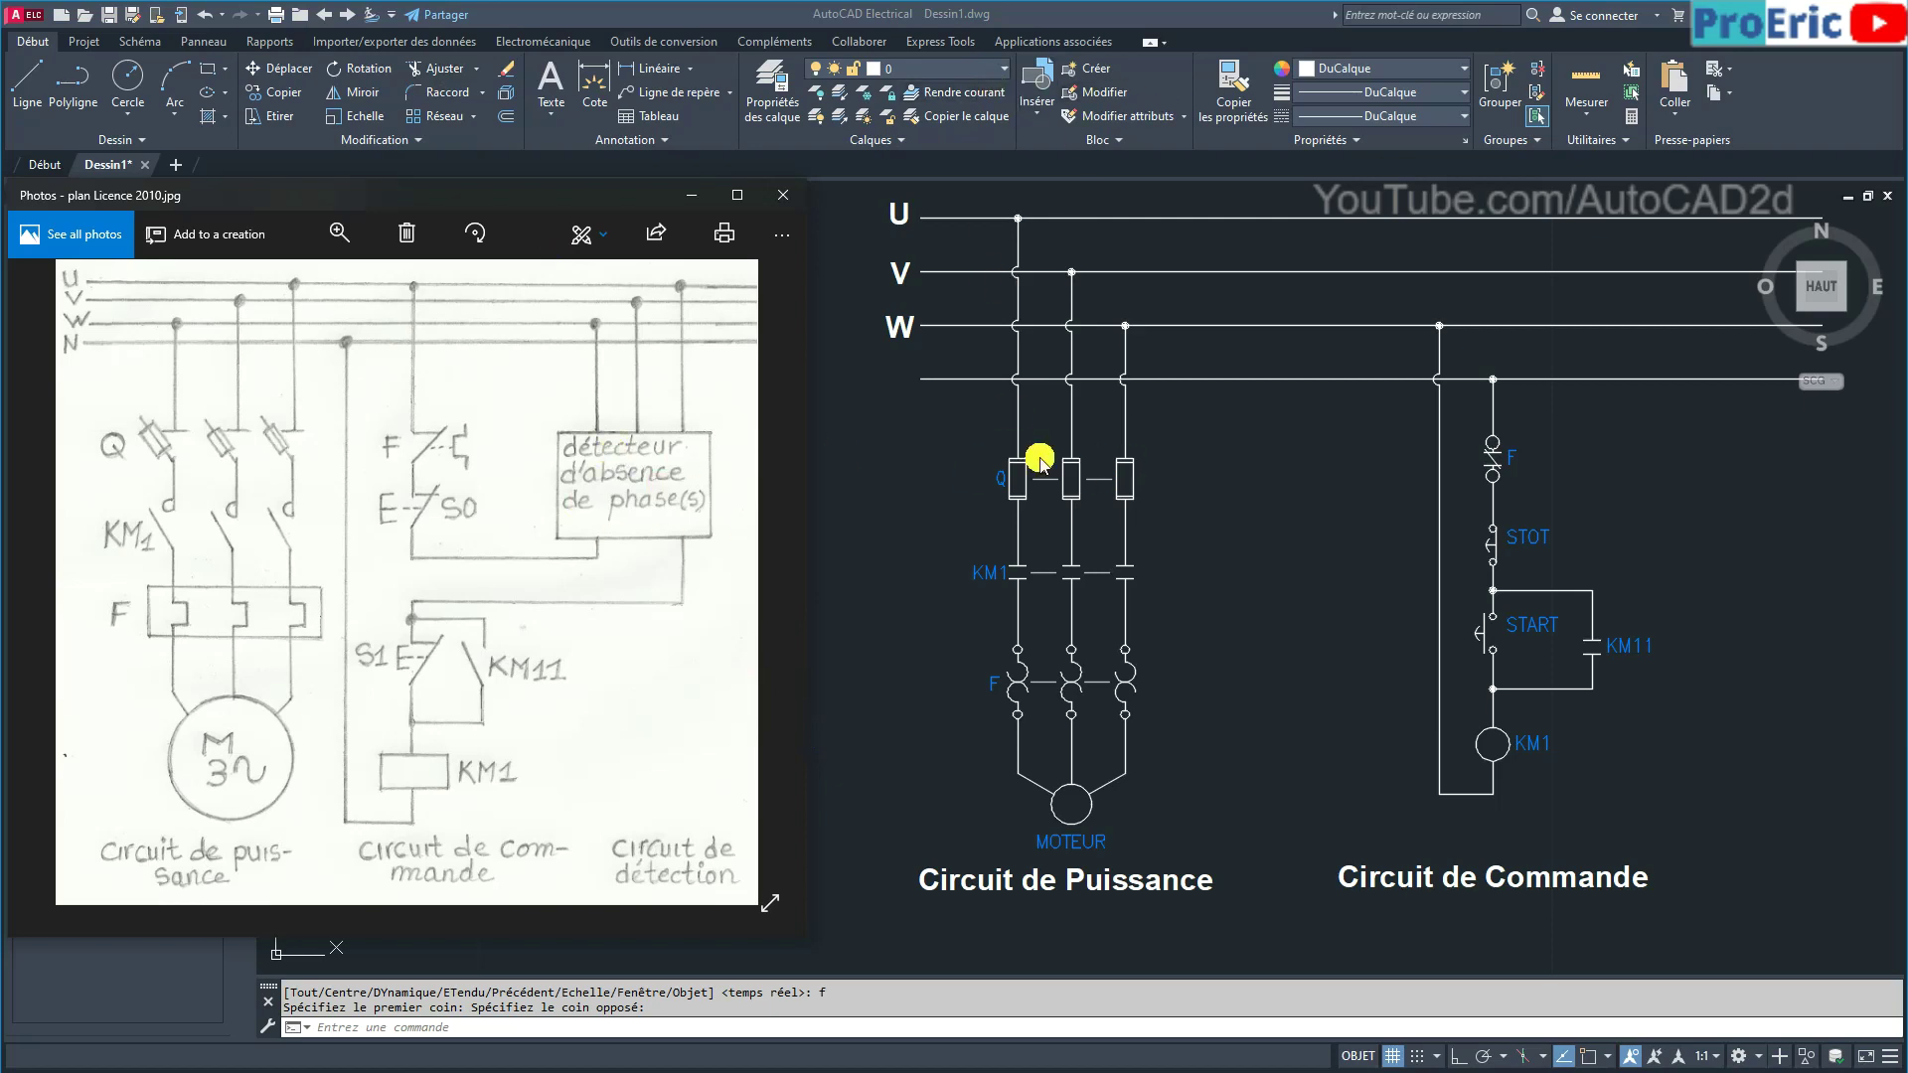
Compare the schematic with the hand-drawn reference photo, then close it and pan the drawing left.
click(1292, 494)
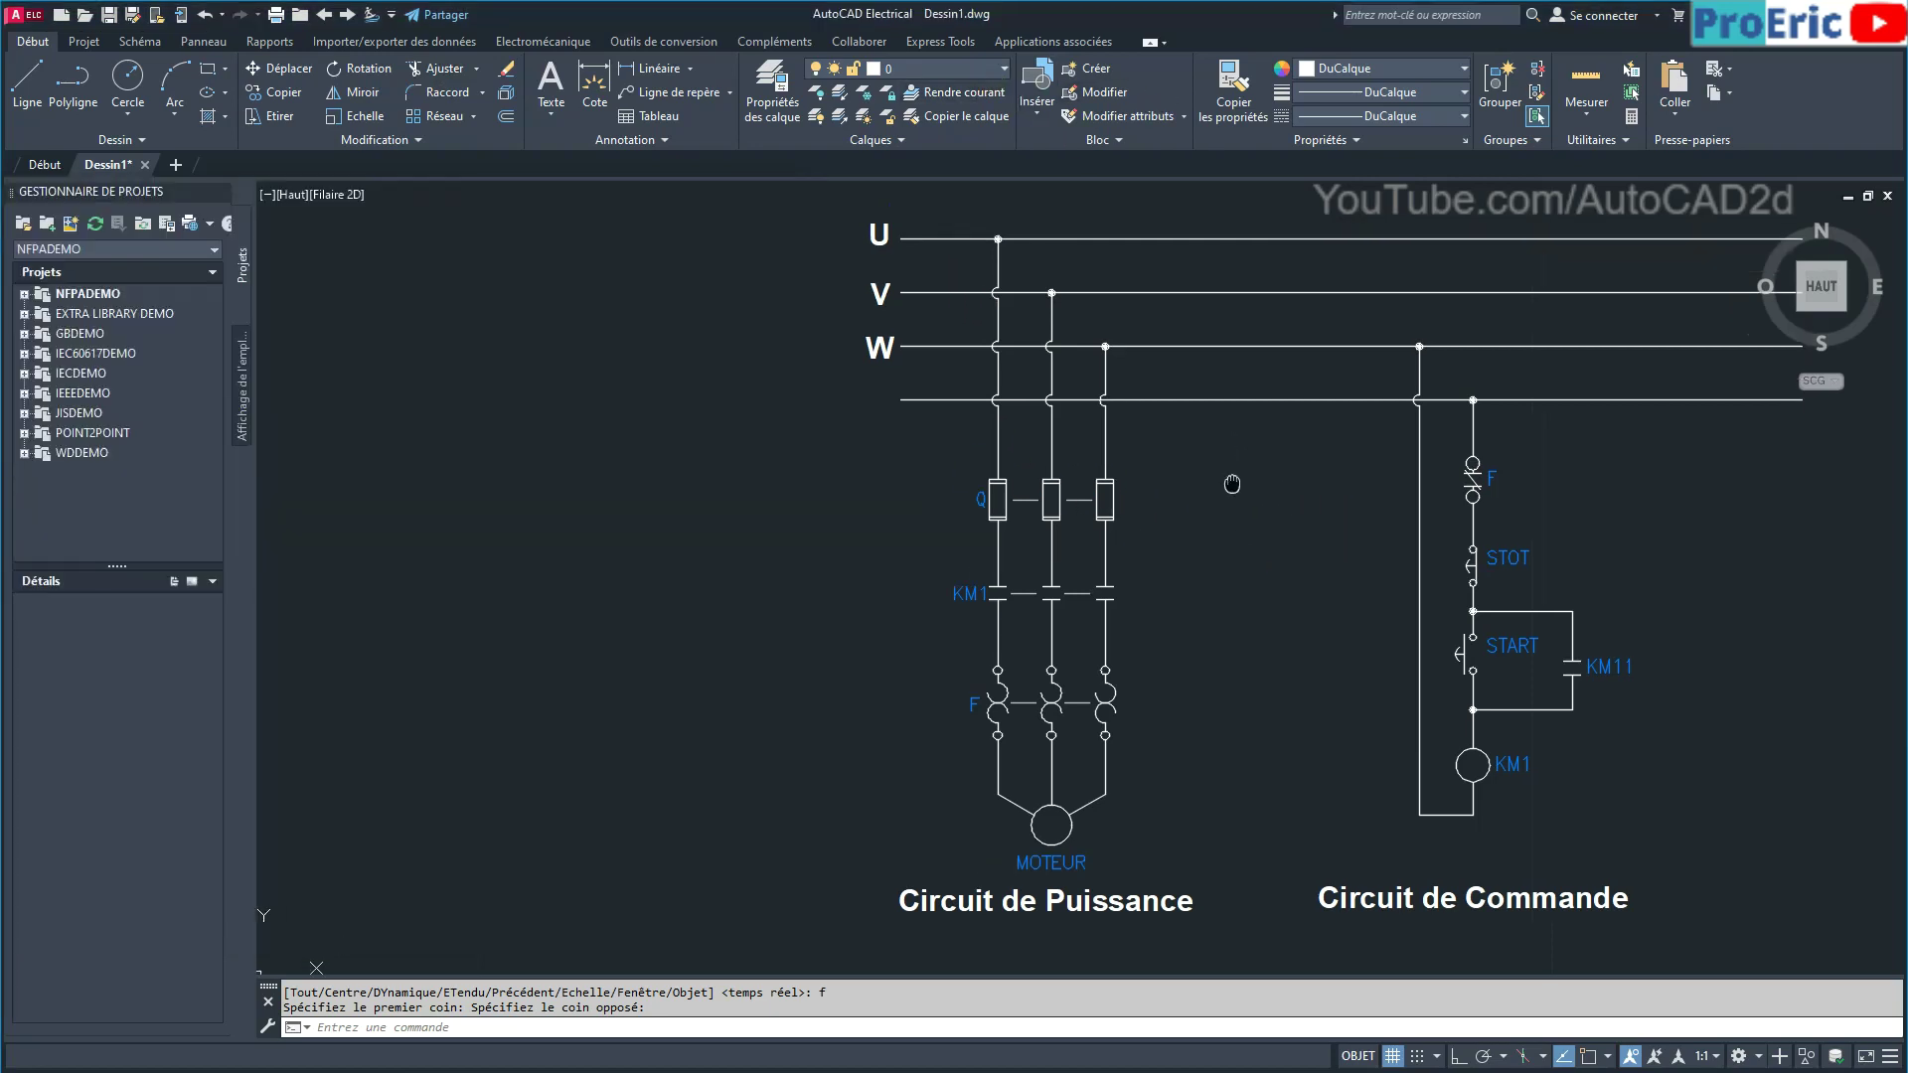
mouse_move(1230, 481)
middle_down()
mouse_move(1134, 523)
mouse_move(1074, 444)
middle_up()
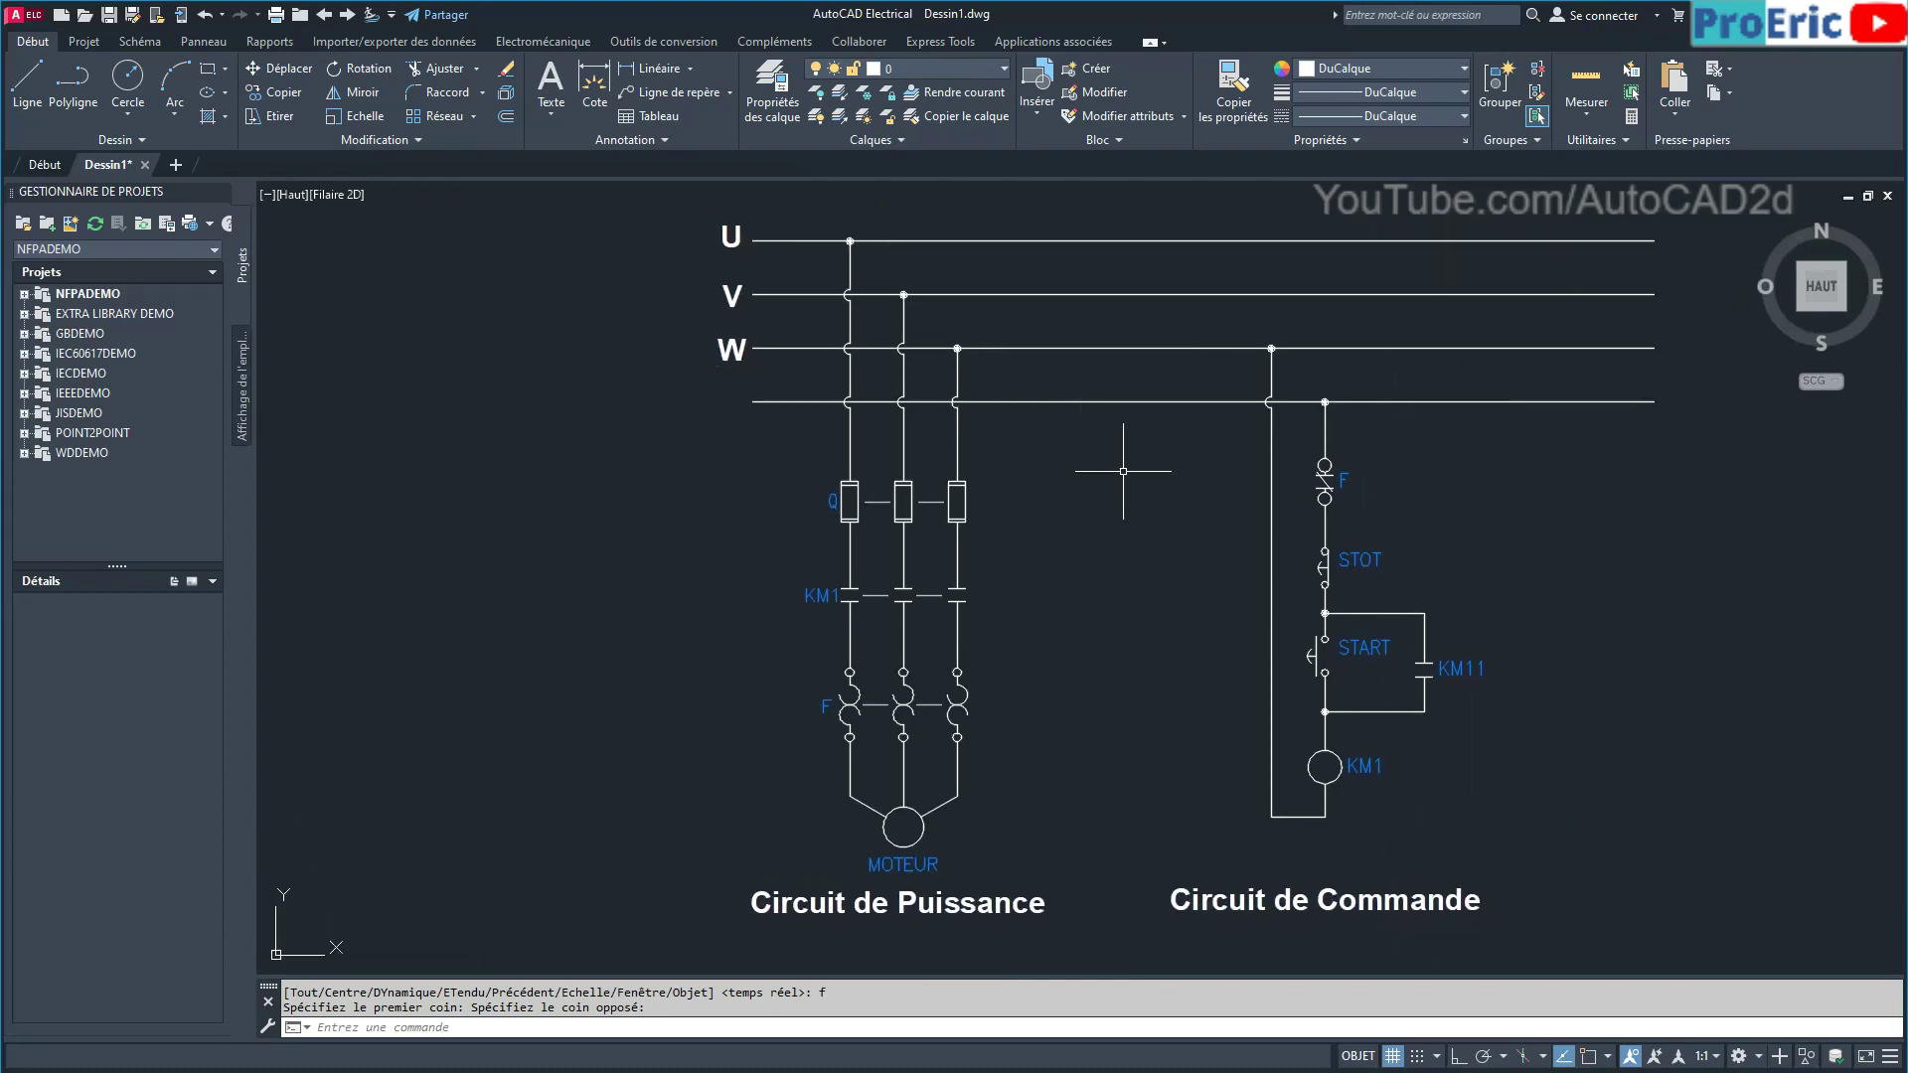
key(alt+Tab)
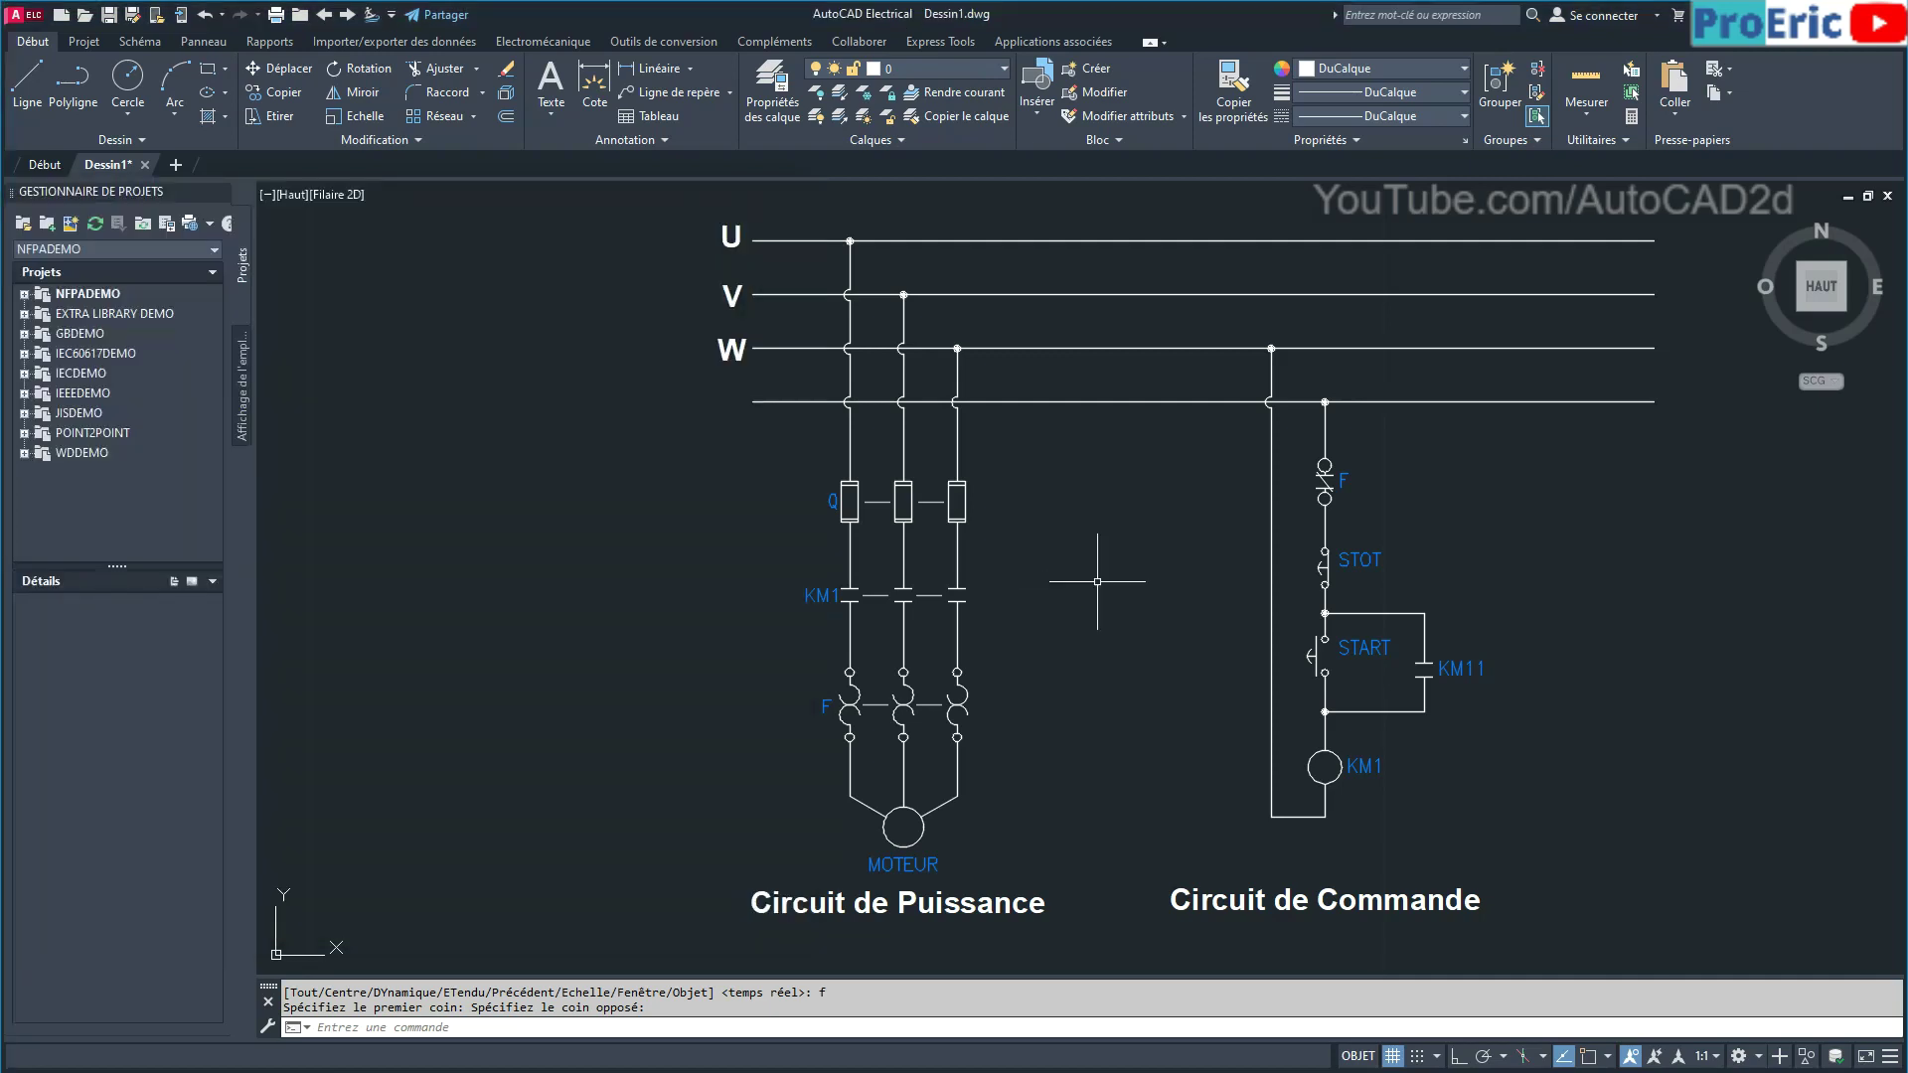
middle_drag(1100, 576, 949, 583)
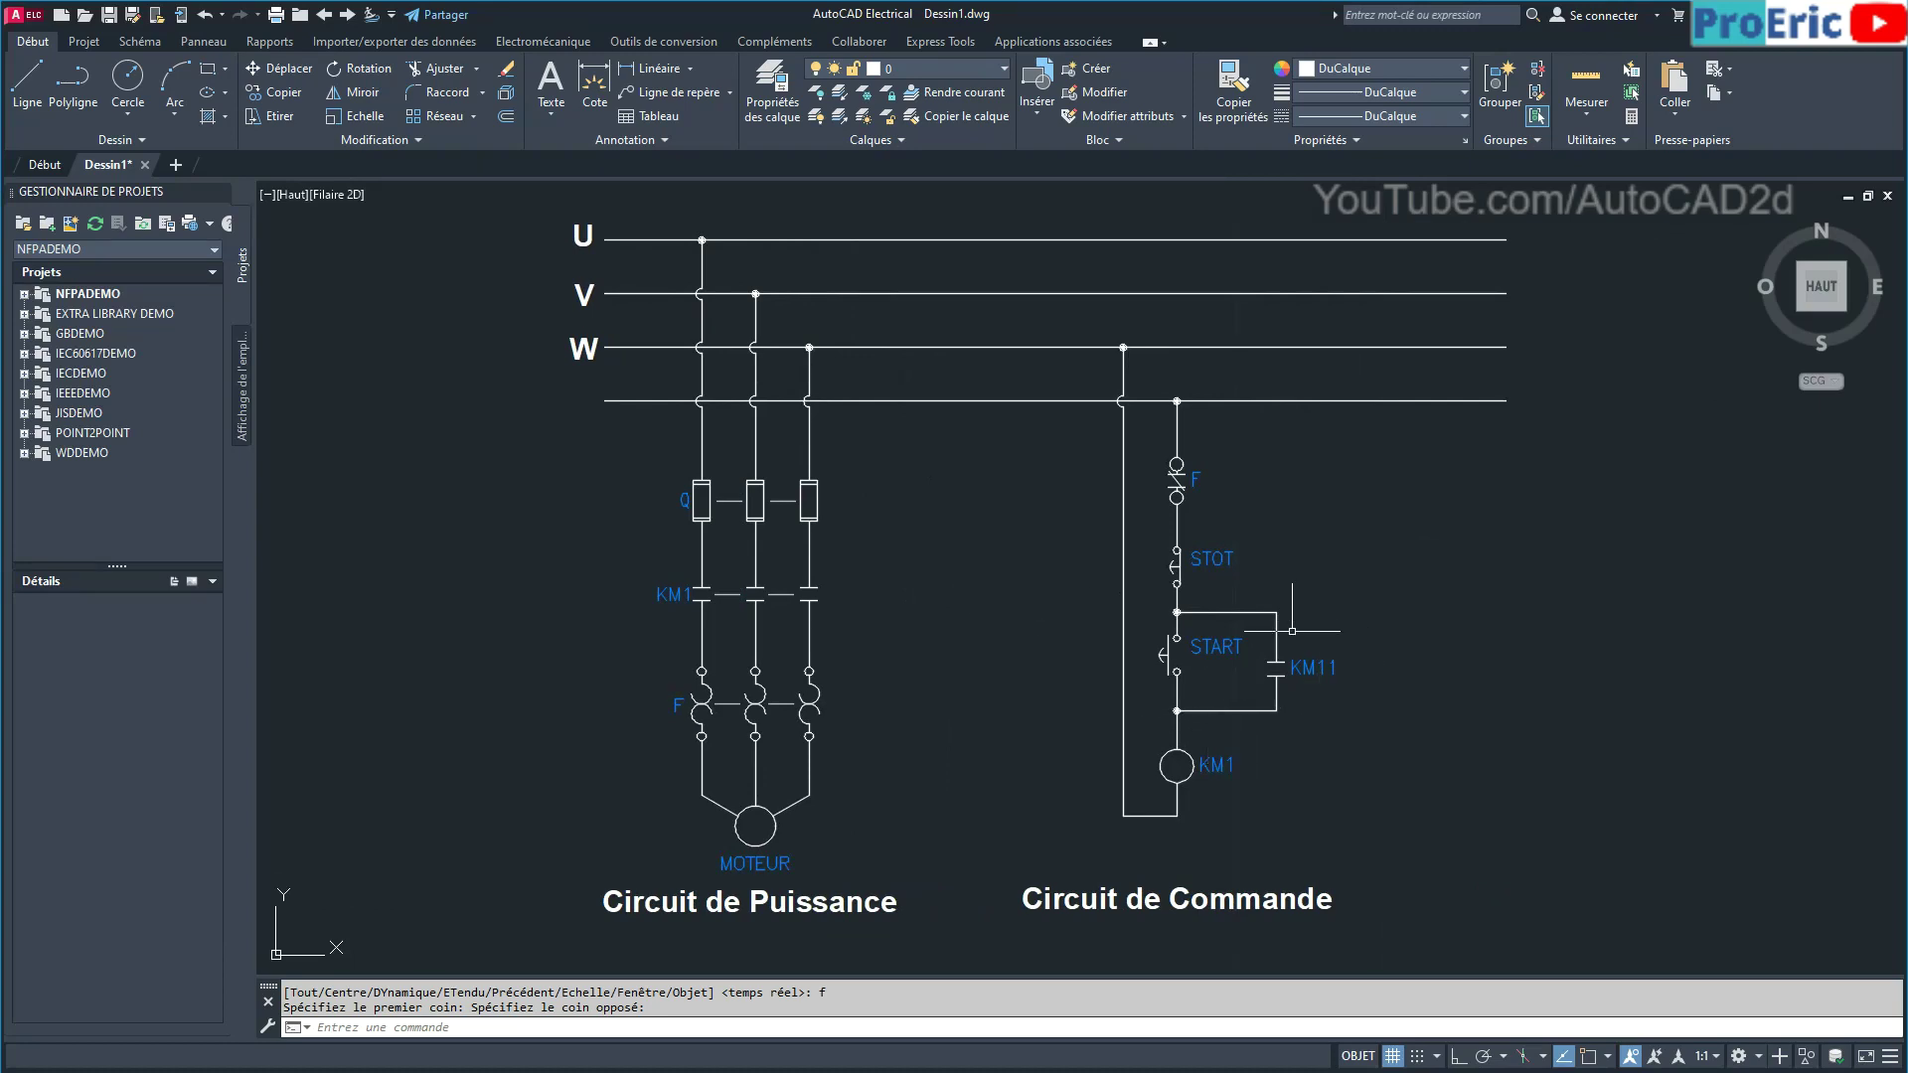
key(alt+Tab)
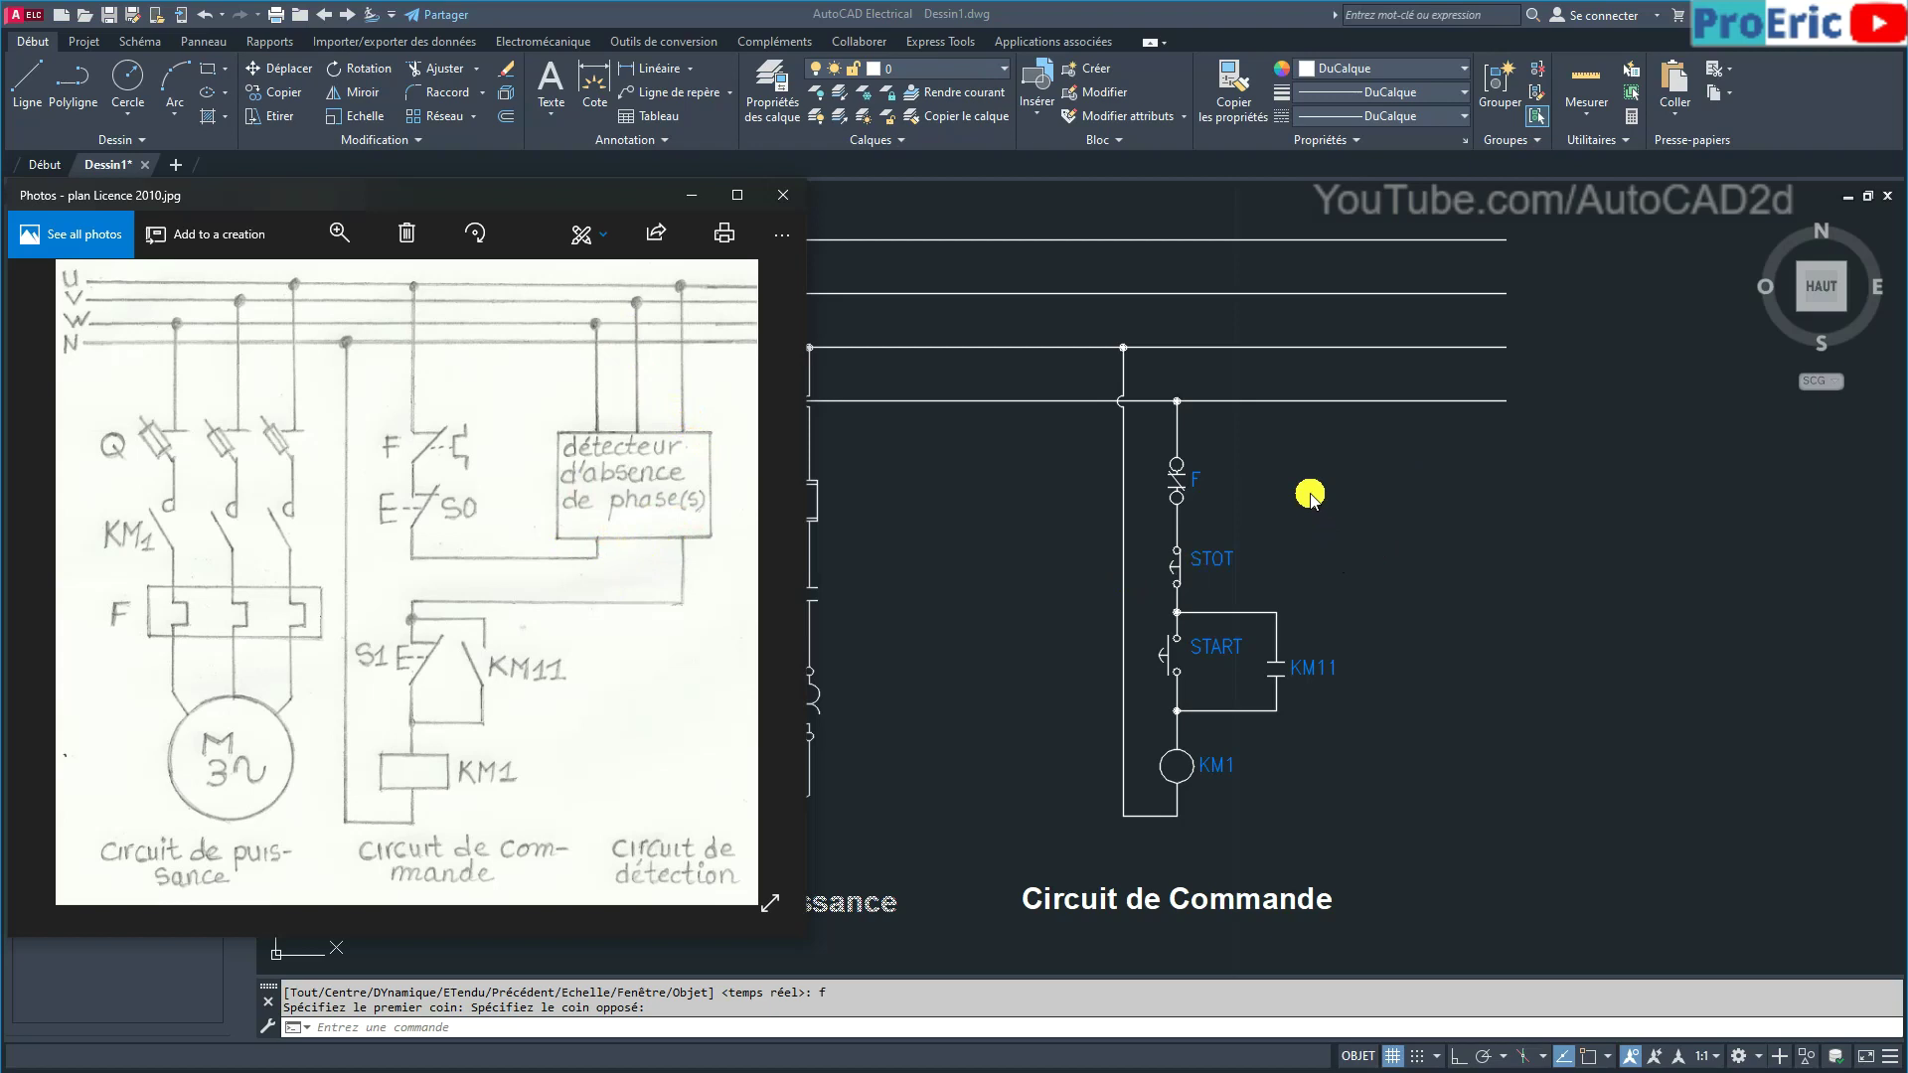
click(1359, 516)
middle_drag(1360, 514, 1234, 512)
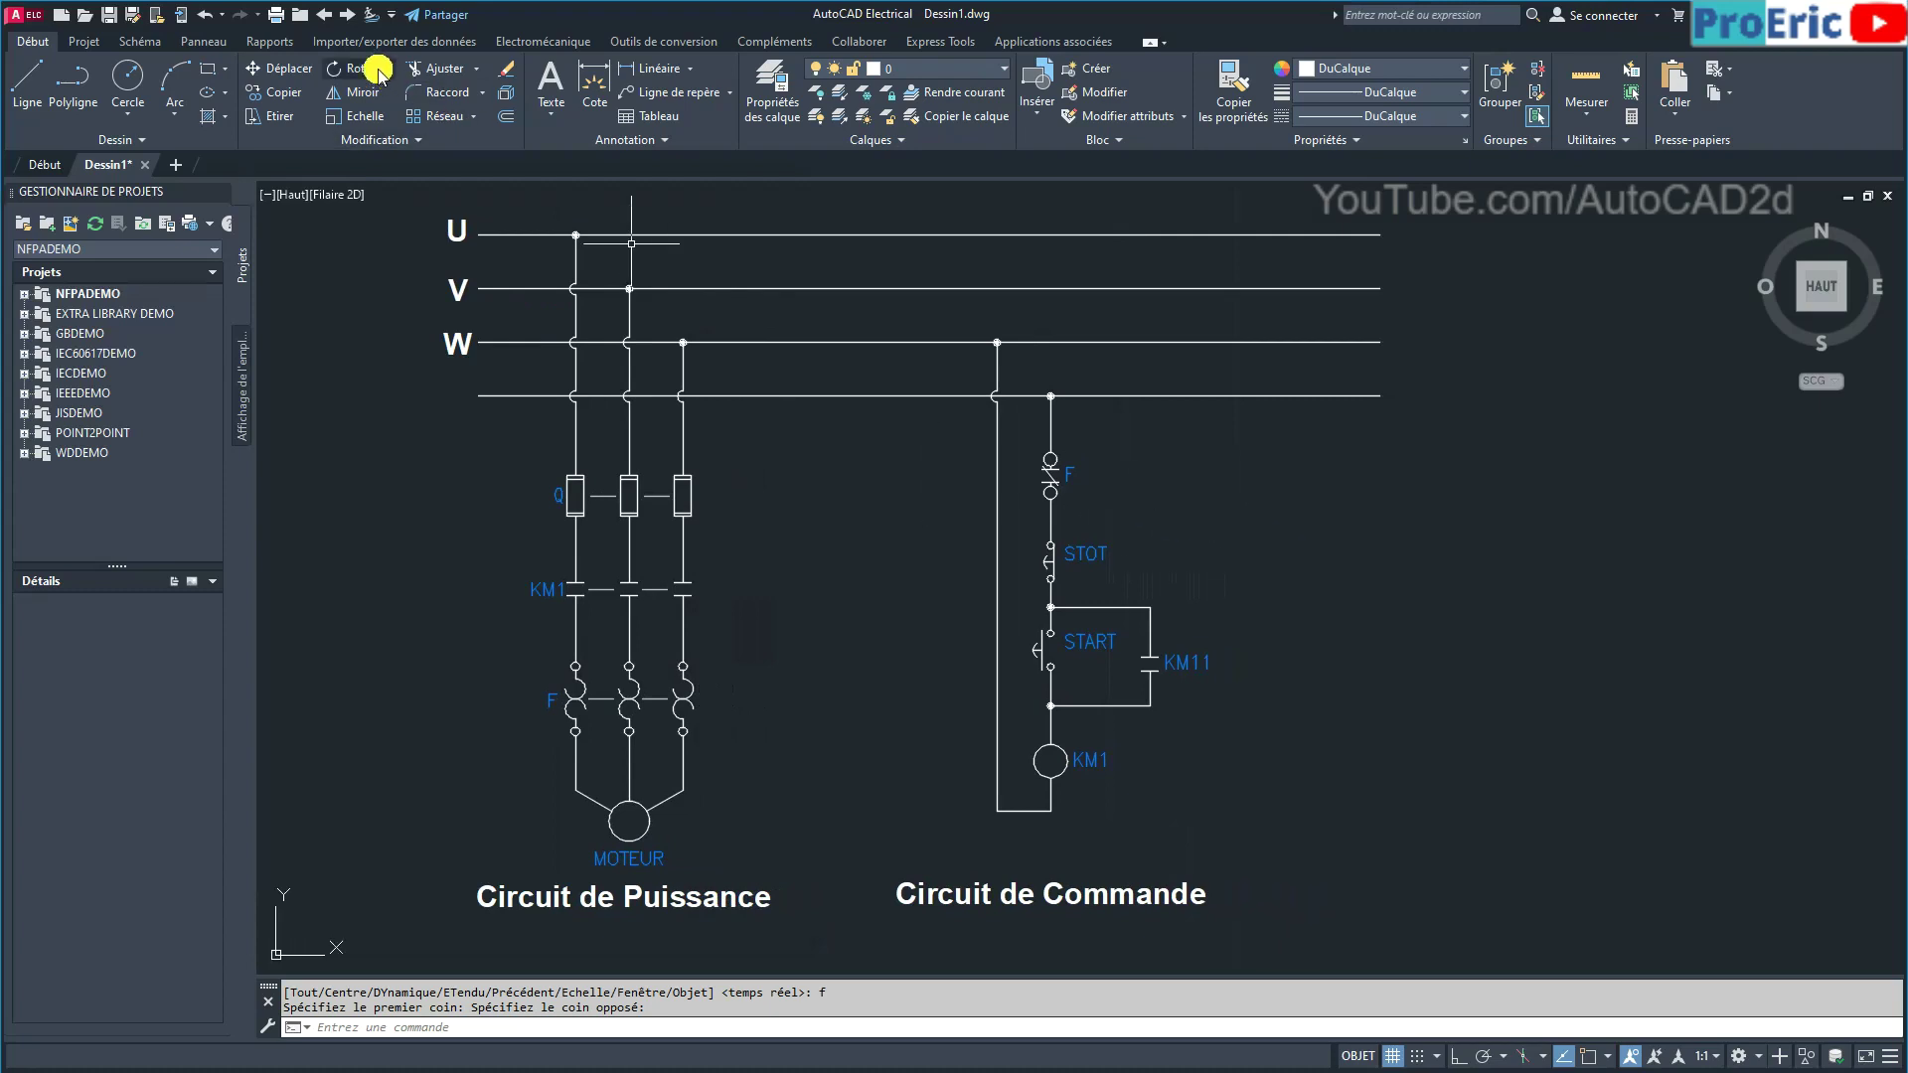
click(139, 42)
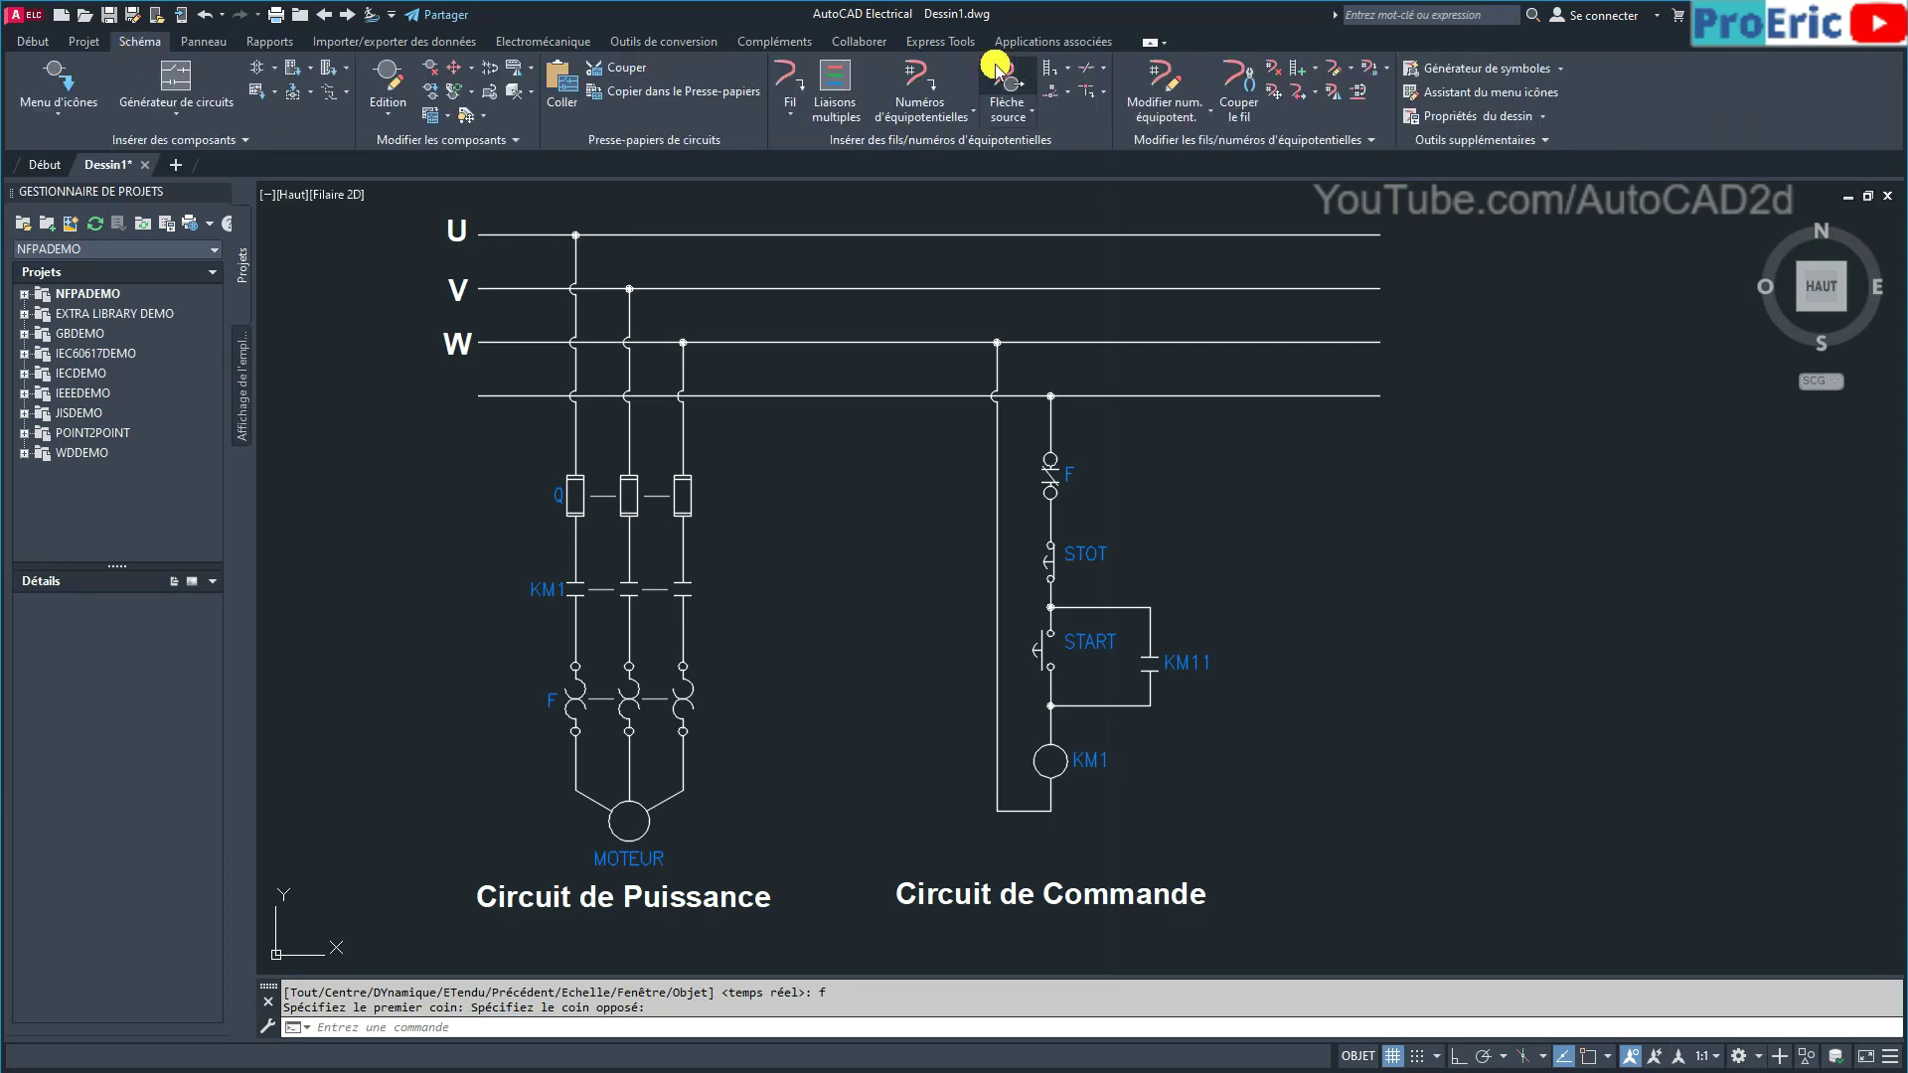
click(830, 74)
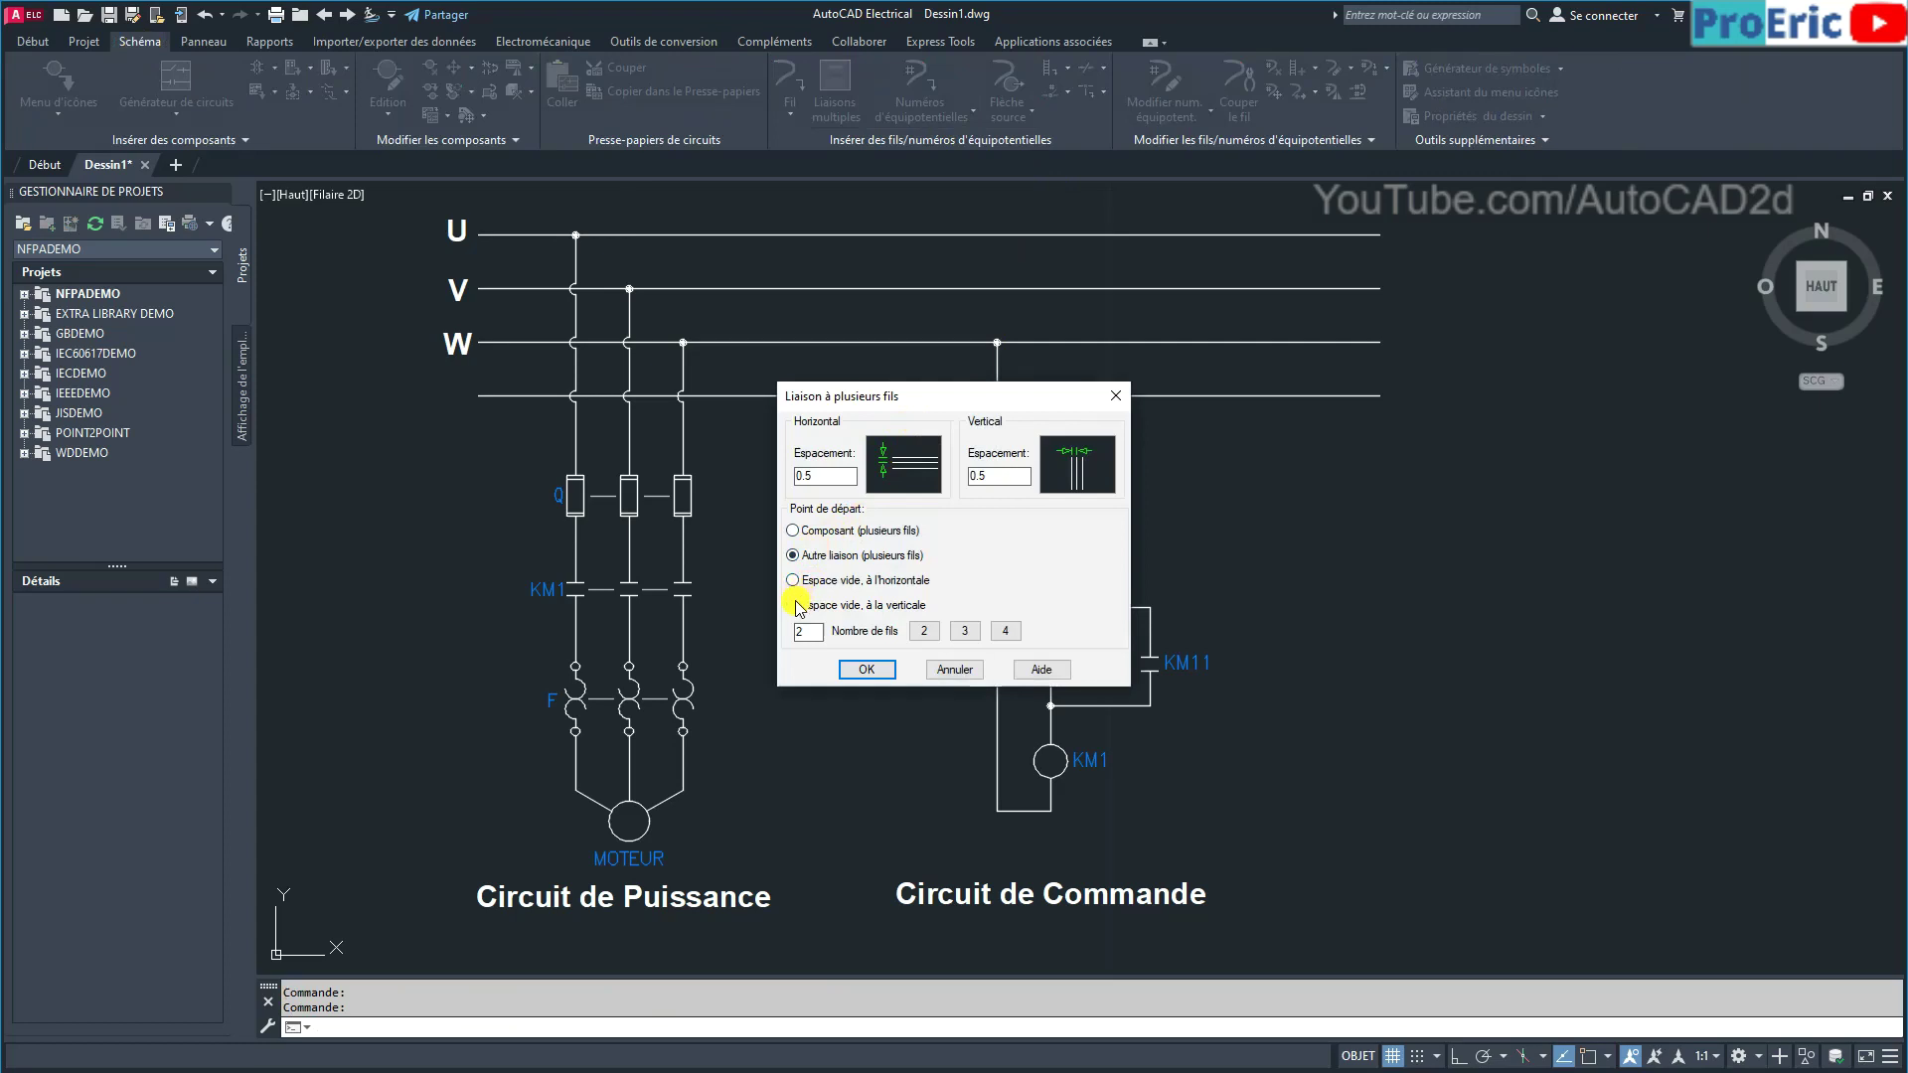
click(867, 670)
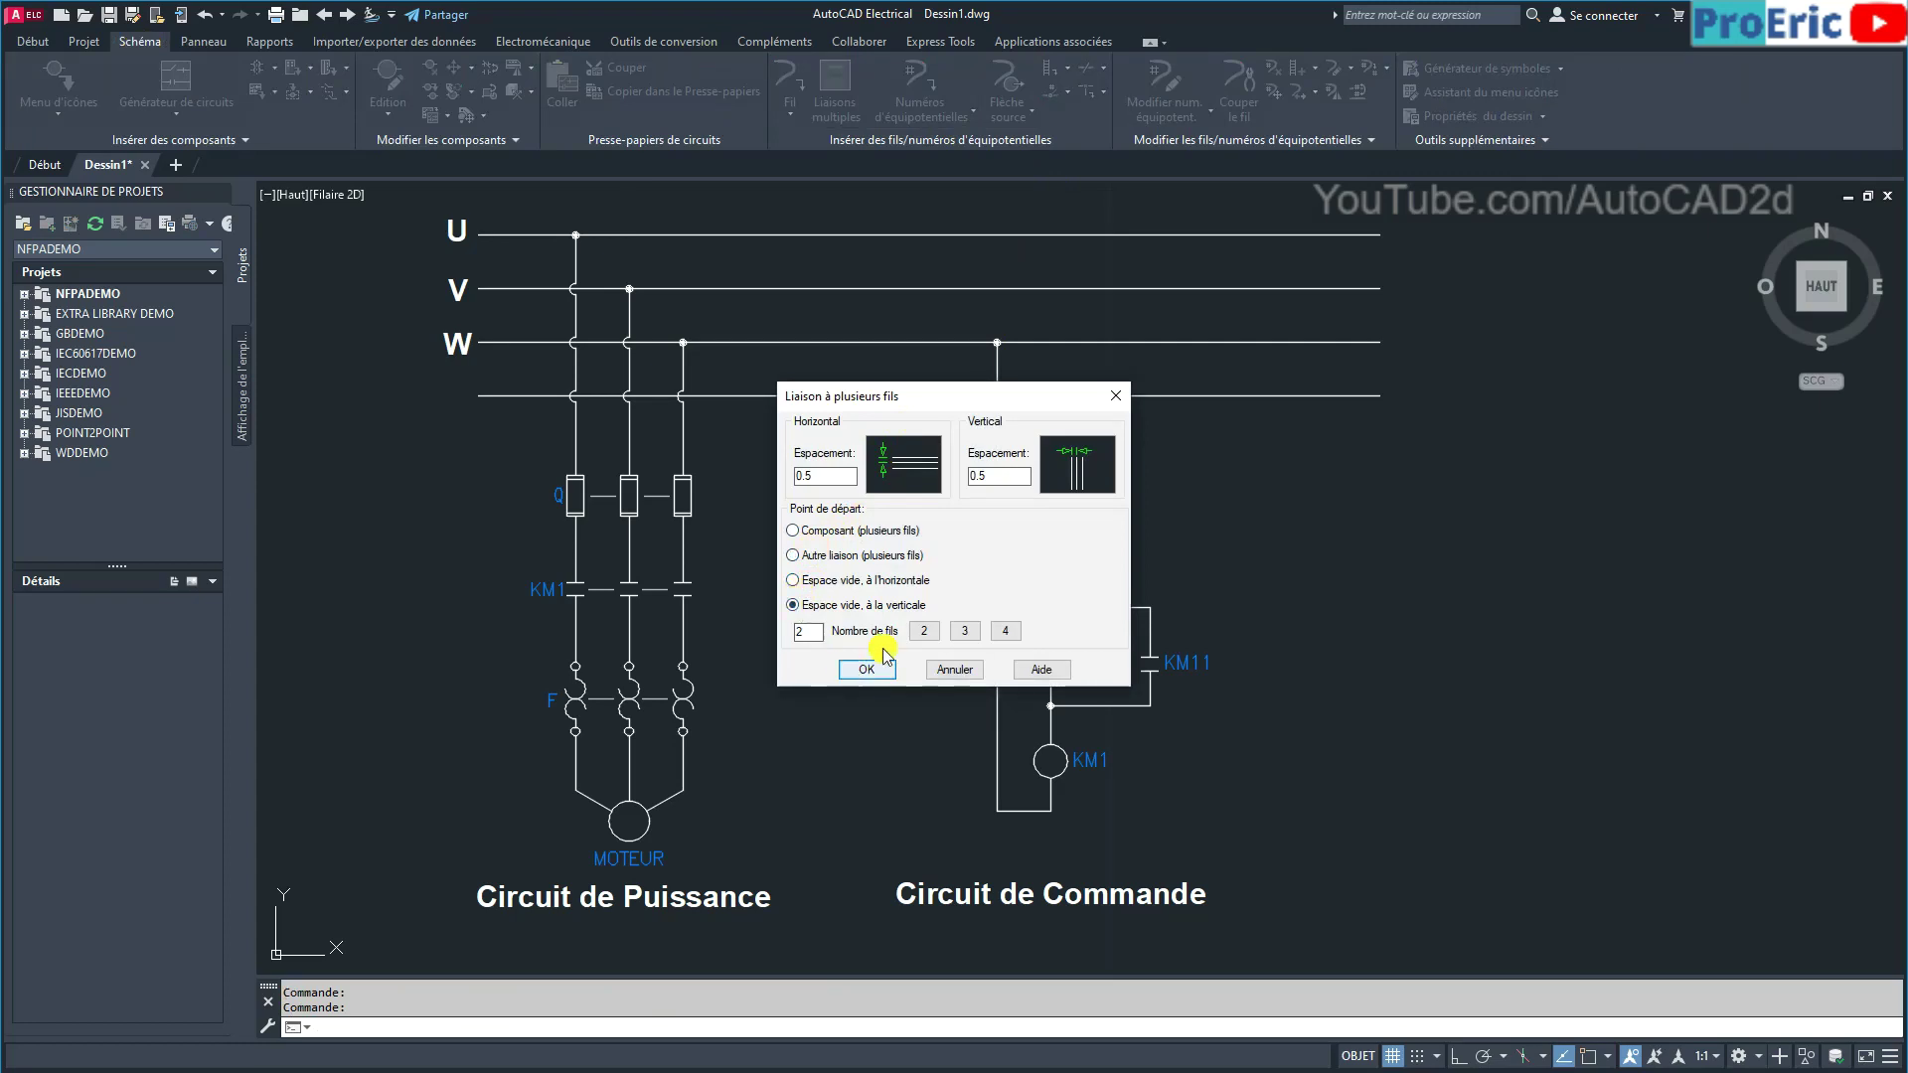
click(964, 631)
click(870, 670)
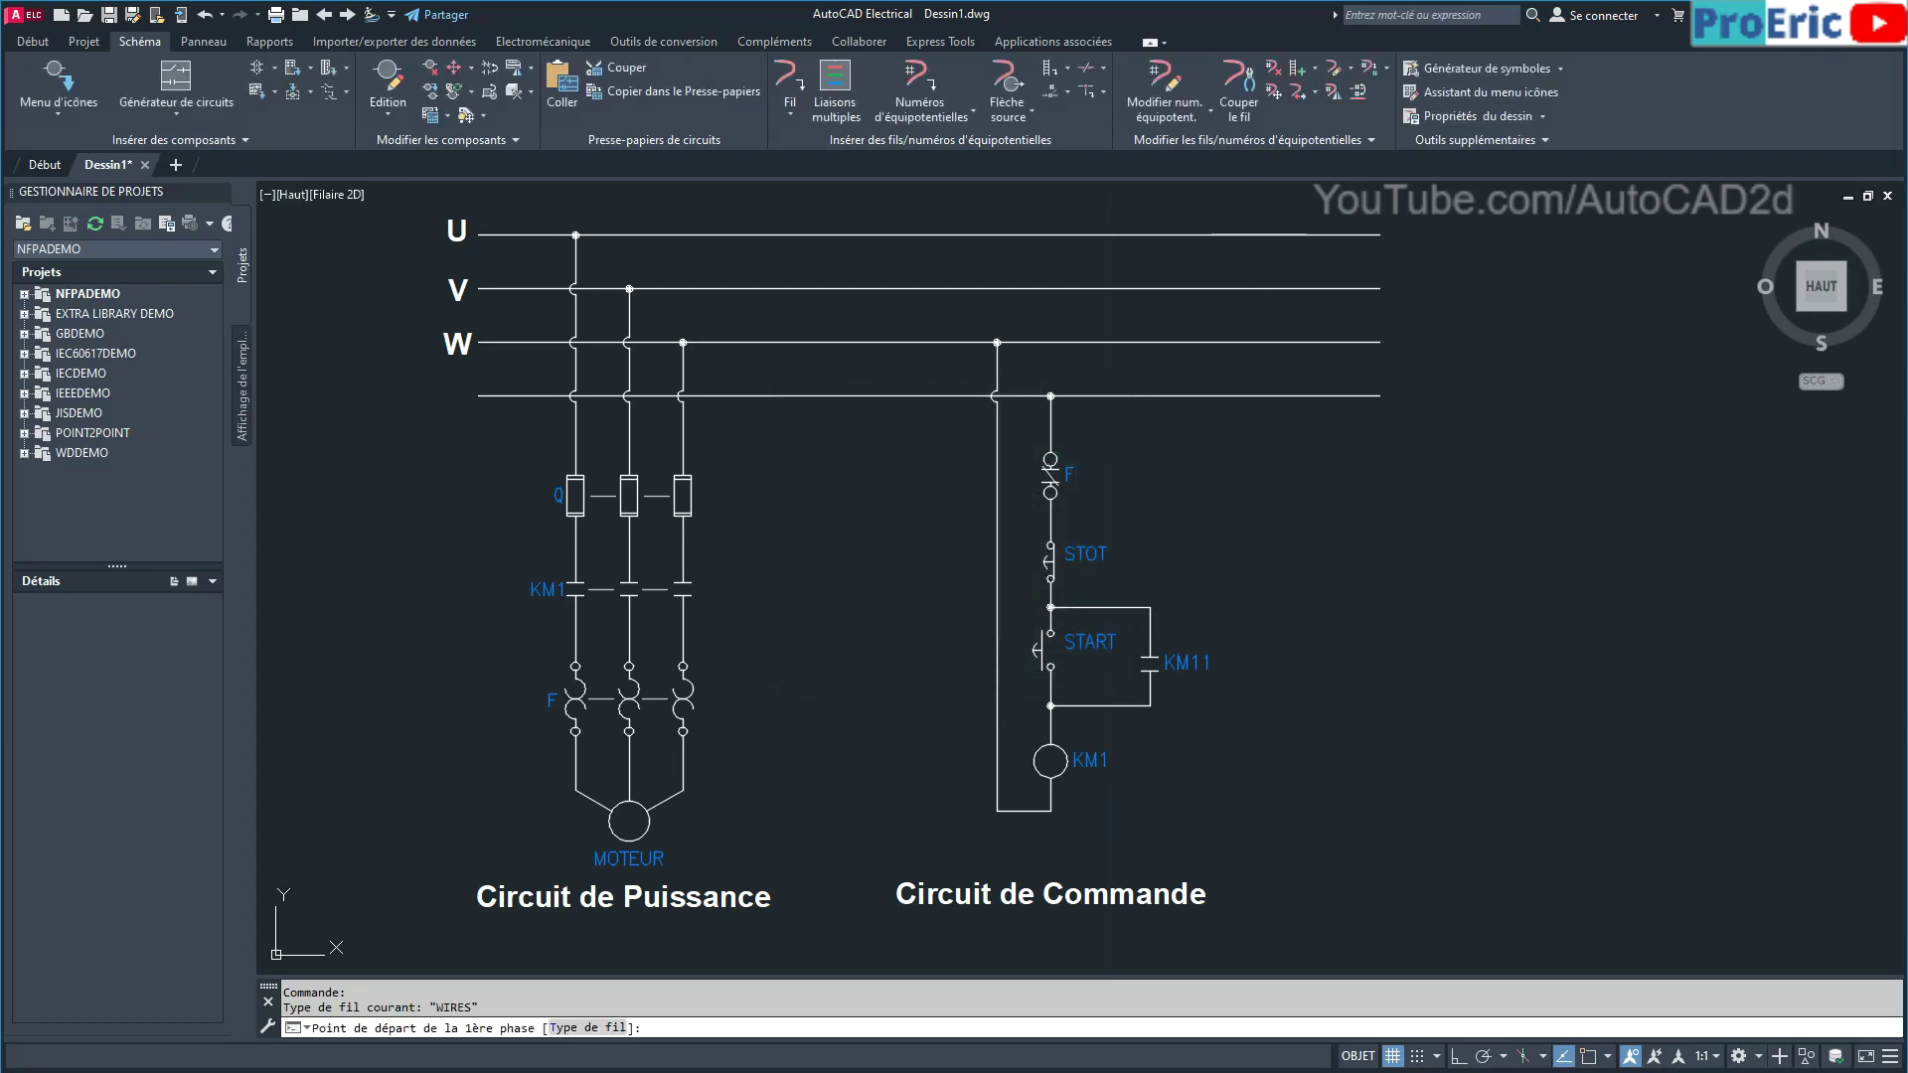
click(1244, 235)
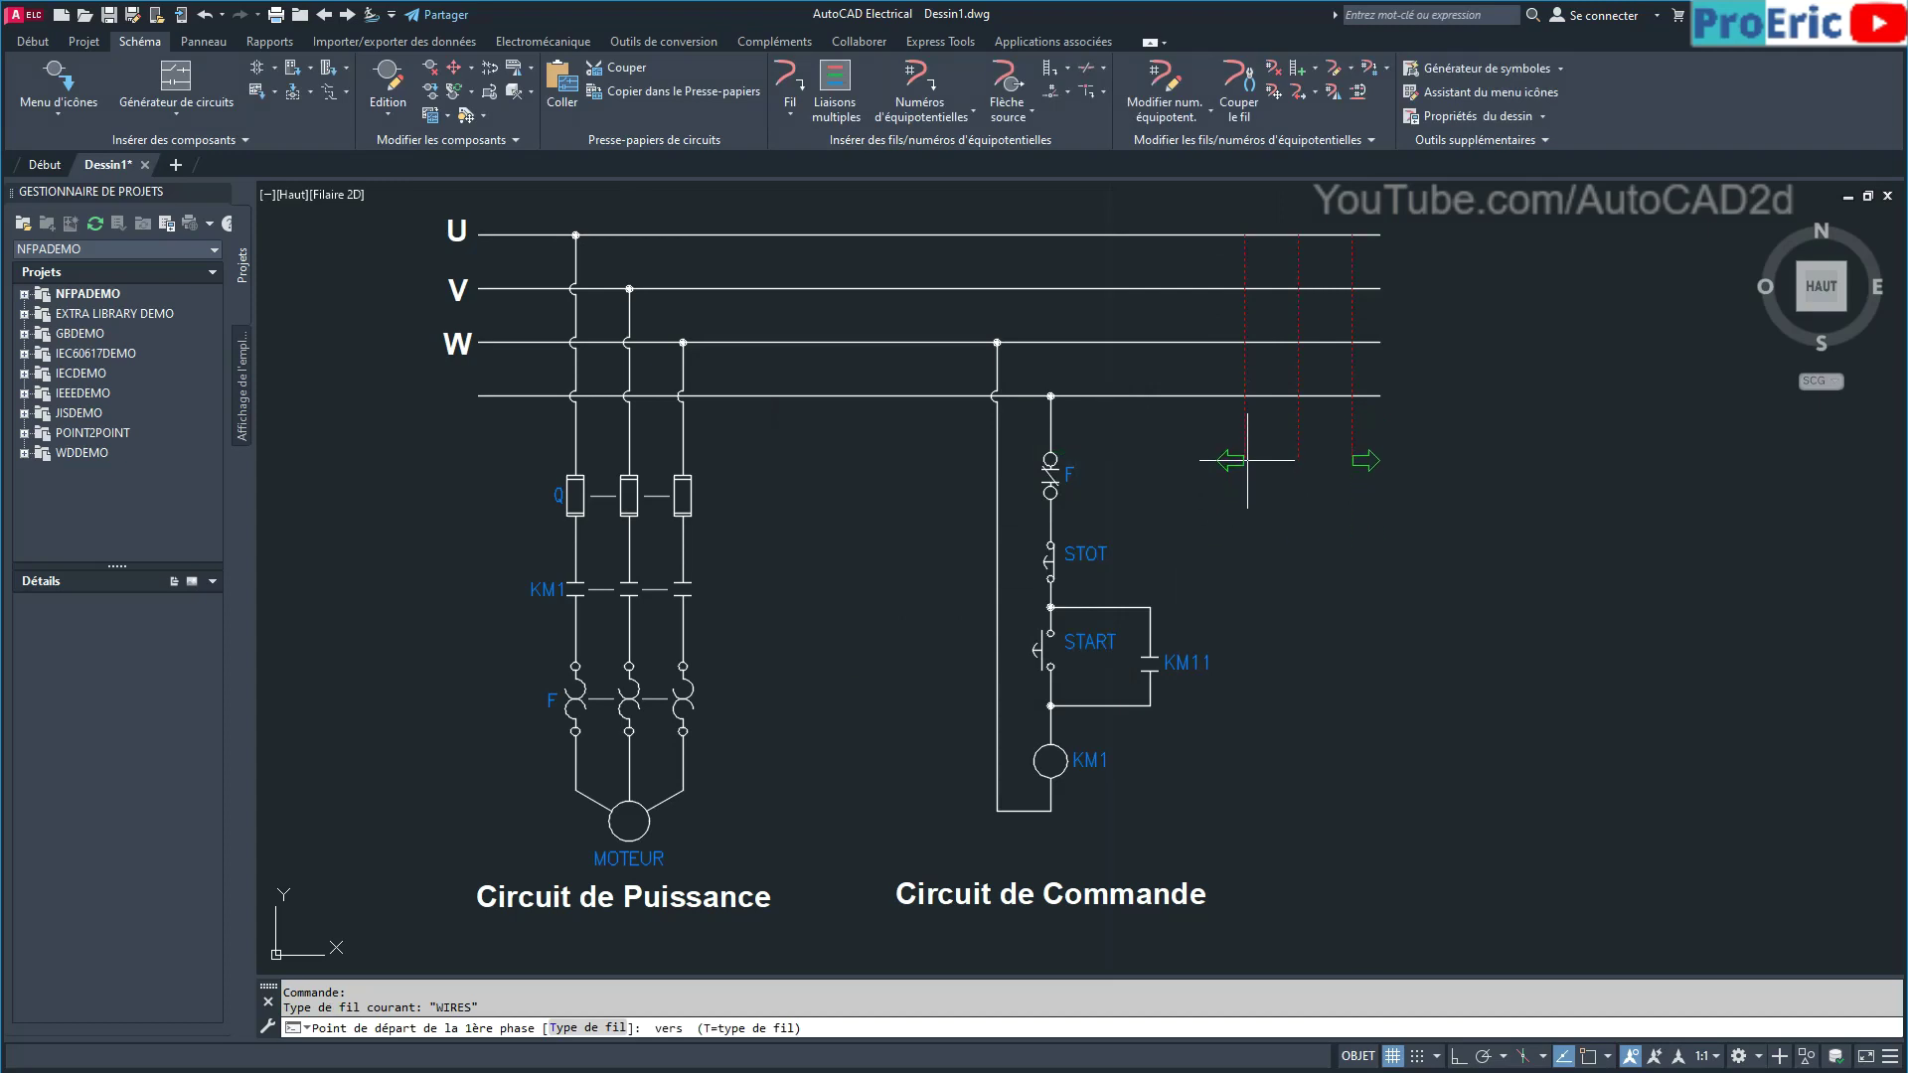
click(1247, 461)
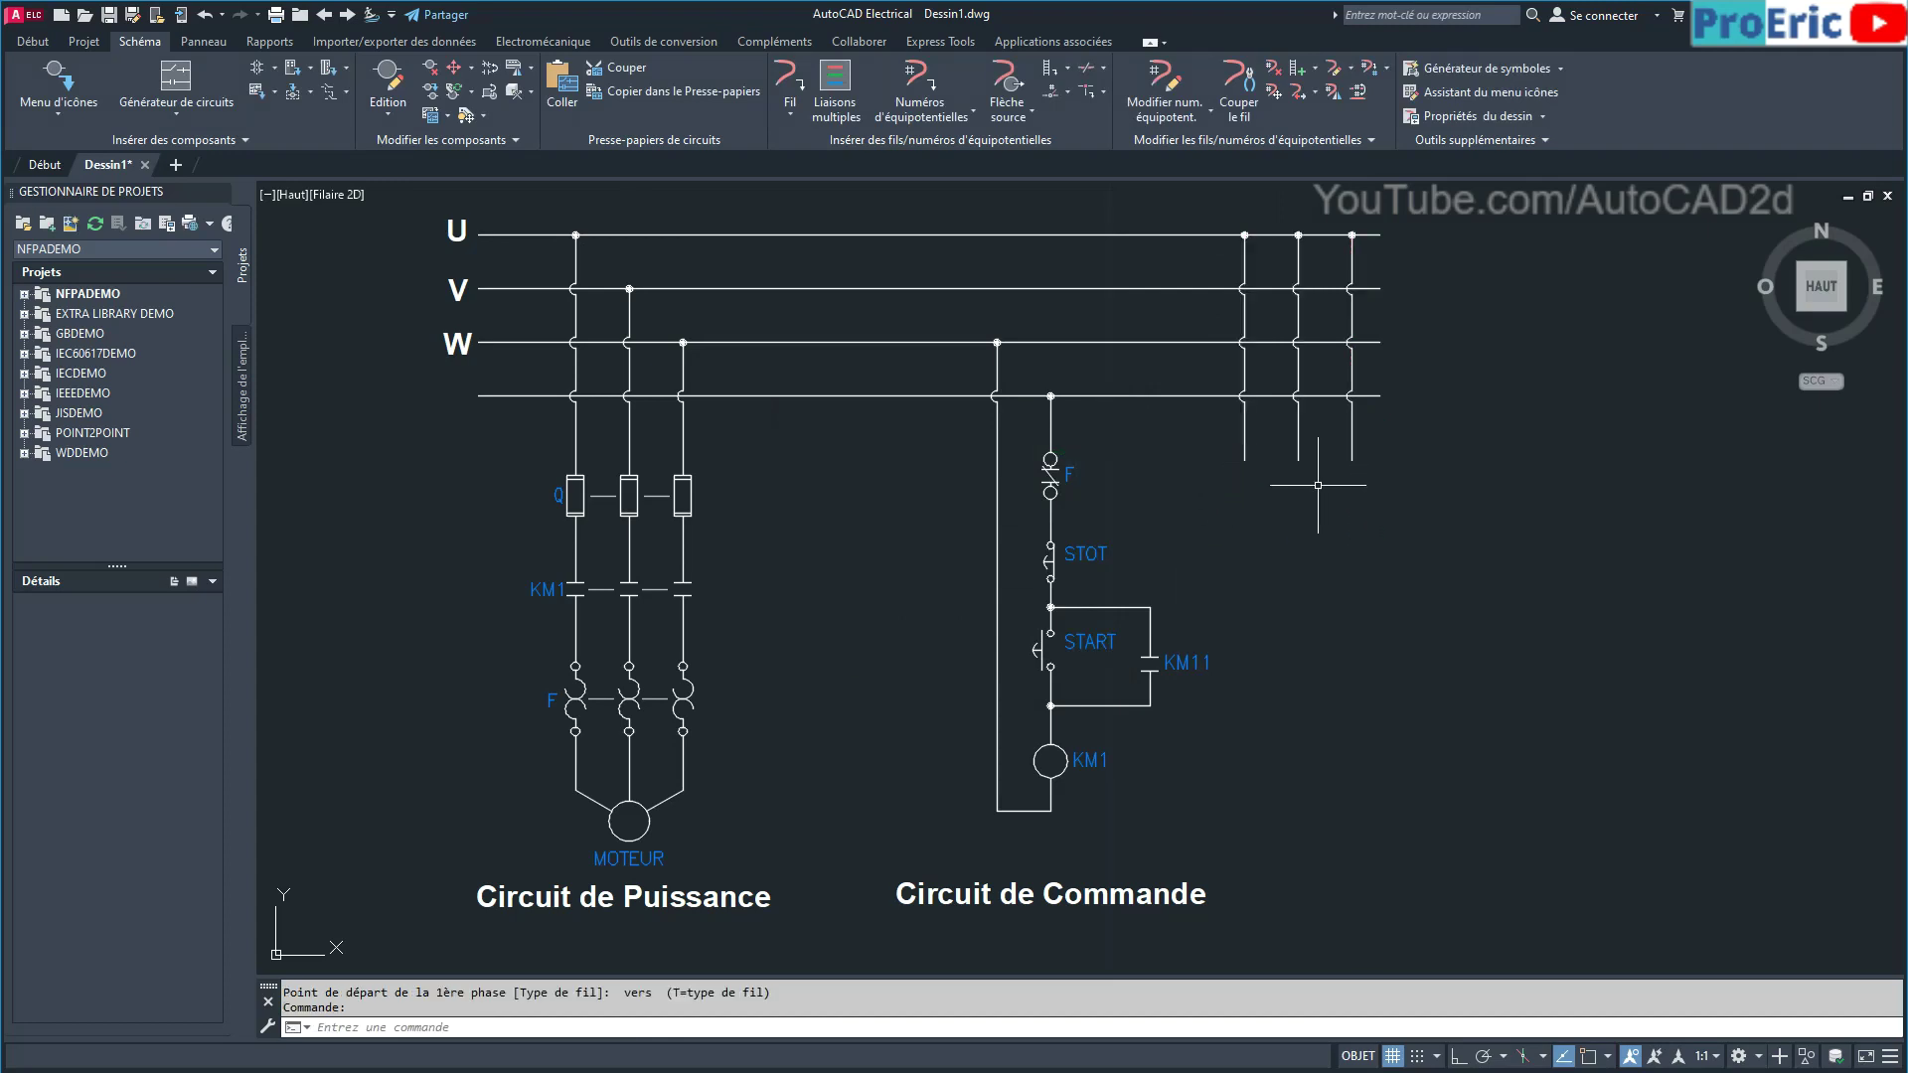
scroll(1260, 388, up, 1)
scroll(1192, 418, up, 1)
scroll(1099, 452, up, 1)
scroll(1088, 458, up, 1)
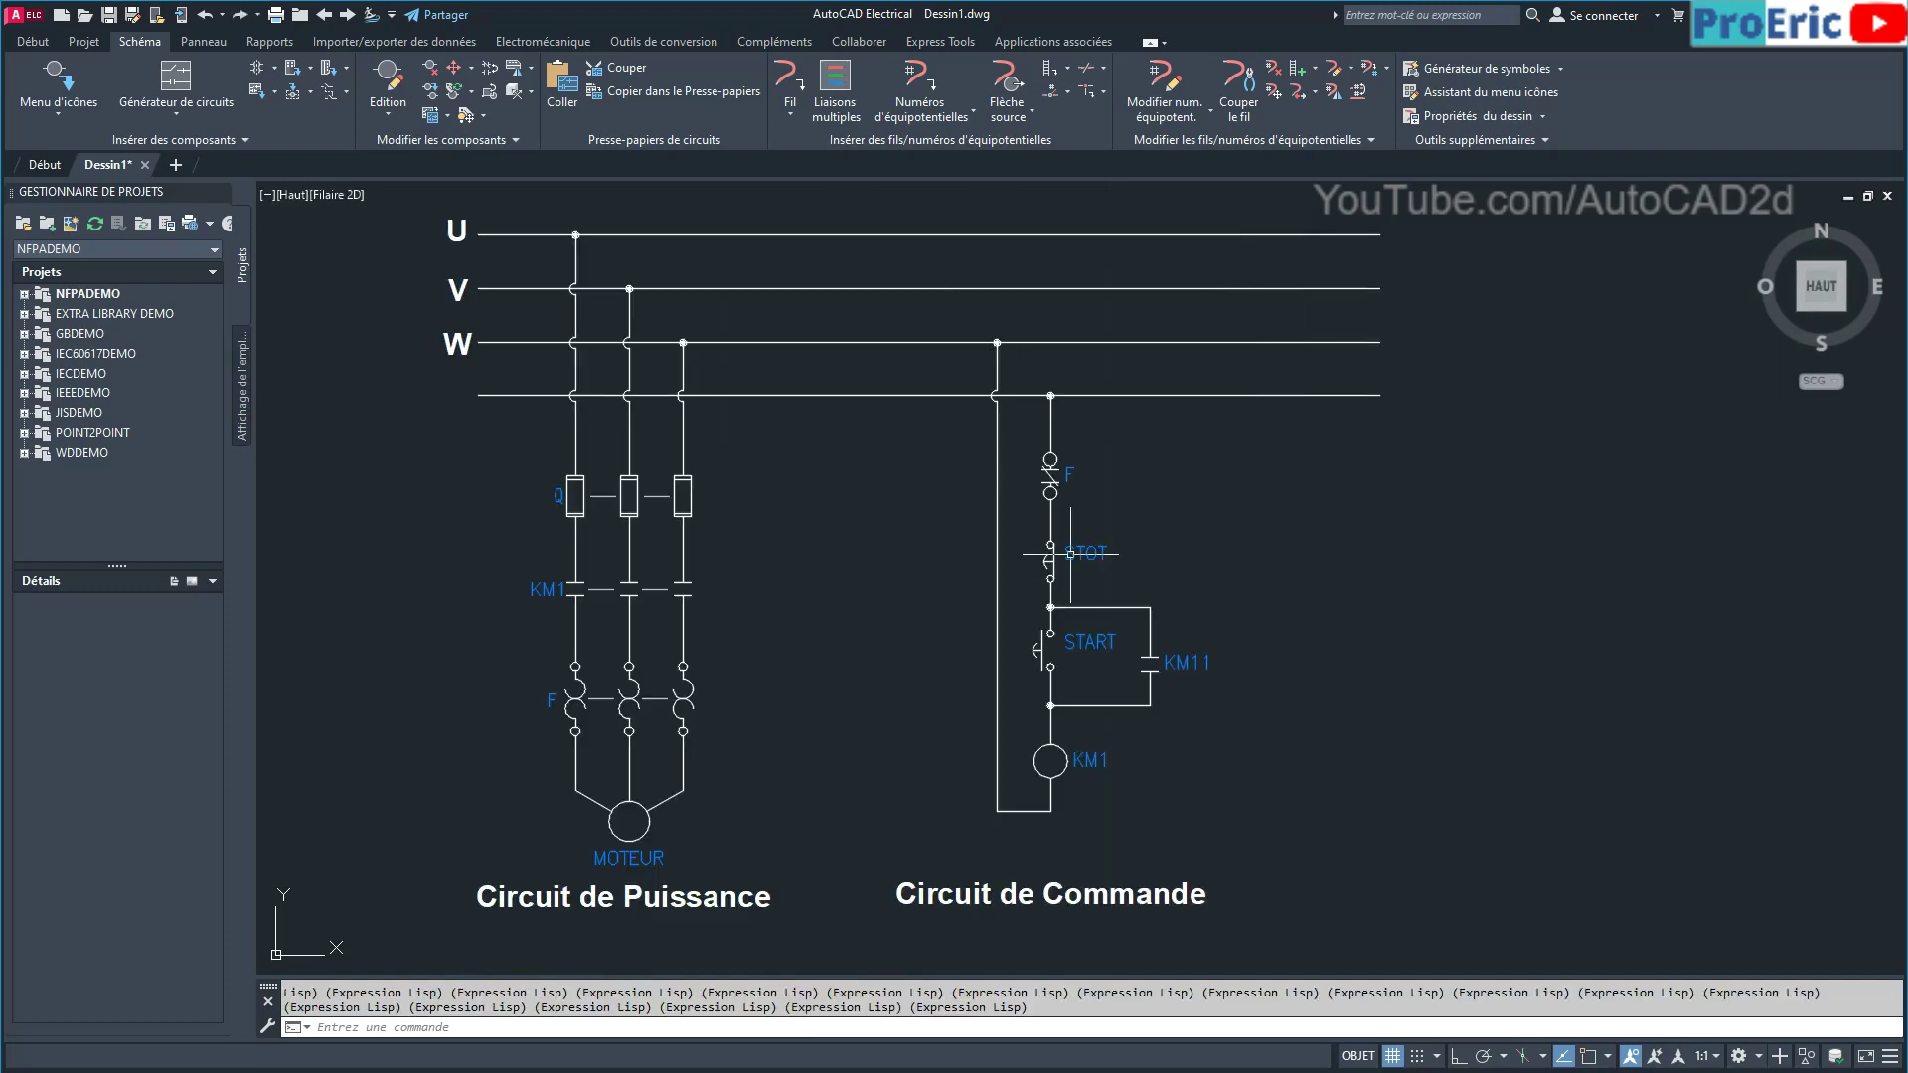
click(838, 83)
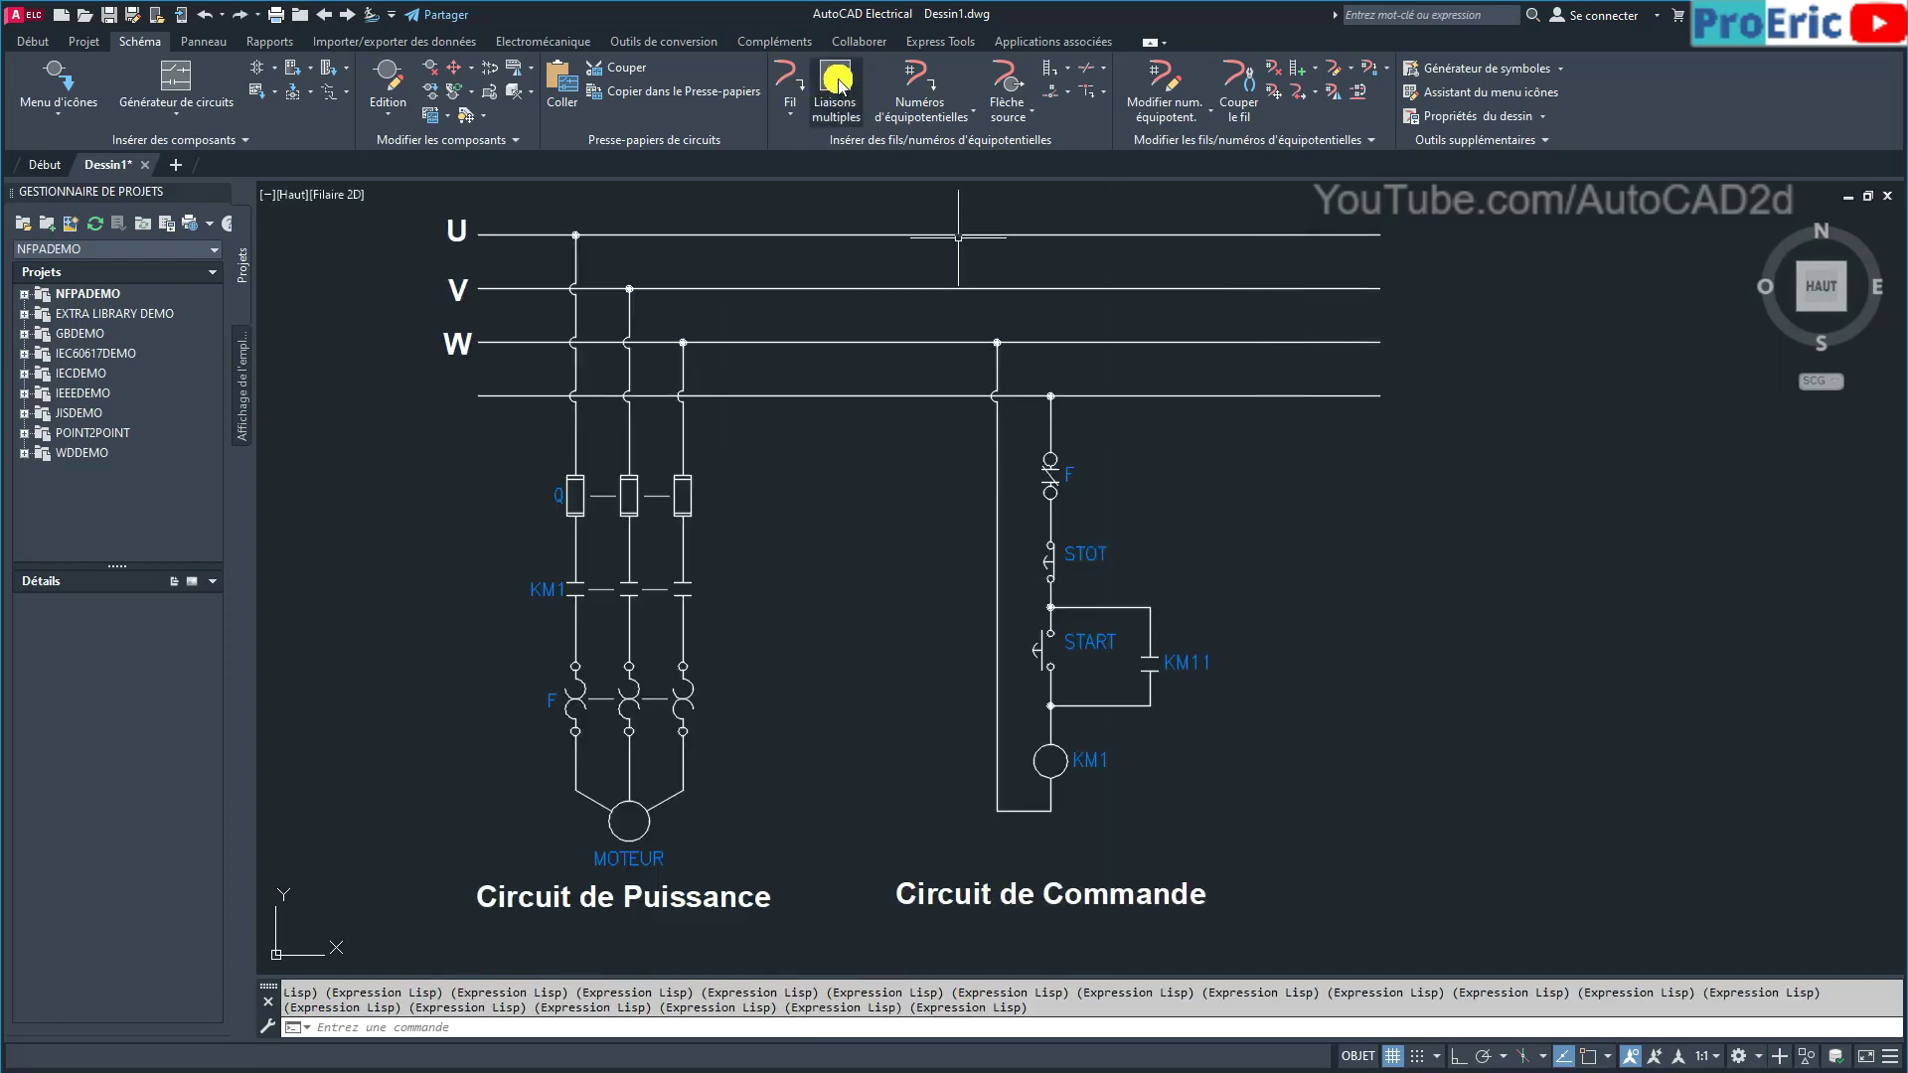
Set up a three-wire Liaisons multiples bus of type Autre liaison.
click(838, 82)
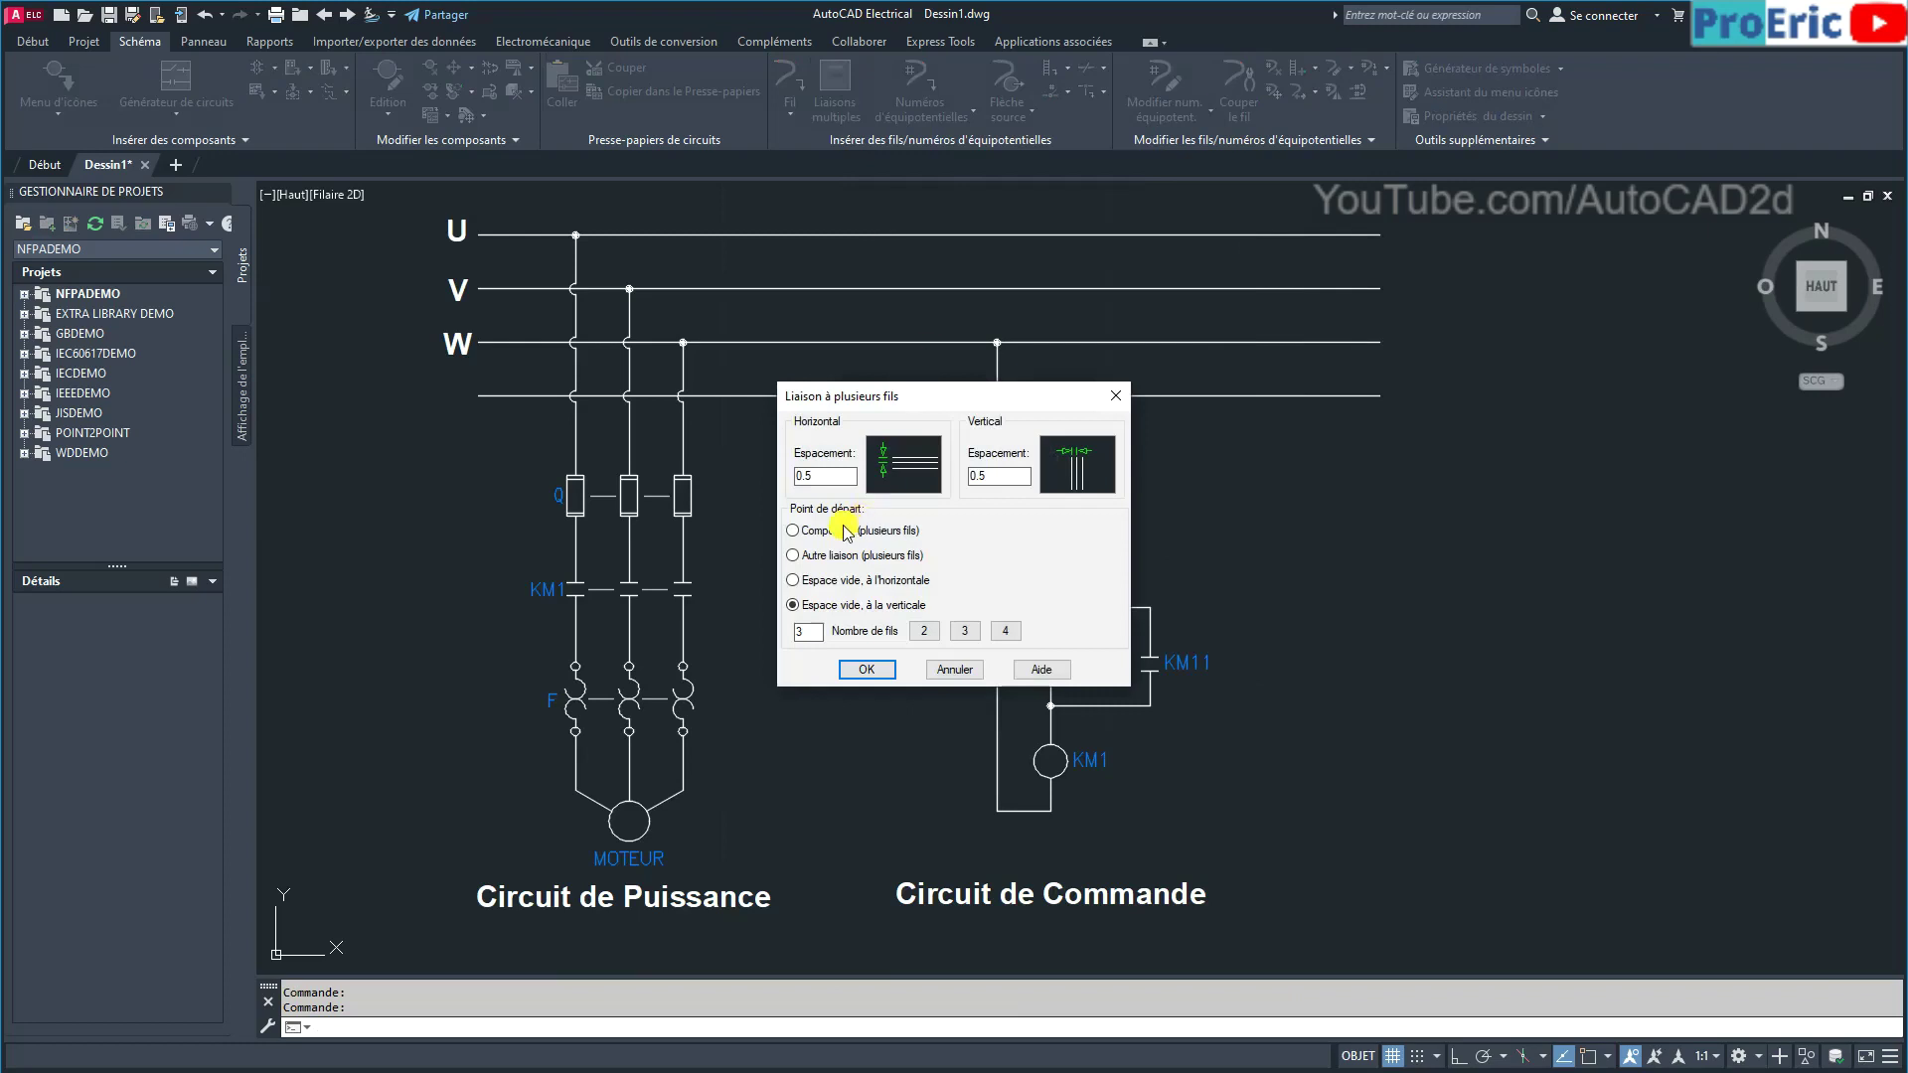
click(804, 557)
click(964, 632)
click(863, 669)
Drop the three wires from the U line down past the fourth line.
middle_drag(1253, 255, 1146, 340)
scroll(1146, 341, up, 2)
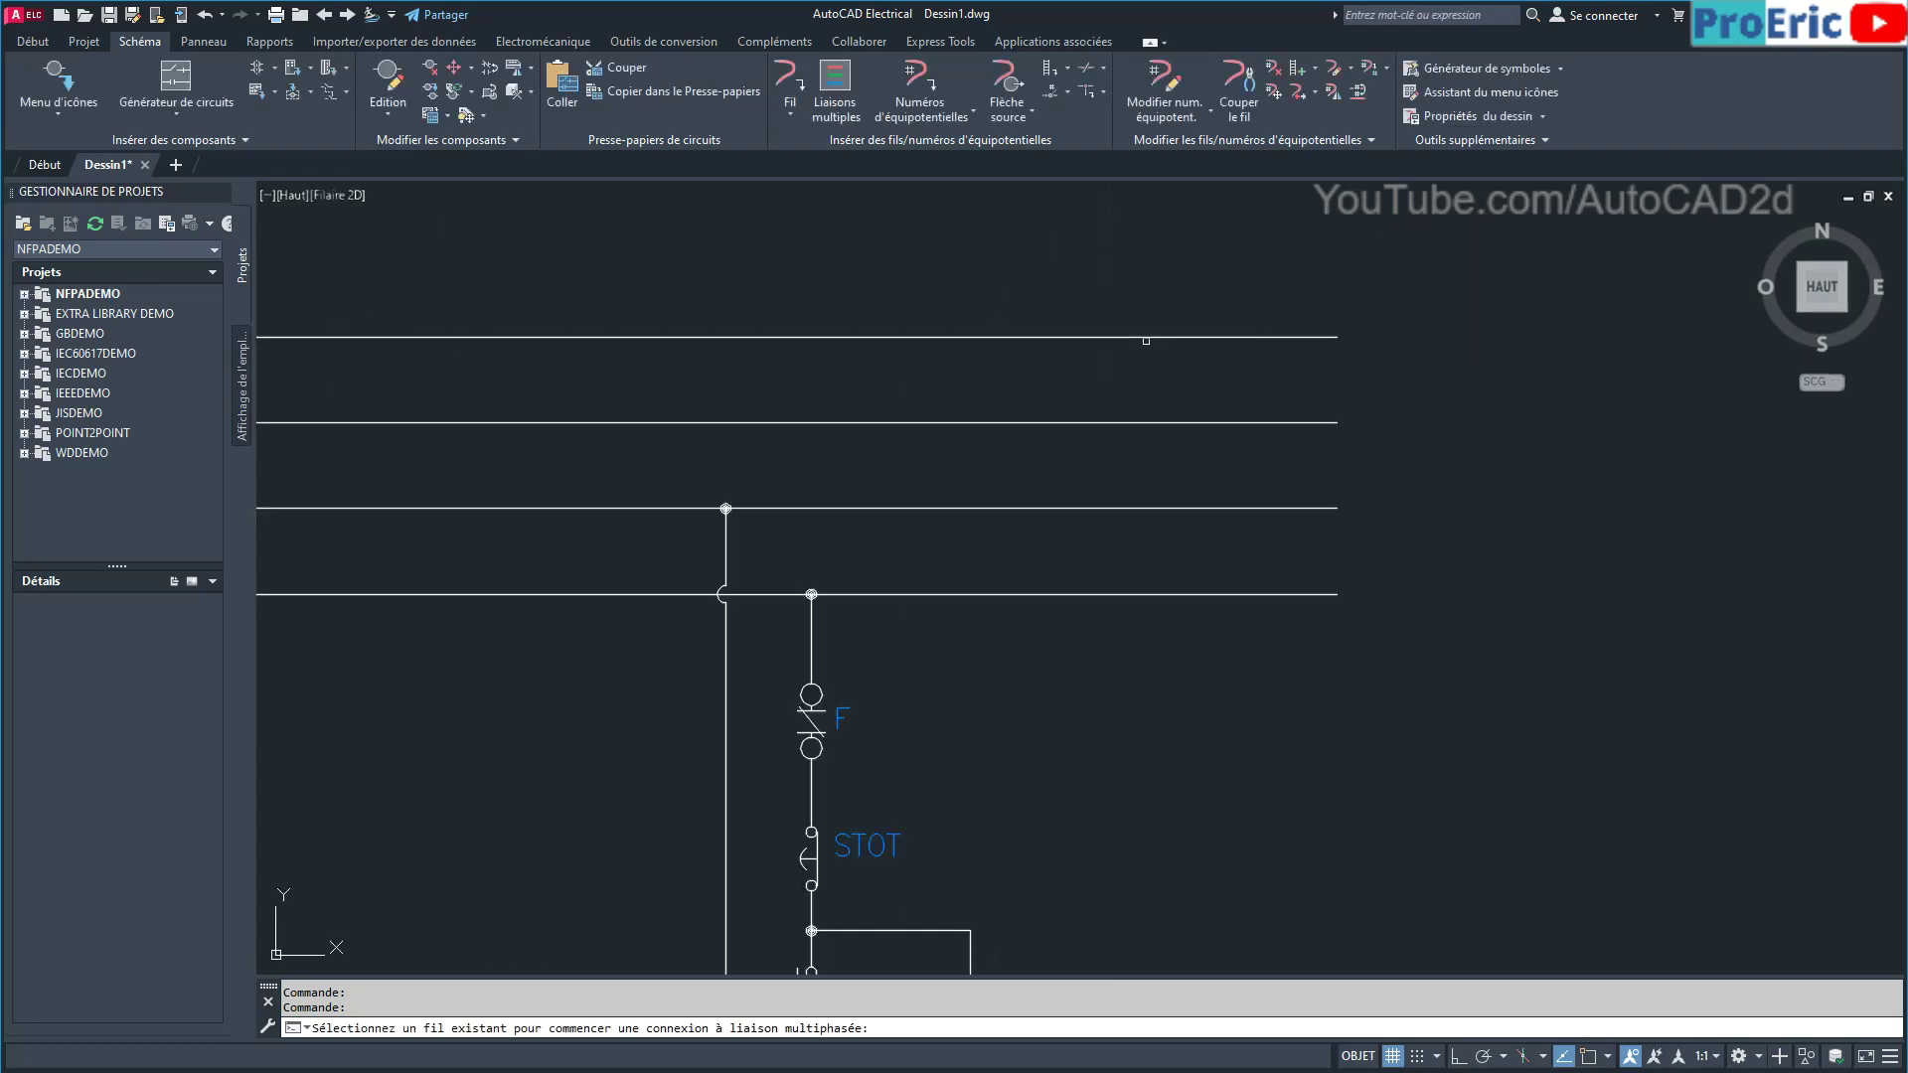
click(1084, 337)
click(1145, 701)
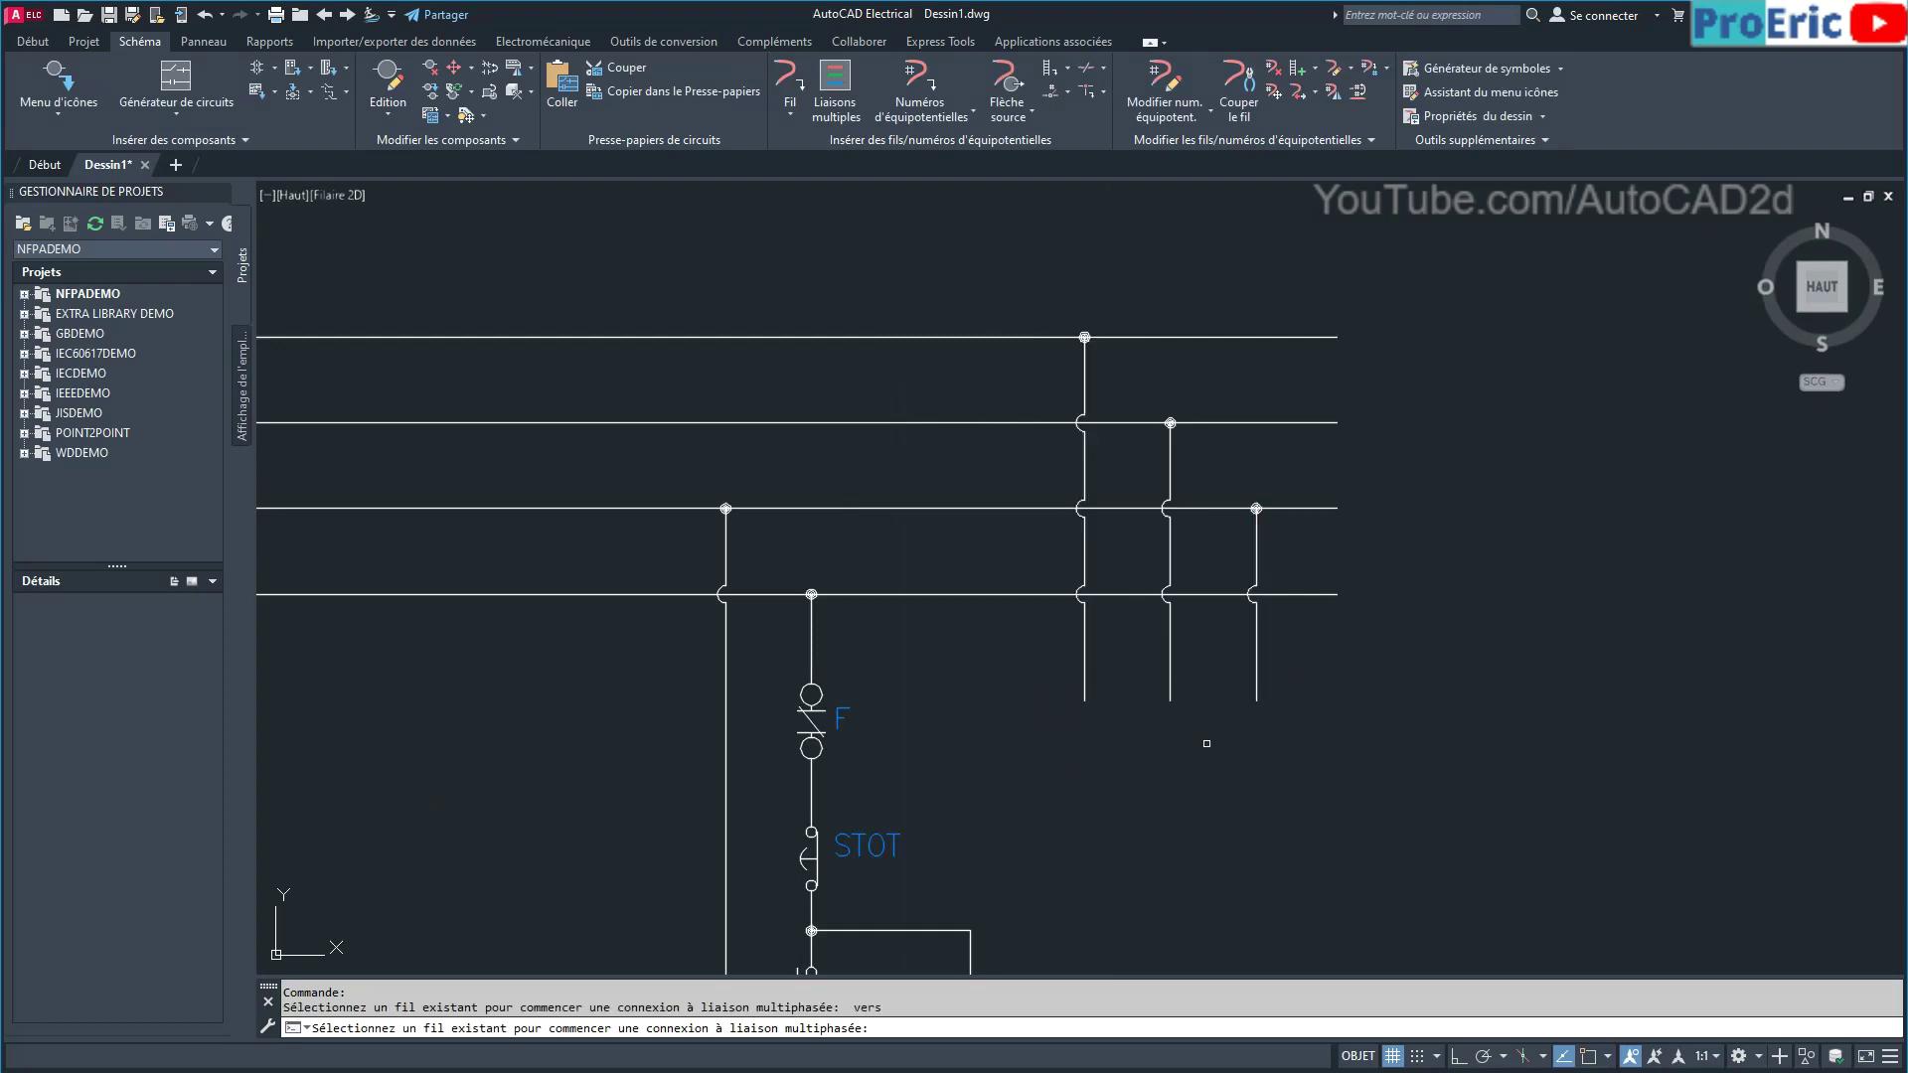
scroll(1242, 559, up, 2)
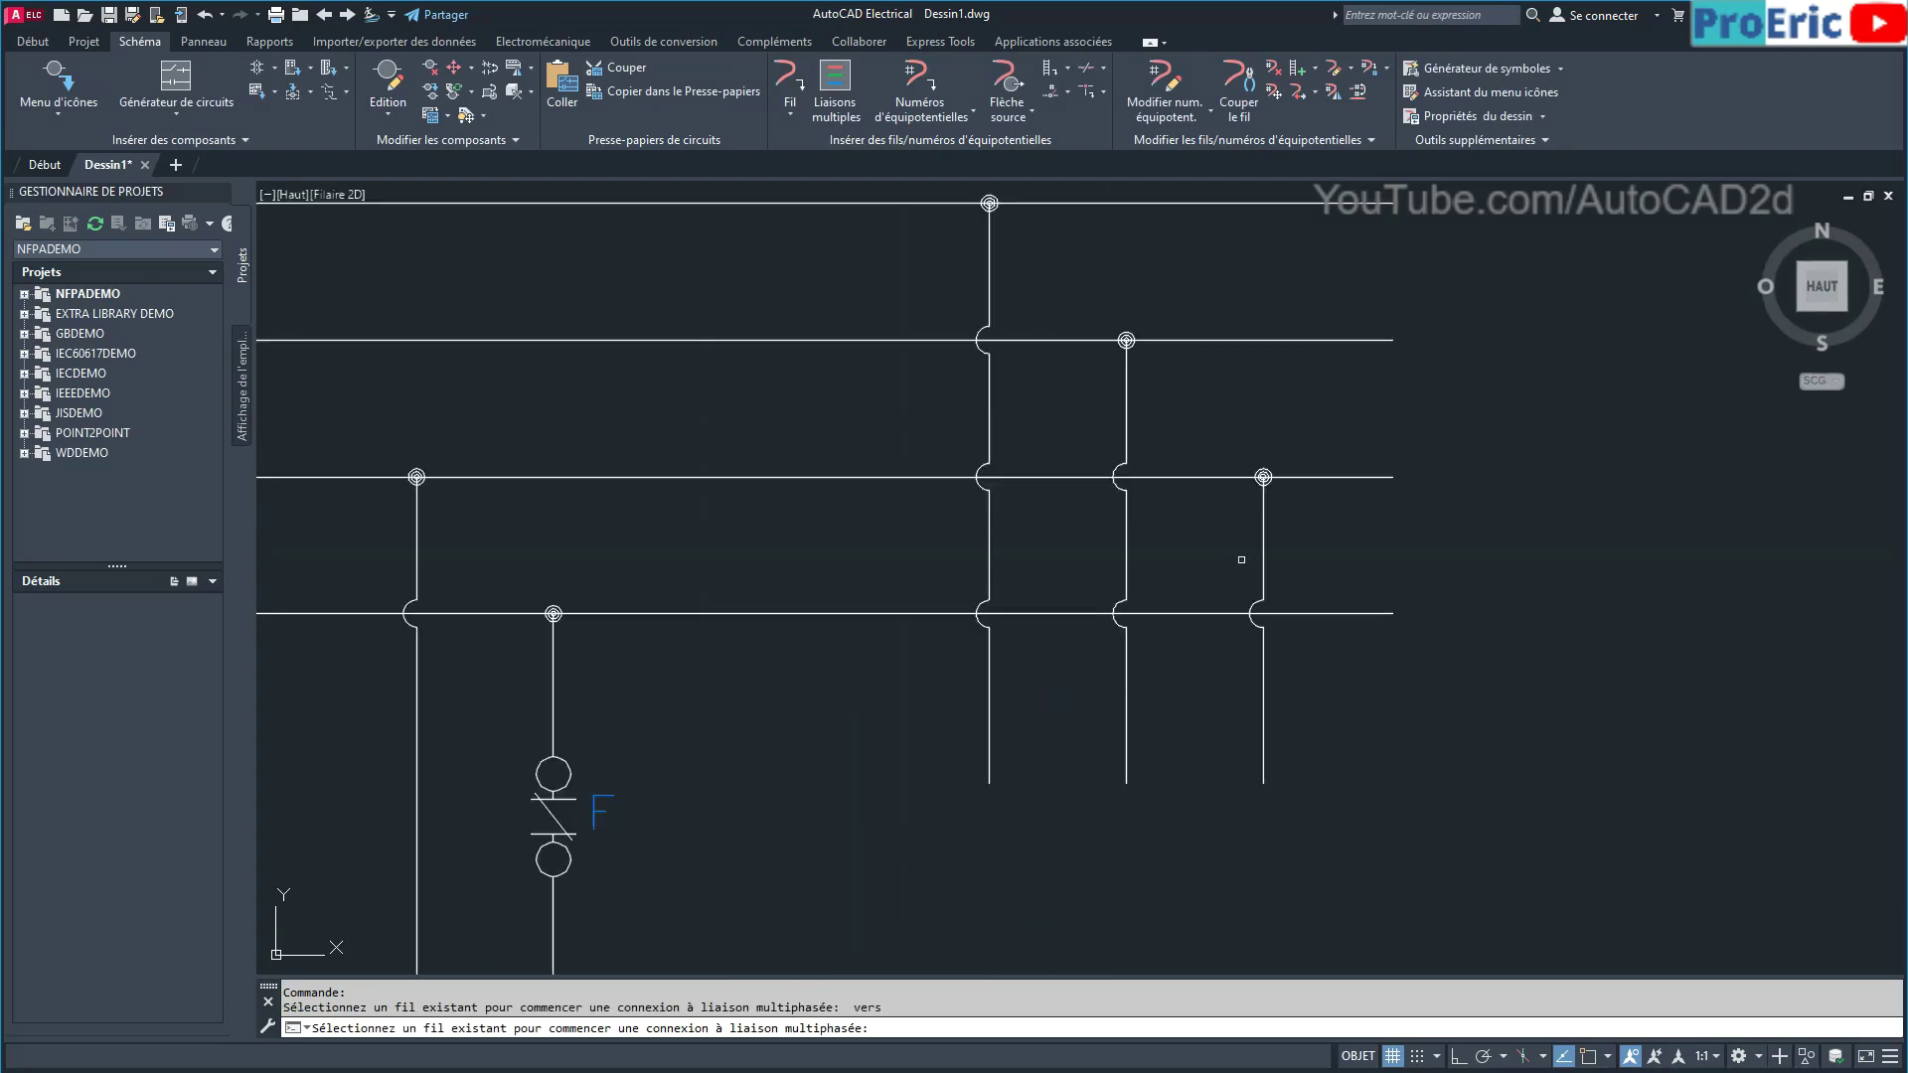
scroll(1239, 558, down, 2)
middle_drag(1239, 553, 1239, 469)
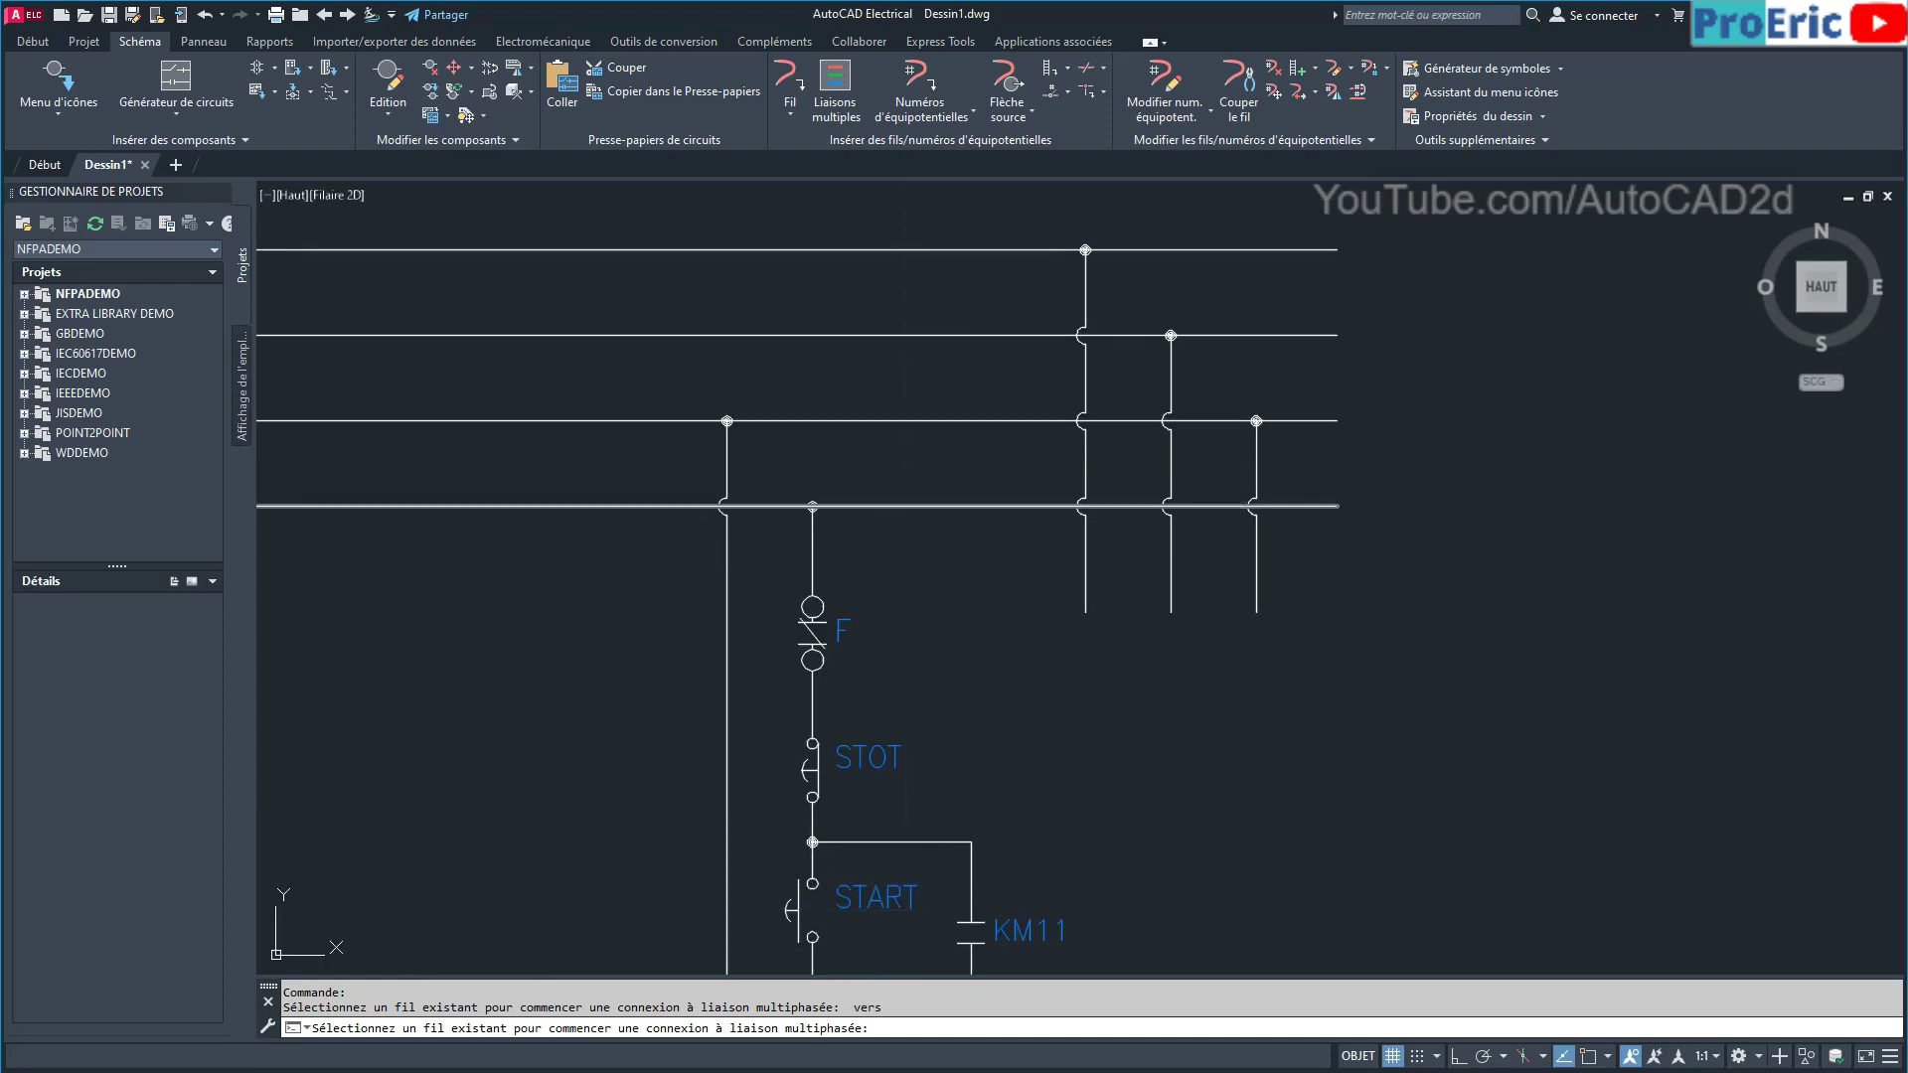
click(35, 42)
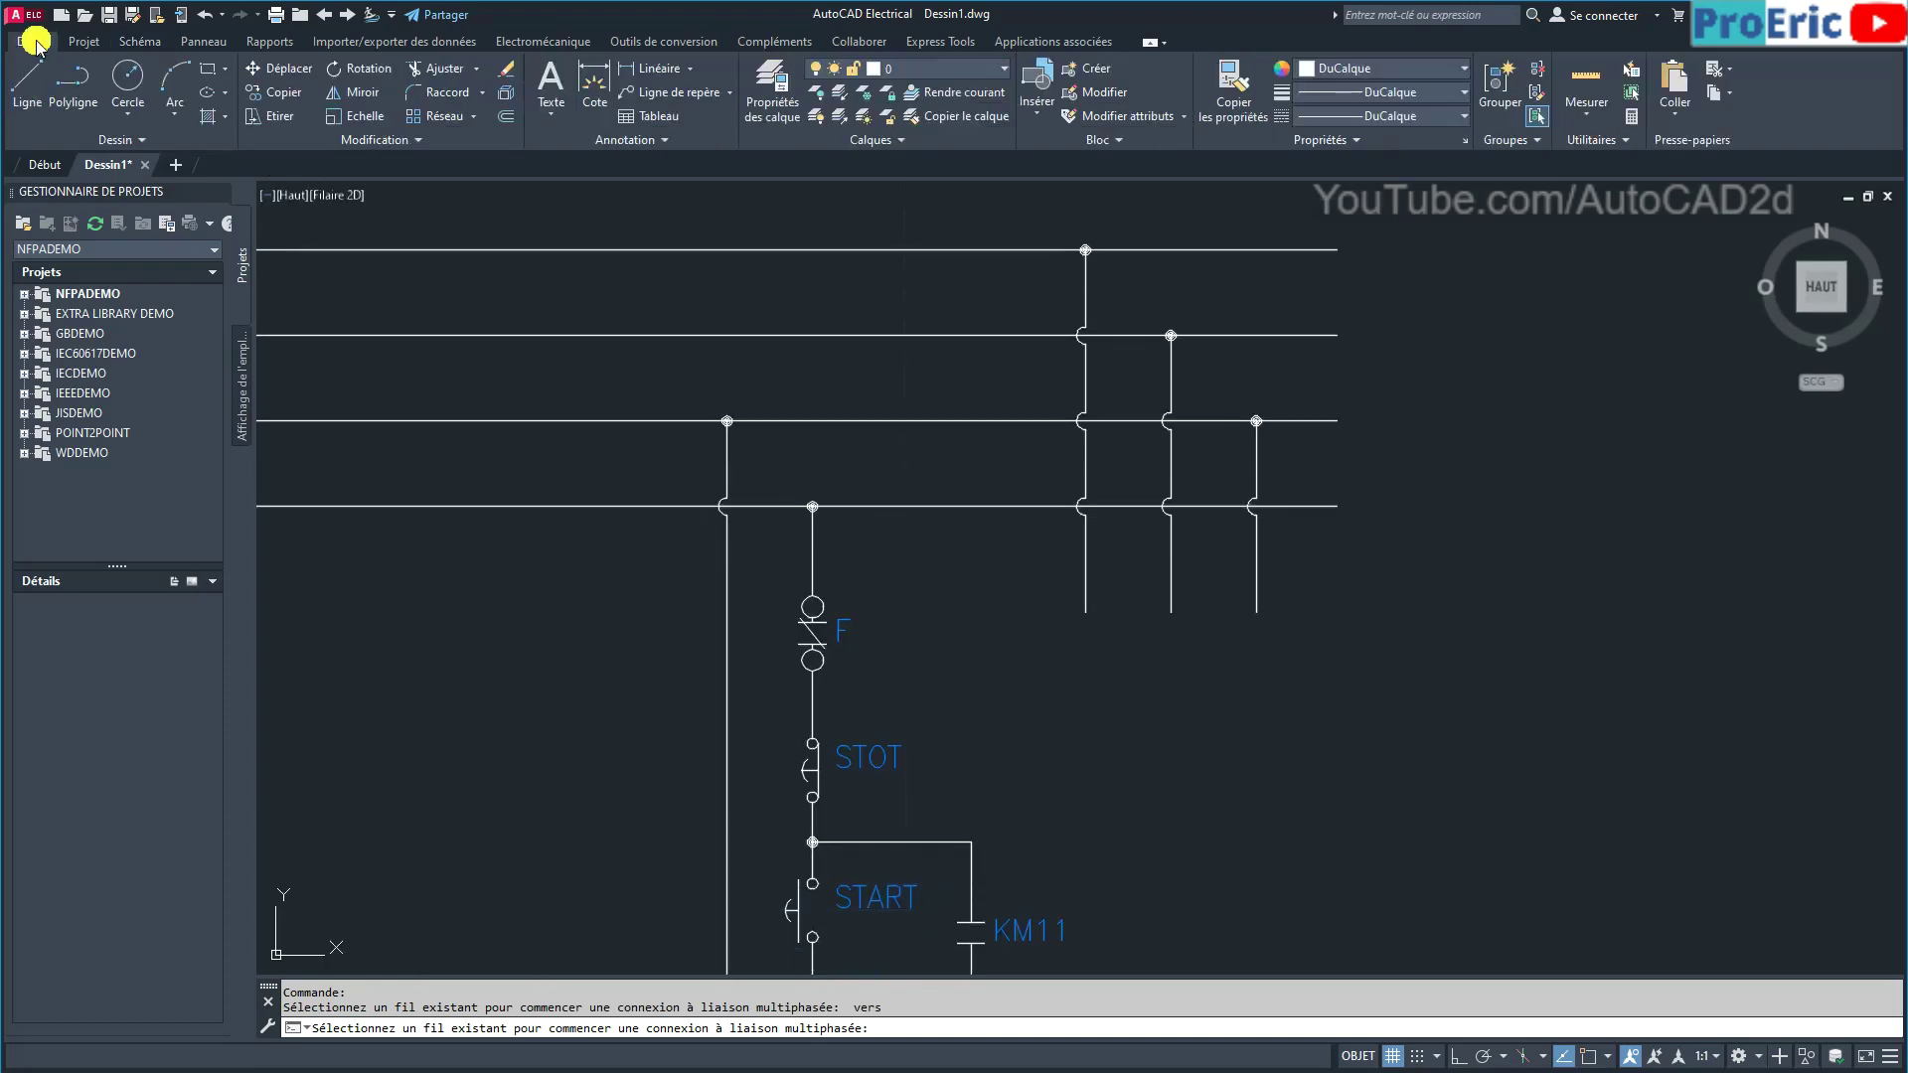
Draw the detector rectangle just below the ends of the three new wires.
click(208, 71)
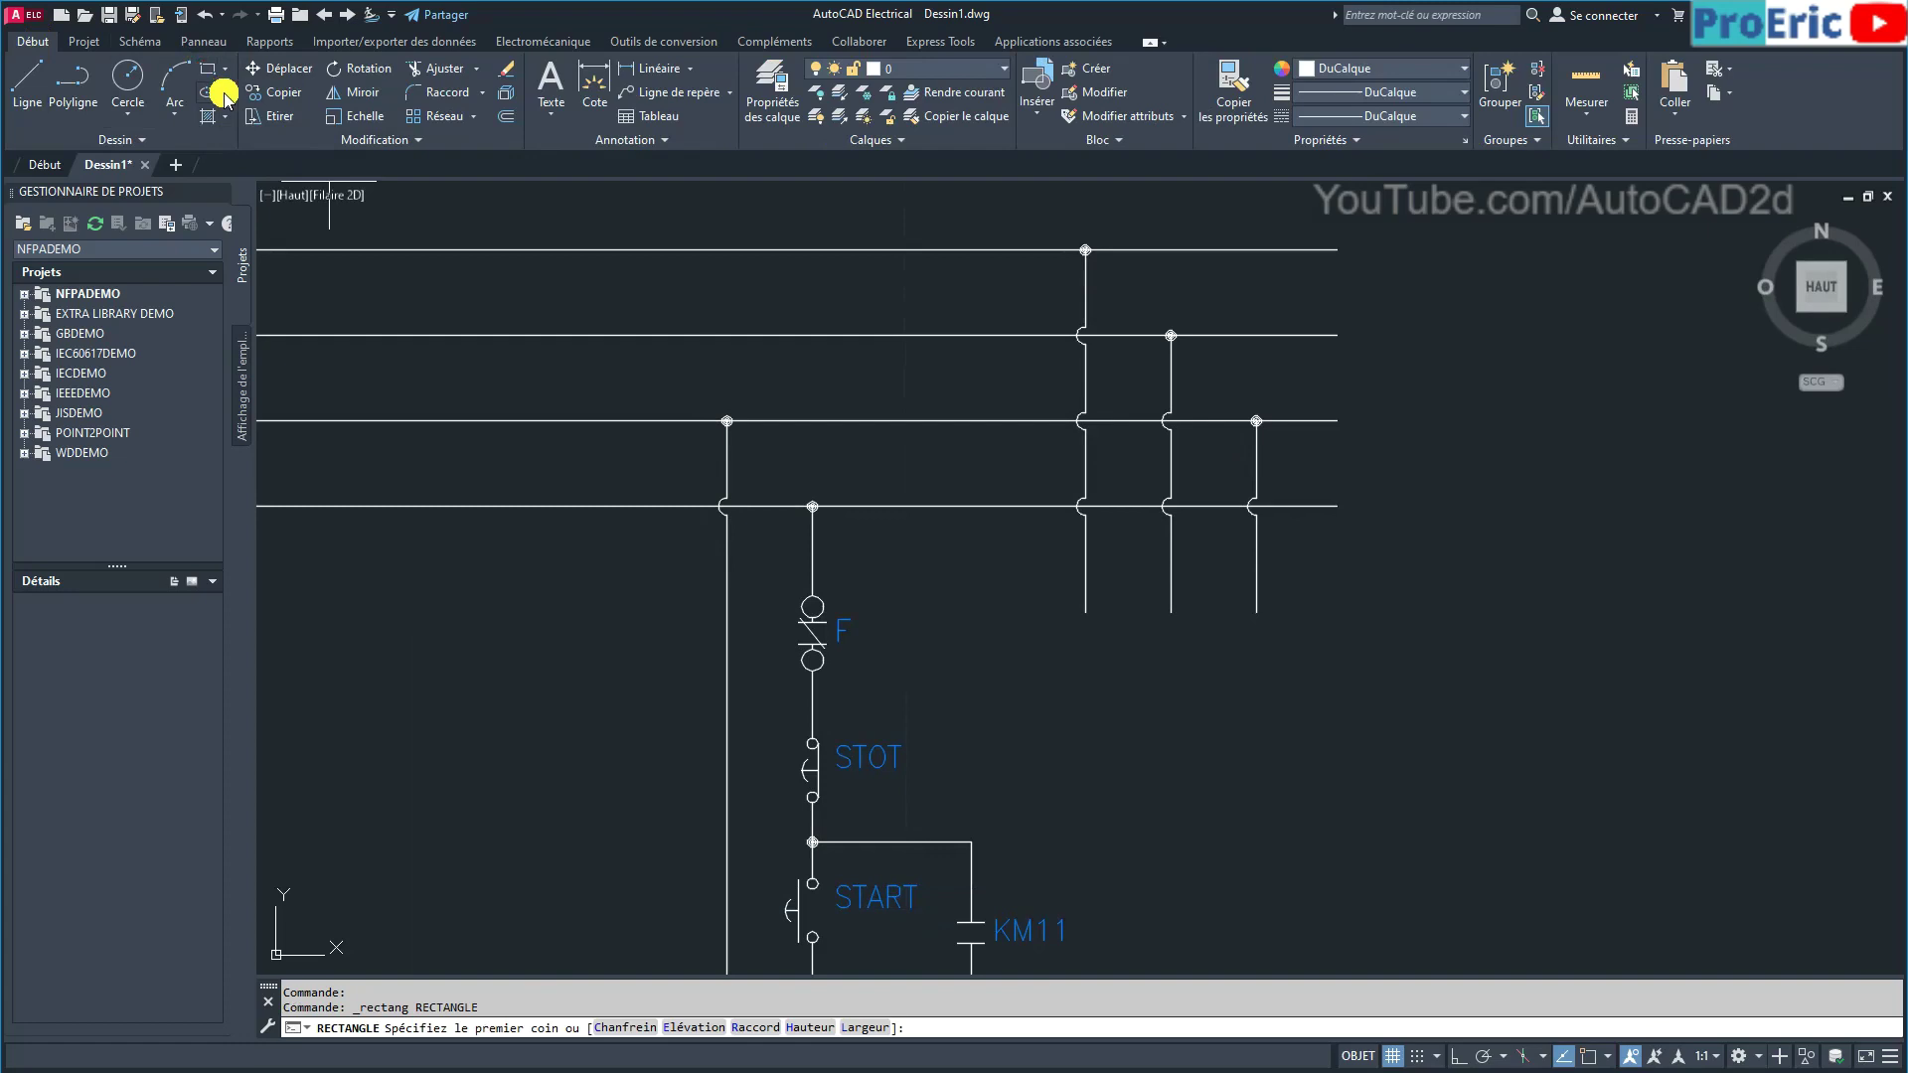
click(1041, 609)
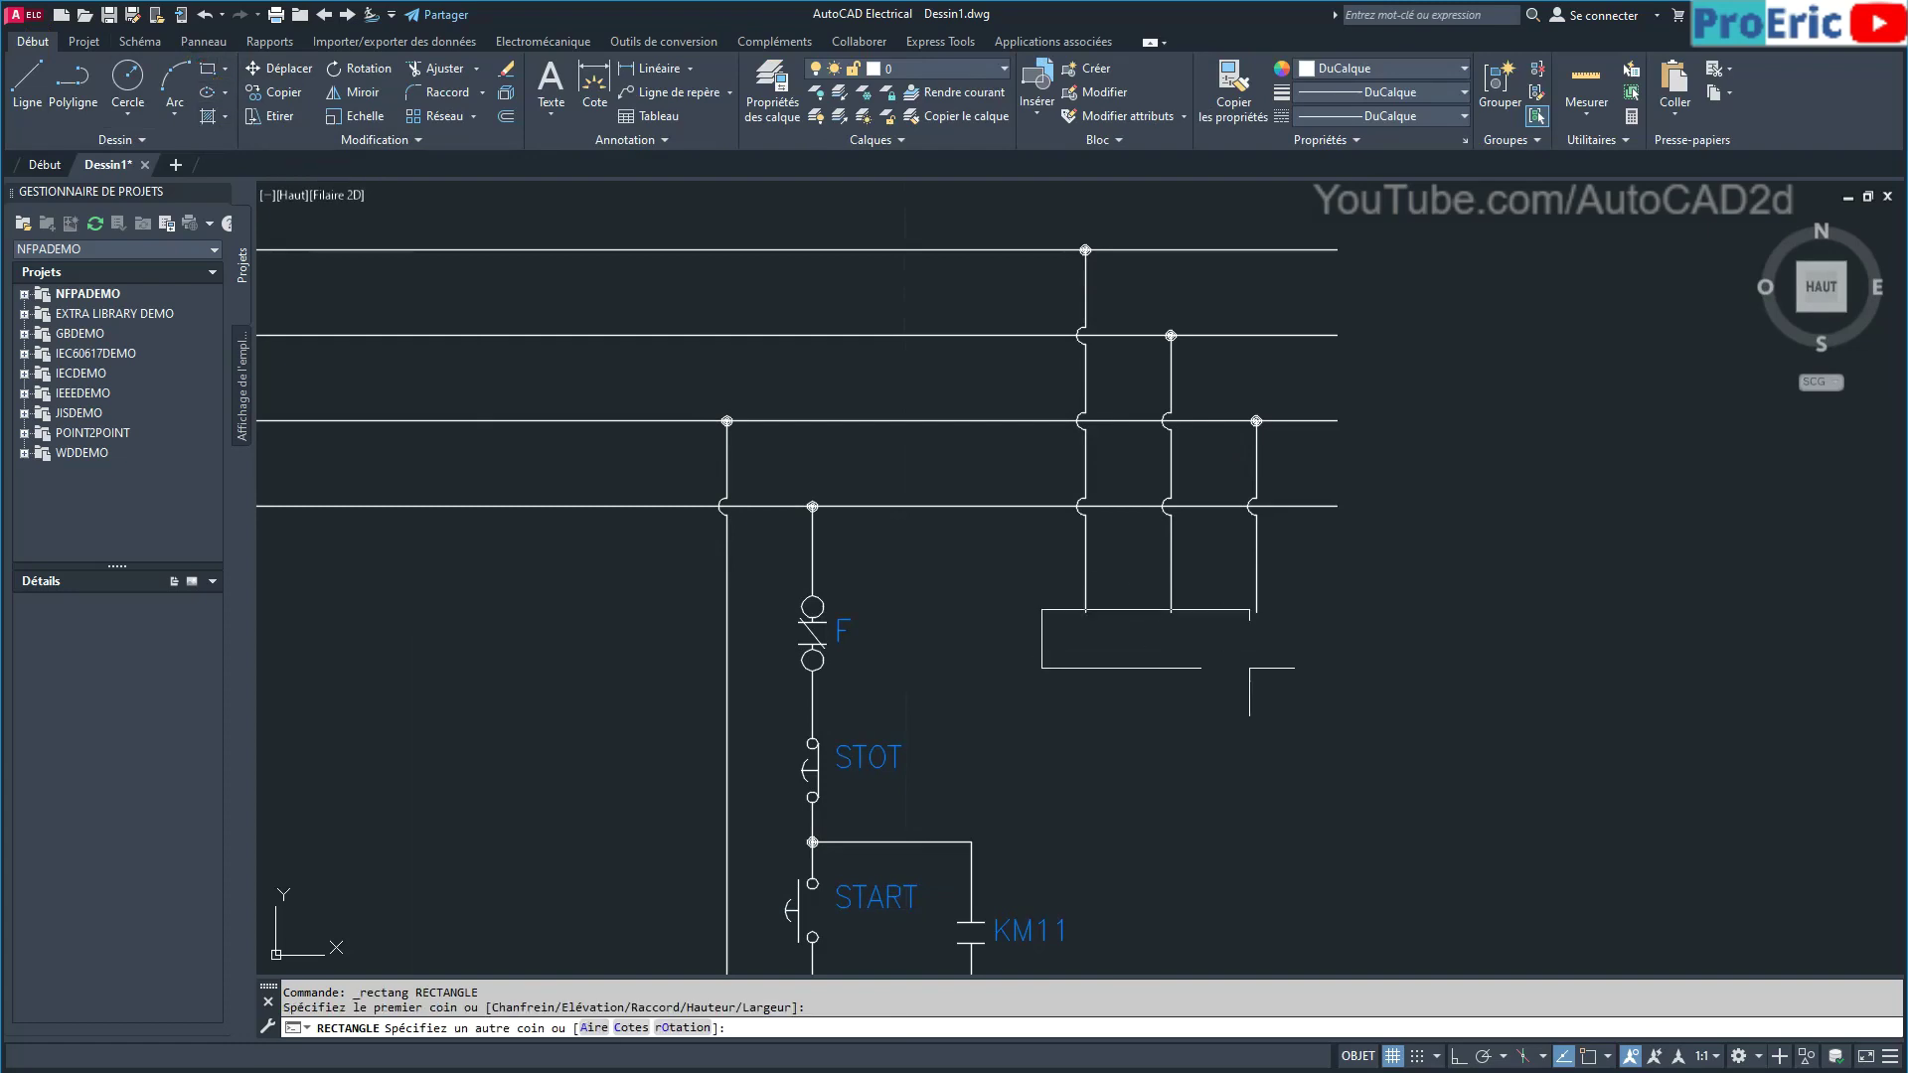
click(1301, 719)
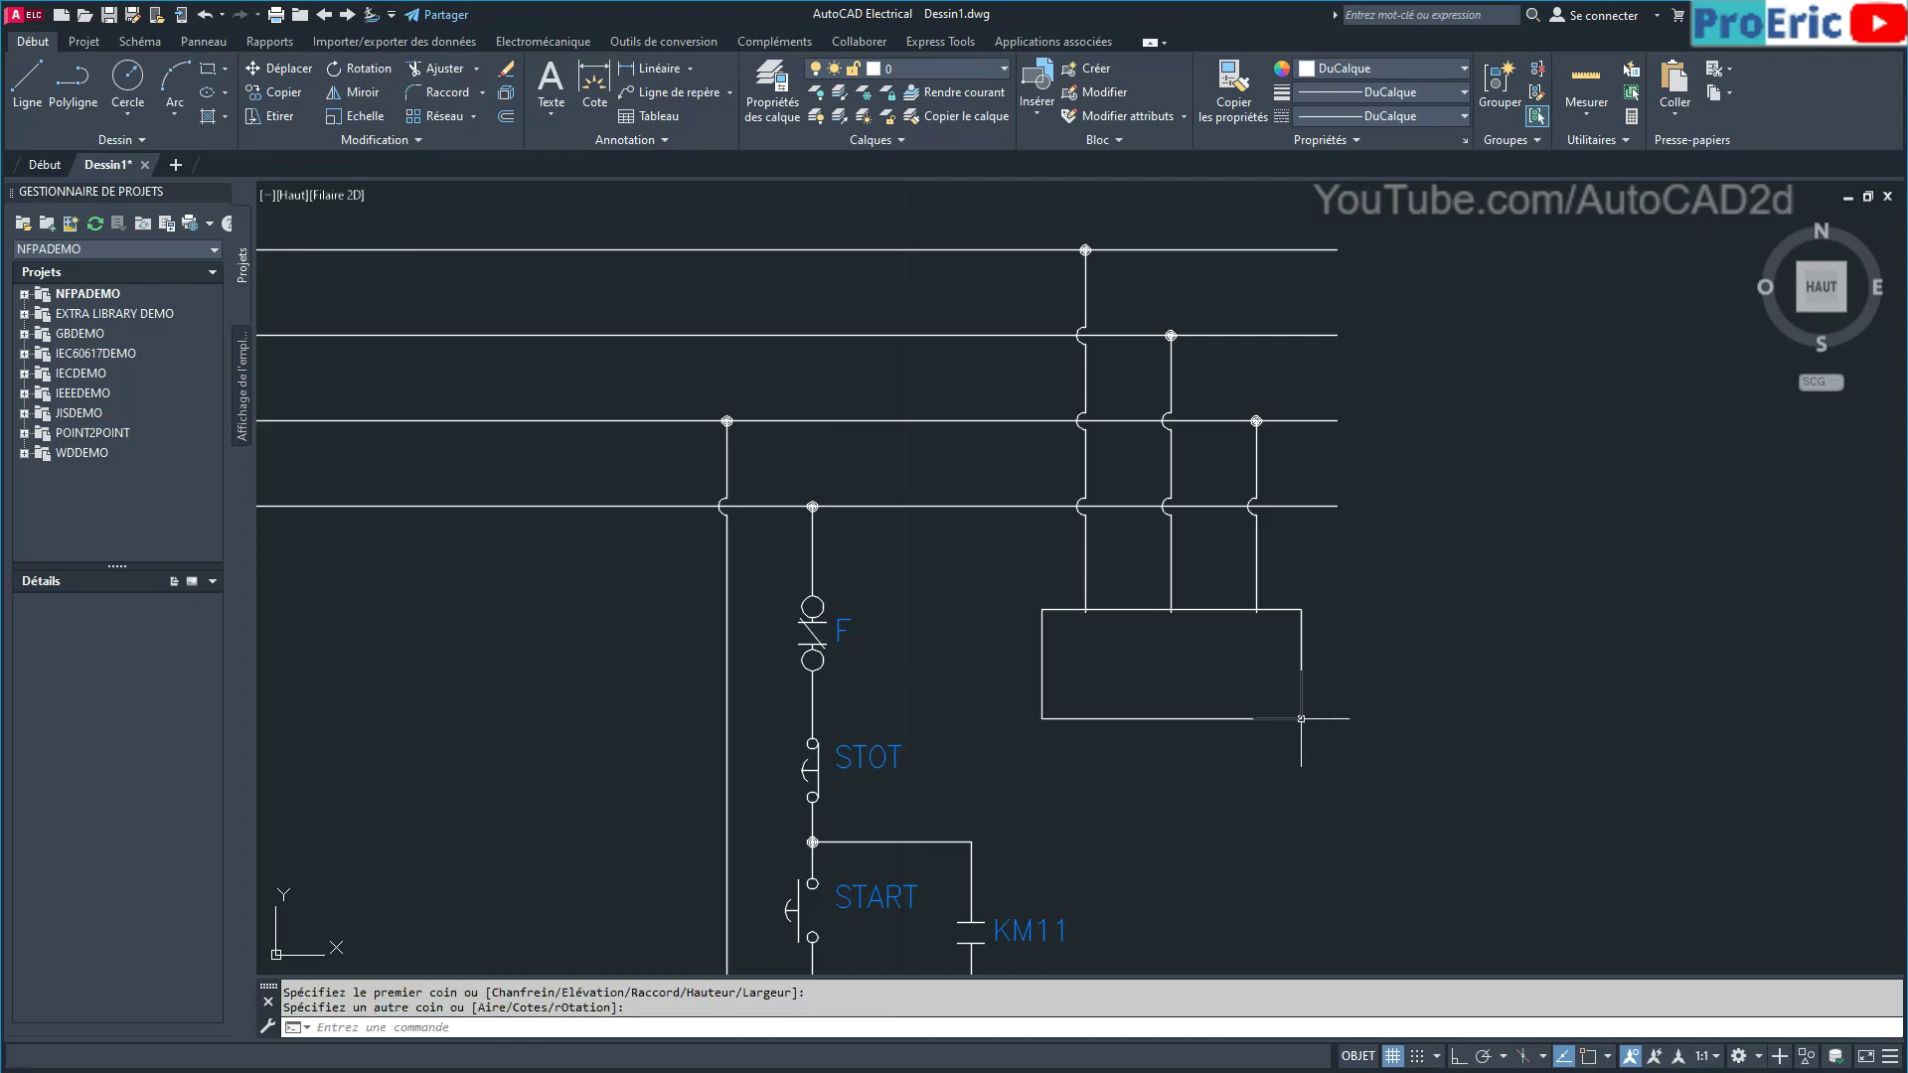
scroll(1238, 624, up, 2)
scroll(1233, 620, up, 2)
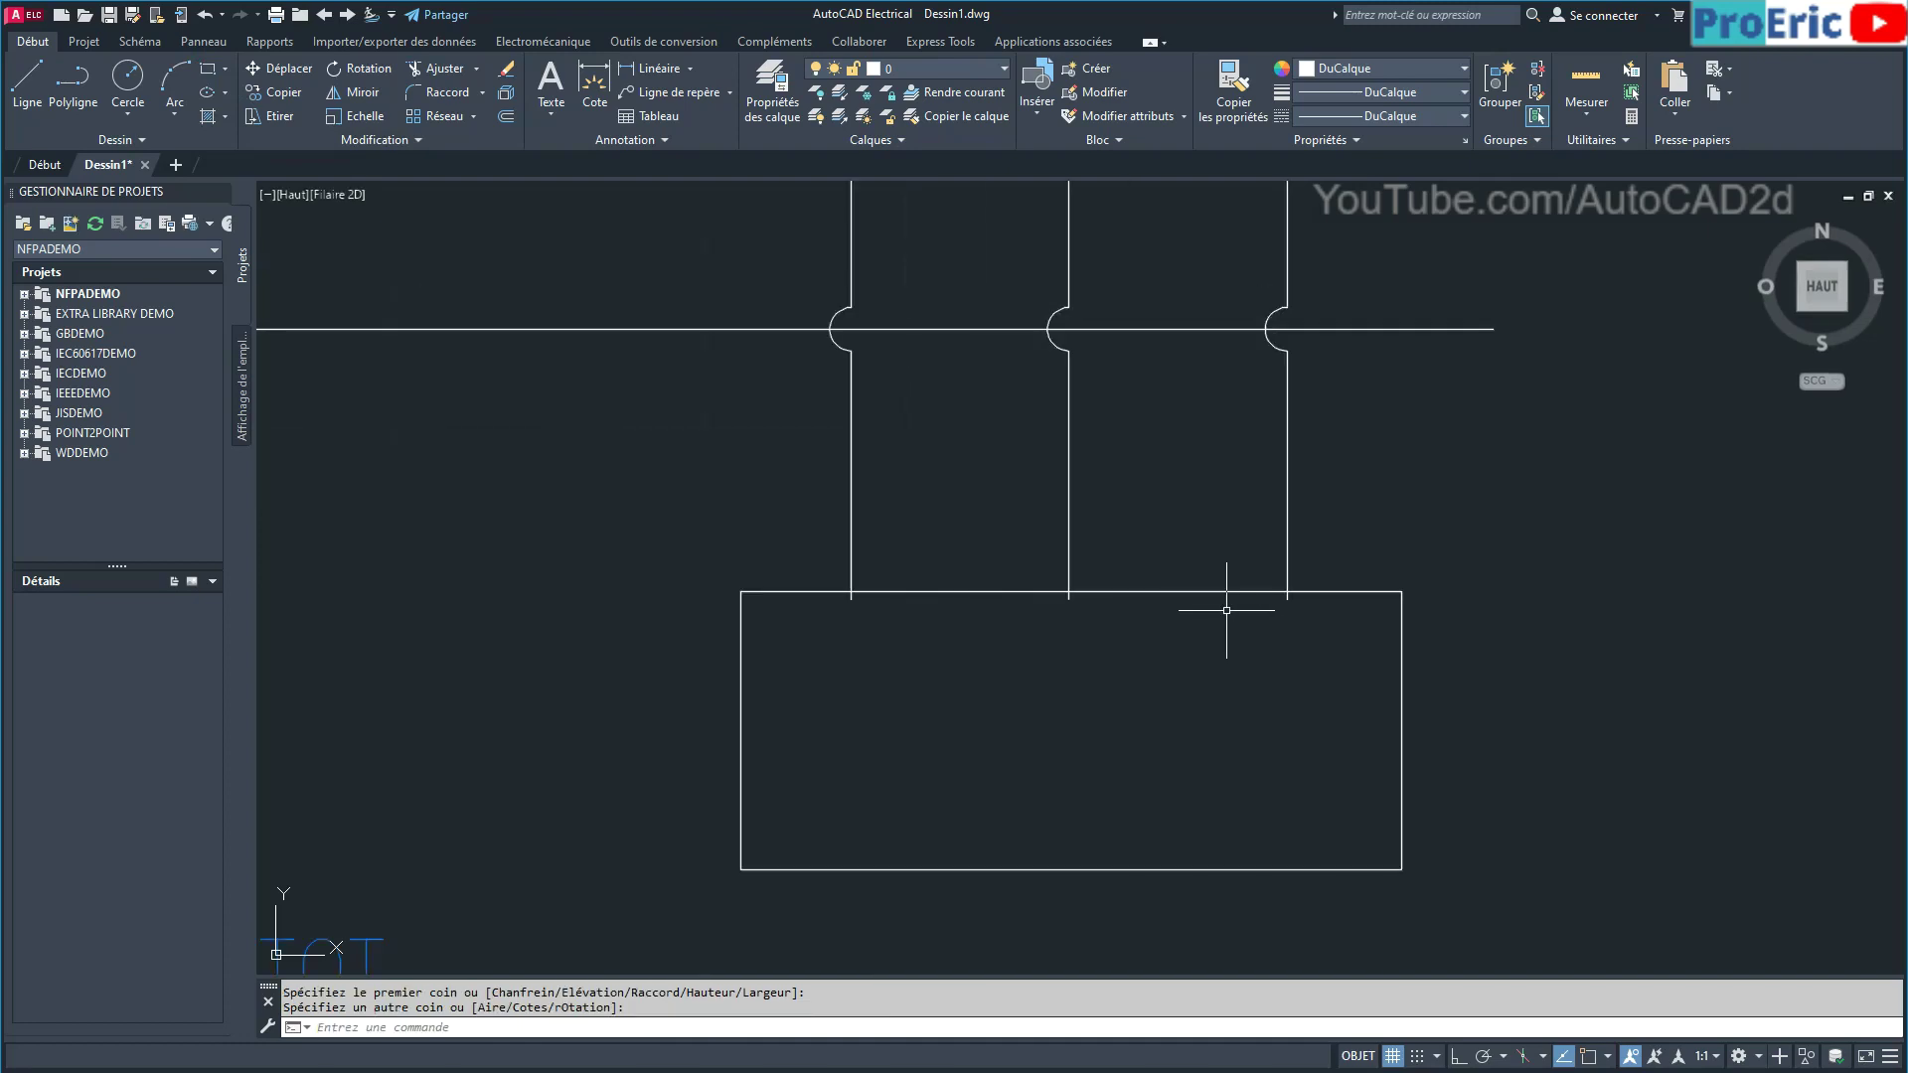
middle_drag(1200, 614, 1154, 530)
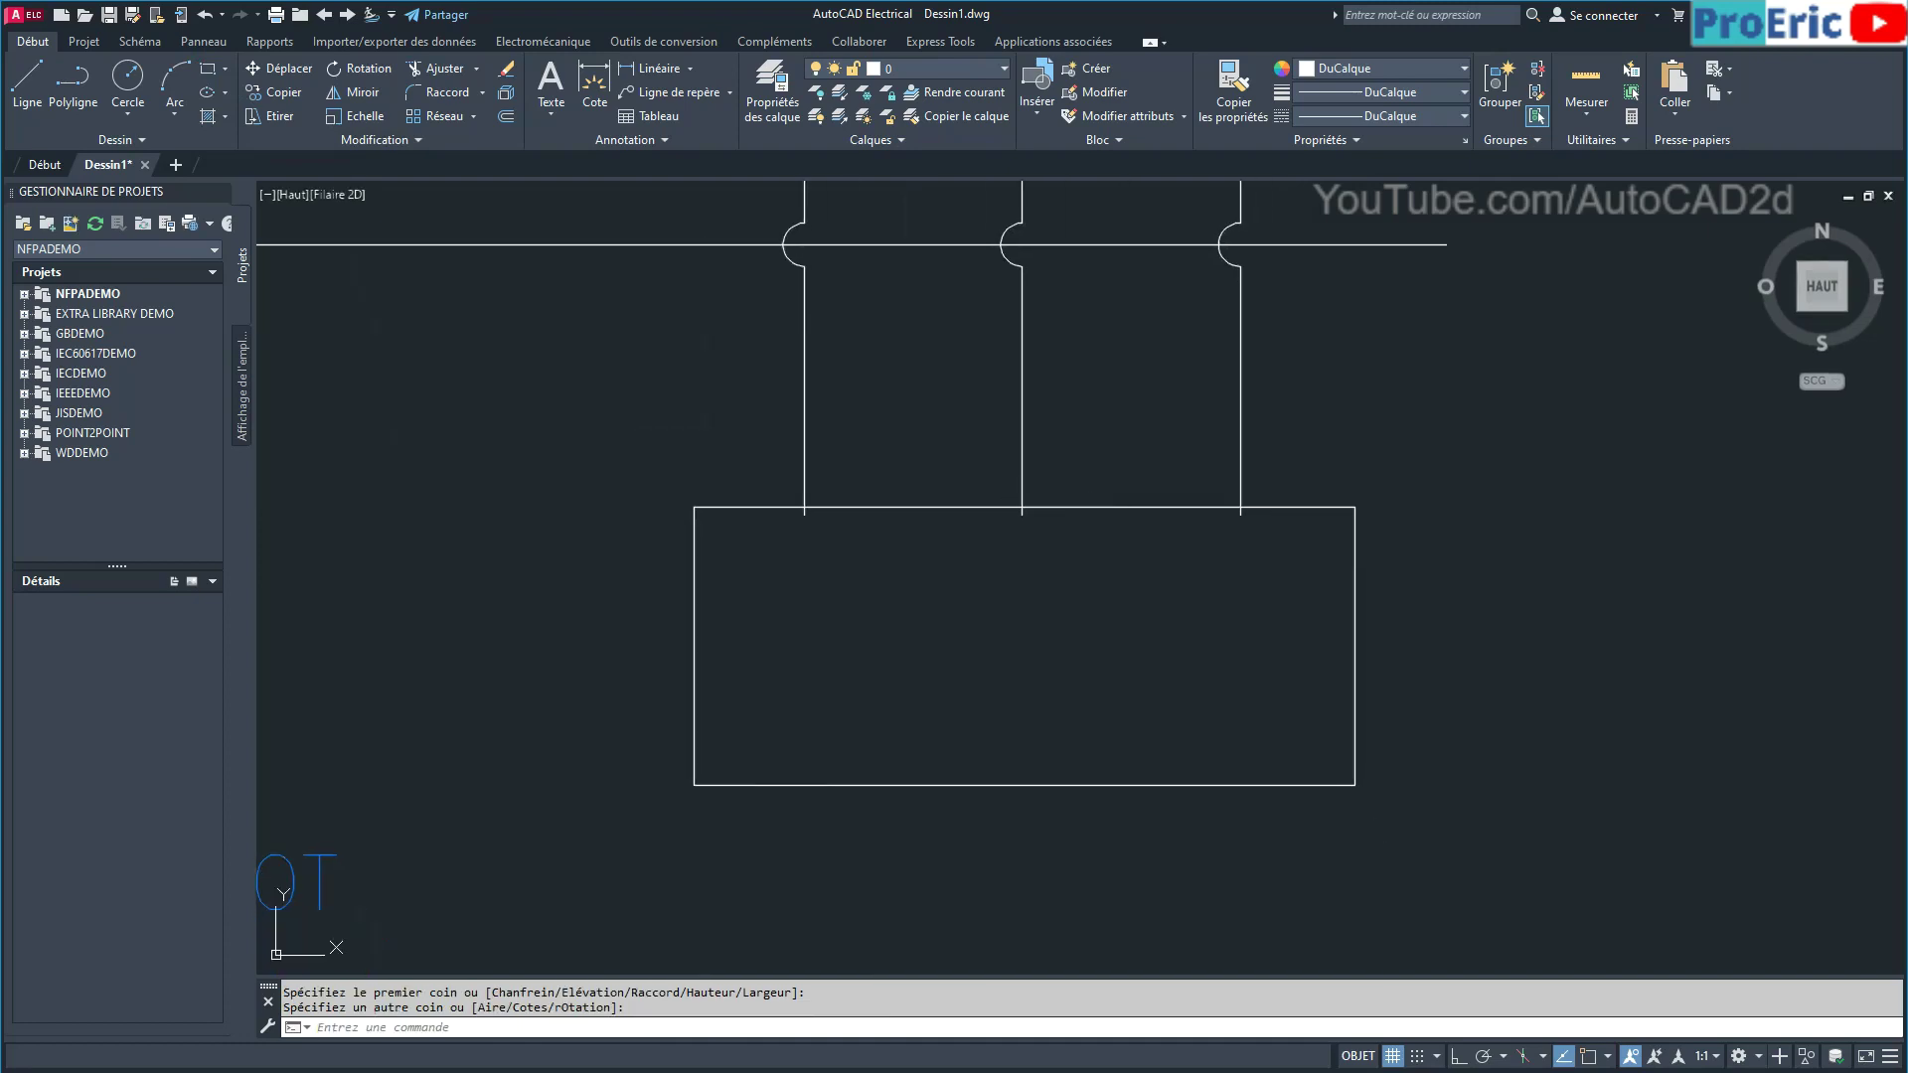
click(1048, 506)
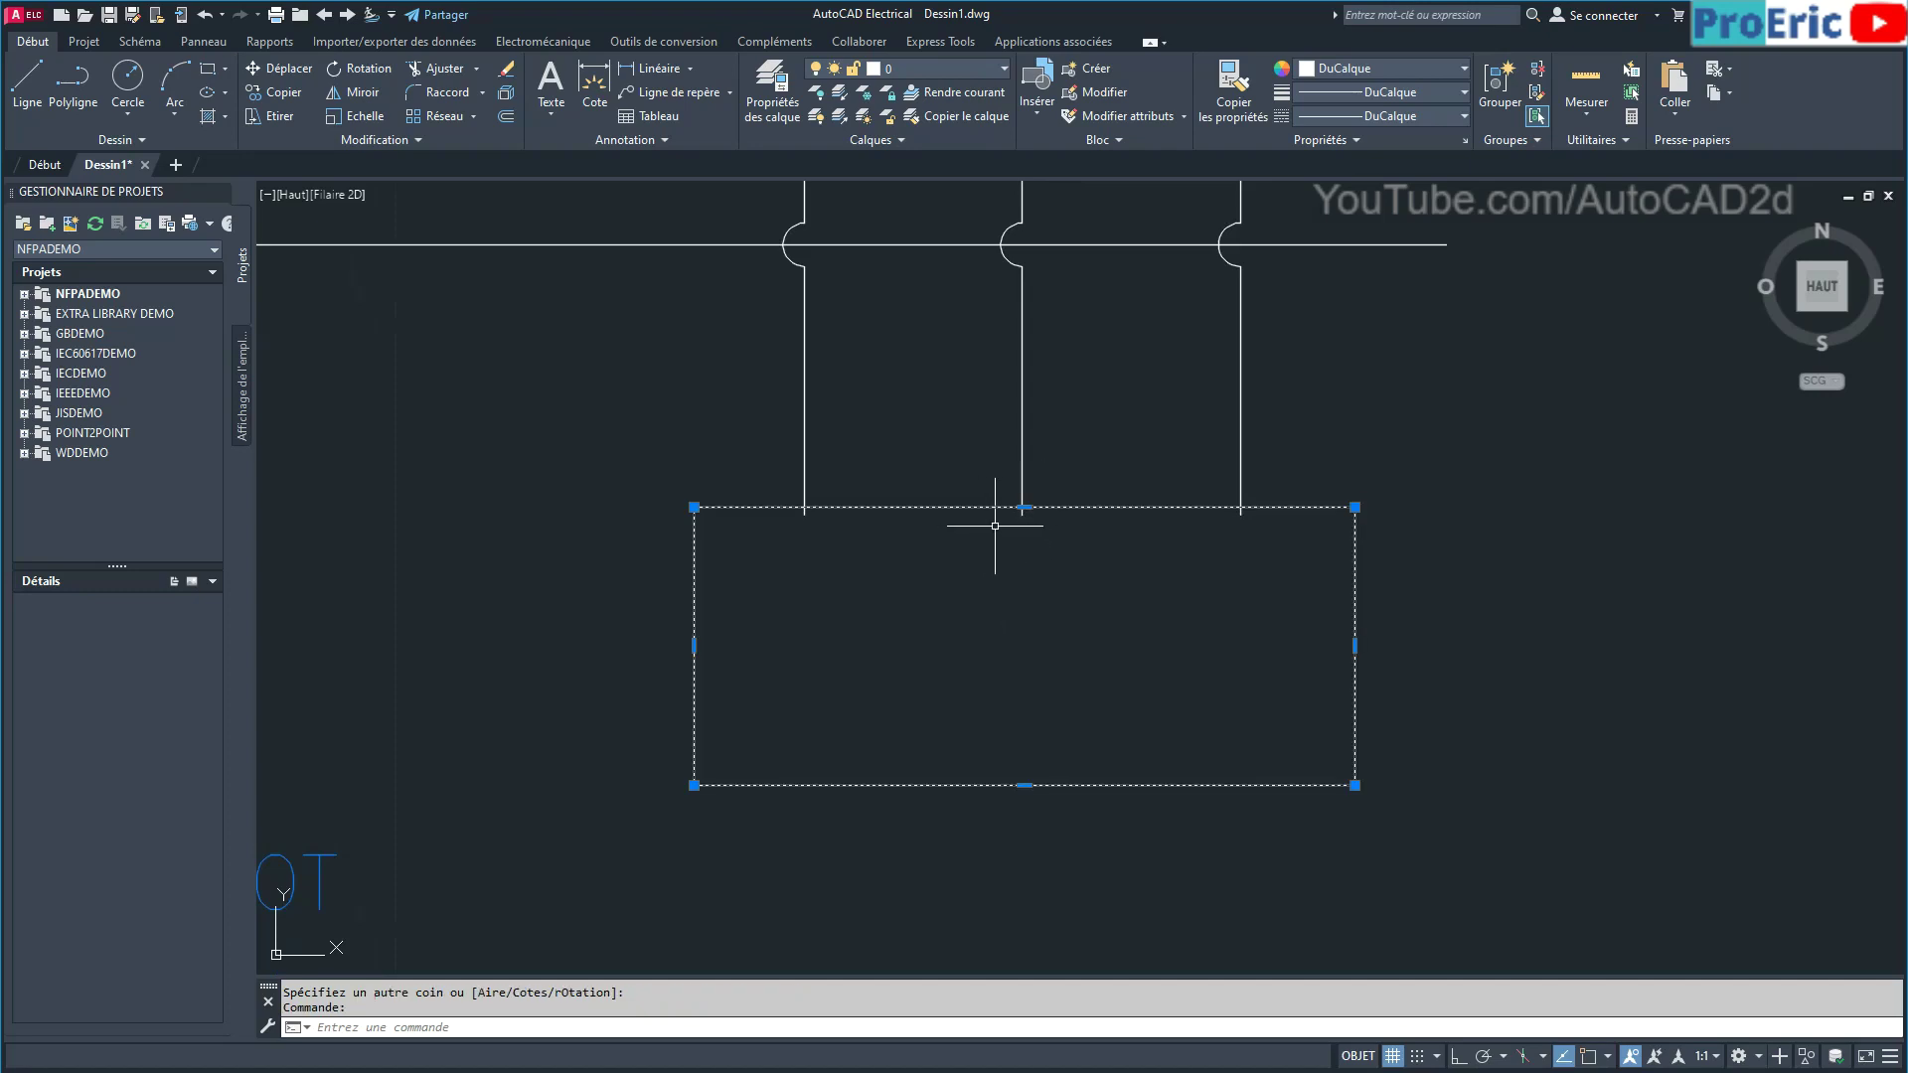
click(40, 45)
Start moving the rectangle and enable the Milieu (midpoint) object snap.
click(282, 70)
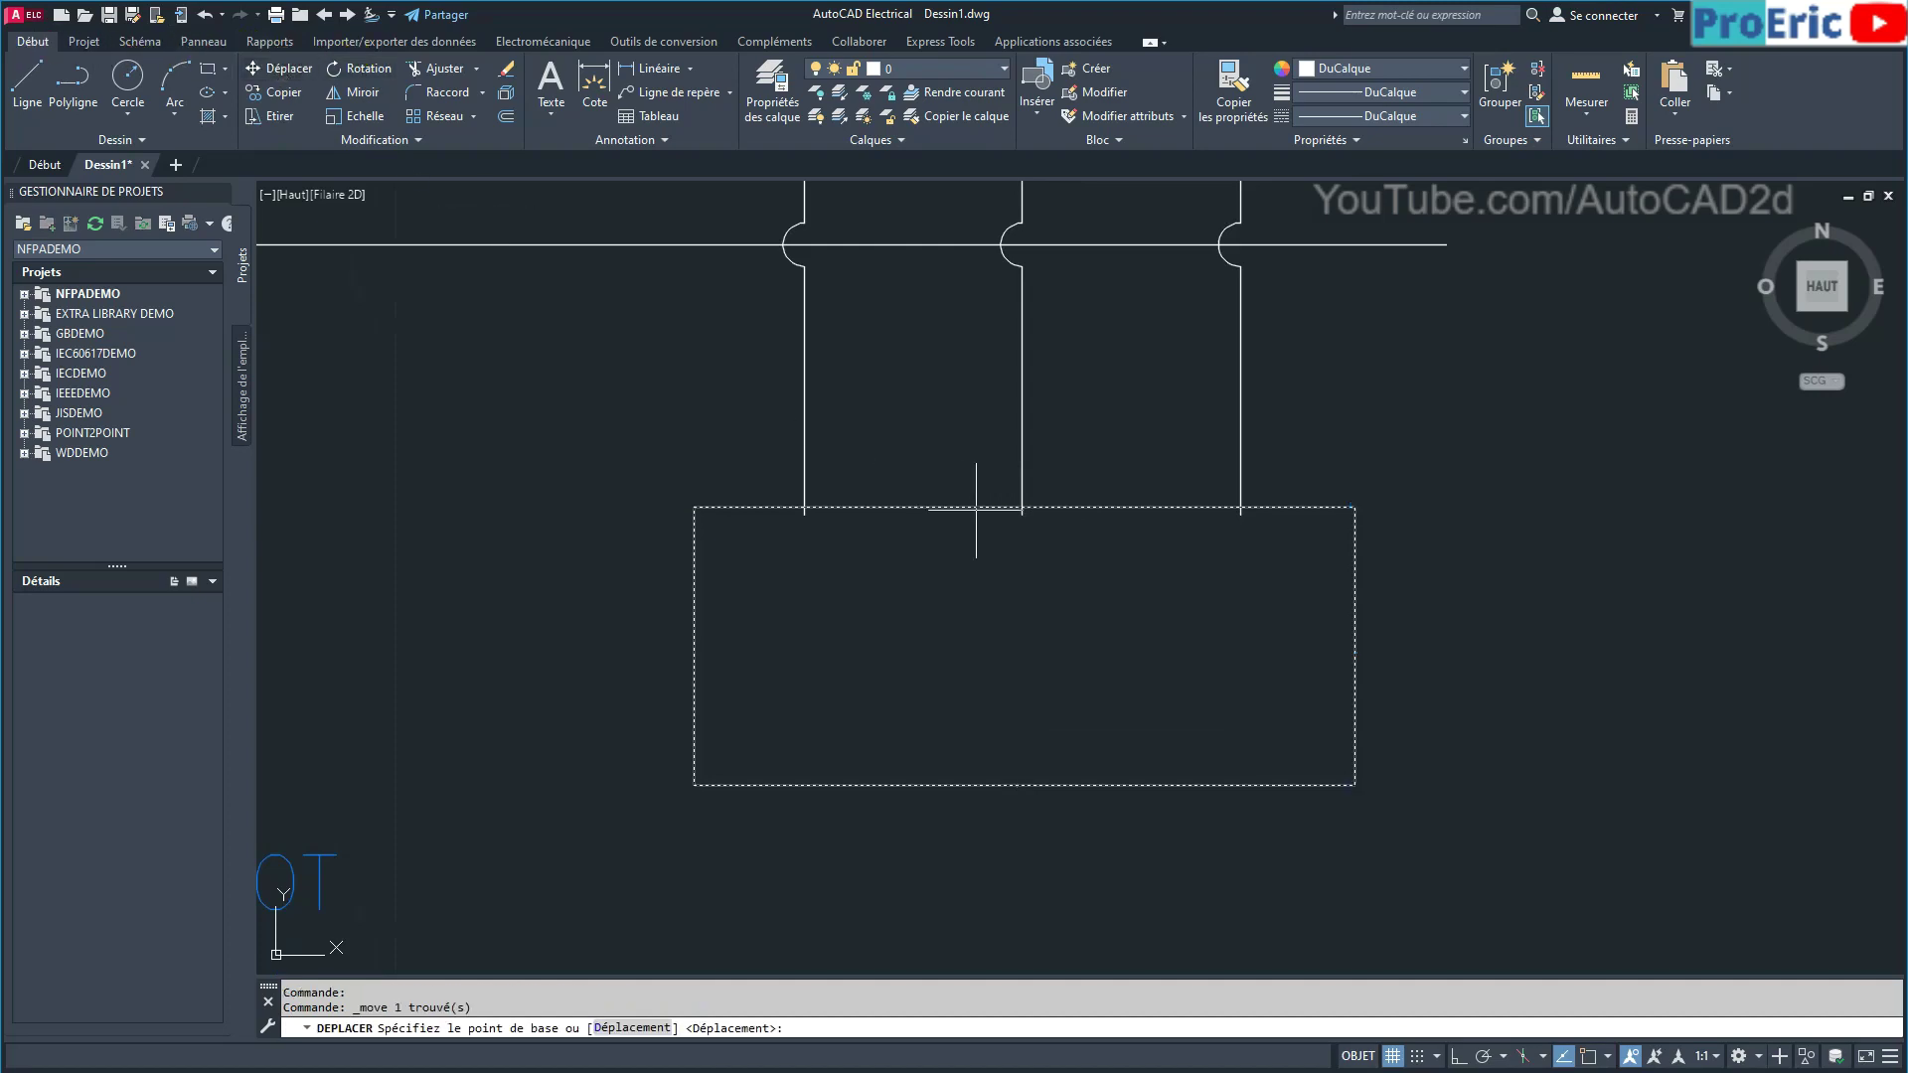
scroll(1012, 505, up, 2)
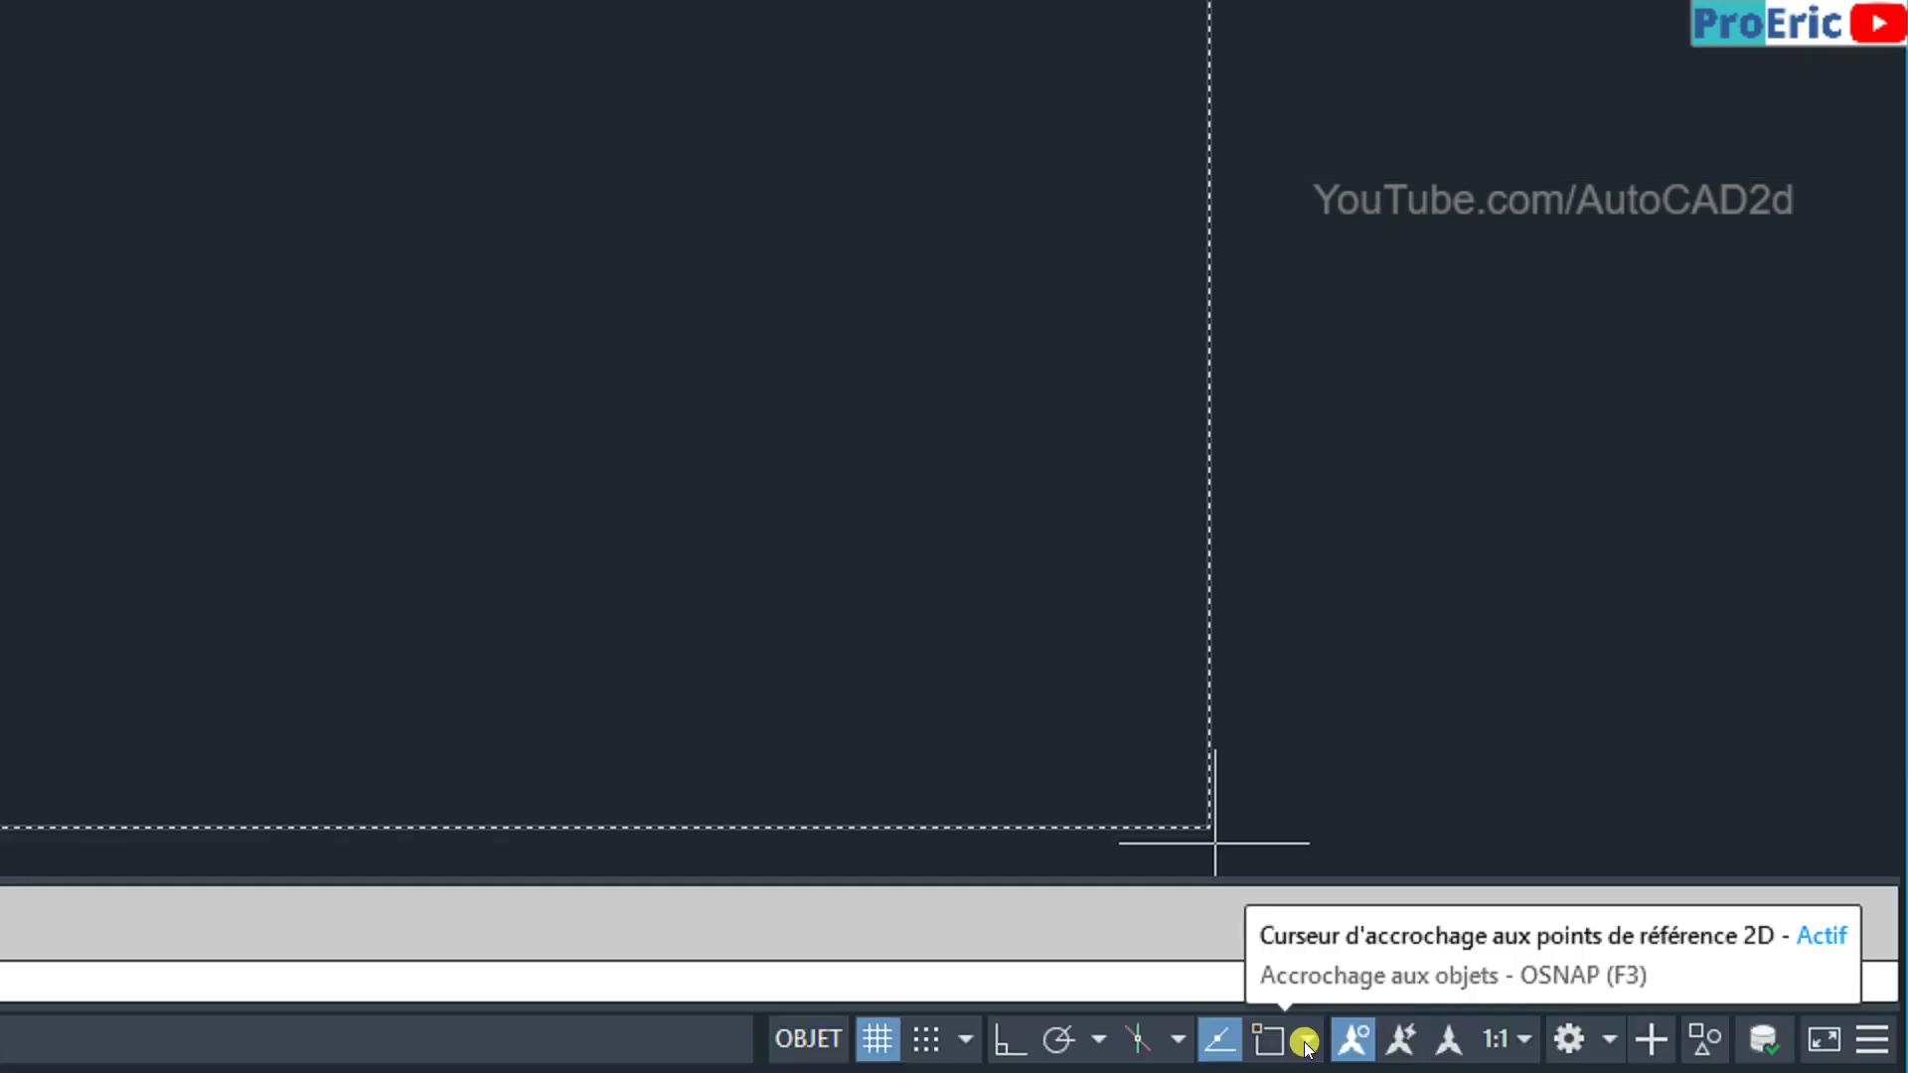
right_click(1306, 1046)
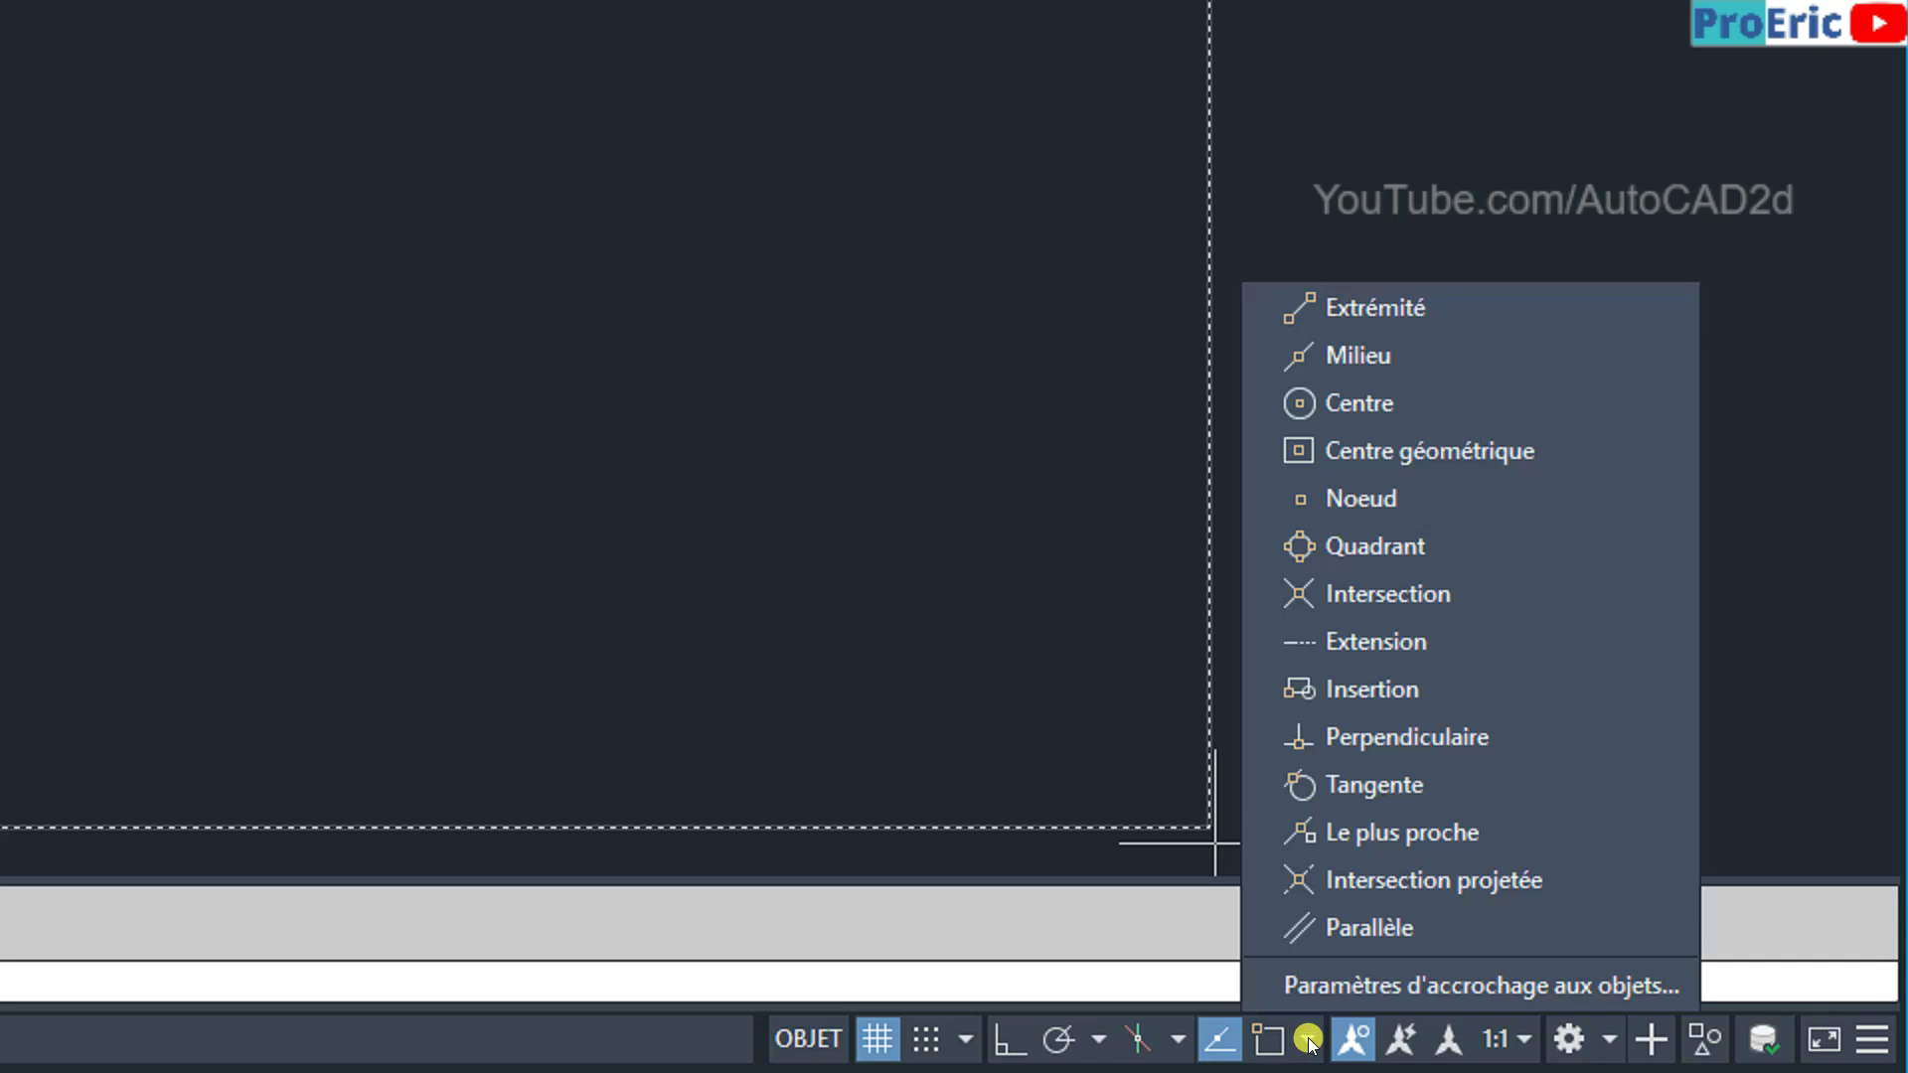
click(1357, 358)
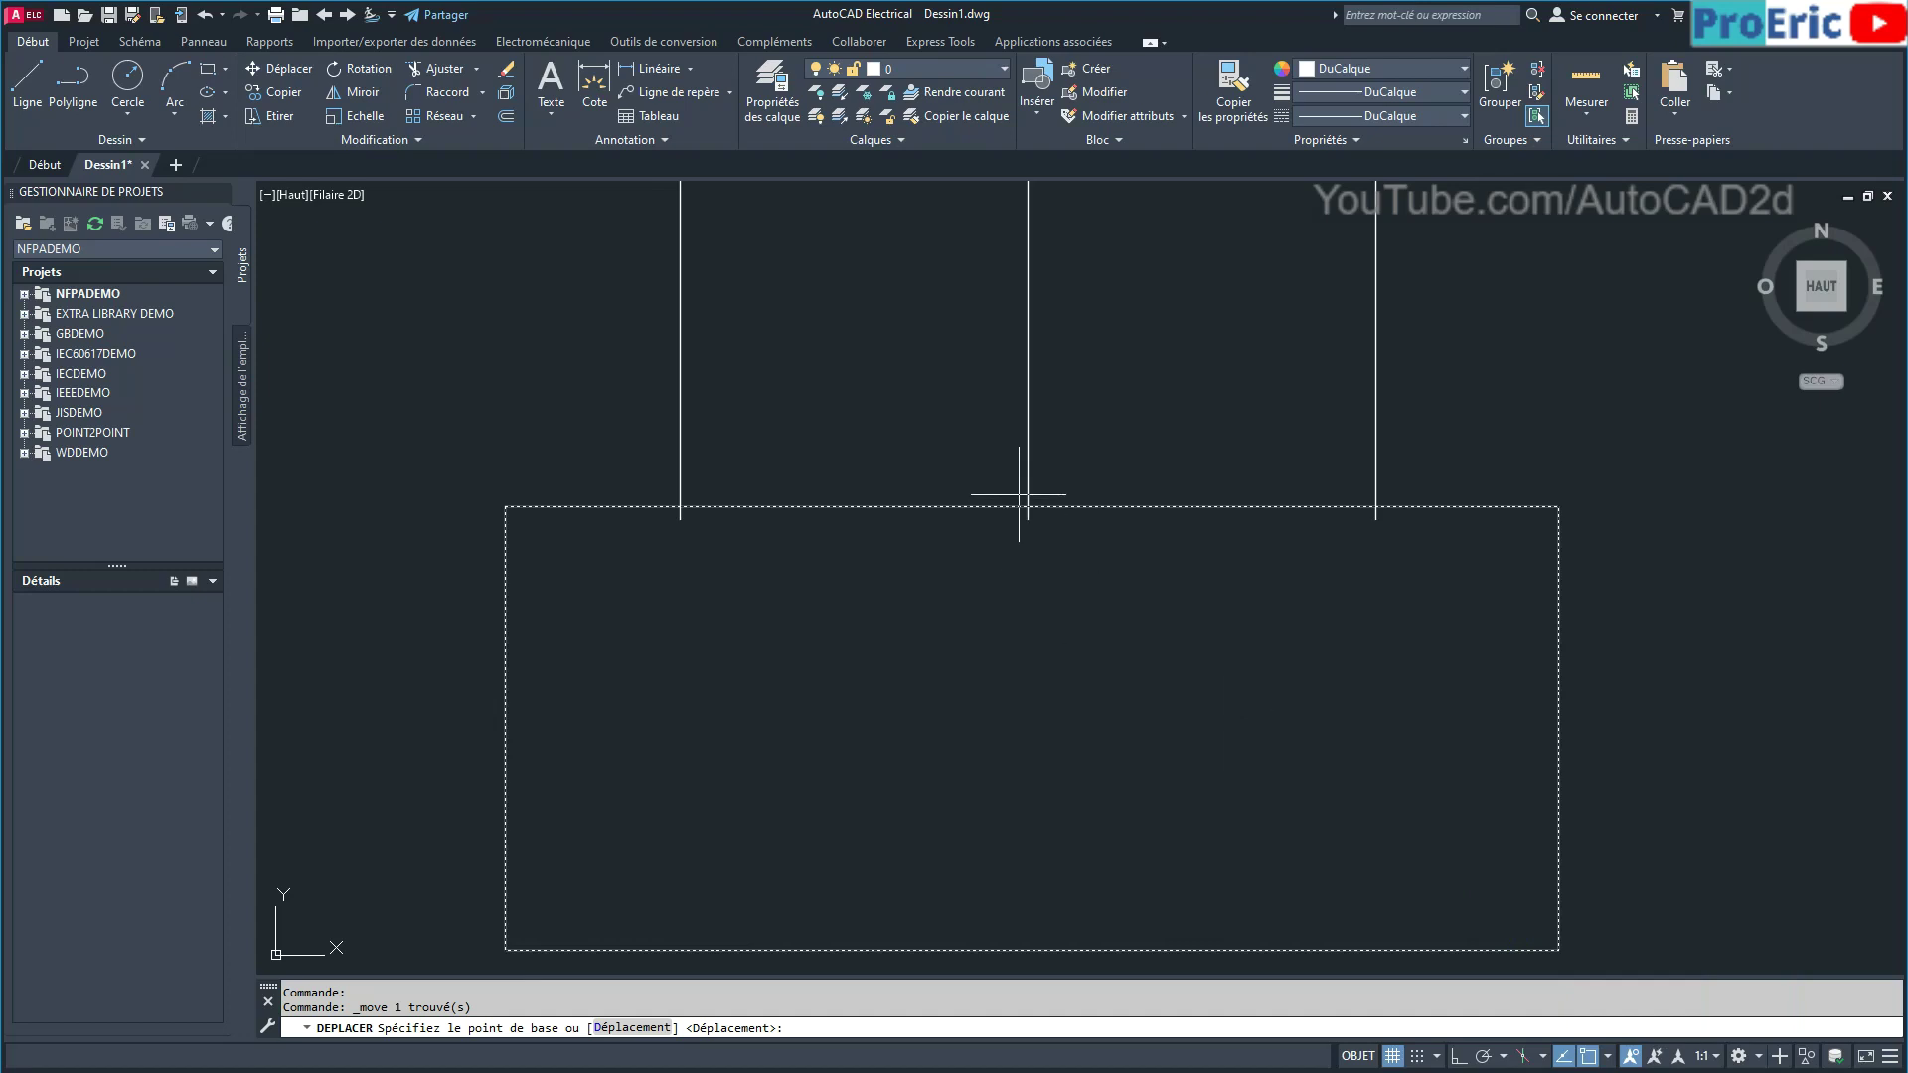
Move the rectangle by its top midpoint to sit centred under the middle supply line.
scroll(1032, 506, up, 4)
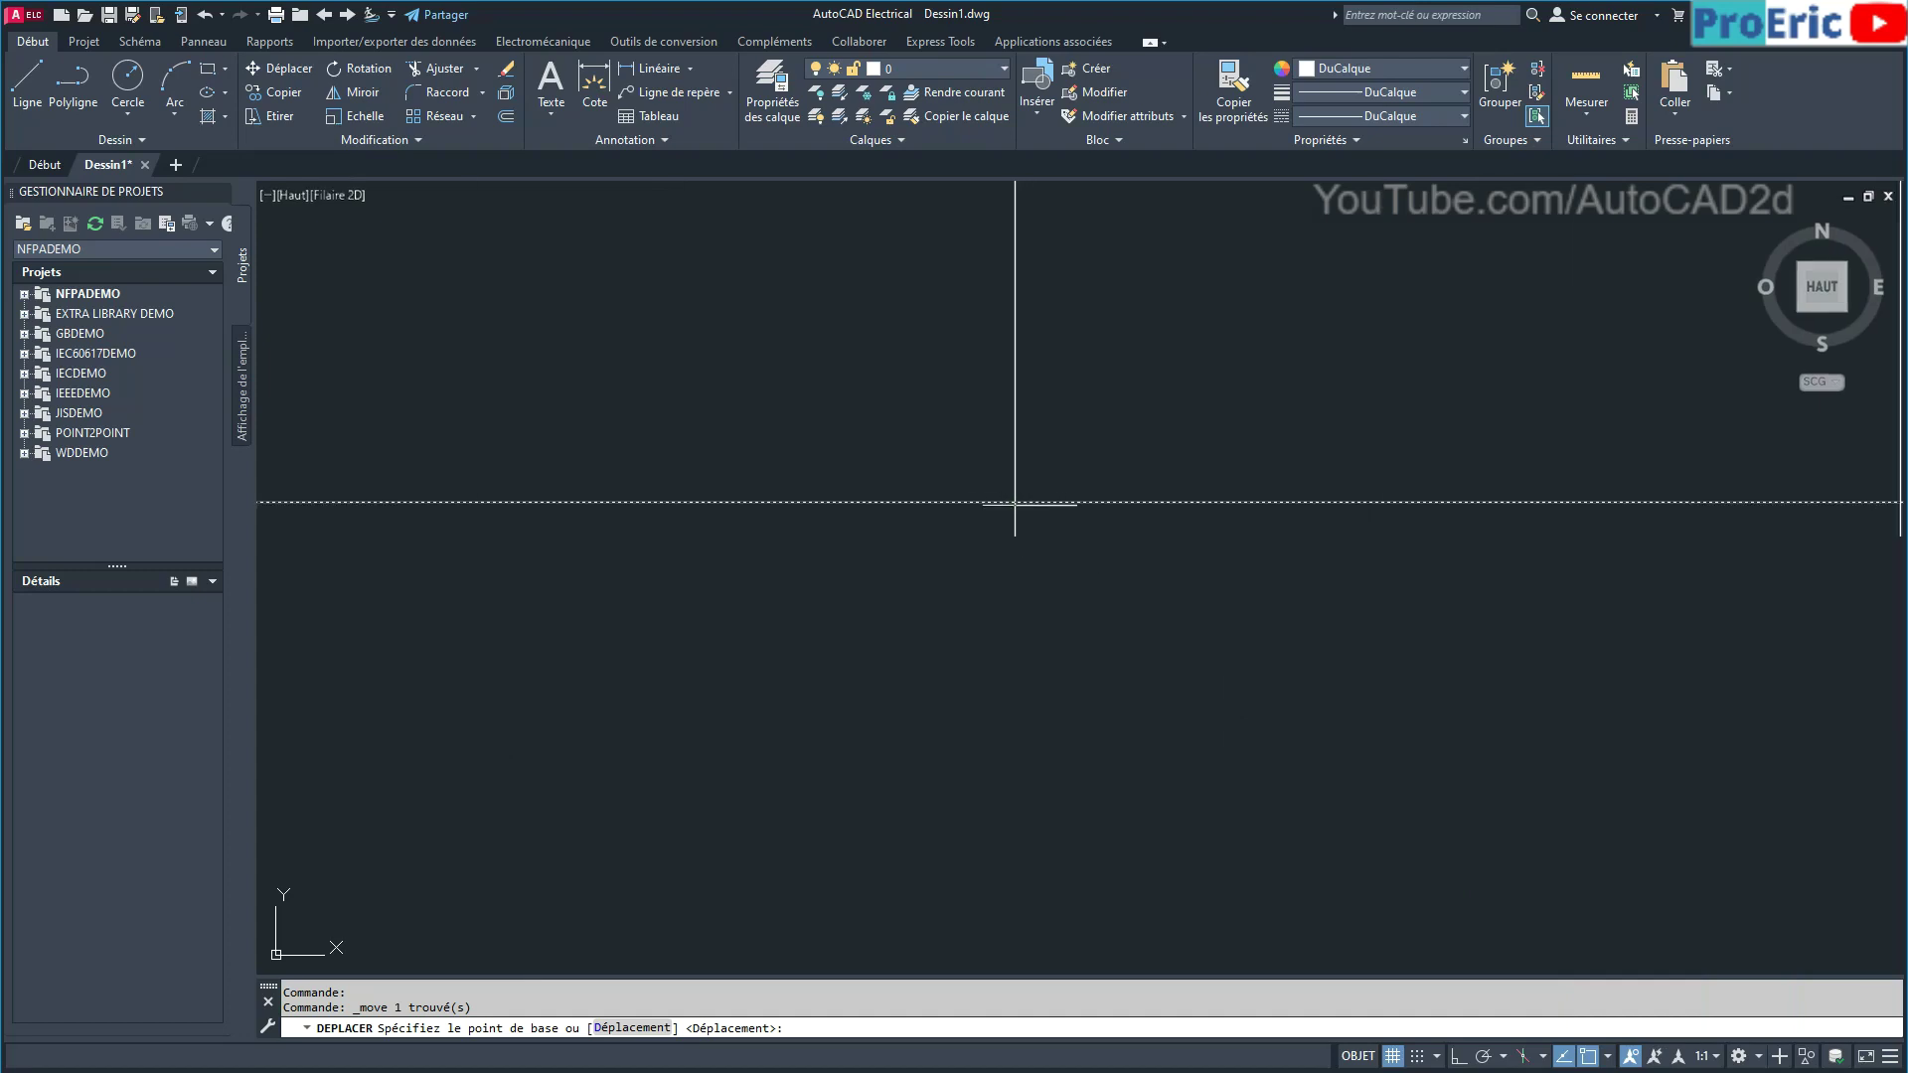
click(1024, 502)
scroll(1036, 630, down, 2)
scroll(1038, 630, down, 2)
scroll(1037, 630, down, 2)
middle_drag(1014, 630, 1094, 575)
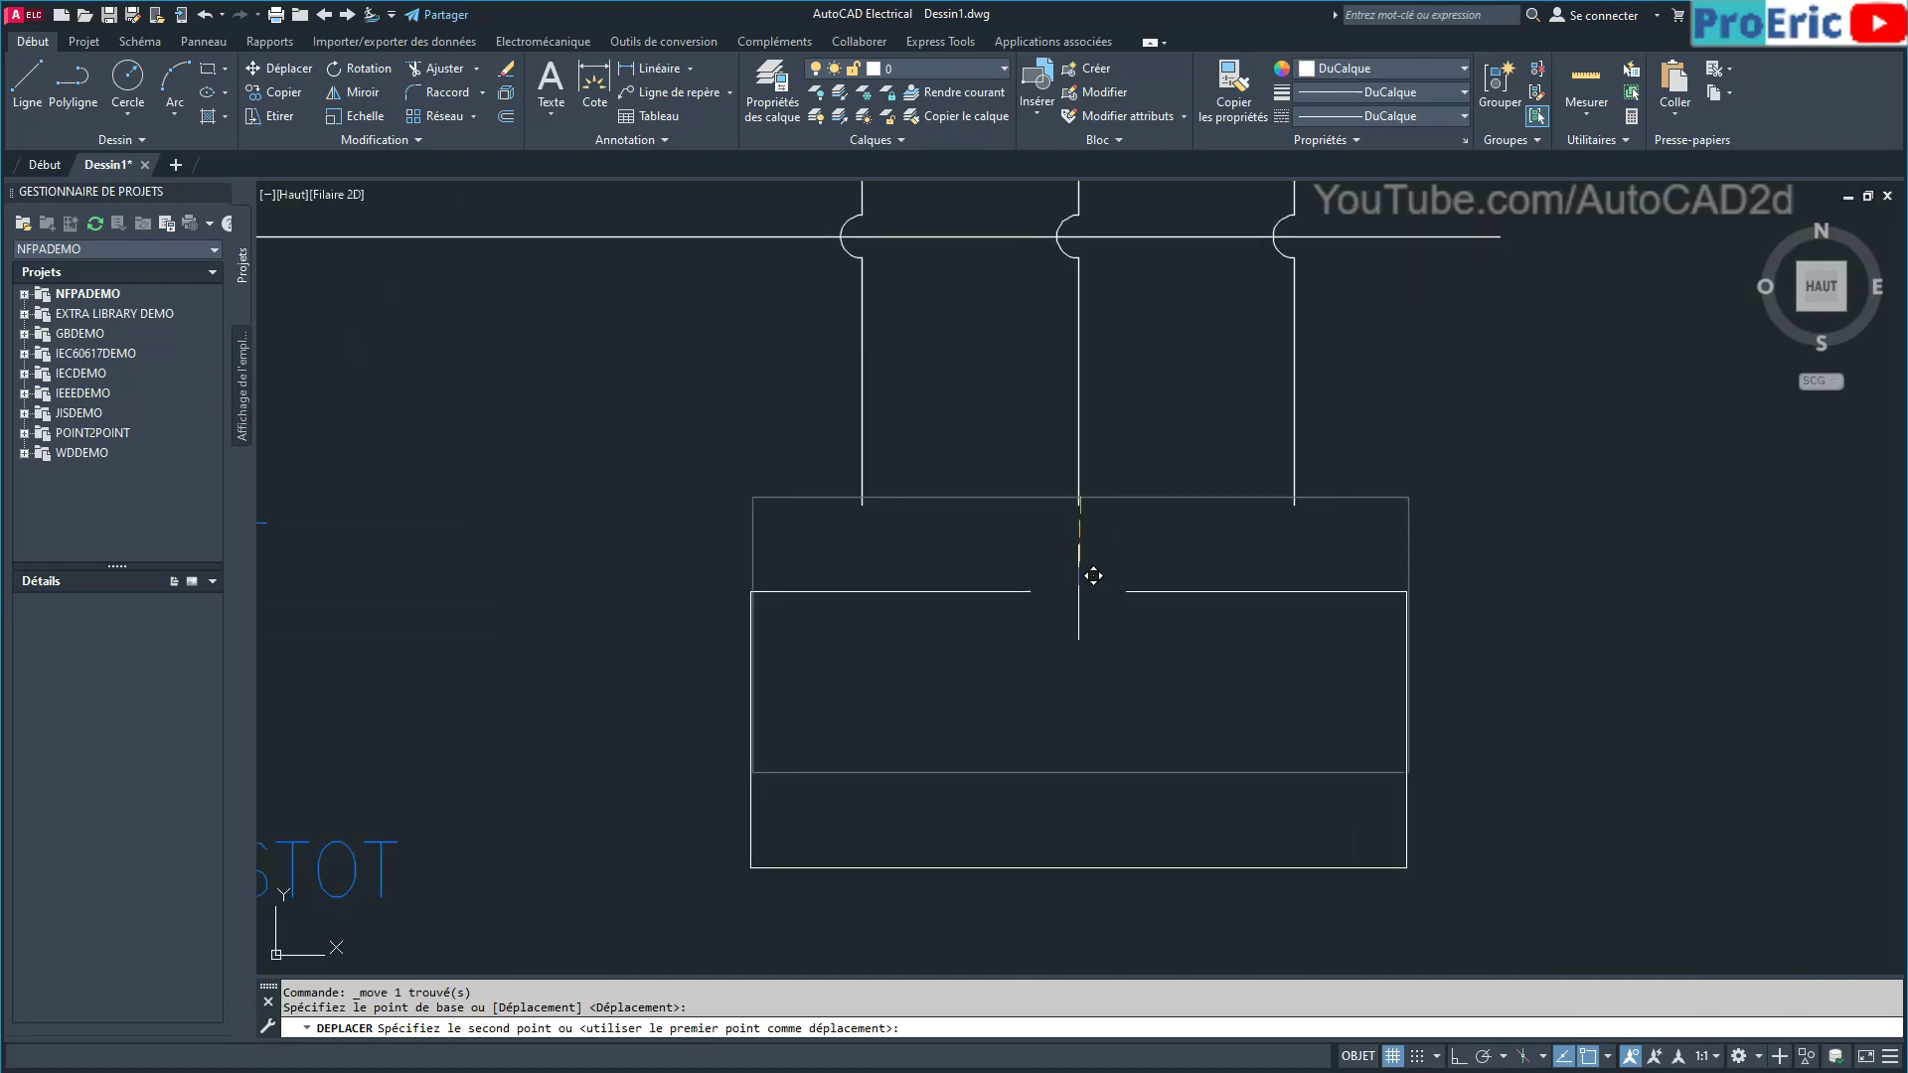
click(1093, 489)
scroll(1129, 555, down, 2)
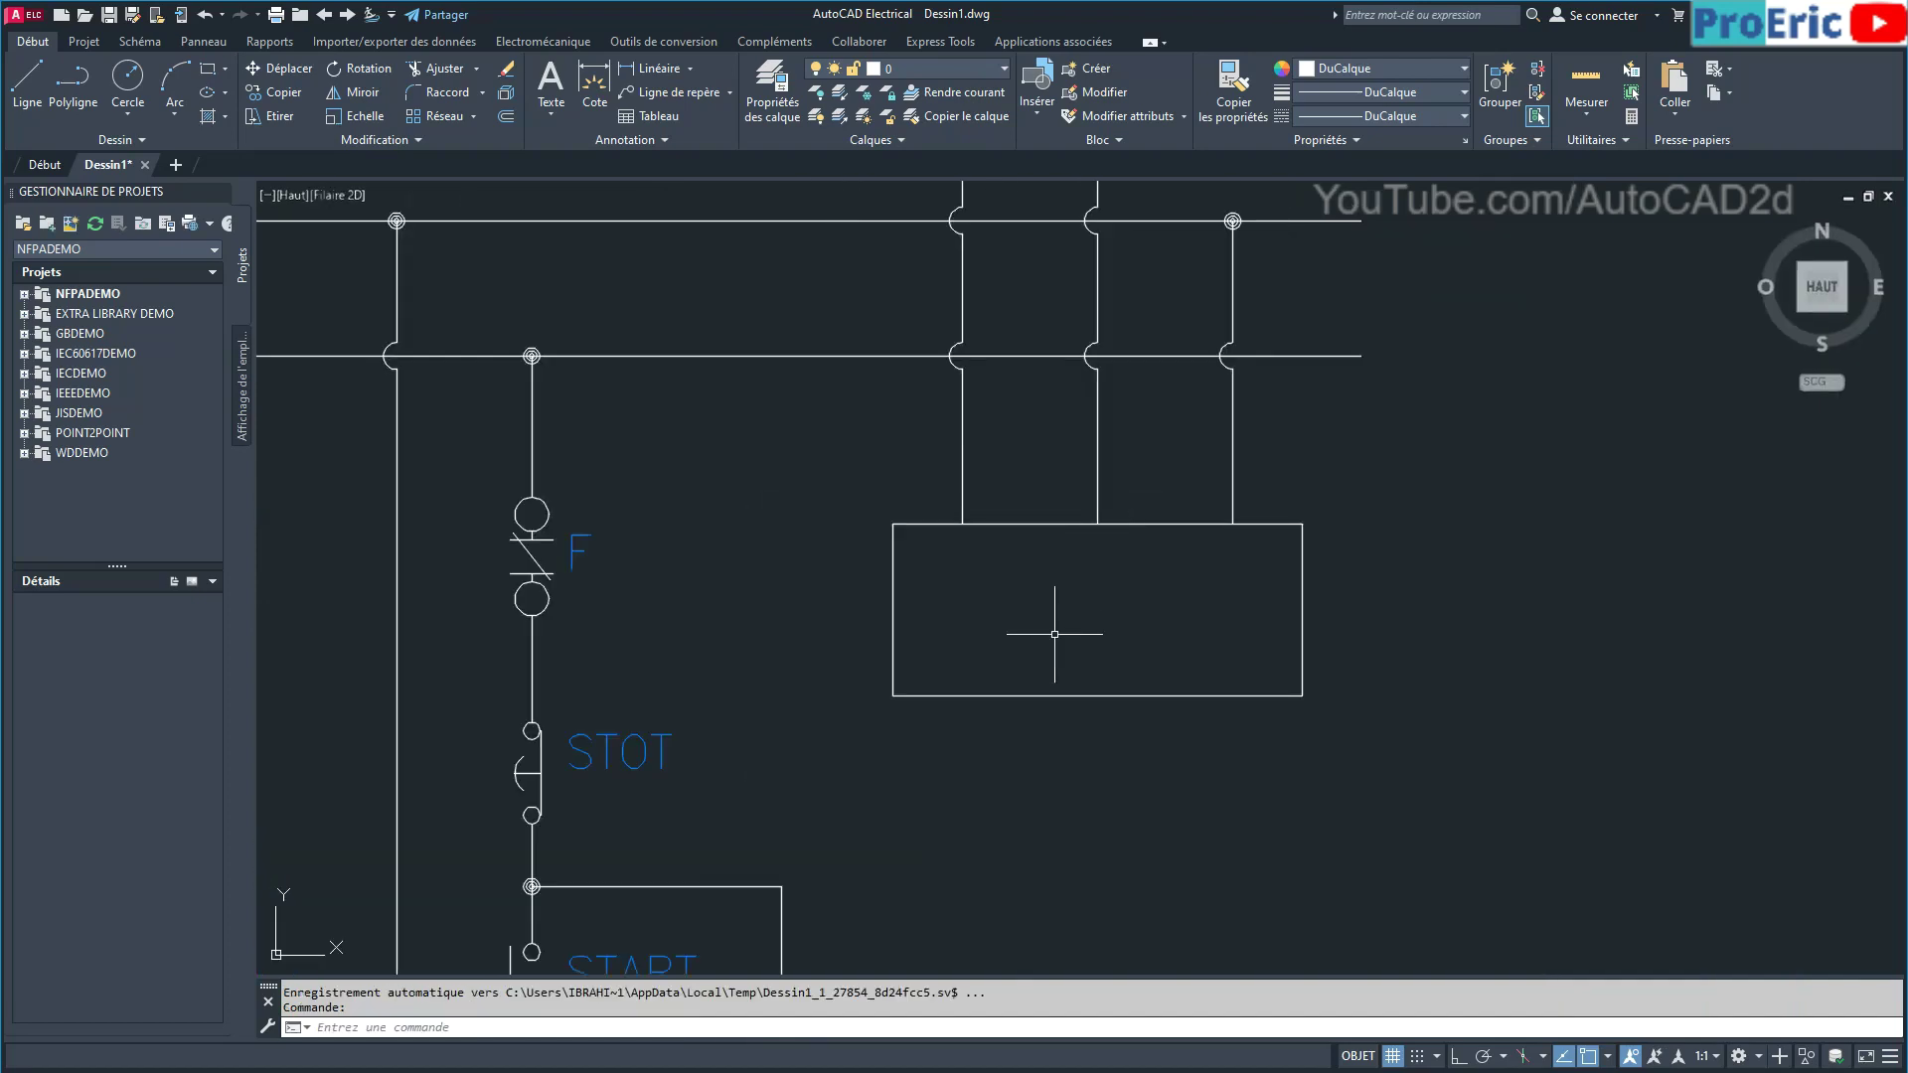
scroll(1089, 609, down, 1)
scroll(994, 656, down, 1)
scroll(912, 714, down, 2)
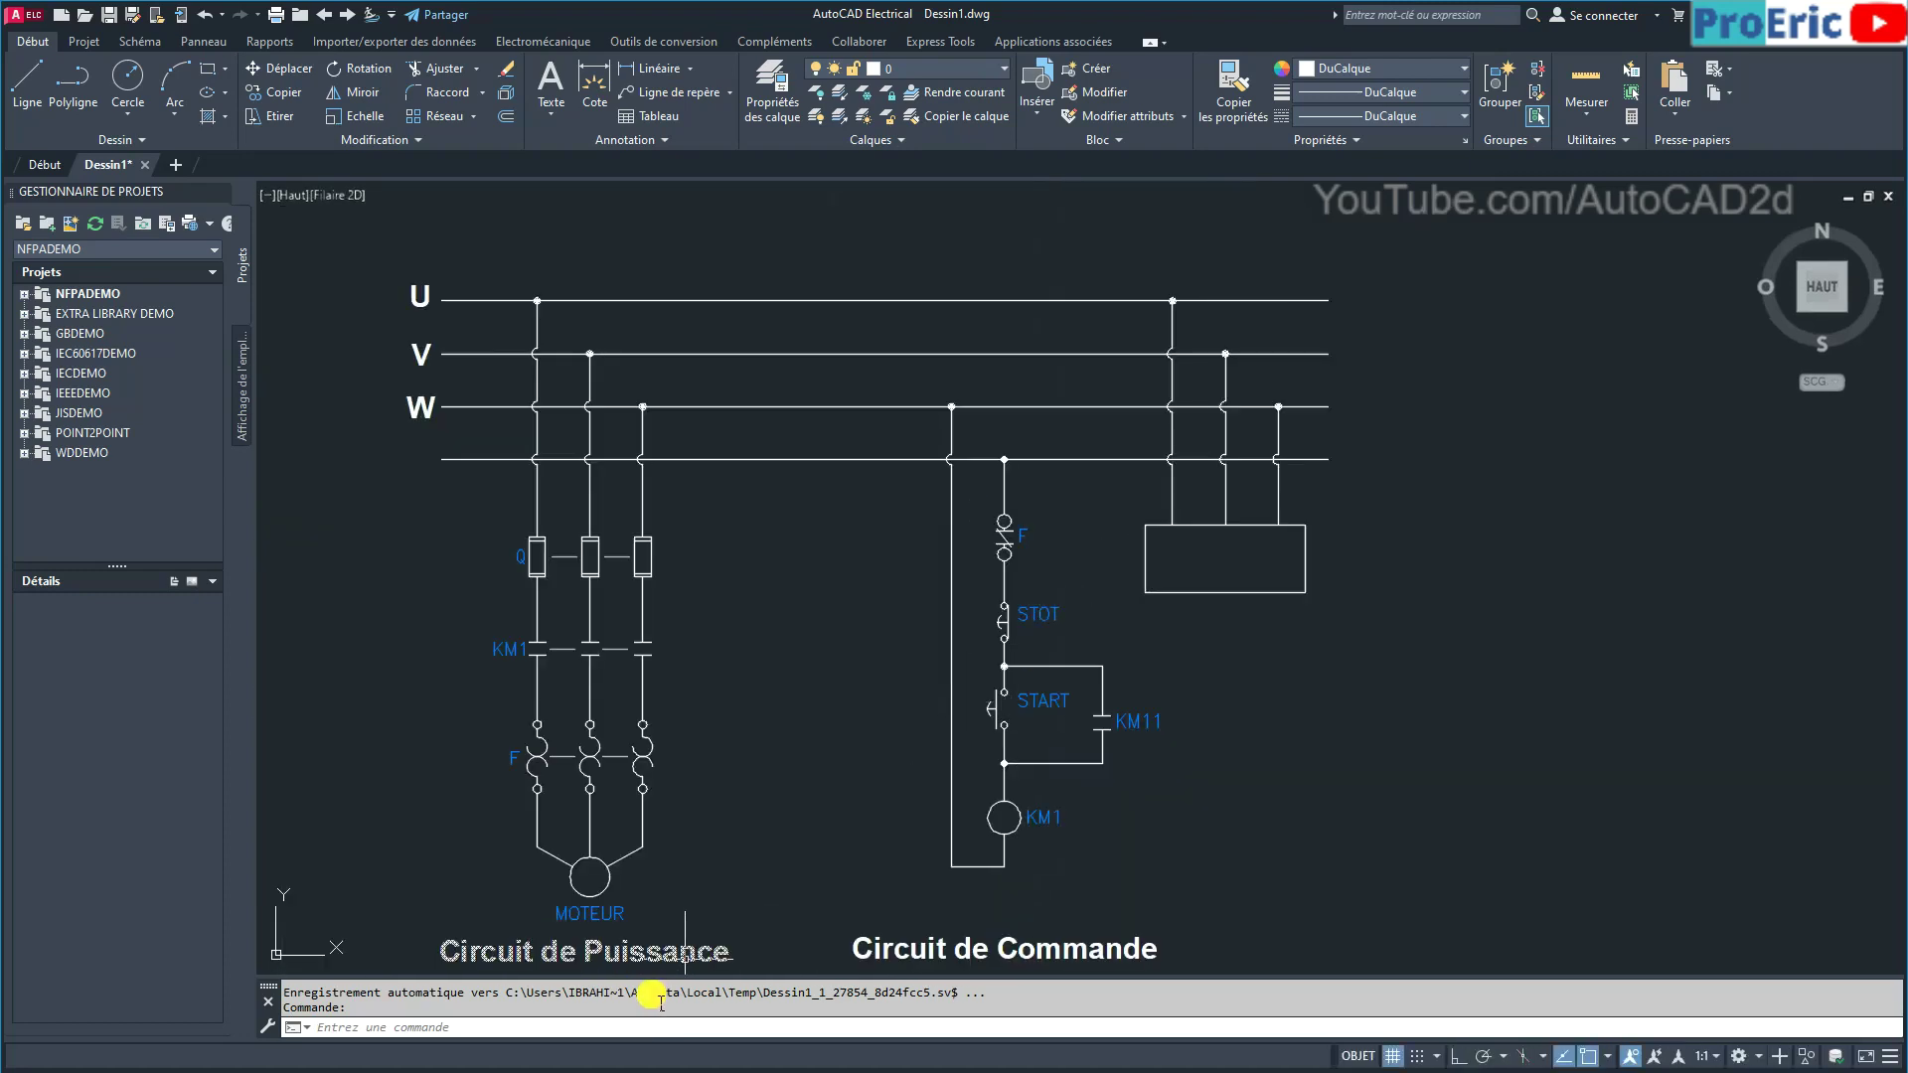
click(656, 952)
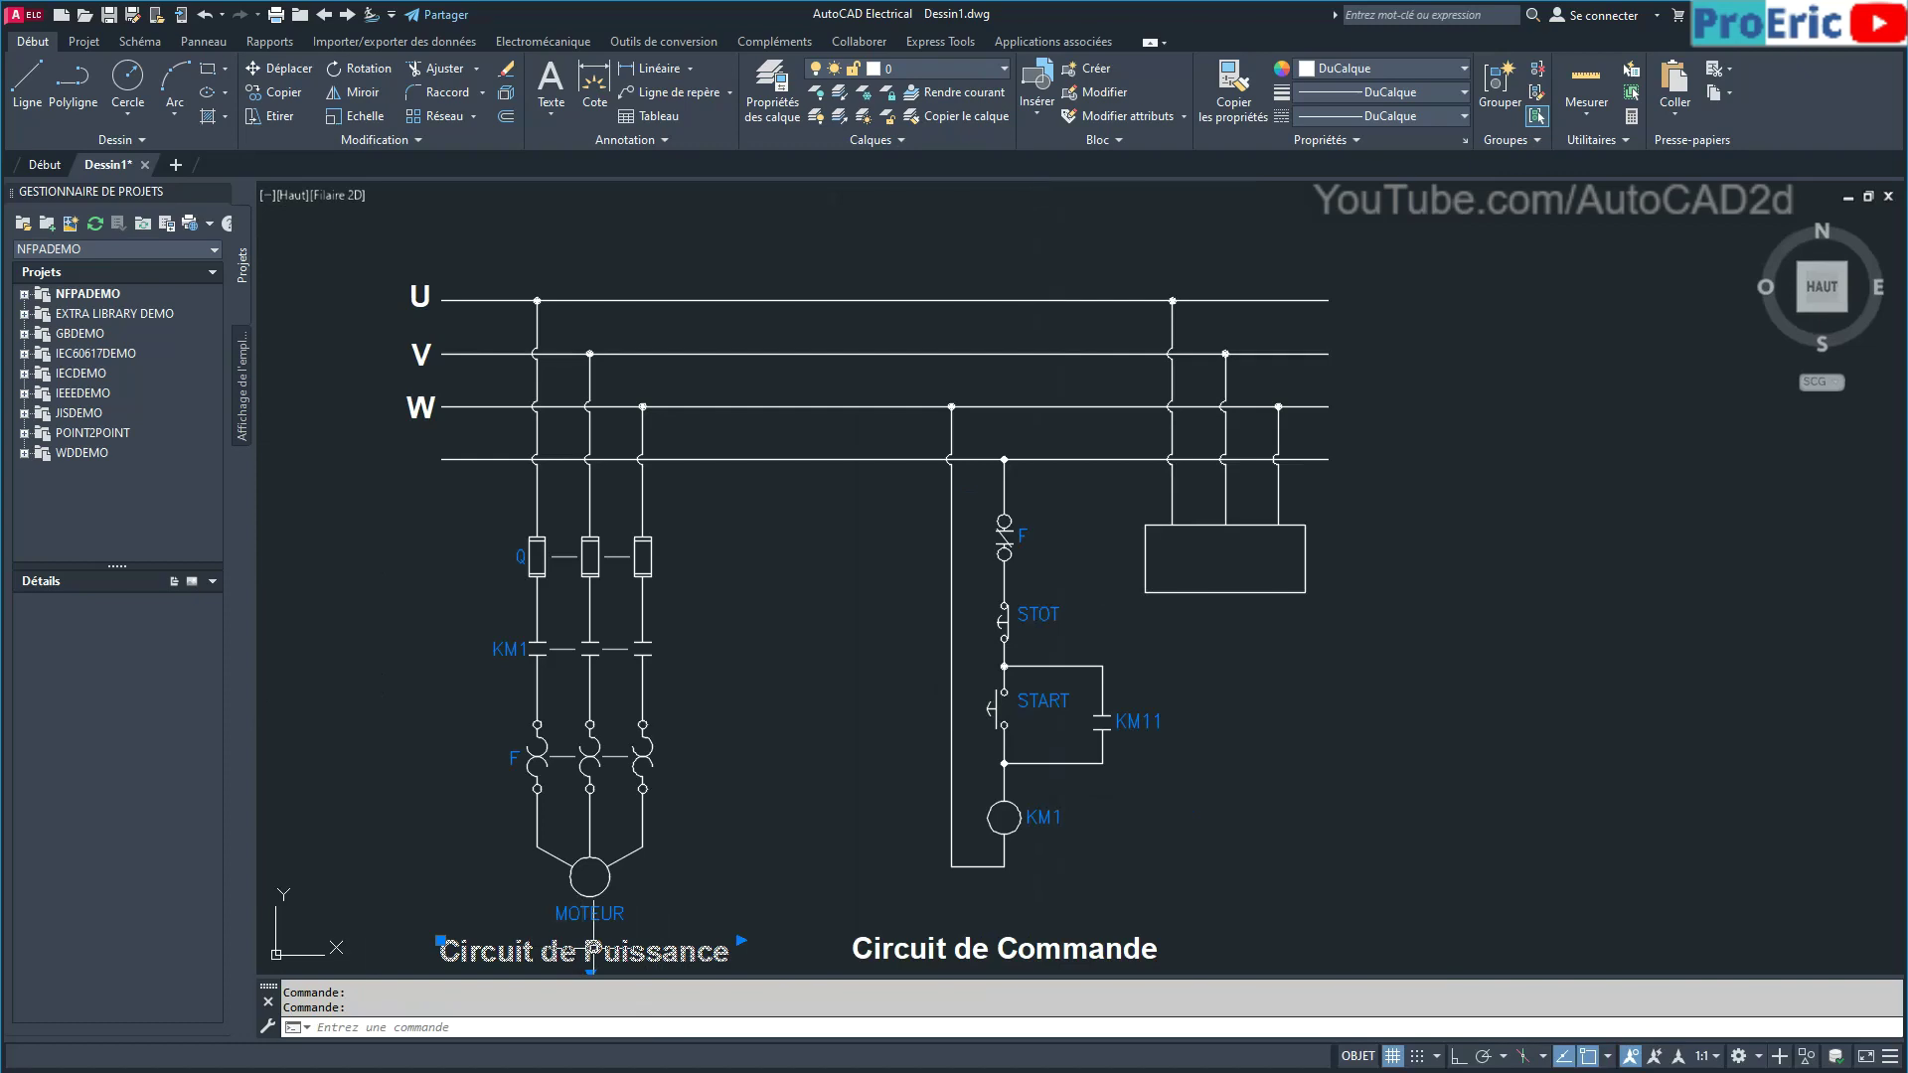
Copy the Circuit de Puissance title into the detector box.
click(286, 95)
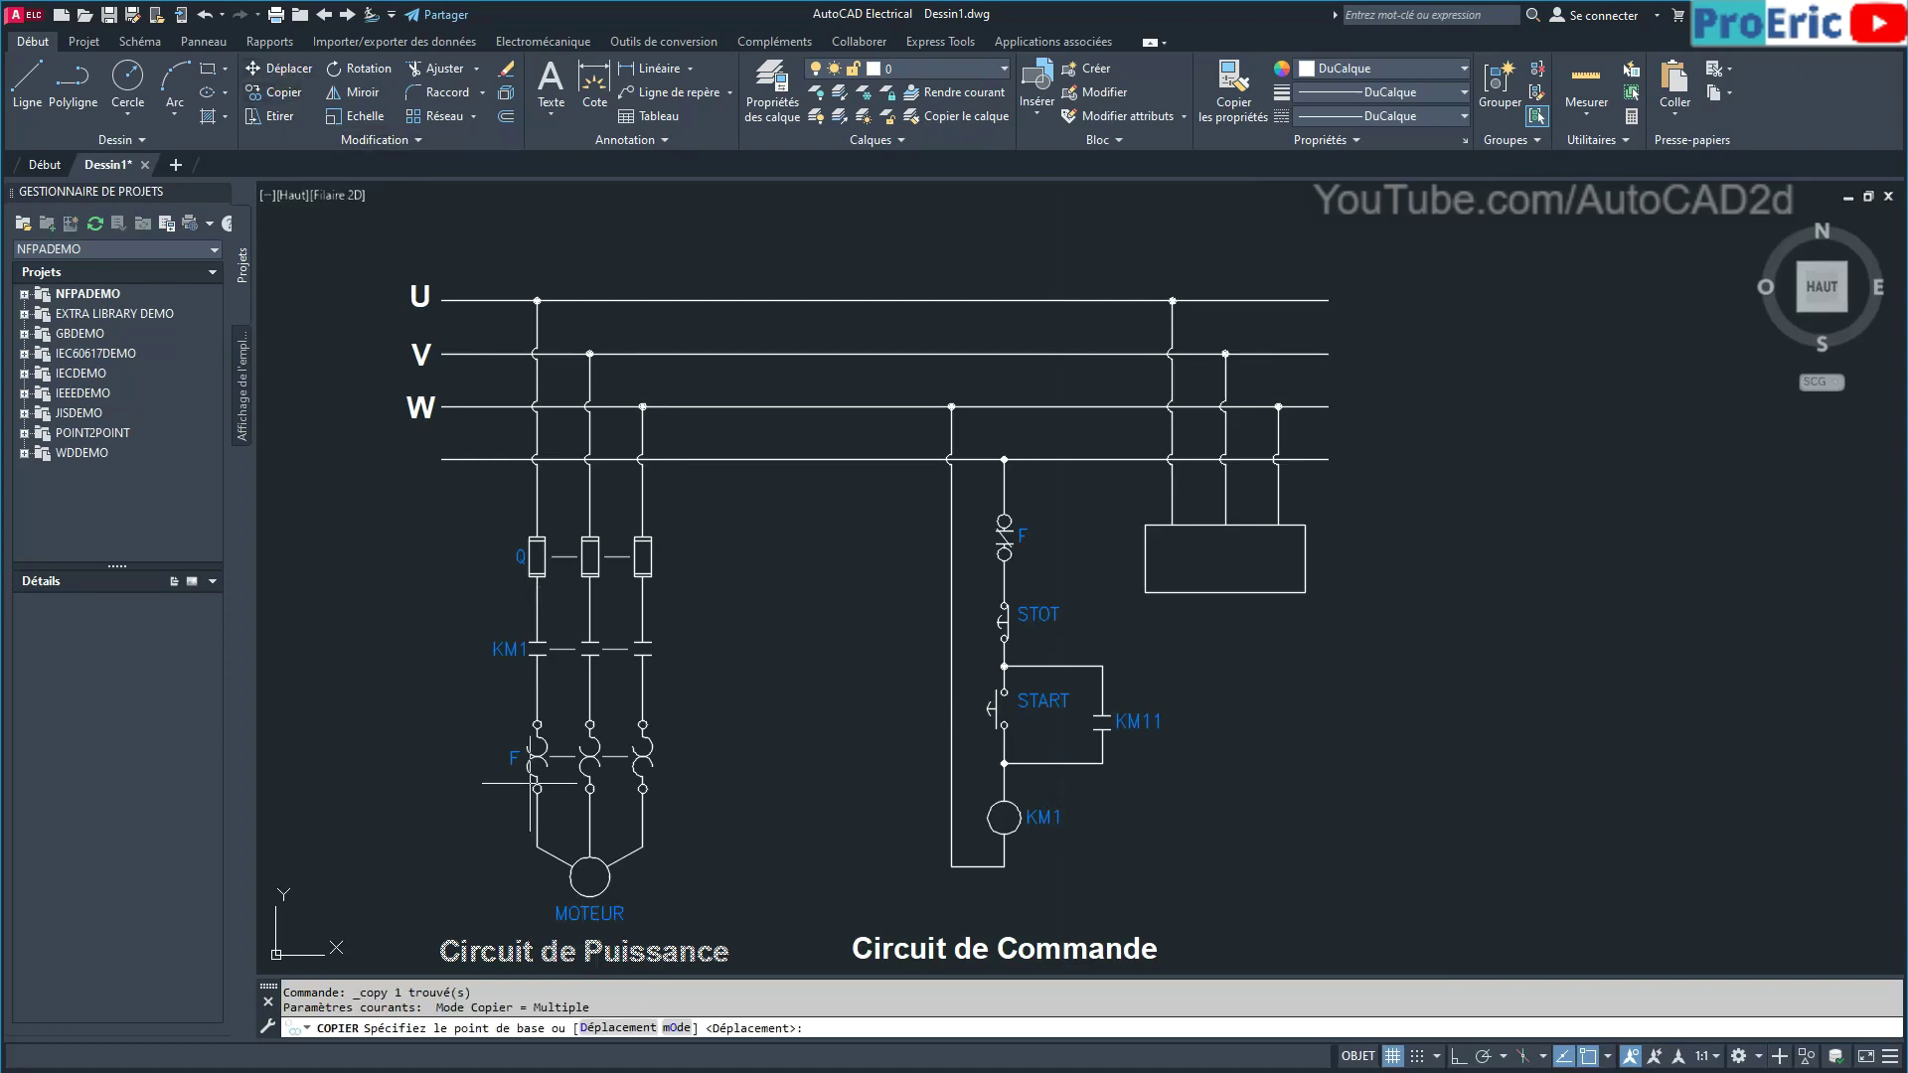
click(588, 940)
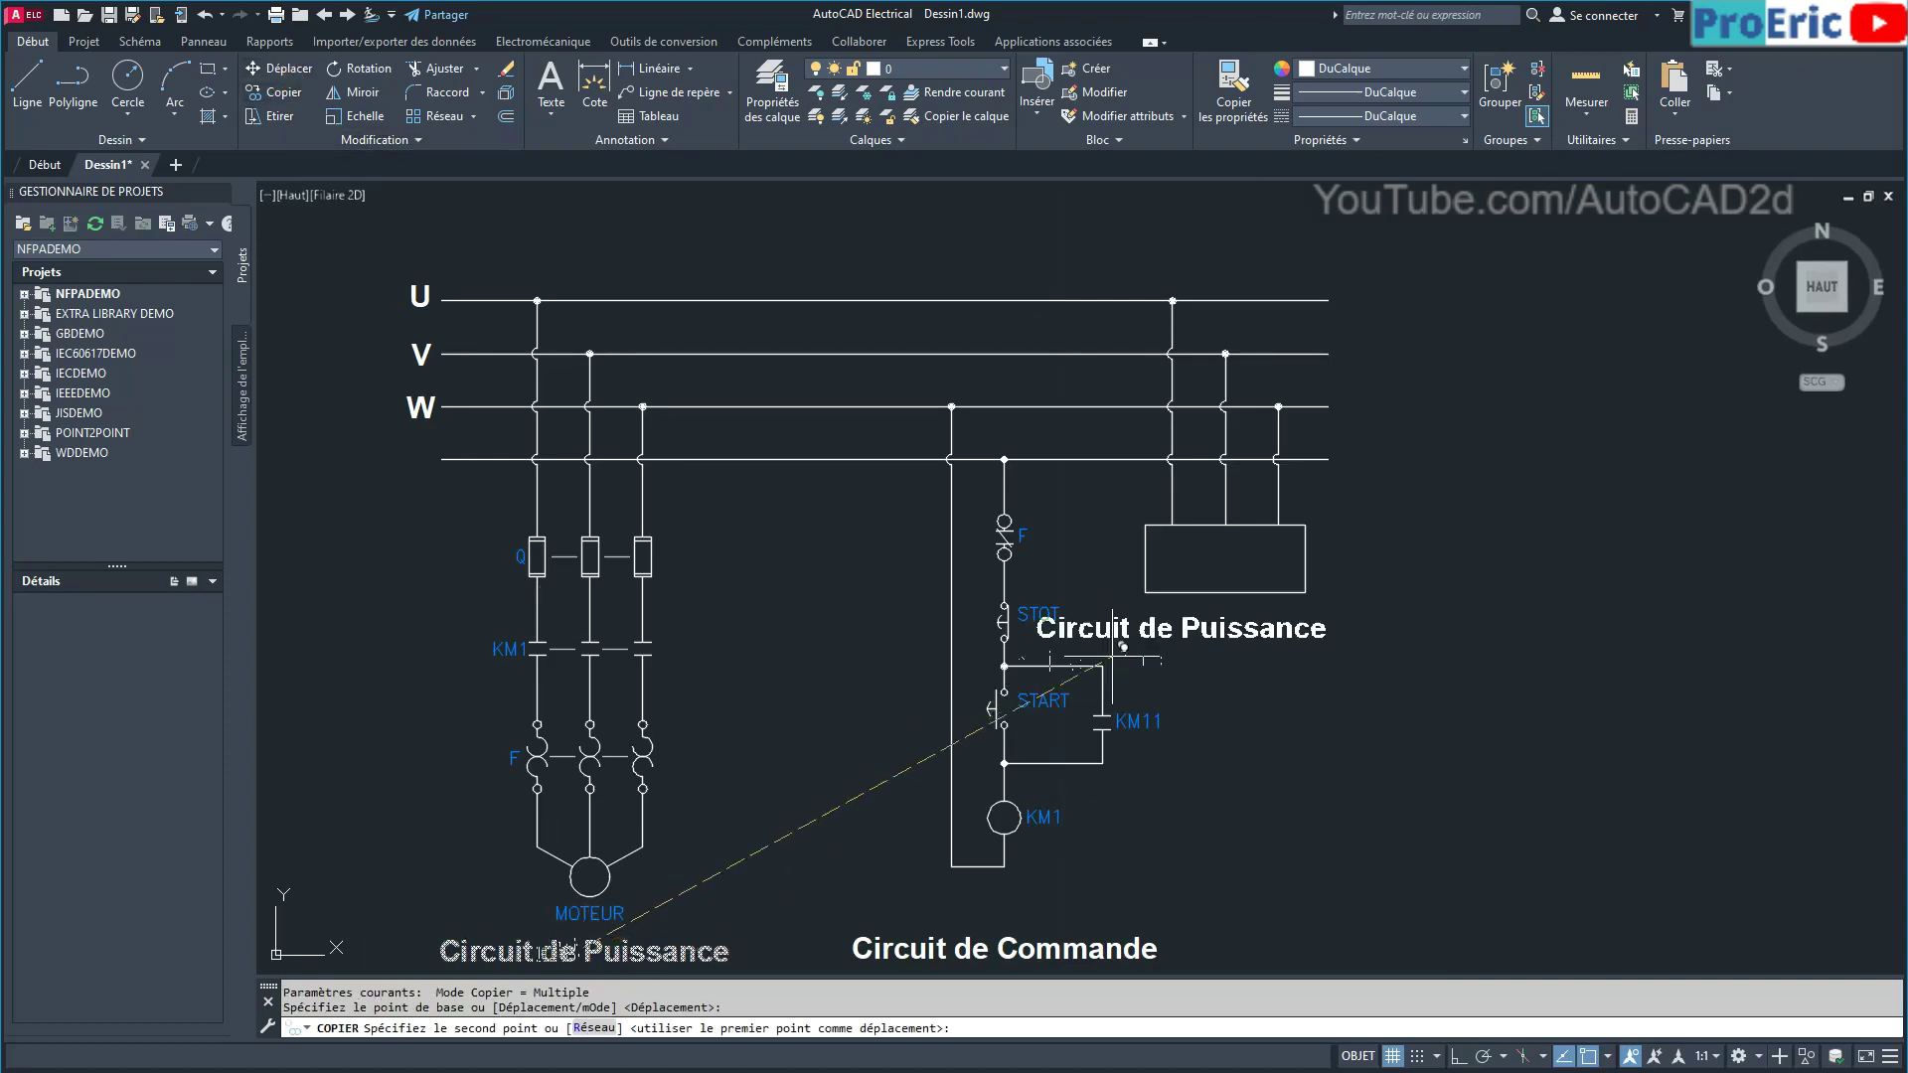
click(1239, 537)
right_click(1227, 647)
click(1278, 667)
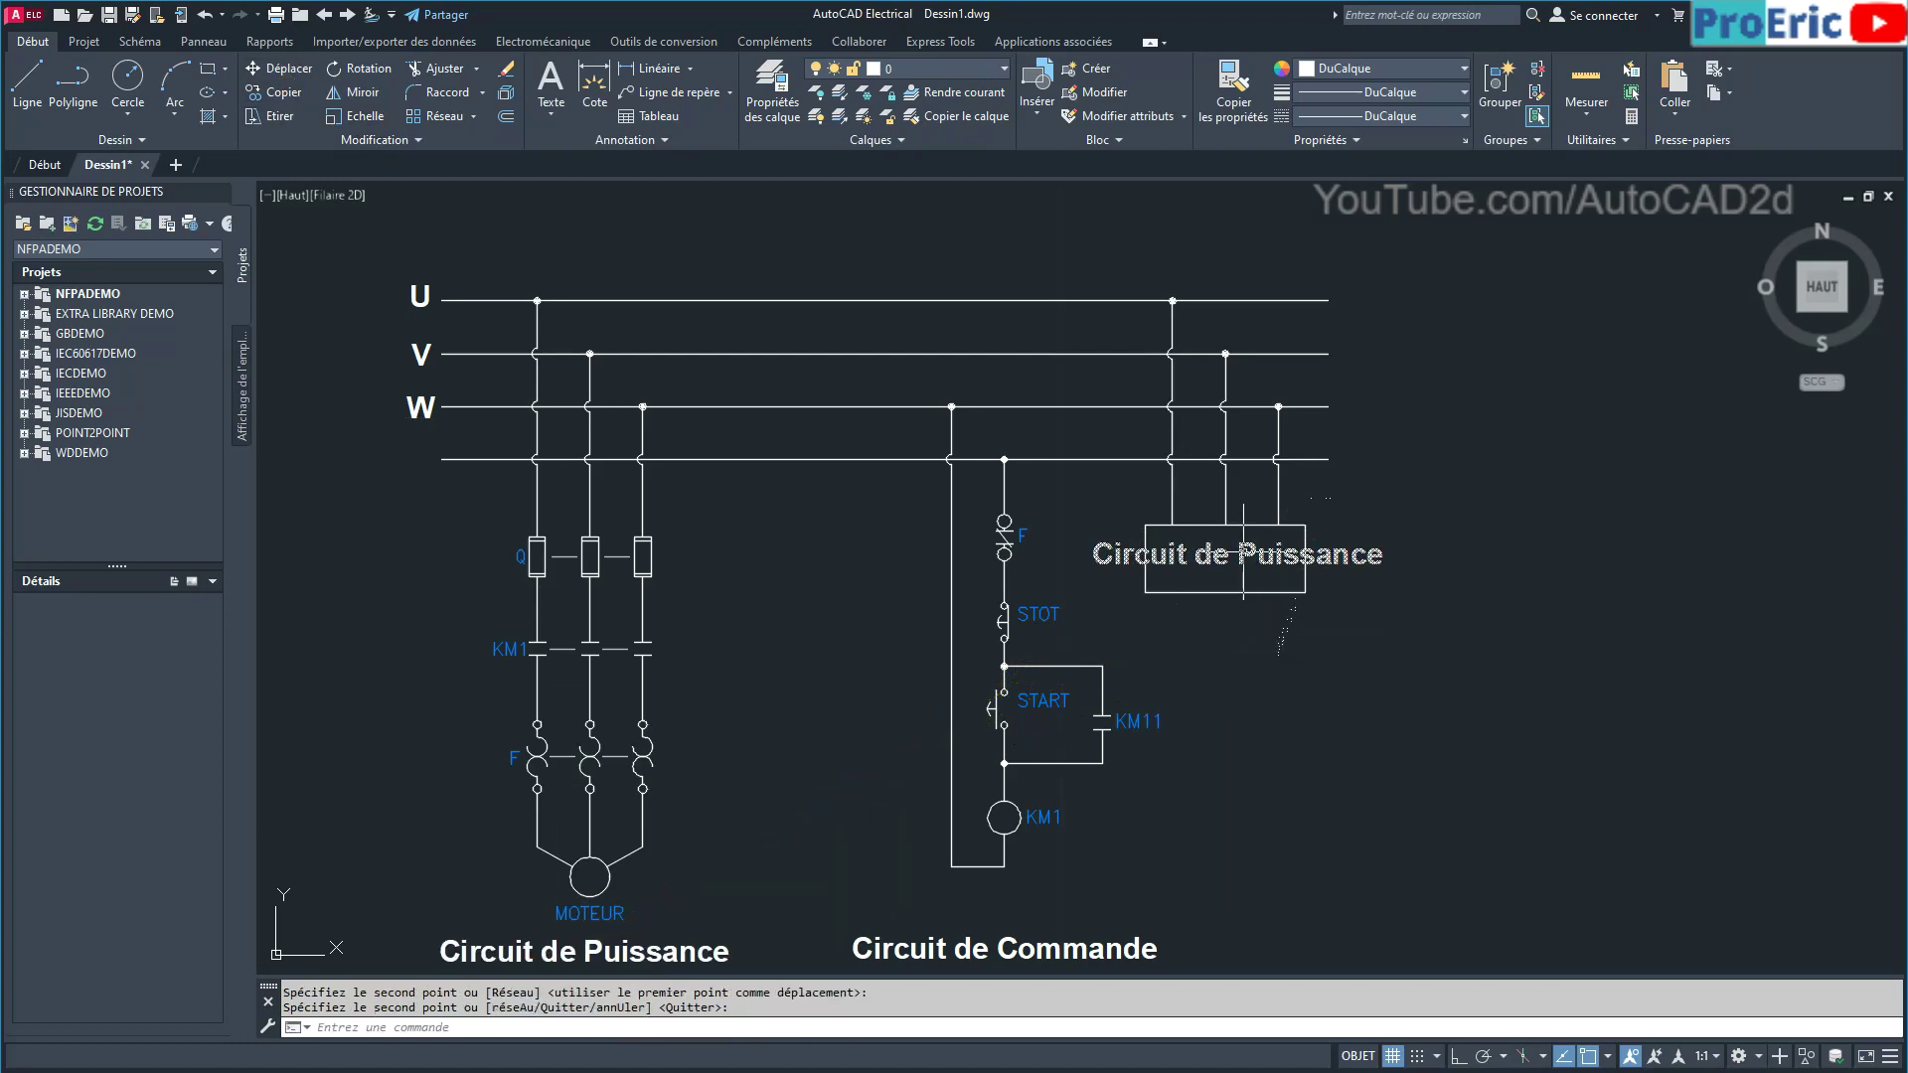
scroll(1243, 550, up, 4)
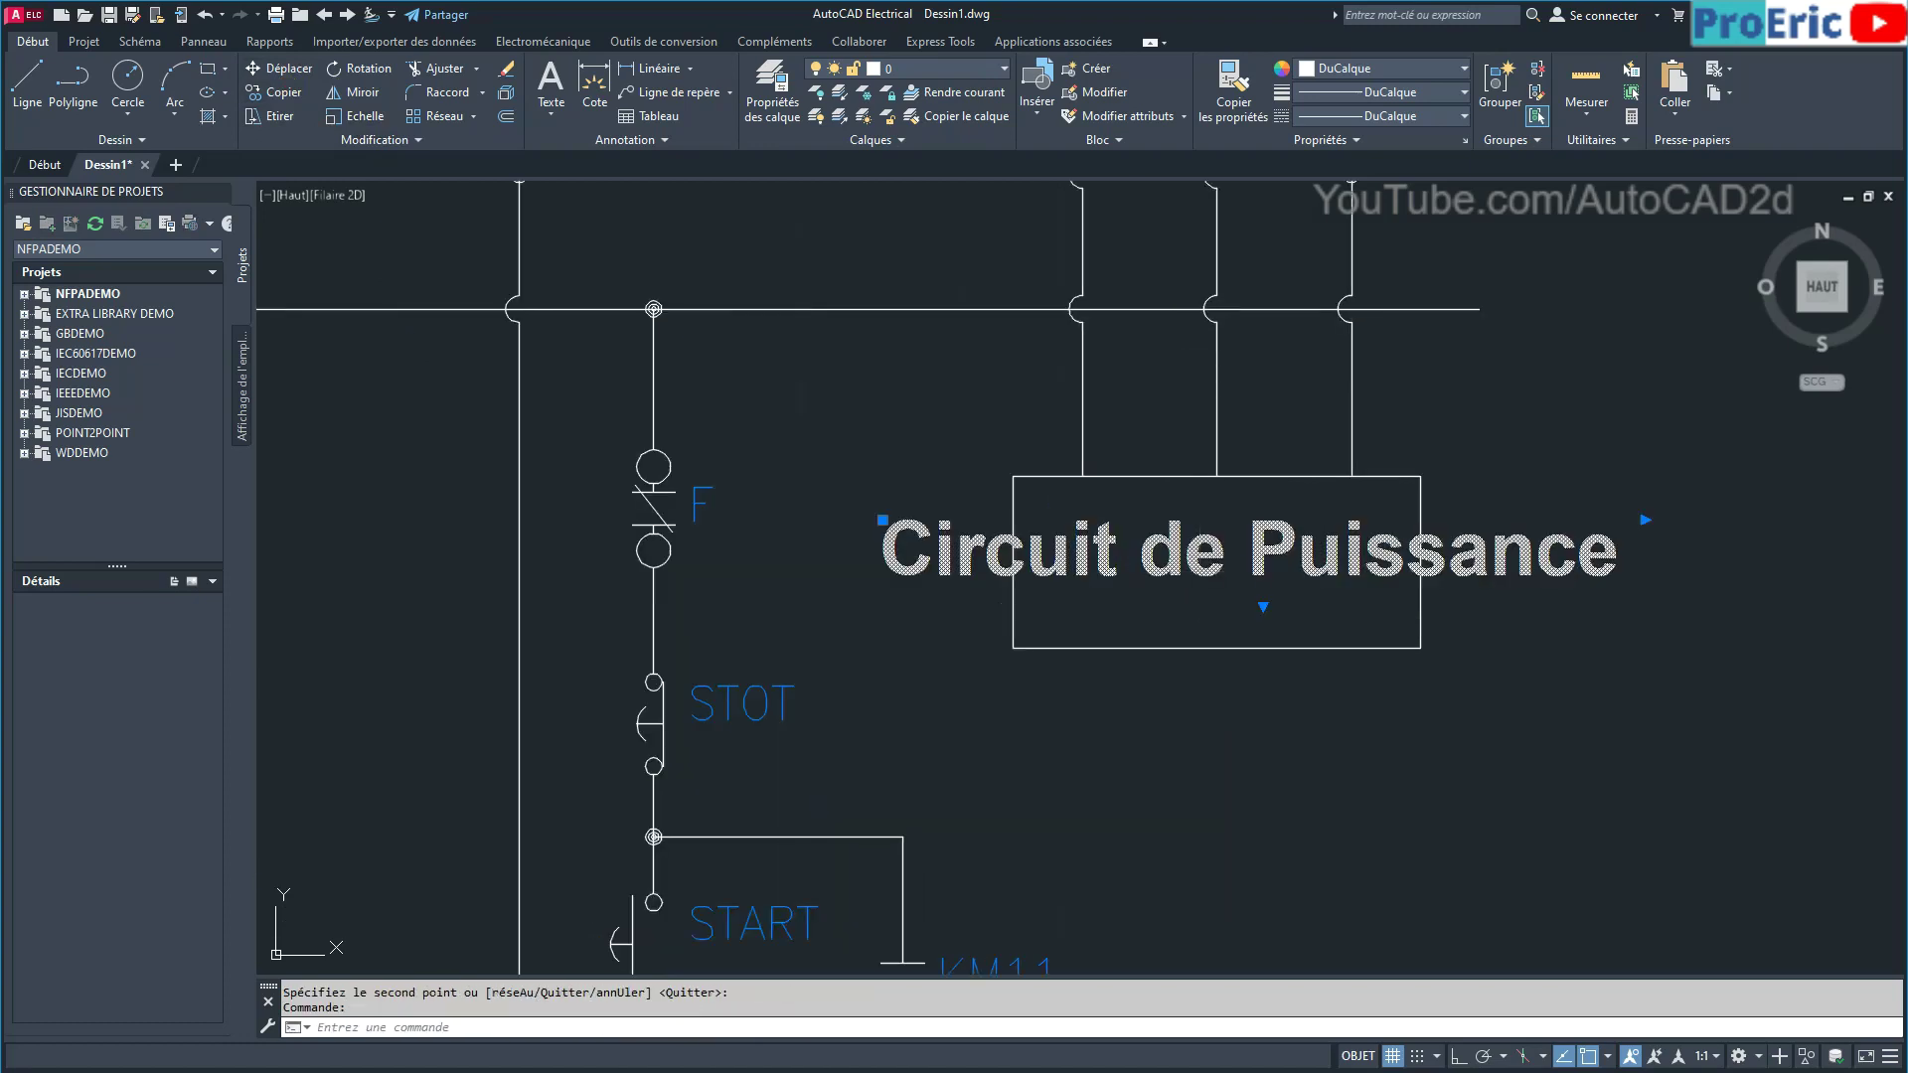
Change the copied text to 'Détecteur' and narrow its text frame to fit.
double_click(1201, 571)
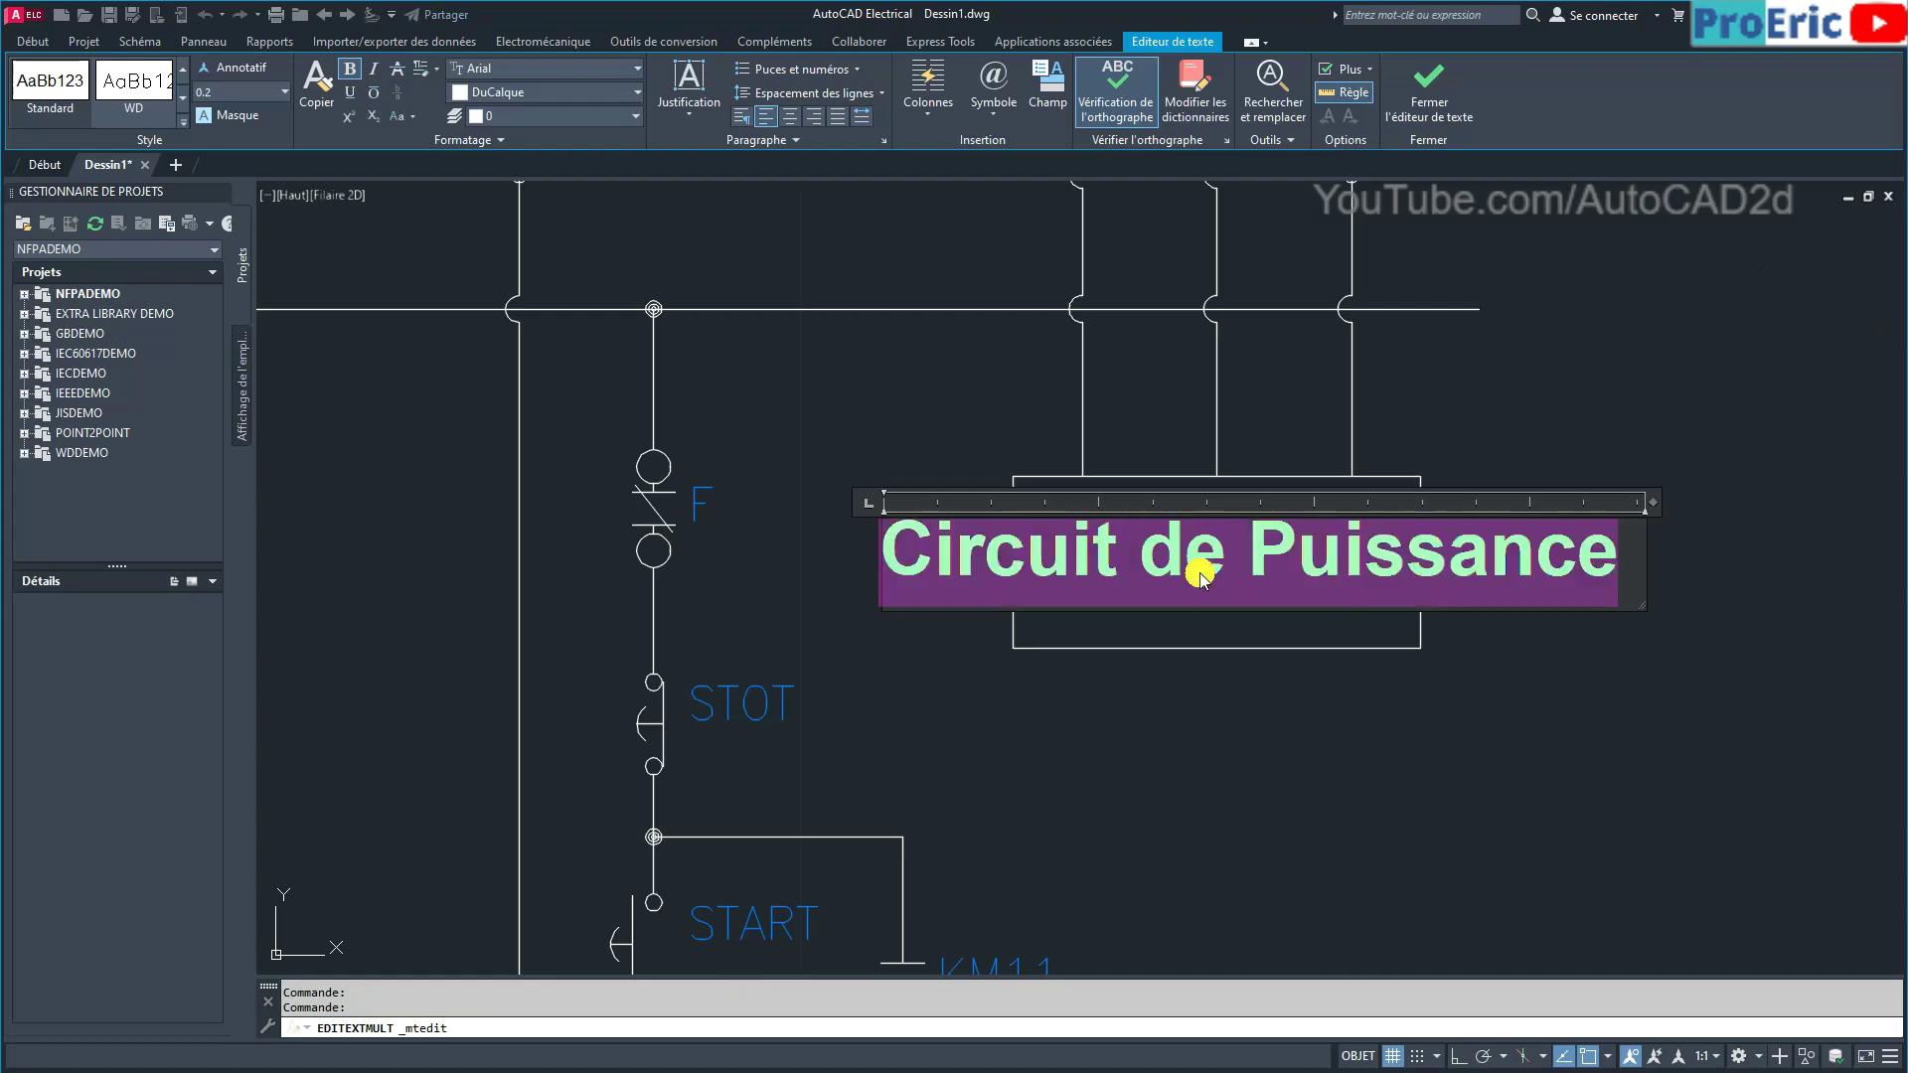
text(detec)
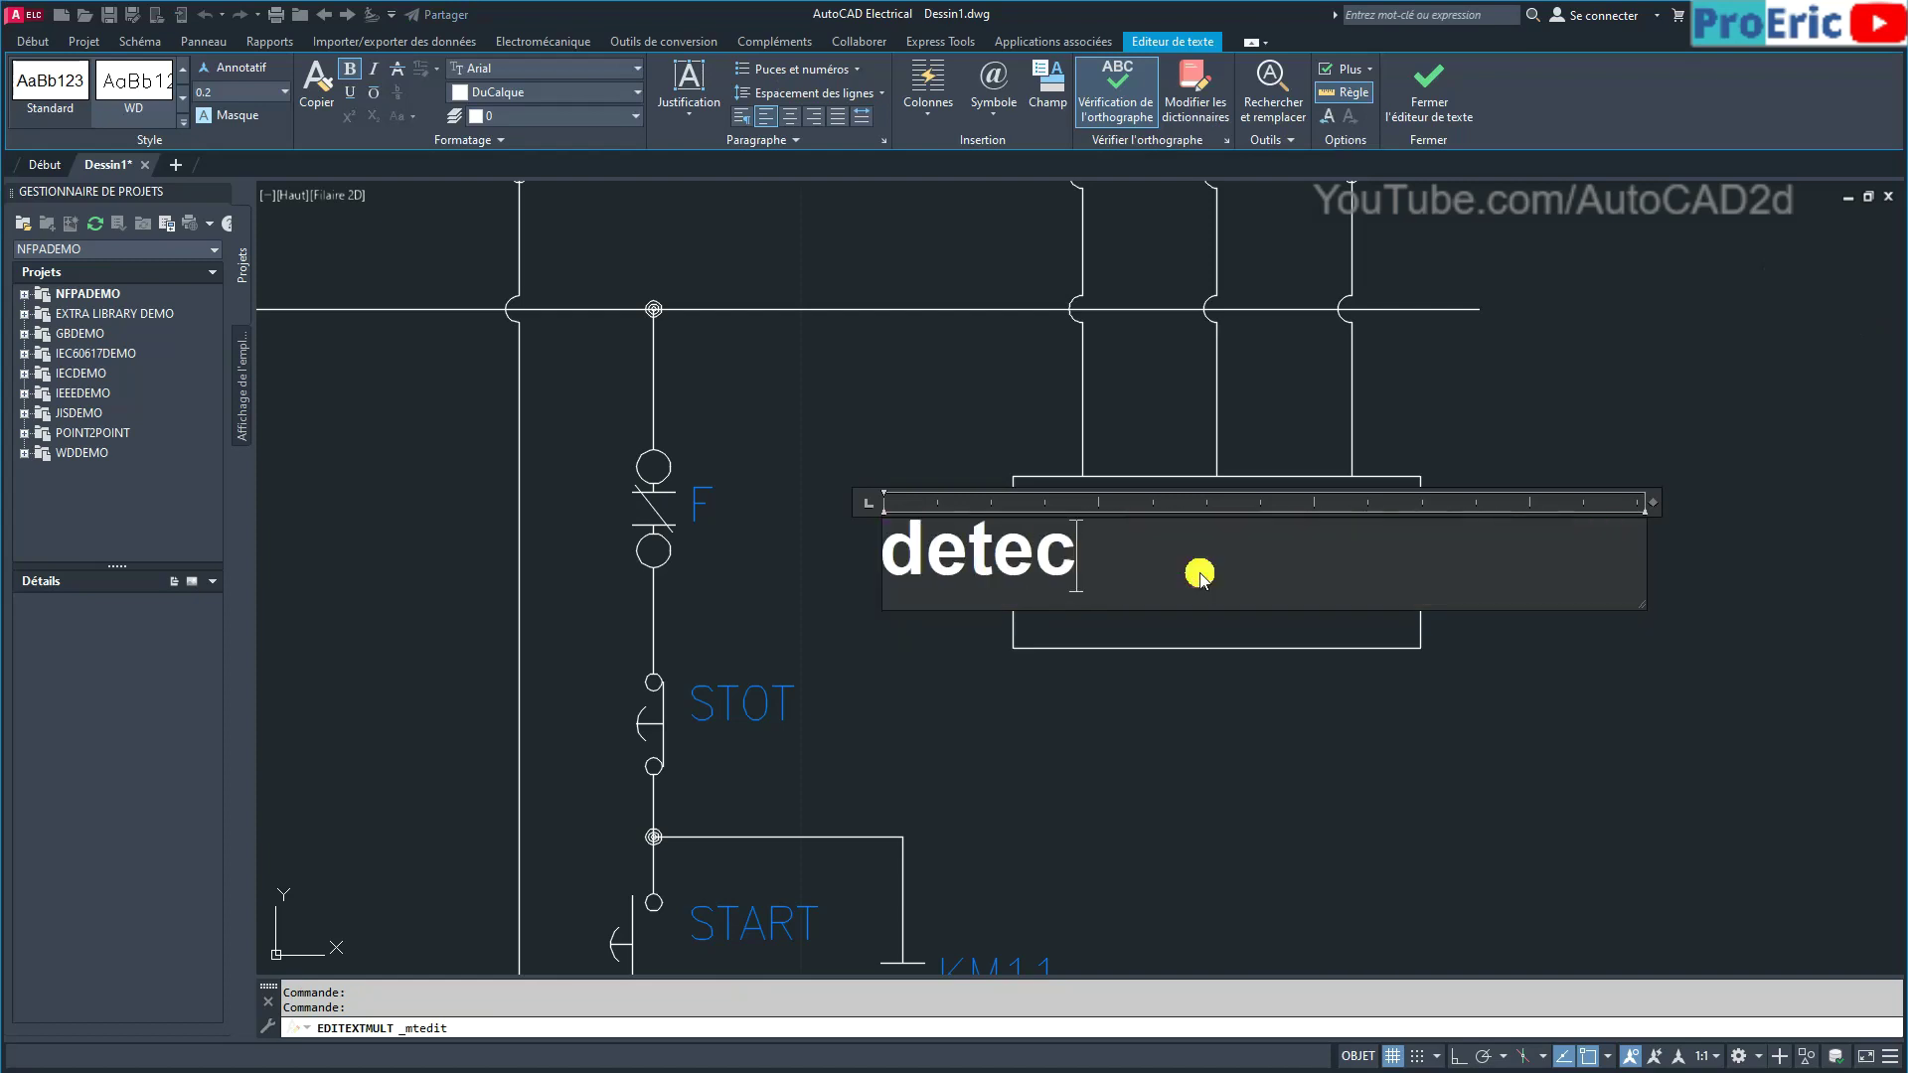
text(teur)
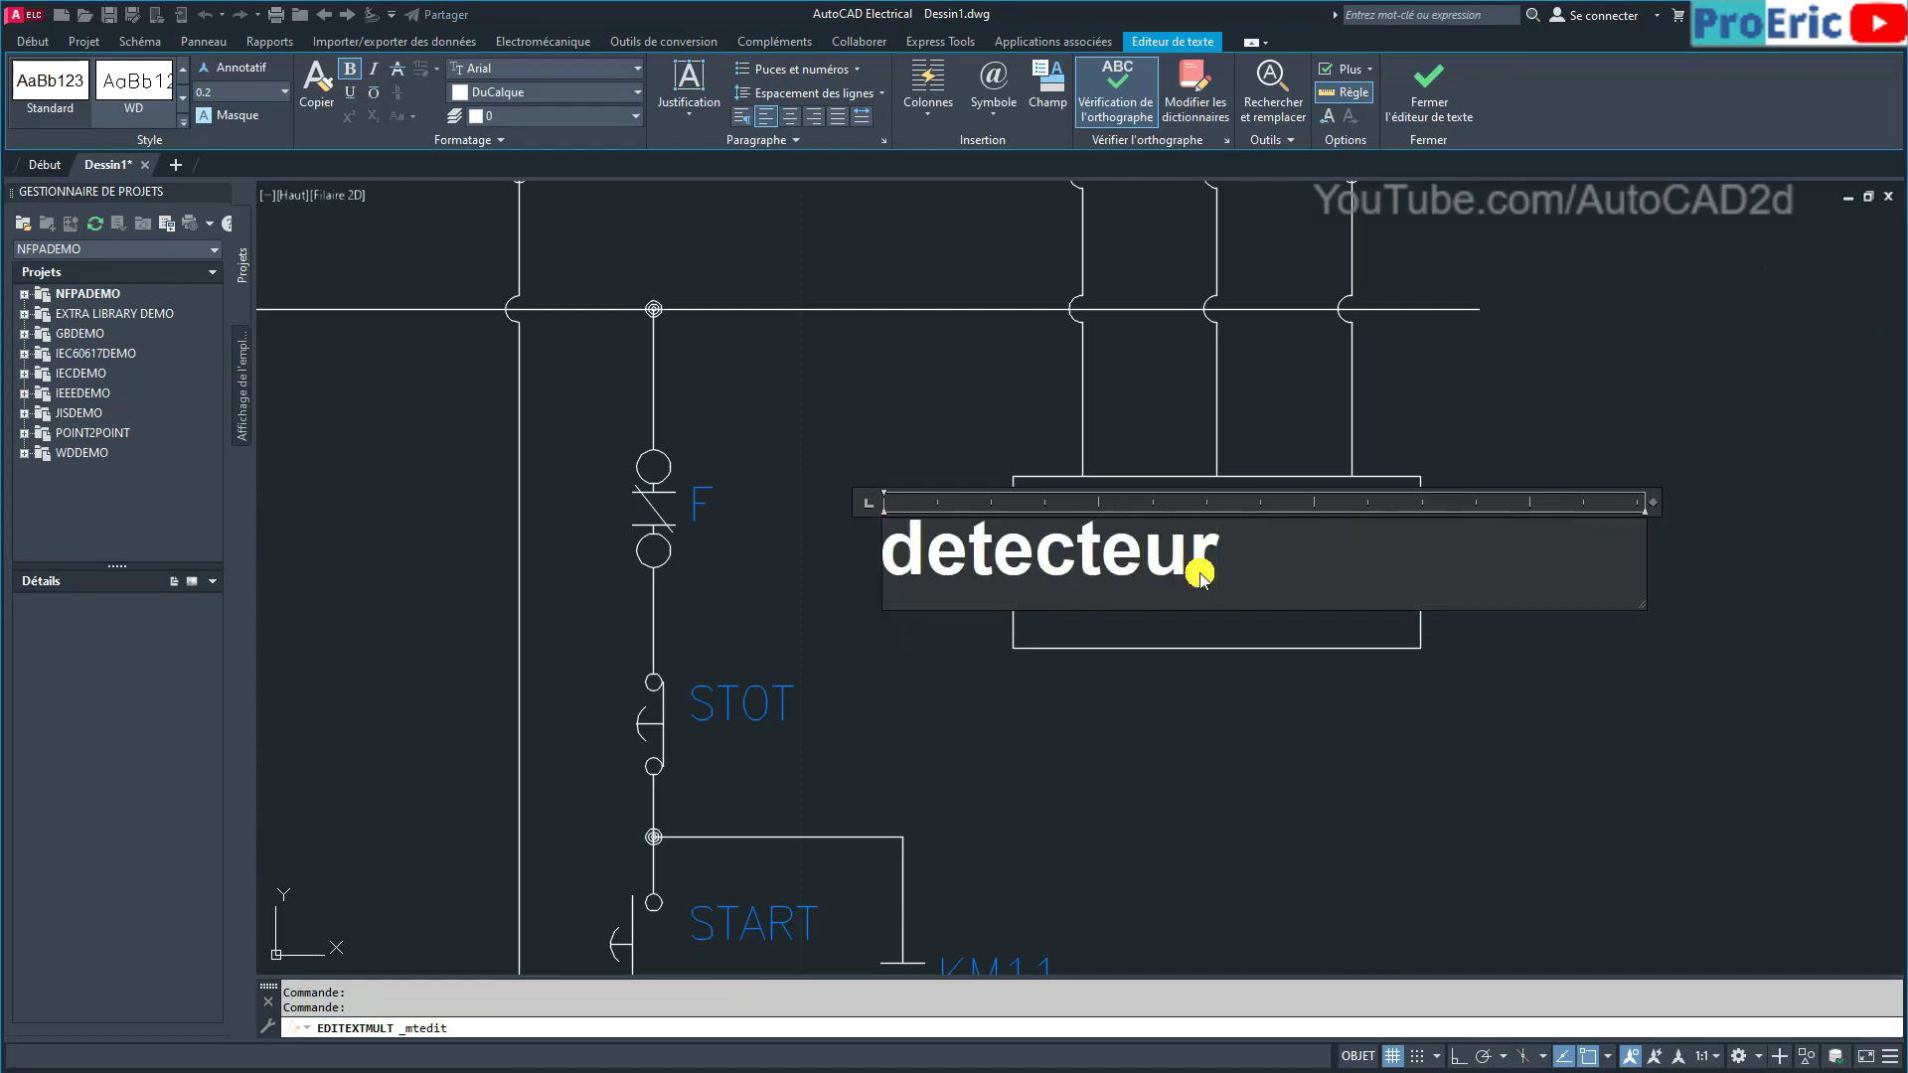
drag(923, 553, 890, 563)
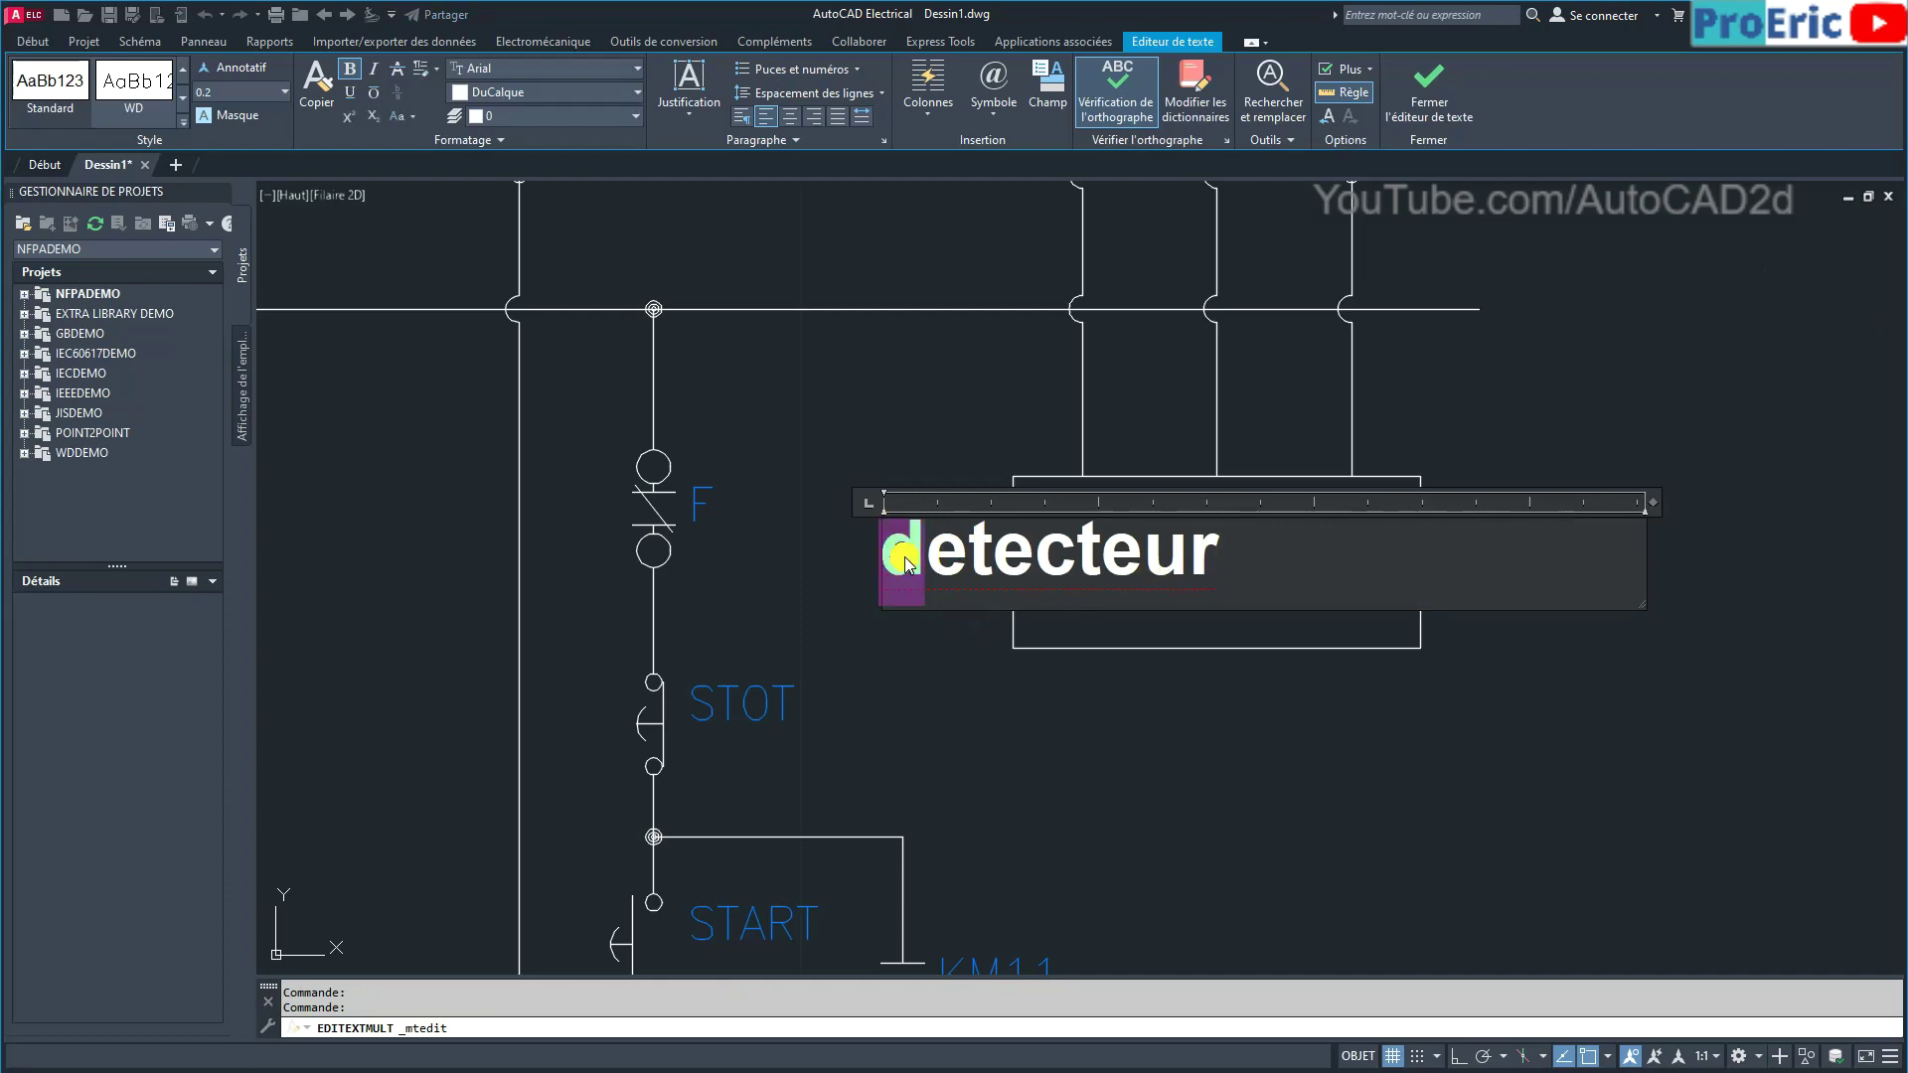
text(D)
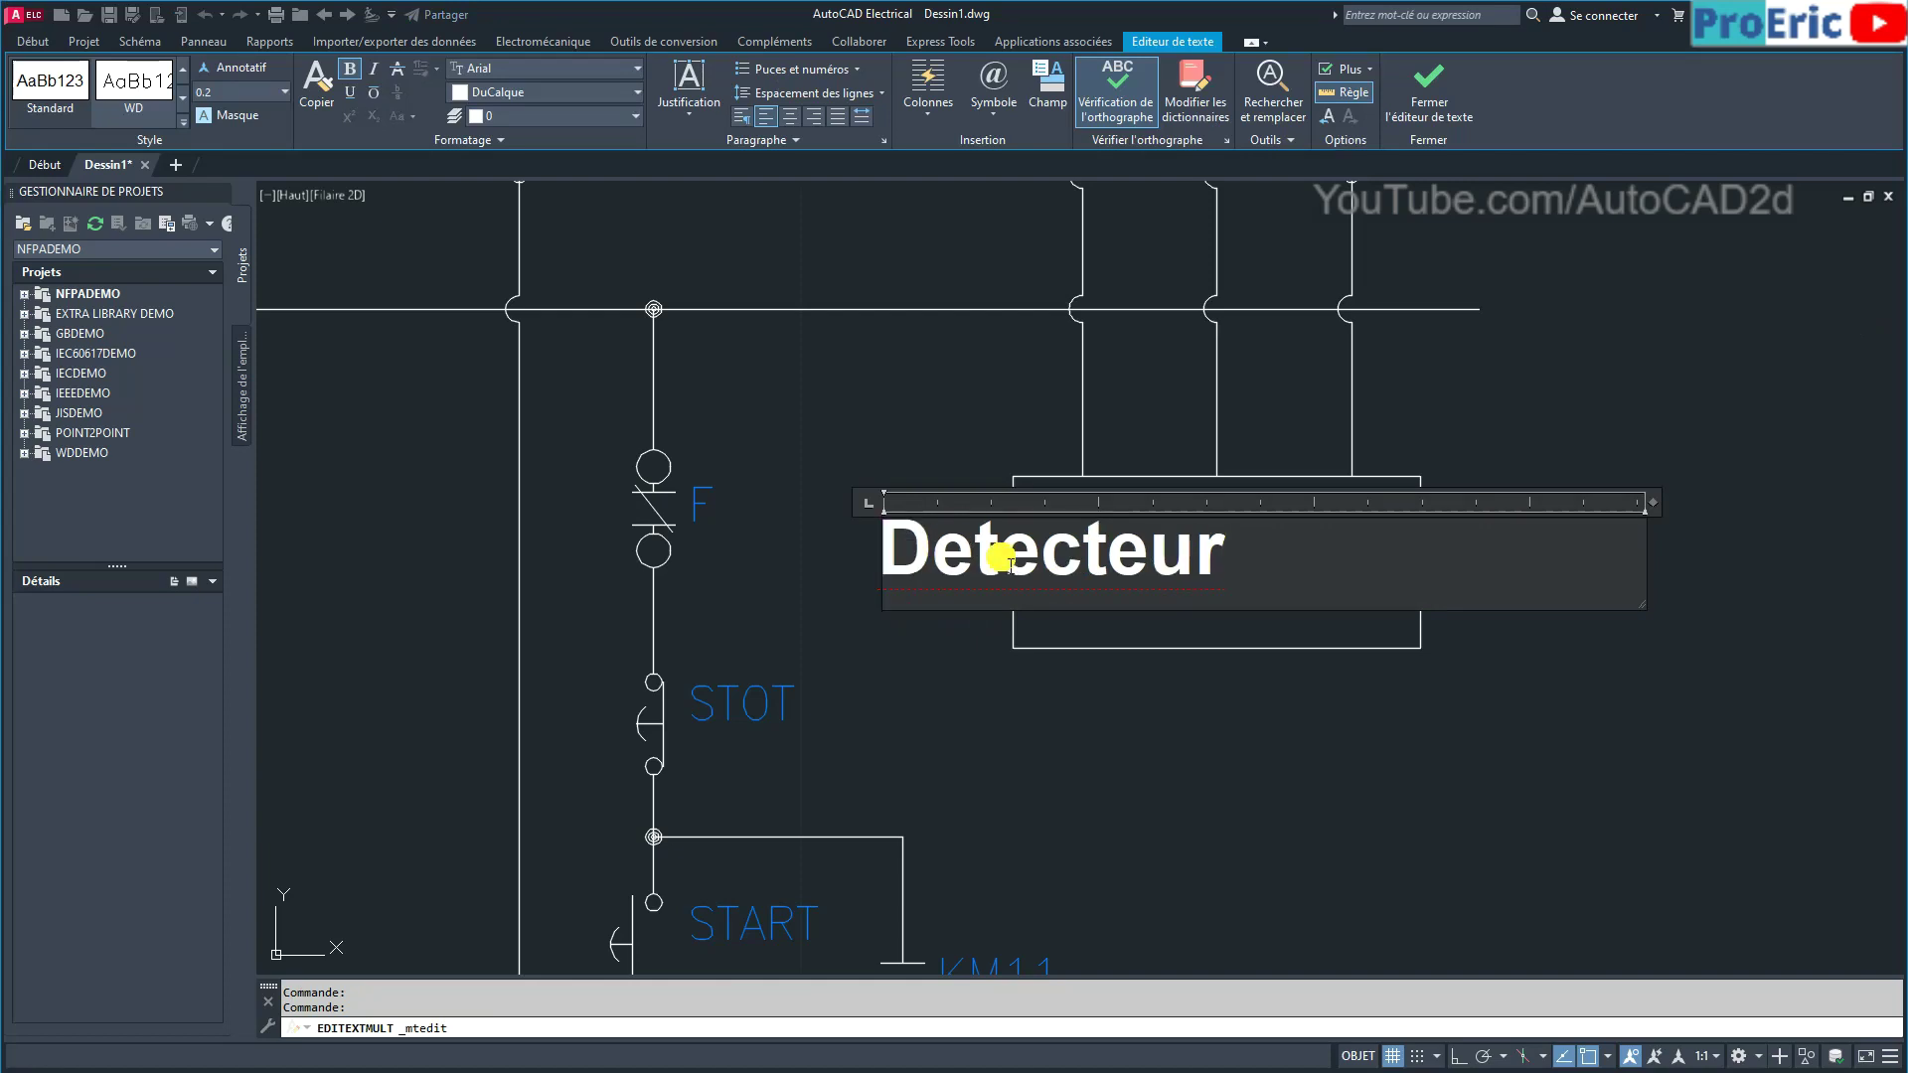
right_click(1059, 559)
click(1123, 463)
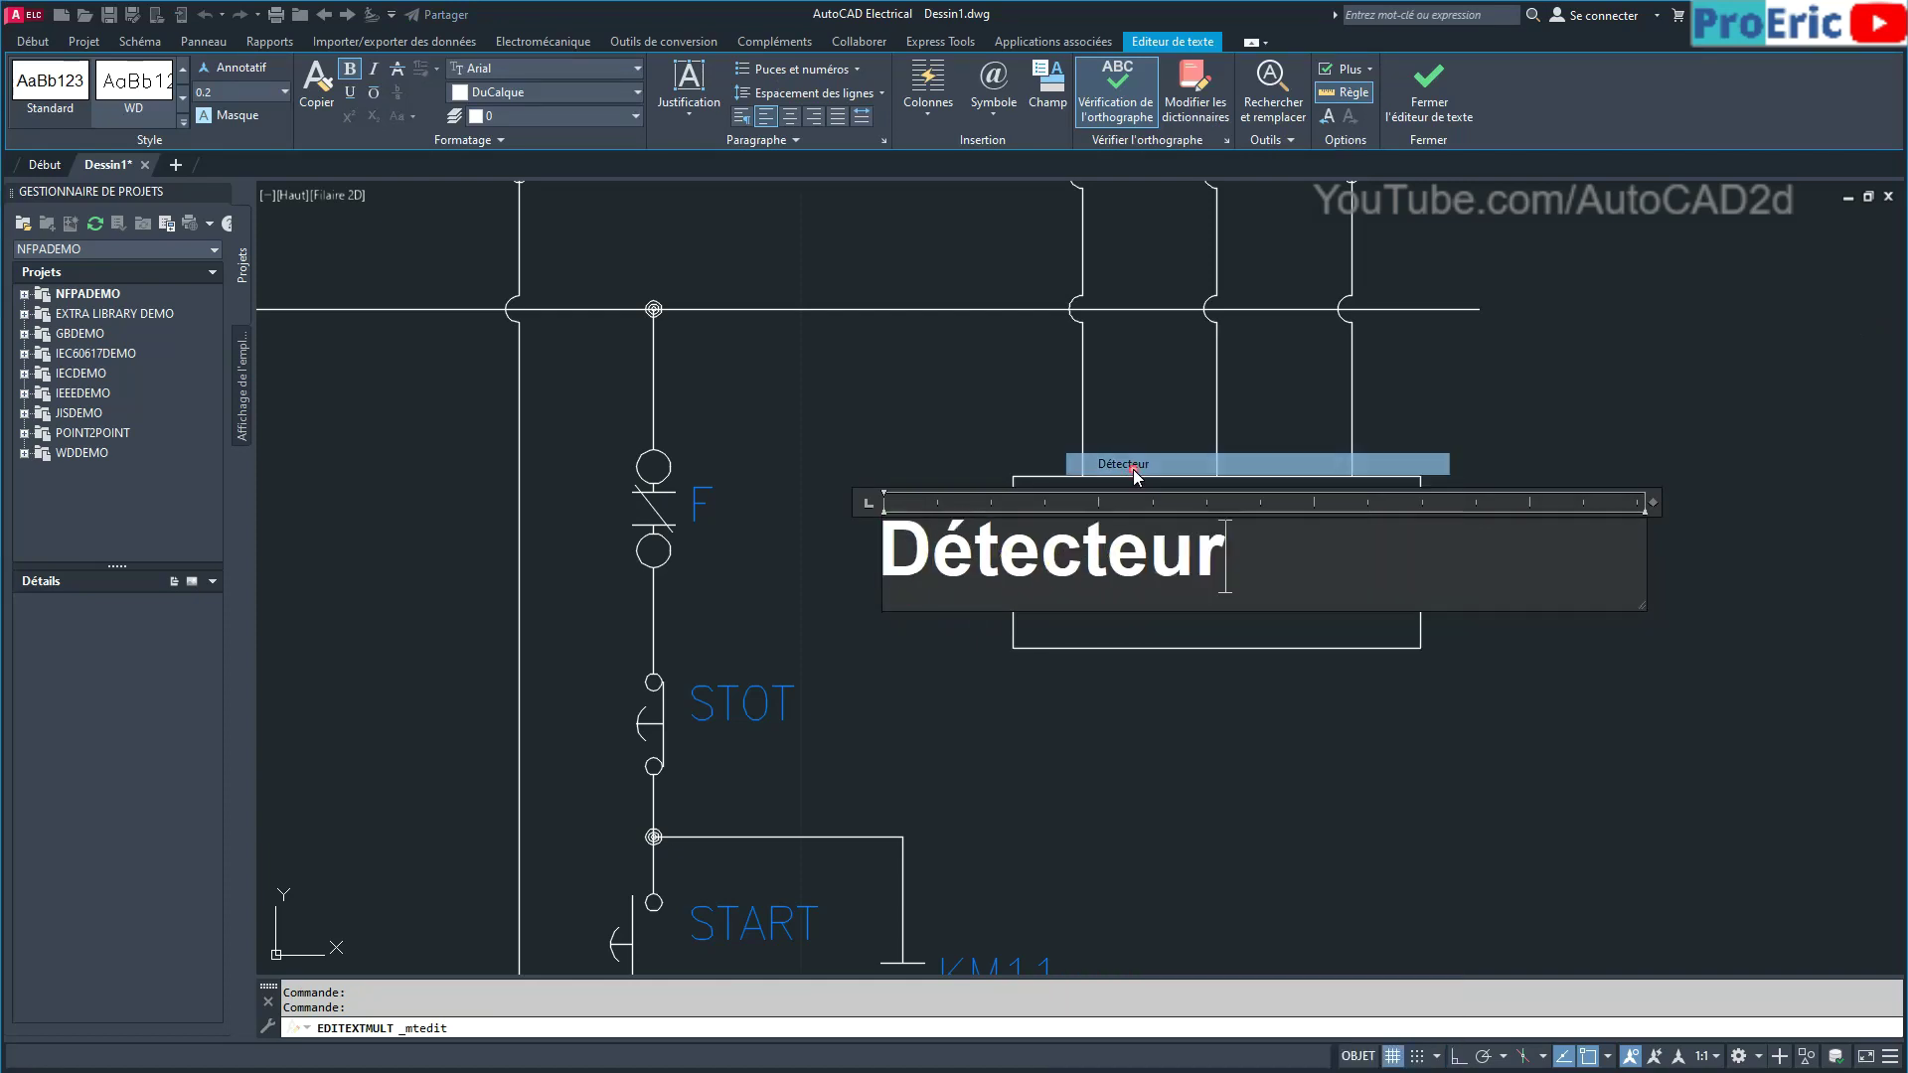
mouse_move(1643, 604)
mouse_down()
mouse_move(1526, 620)
mouse_move(1238, 586)
mouse_up()
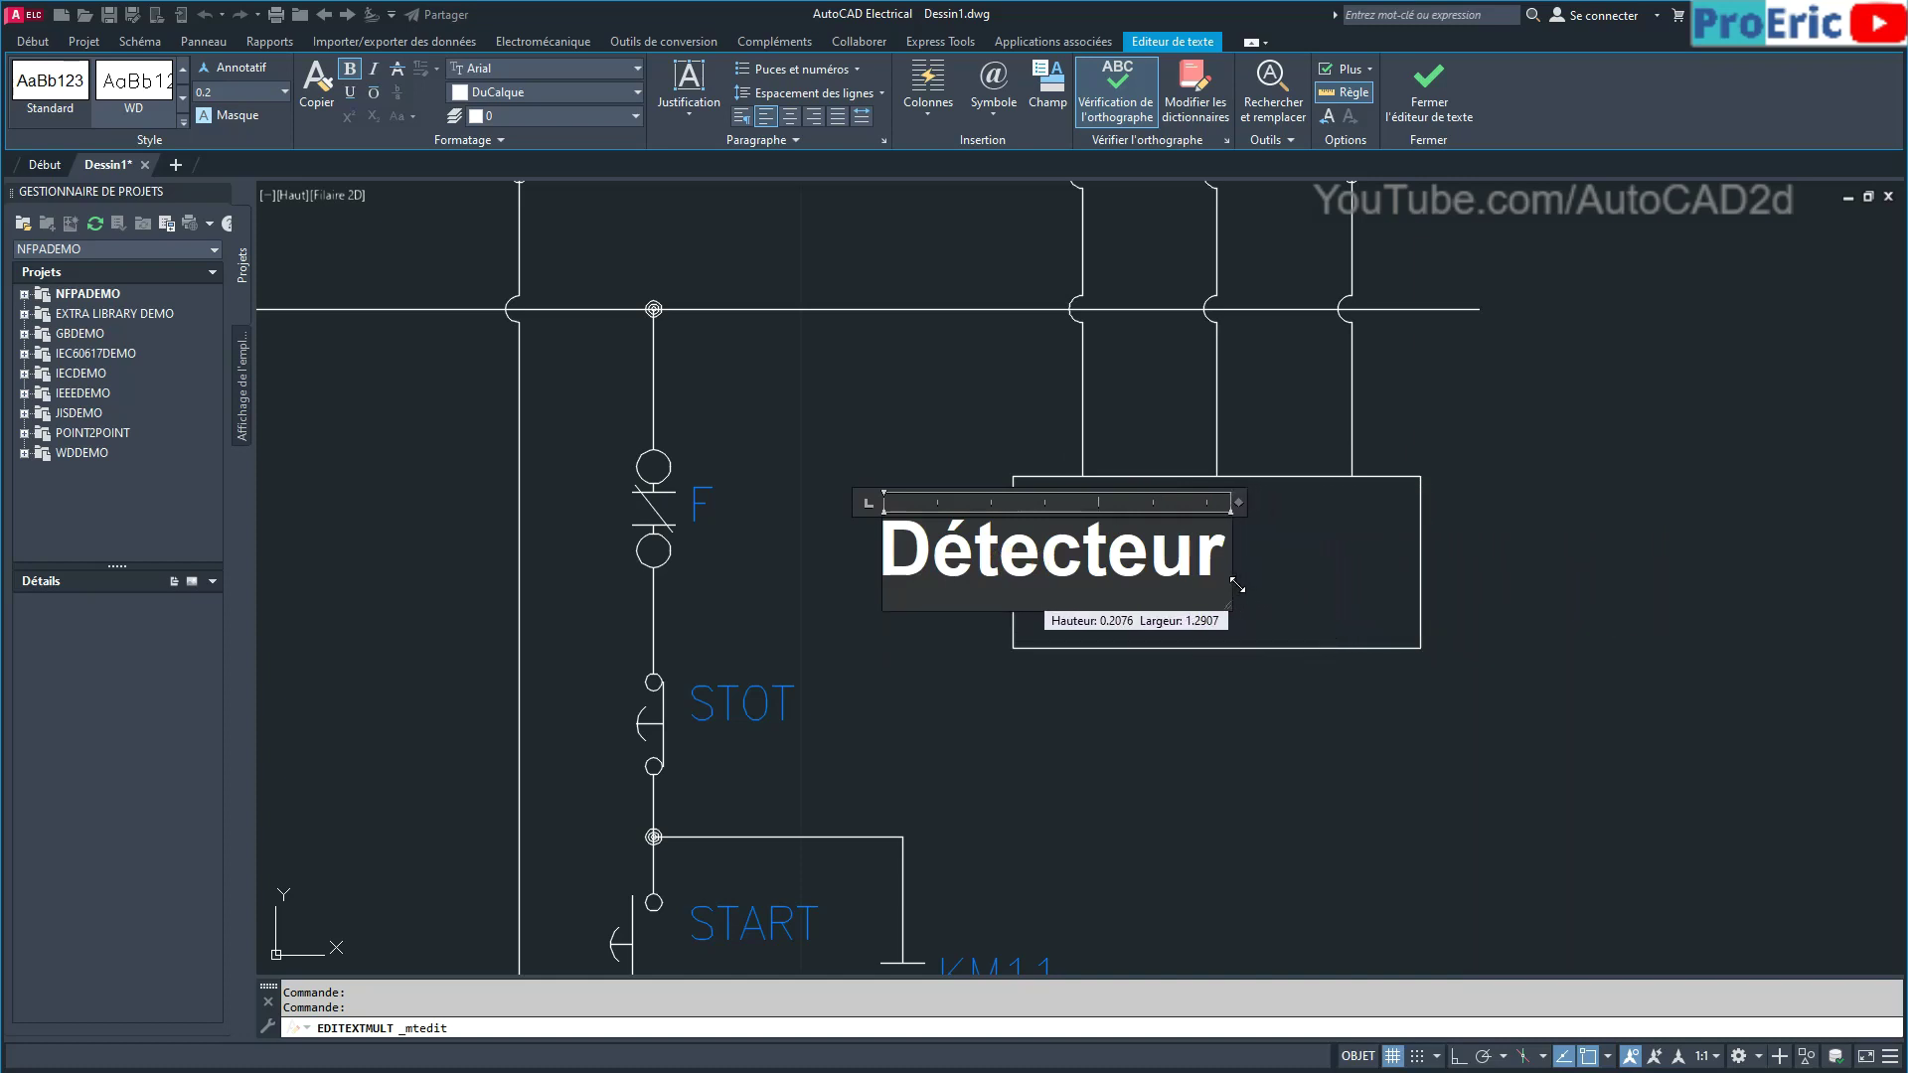
click(1237, 587)
Move the Détecteur label by its grip to sit centred in the box's upper half.
click(1046, 553)
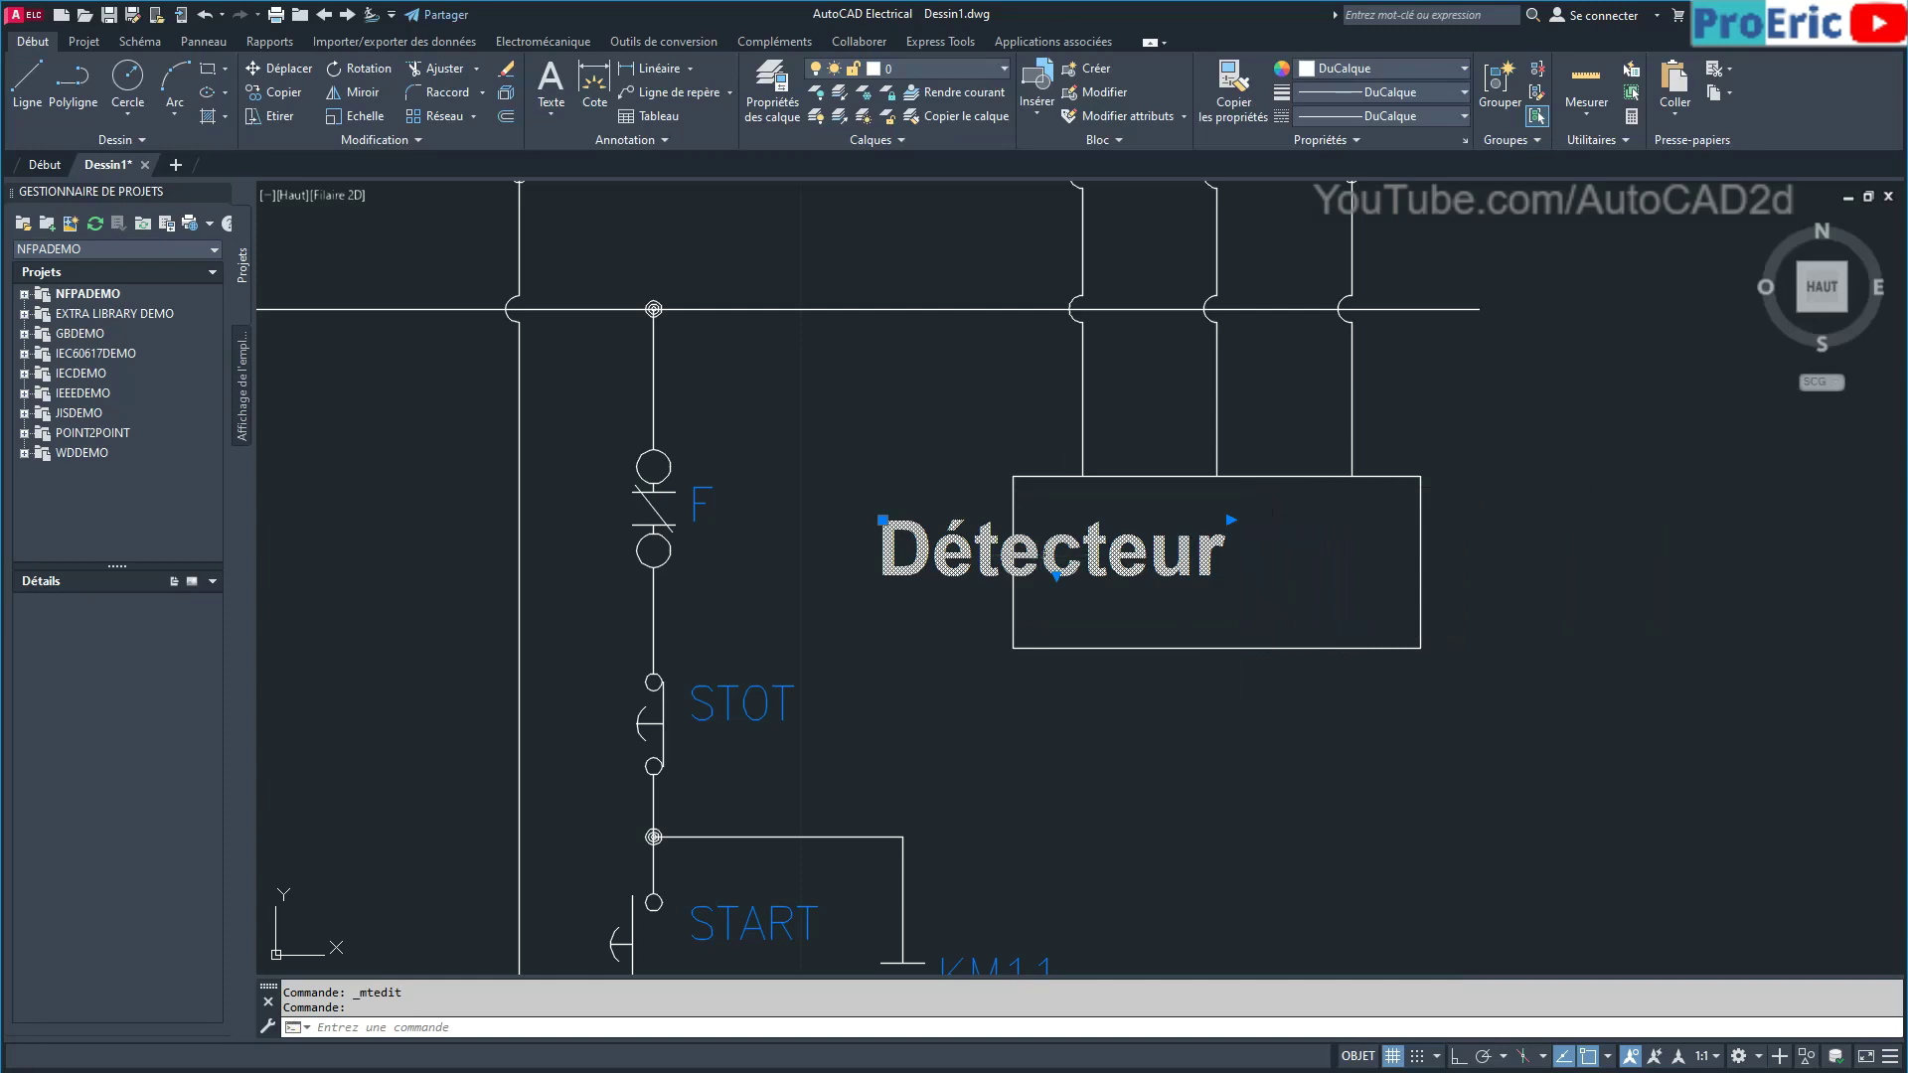
click(883, 519)
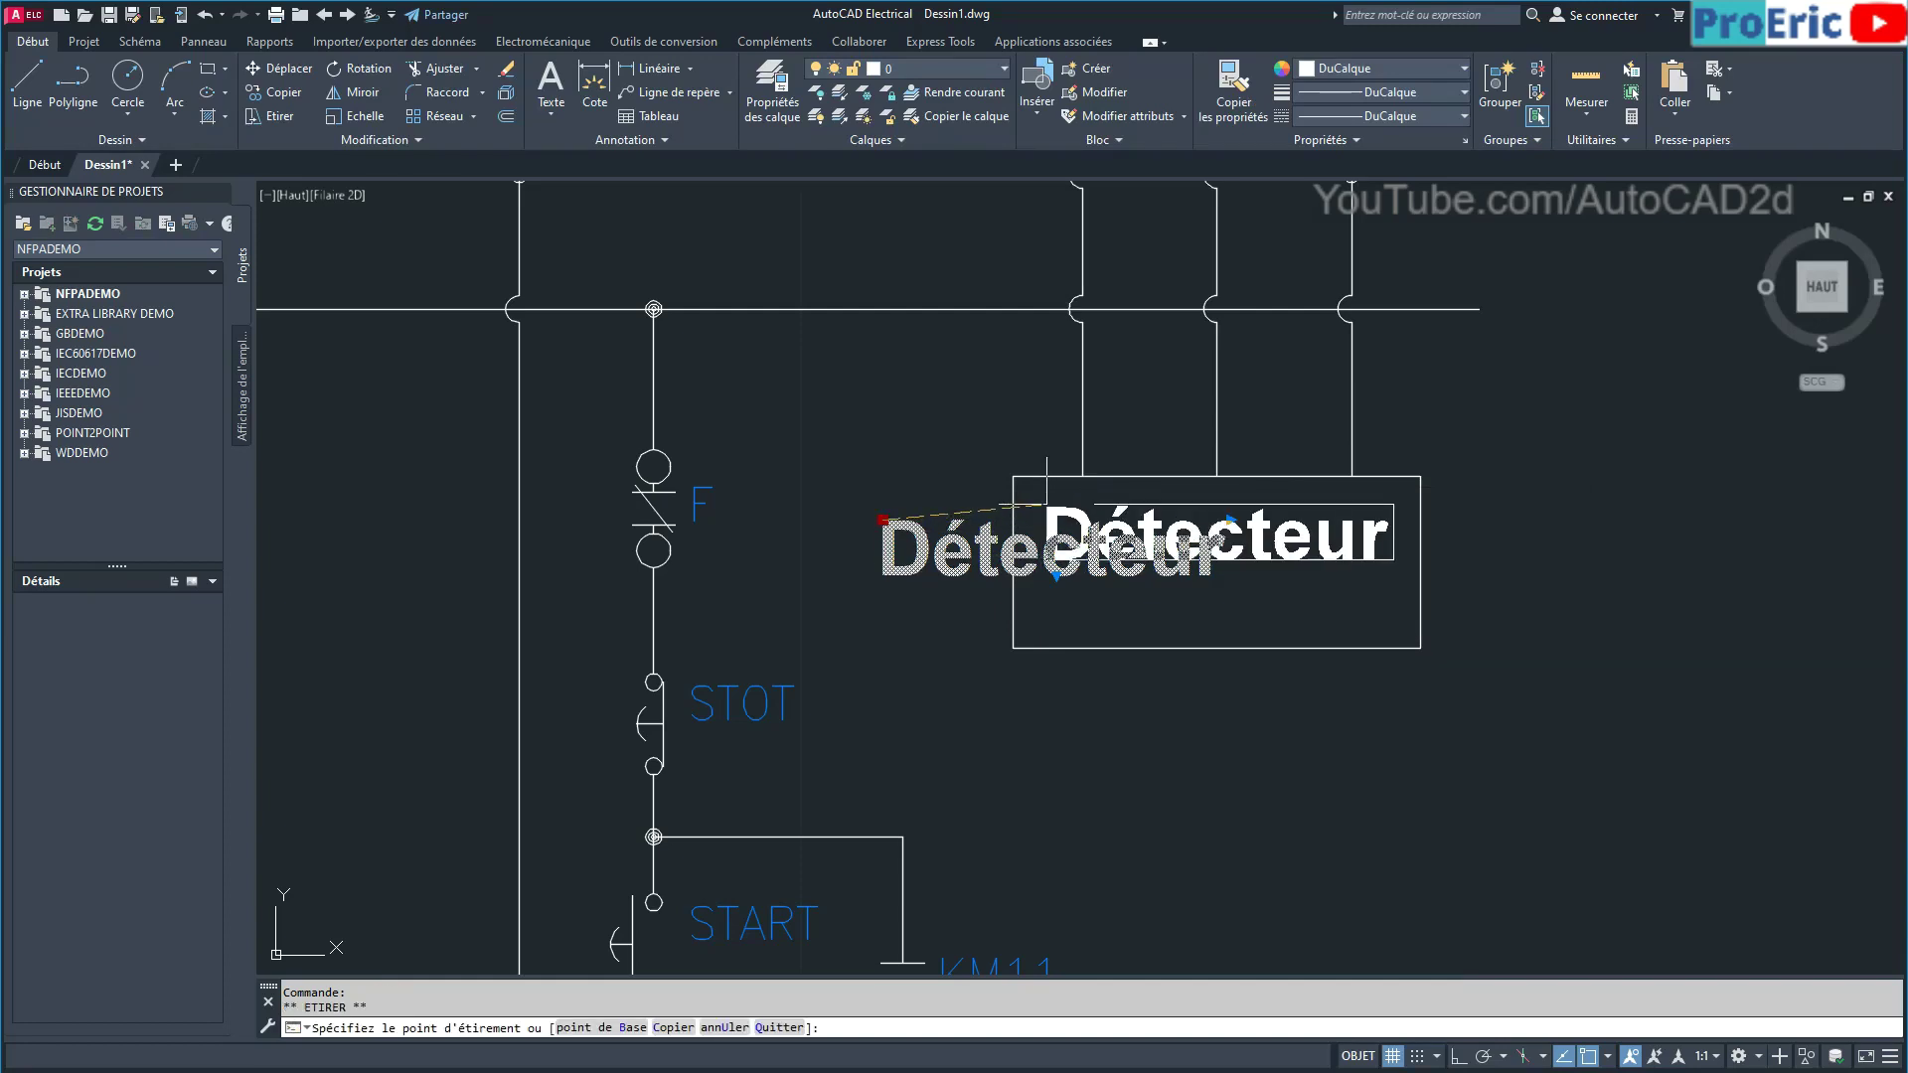
click(1046, 504)
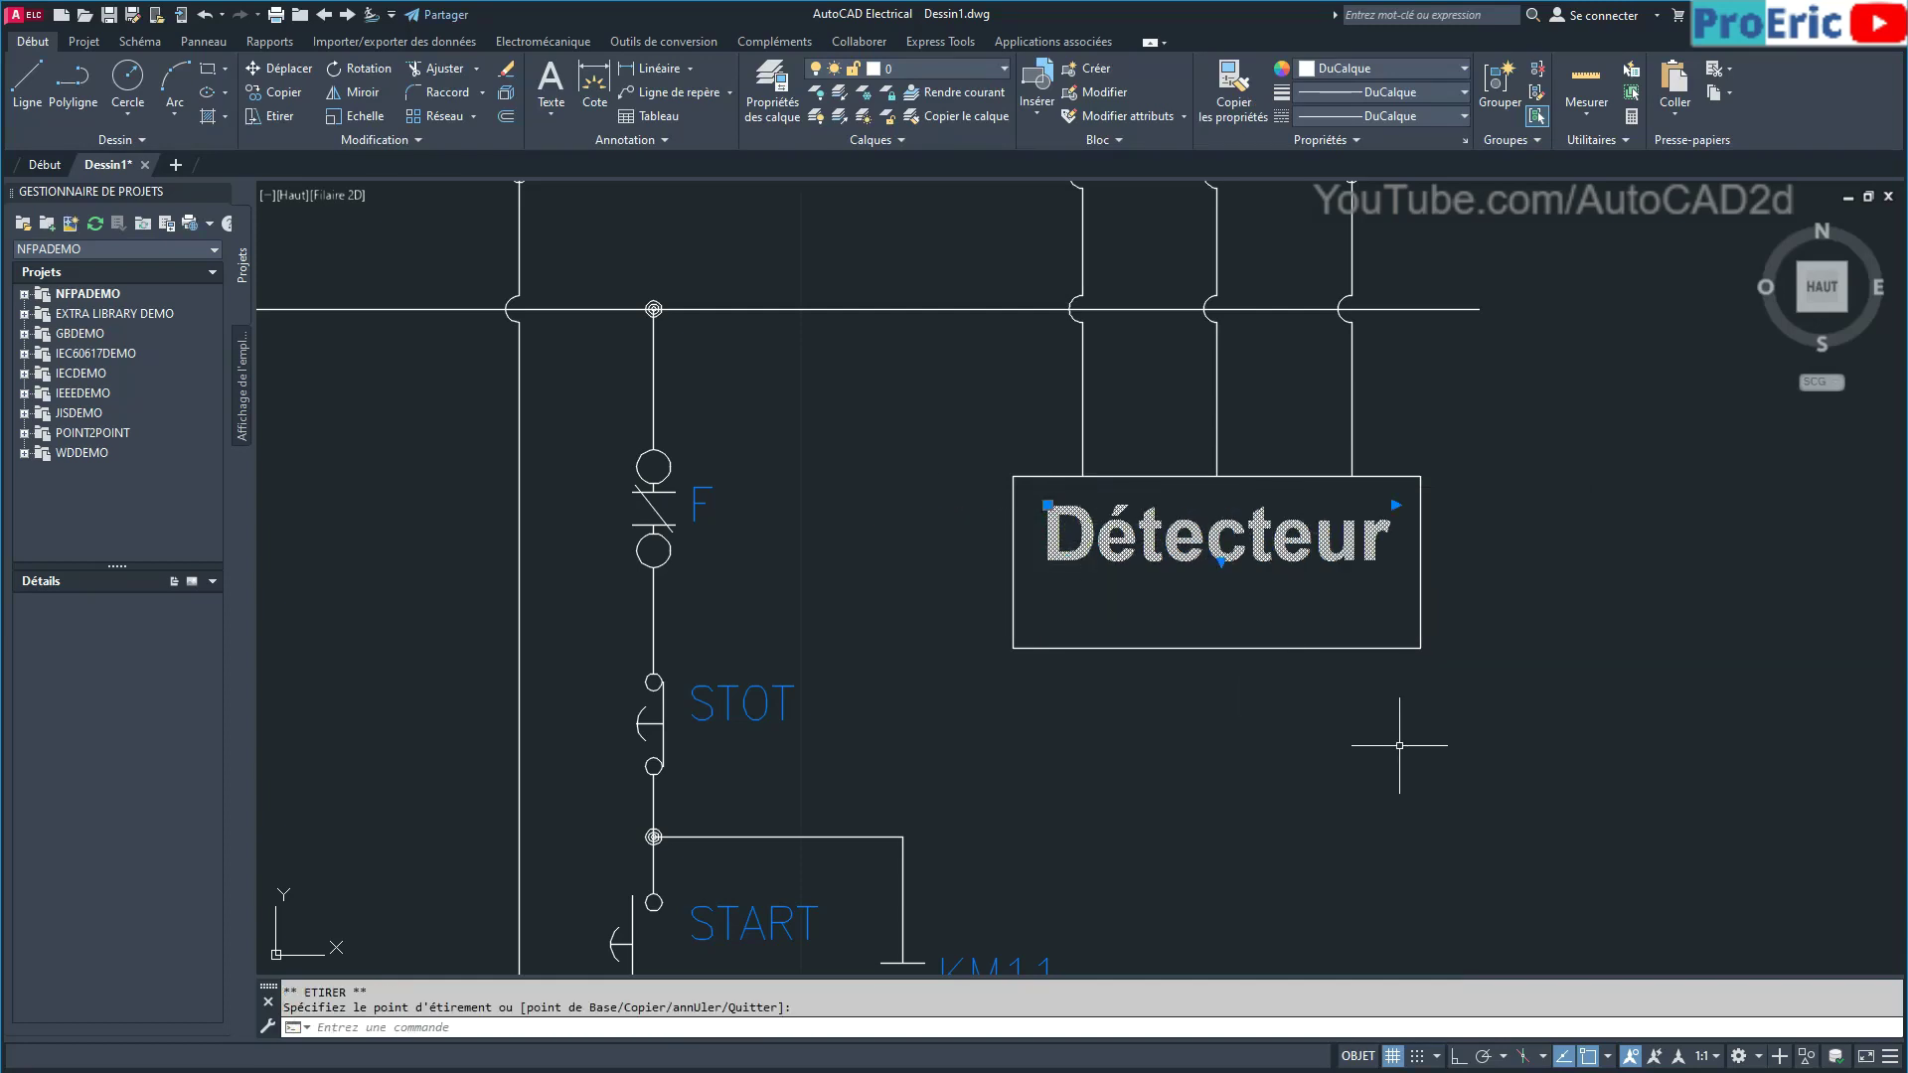
key(Escape)
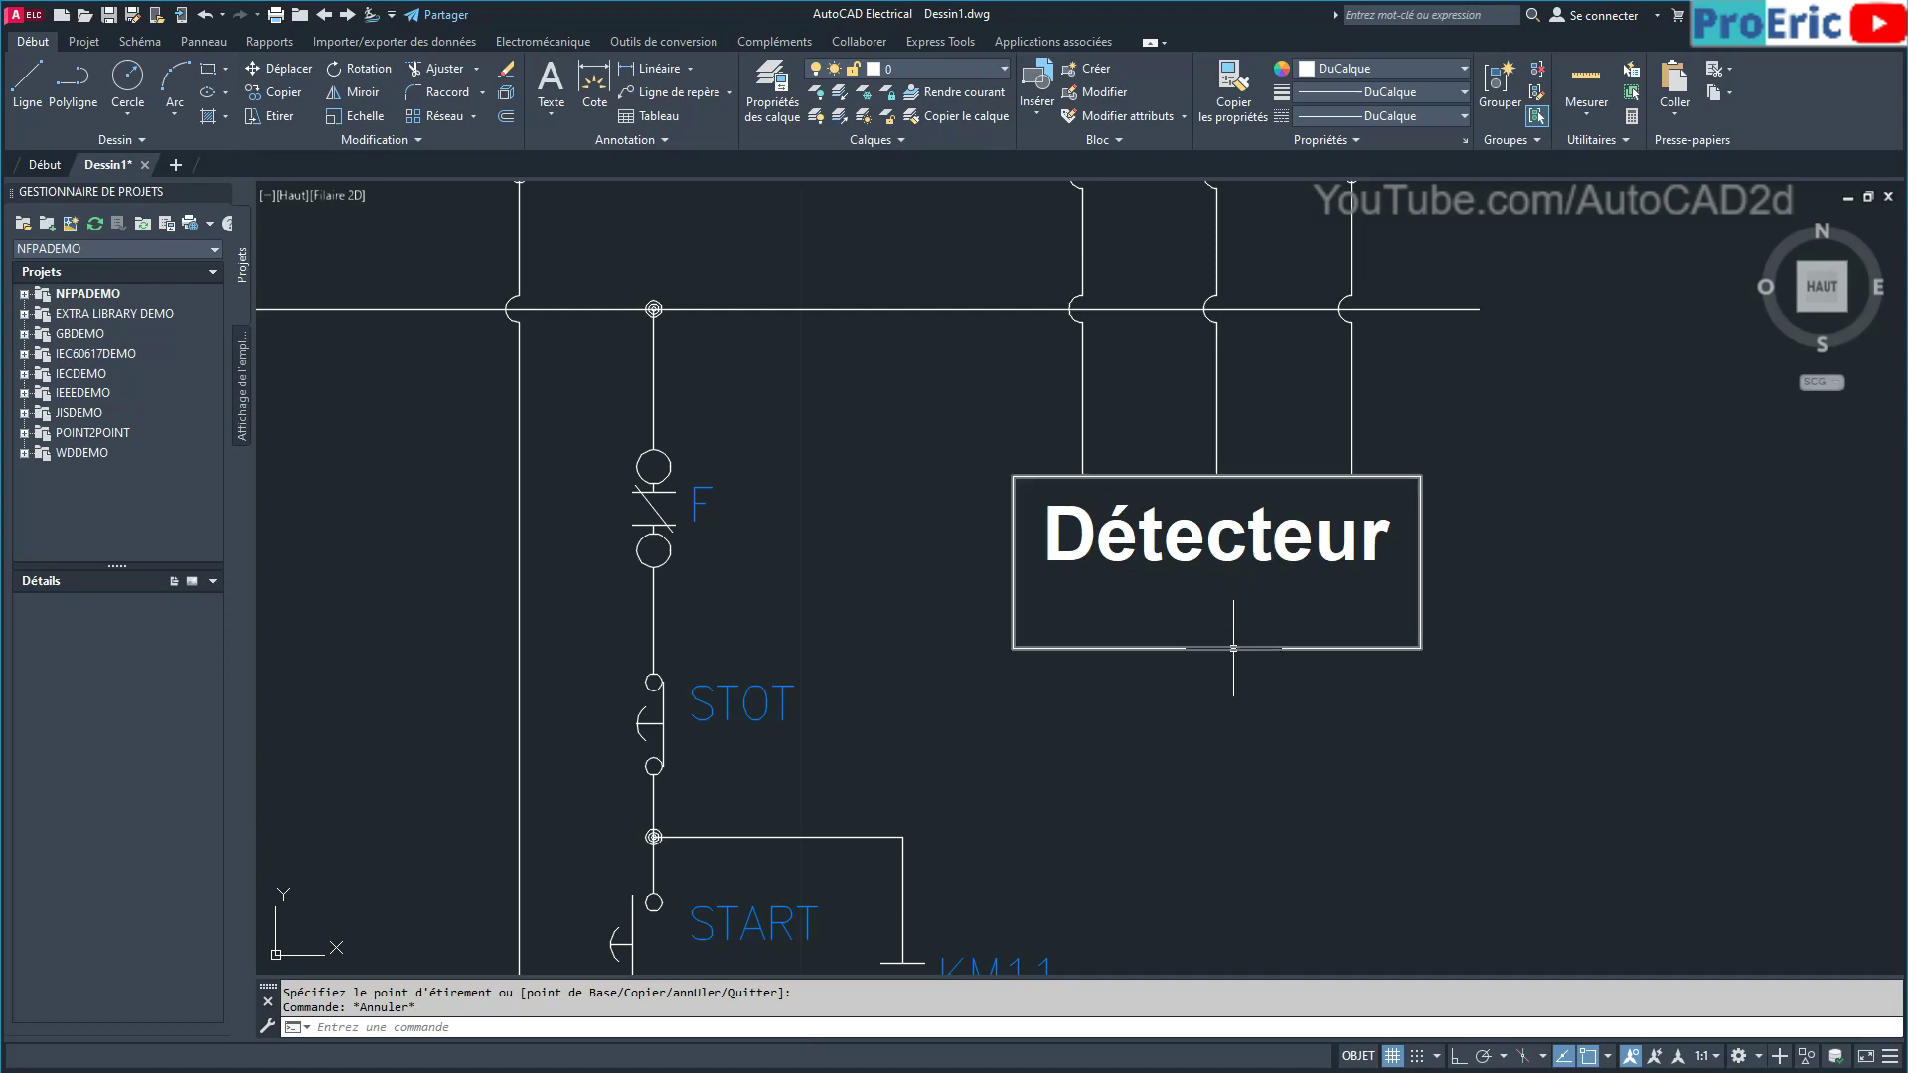
scroll(1233, 648, up, 2)
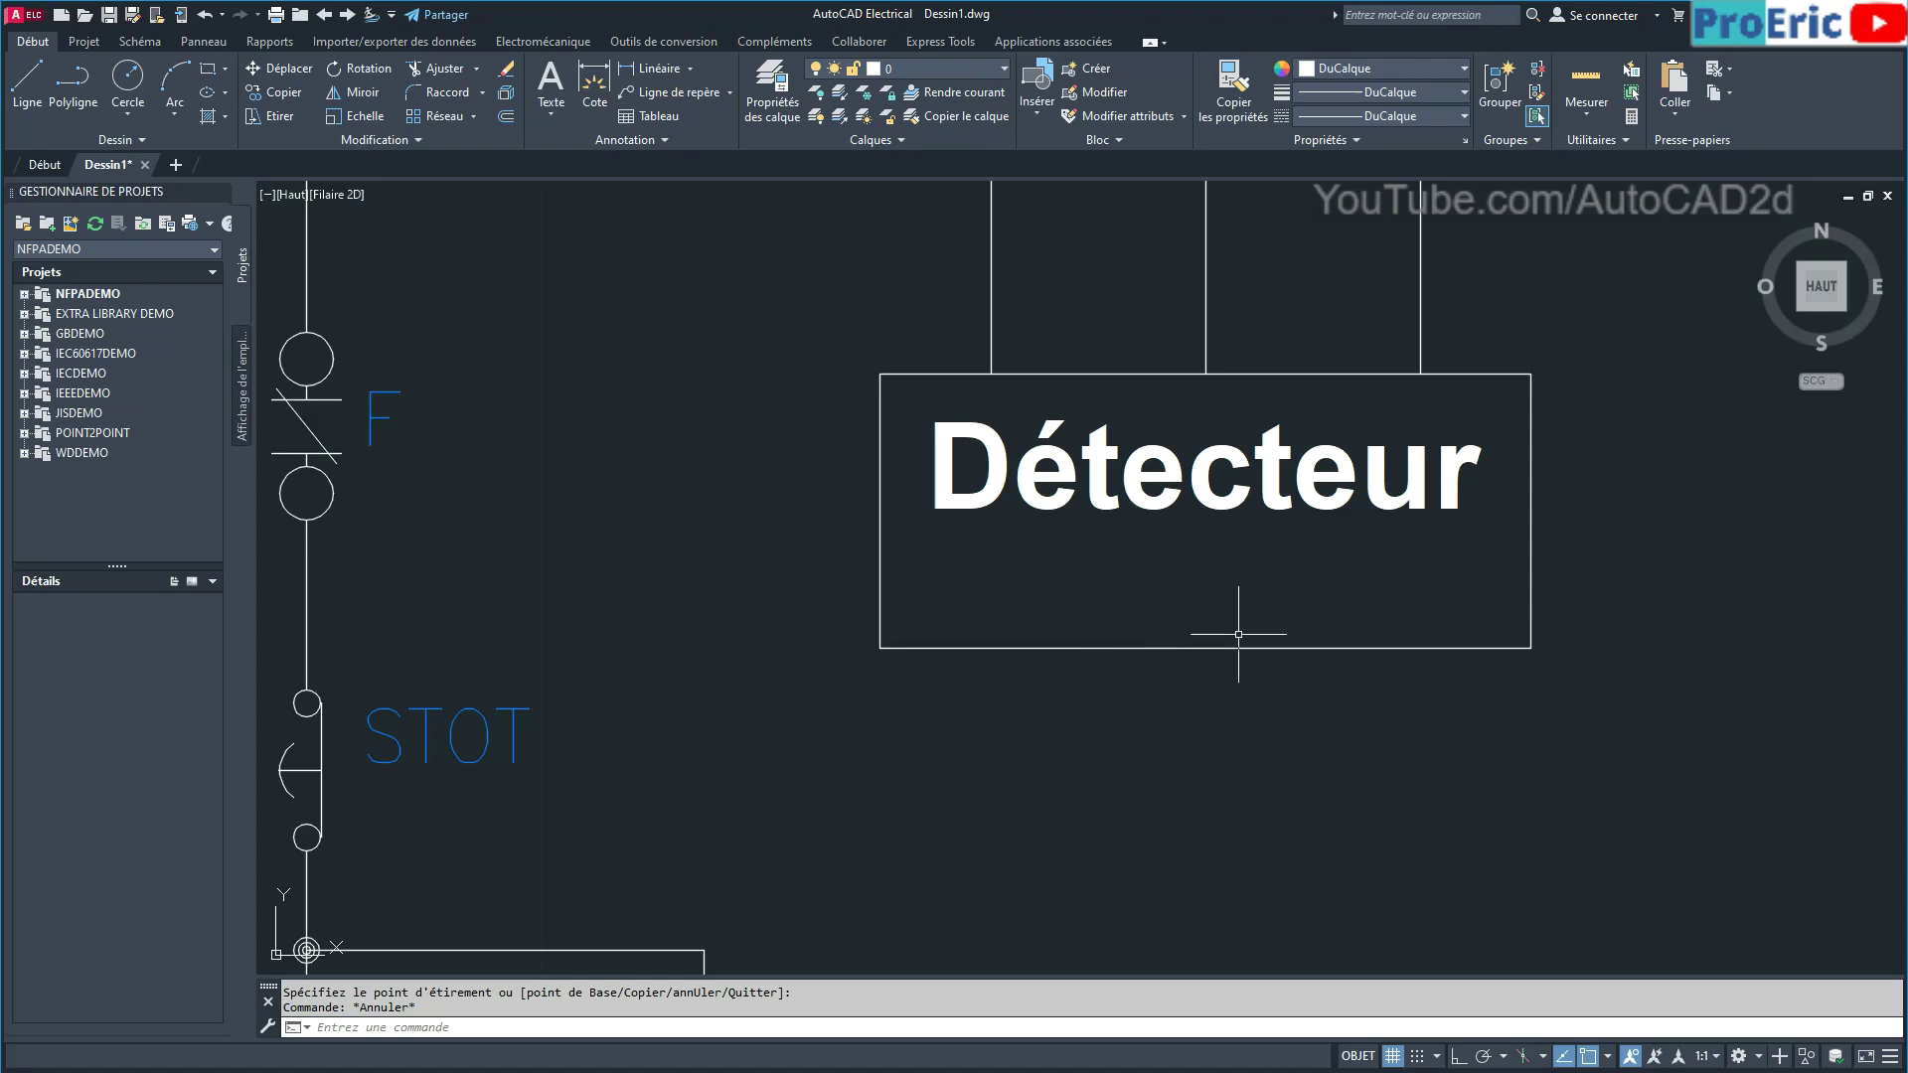
click(17, 90)
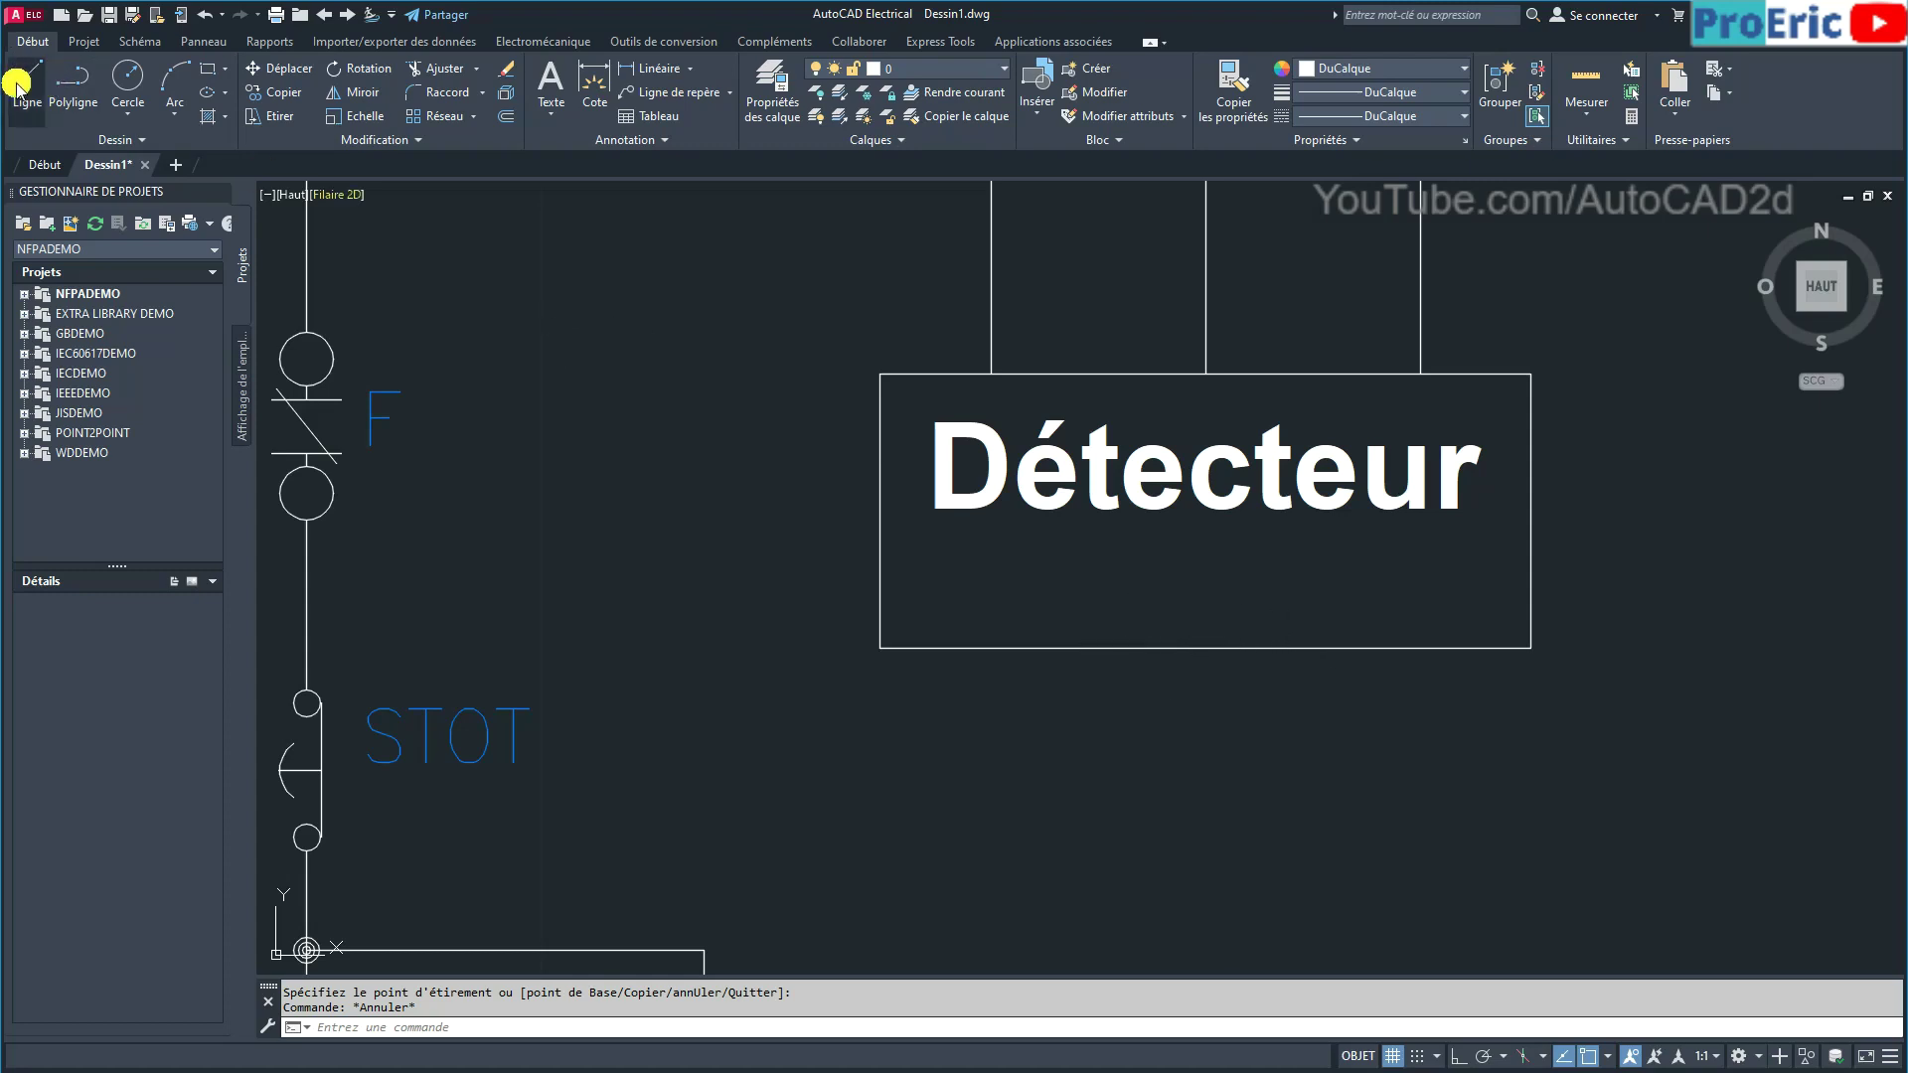
Turn on ORTHO mode during a cancelled Ligne command, then zoom back out.
click(17, 89)
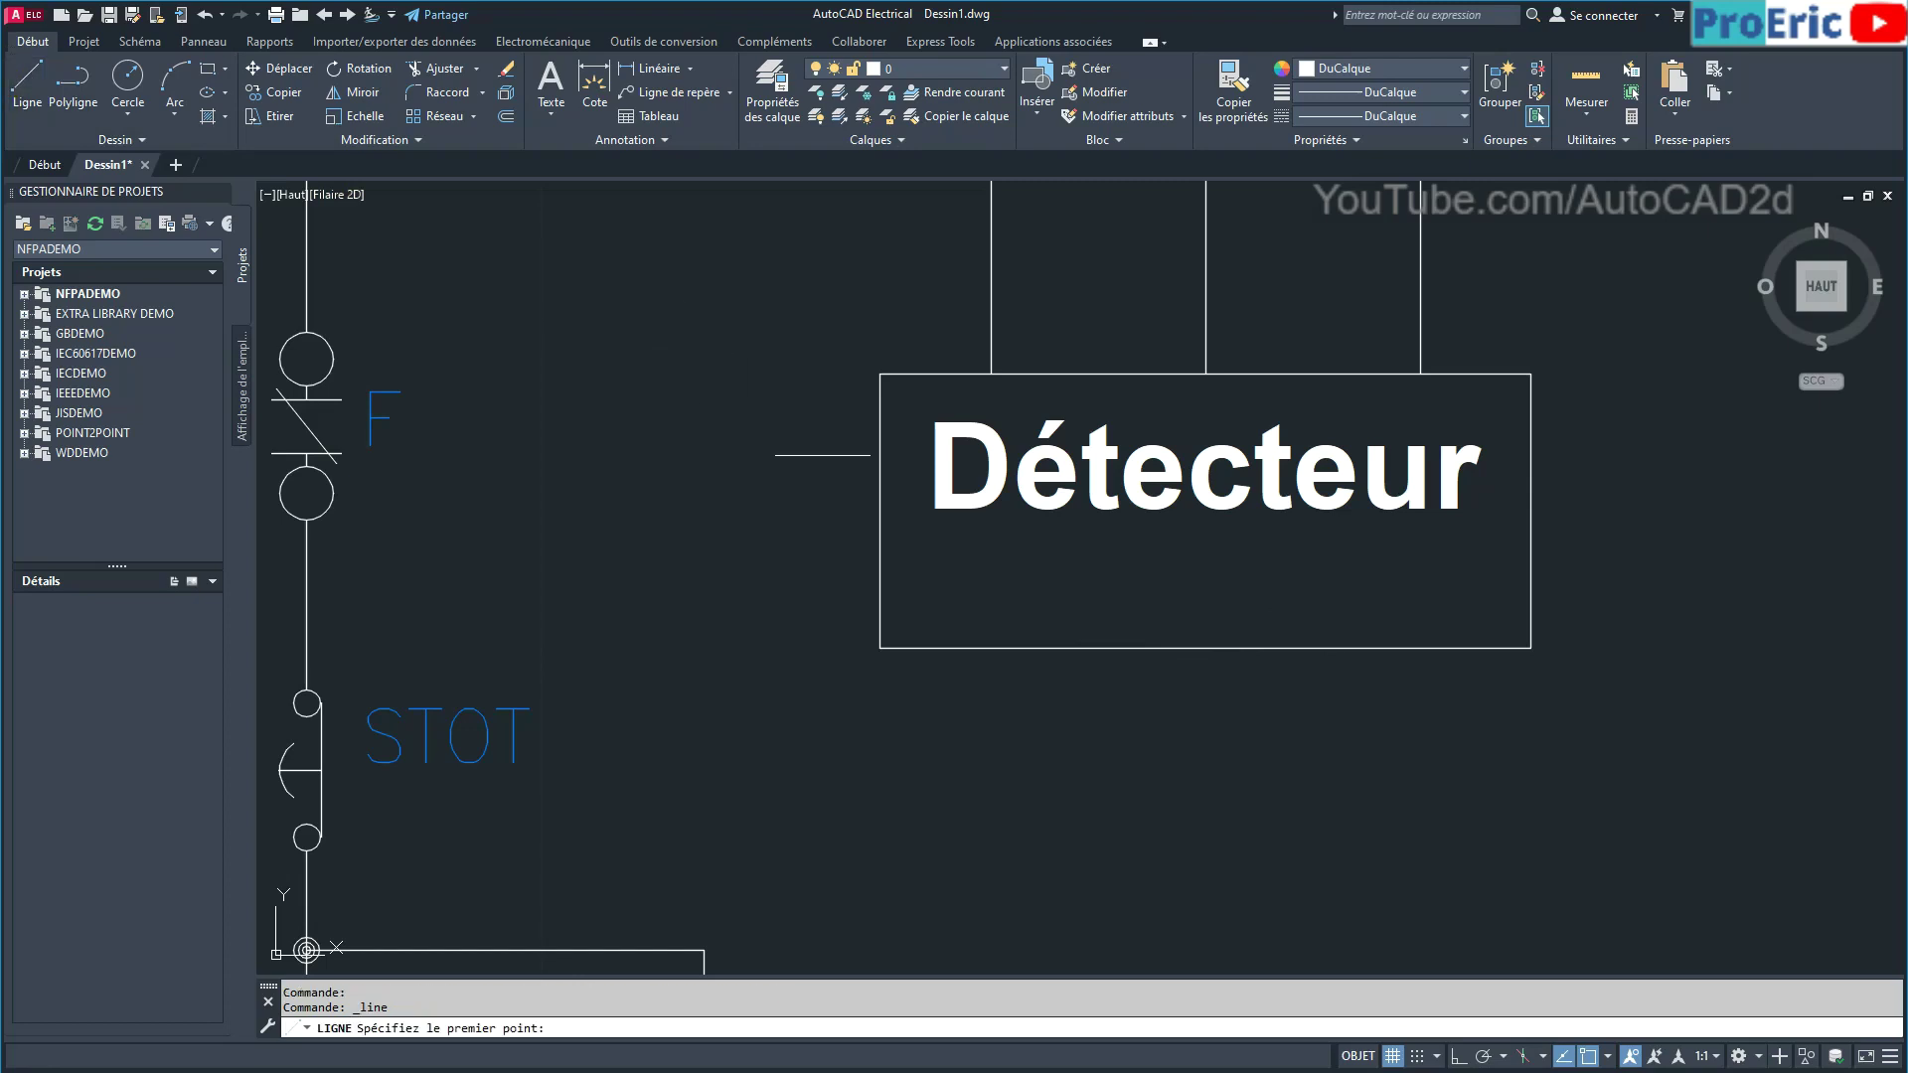
click(1007, 599)
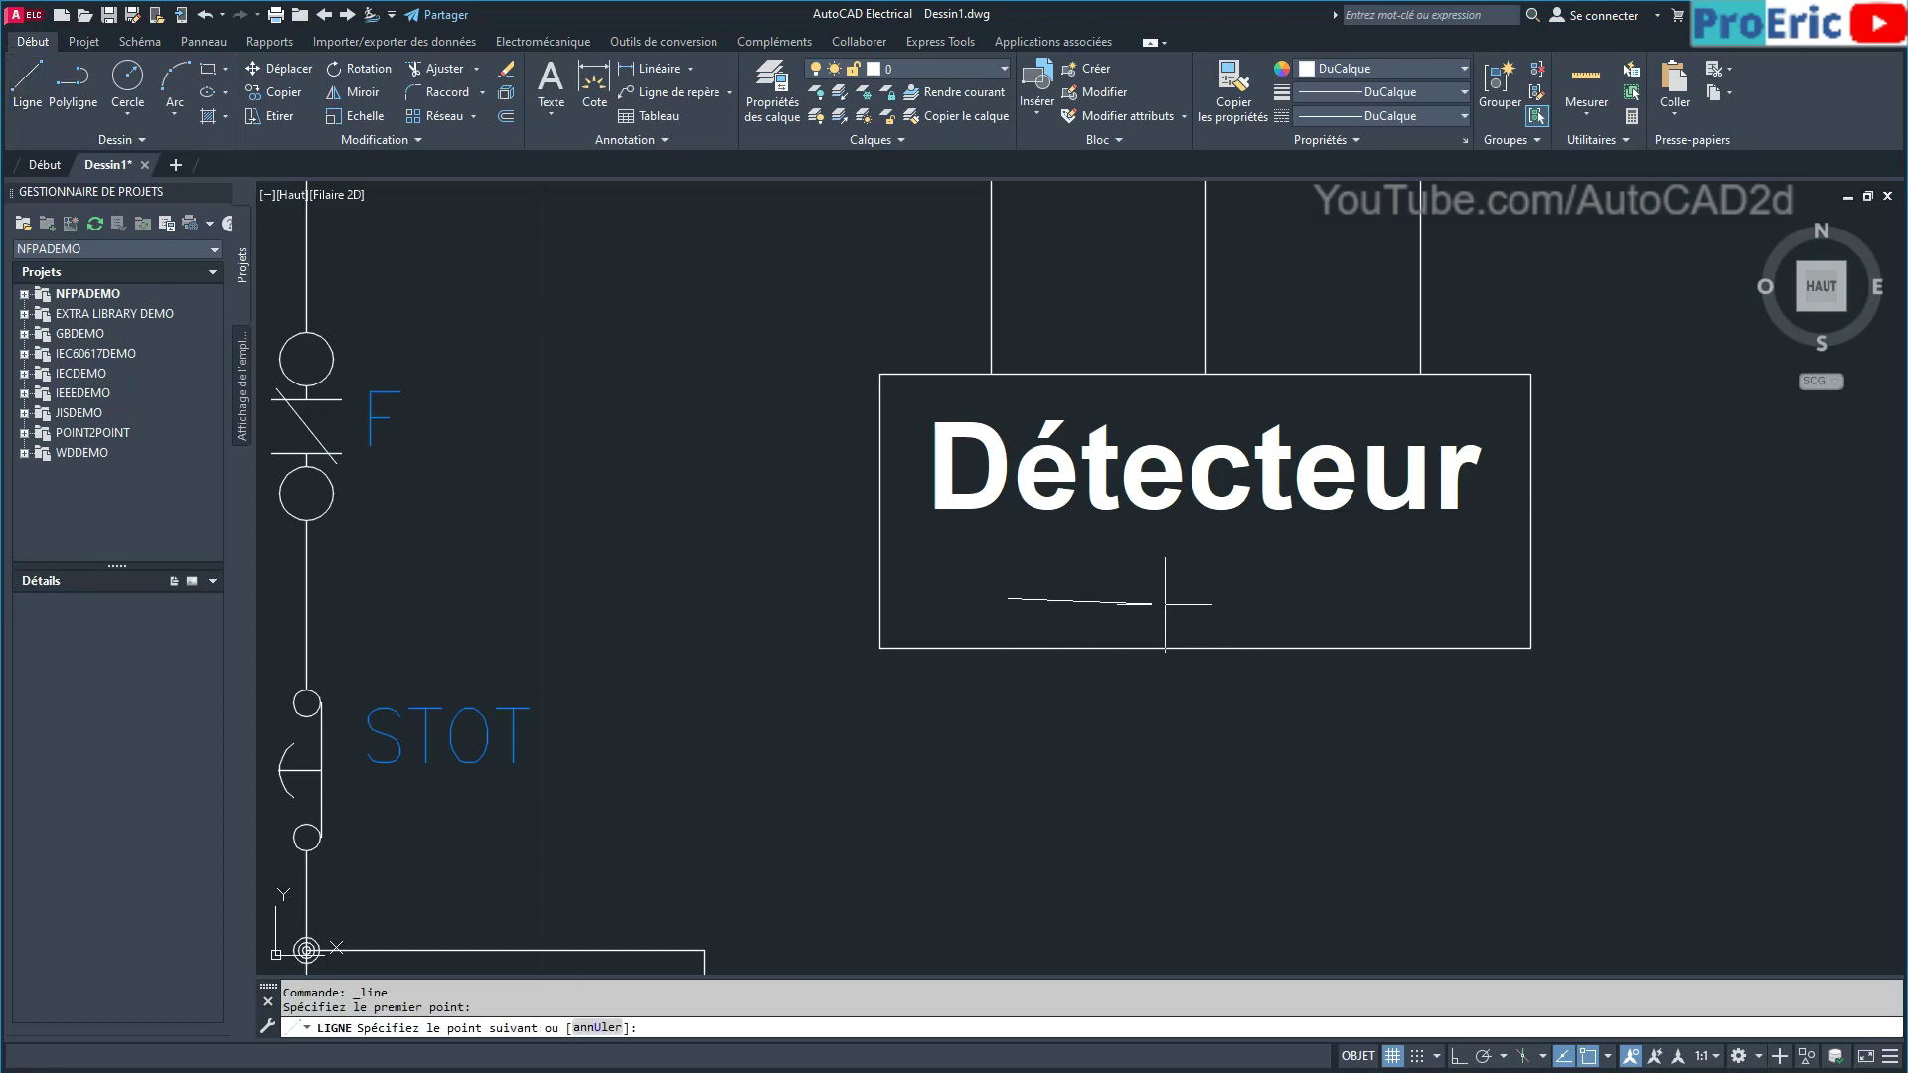
scroll(1101, 598, up, 2)
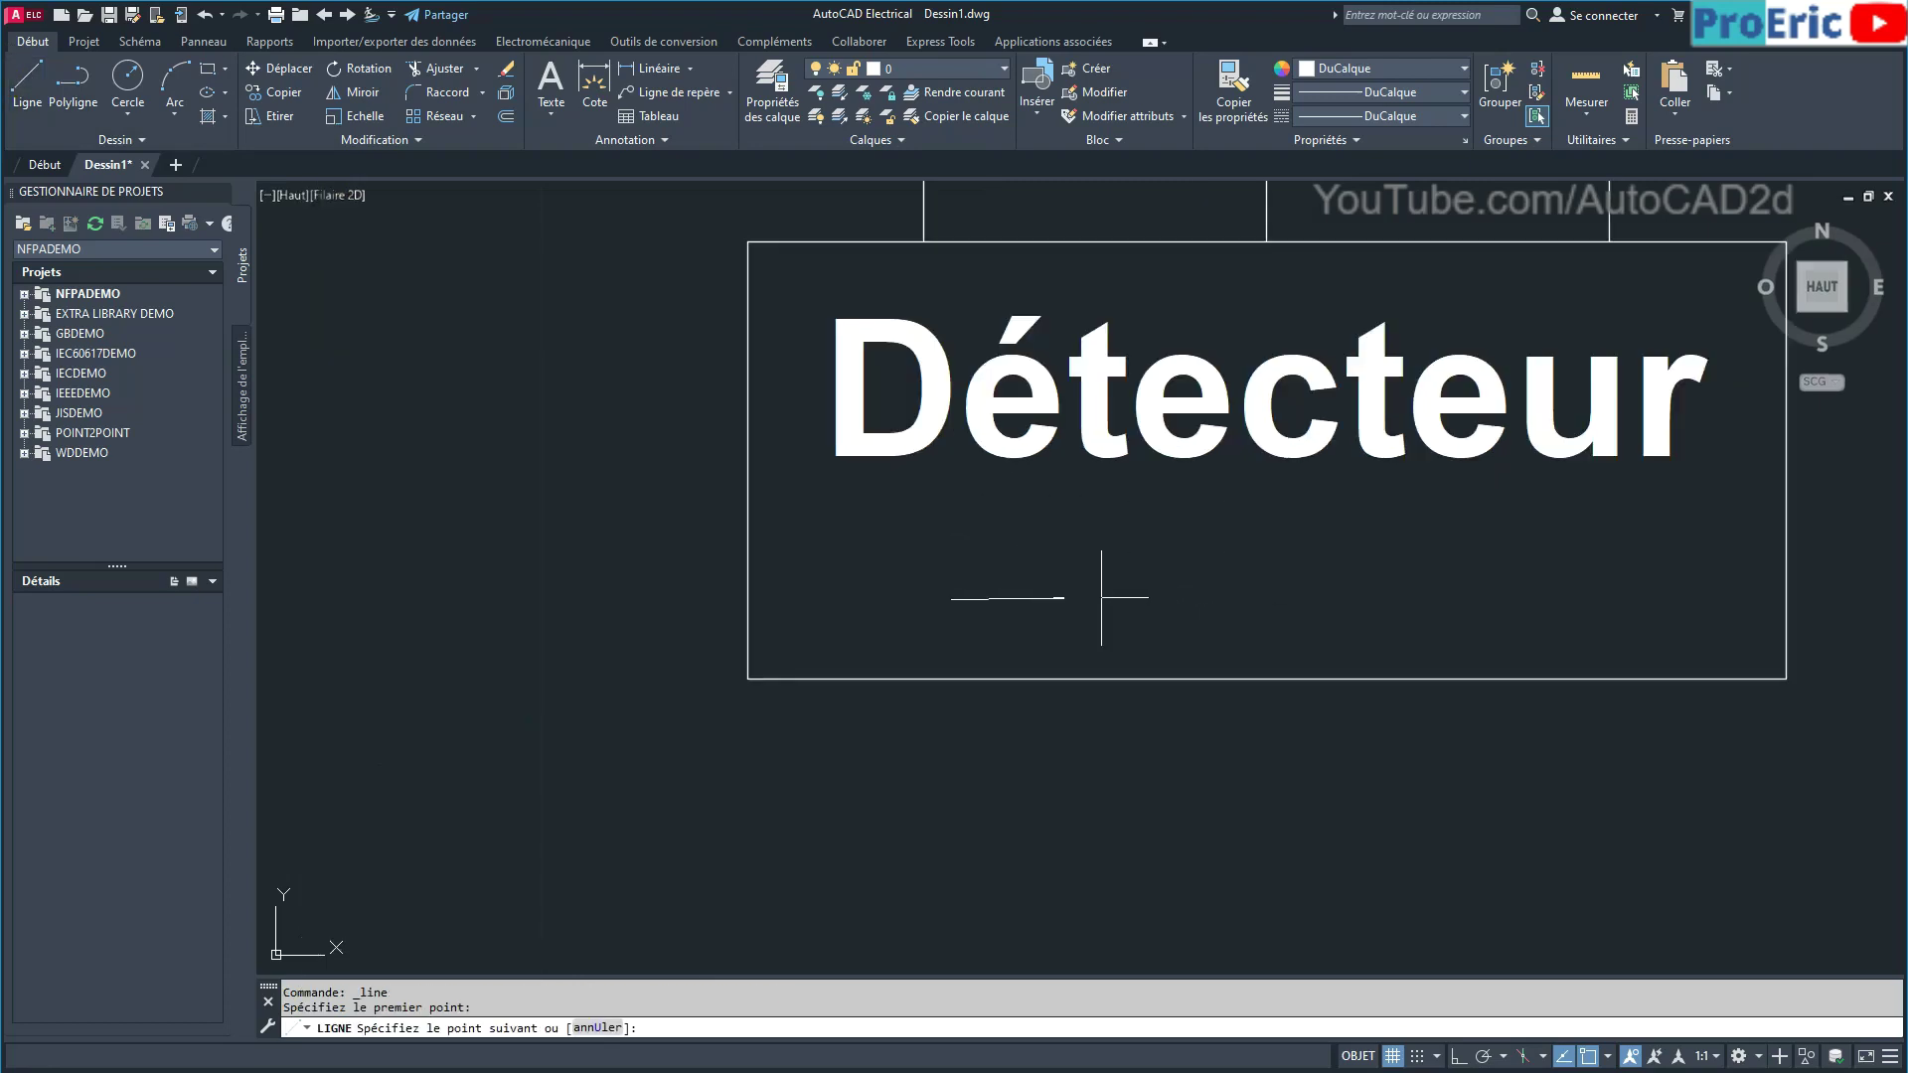
click(1460, 1058)
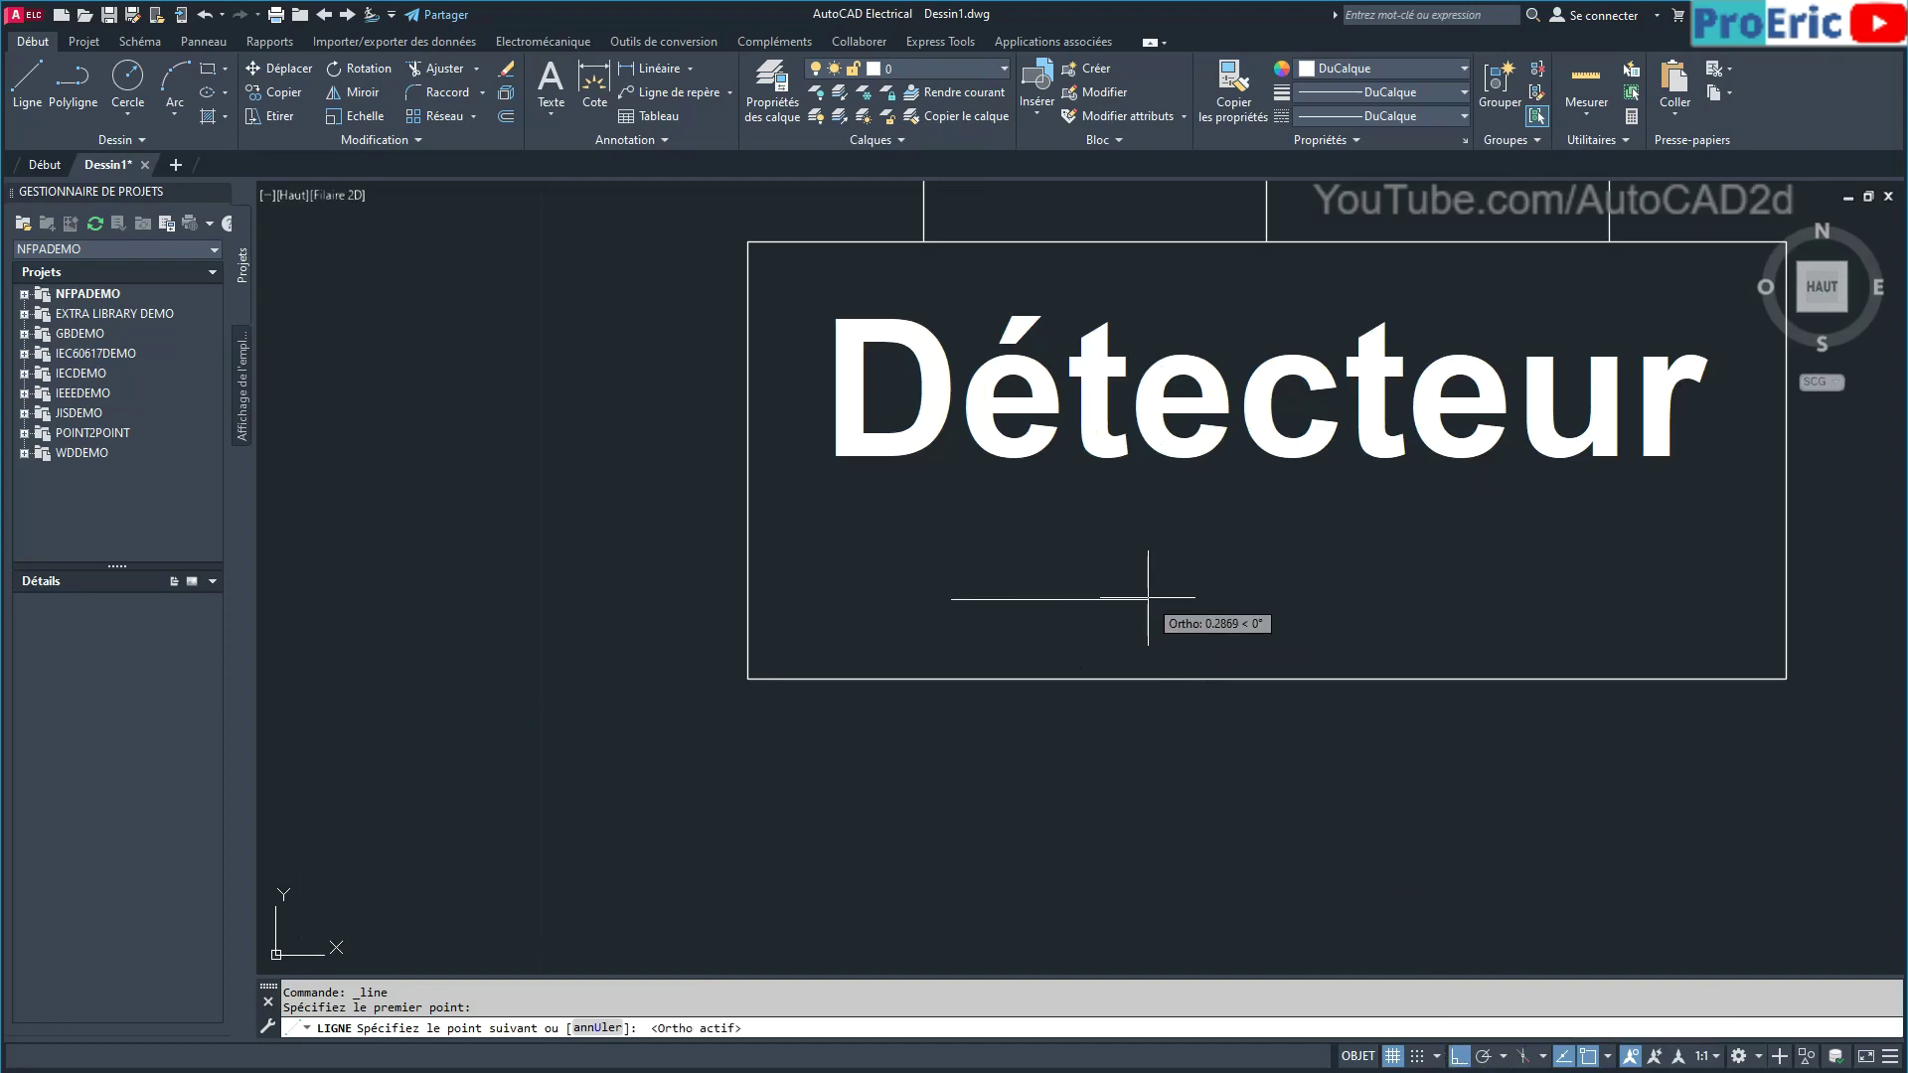
key(Escape)
scroll(1278, 660, down, 2)
scroll(1282, 671, down, 3)
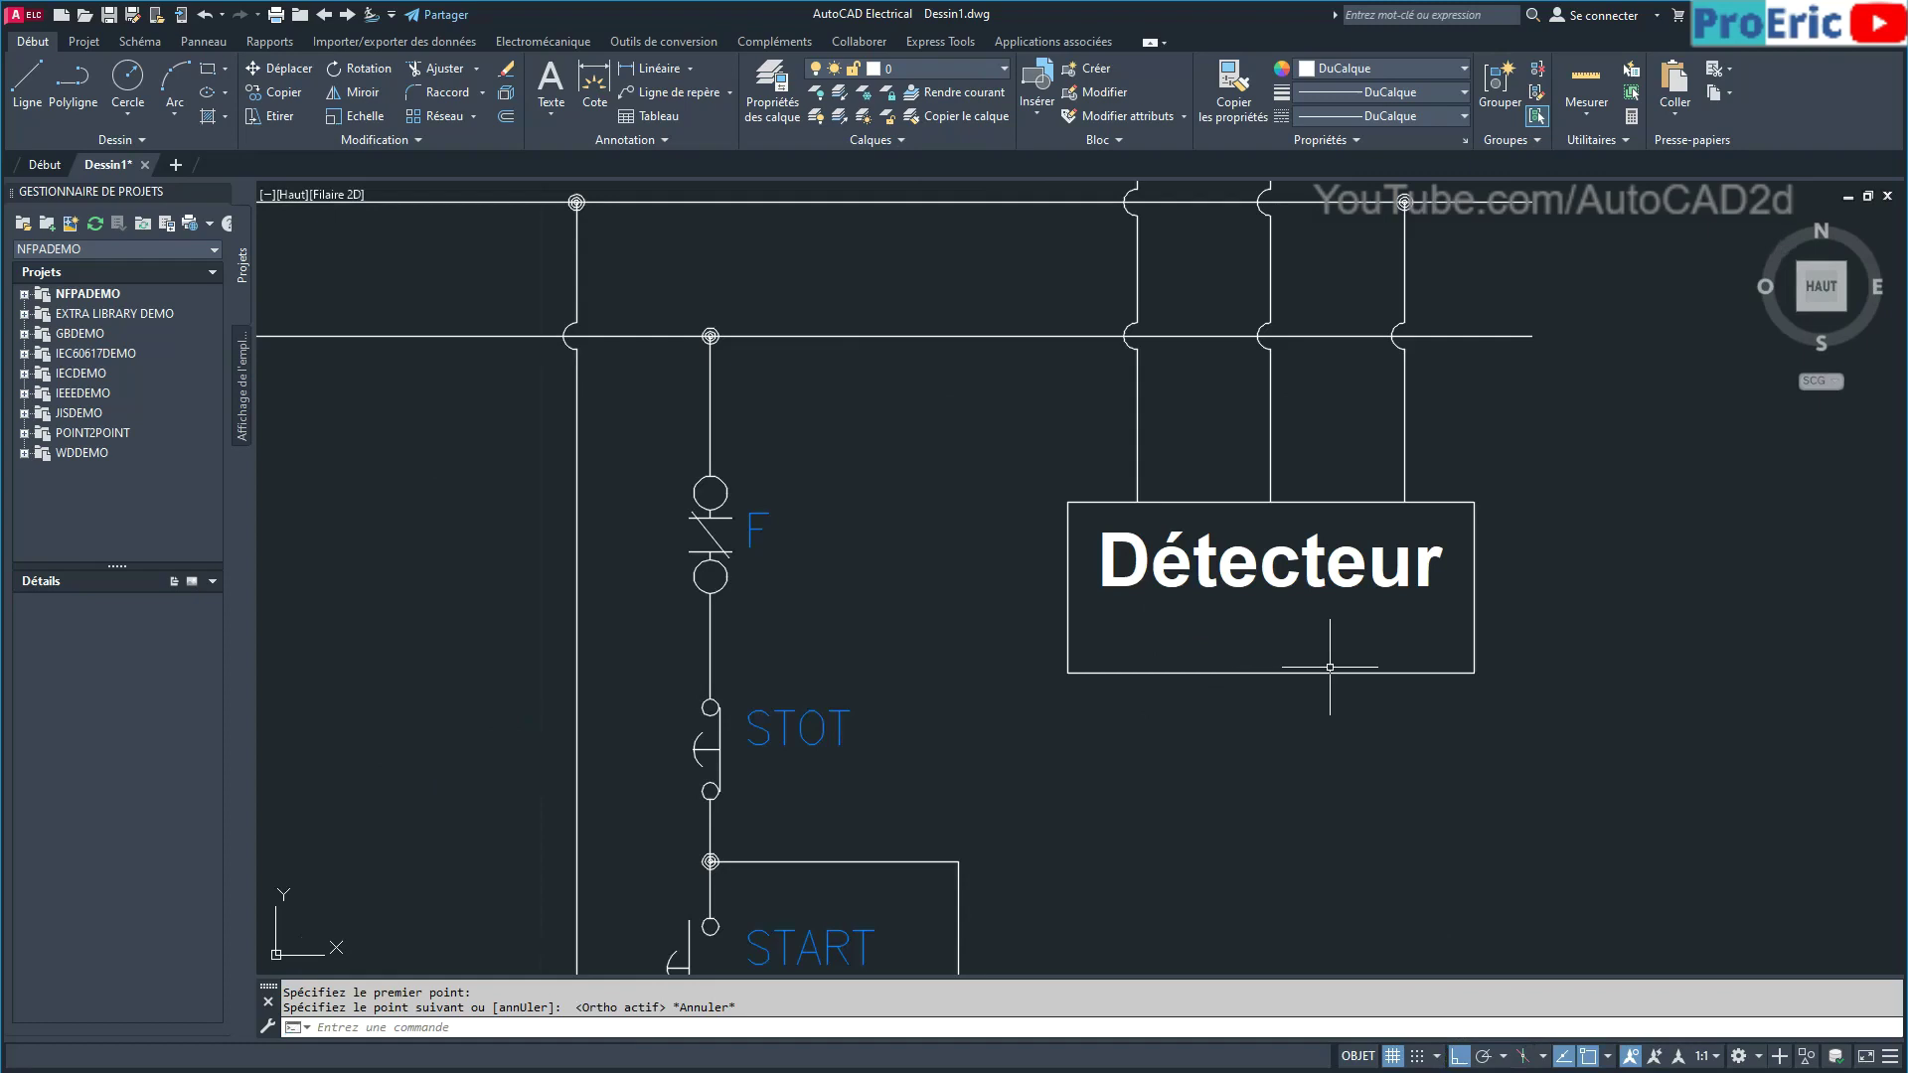
scroll(1307, 709, down, 2)
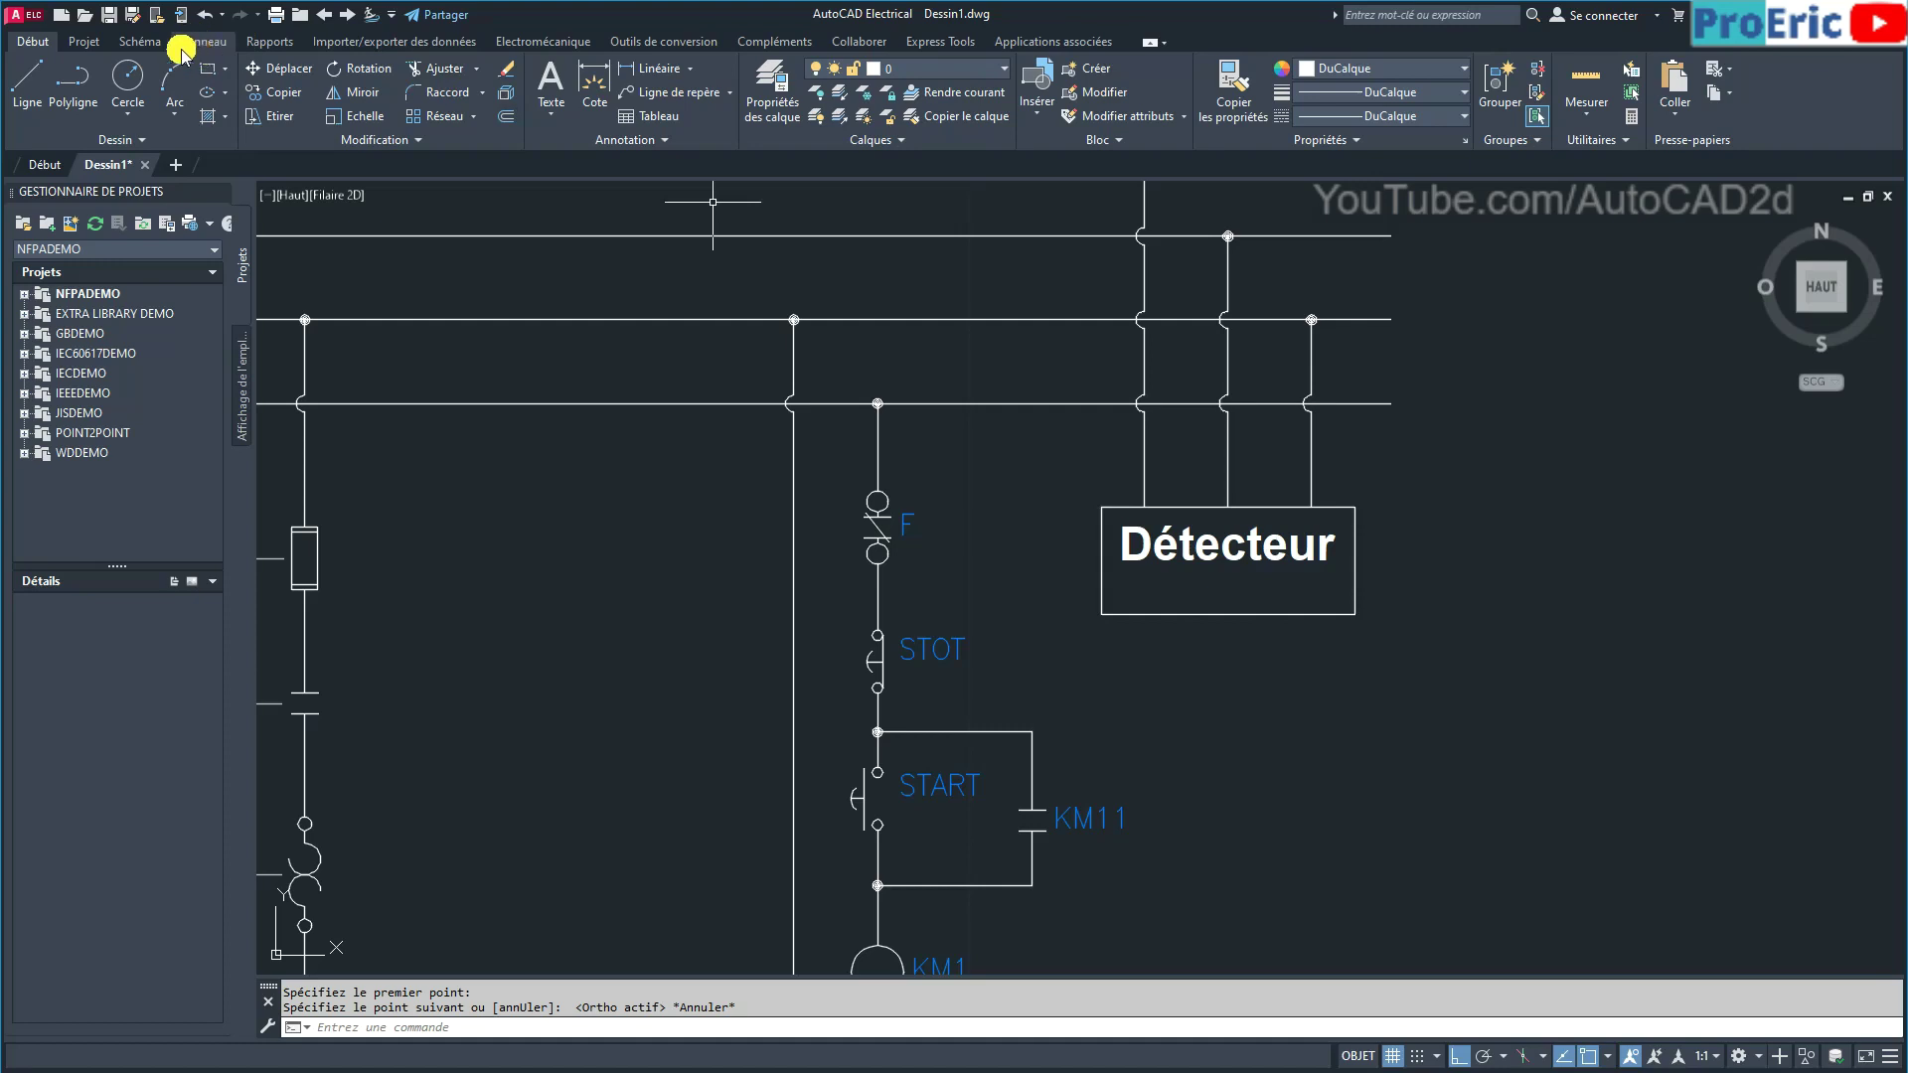
Try a 2-wire Liaisons multiples bus from another bus at the Détecteur box, then cancel it.
click(139, 42)
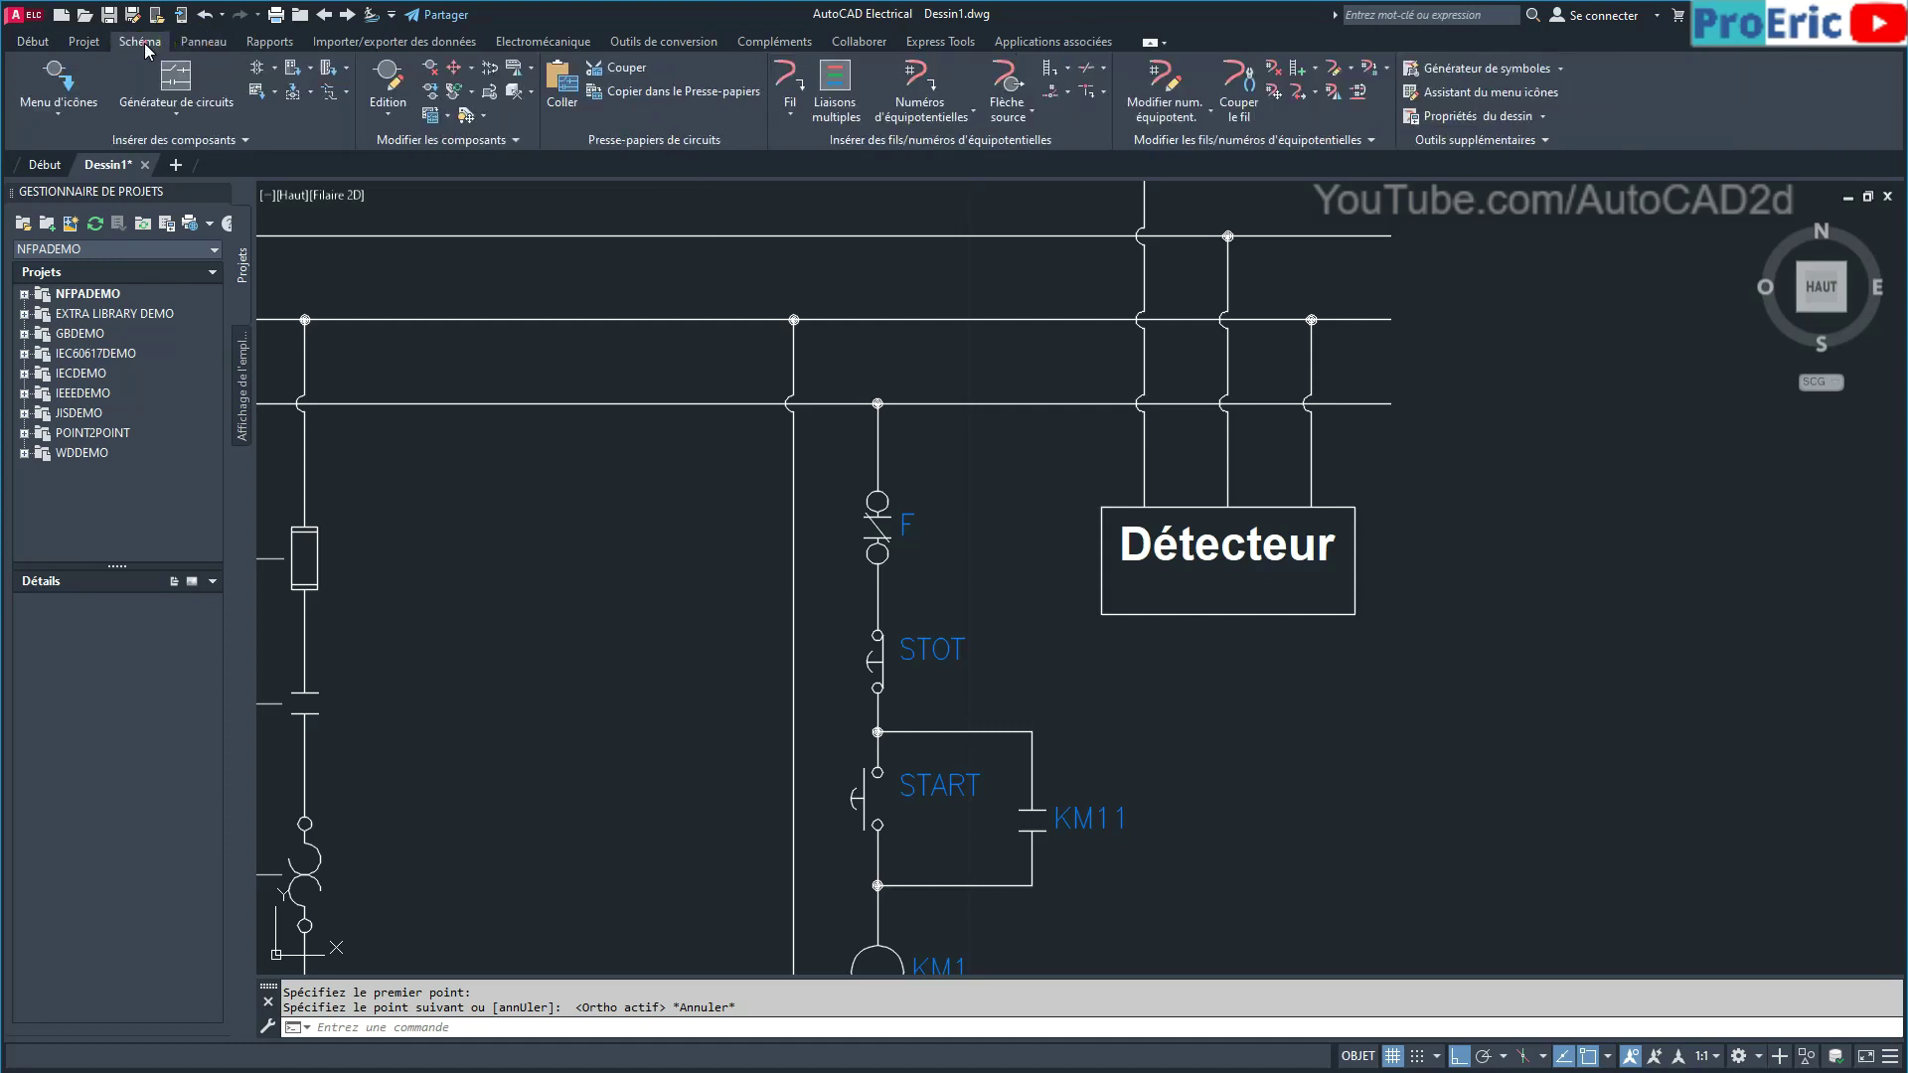
click(833, 94)
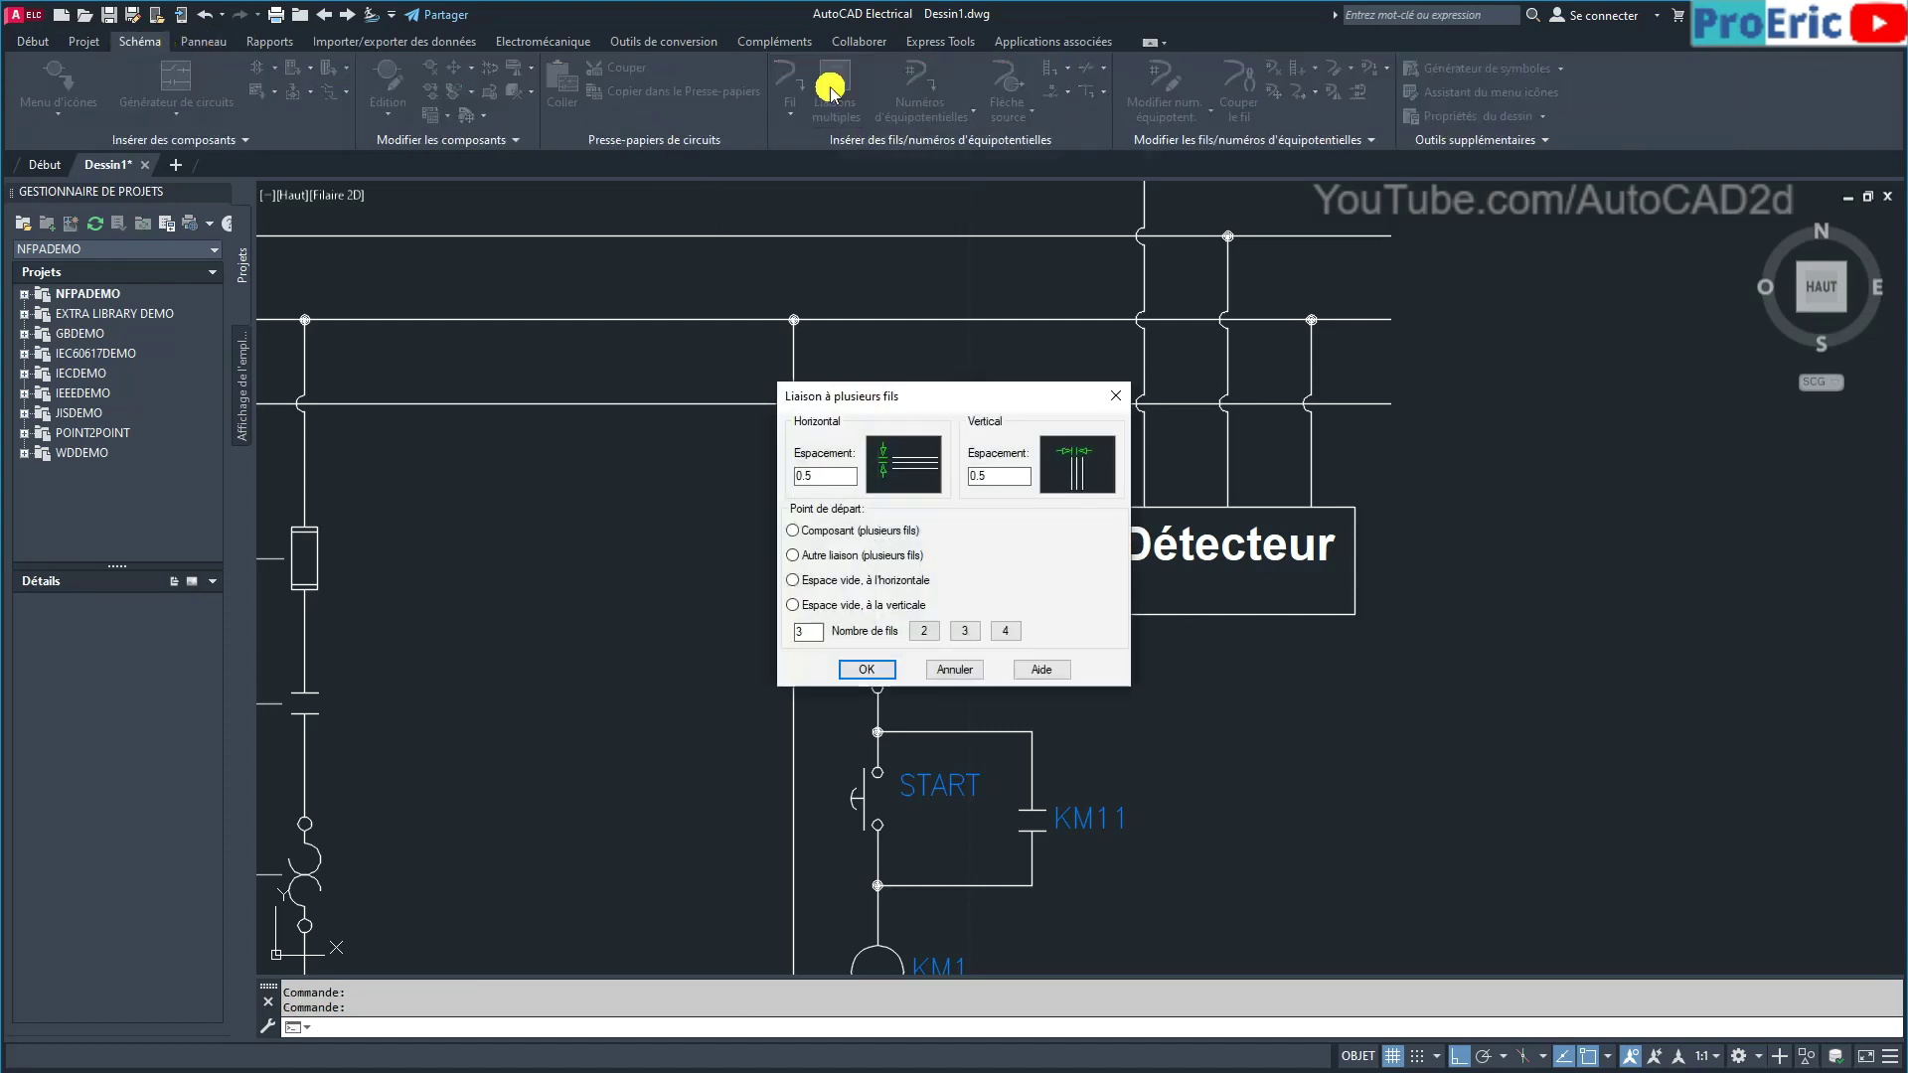
click(793, 559)
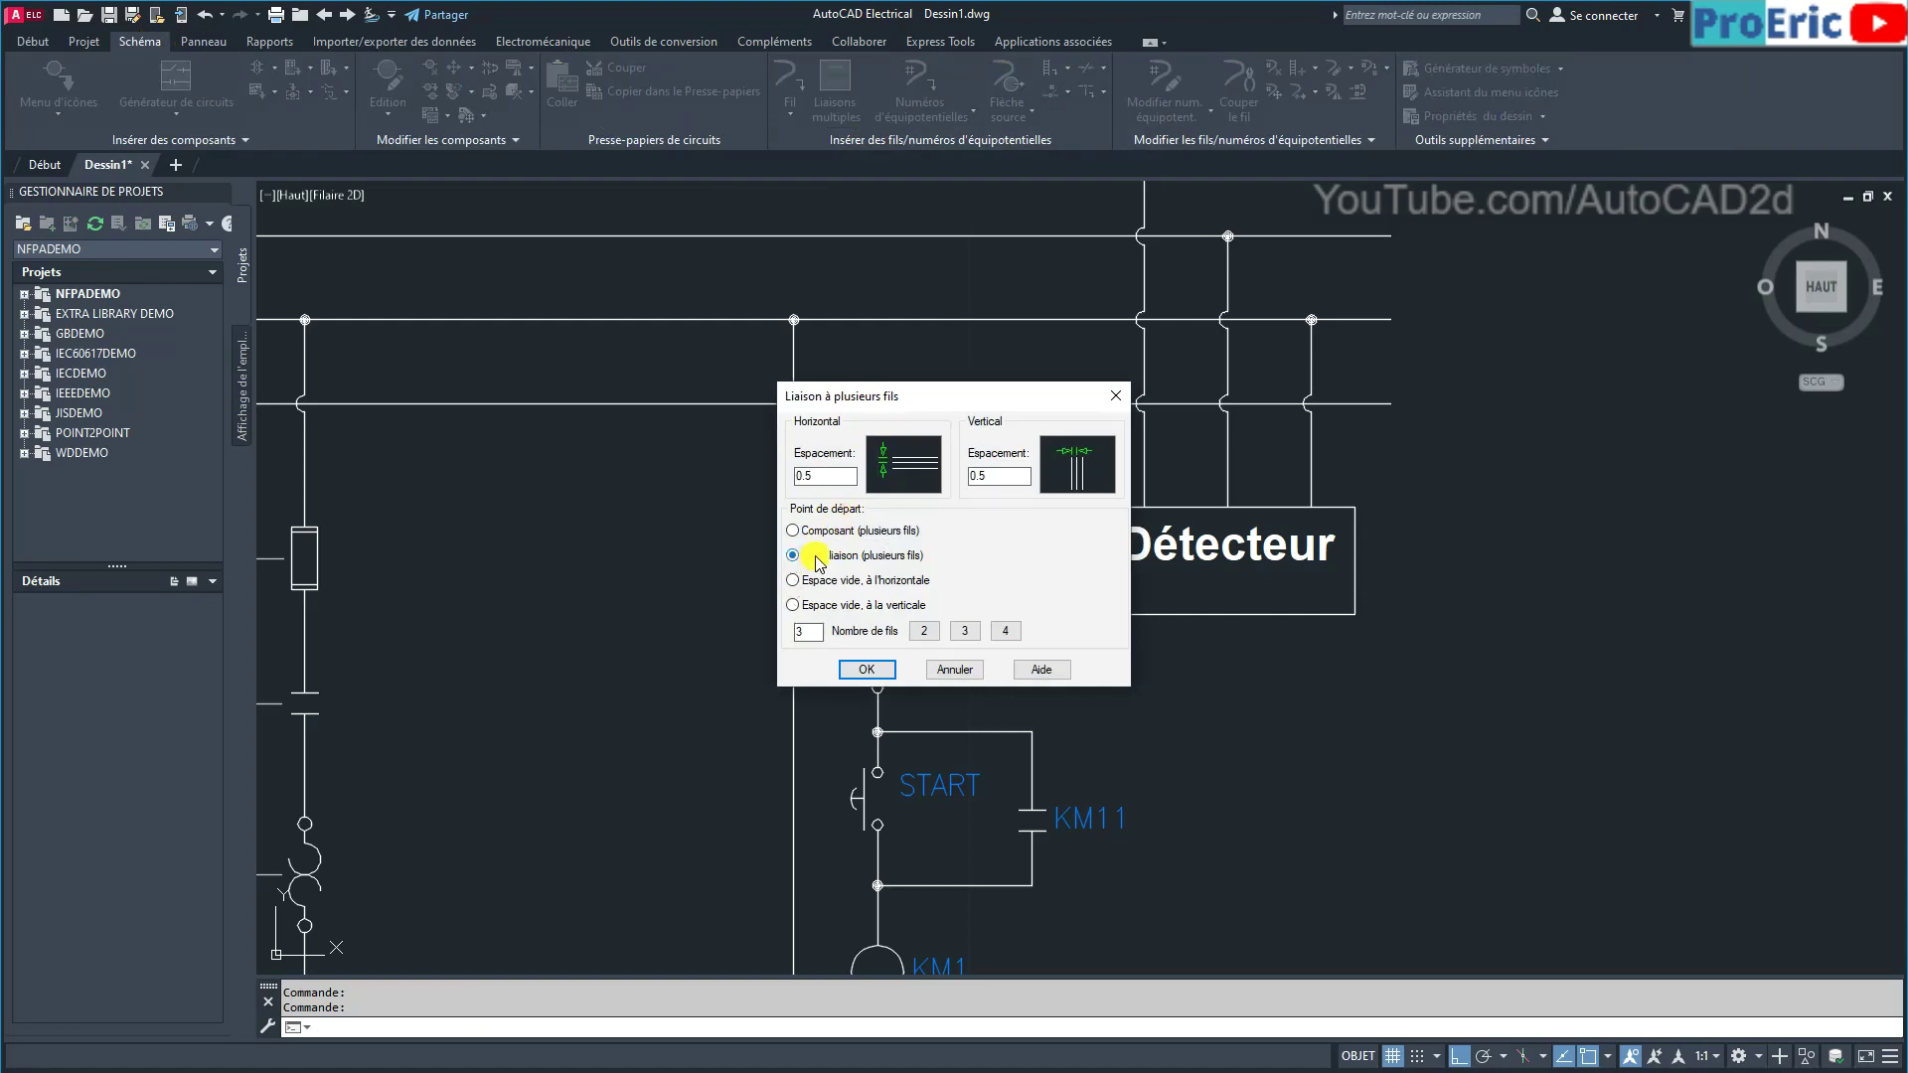
click(925, 632)
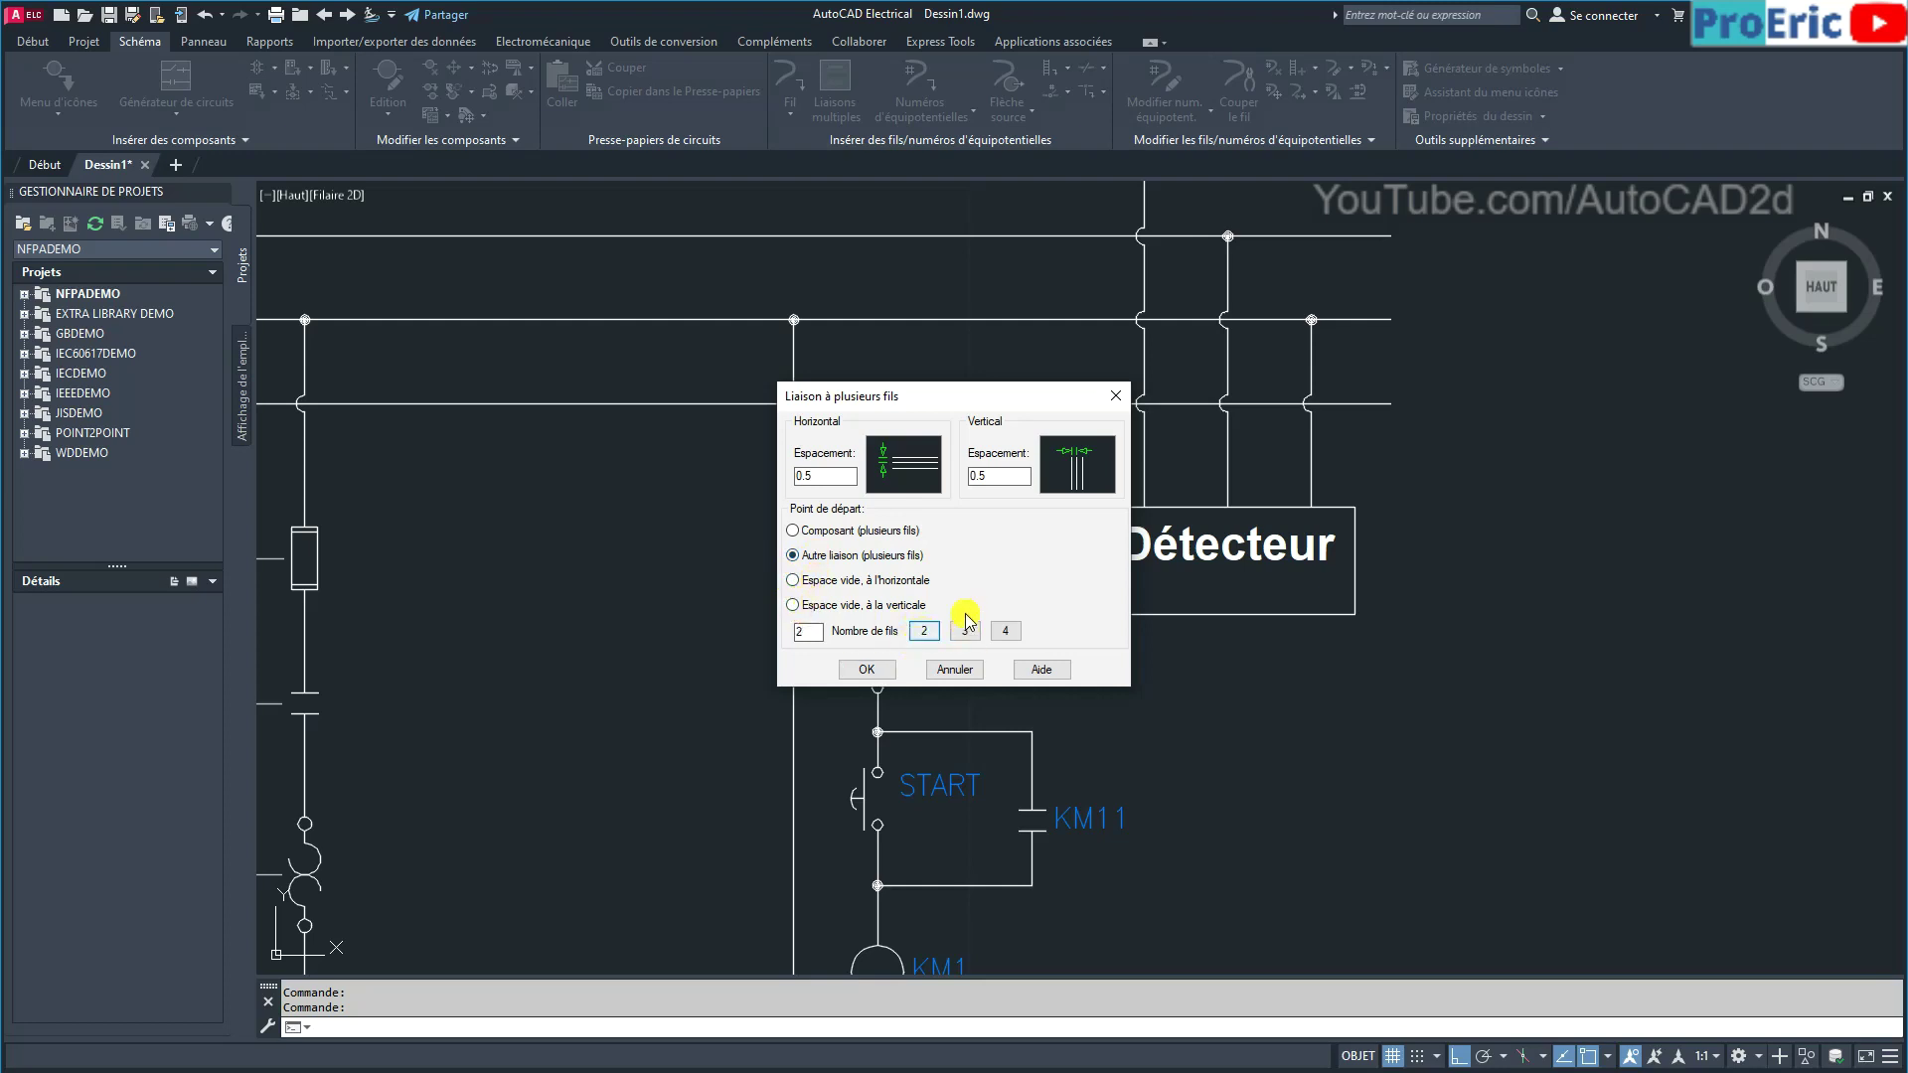
click(857, 672)
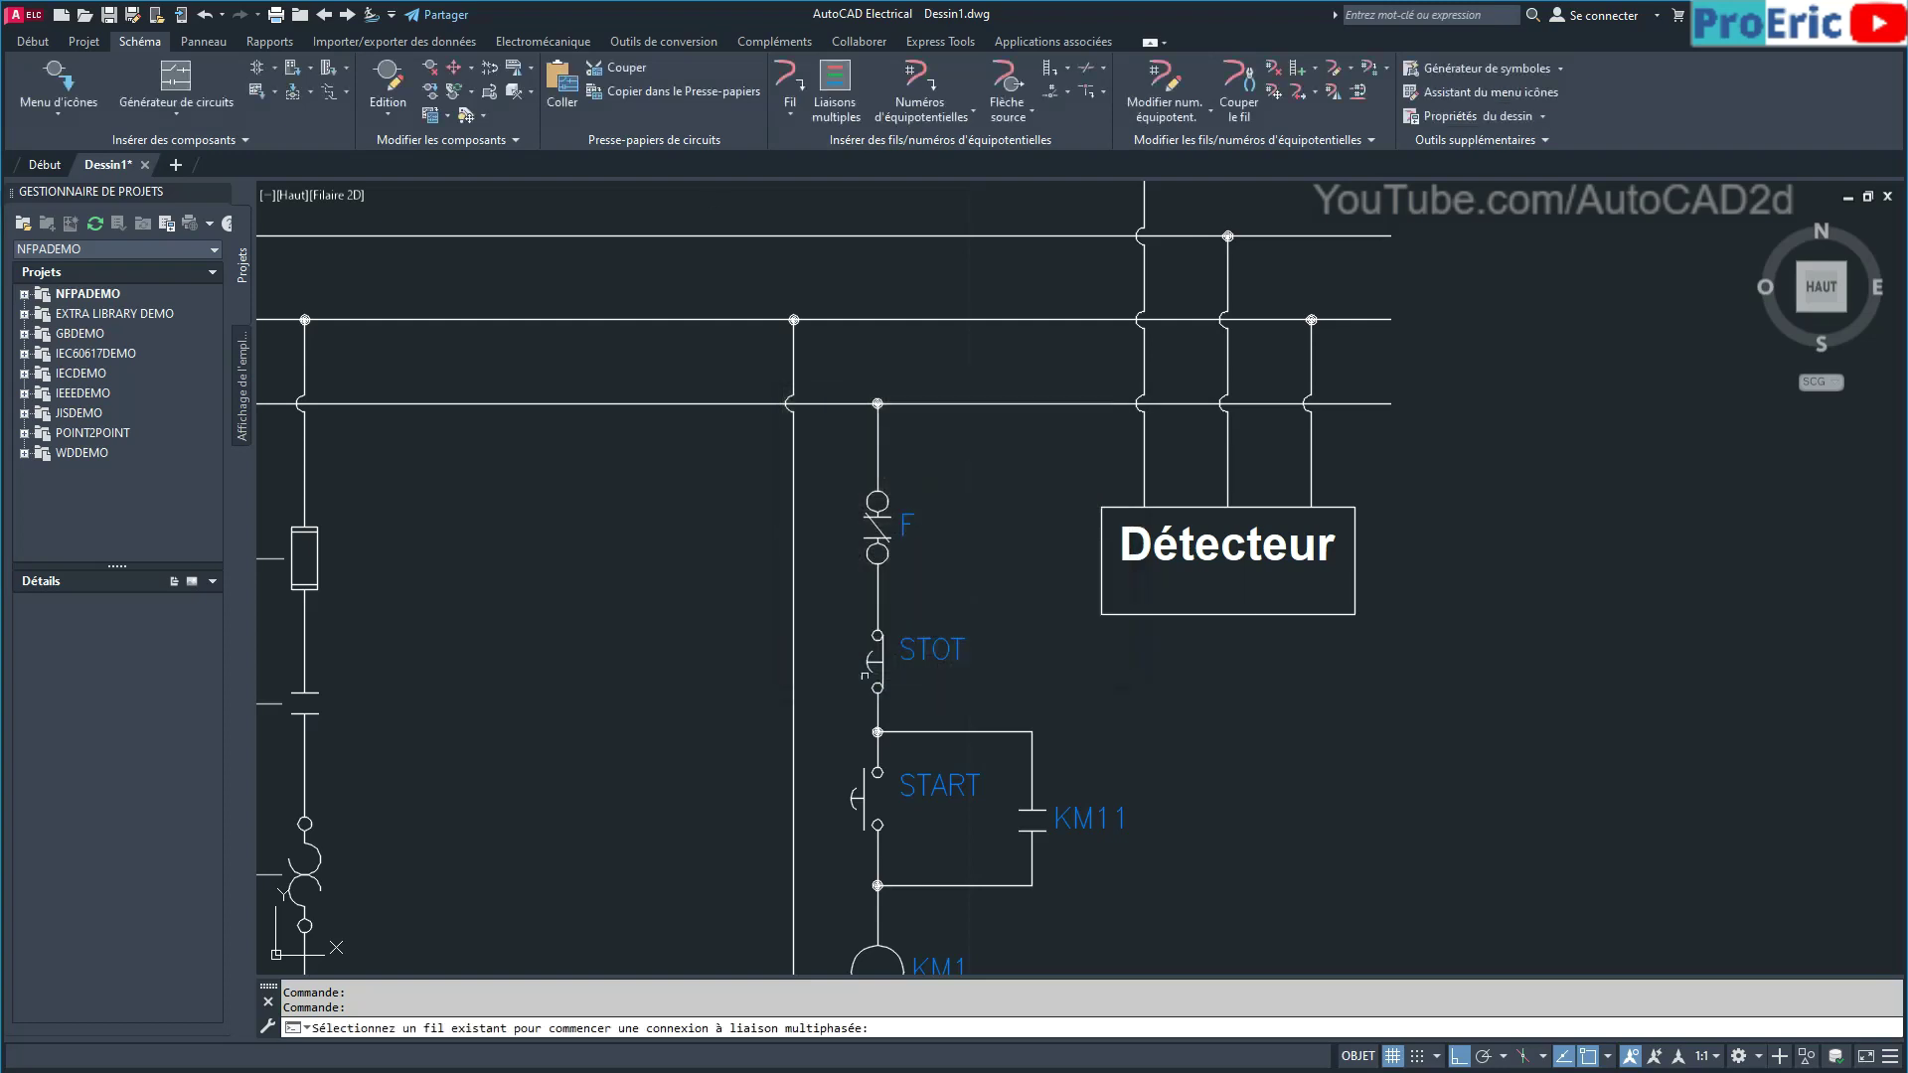
click(1238, 614)
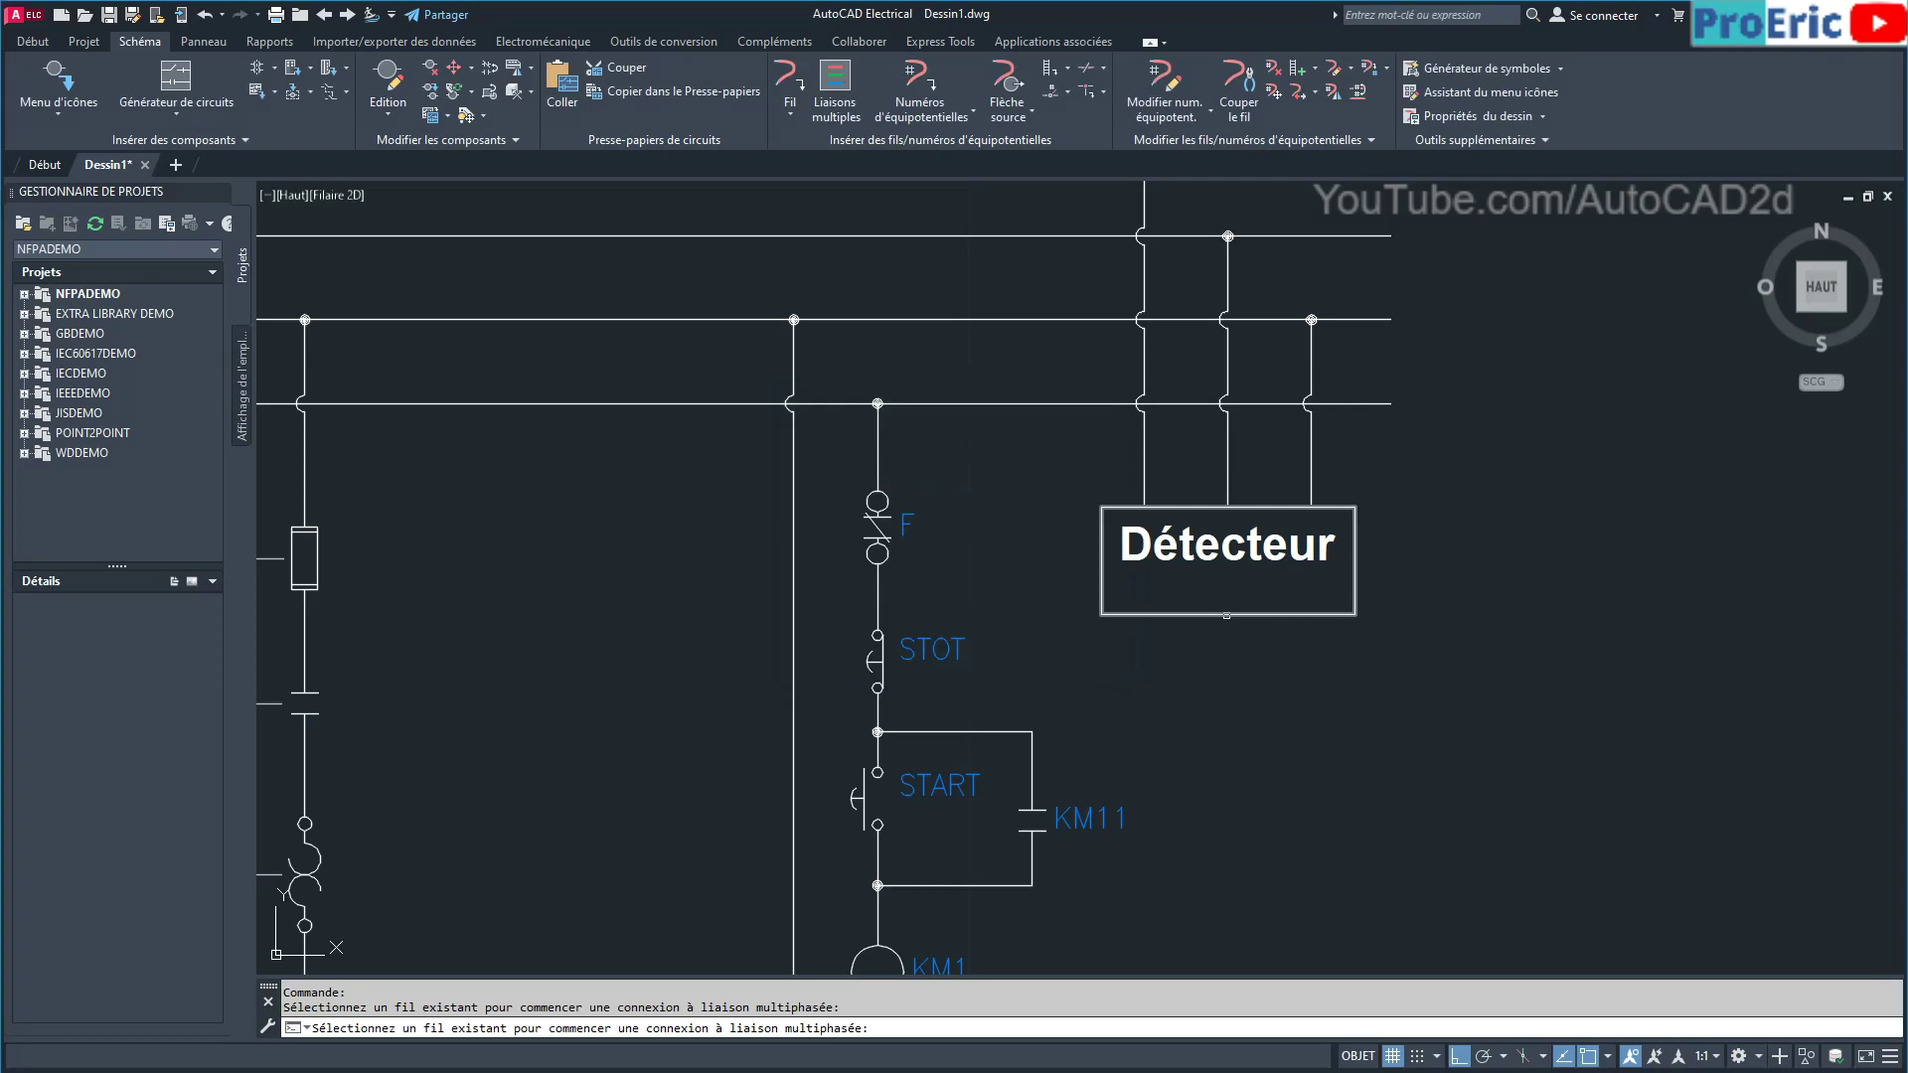
key(Return)
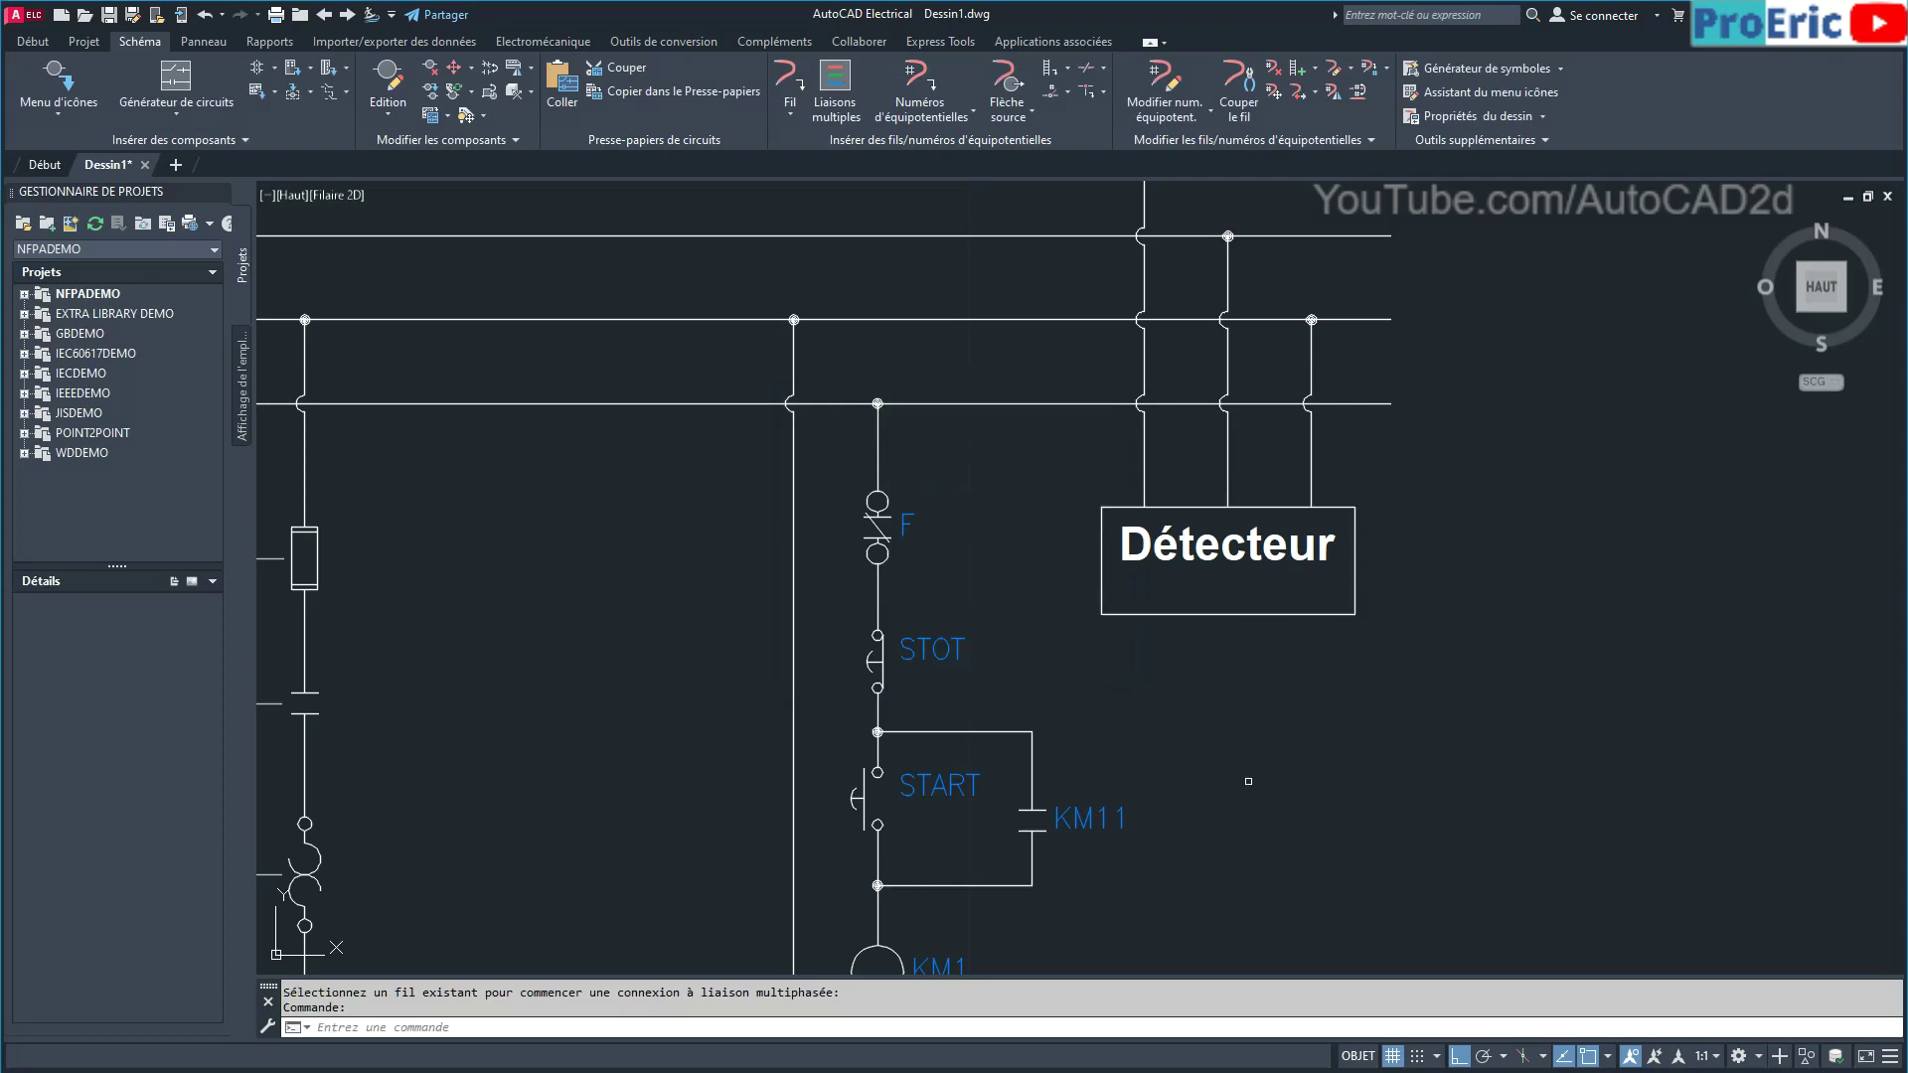
Draw two vertical wires down from the Détecteur box's bottom edge using Espace vide à la verticale.
click(835, 84)
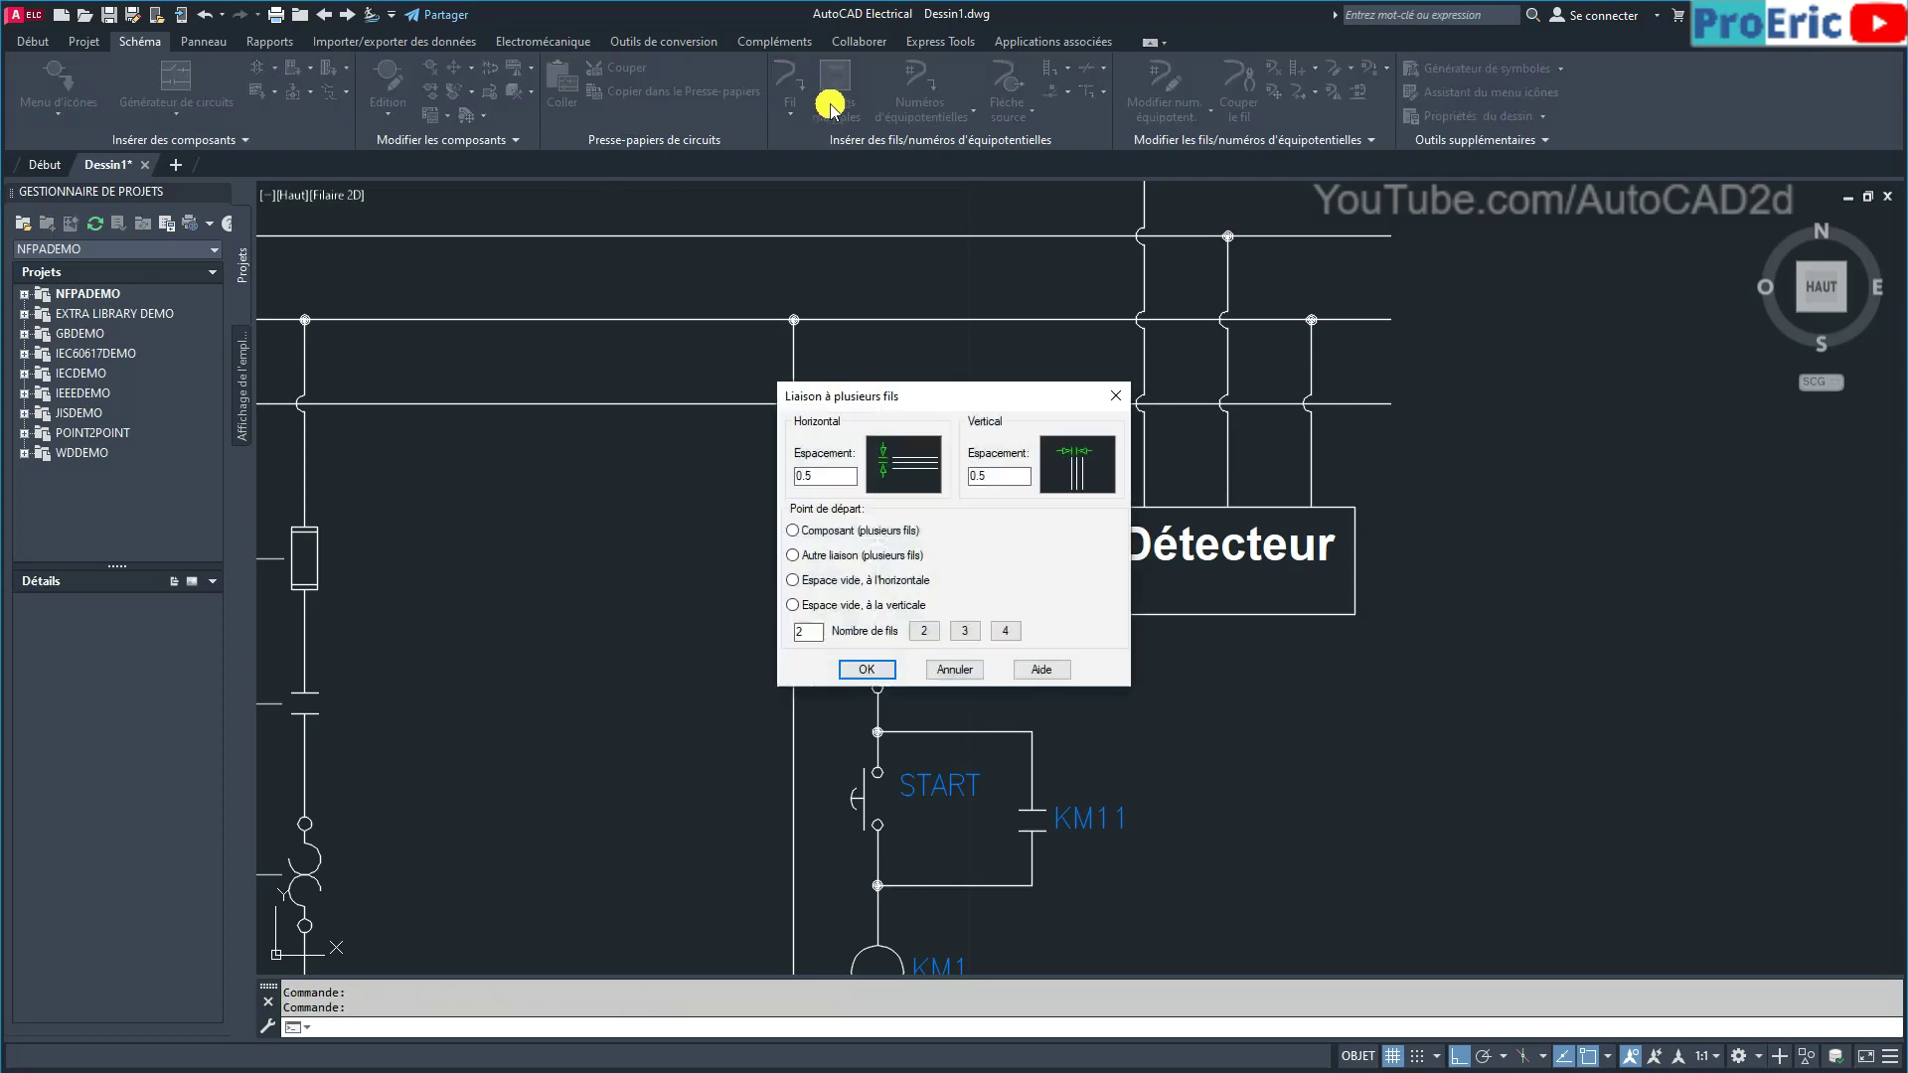
click(795, 608)
click(875, 672)
click(1227, 615)
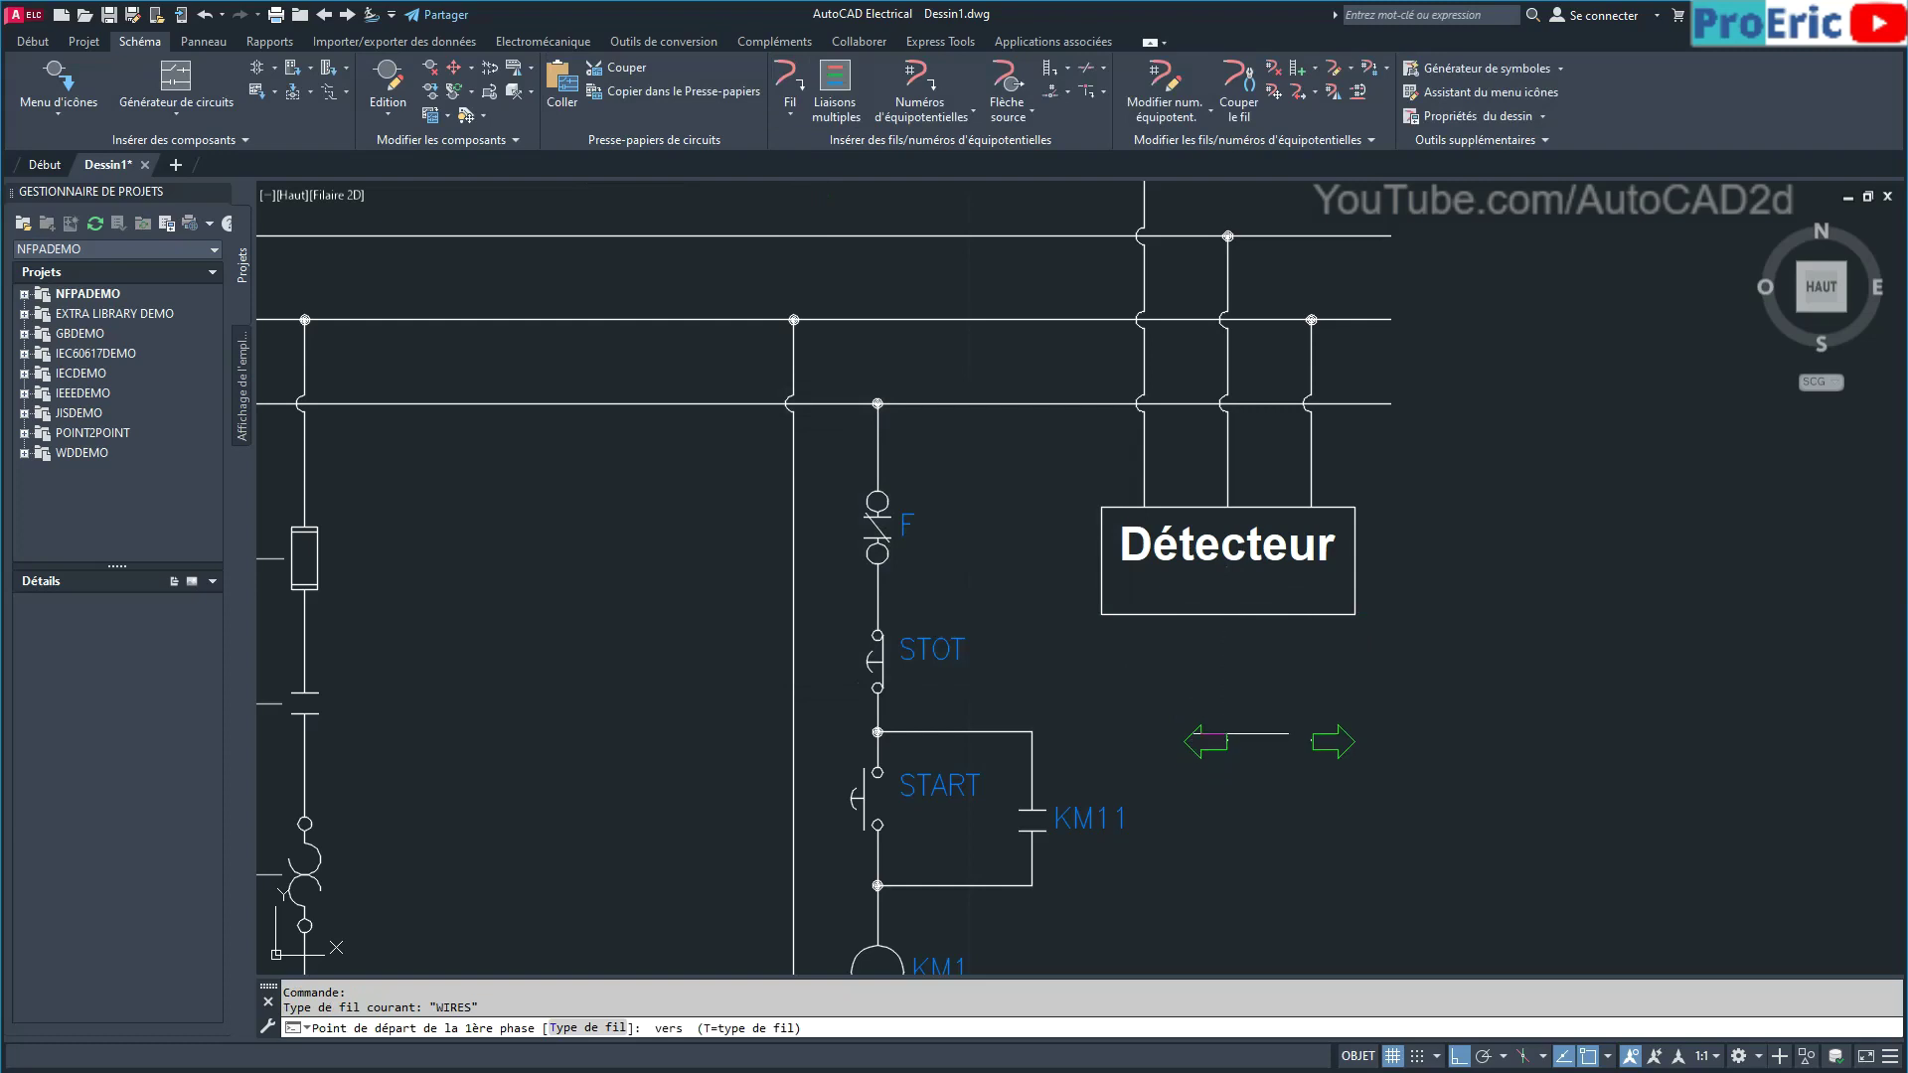
click(1293, 733)
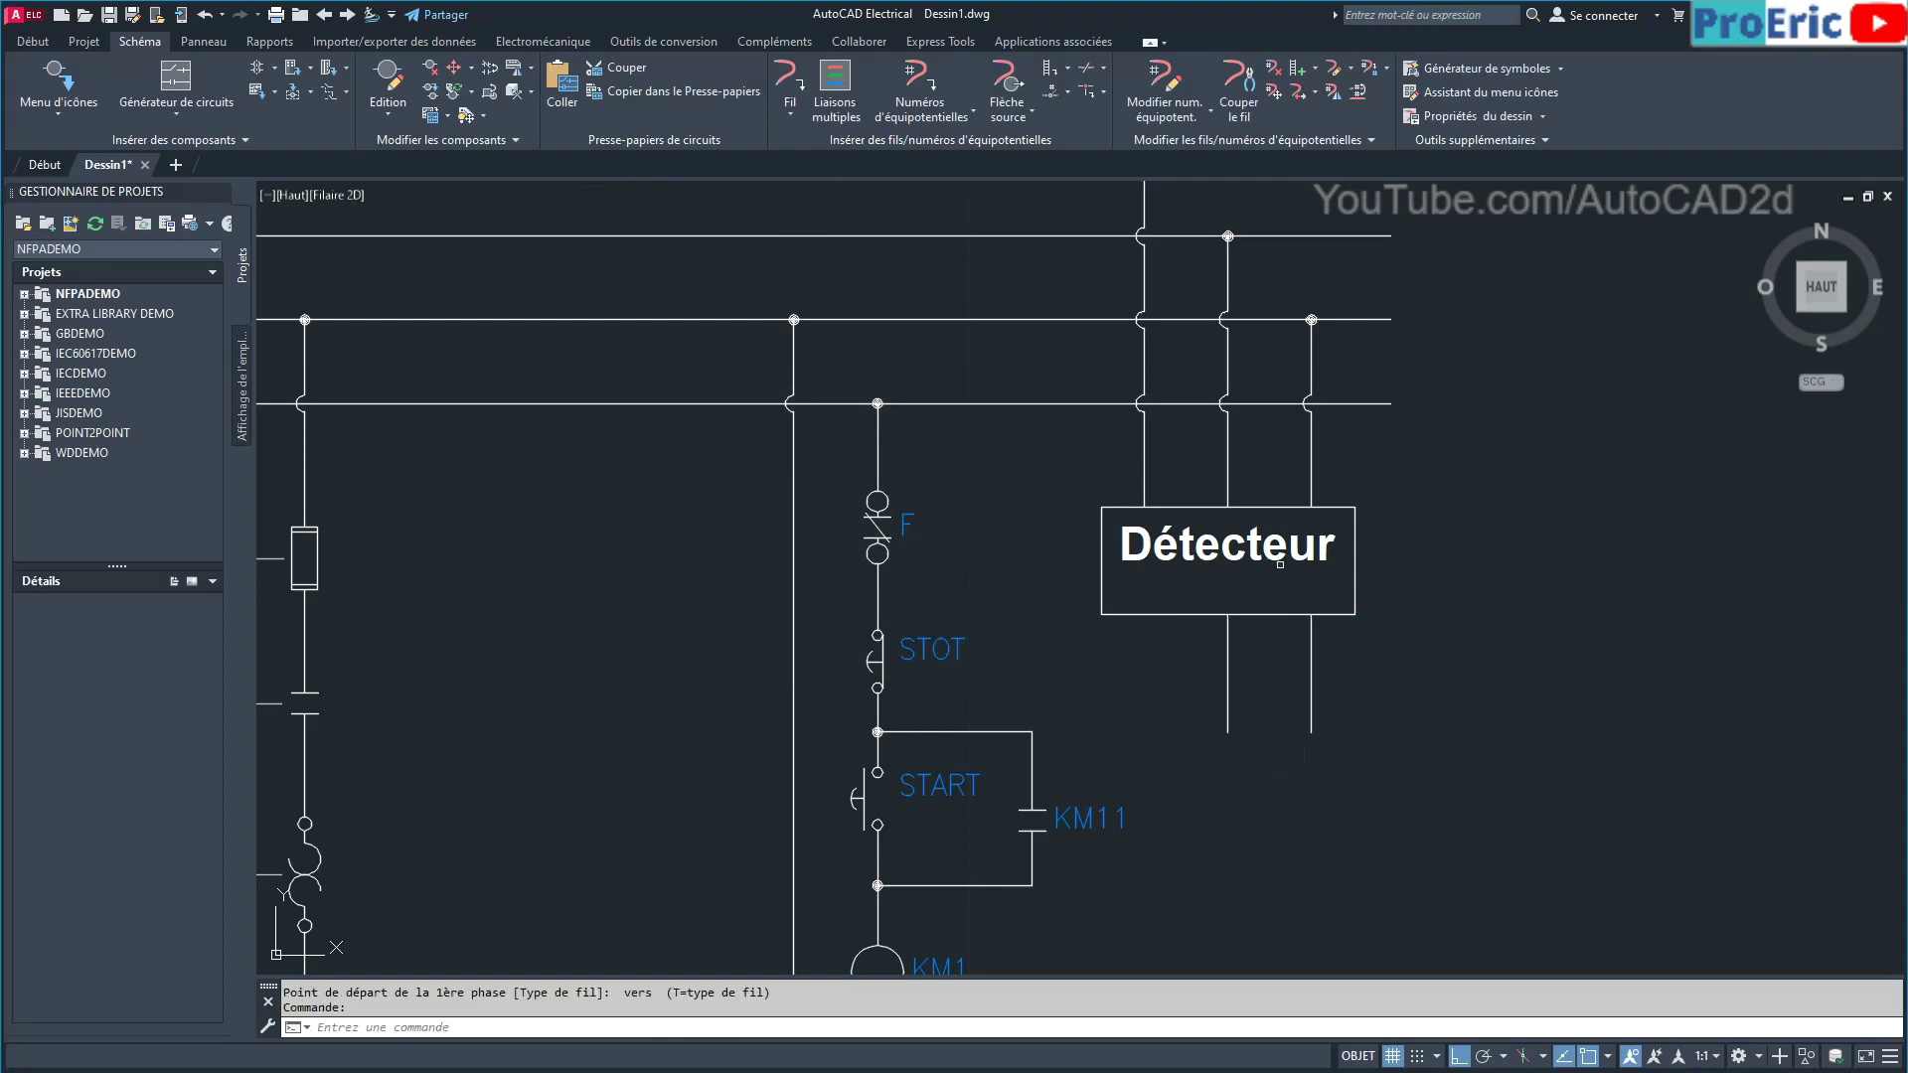
scroll(1292, 576, up, 4)
middle_drag(1244, 652, 962, 607)
scroll(963, 607, up, 2)
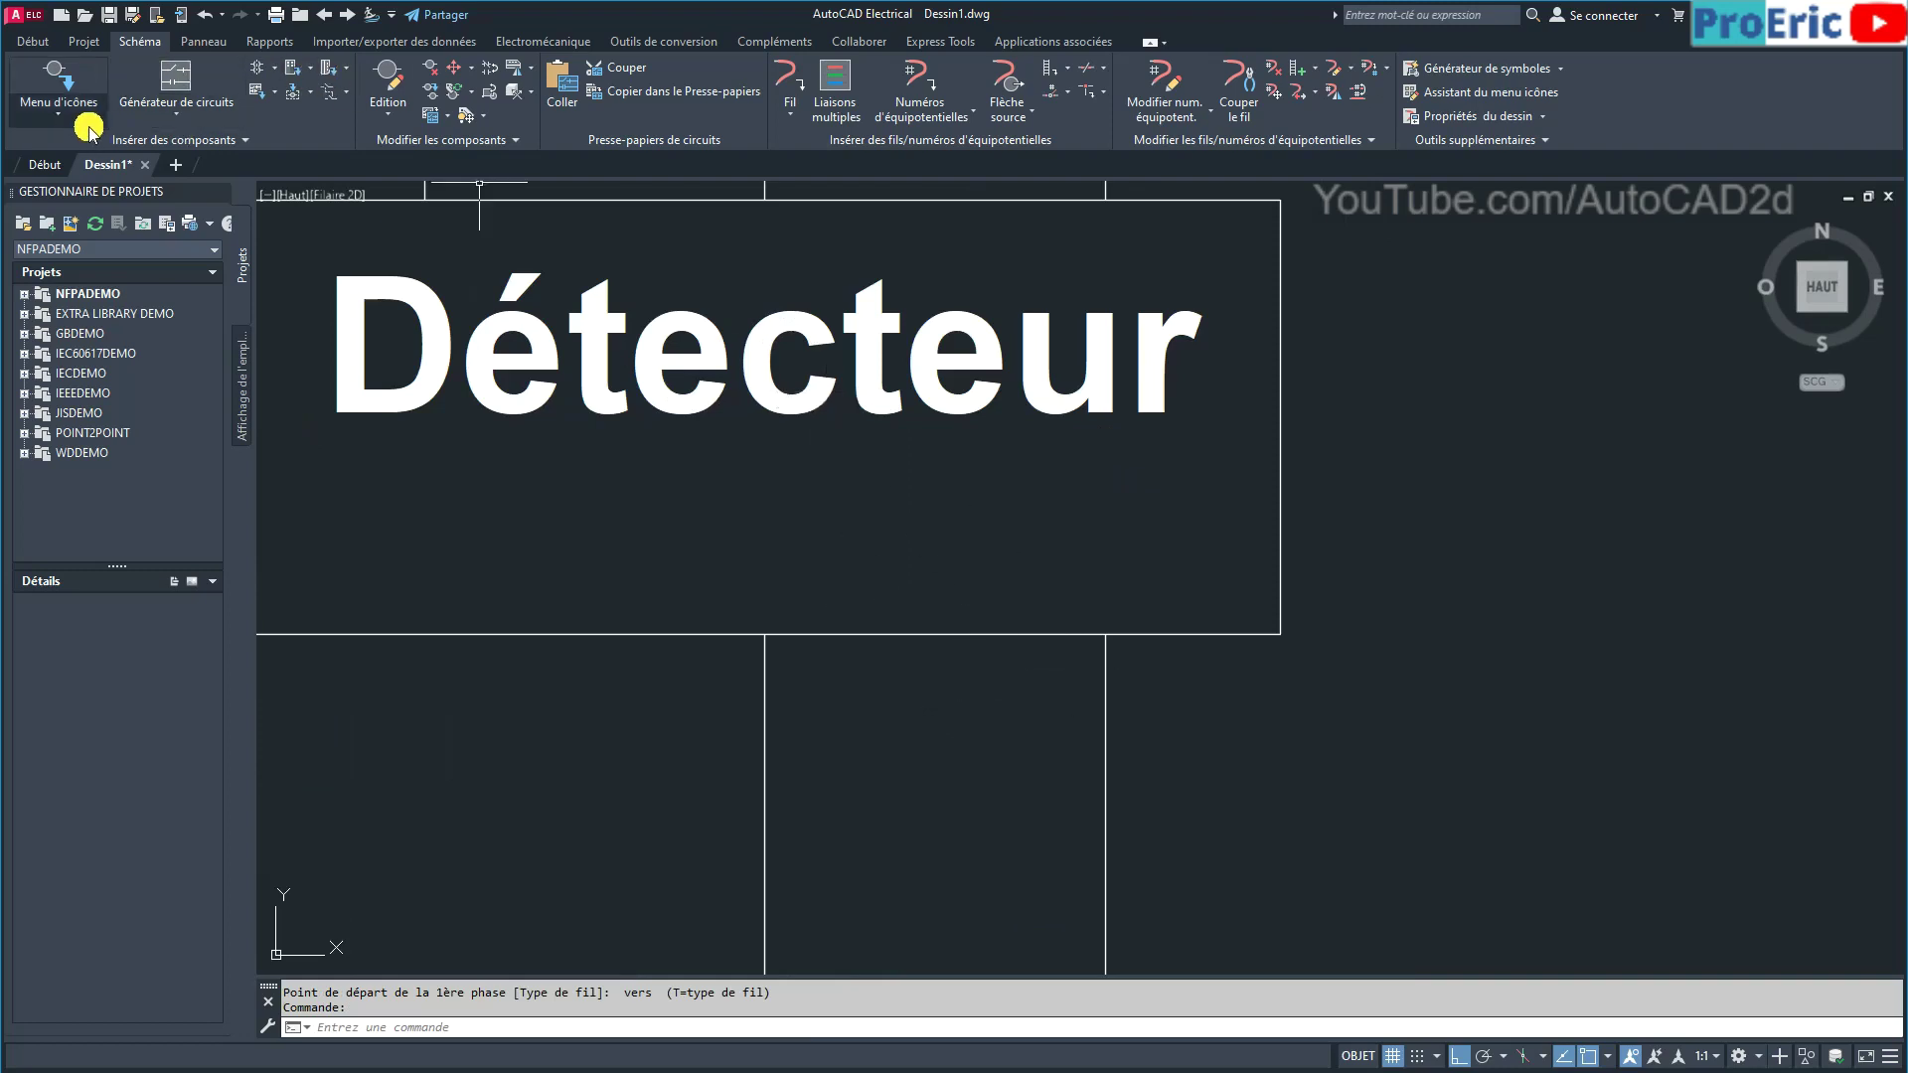
Draw a rectangular loop line joining the left and right wires inside the box.
click(32, 41)
click(28, 80)
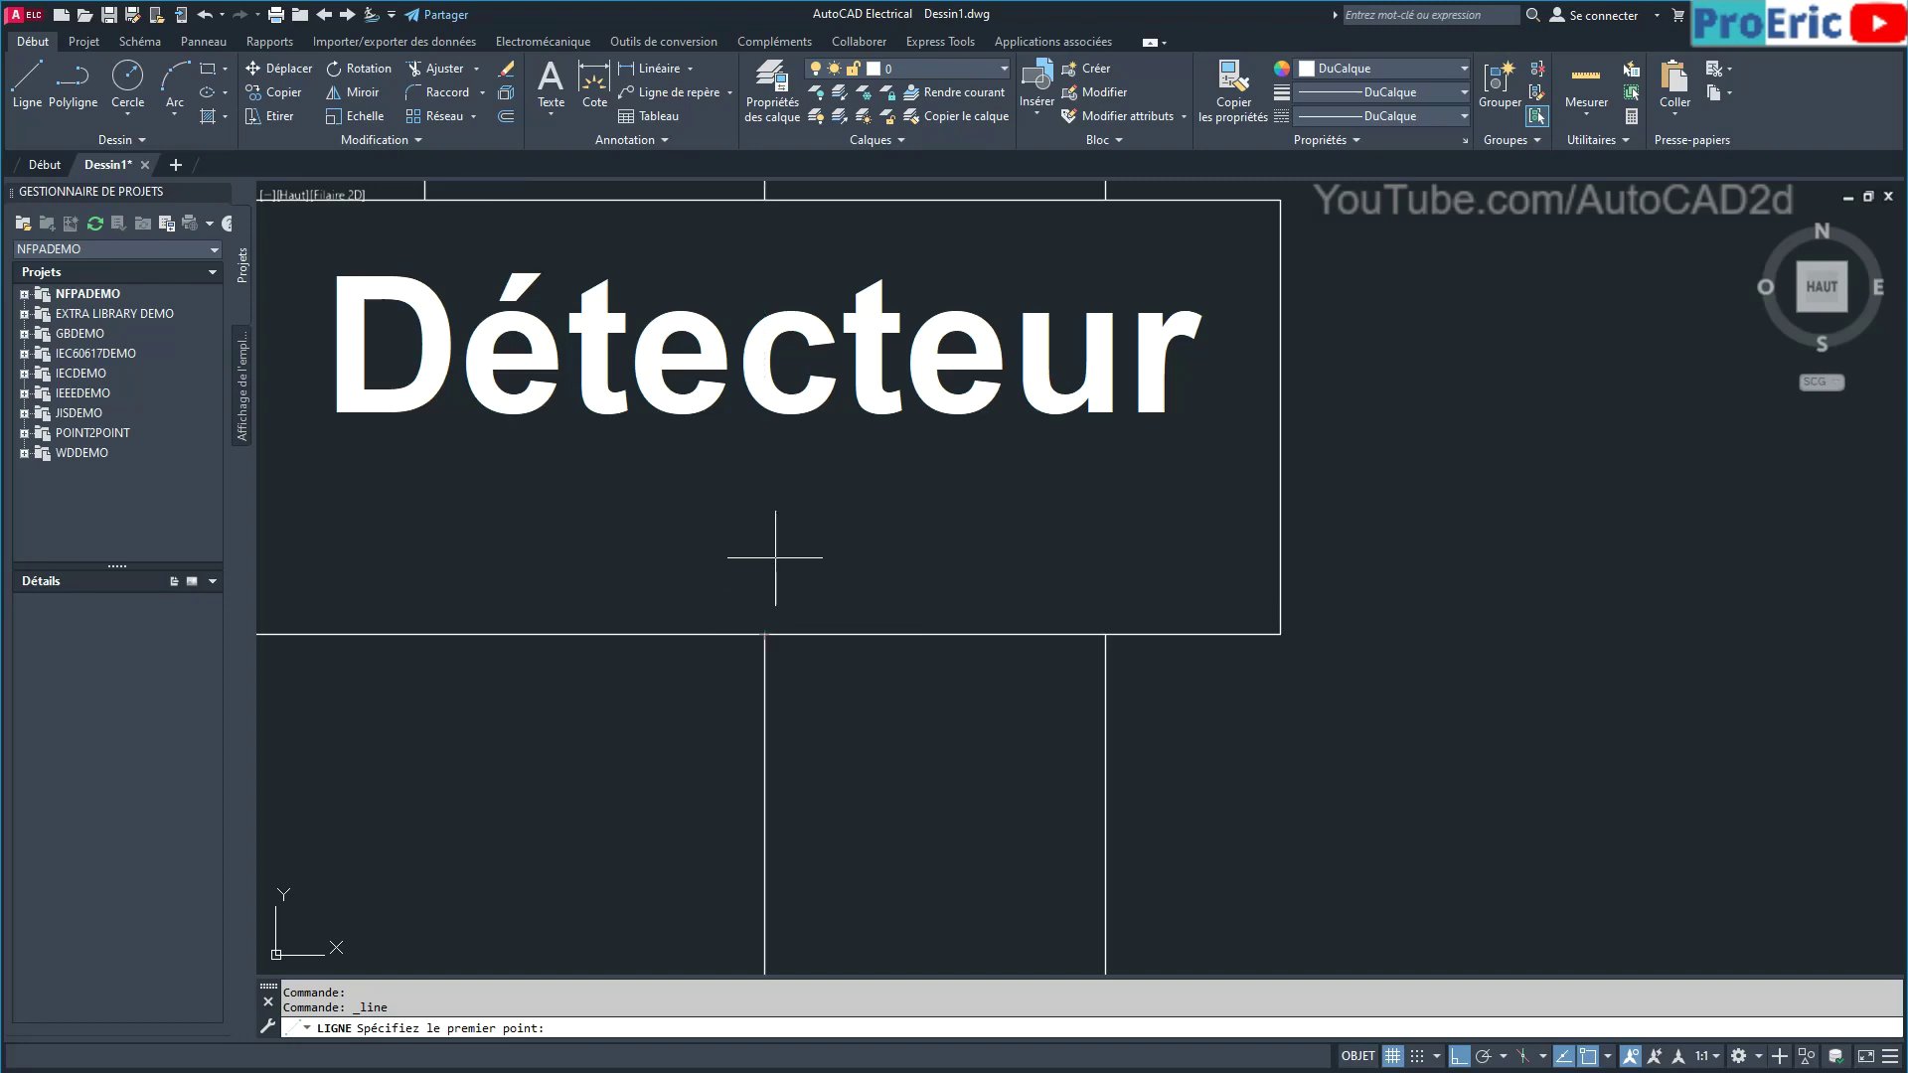
click(764, 633)
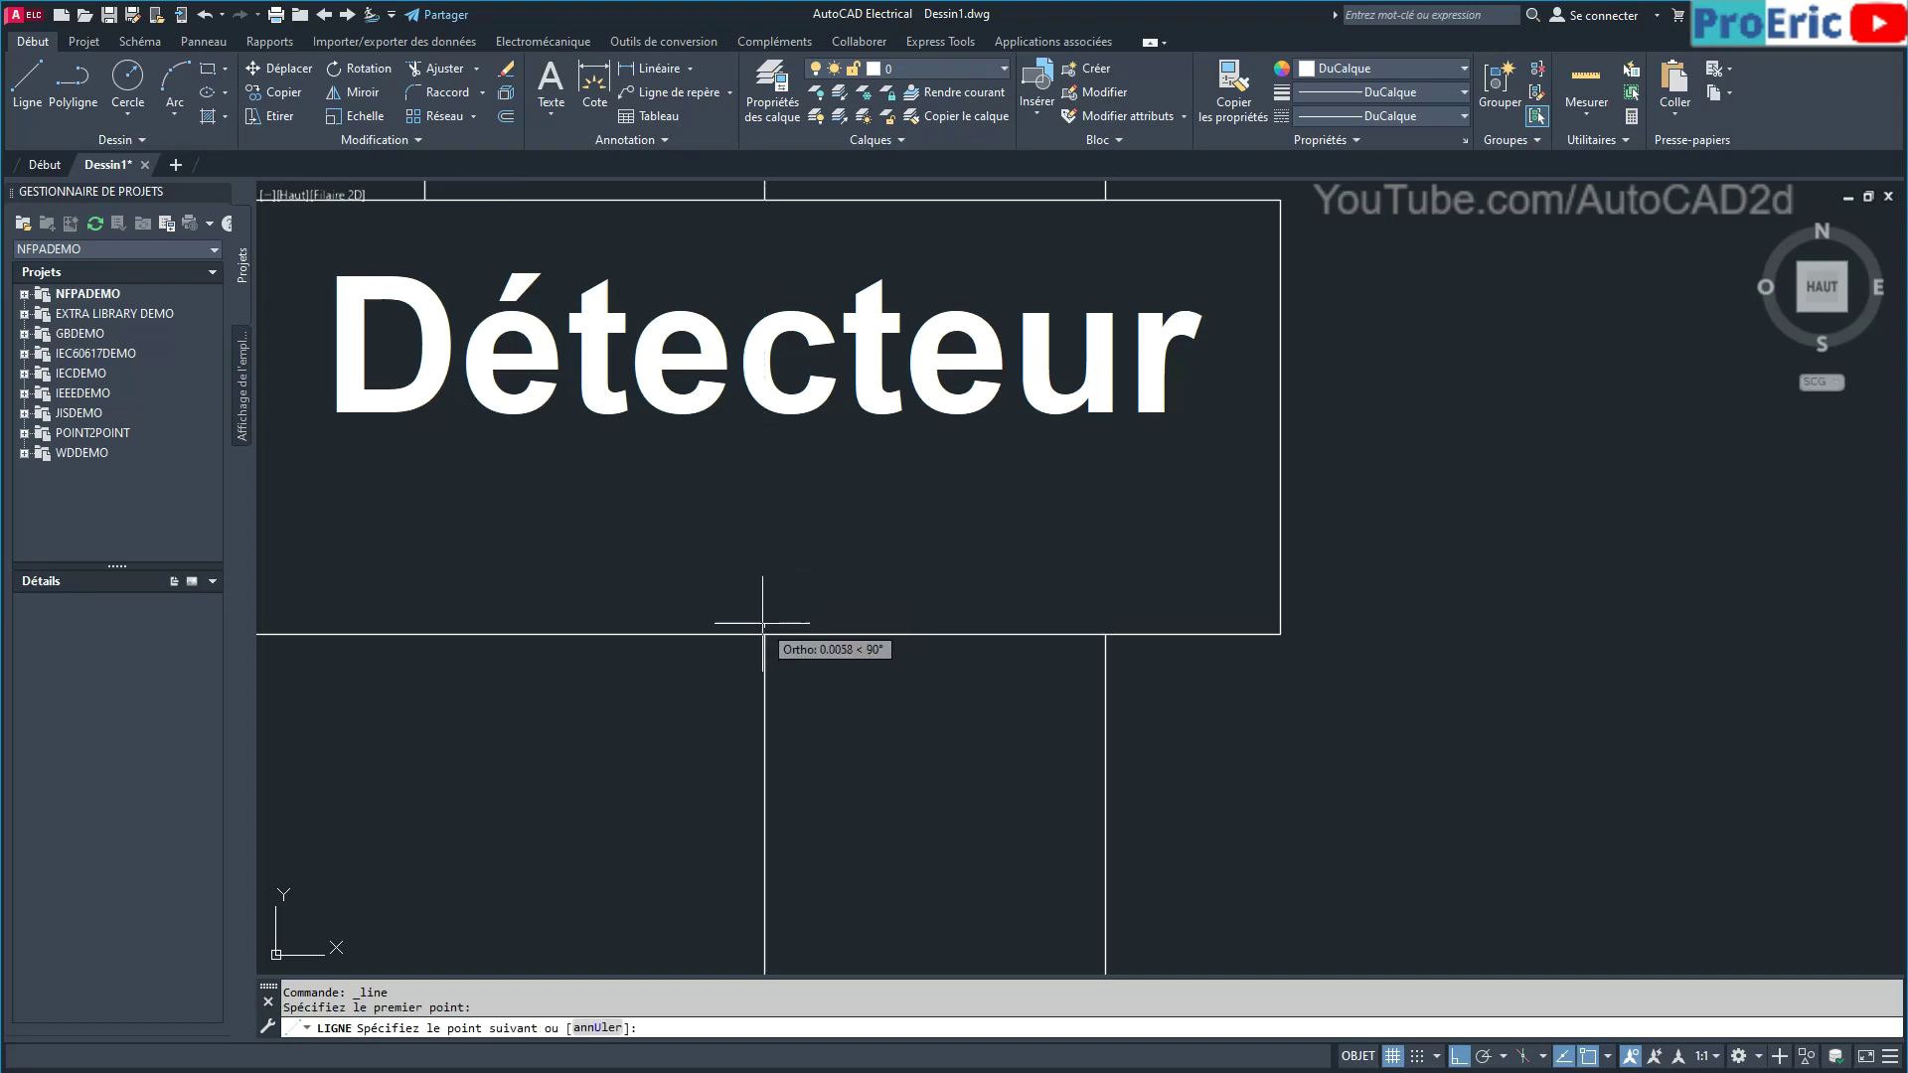
click(764, 548)
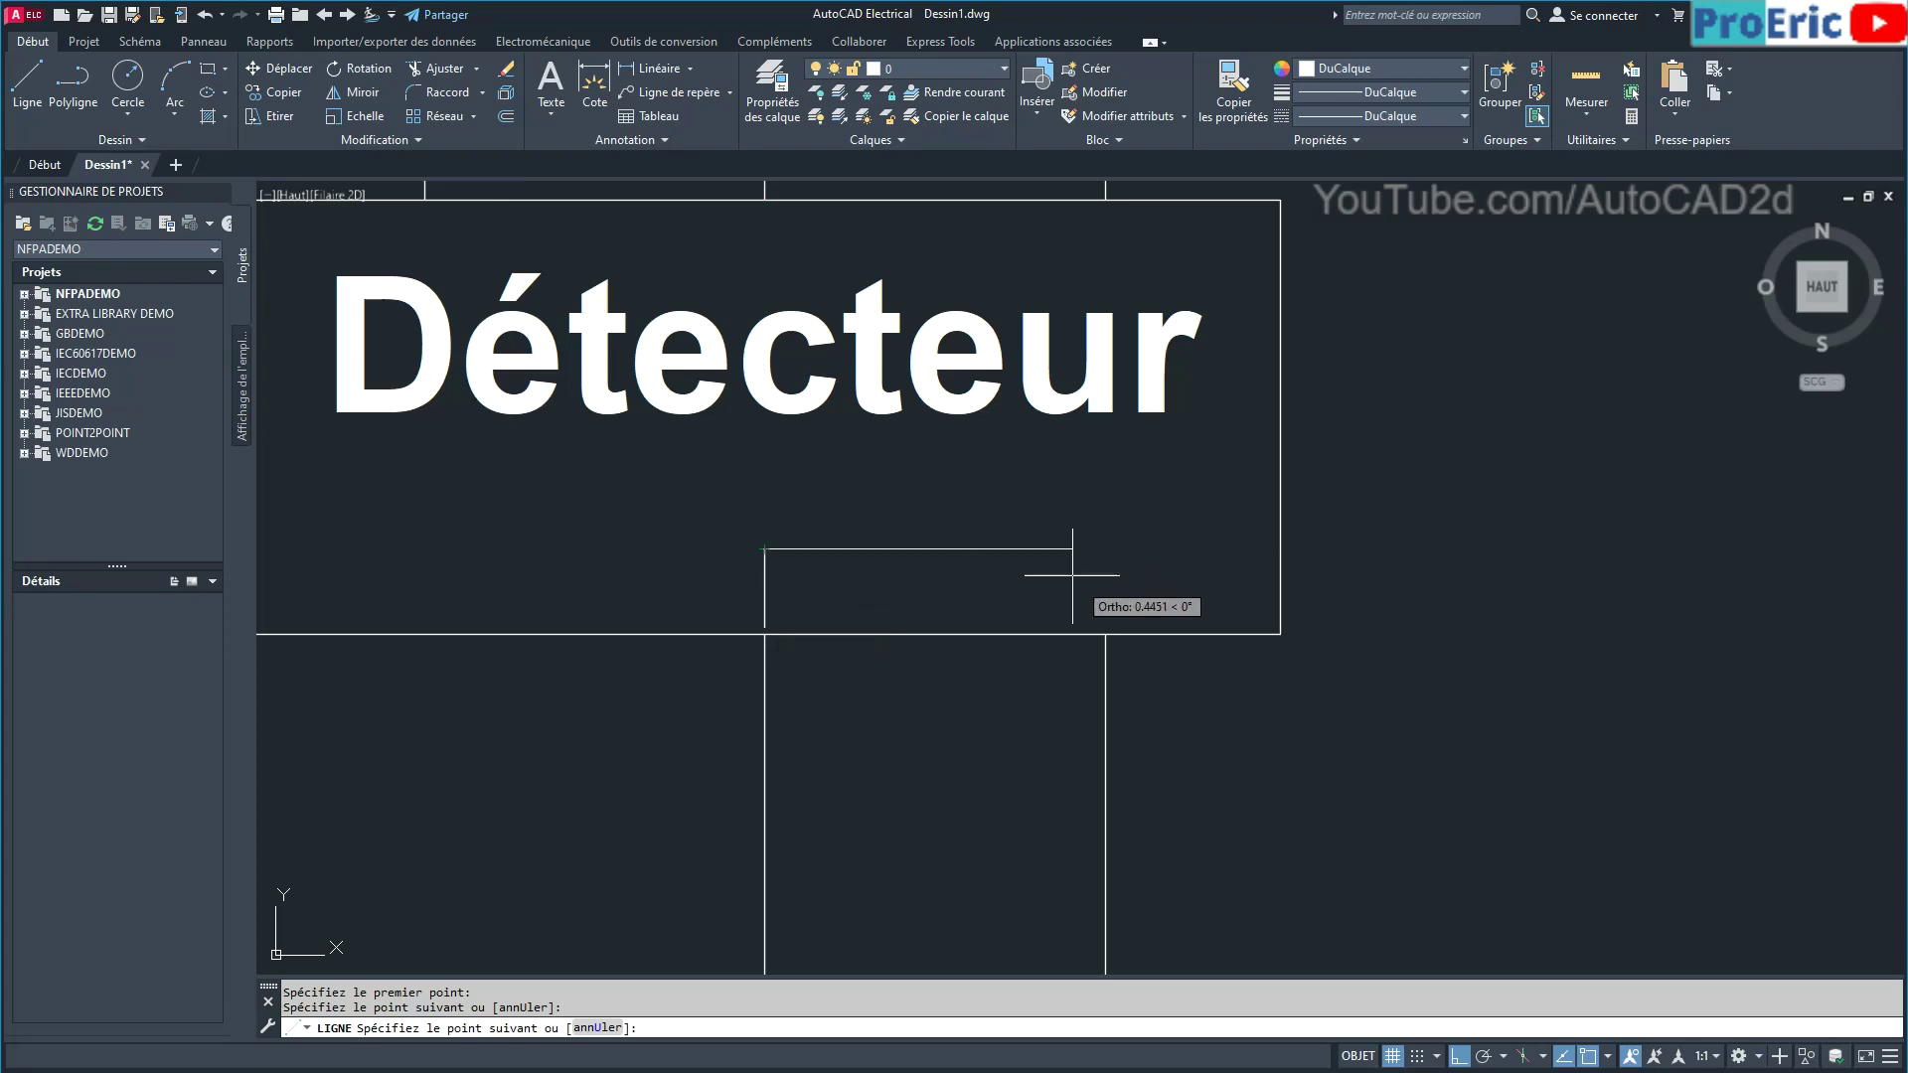
click(1105, 548)
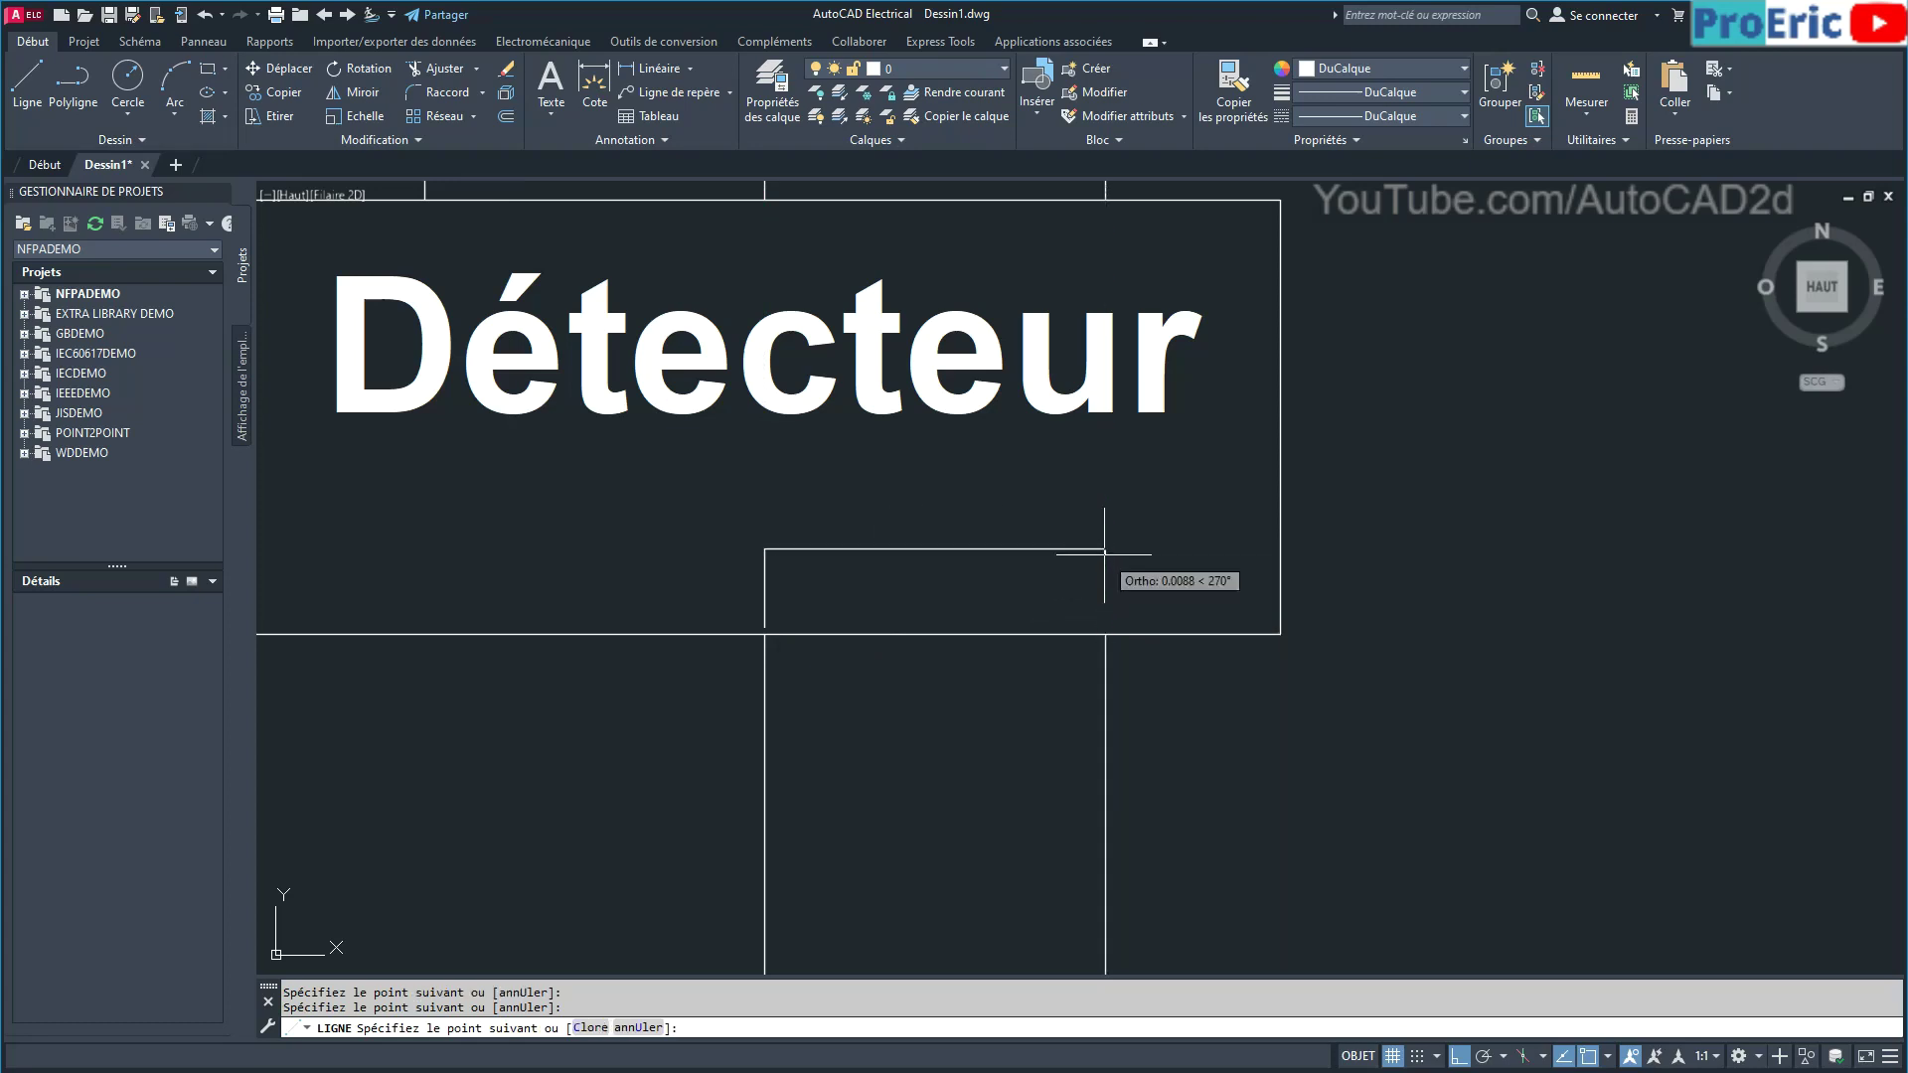
click(1105, 634)
right_click(1170, 553)
click(1178, 563)
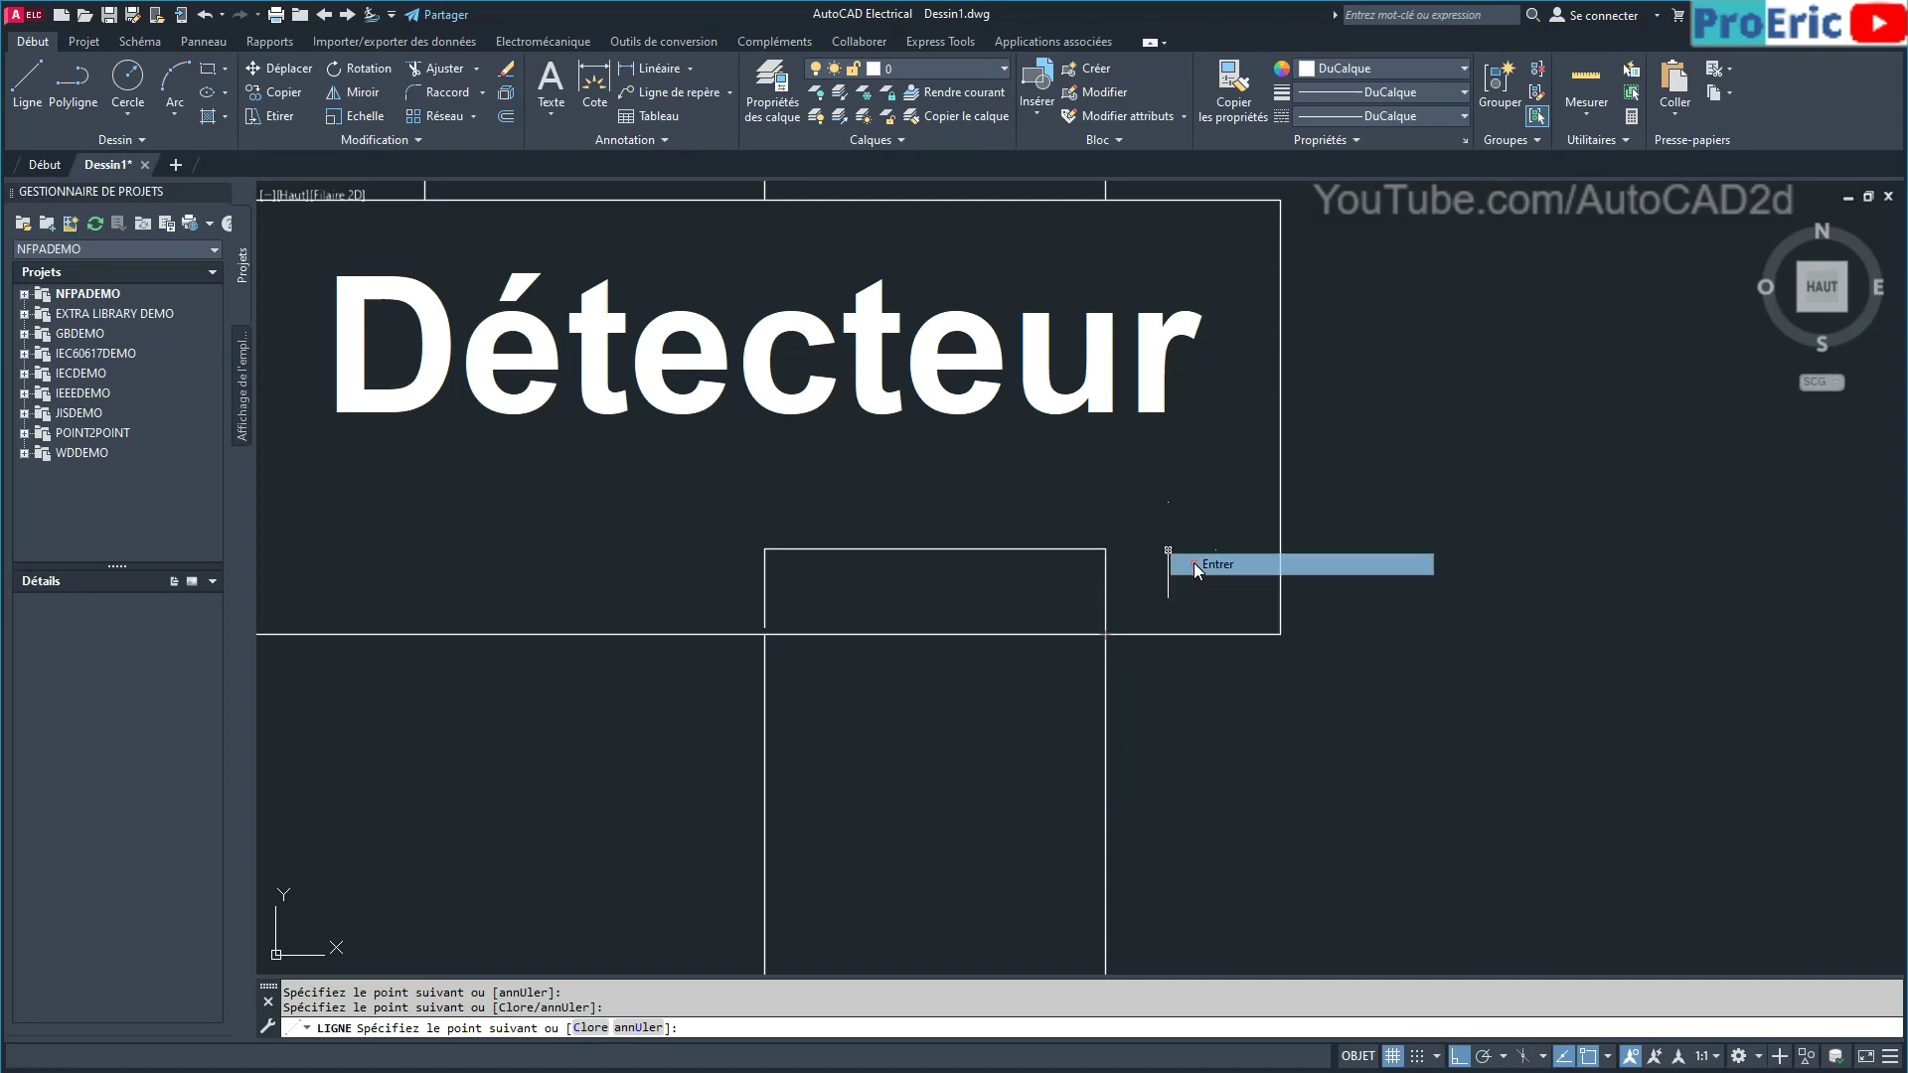
Draw the diagonal switch blade with a vertical tick back to the loop line.
click(28, 78)
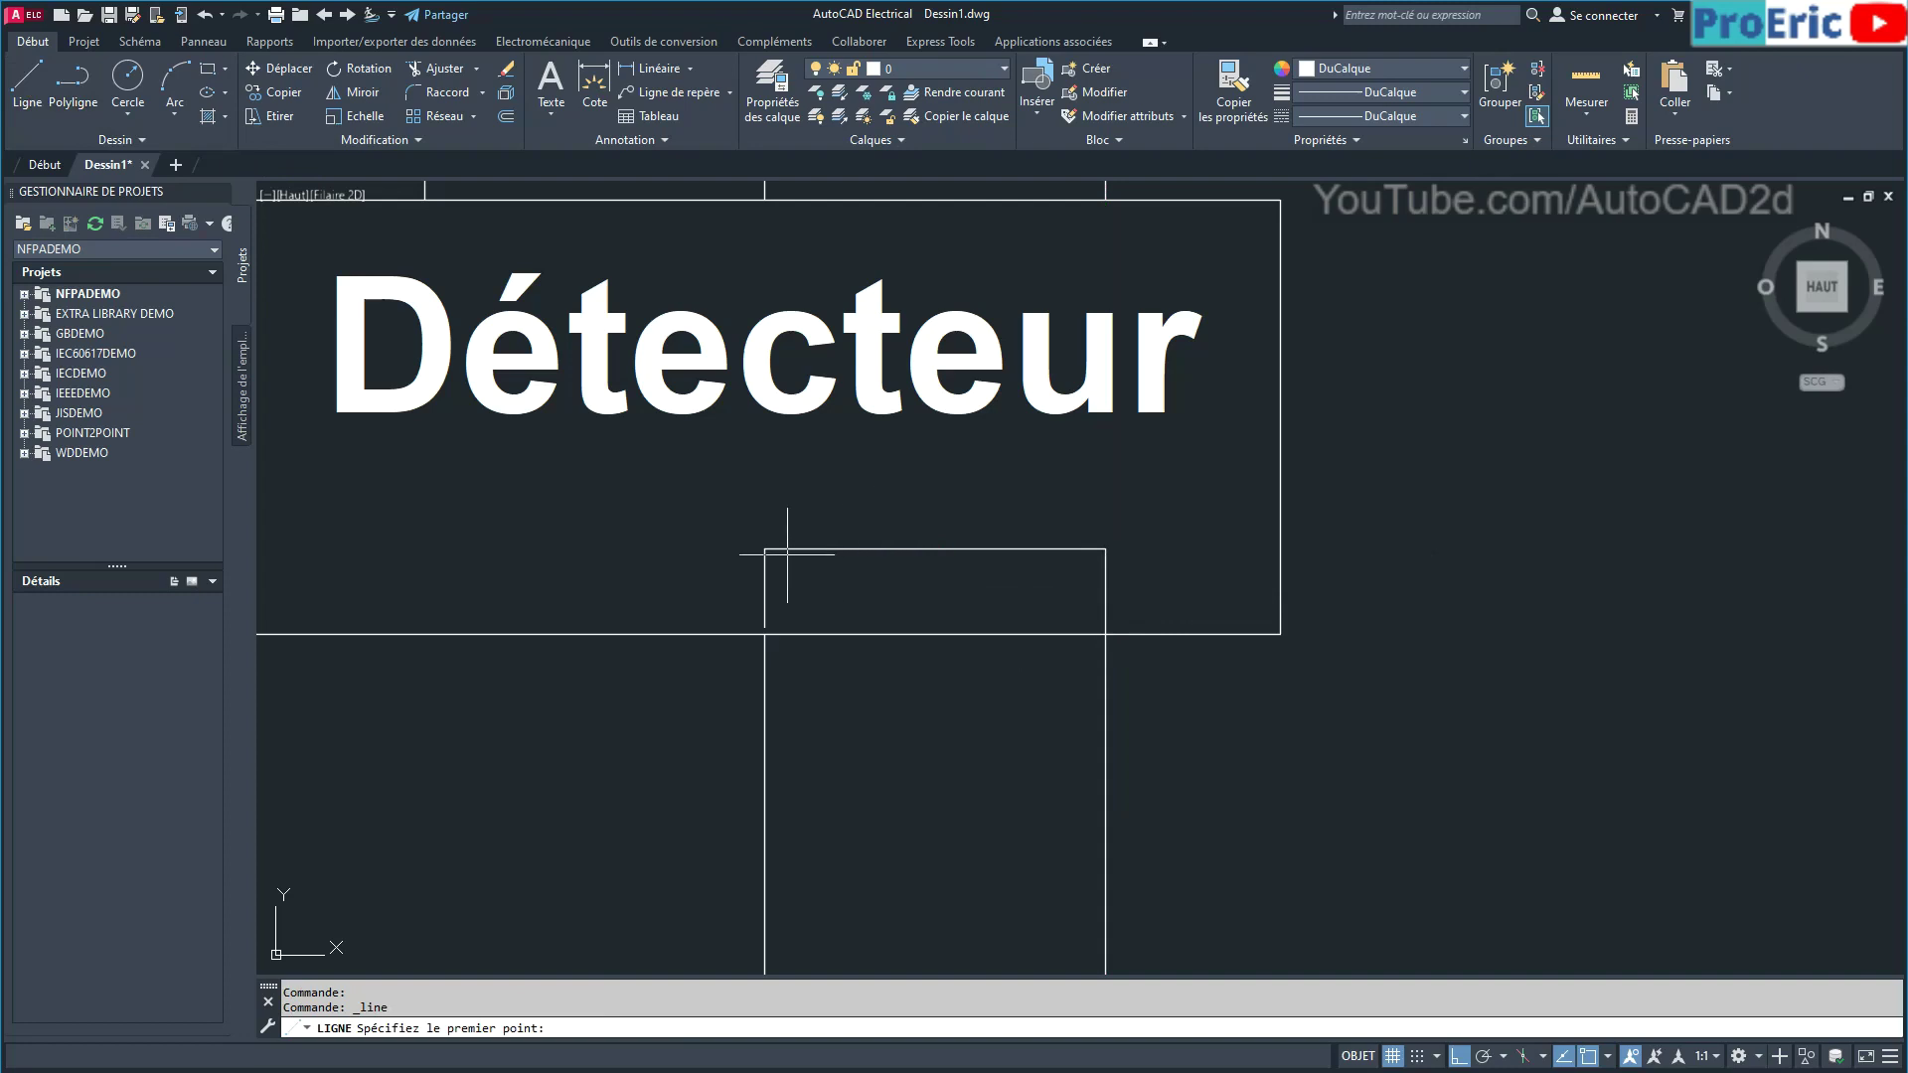
click(897, 548)
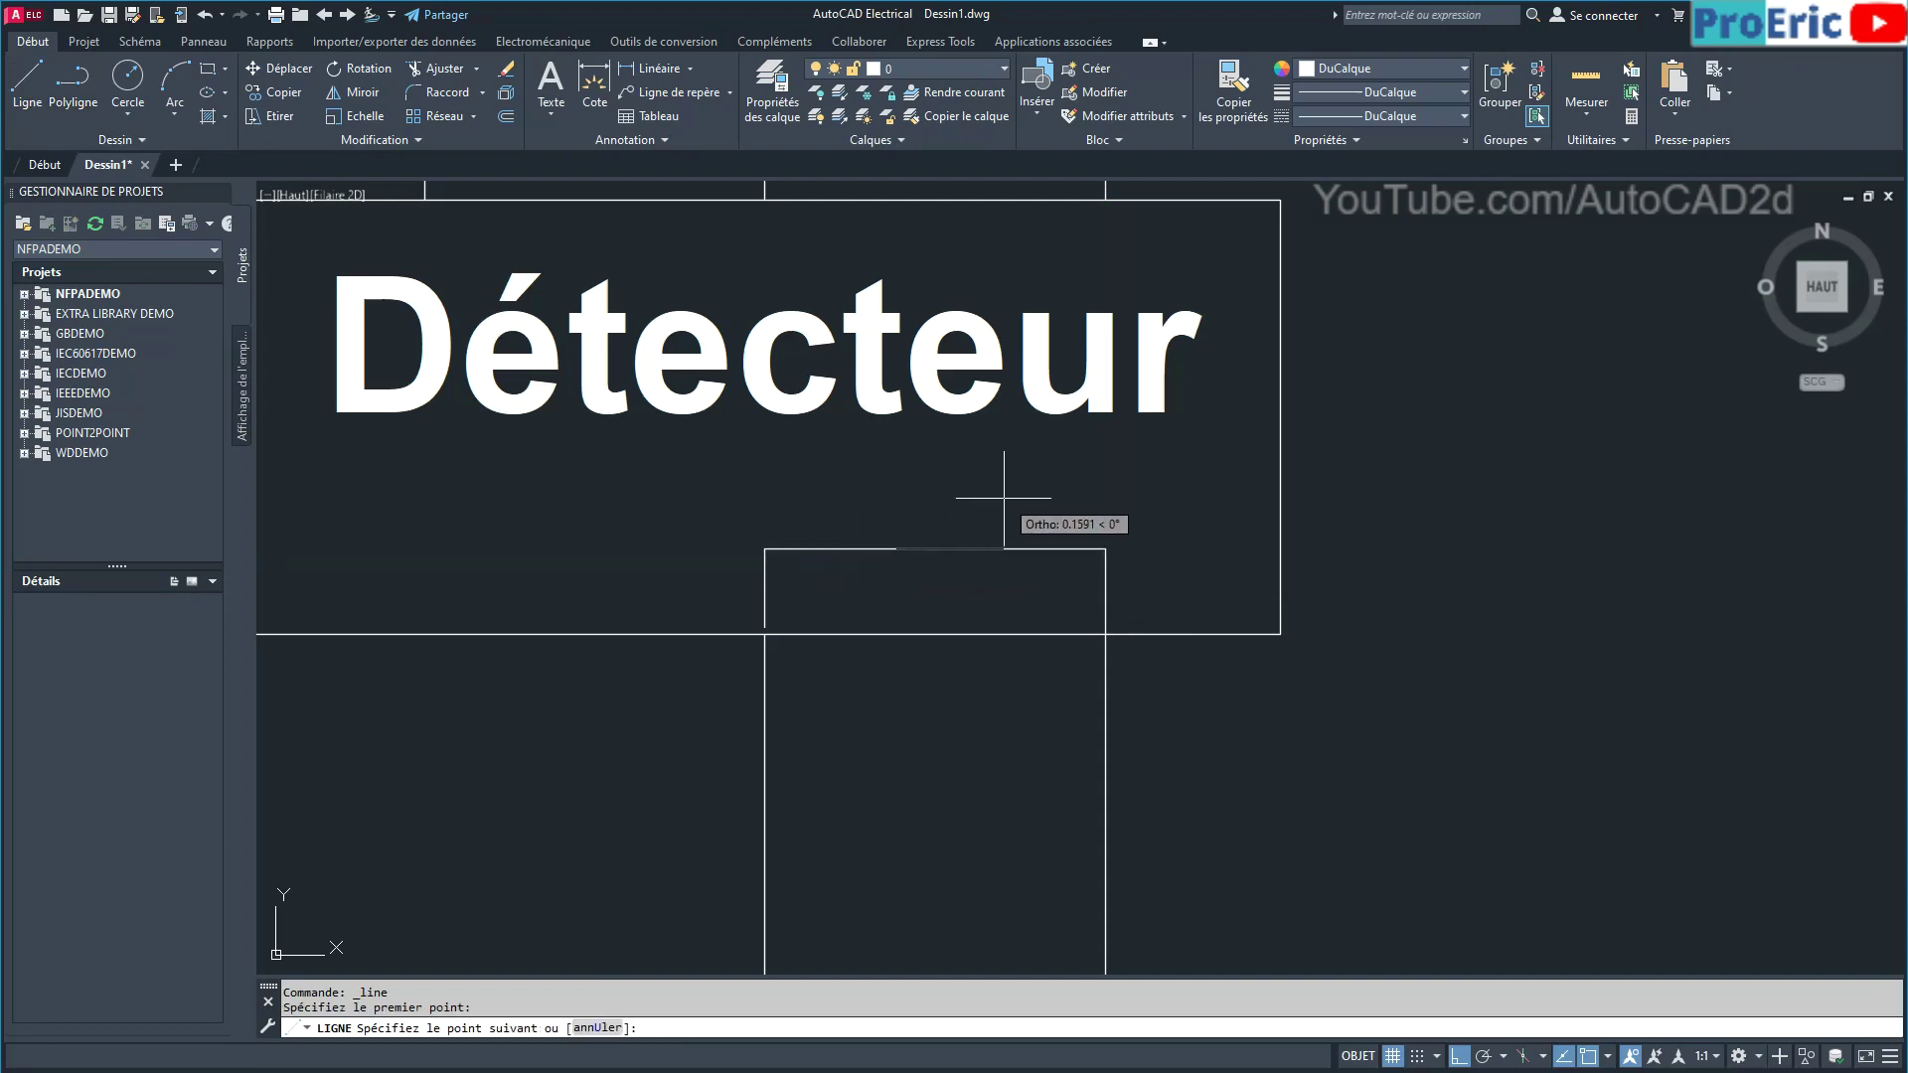
click(1461, 1057)
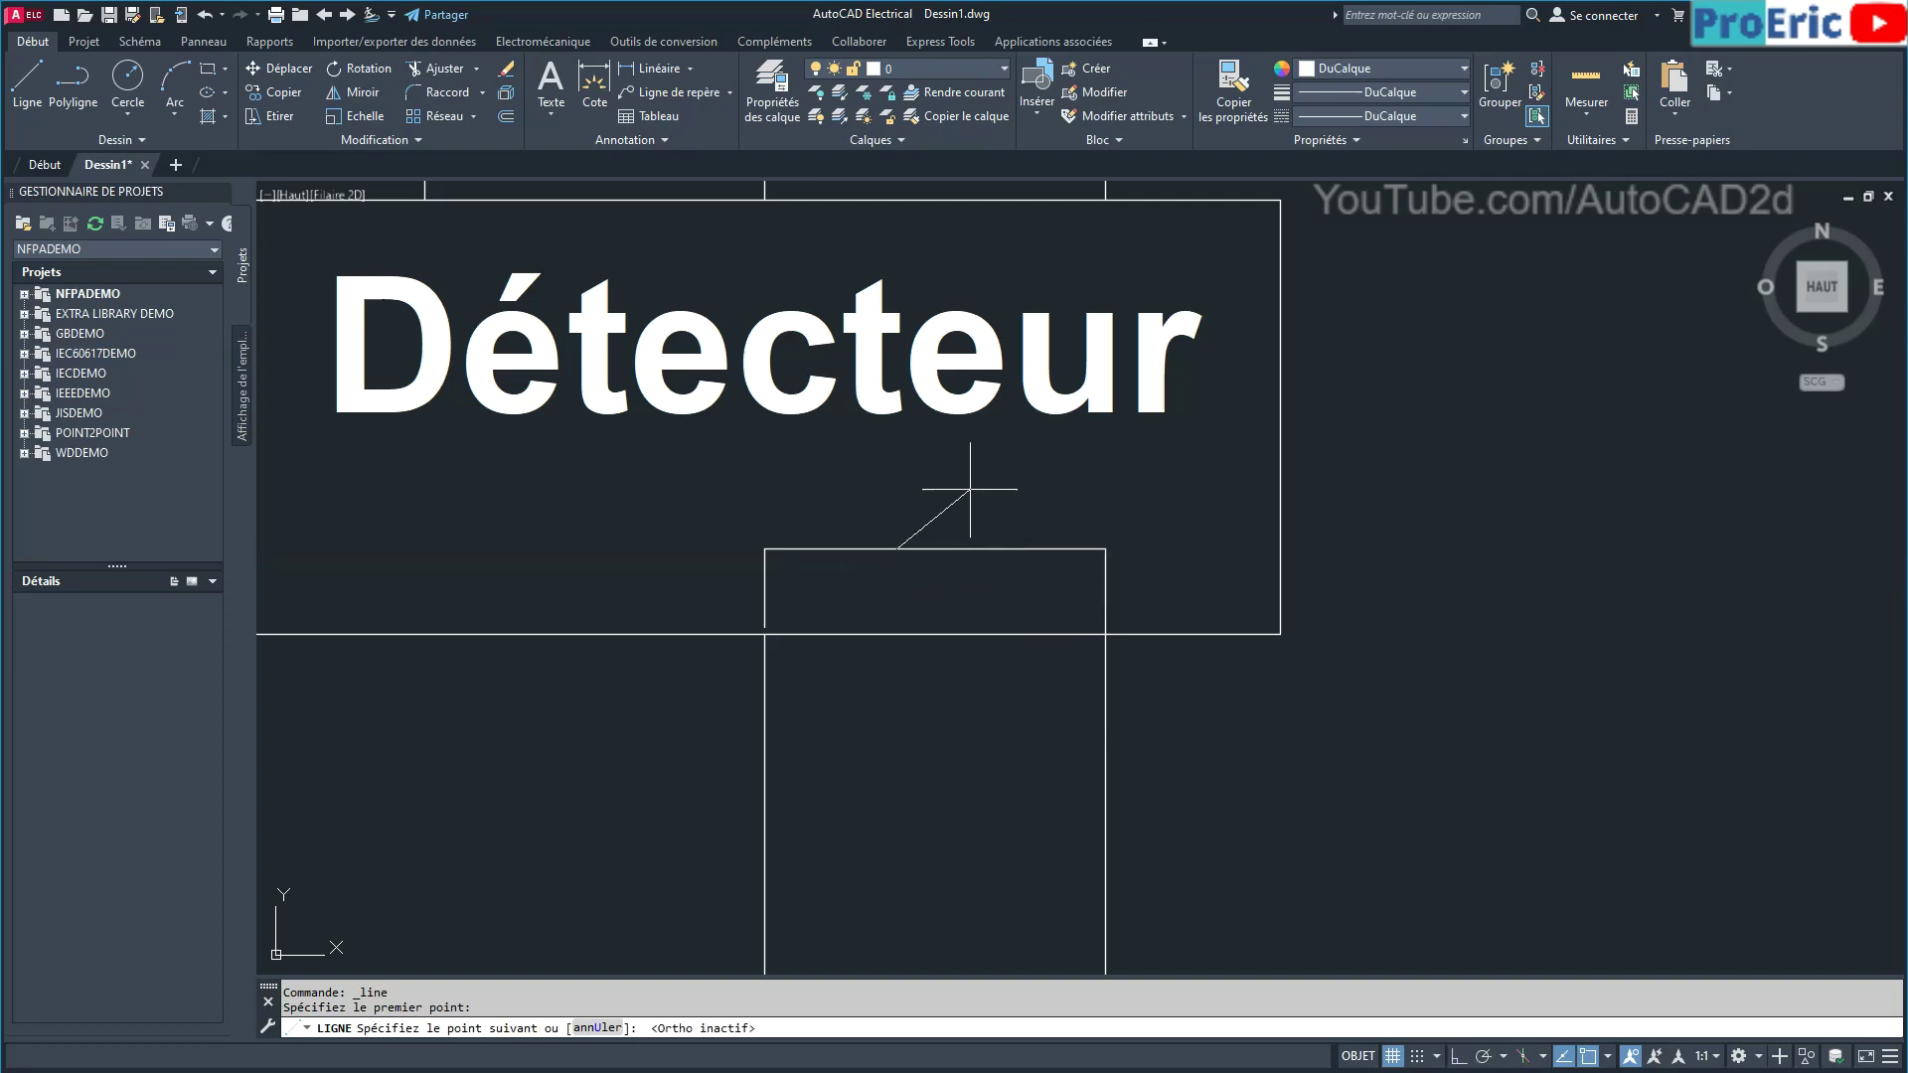
click(970, 489)
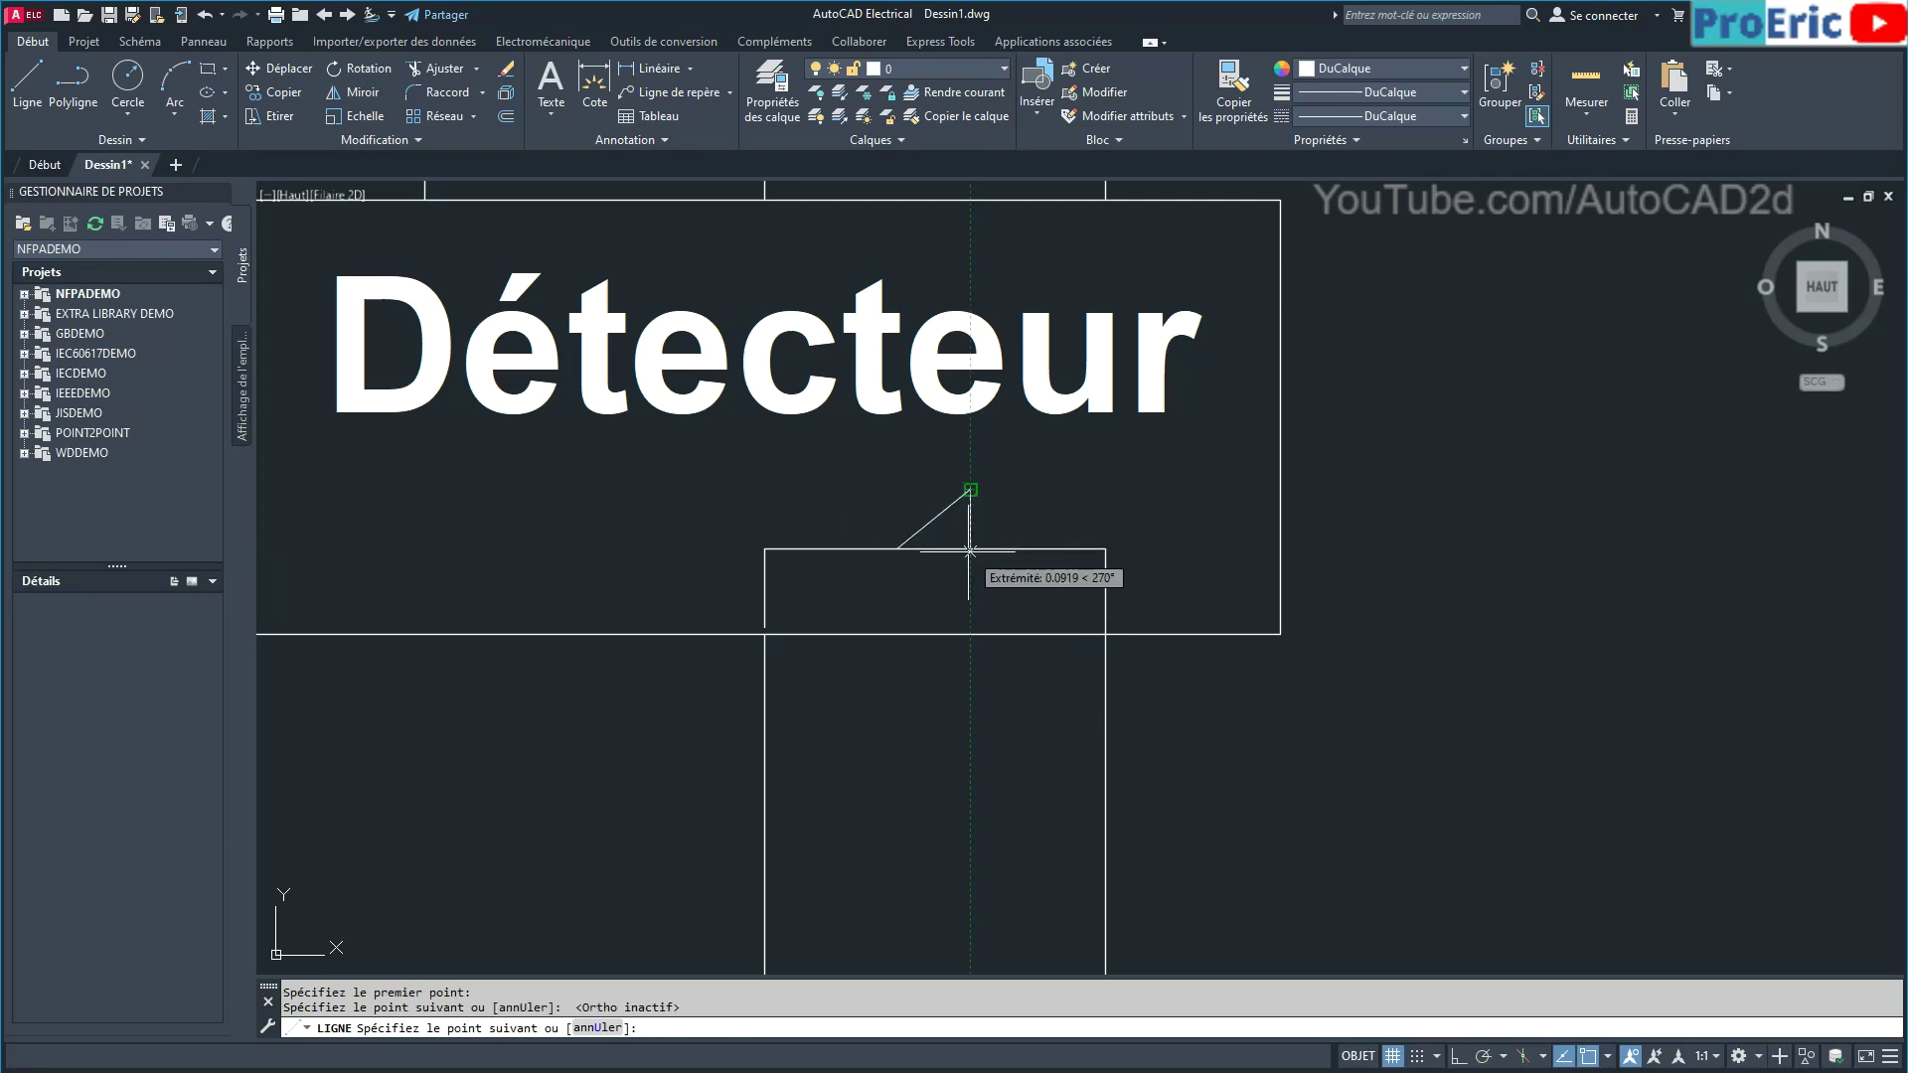
click(970, 548)
right_click(970, 596)
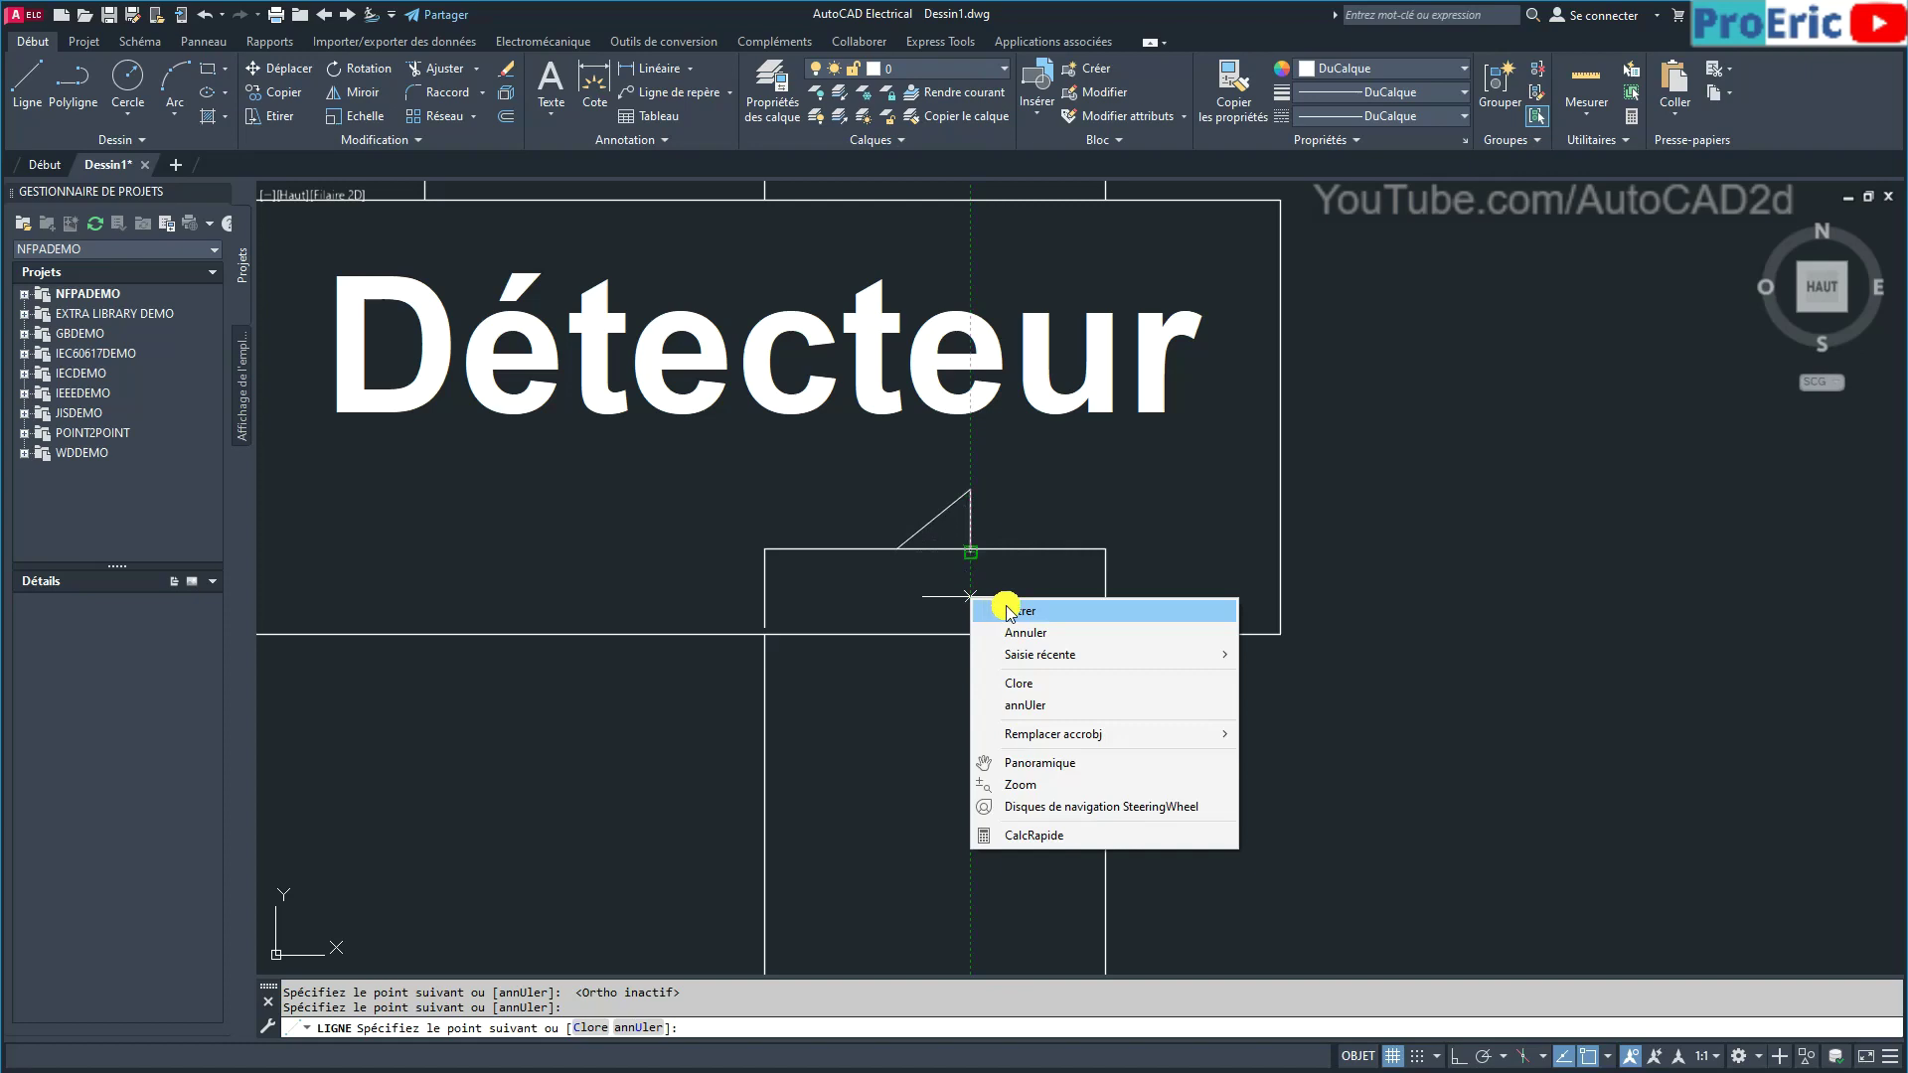
click(1004, 618)
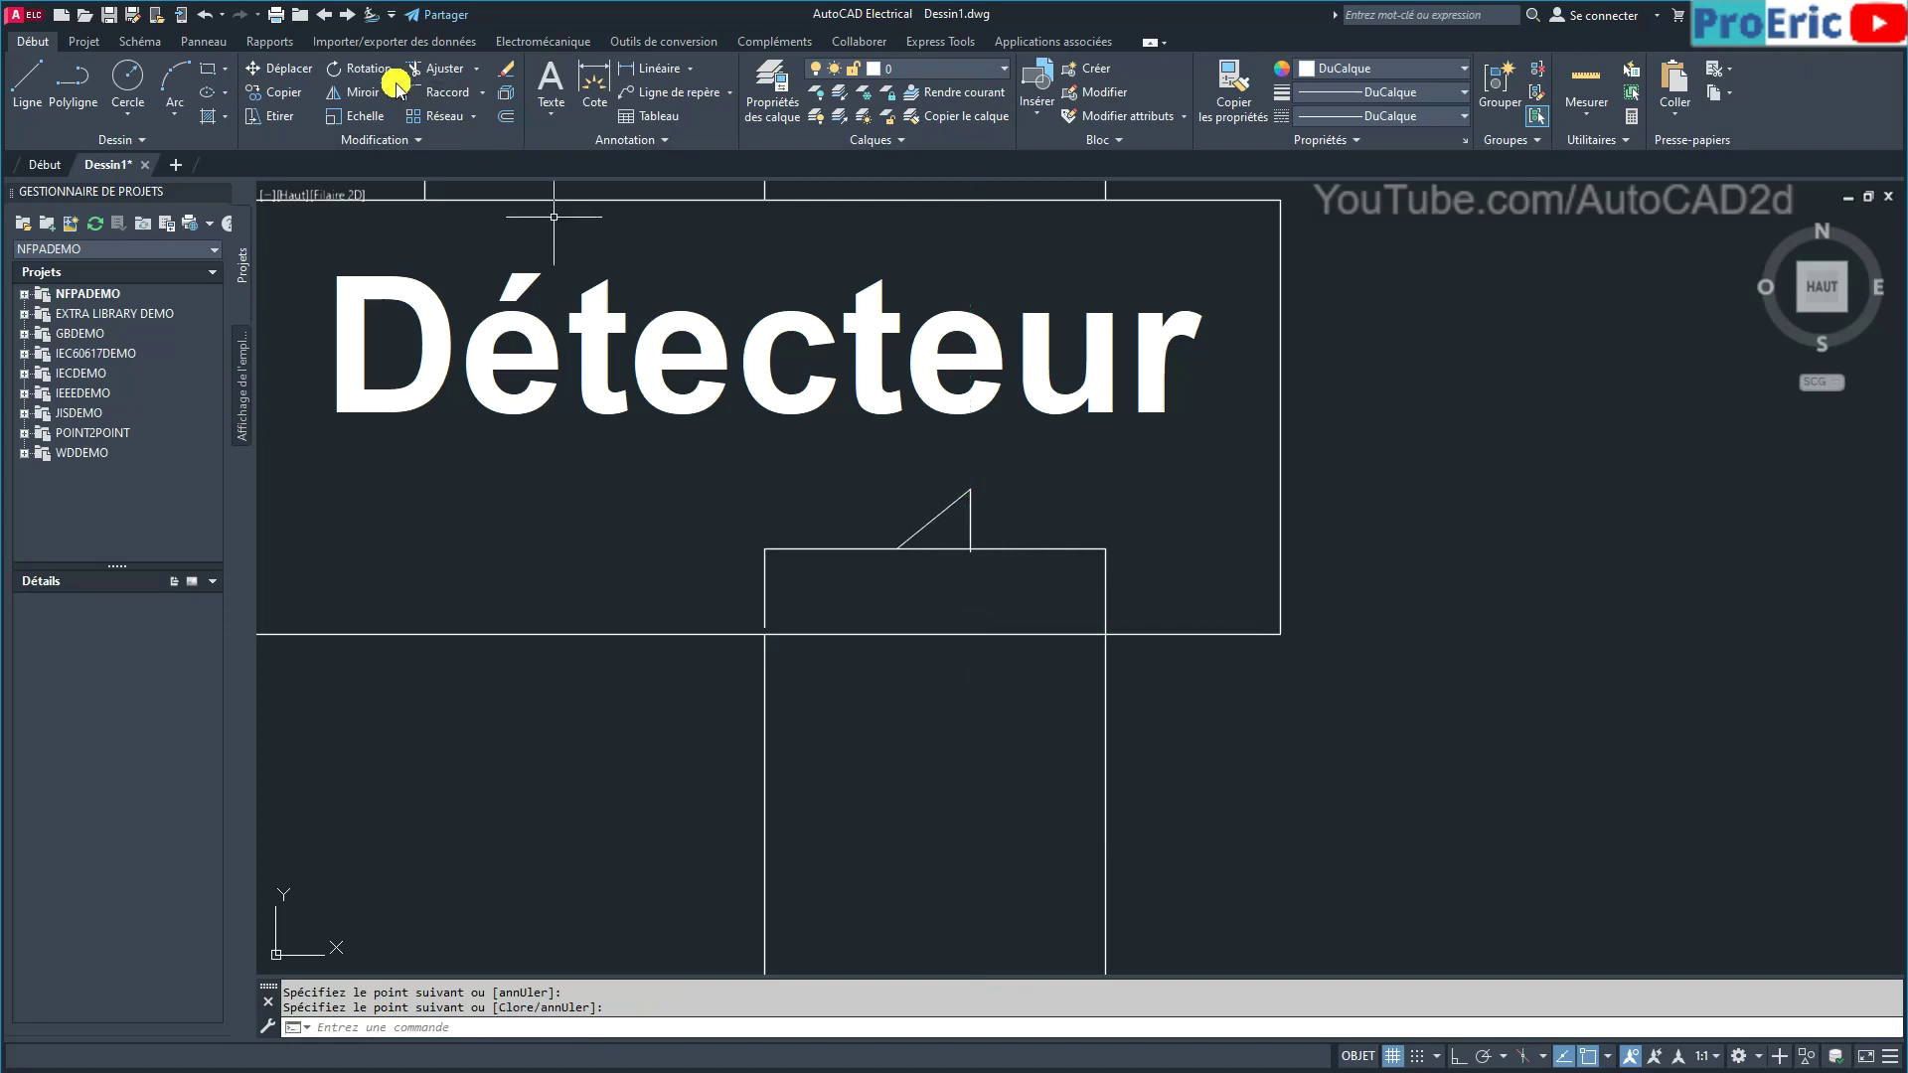
Trim the gap under the switch blade with Ajuster and erase the leftover stub.
click(438, 67)
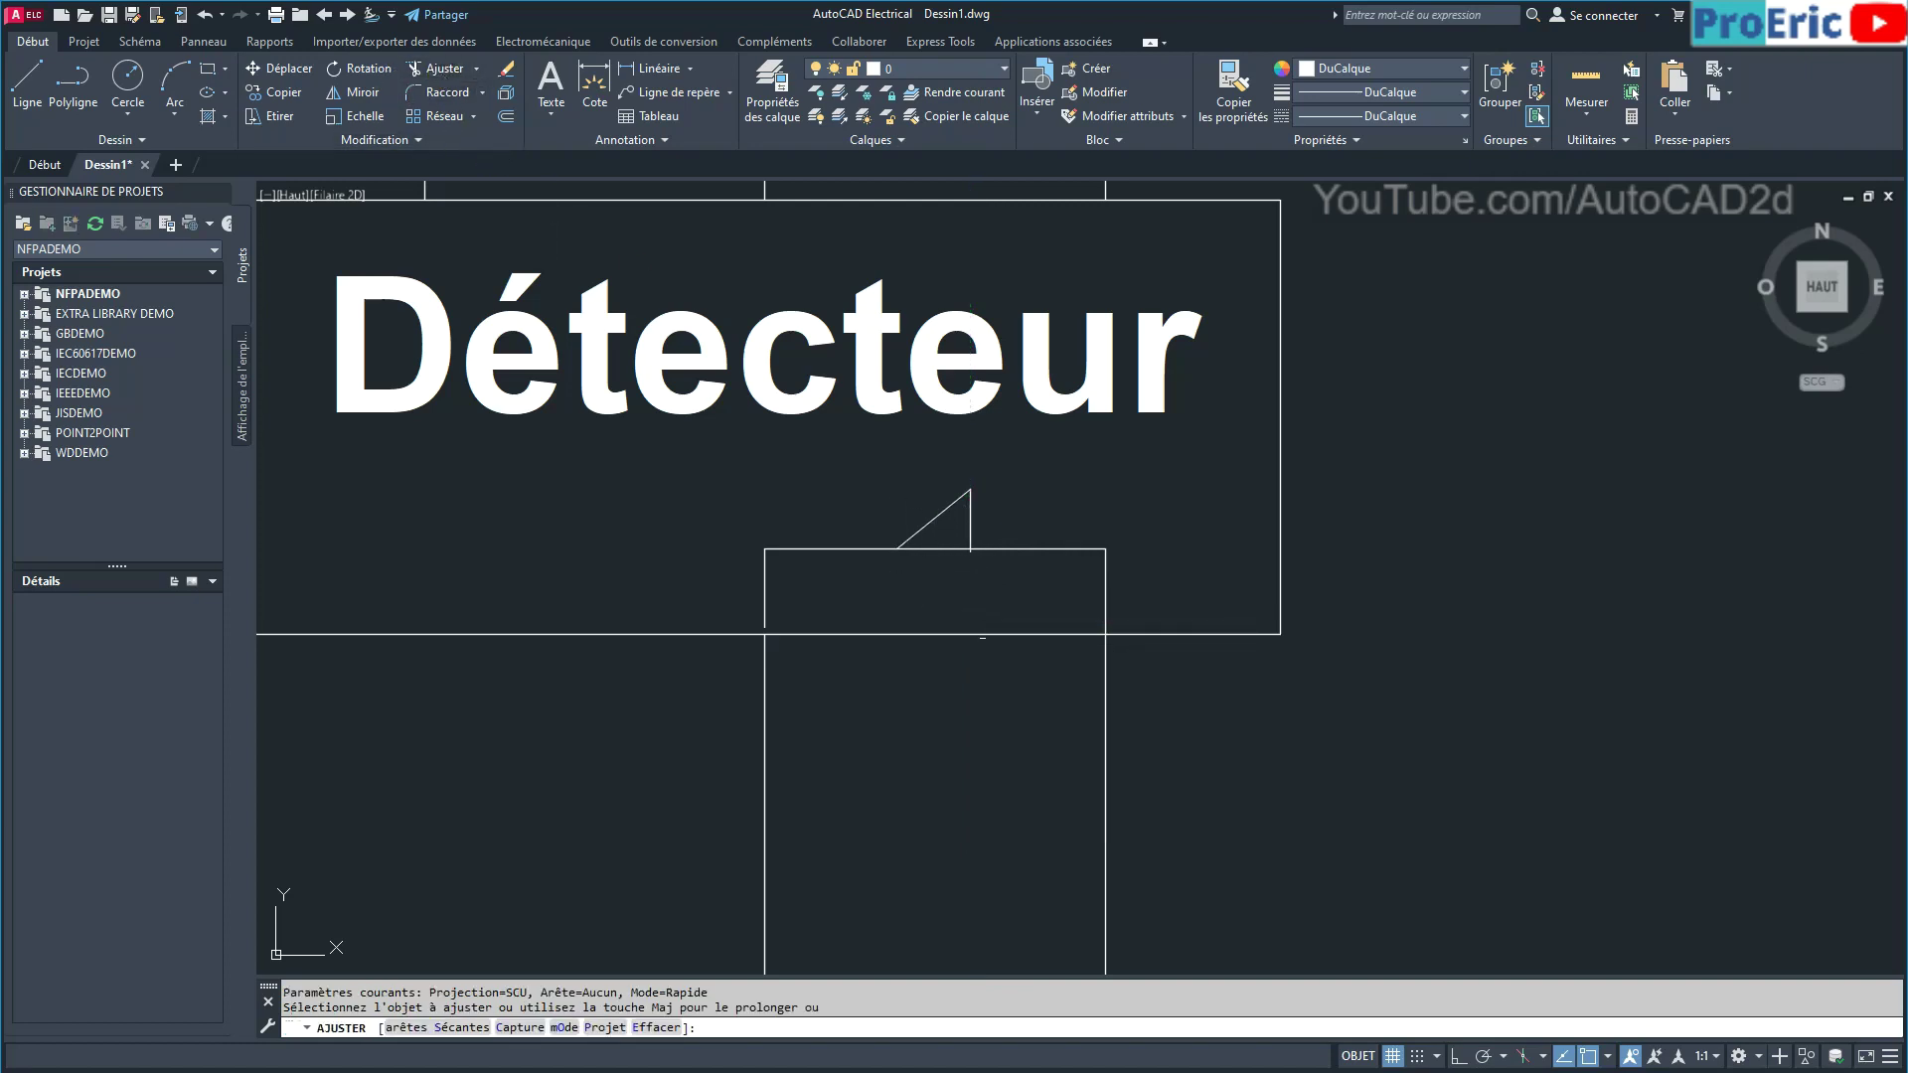
click(934, 548)
right_click(1022, 509)
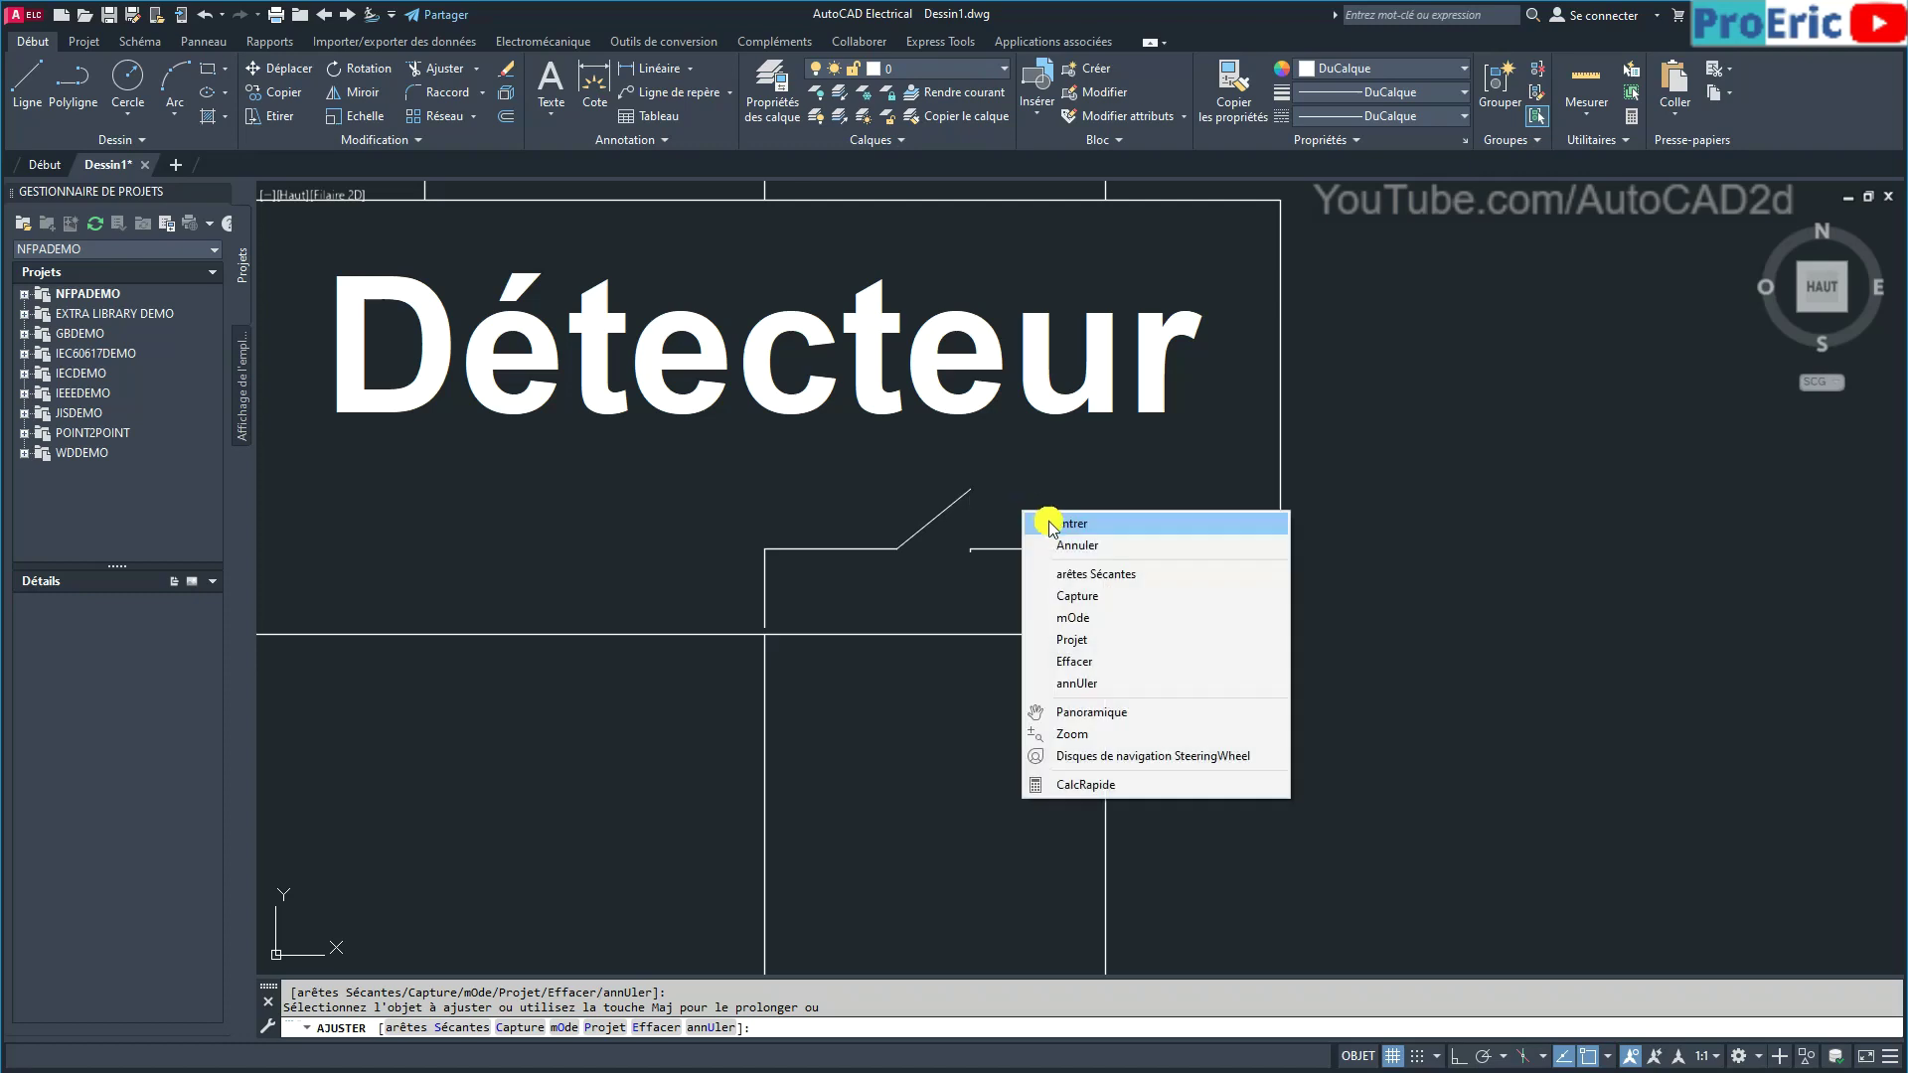
click(1039, 519)
scroll(989, 545, up, 4)
scroll(878, 518, down, 3)
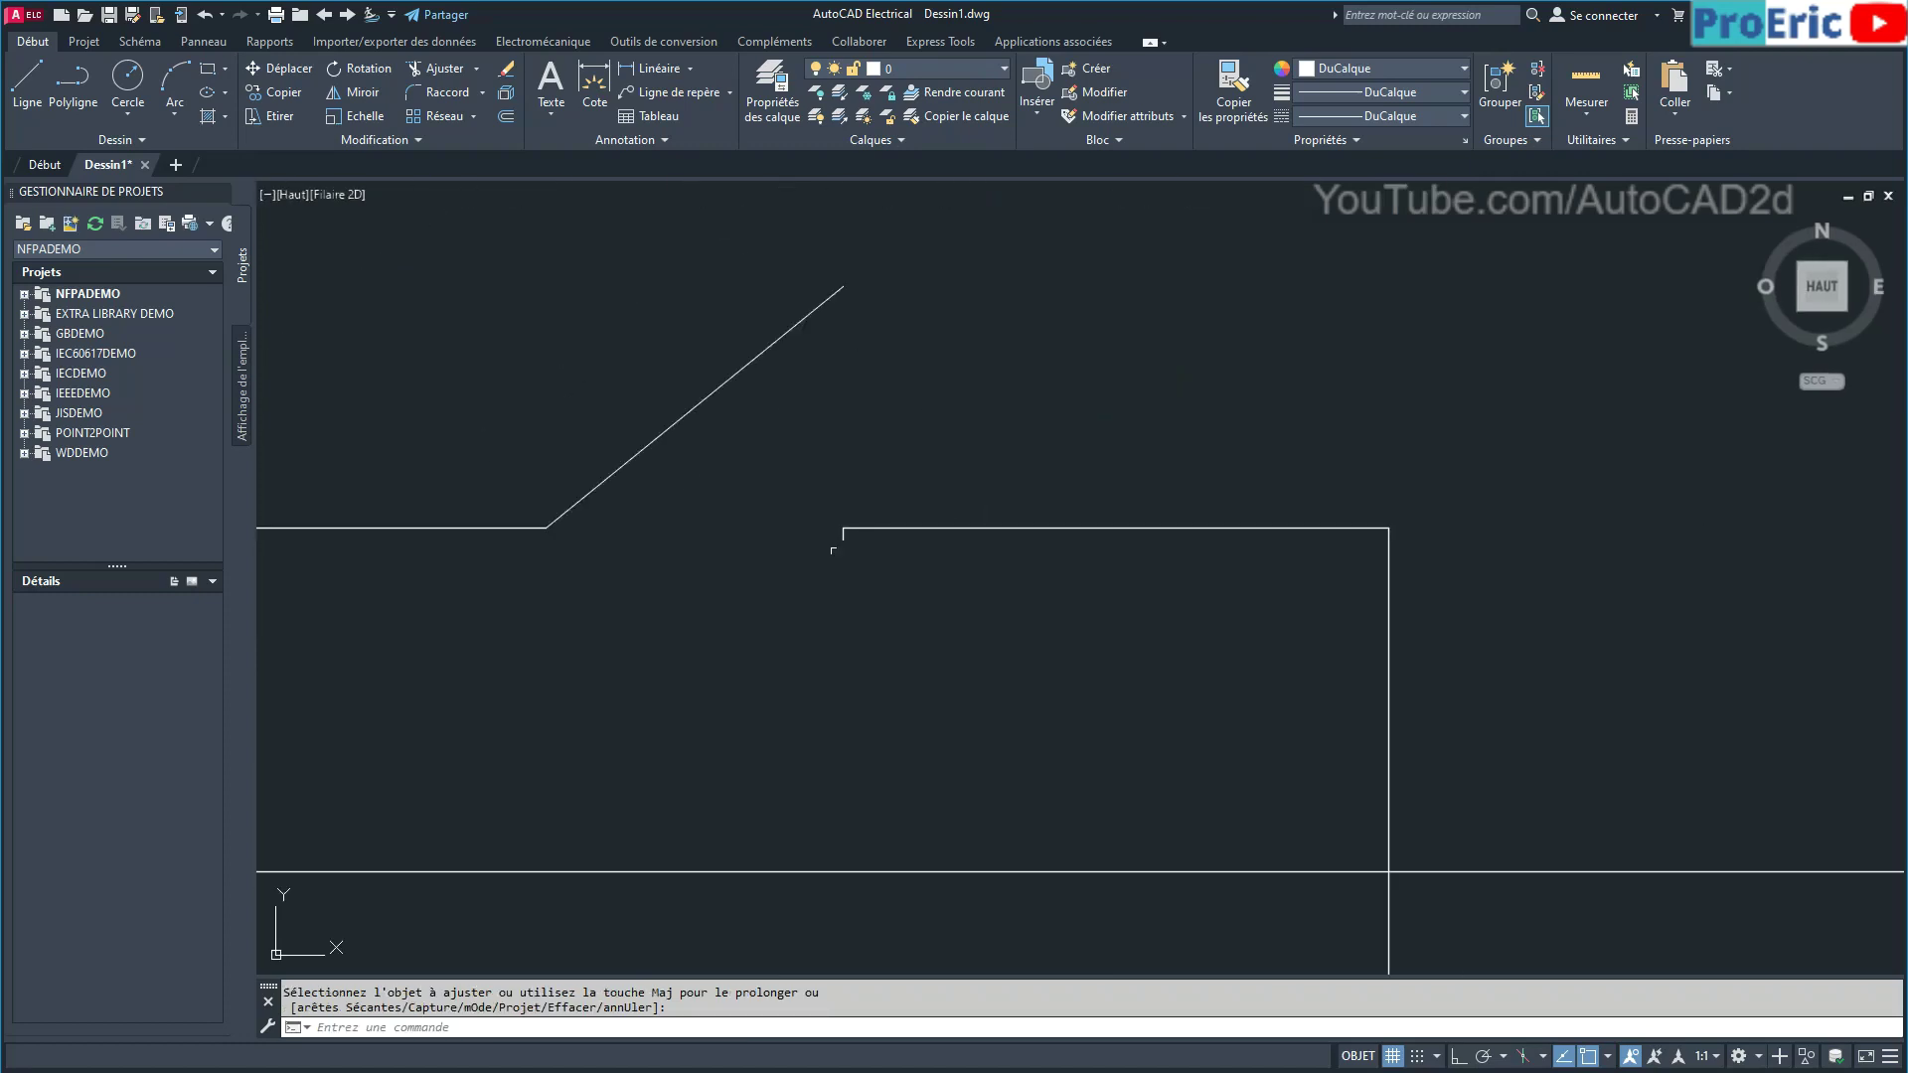
key(Return)
click(841, 541)
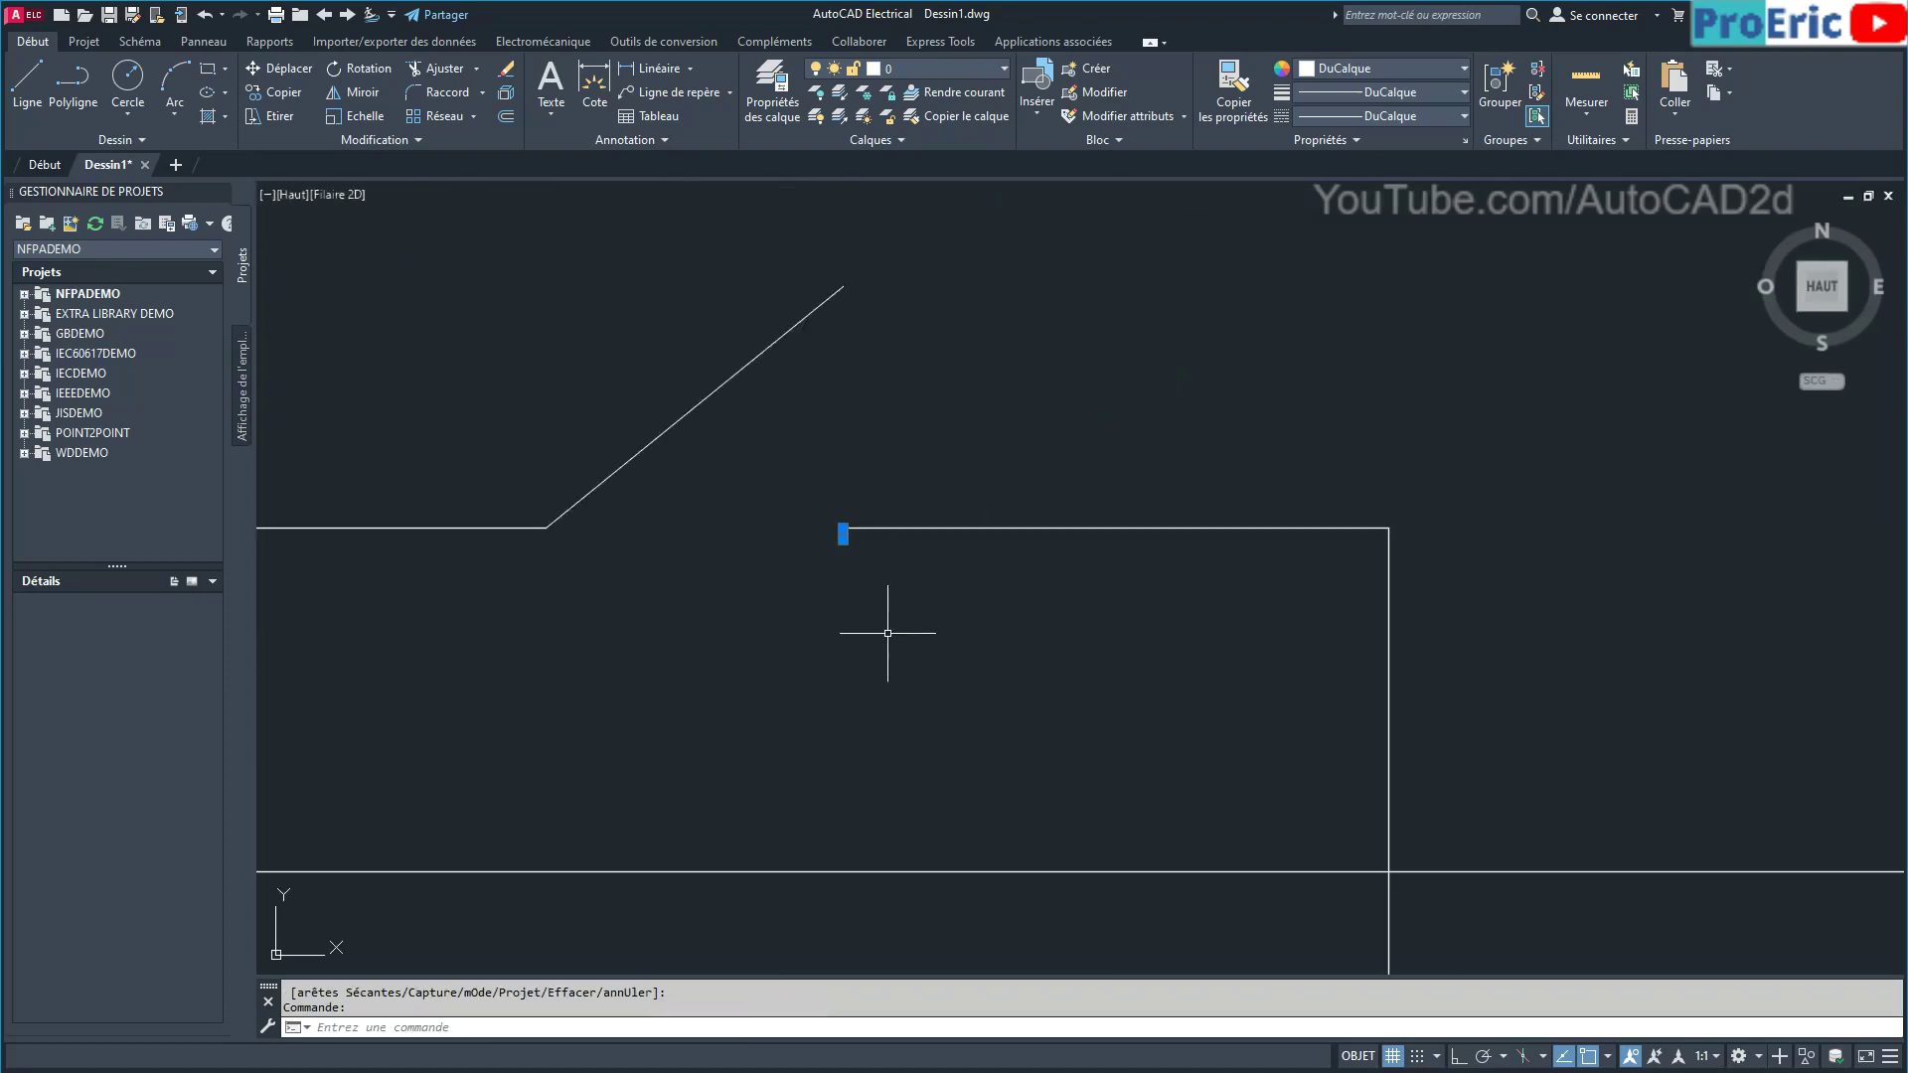
key(Delete)
Shorten the diagonal switch blade by dragging its upper grip.
scroll(827, 556, down, 5)
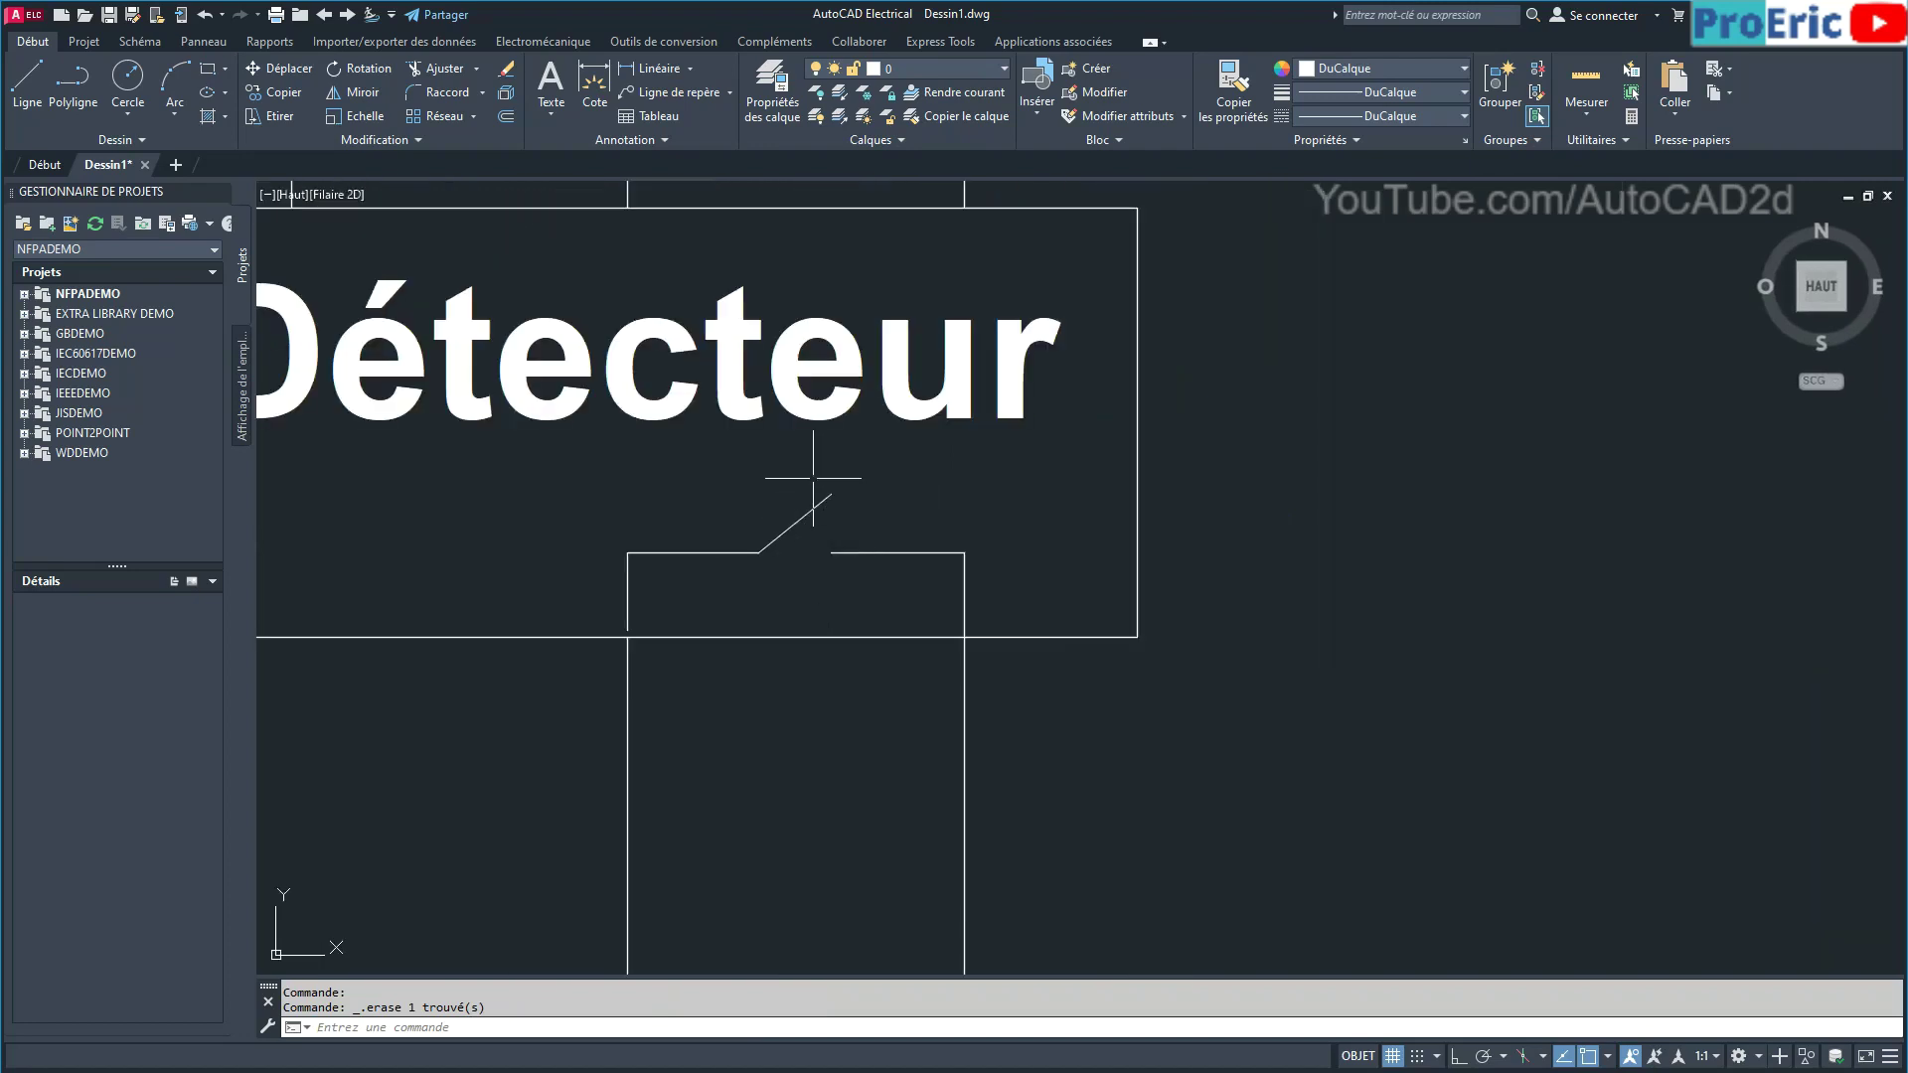
scroll(813, 518, up, 2)
click(819, 503)
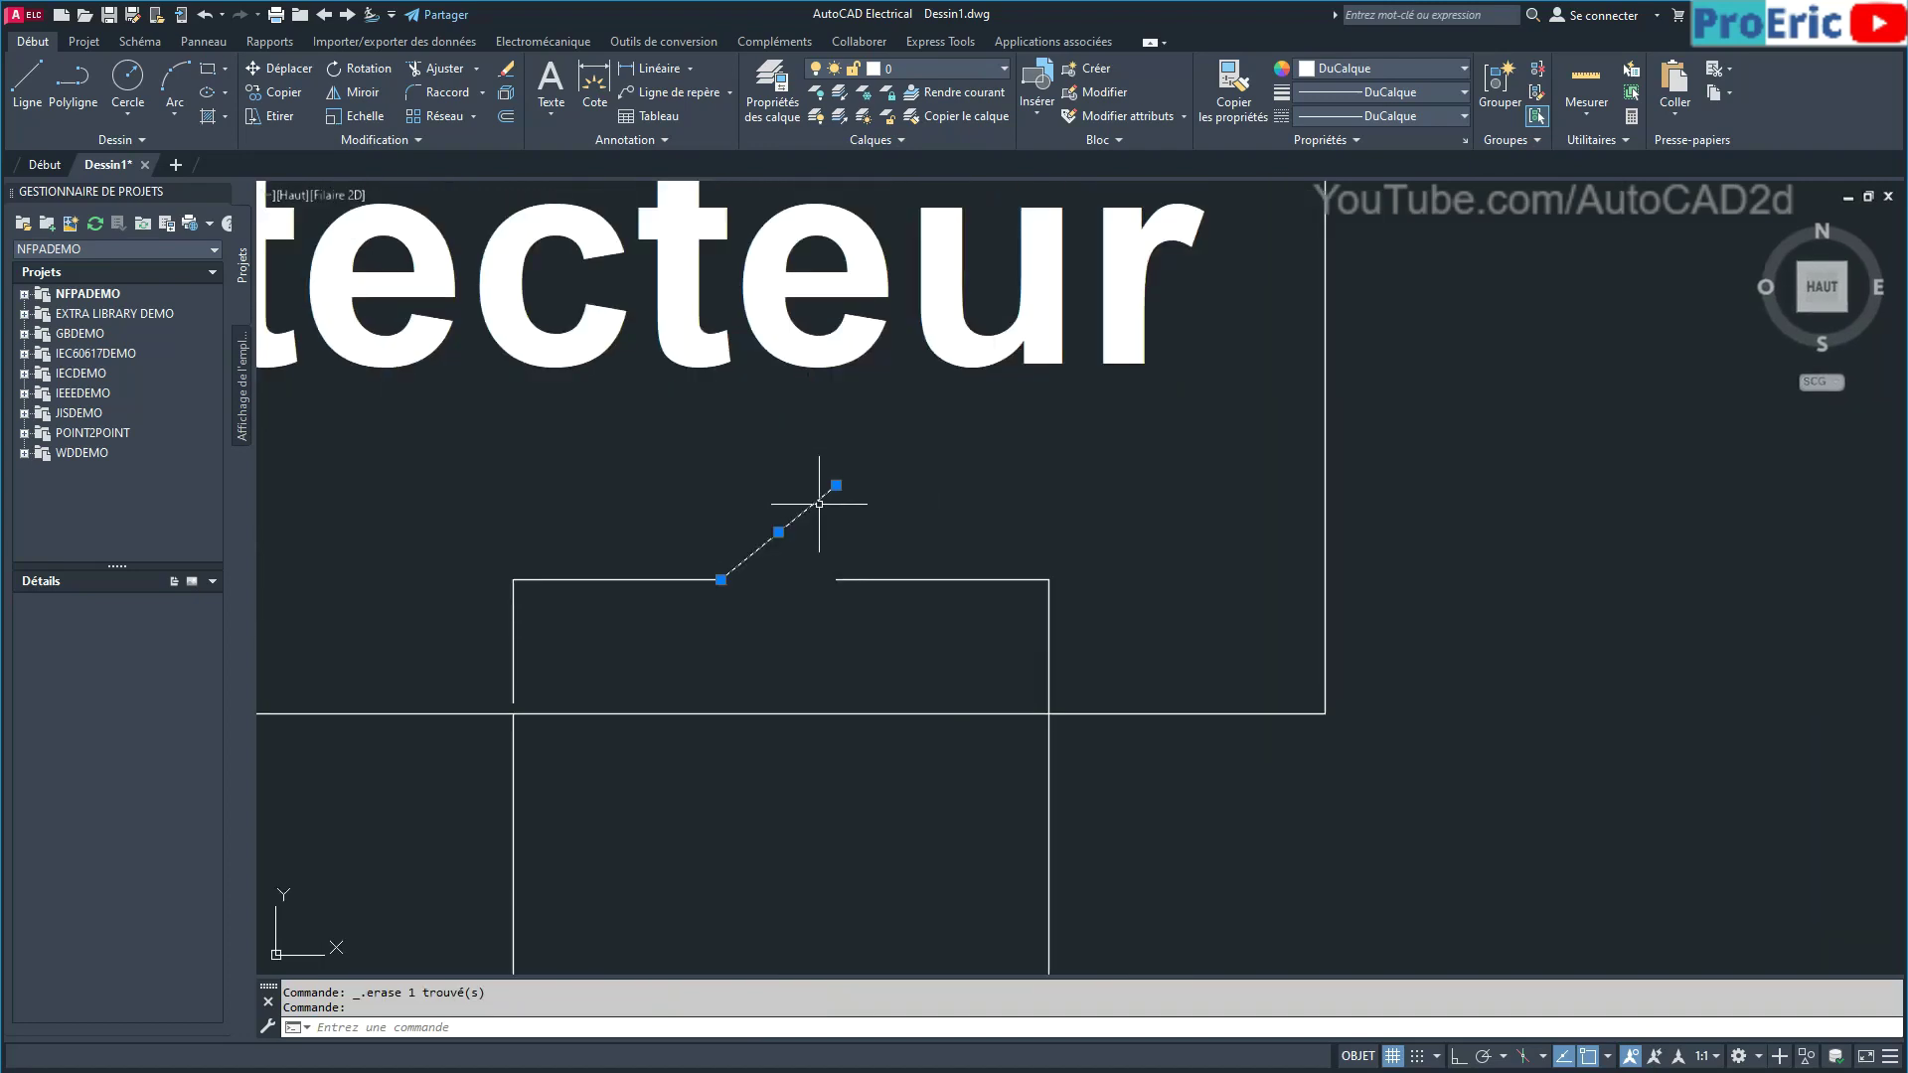
click(836, 485)
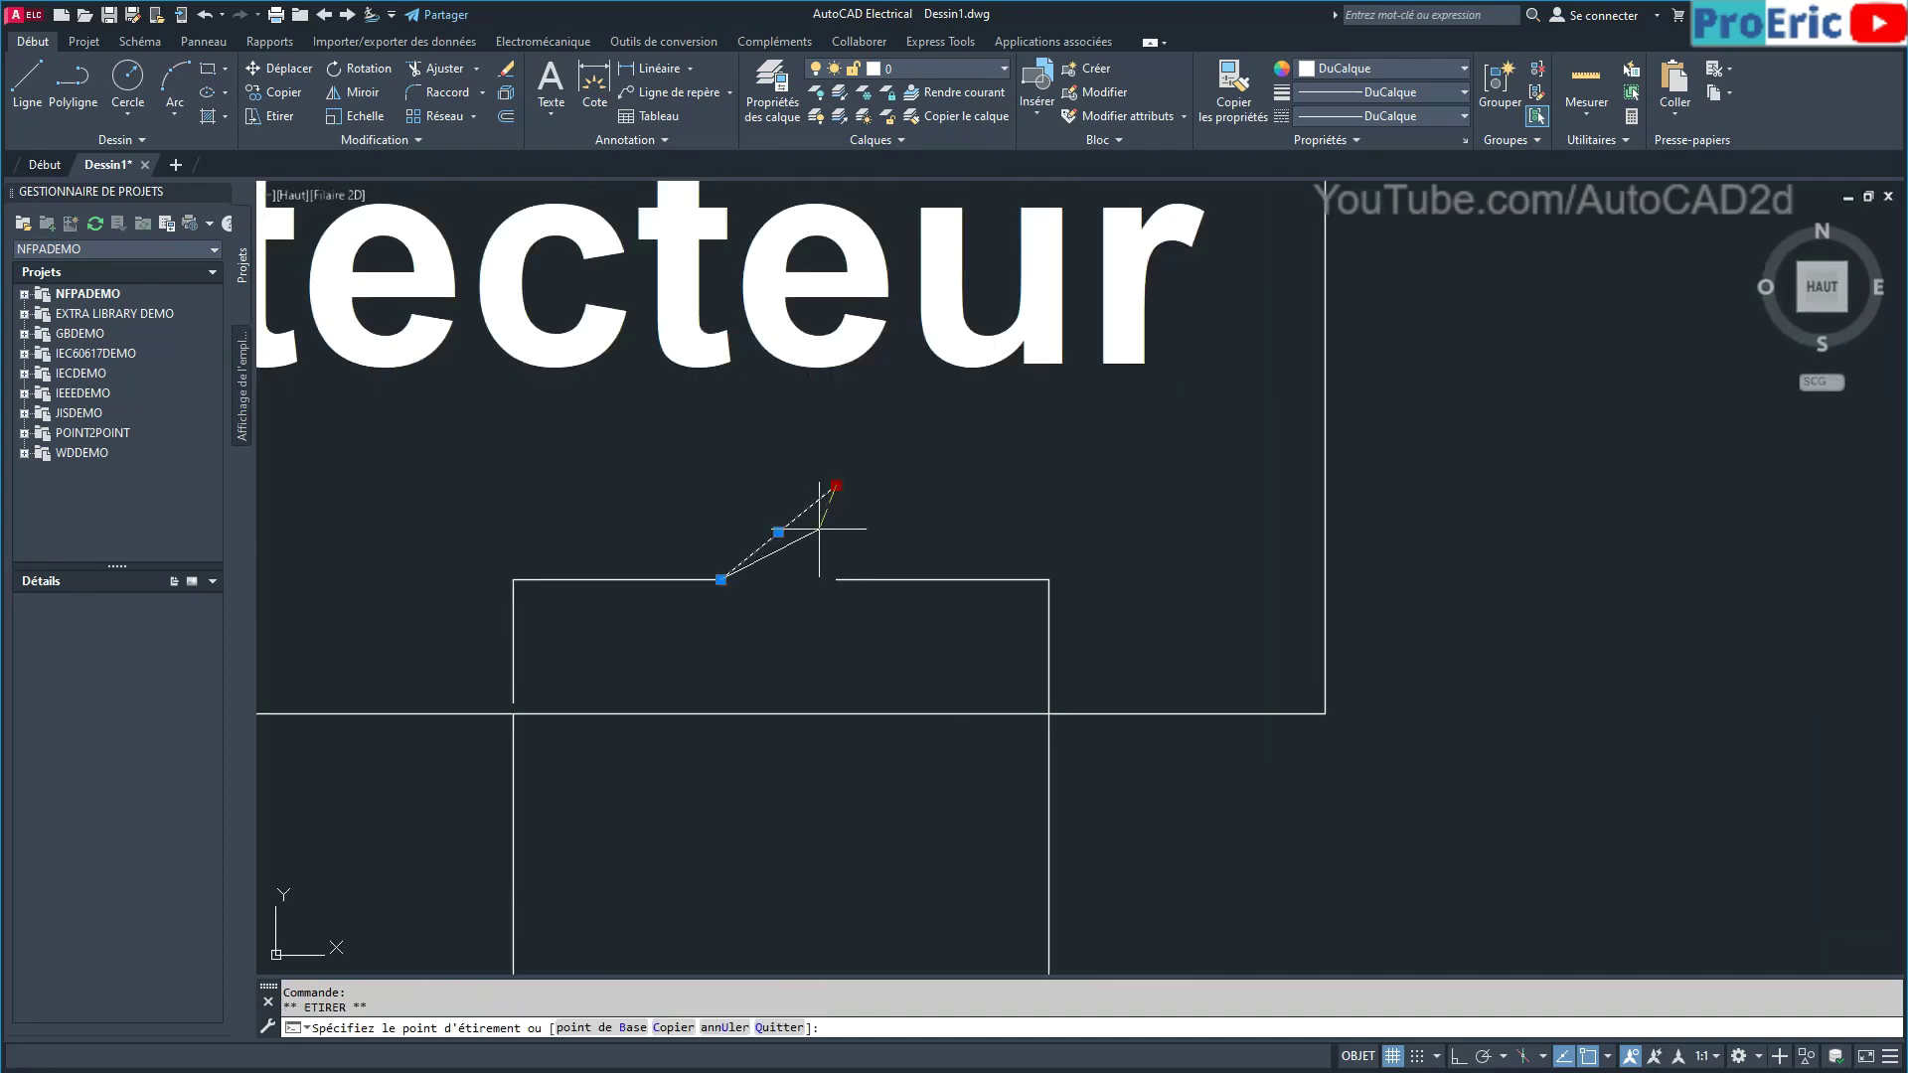
click(821, 530)
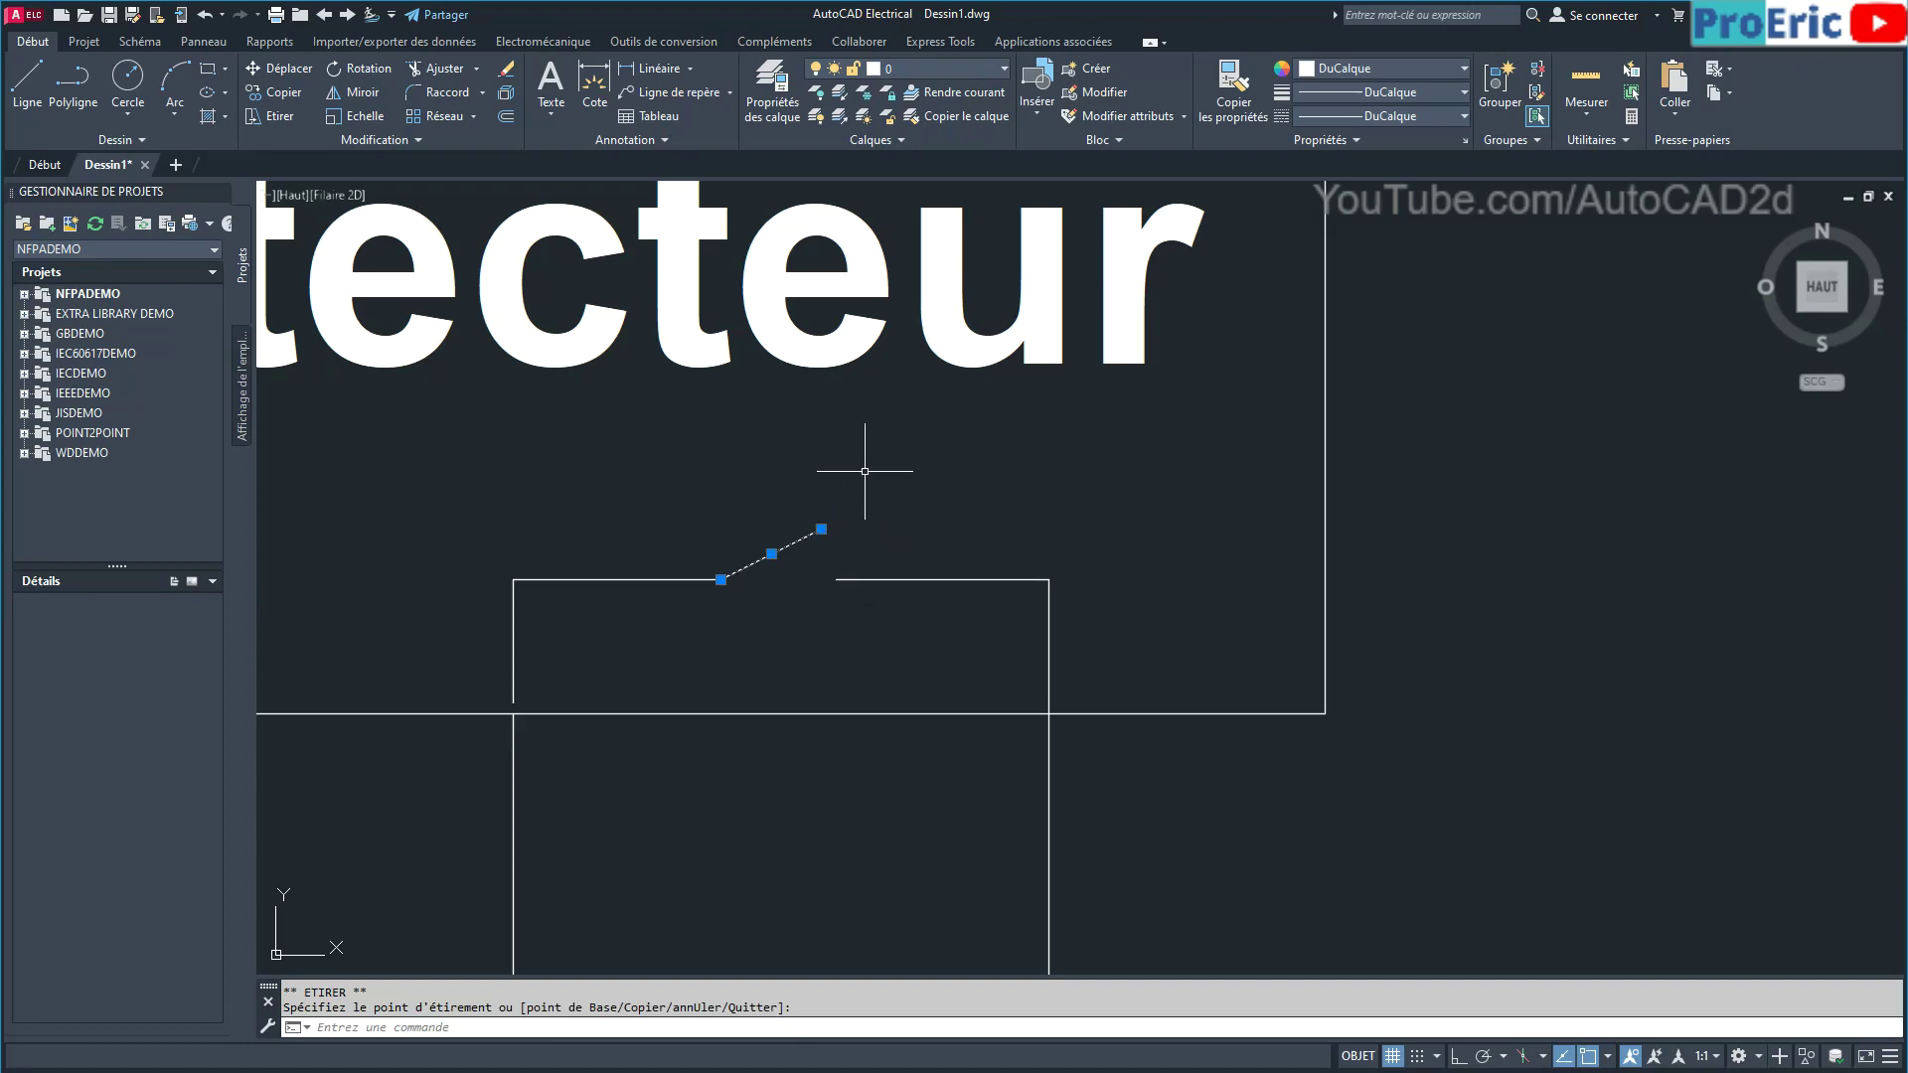
key(Escape)
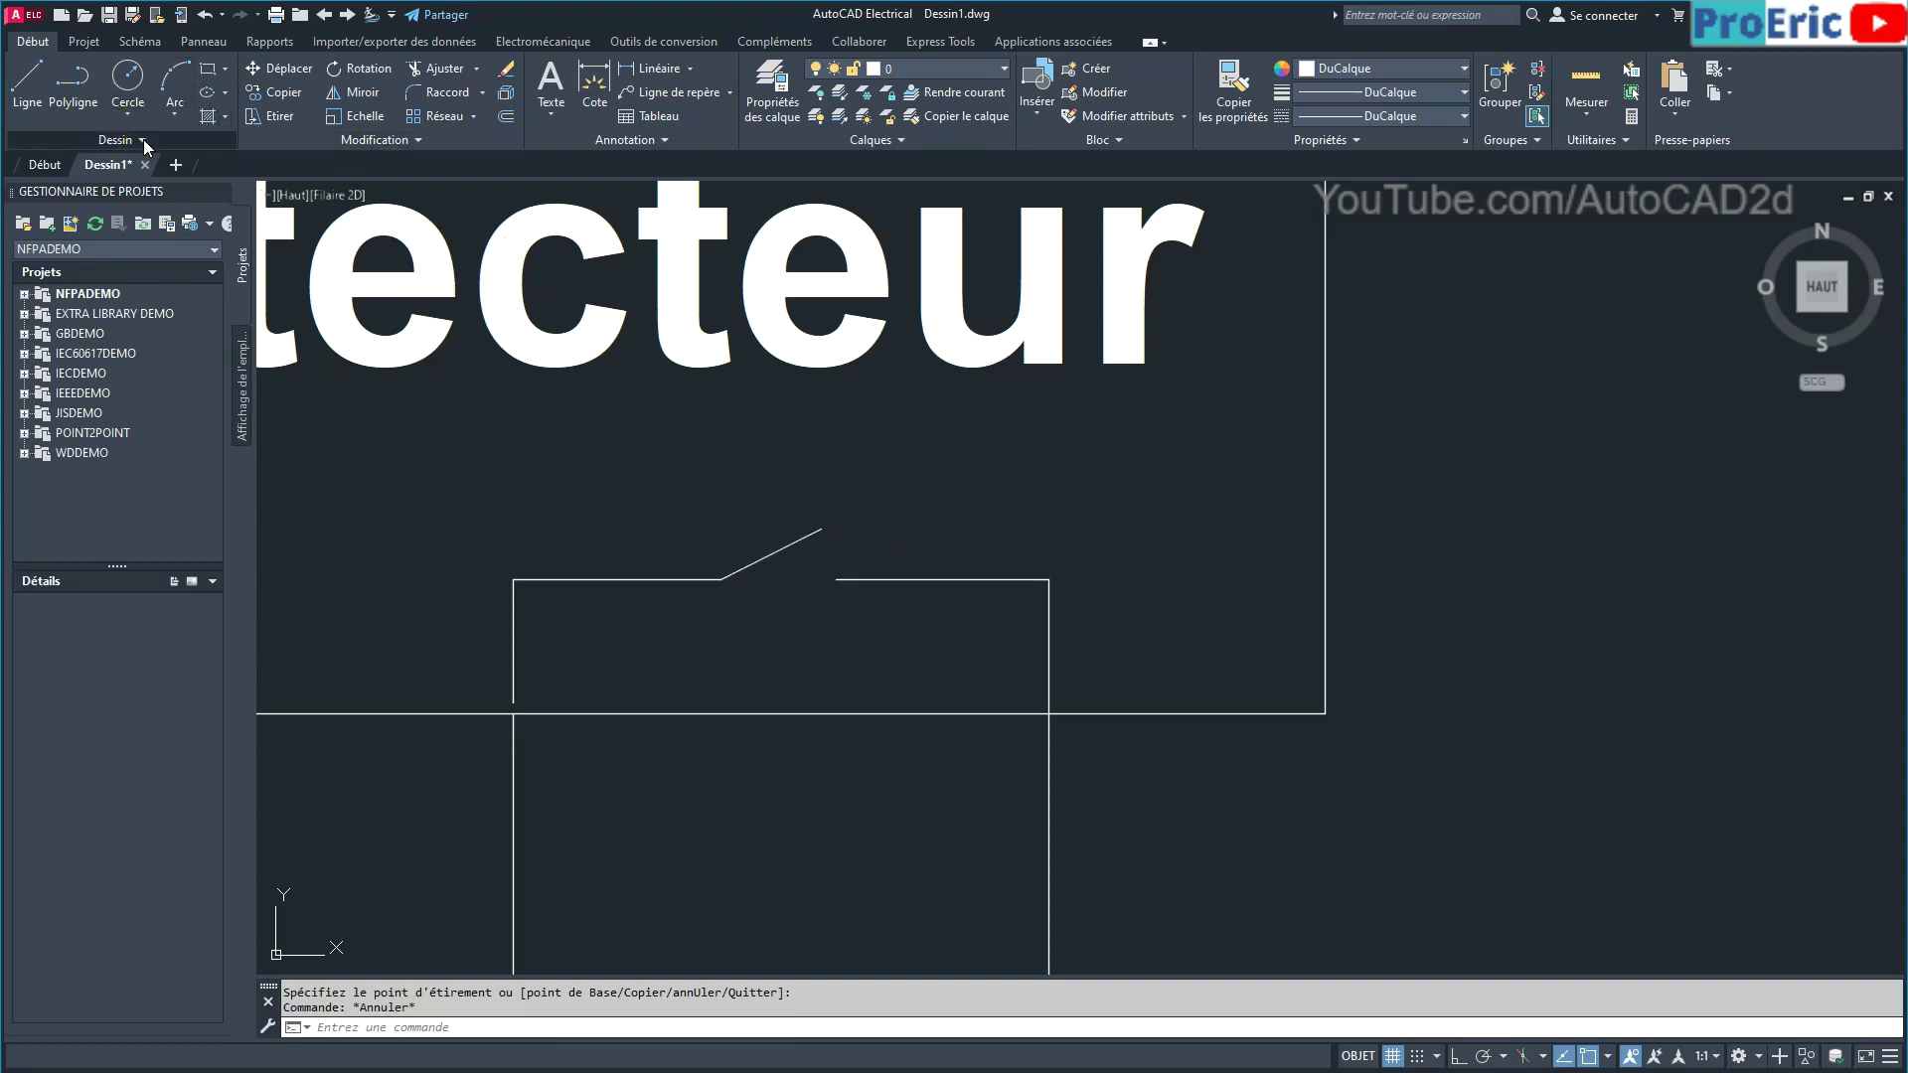
Place a trial Anneau donut near the switch, then undo it as oversized.
click(127, 139)
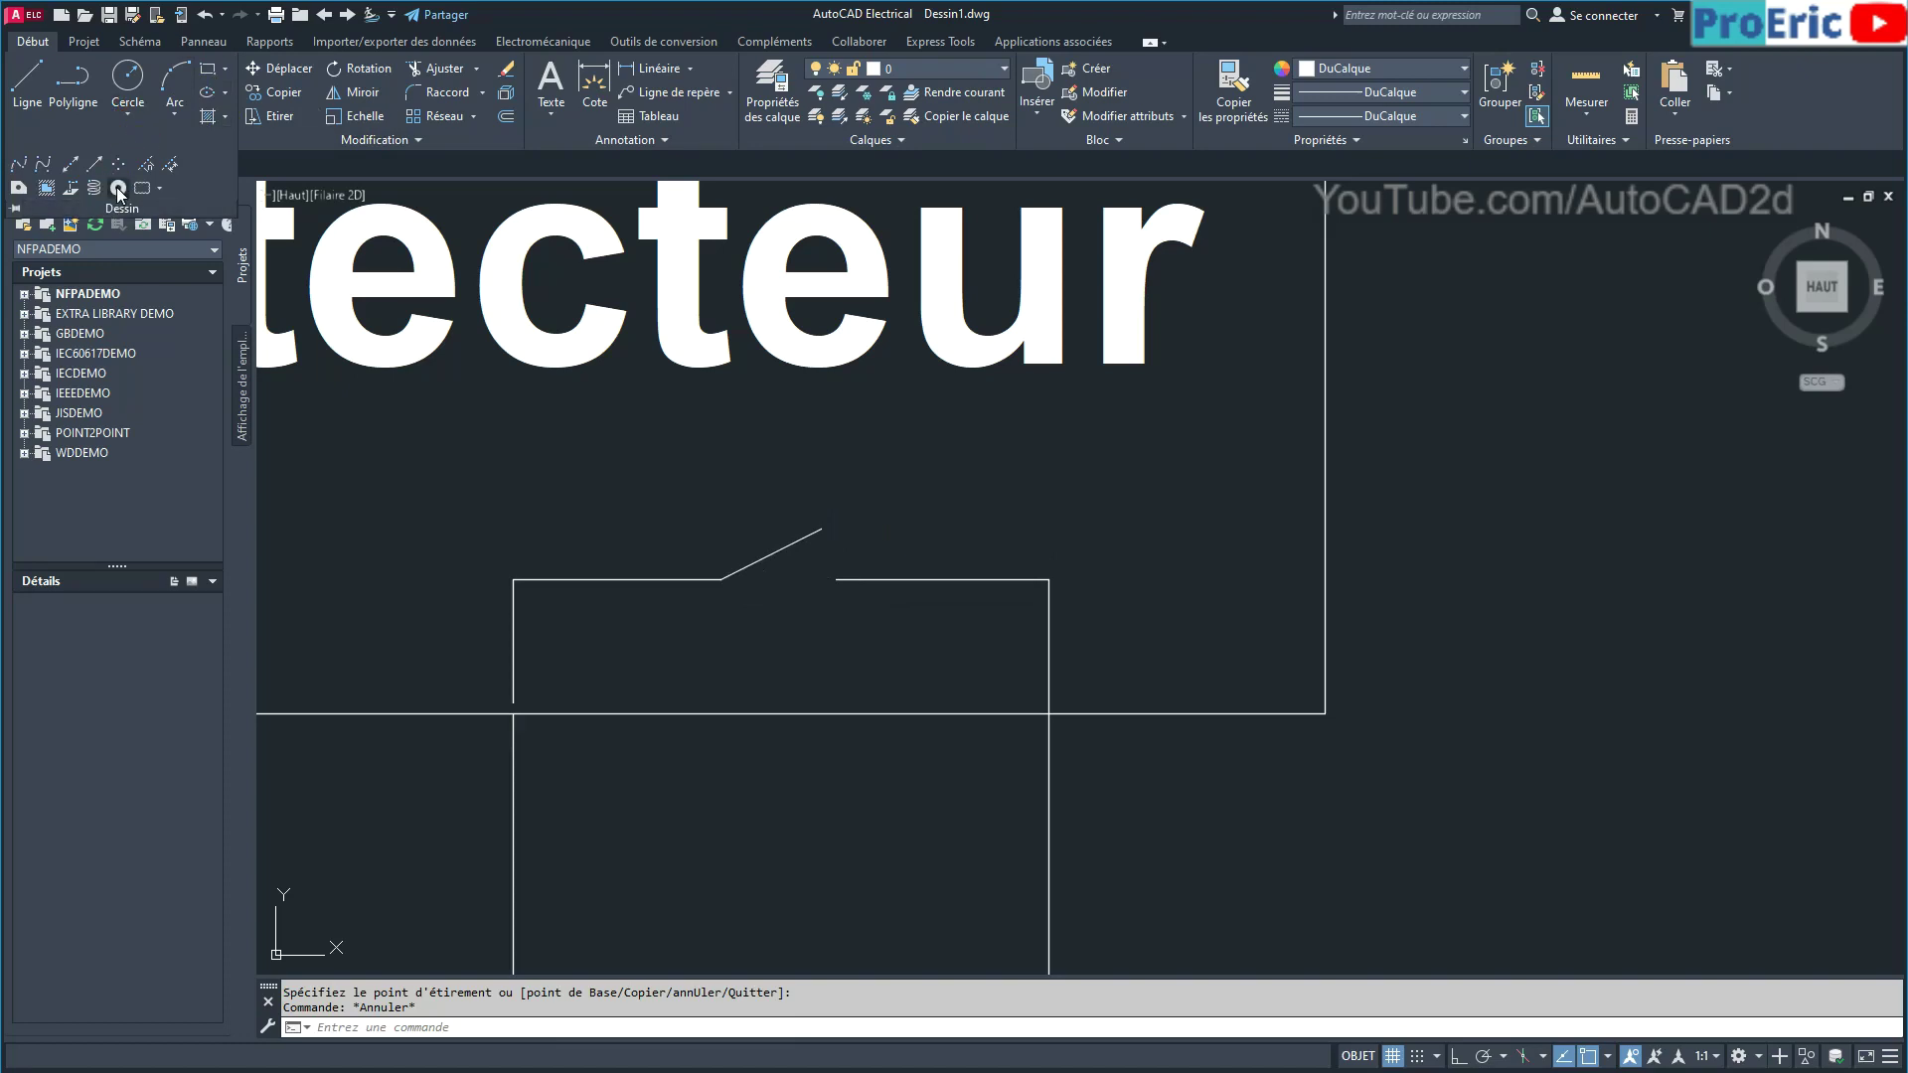
click(119, 189)
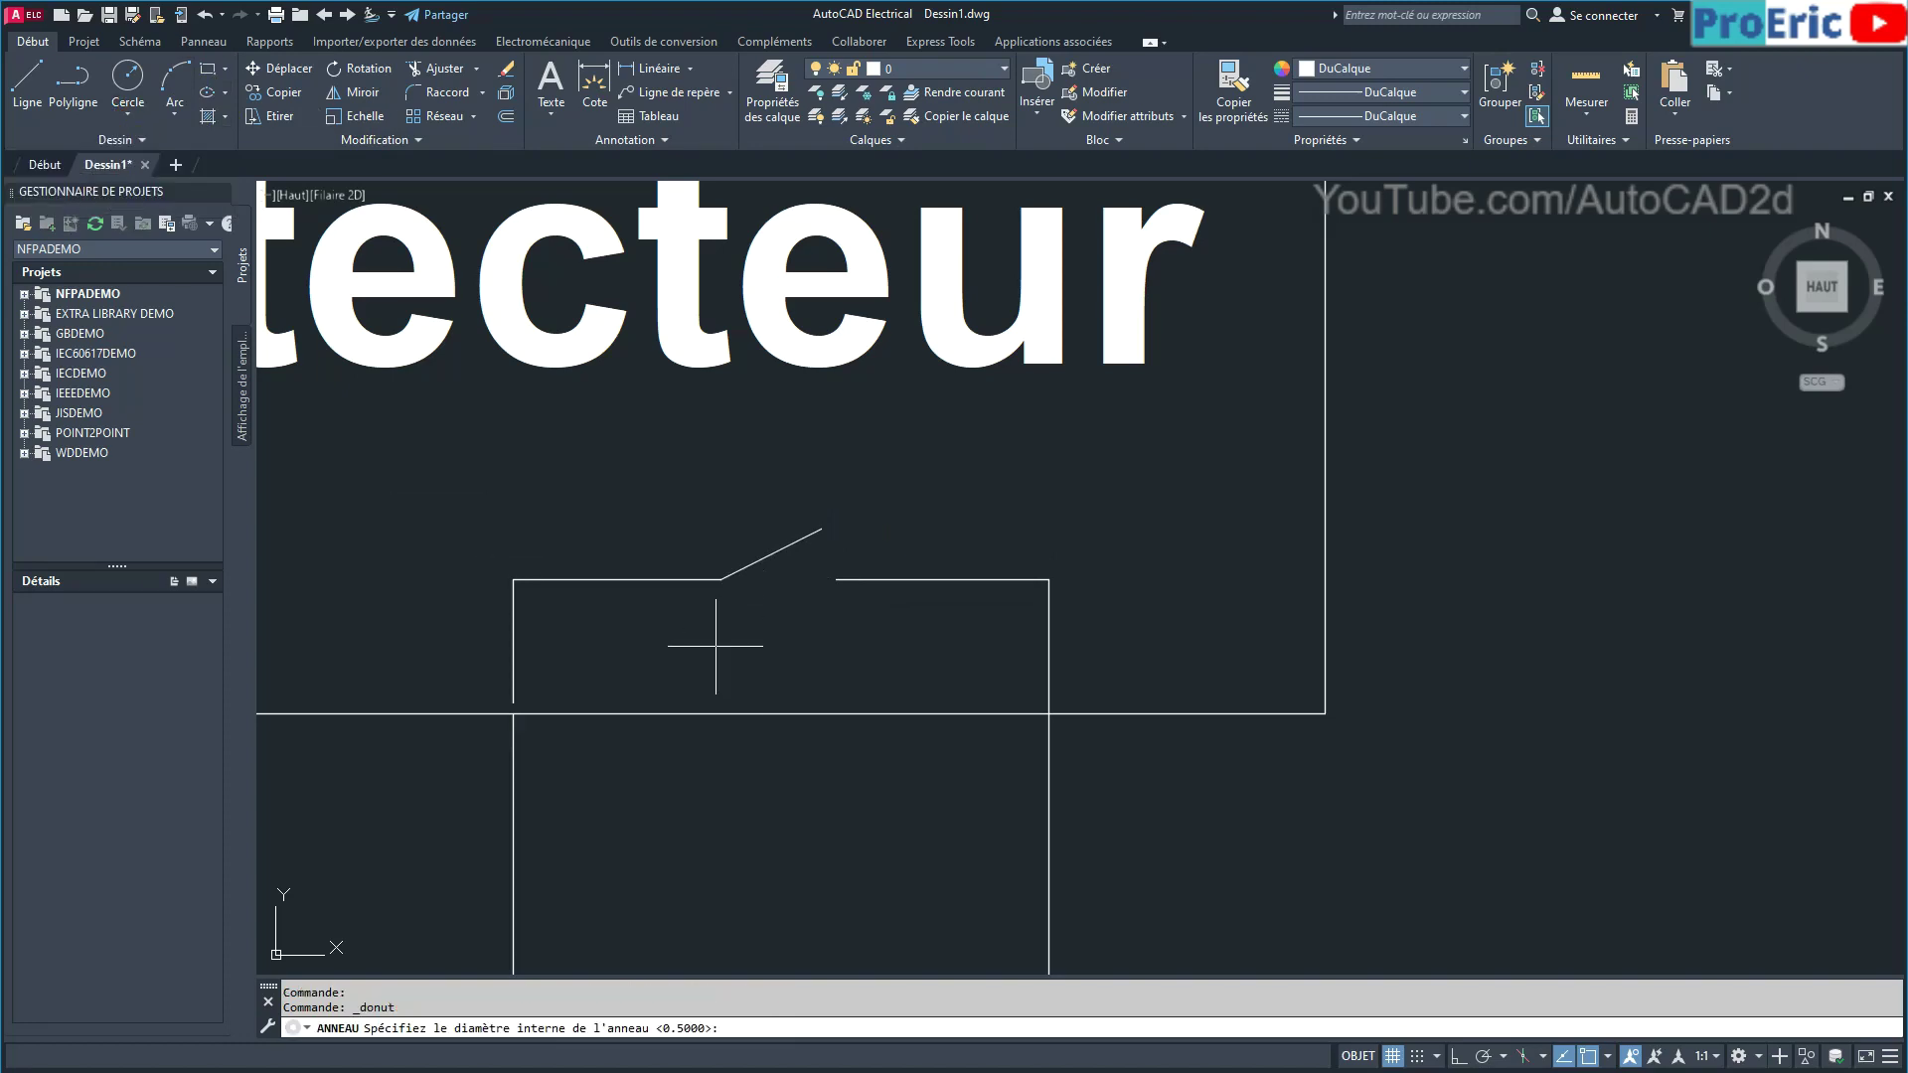
key(Return)
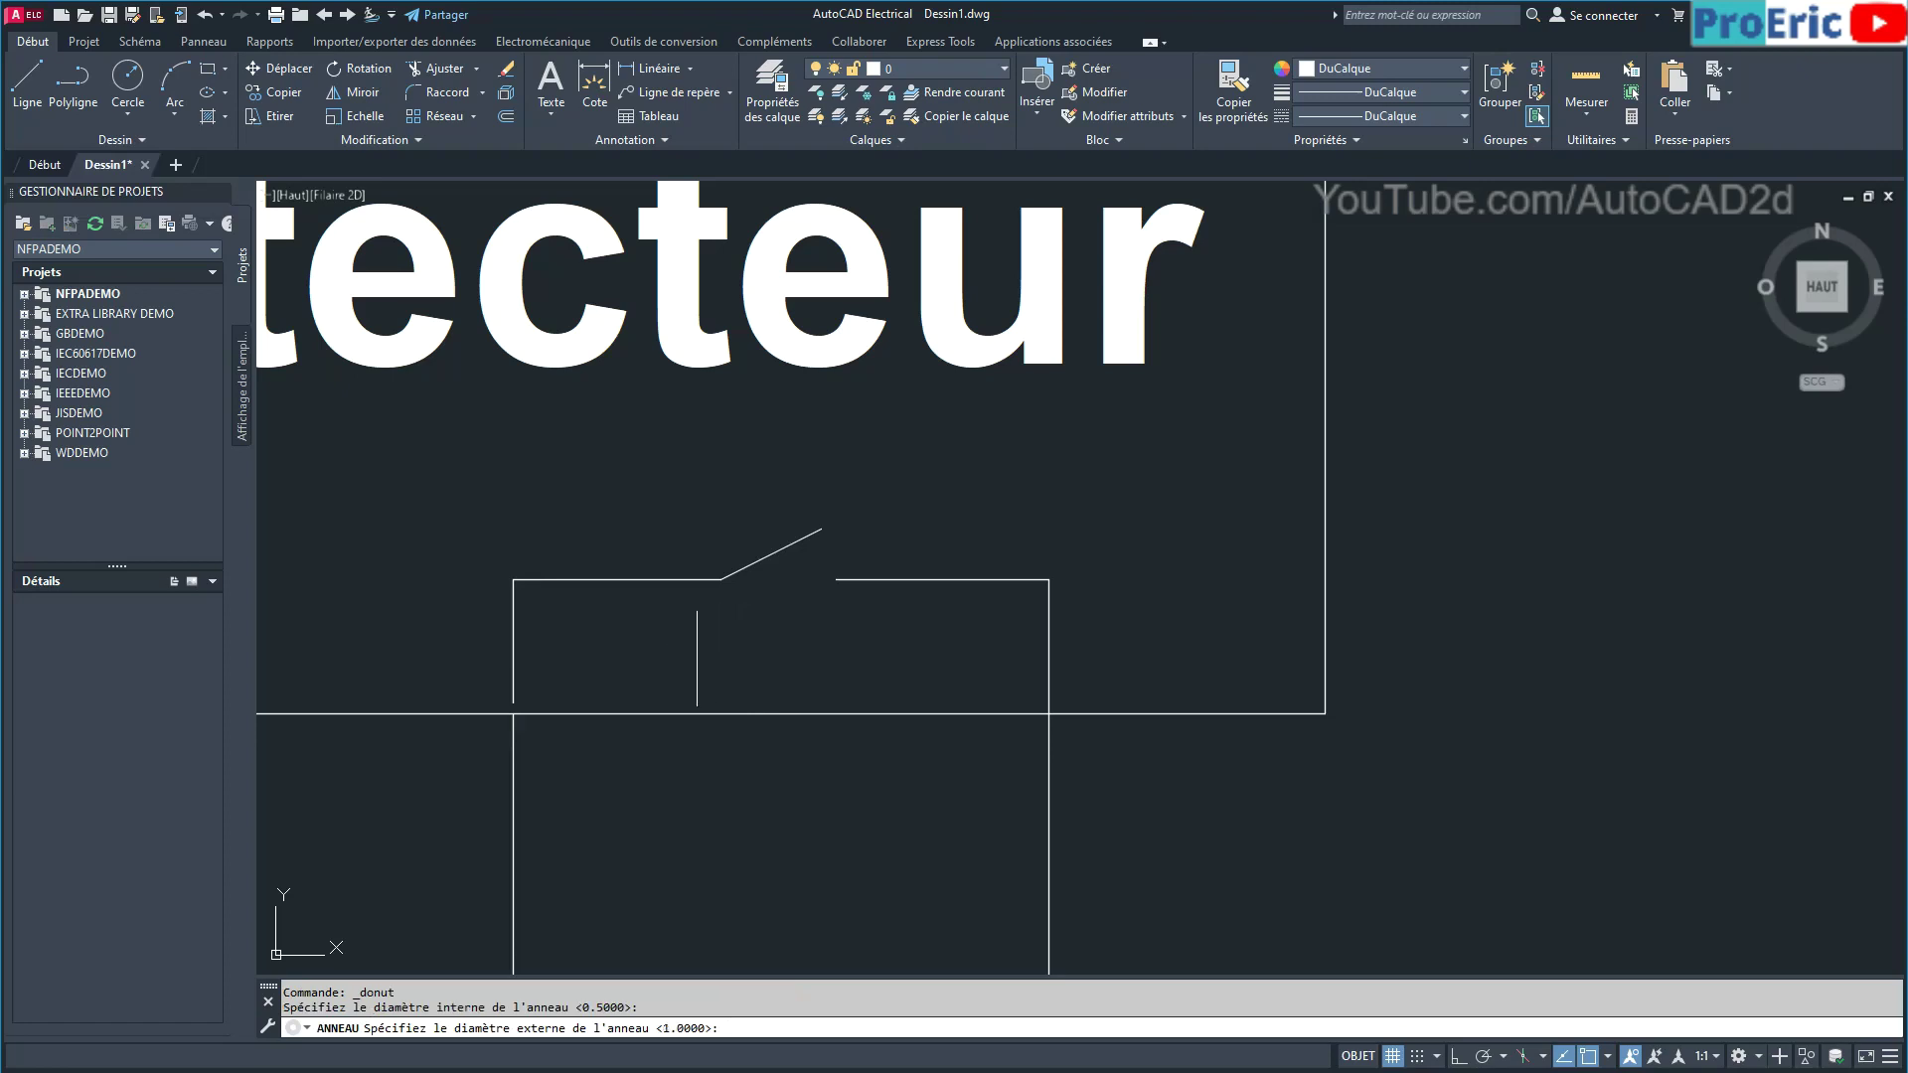
click(689, 653)
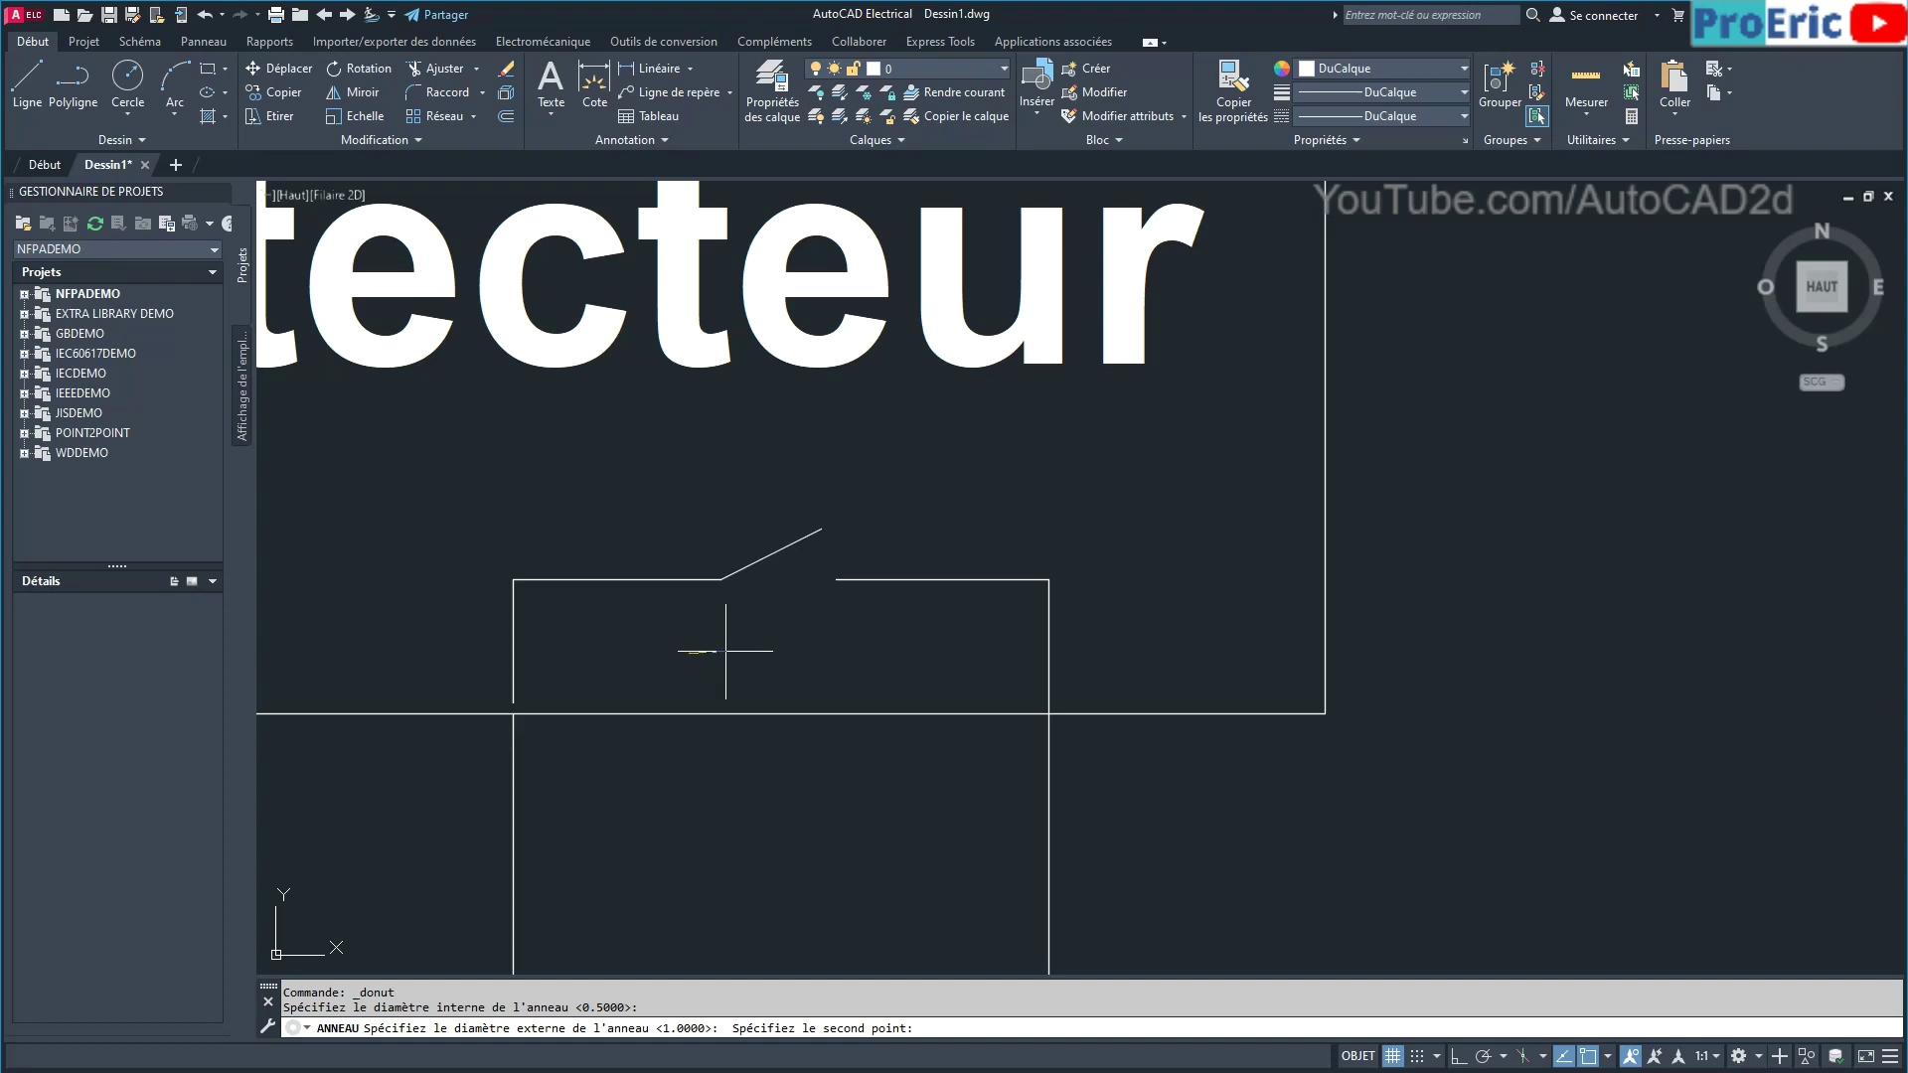
click(716, 655)
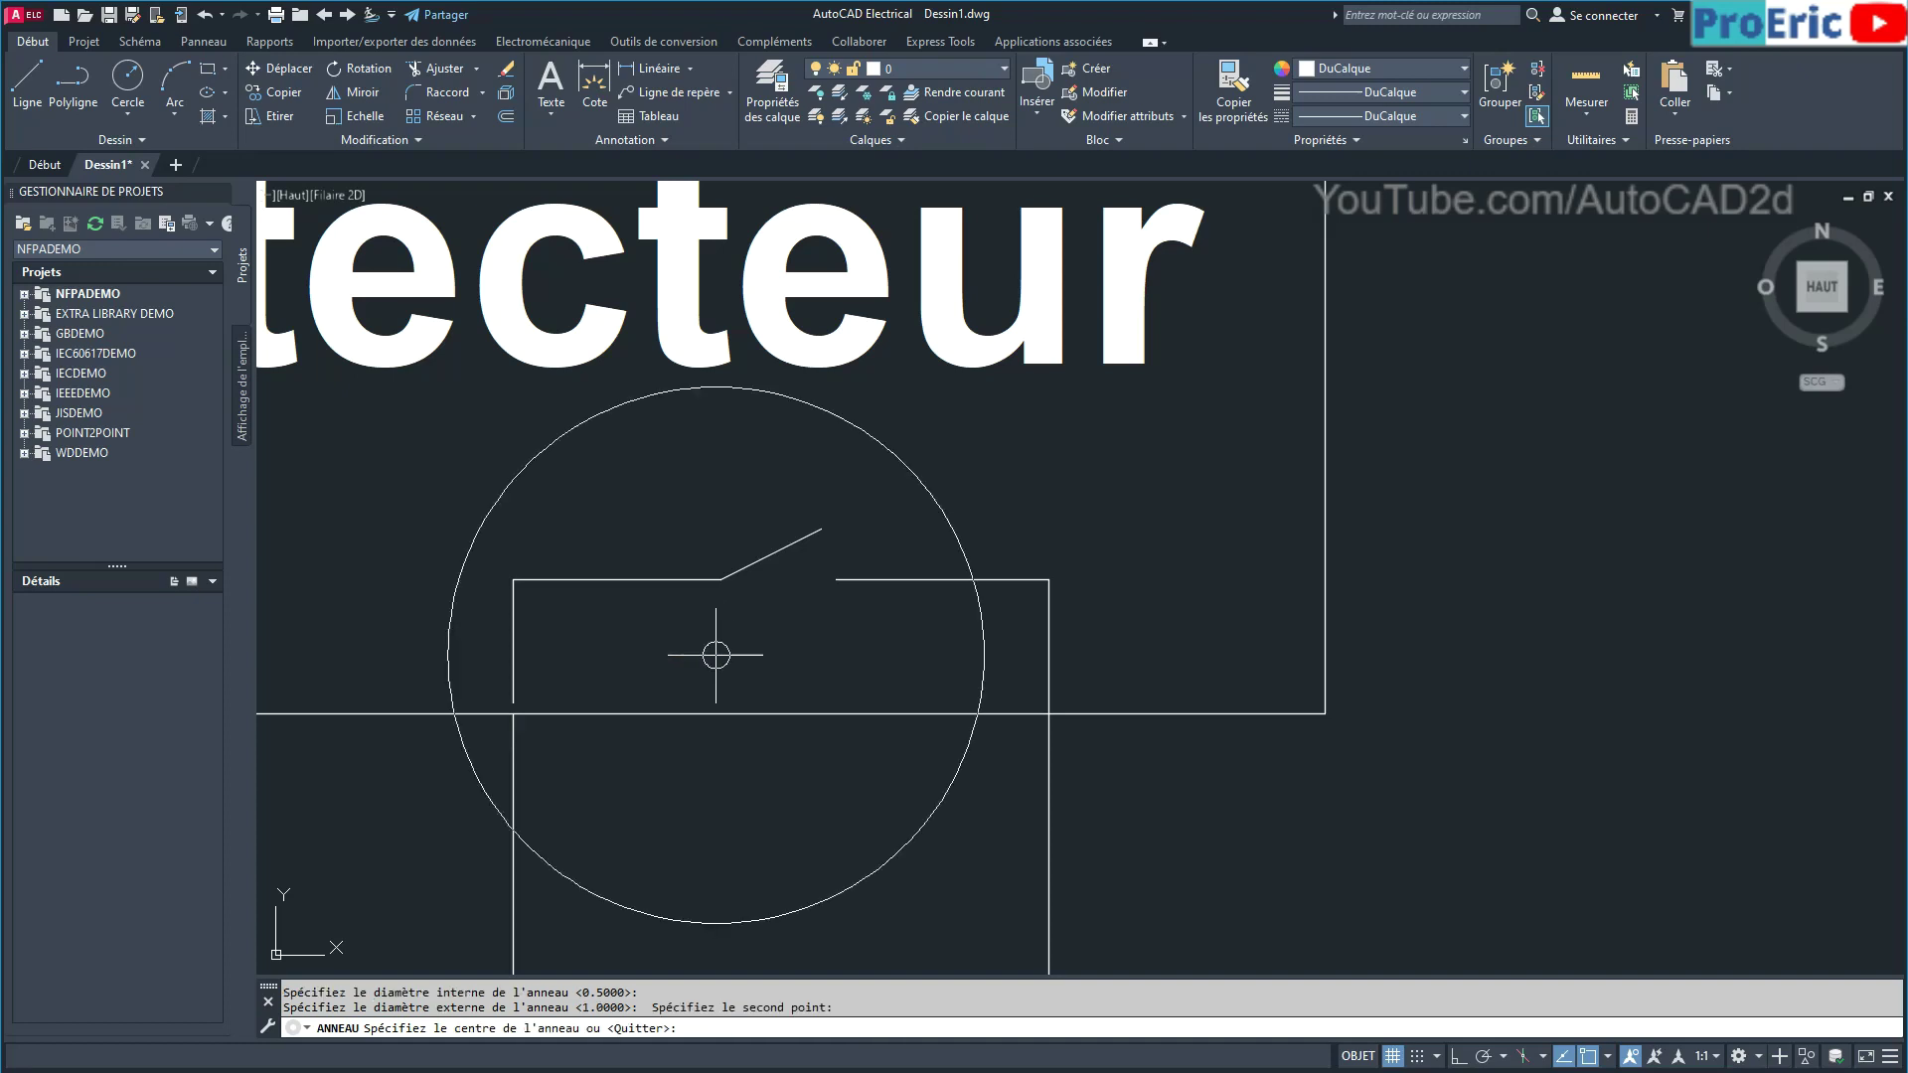
click(720, 579)
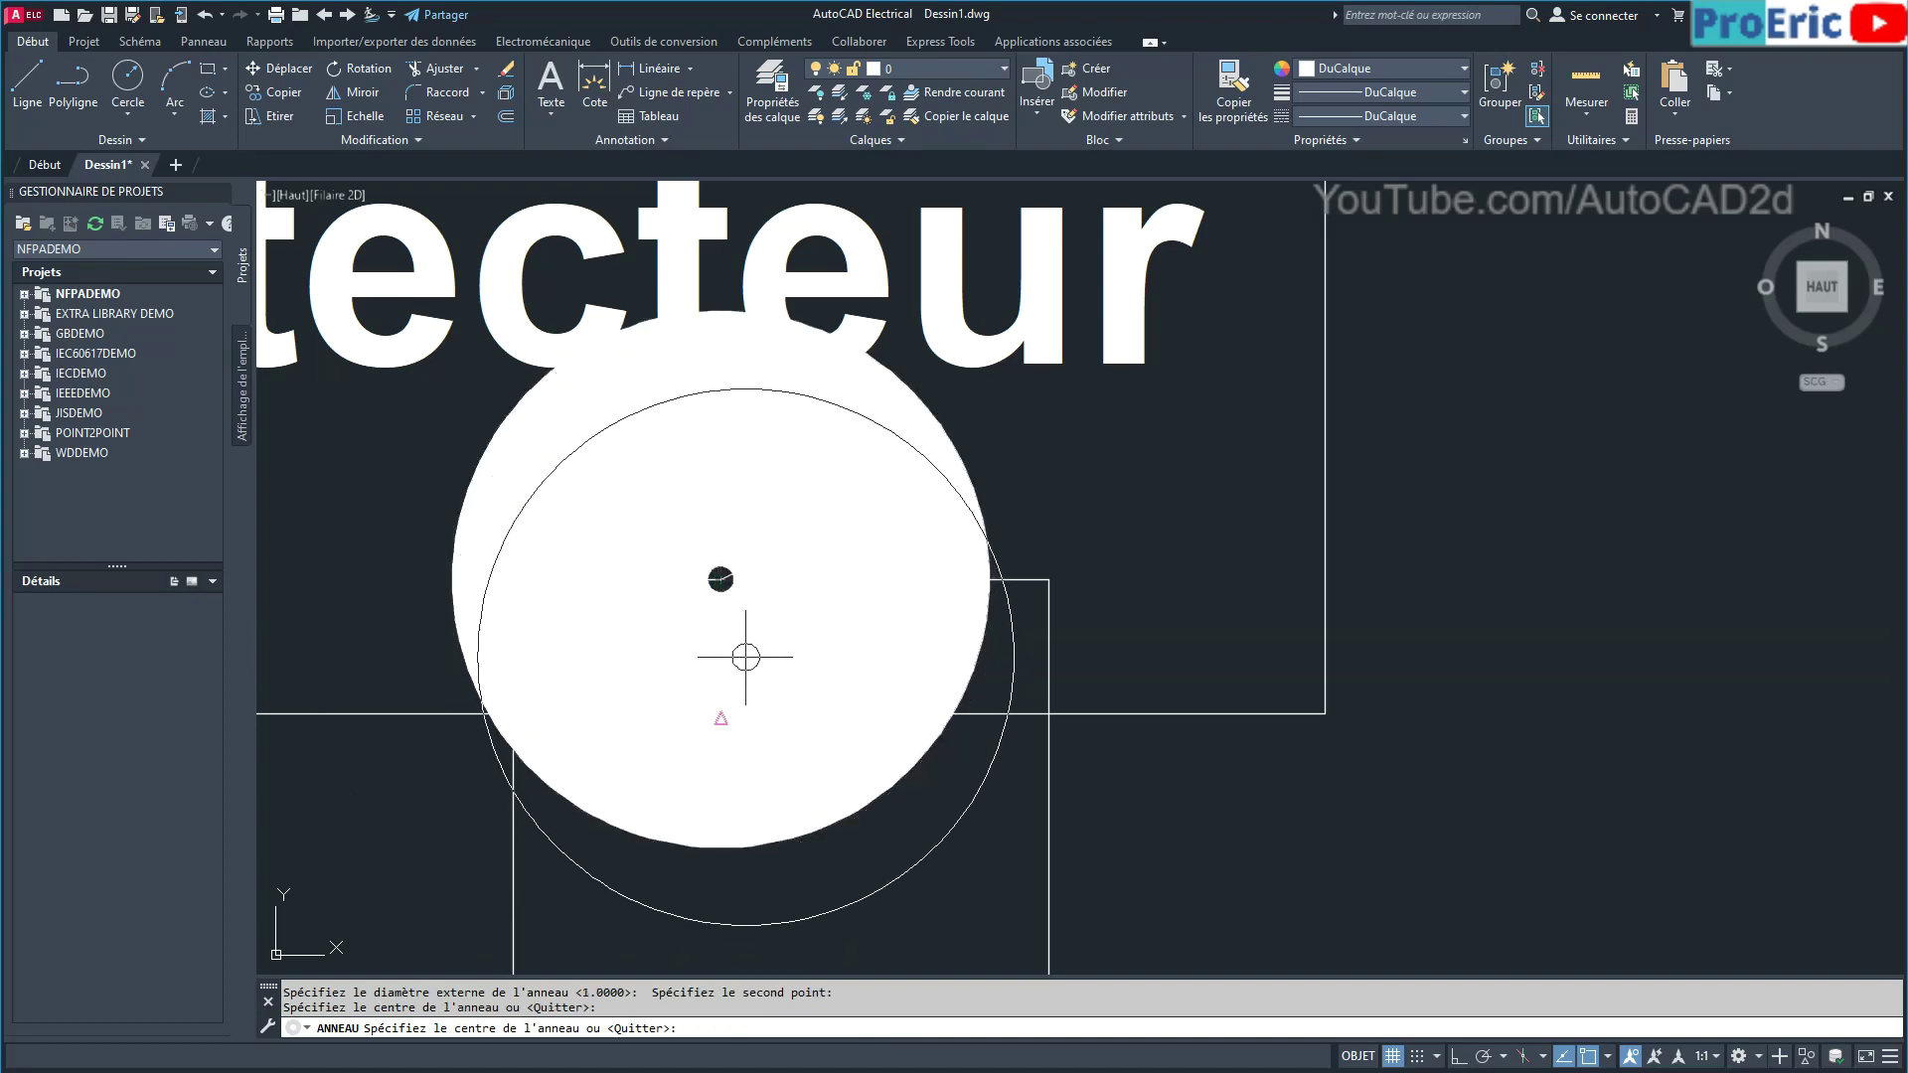
key(ctrl+z)
key(Escape)
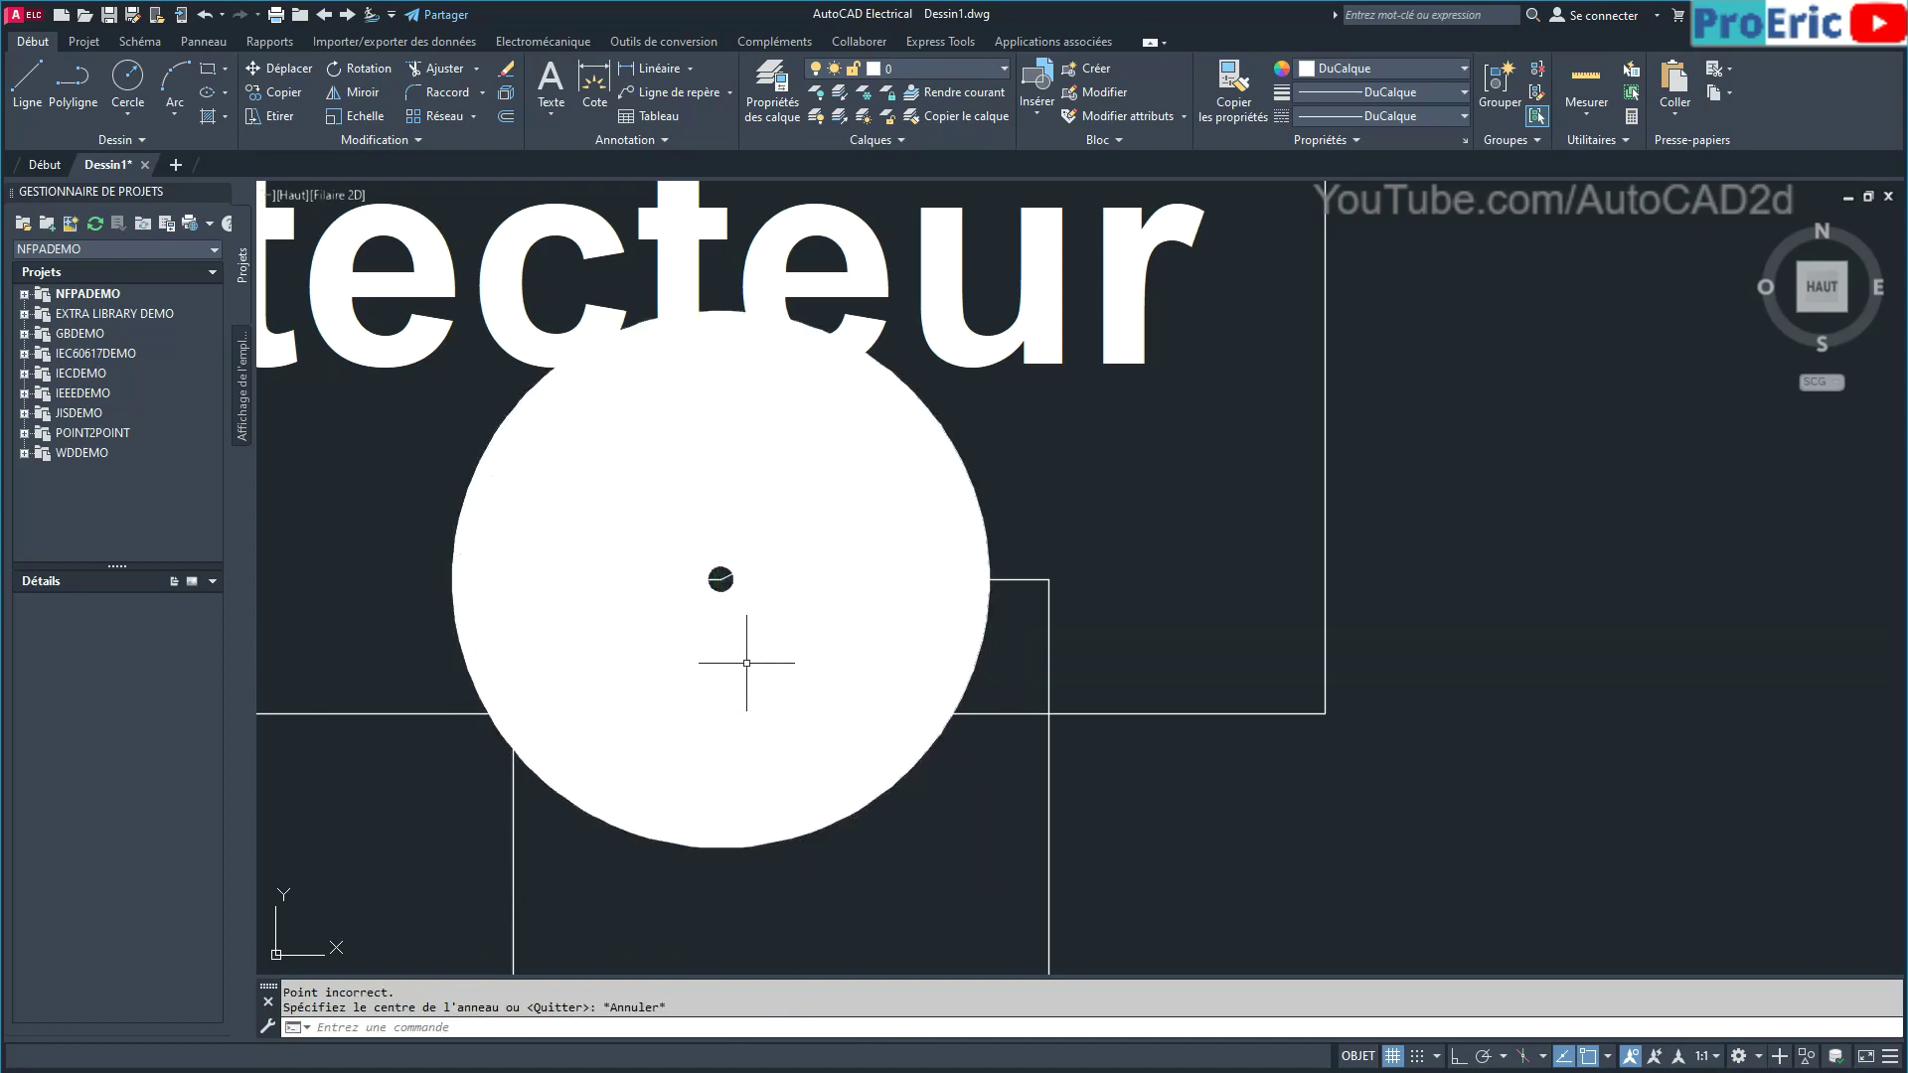
key(ctrl+z)
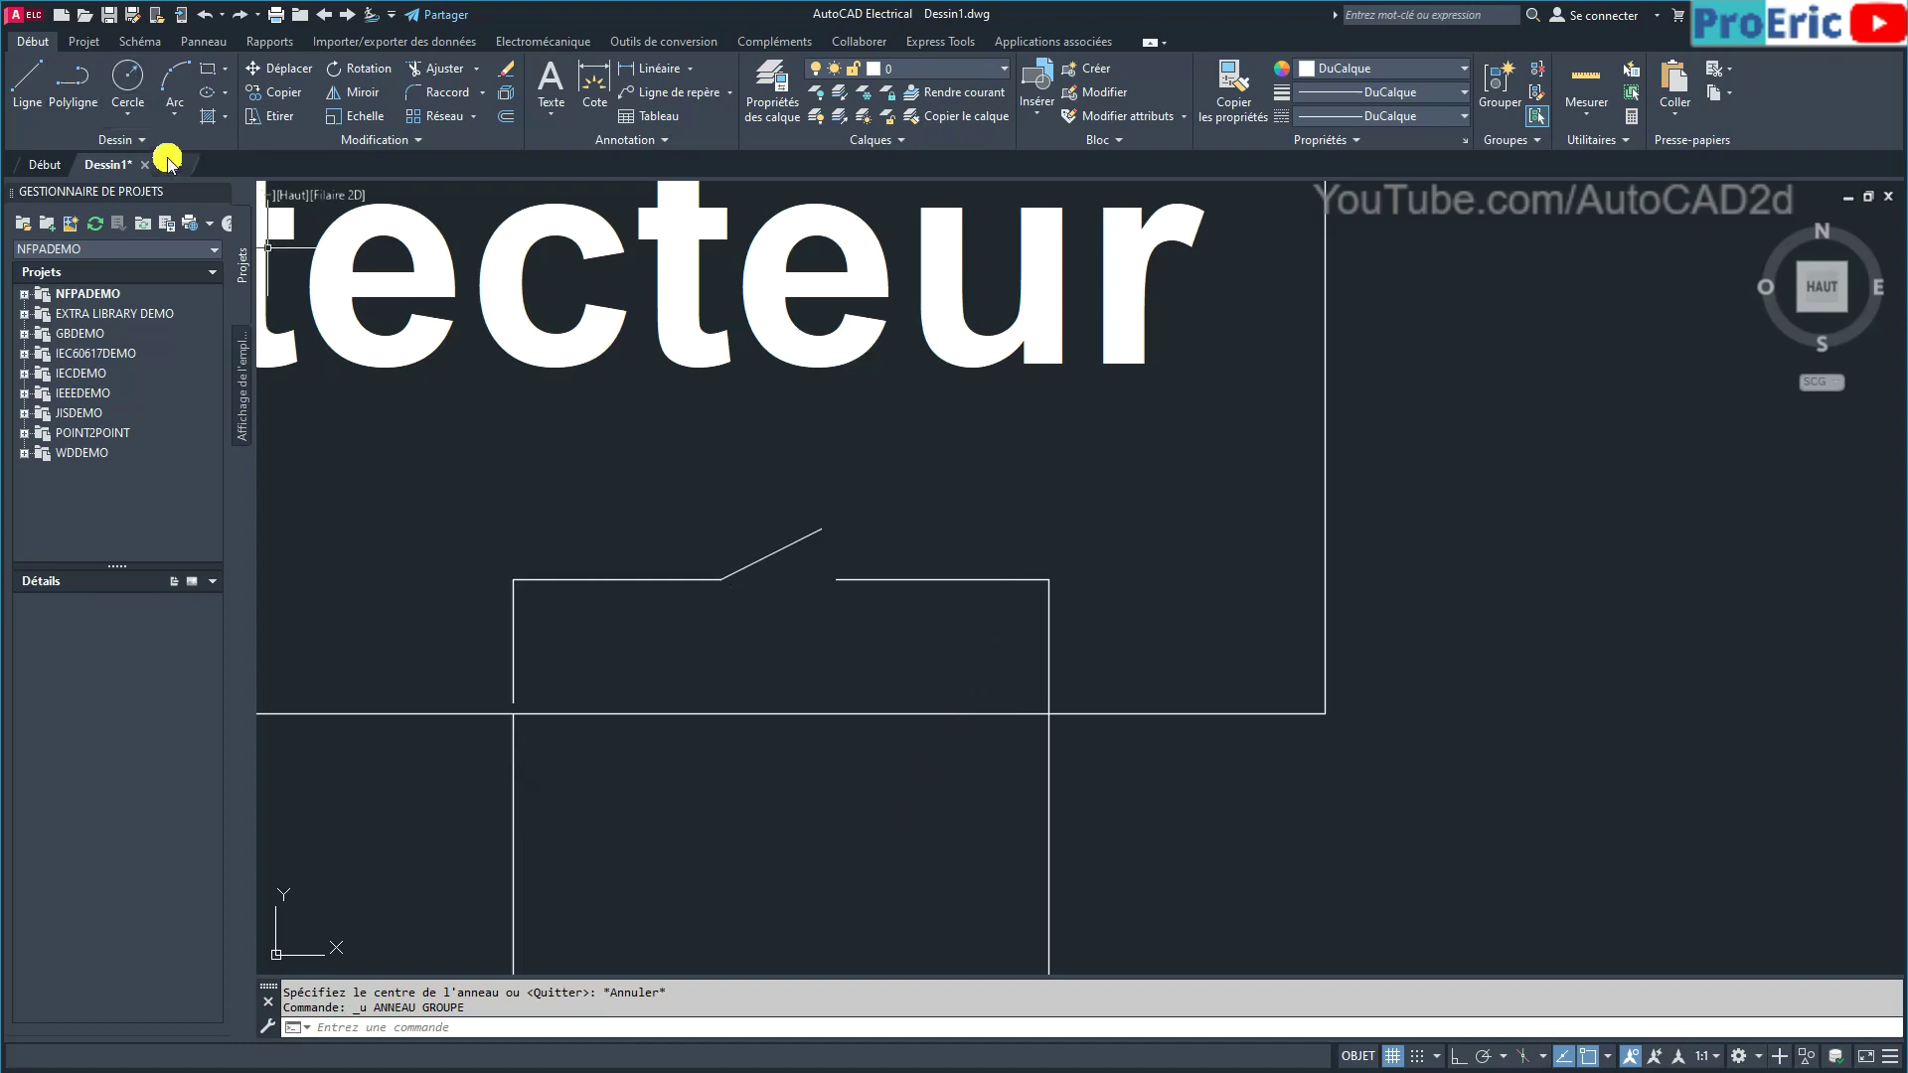
Retry the Anneau donut with default inner diameter, then cancel it.
click(142, 140)
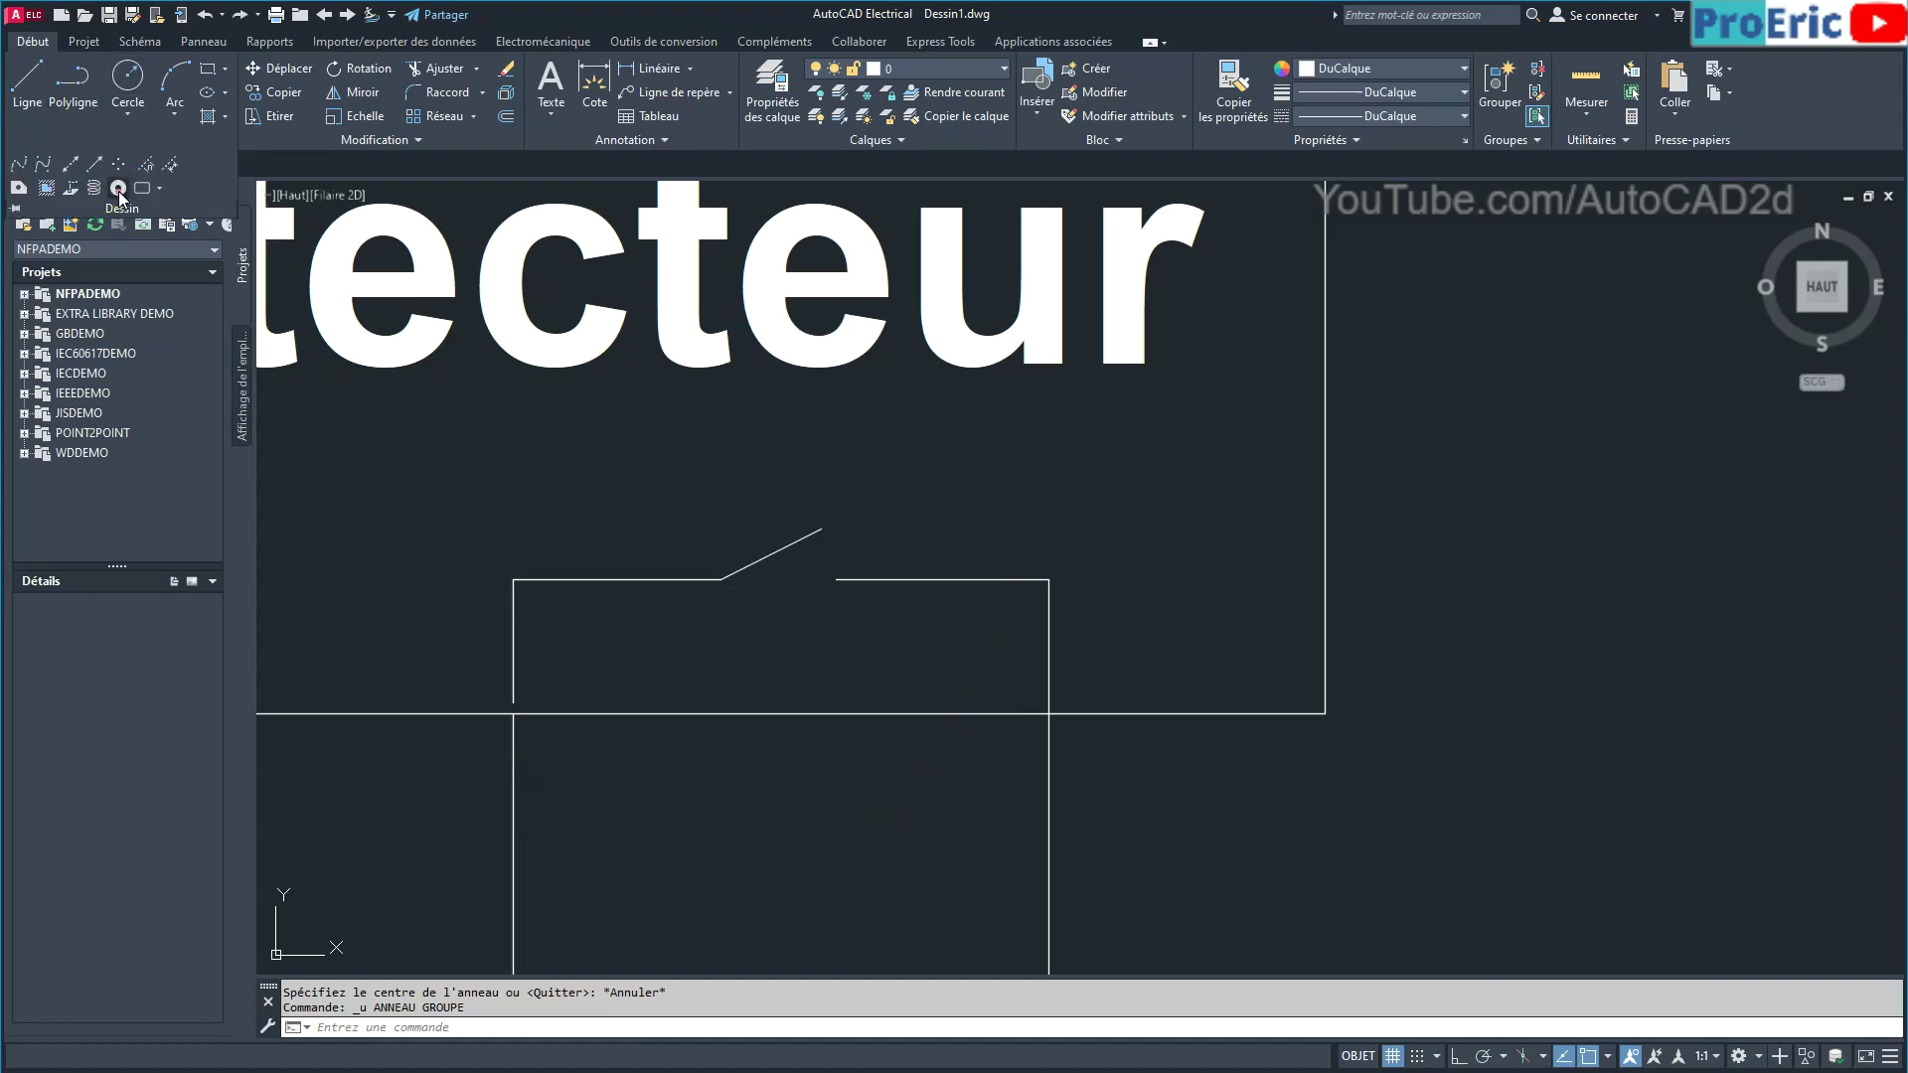
click(119, 193)
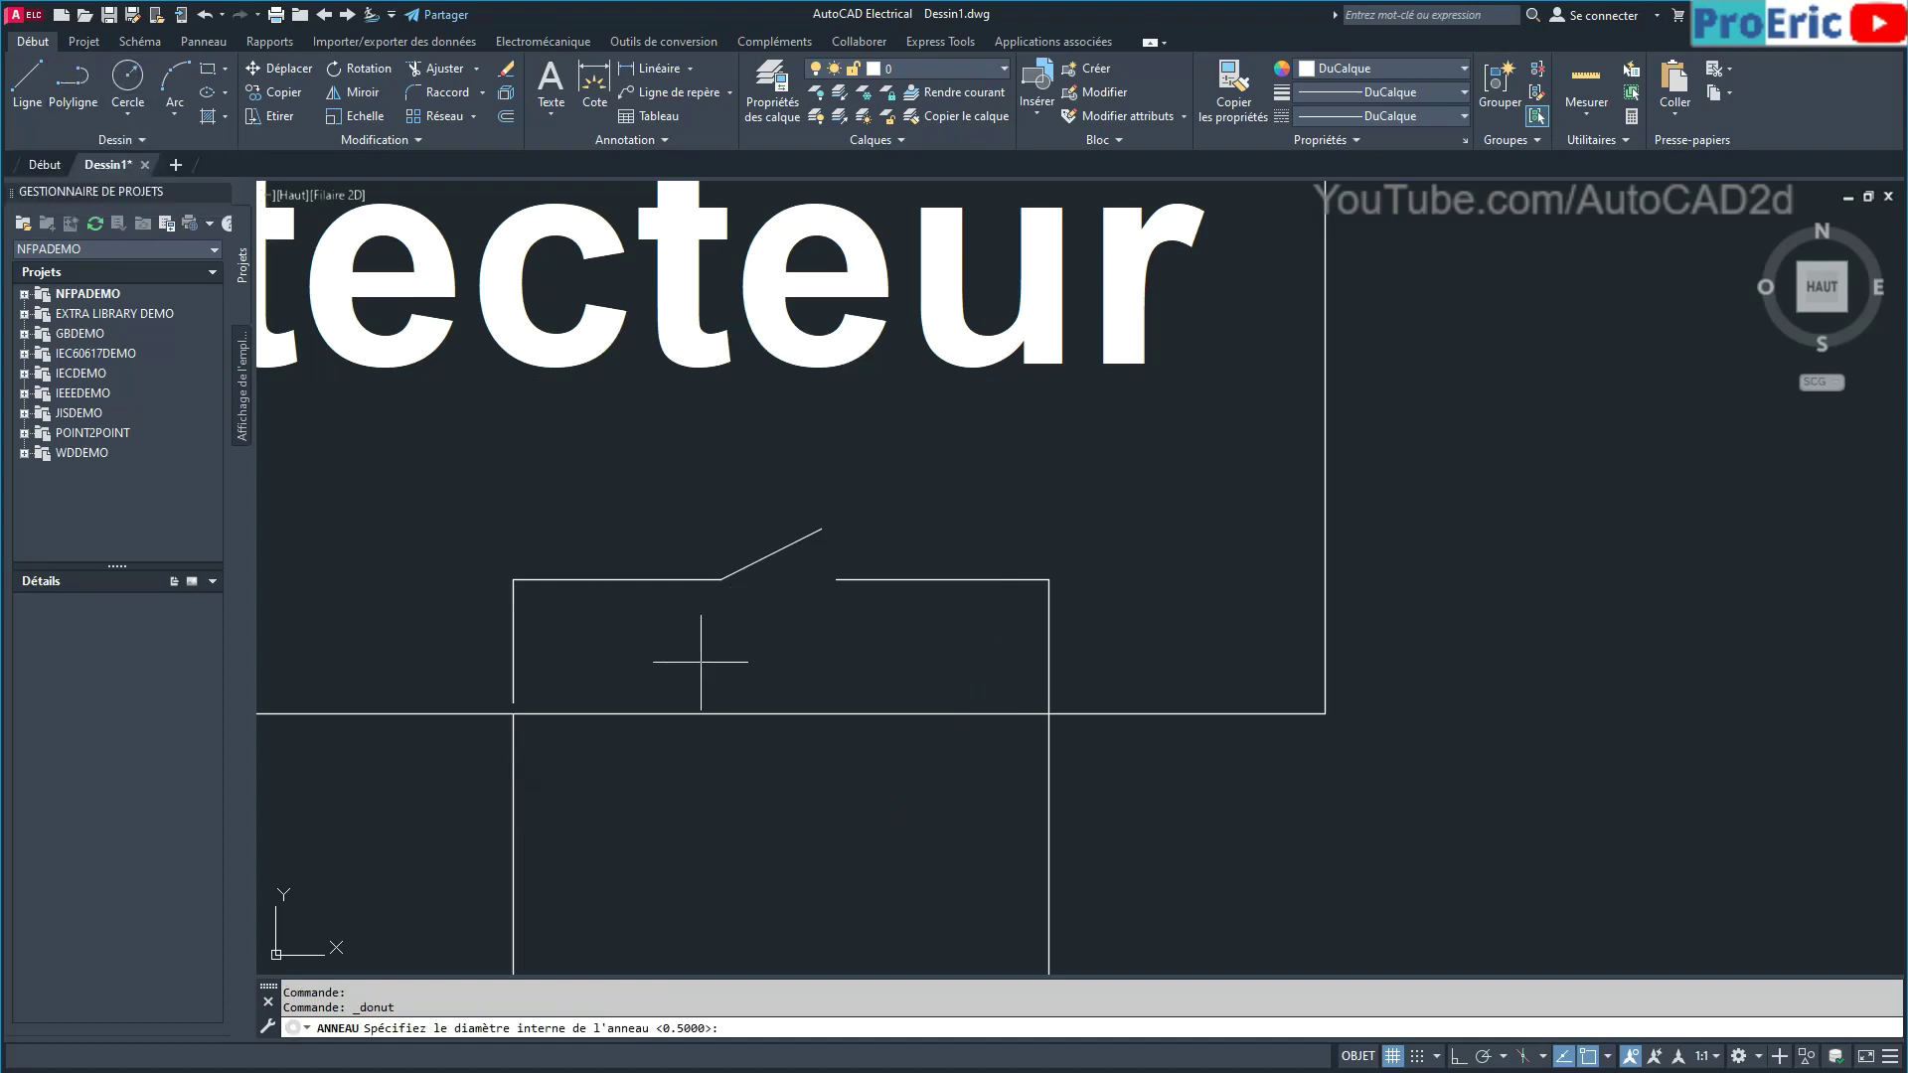
key(Return)
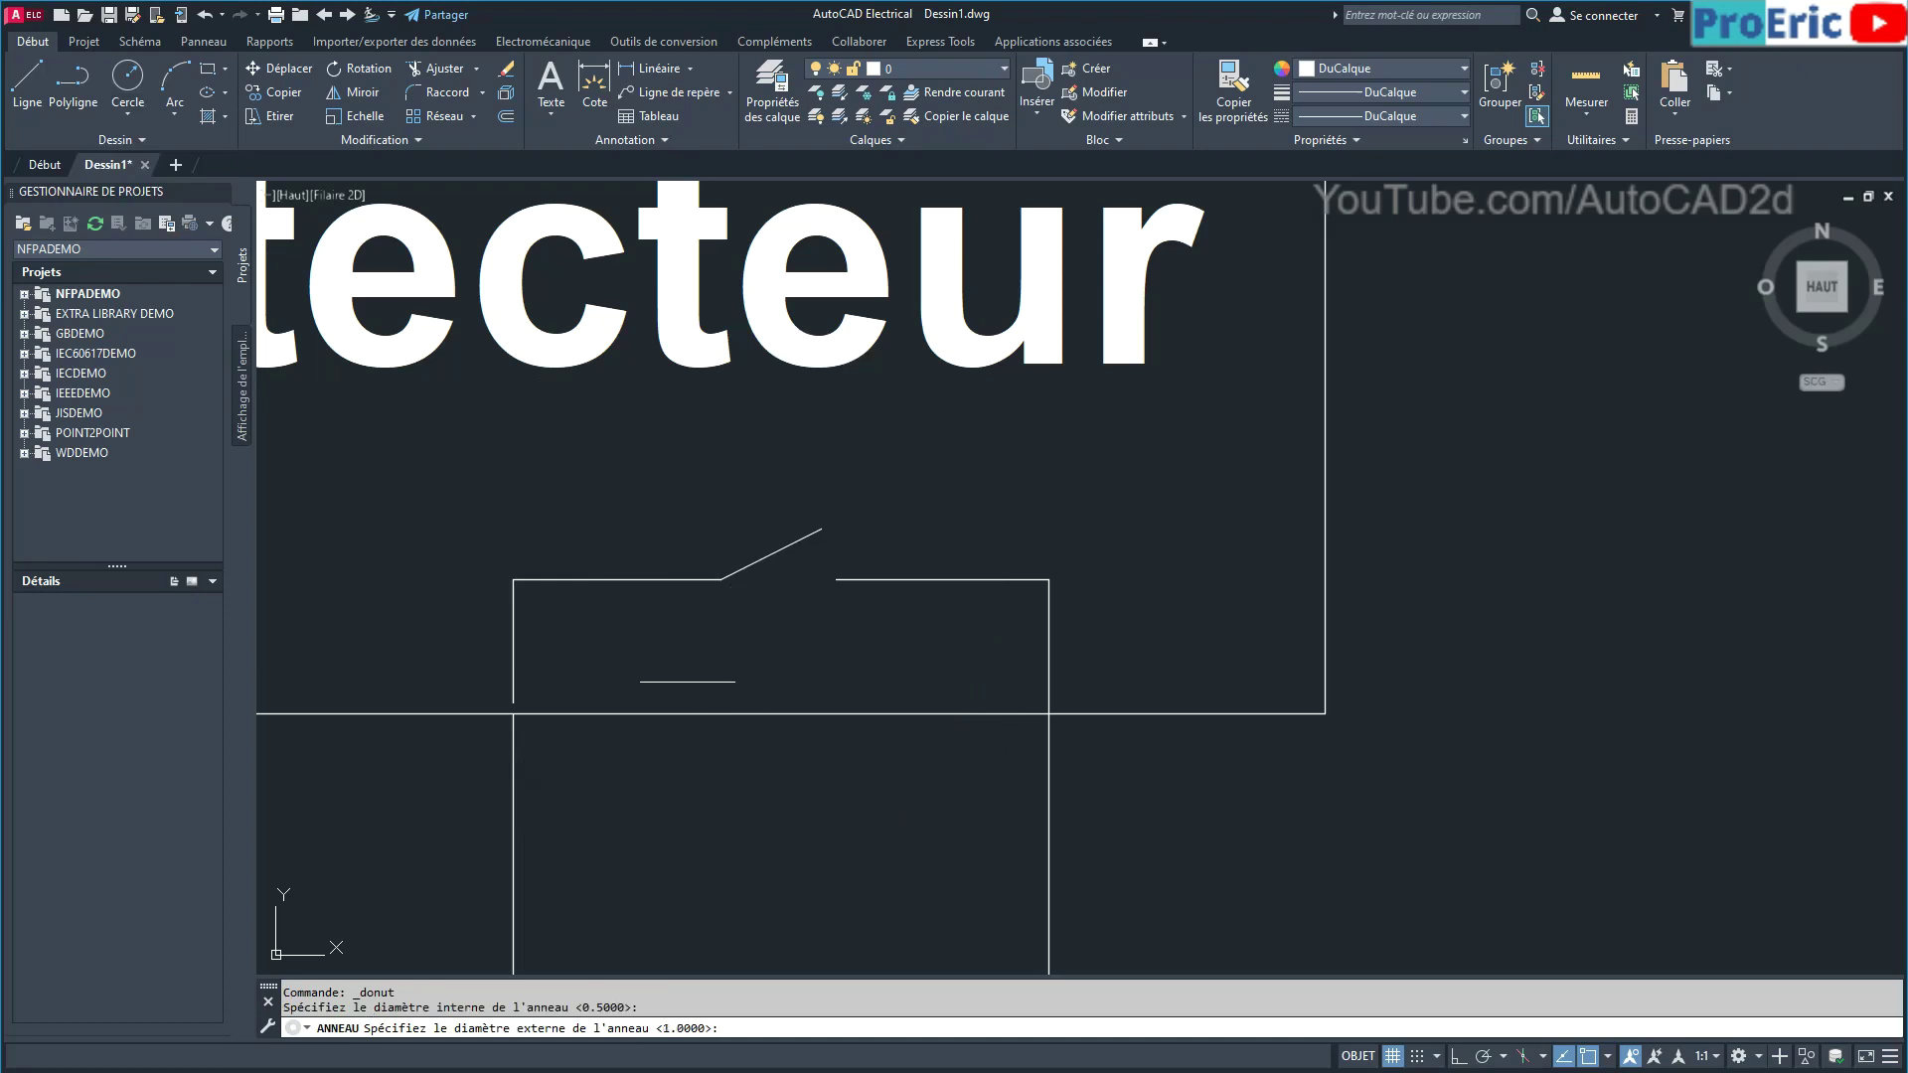
click(670, 662)
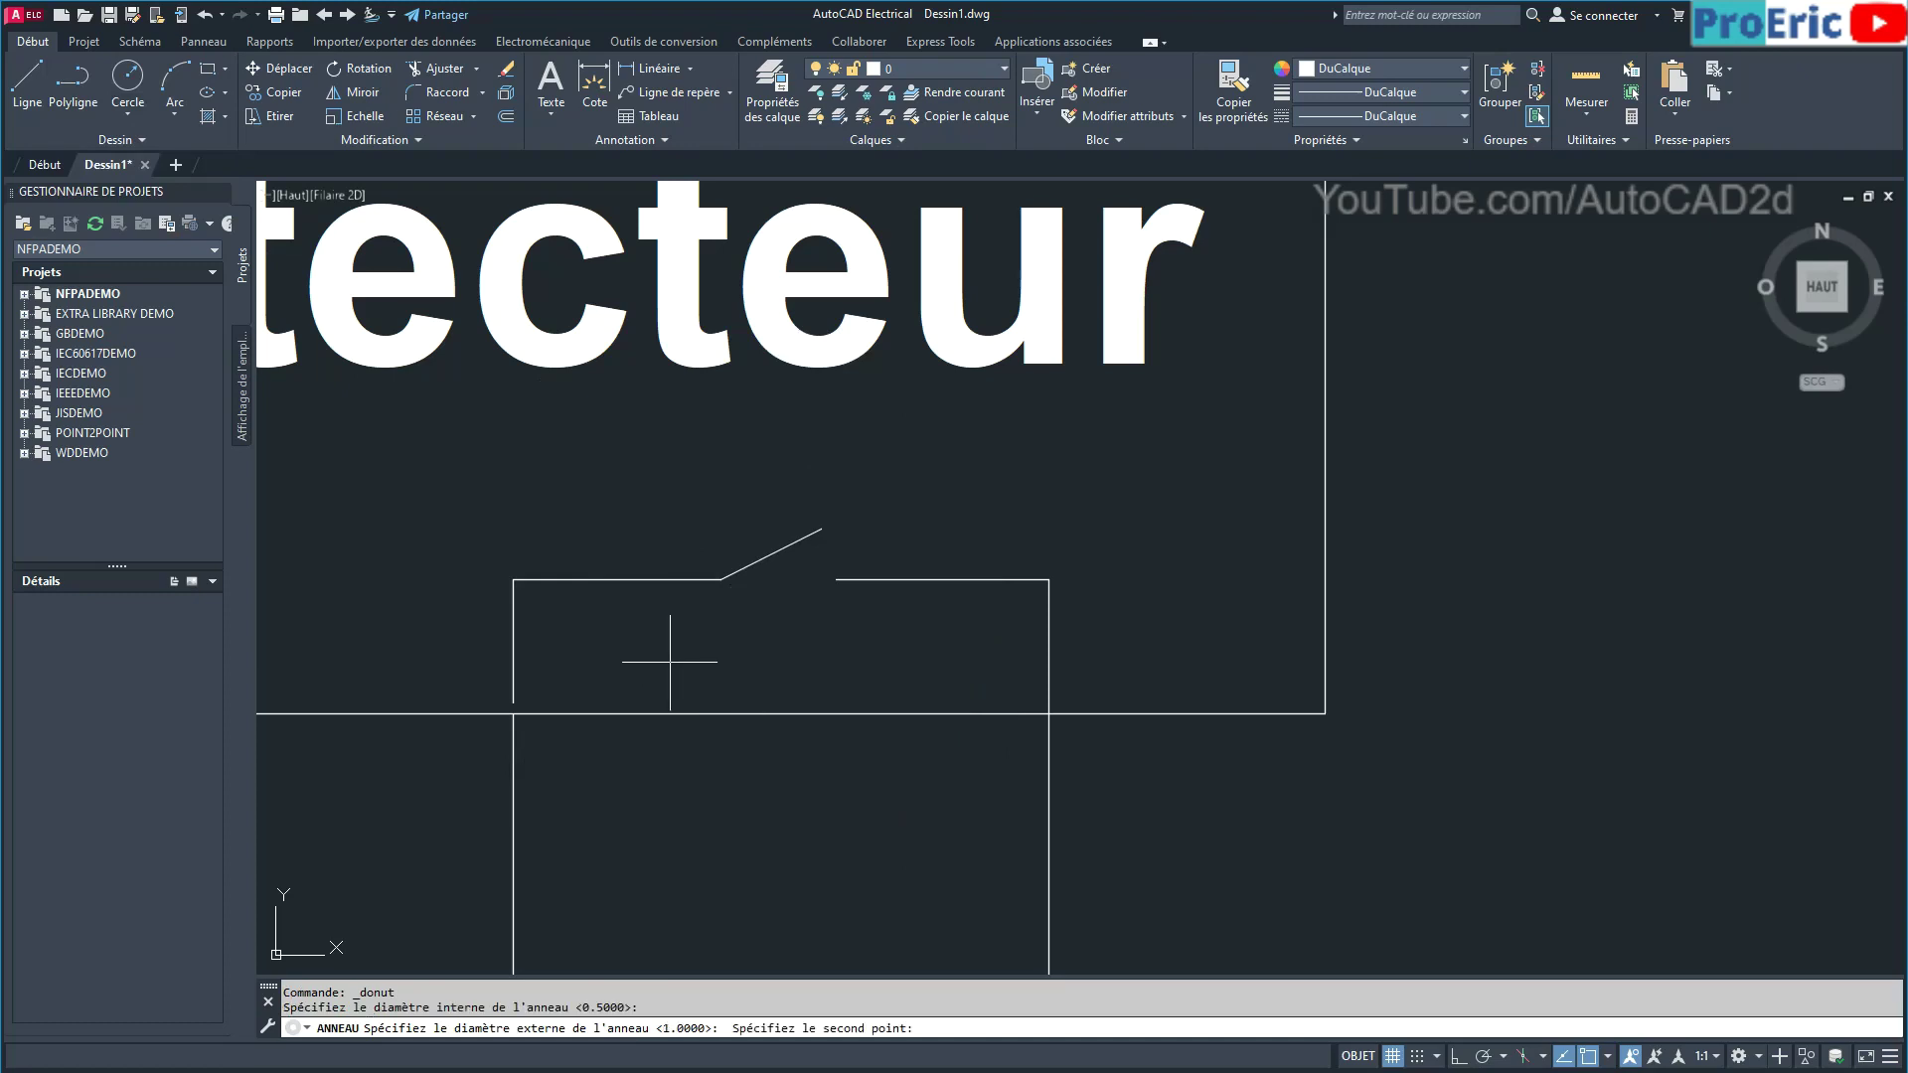
click(672, 662)
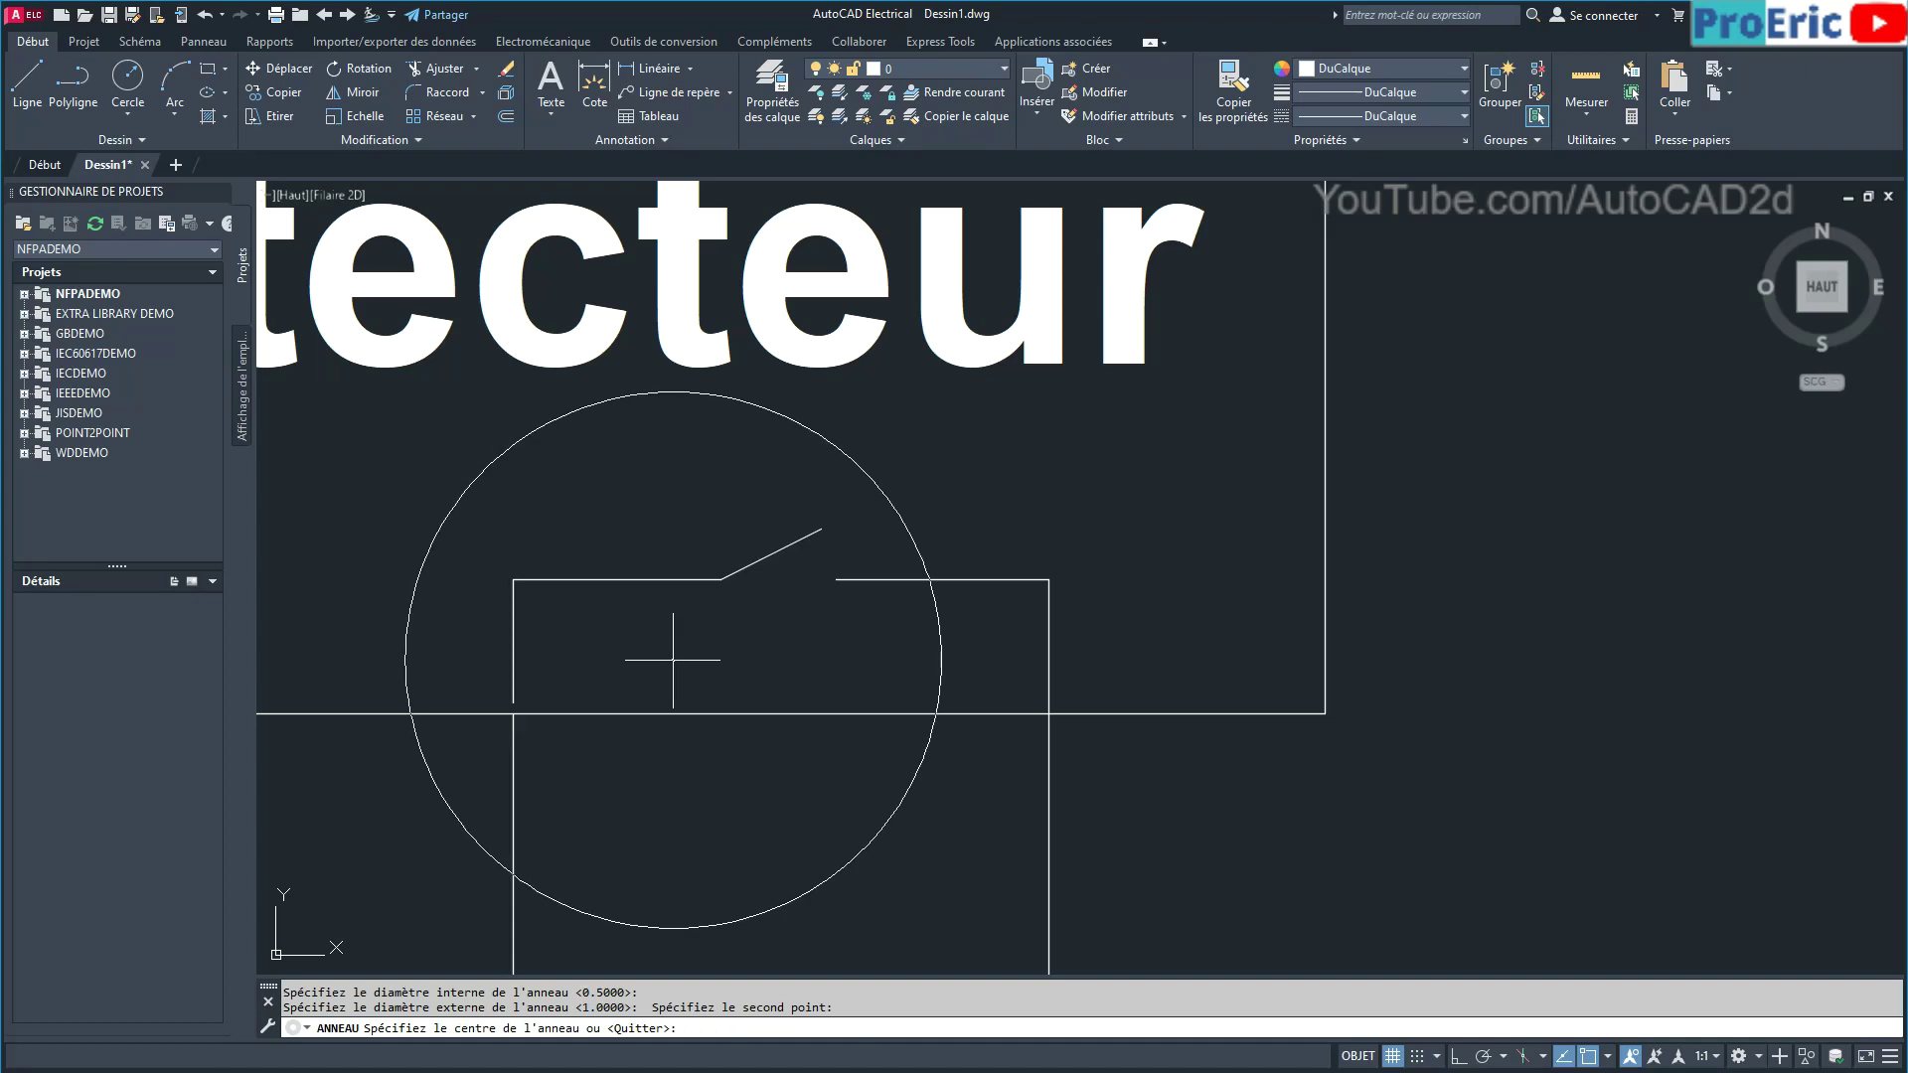
key(Escape)
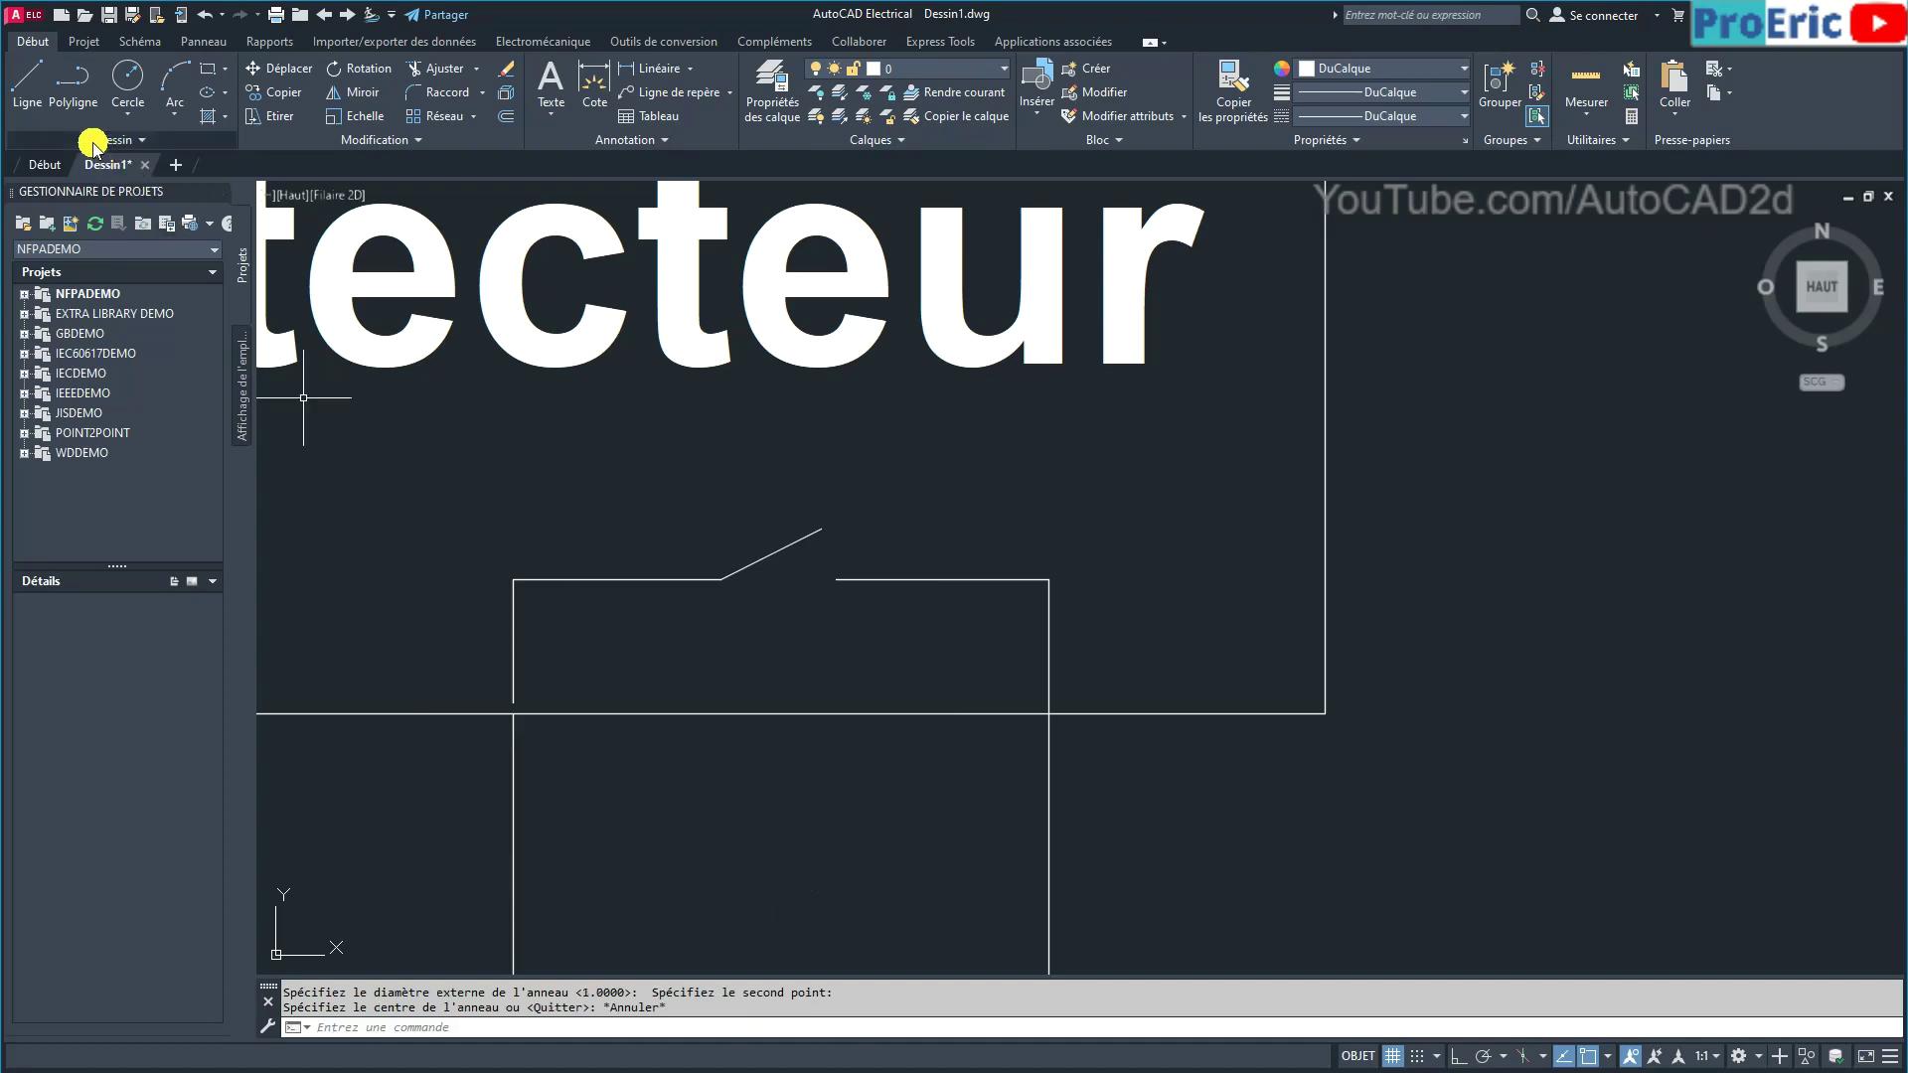
Place solid dots (inner diameter 0, small outer diameter) on the switch contact ends.
click(141, 143)
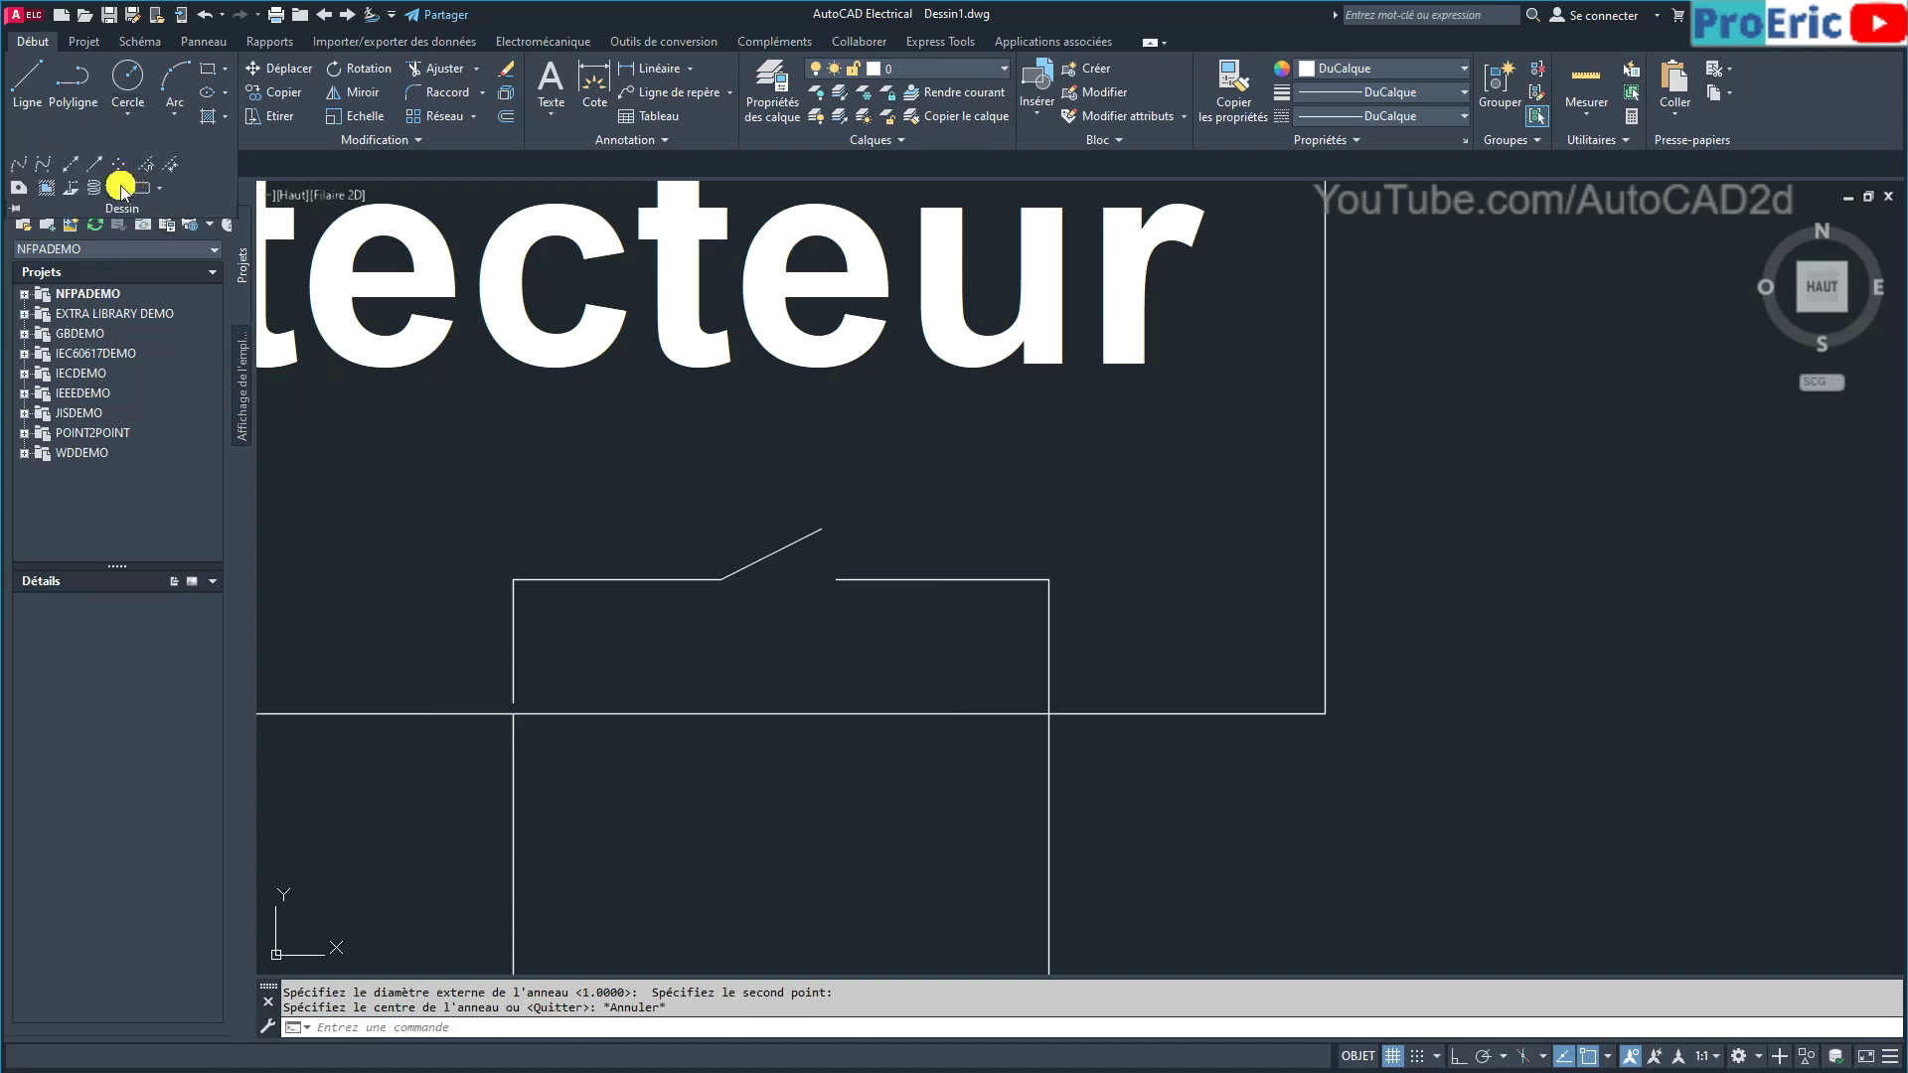
click(118, 188)
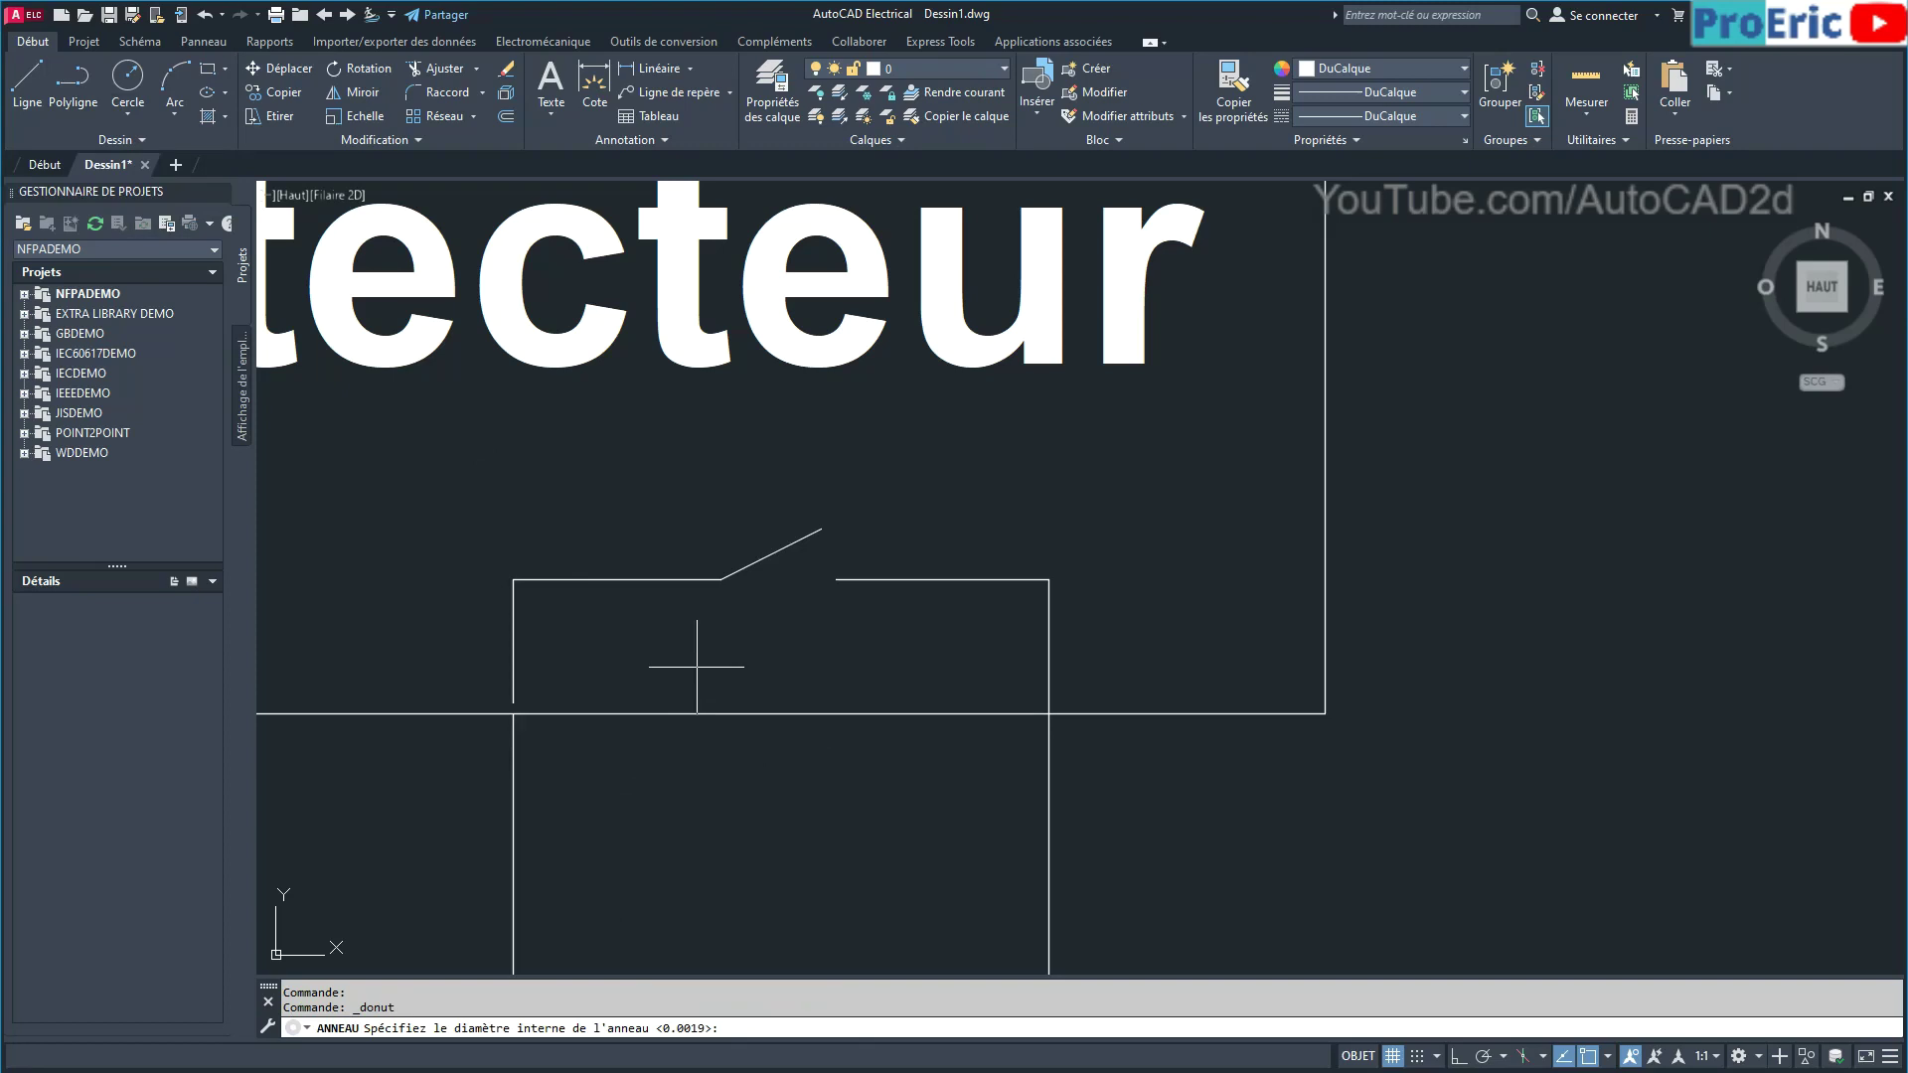
text(0)
key(Return)
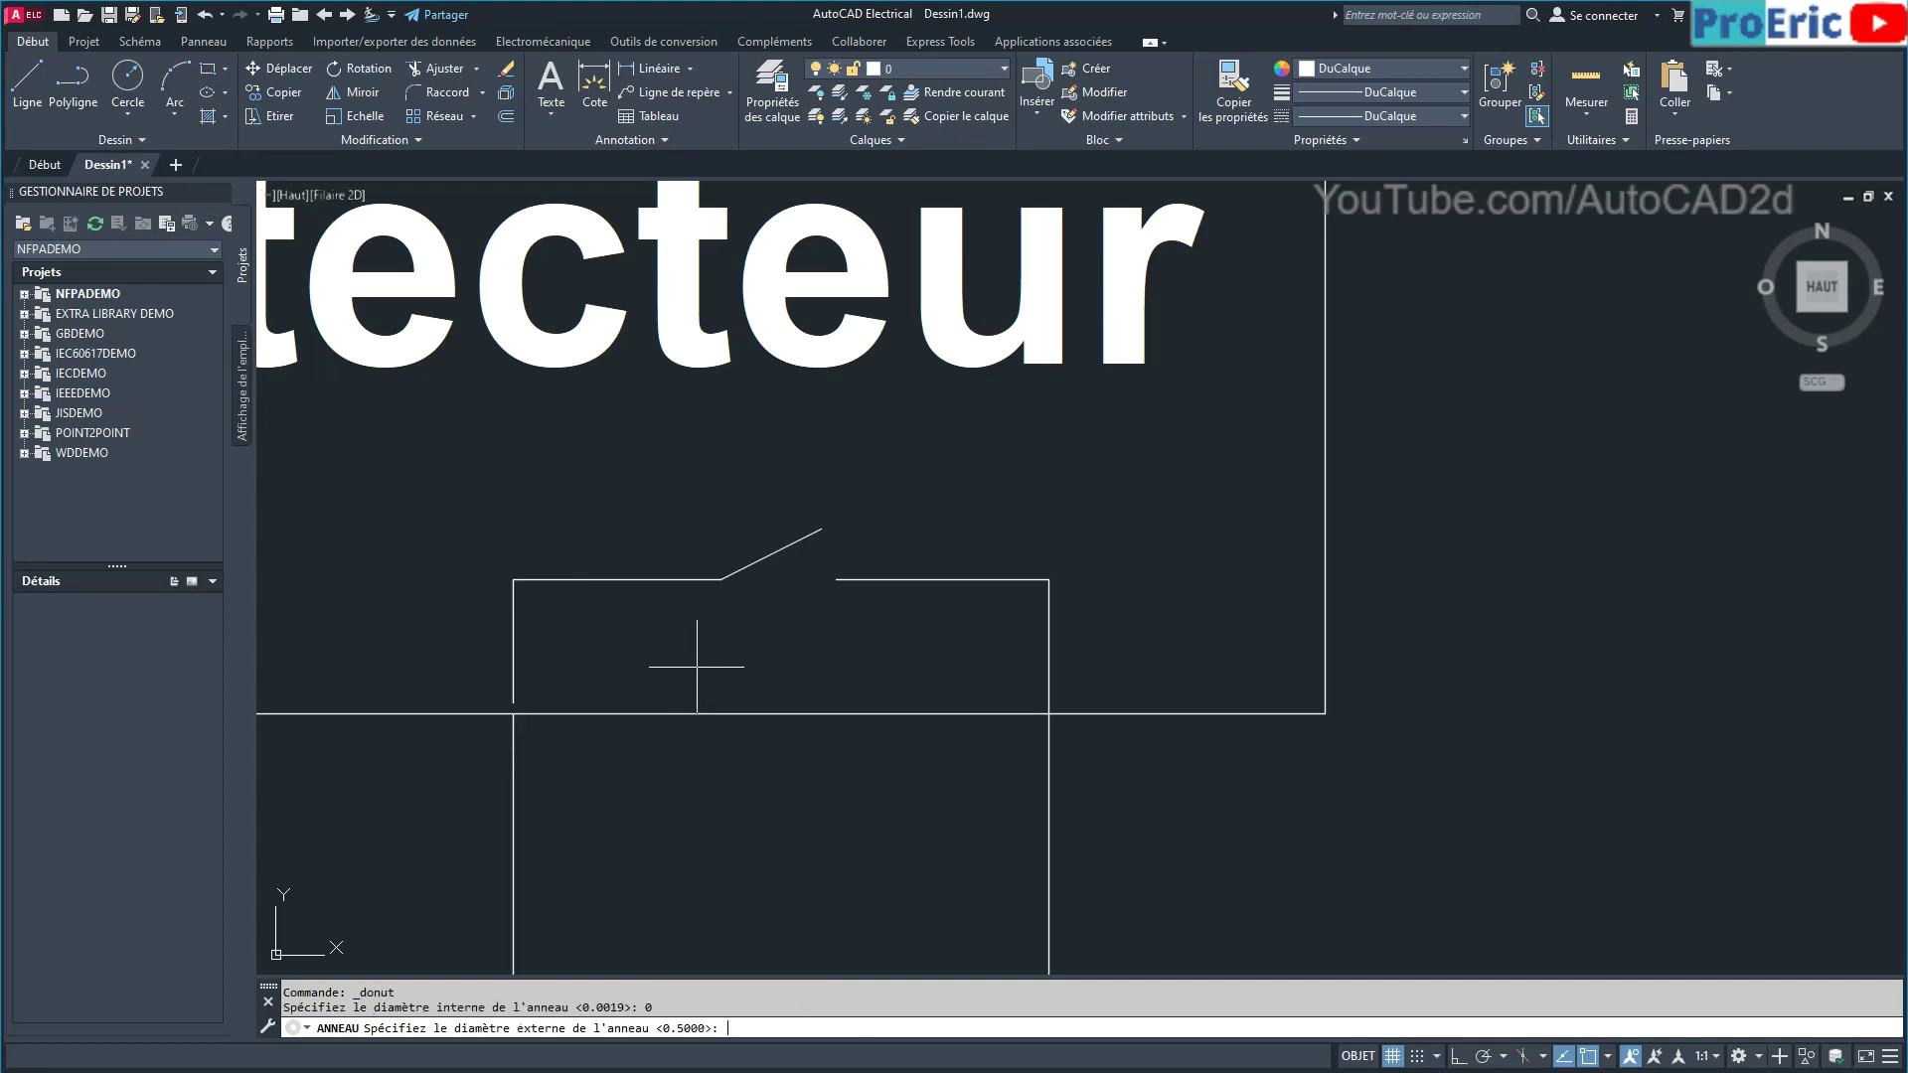
click(669, 657)
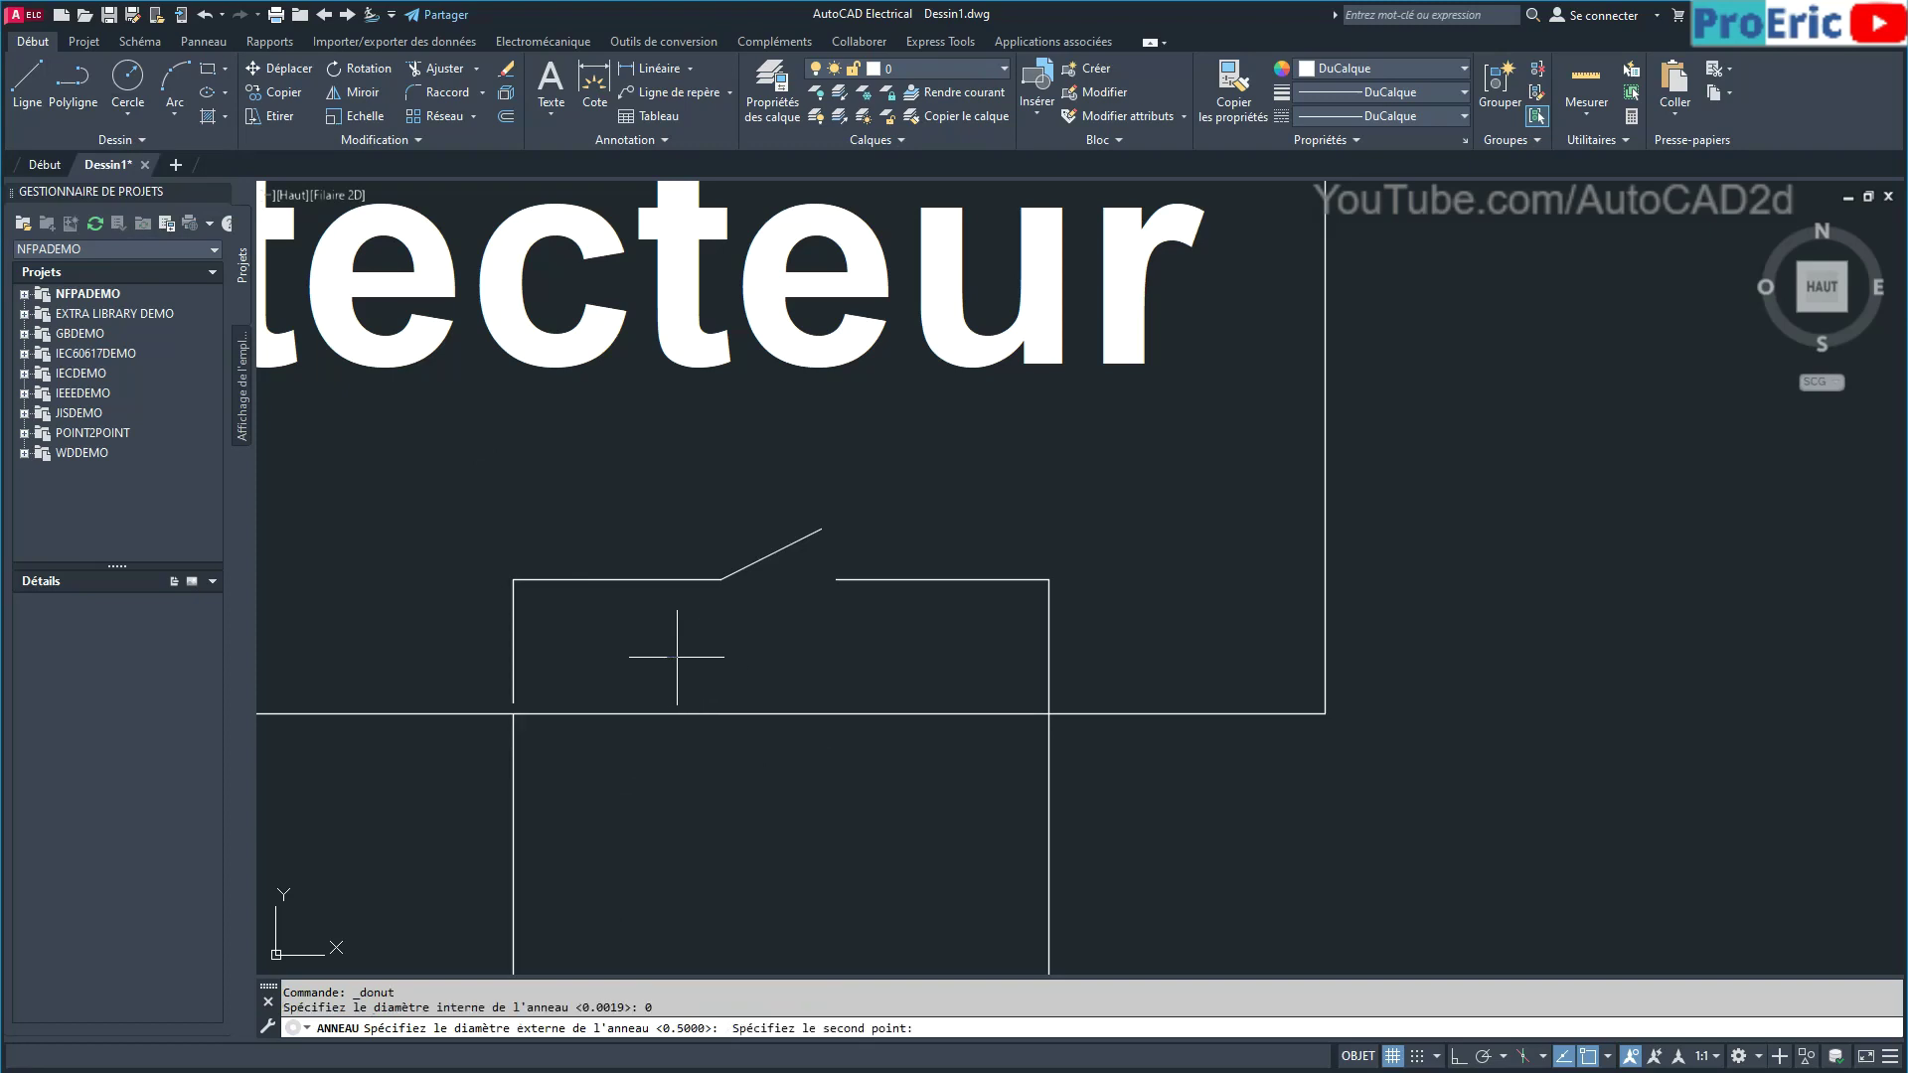
click(684, 656)
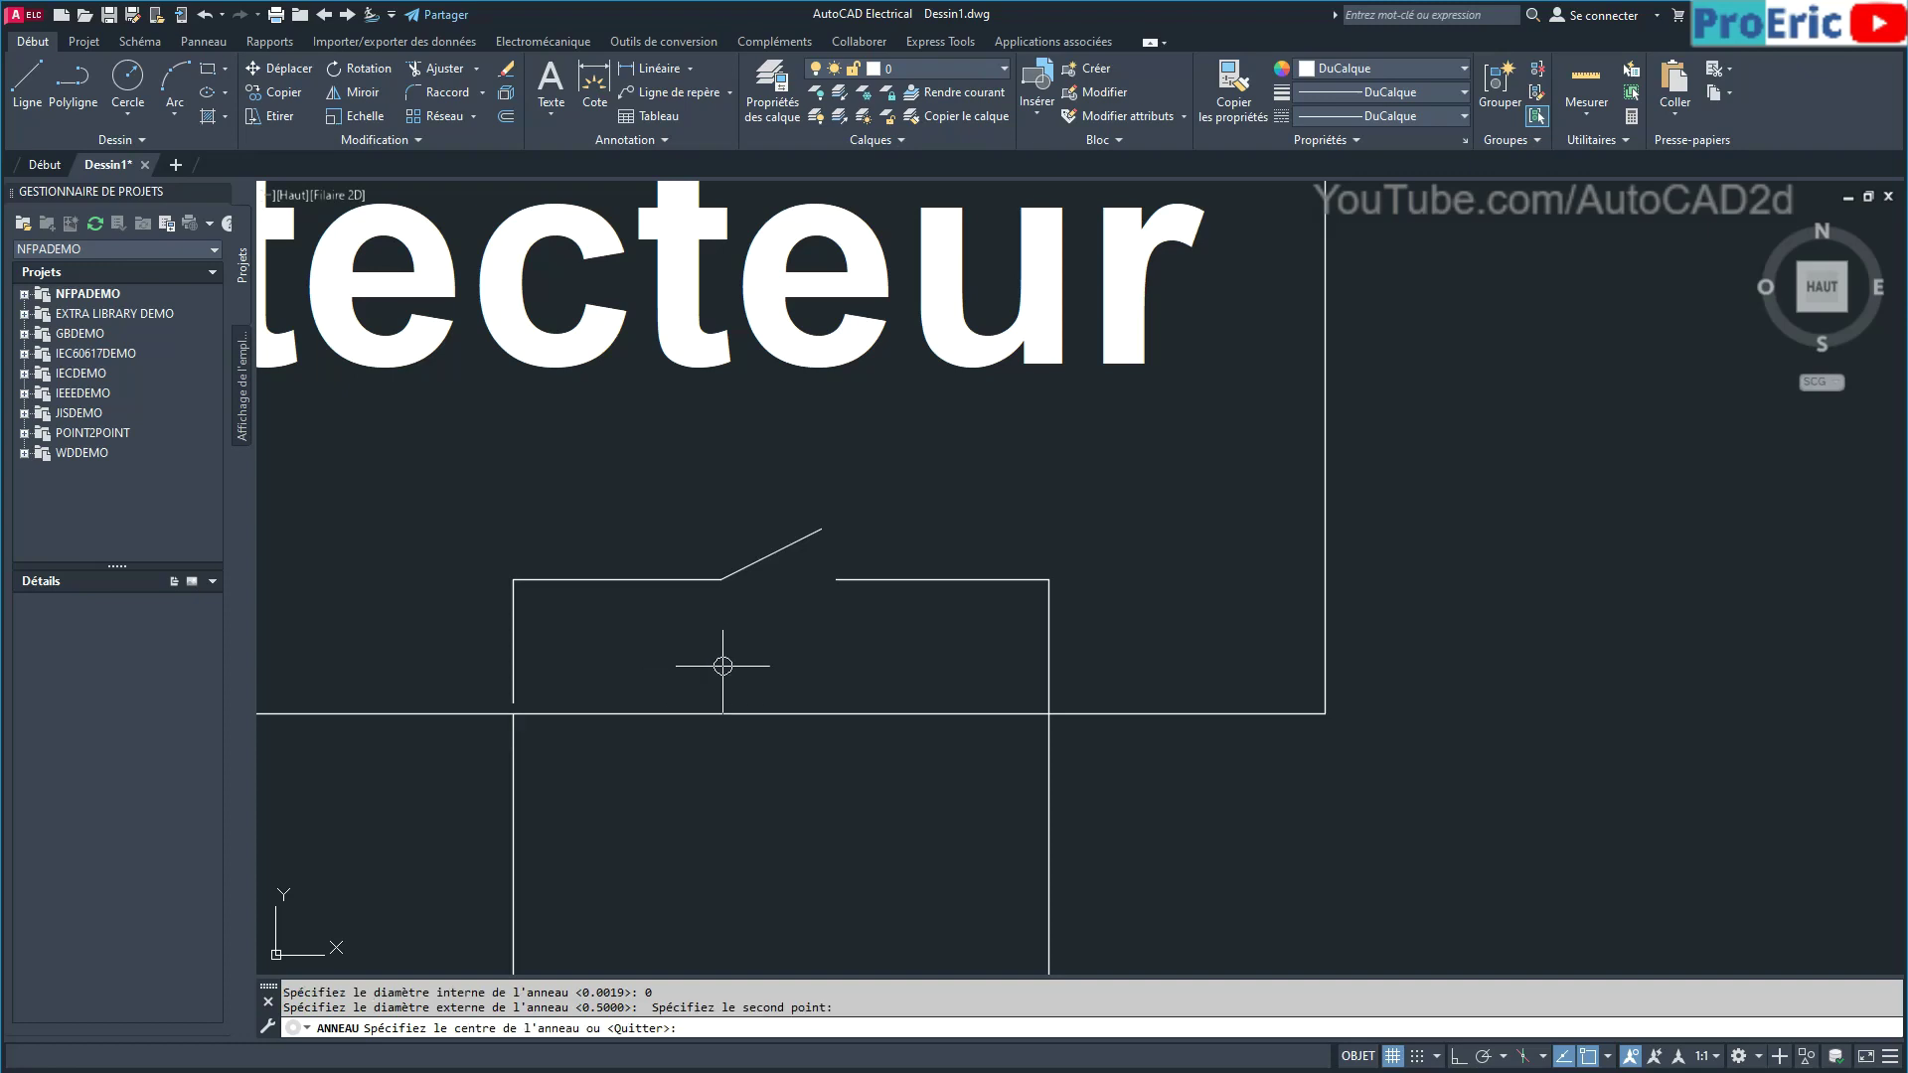
scroll(717, 575, up, 4)
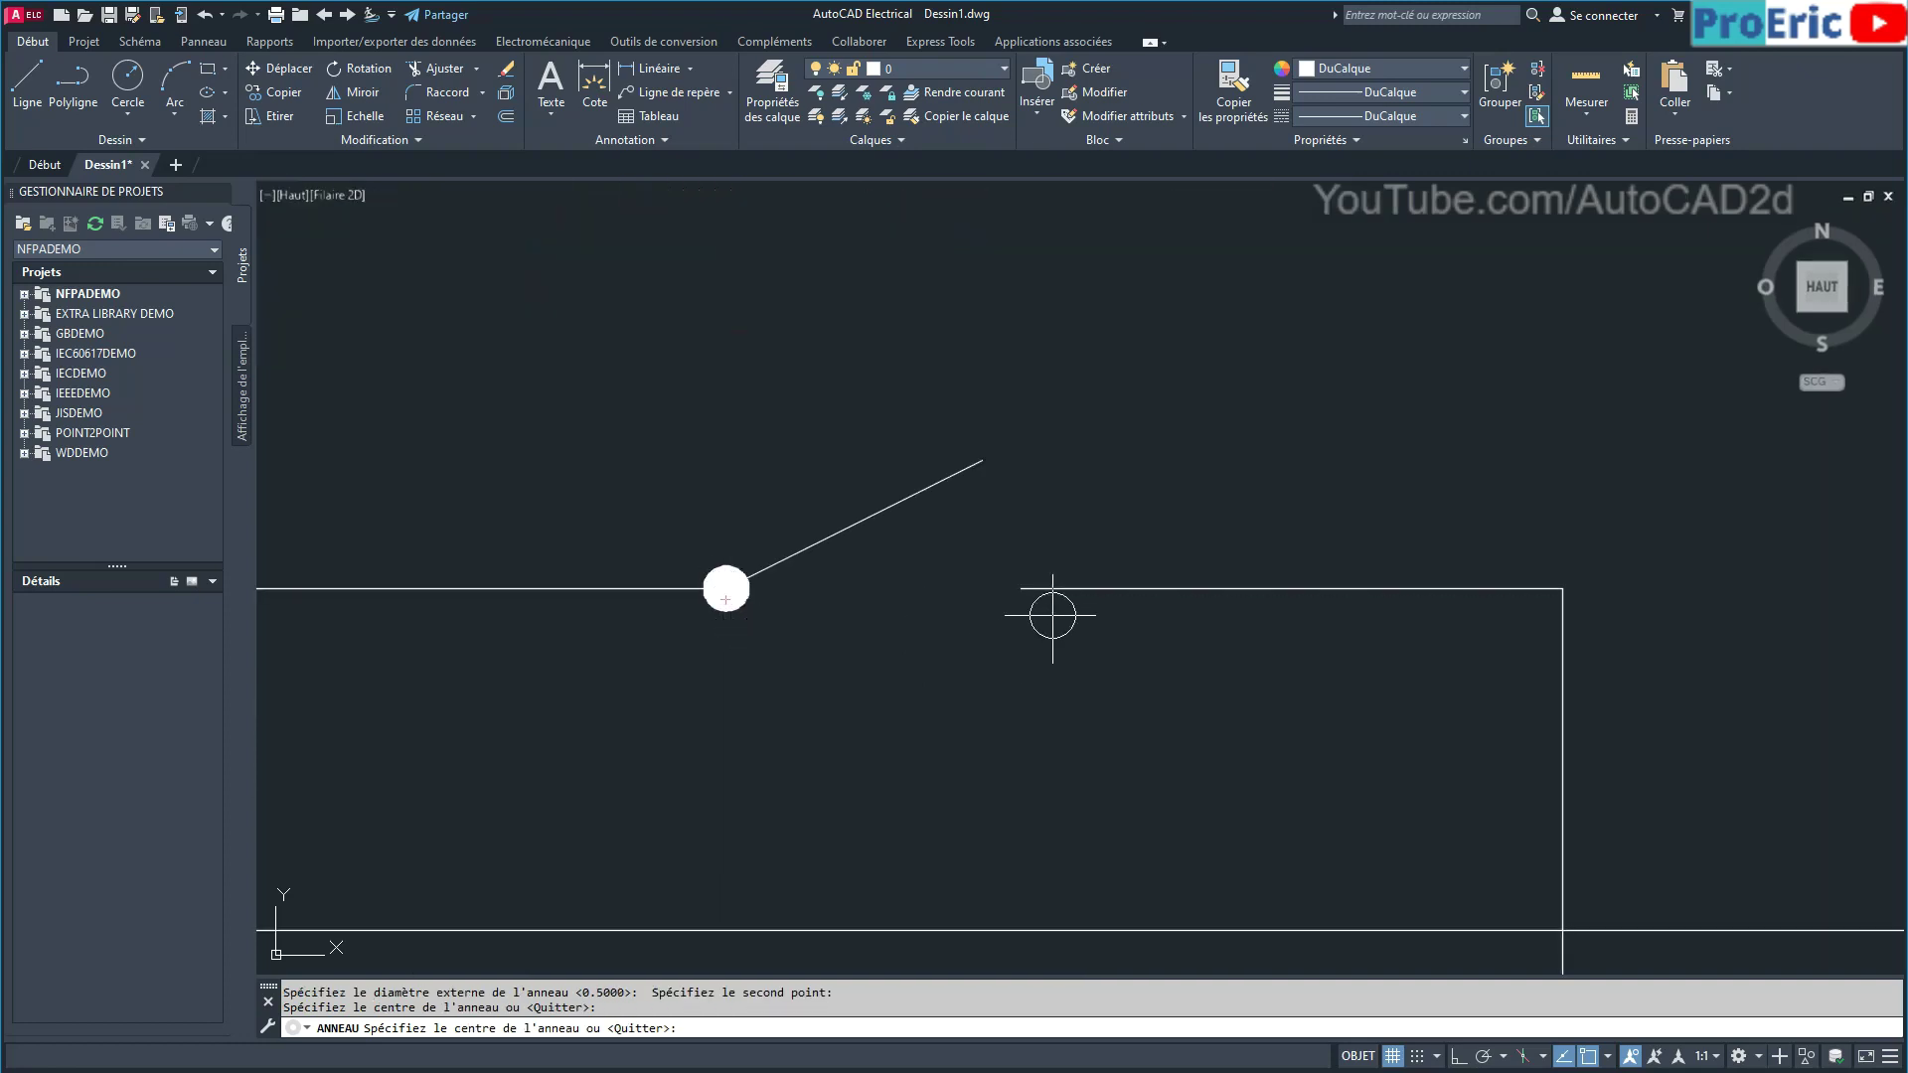
click(1022, 590)
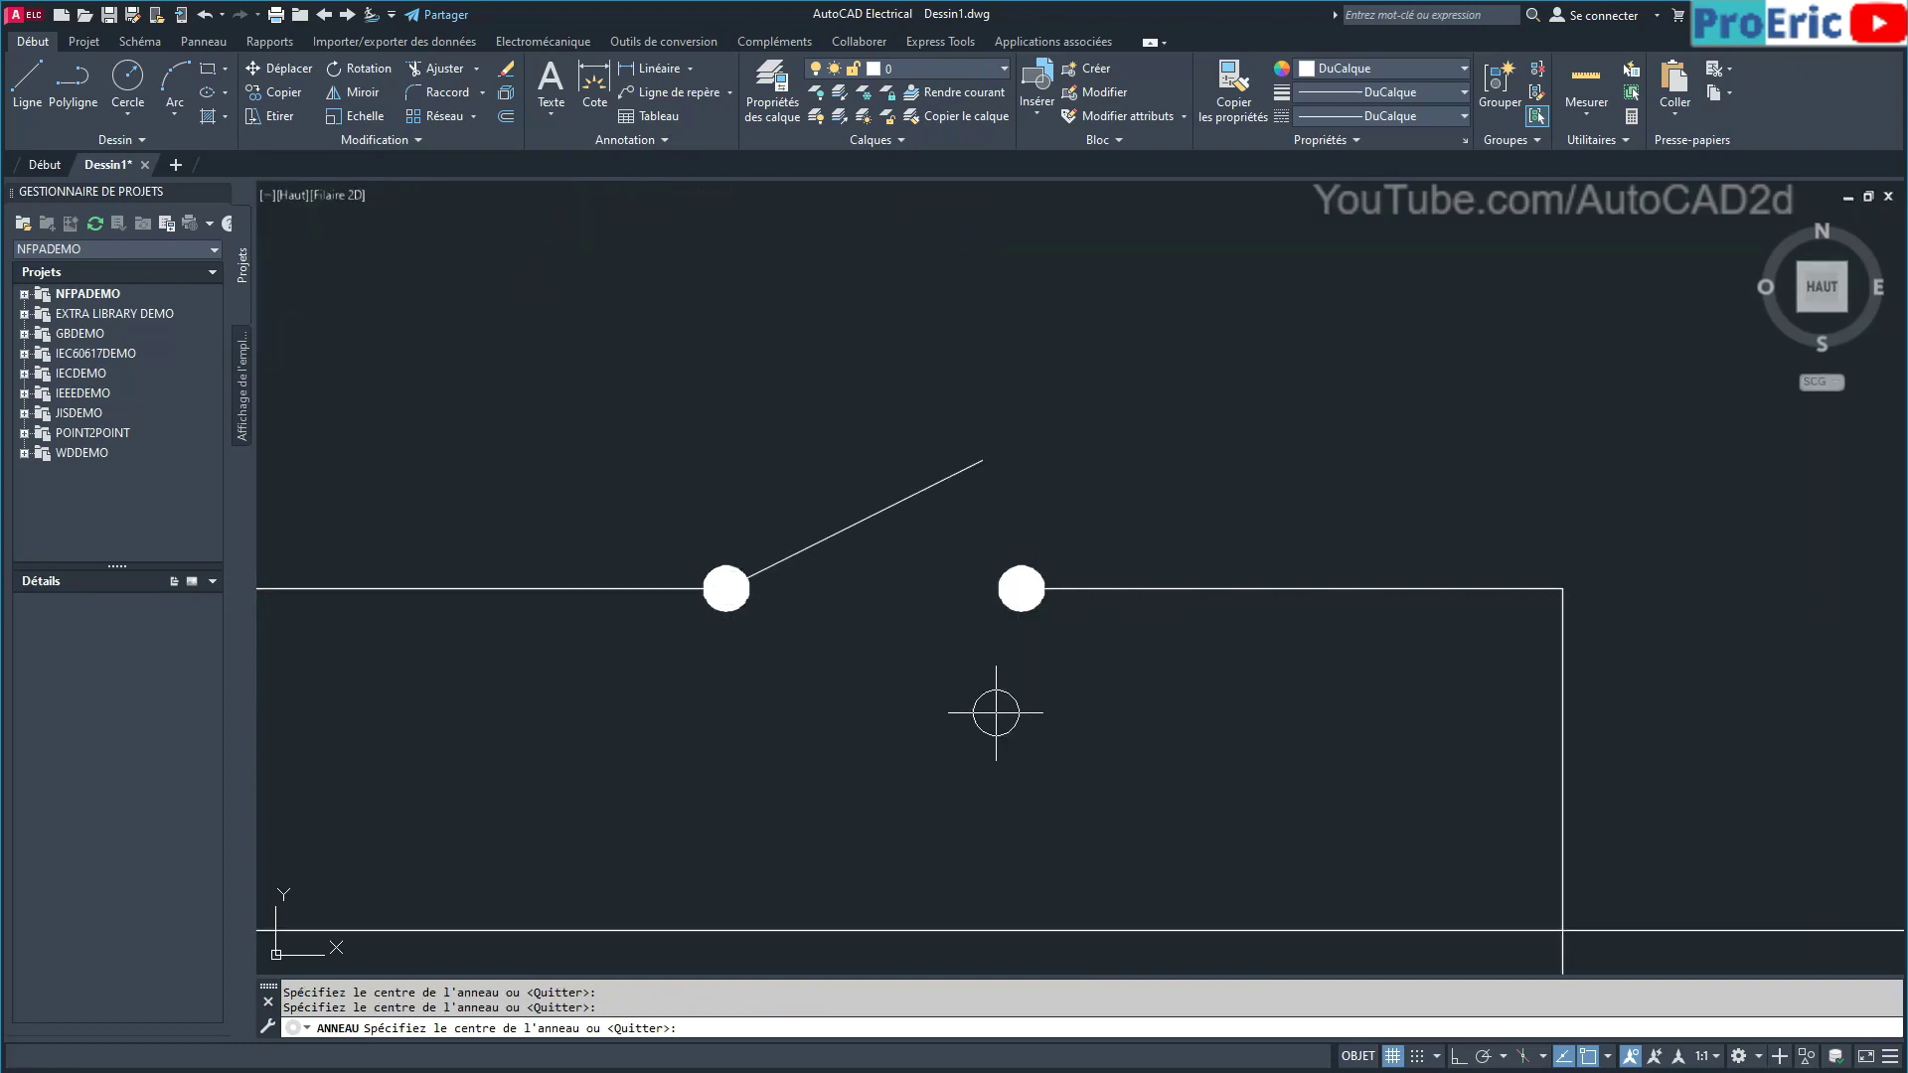
key(Return)
scroll(946, 734, down, 3)
scroll(946, 734, down, 2)
middle_drag(946, 734, 1002, 552)
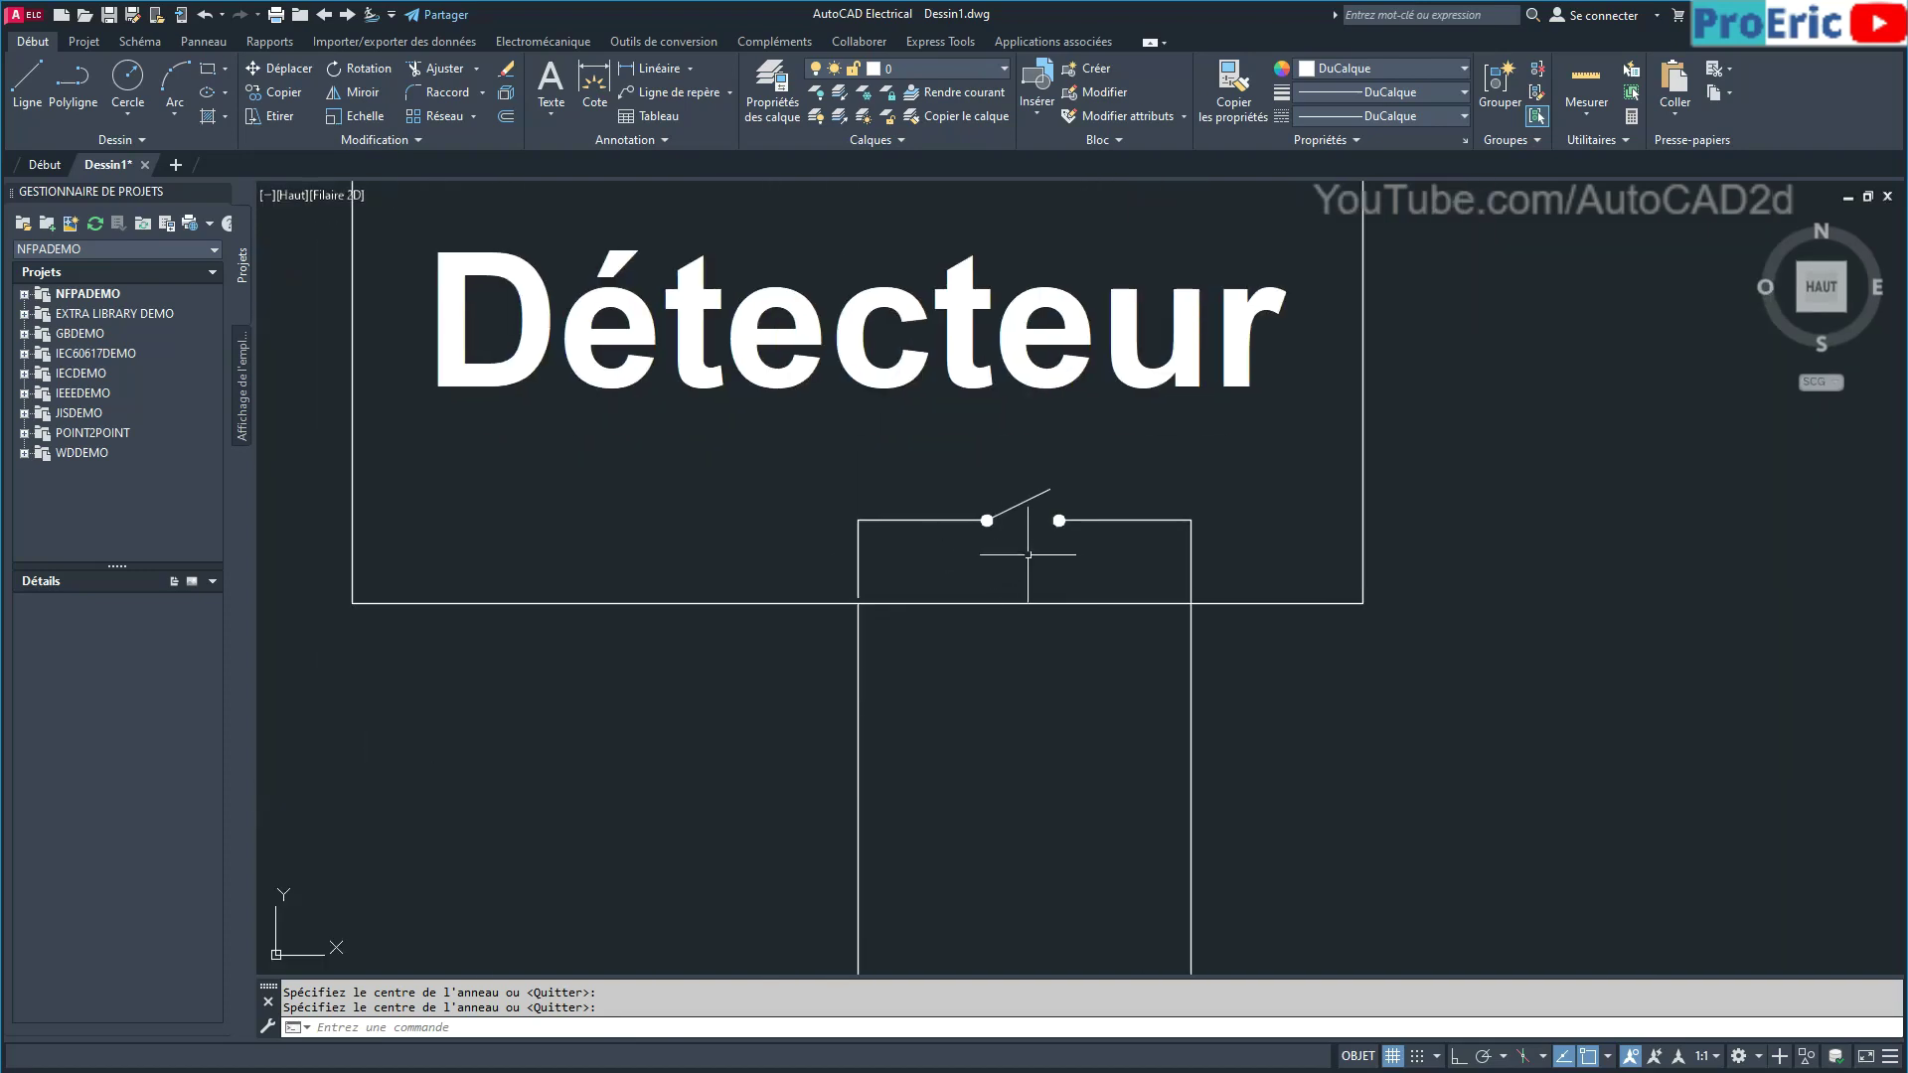
scroll(1024, 587, down, 2)
scroll(1024, 587, down, 2)
mouse_move(1024, 586)
middle_down()
mouse_move(1277, 591)
mouse_move(1249, 568)
middle_up()
scroll(1232, 607, down, 2)
scroll(1233, 607, down, 2)
scroll(1249, 569, up, 3)
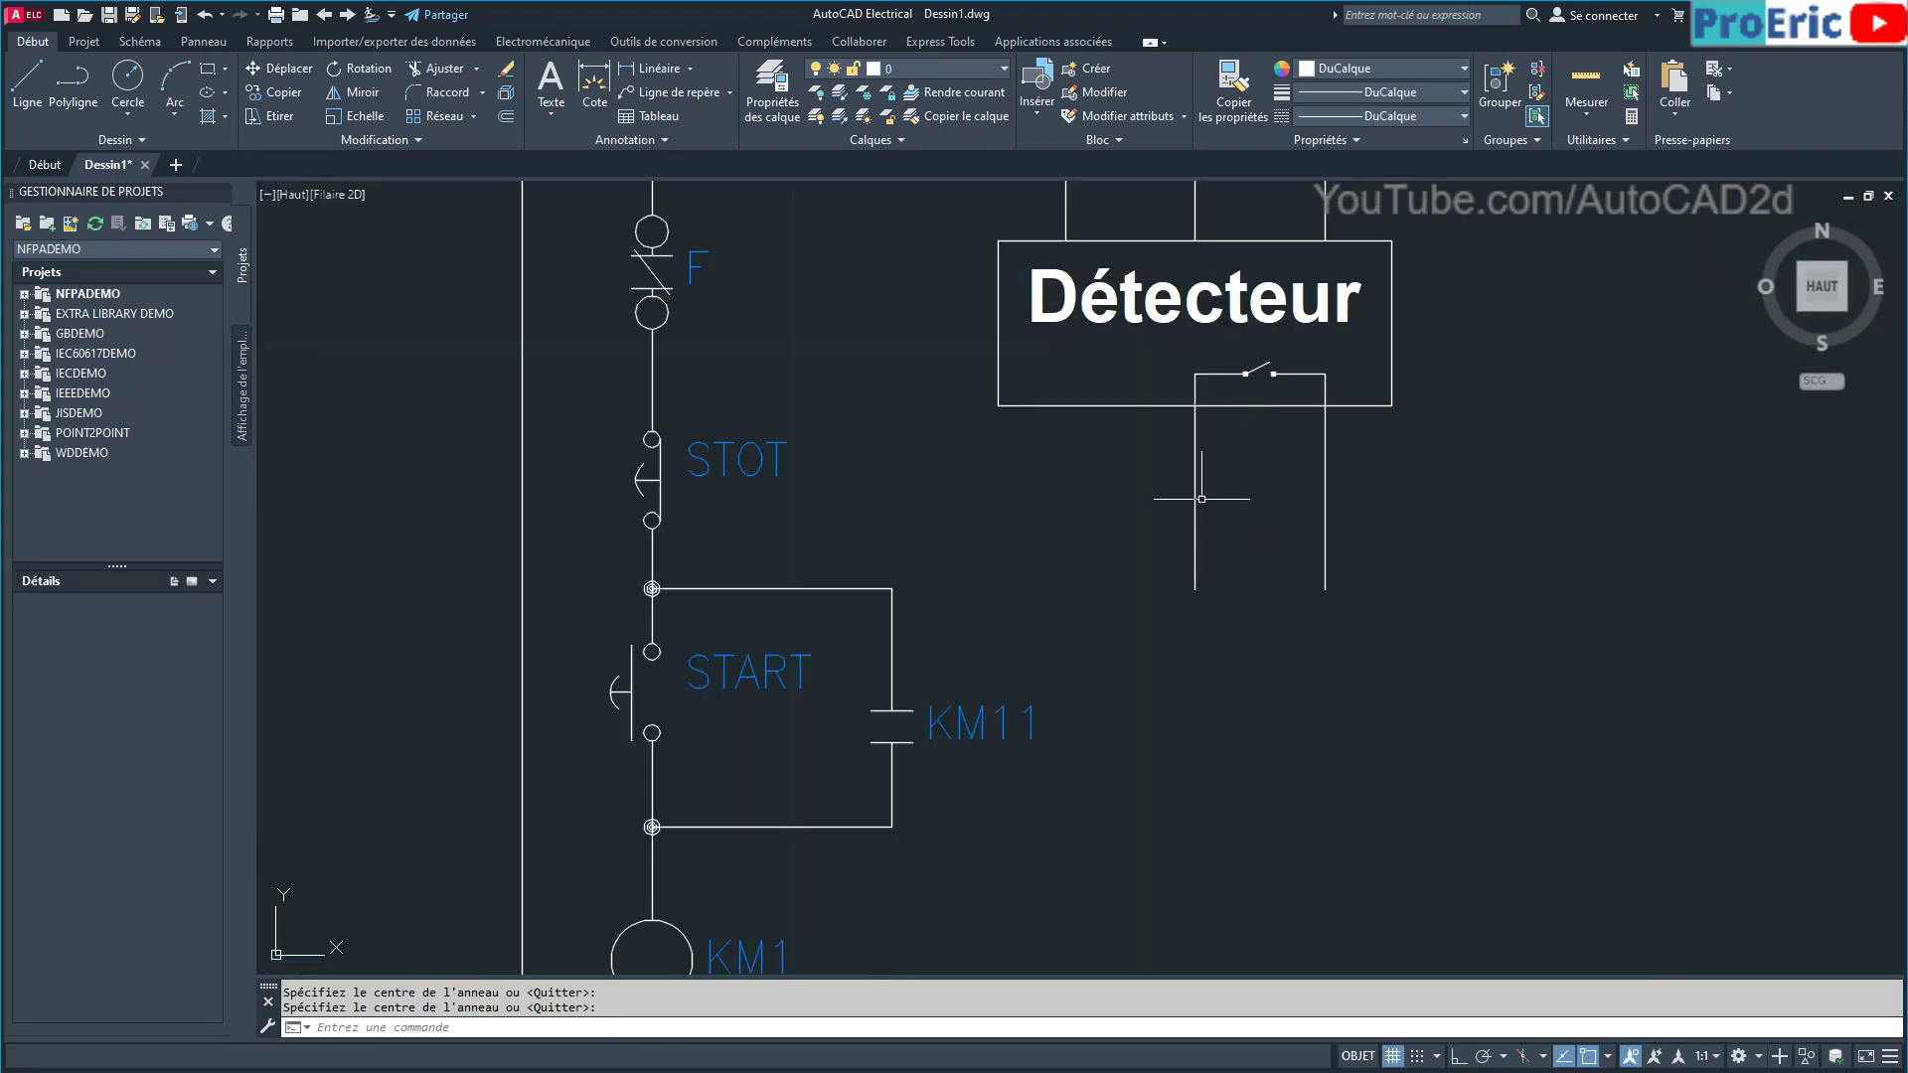
scroll(1223, 381, down, 4)
scroll(1118, 328, up, 2)
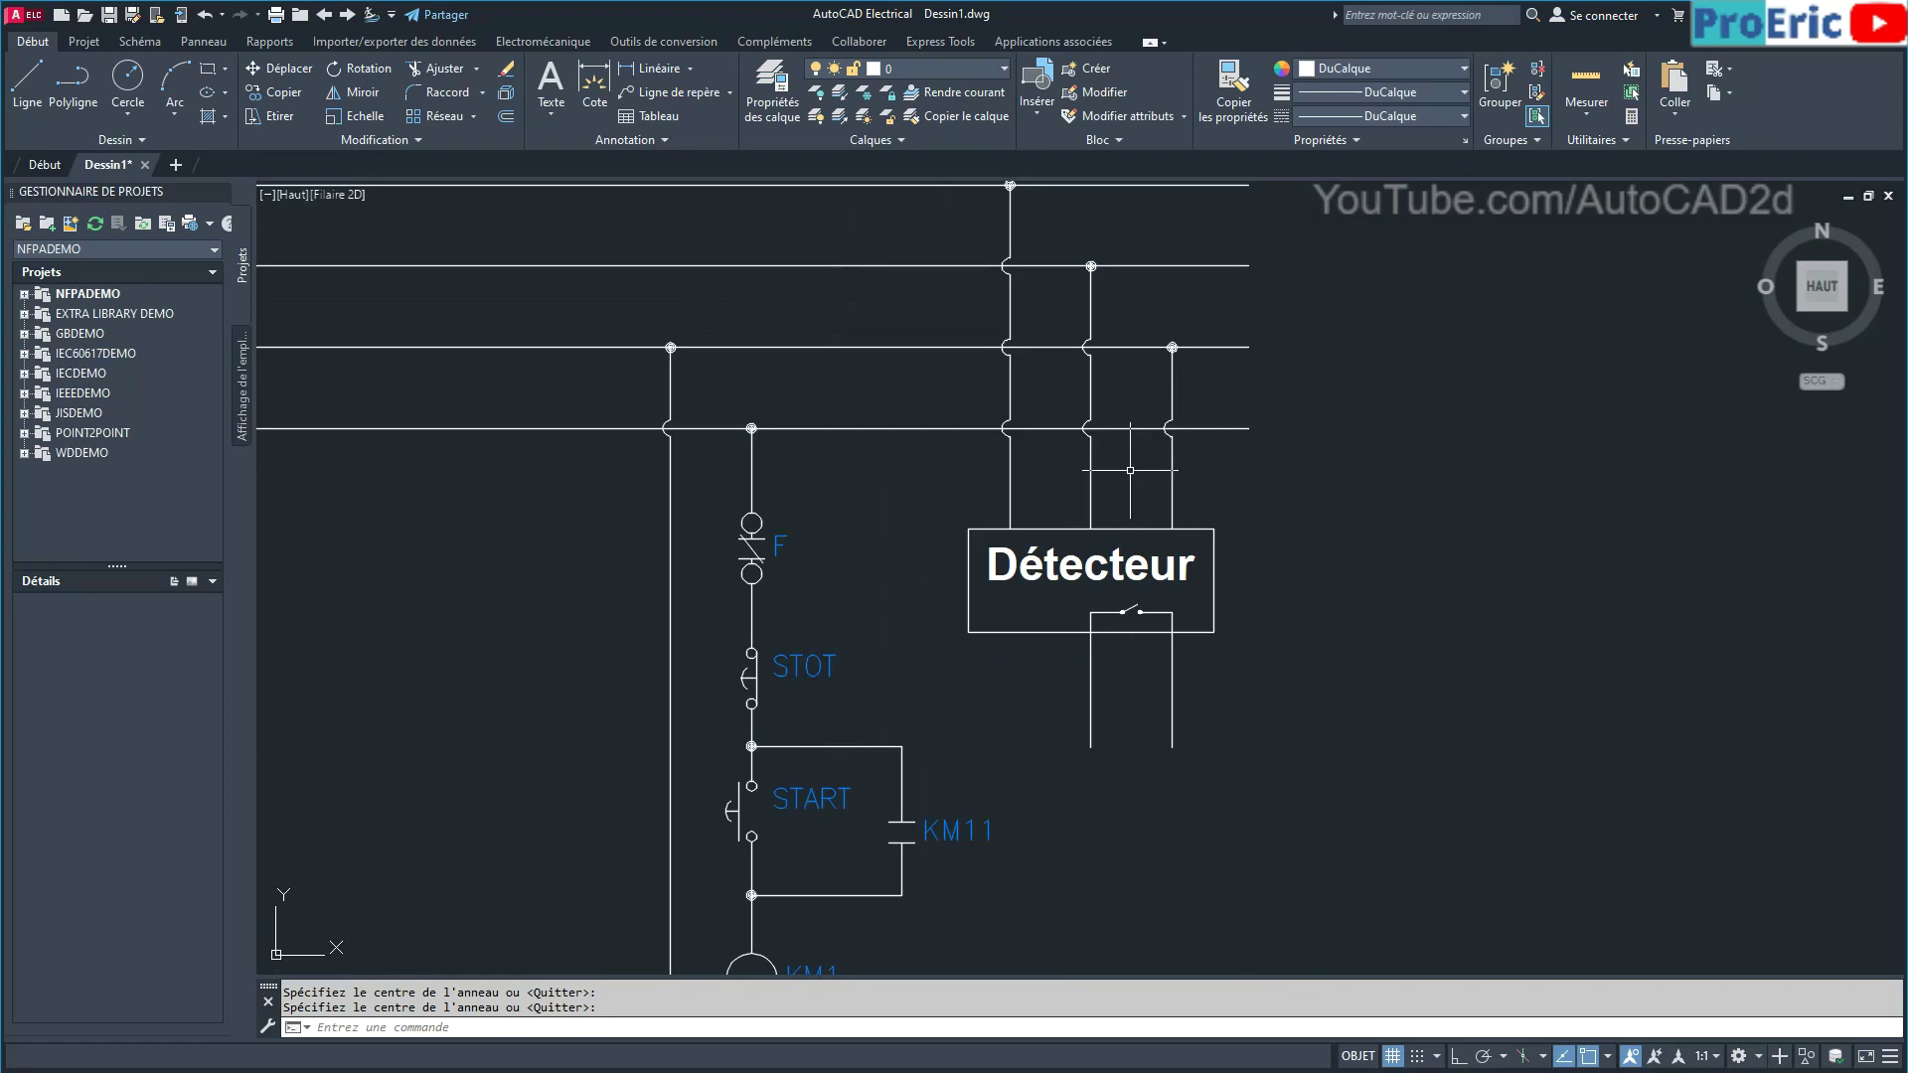
middle_drag(1130, 470, 1085, 552)
scroll(1113, 740, up, 5)
scroll(1123, 720, up, 2)
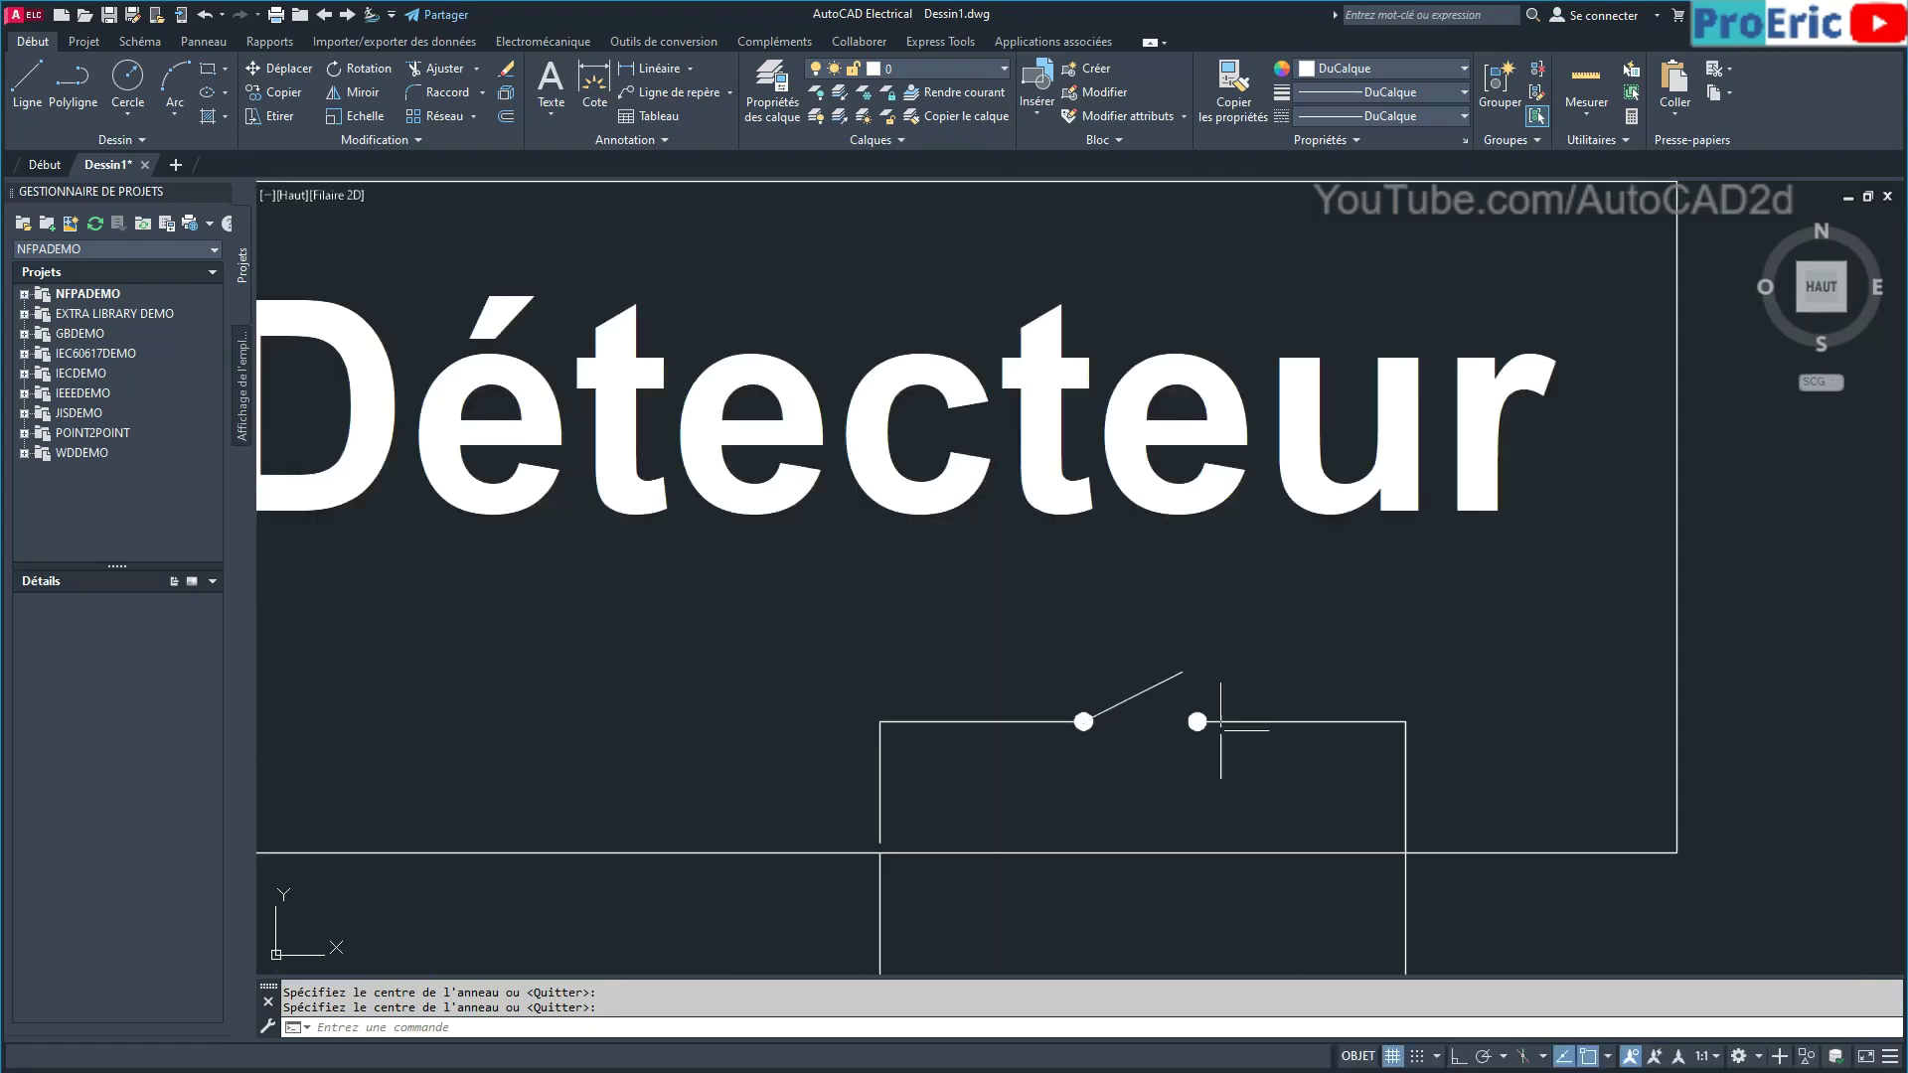
scroll(1220, 725, down, 4)
mouse_move(1143, 725)
middle_down()
mouse_move(1144, 288)
mouse_move(1149, 410)
middle_up()
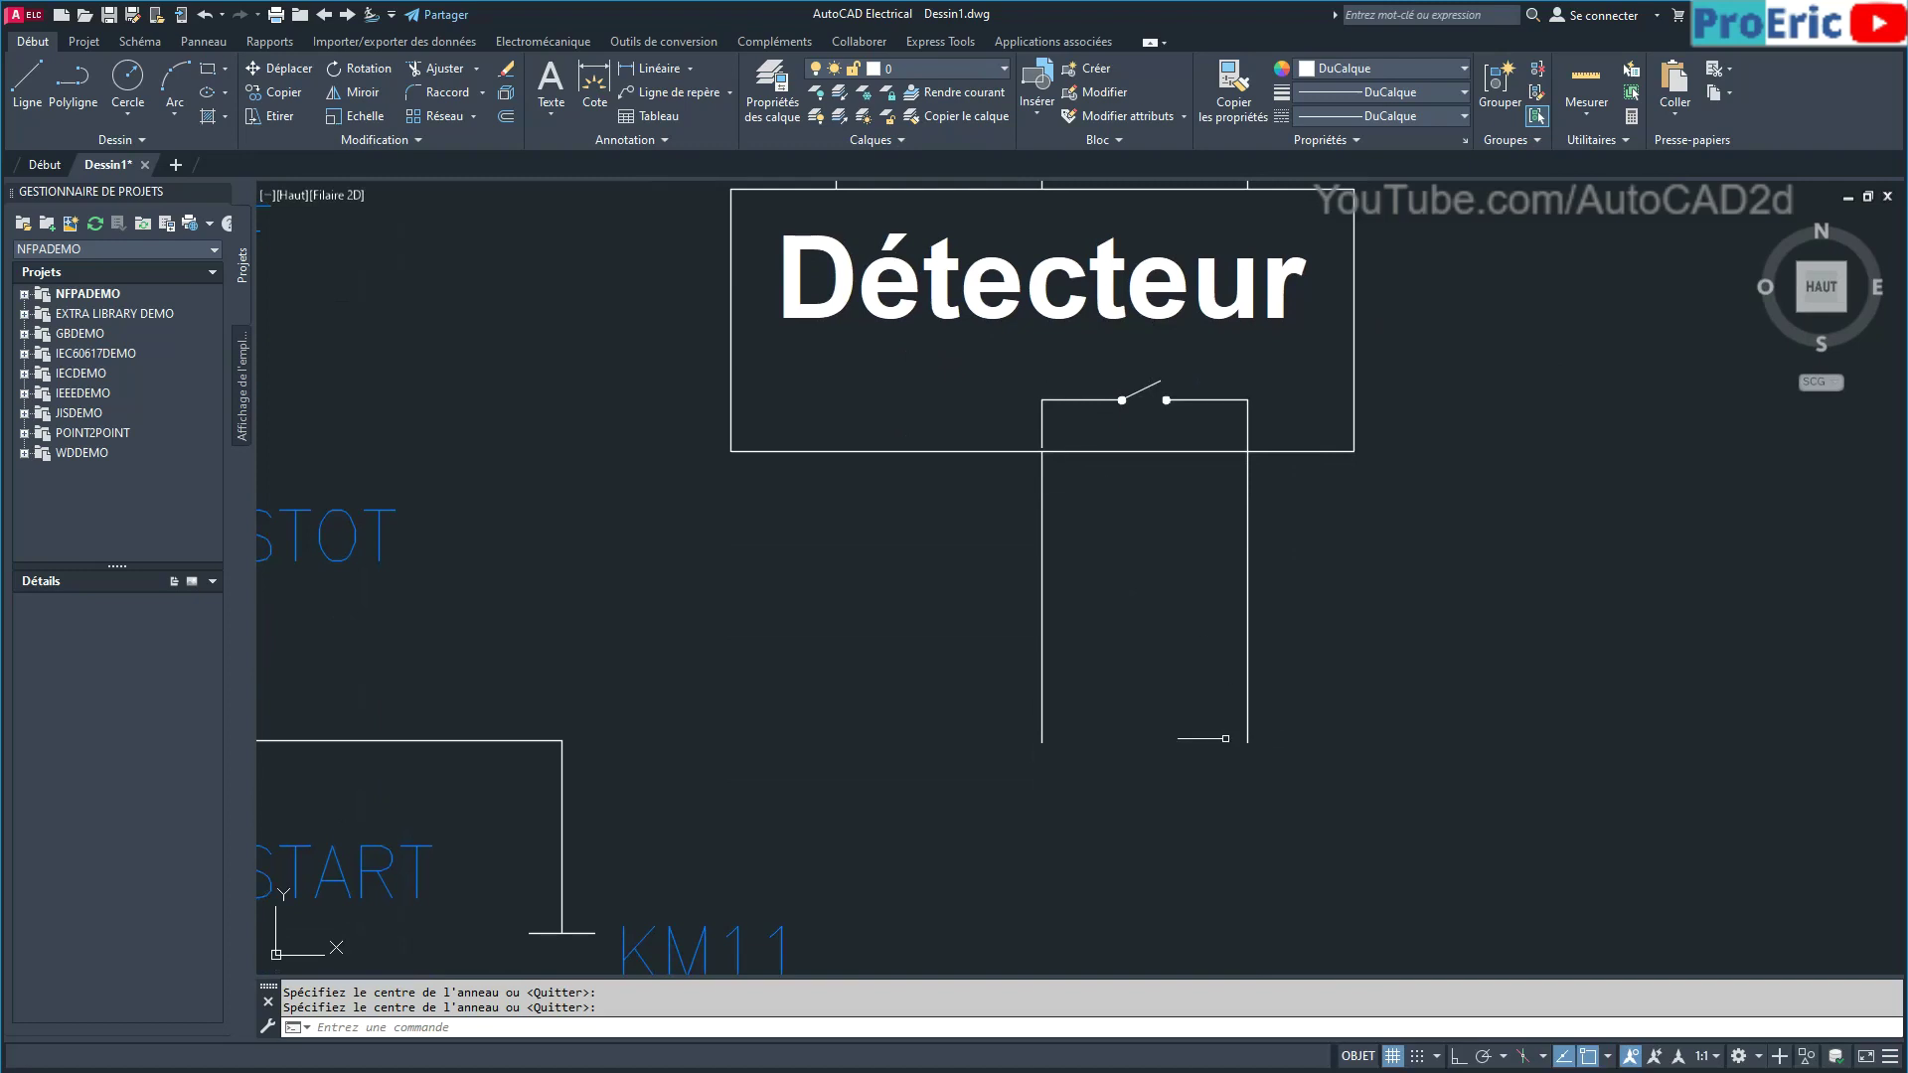
scroll(1156, 703, down, 2)
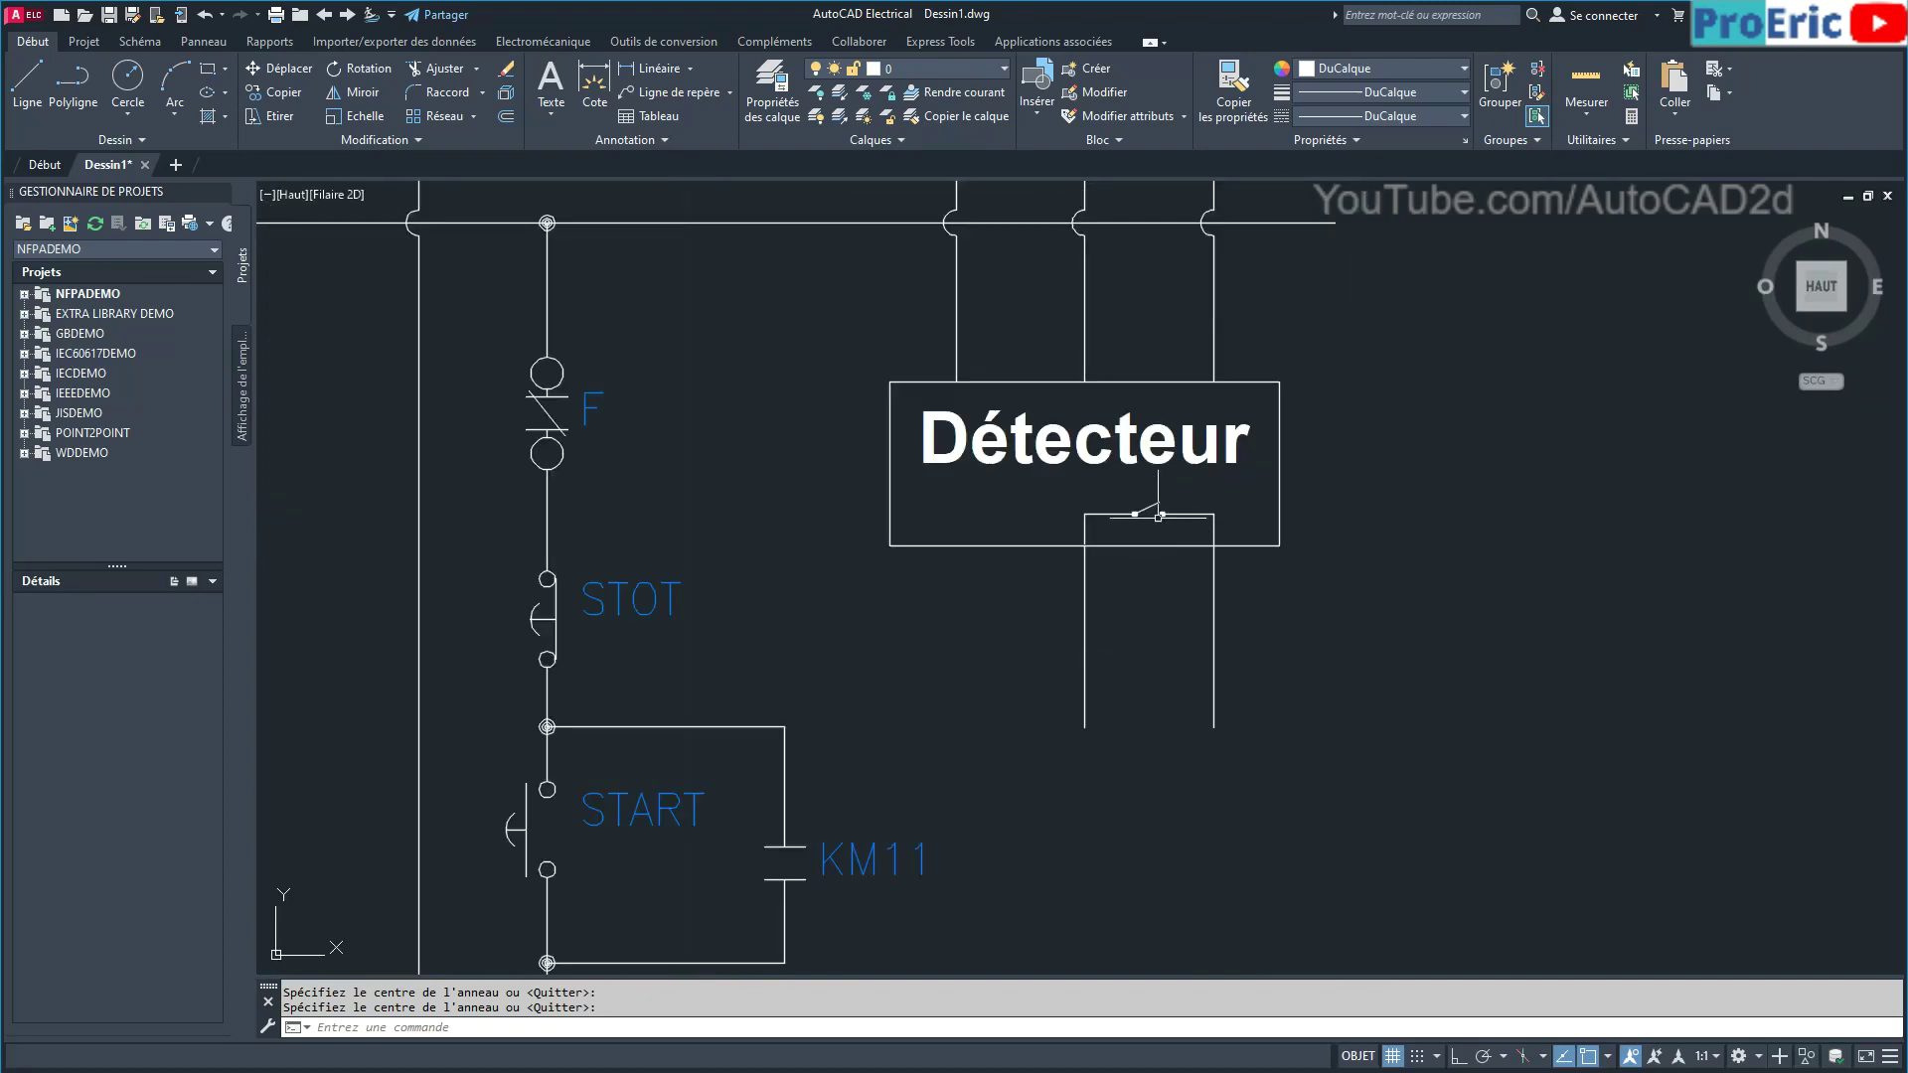
scroll(786, 651, down, 2)
scroll(786, 651, down, 2)
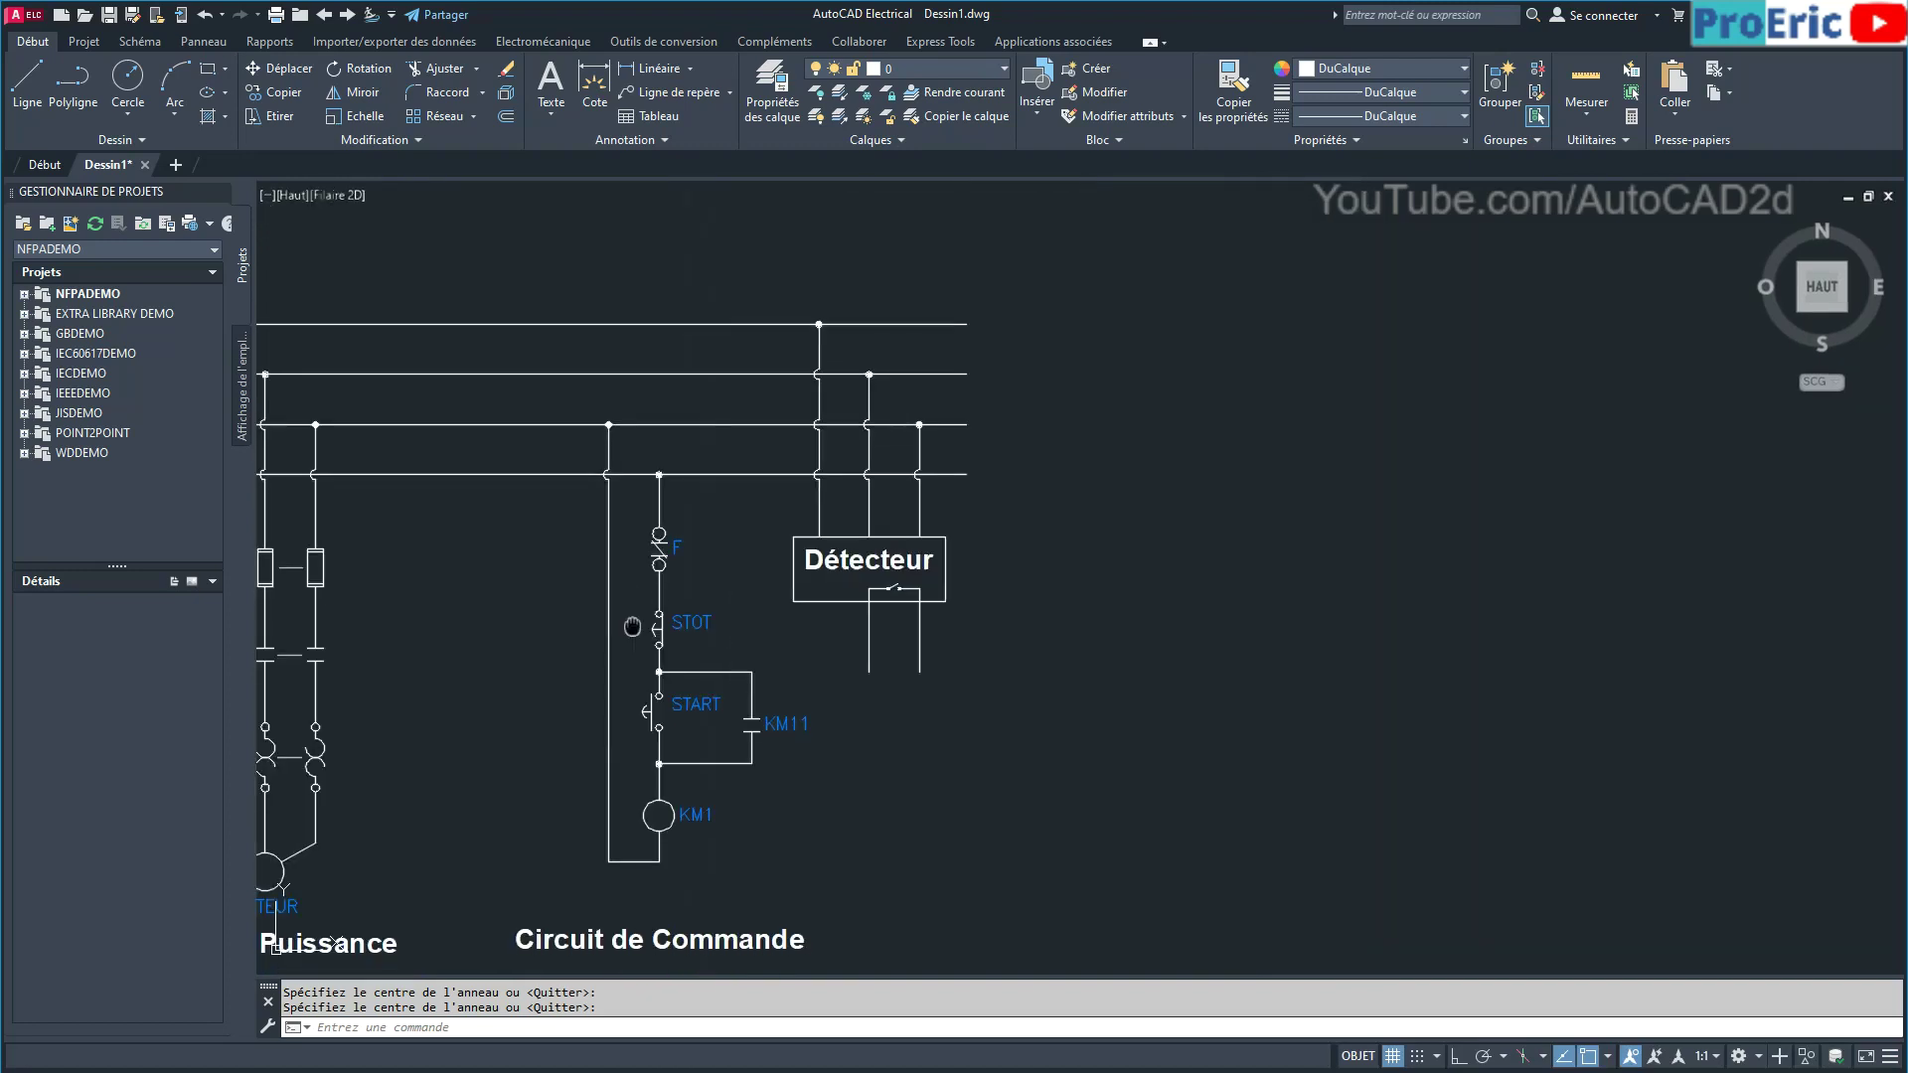
scroll(786, 651, down, 1)
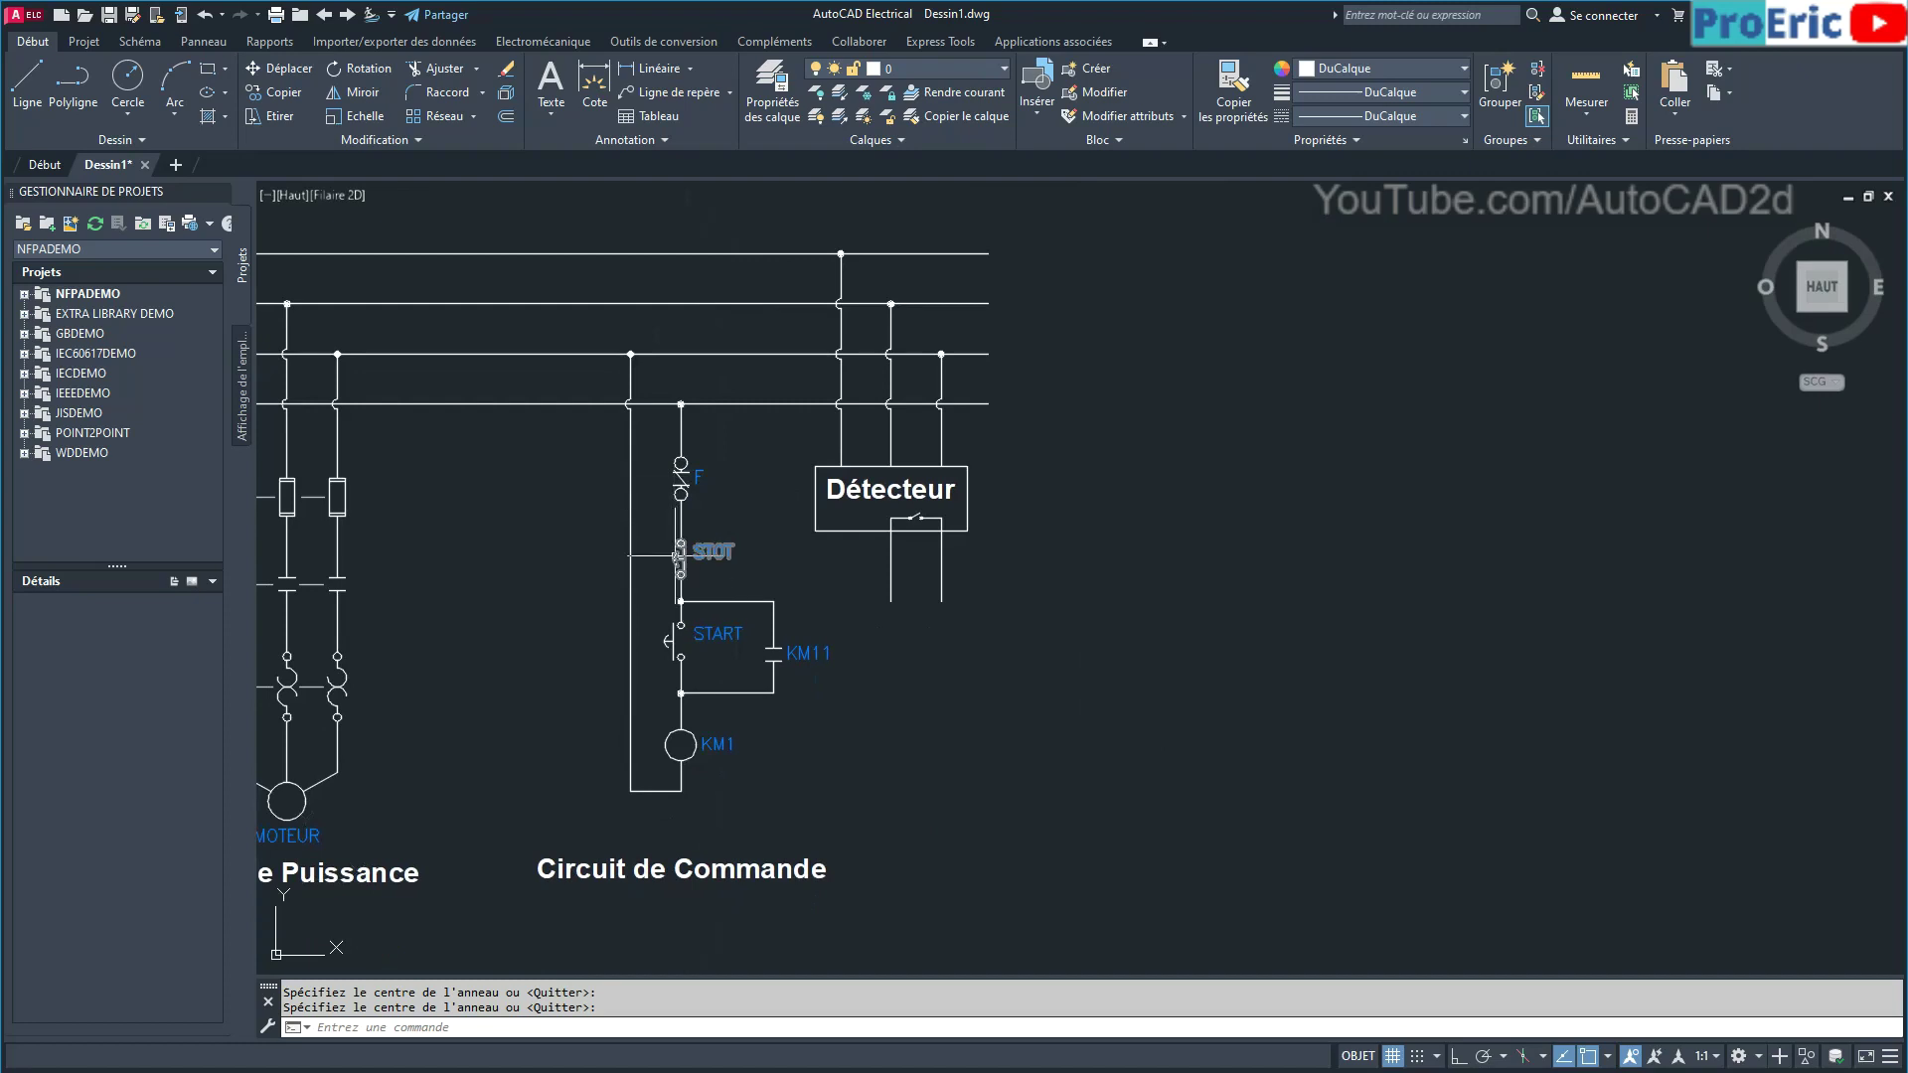
middle_drag(681, 578, 841, 571)
scroll(880, 588, up, 2)
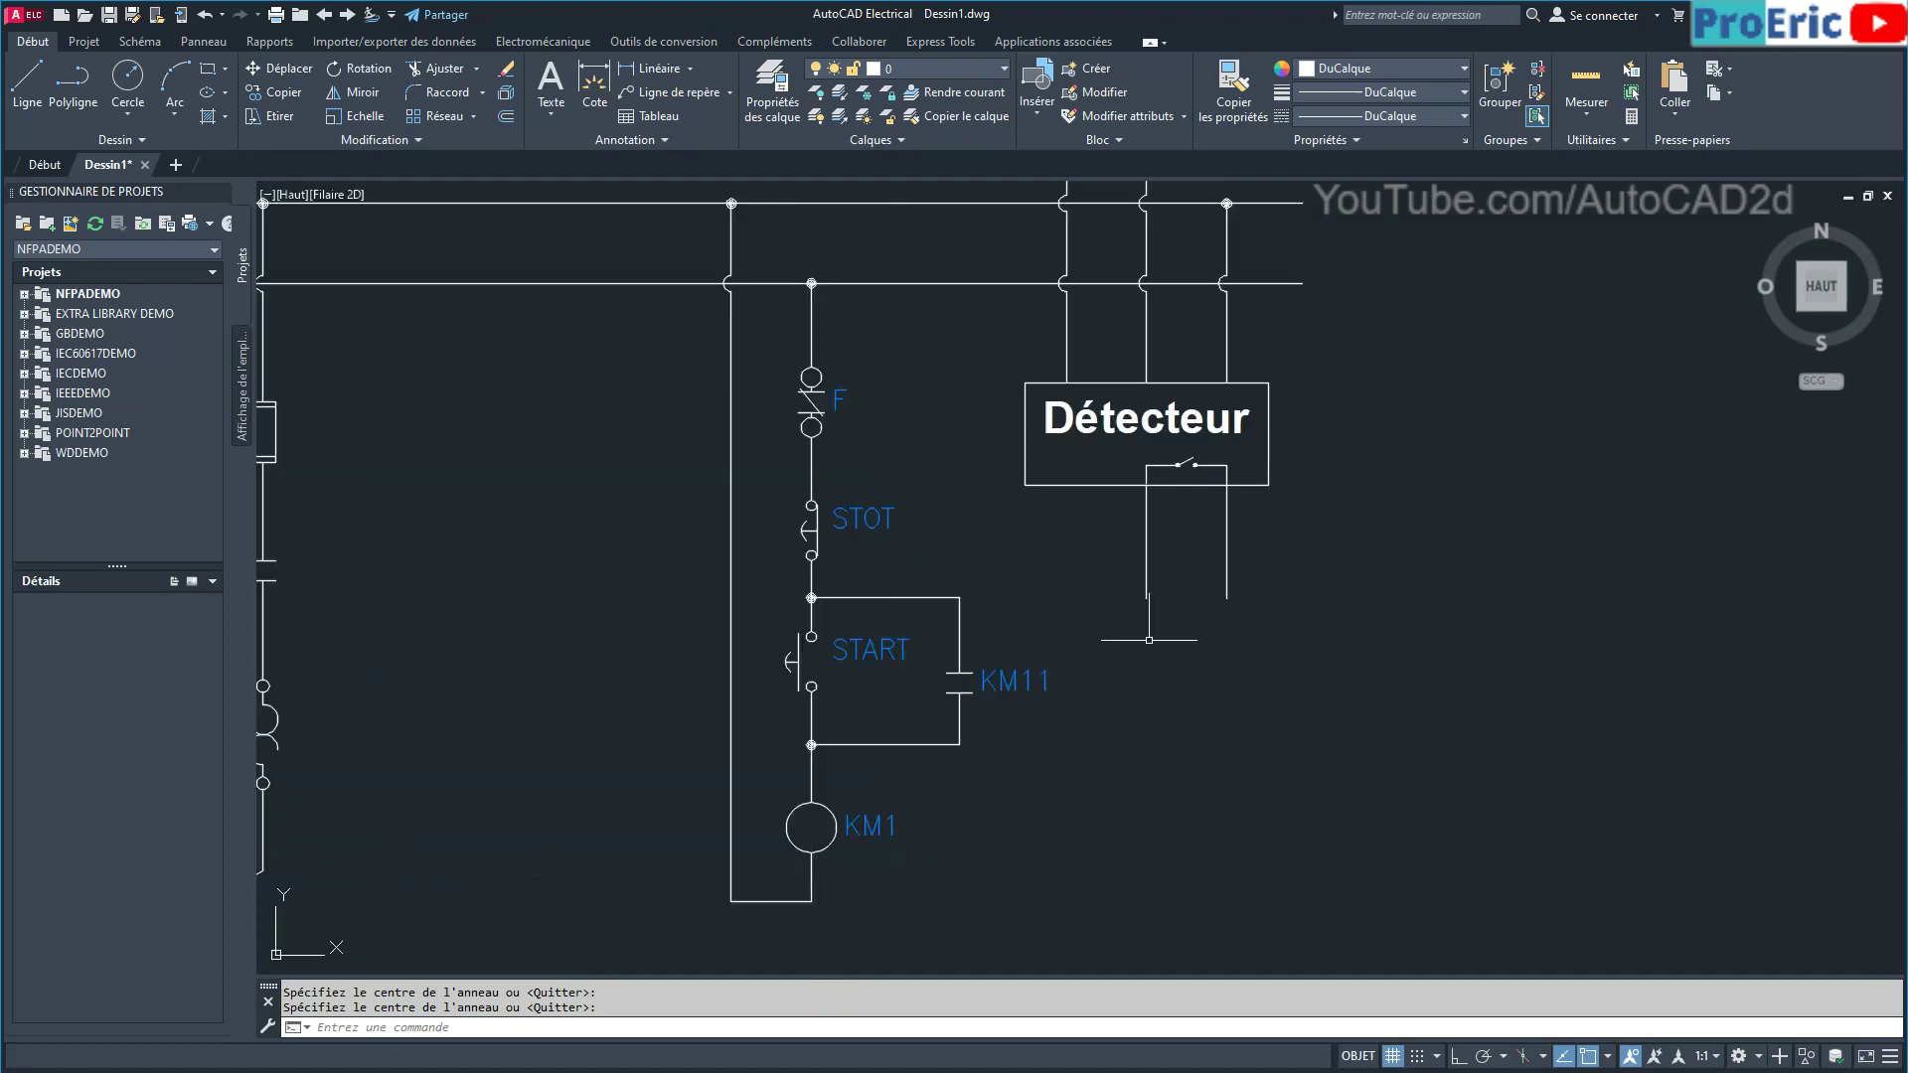
Erase the short bottom wire under KM1 that joins the two left vertical lines.
right_click(810, 900)
click(870, 906)
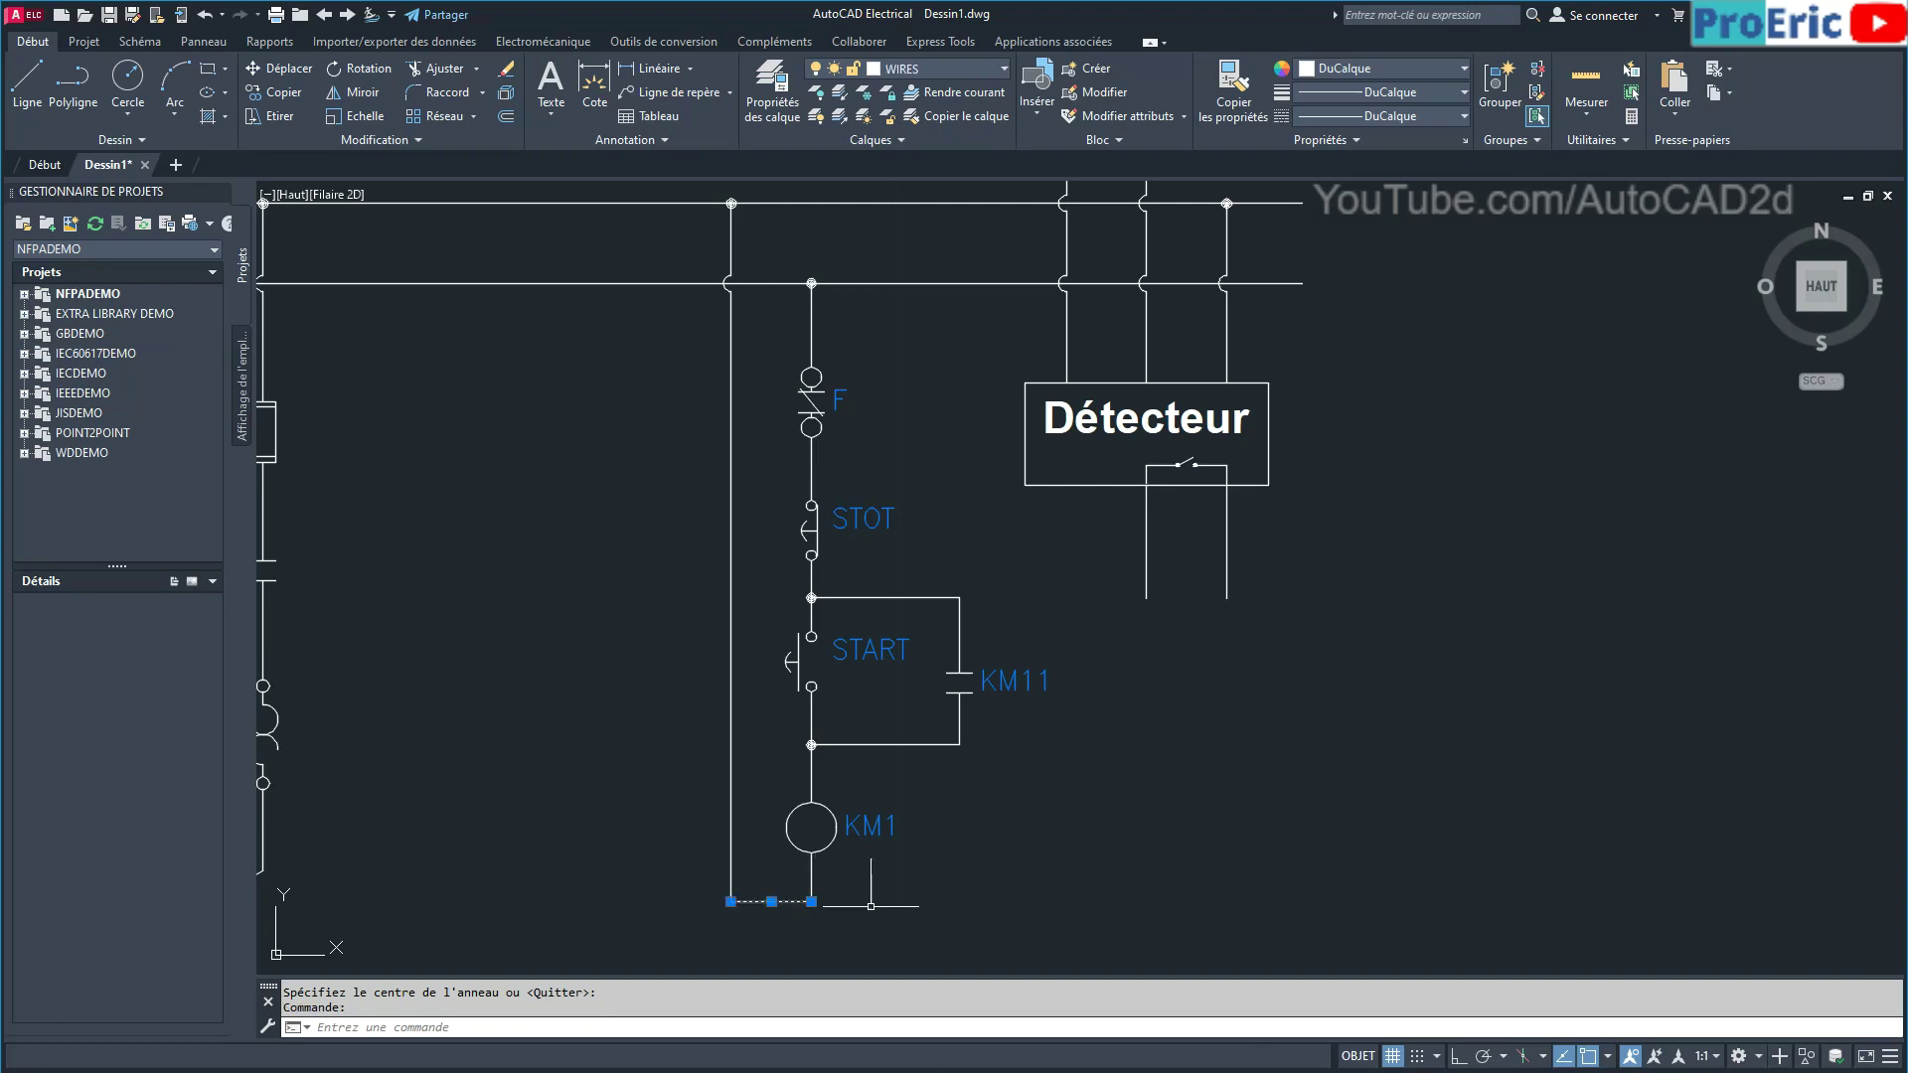
click(506, 68)
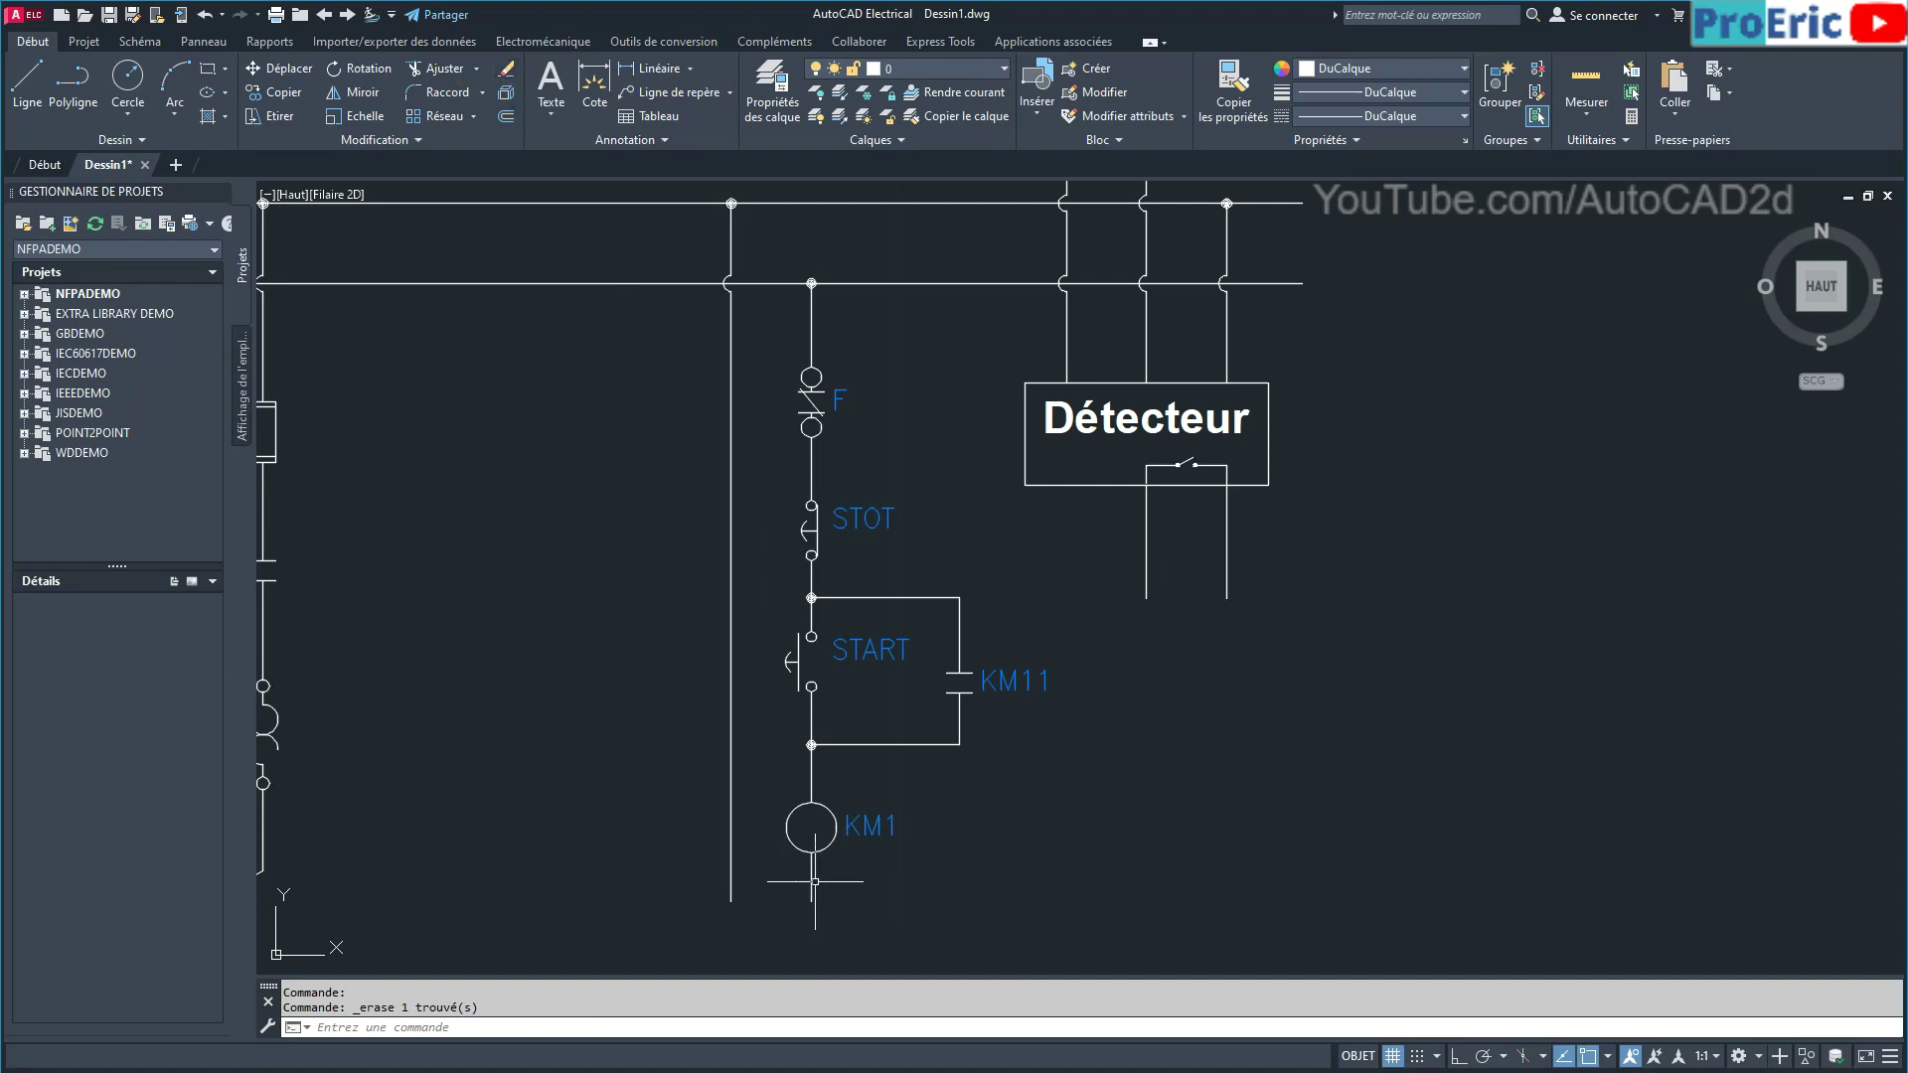
middle_drag(855, 787, 795, 688)
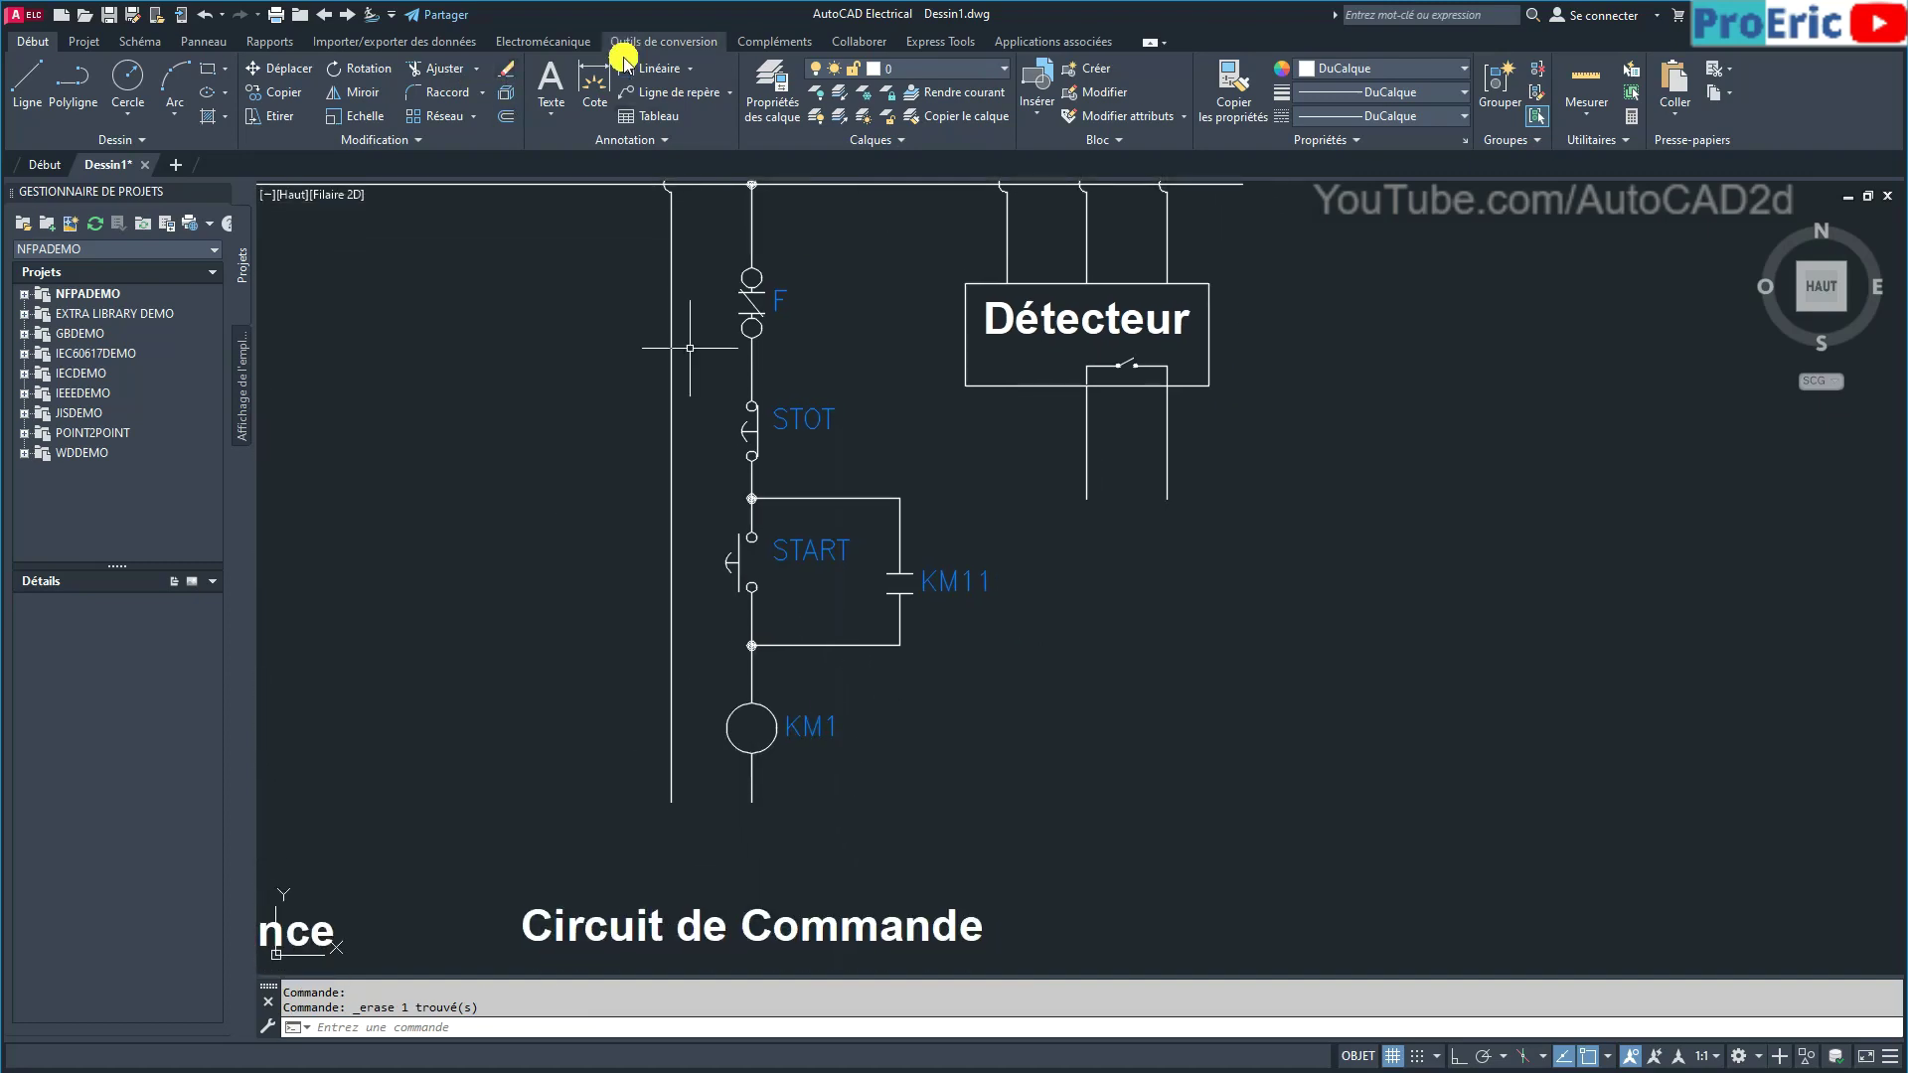
click(39, 44)
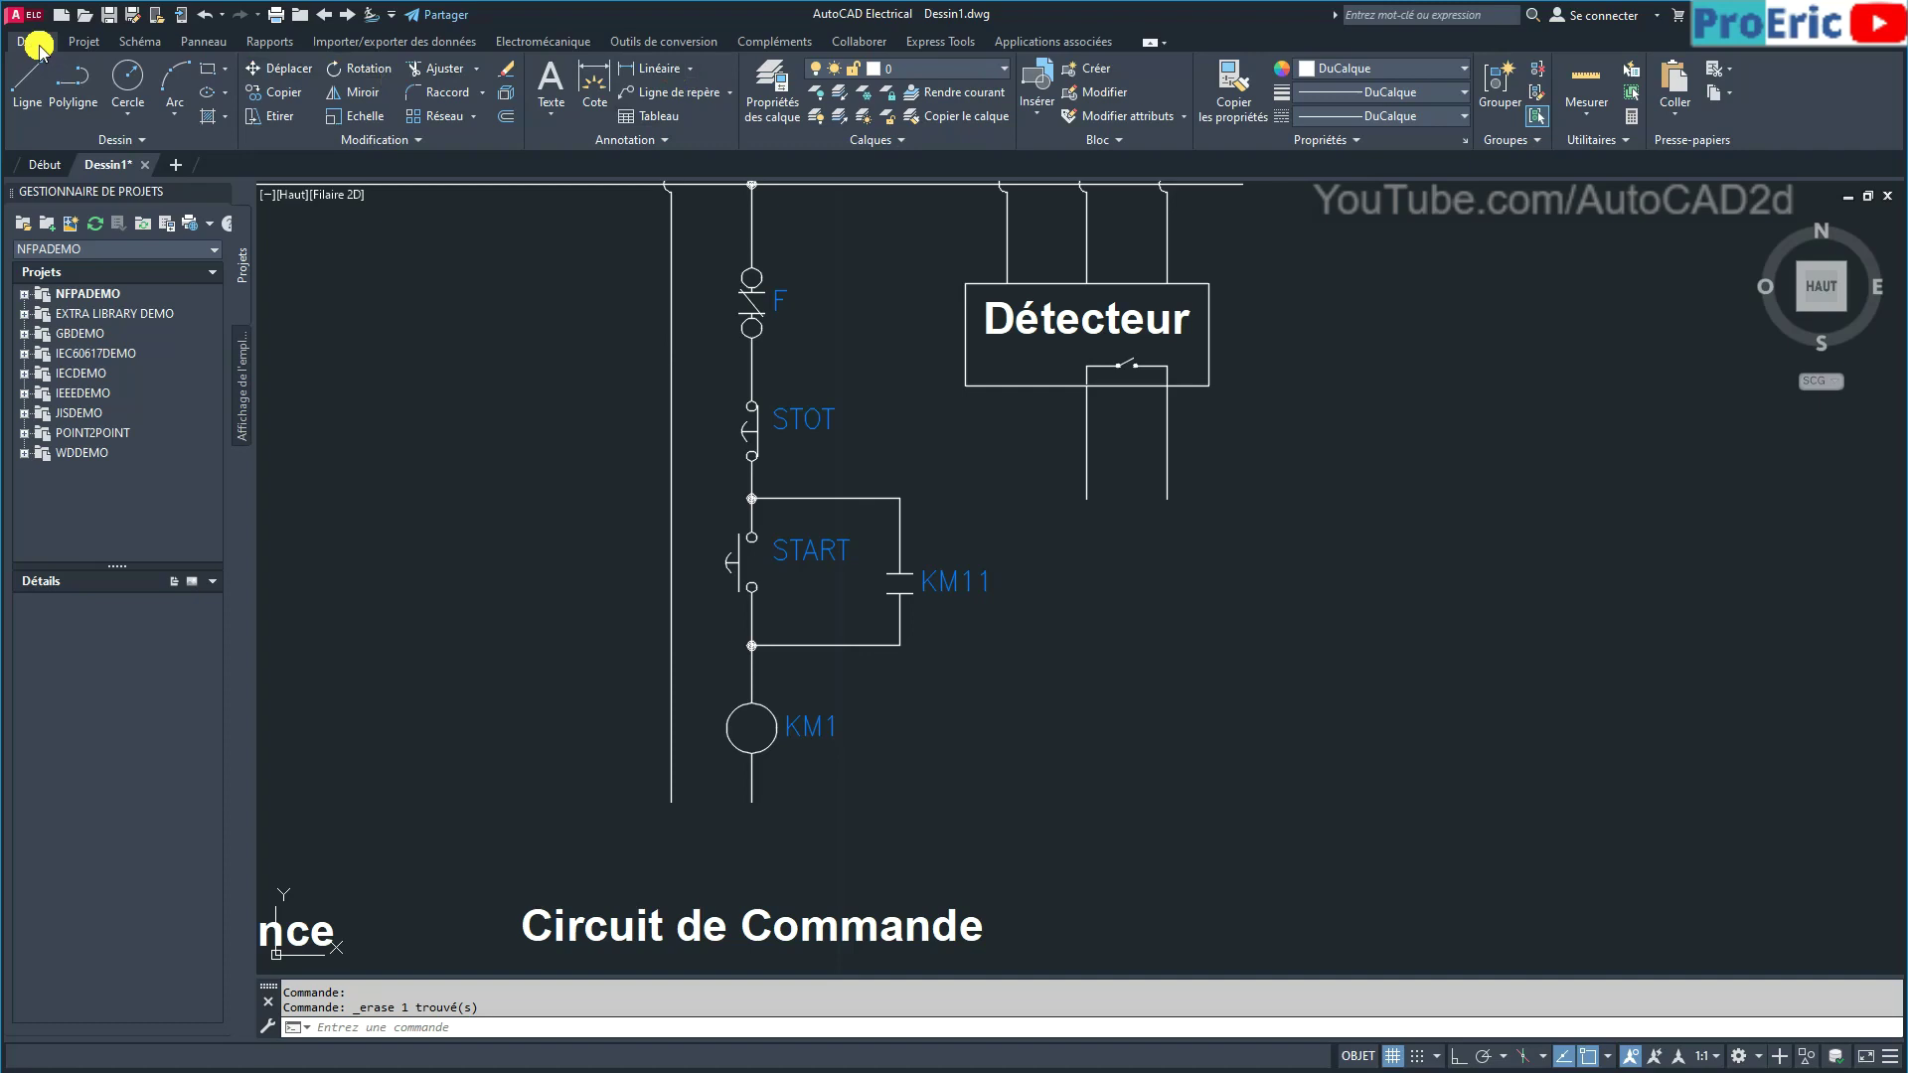
click(136, 41)
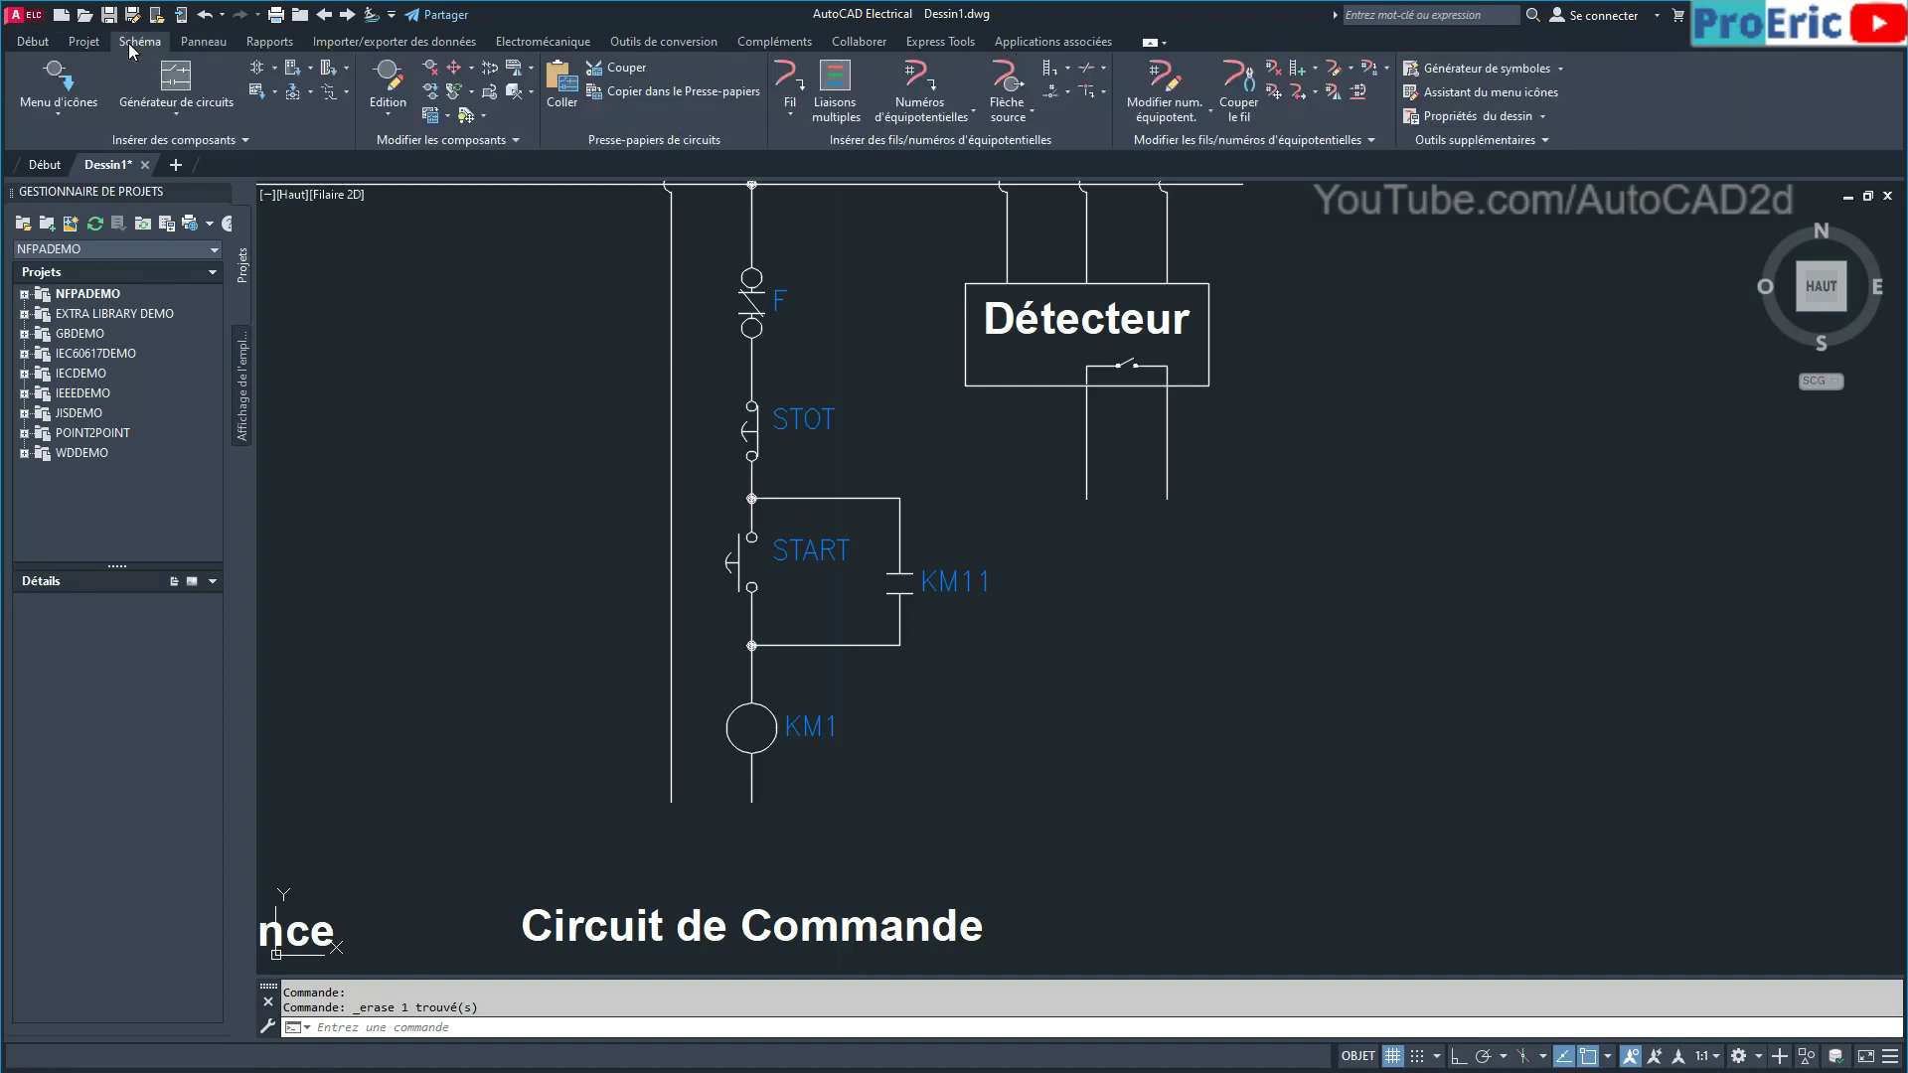
Draw a wire from the detector's left line down and across to KM1's bottom terminal.
click(784, 77)
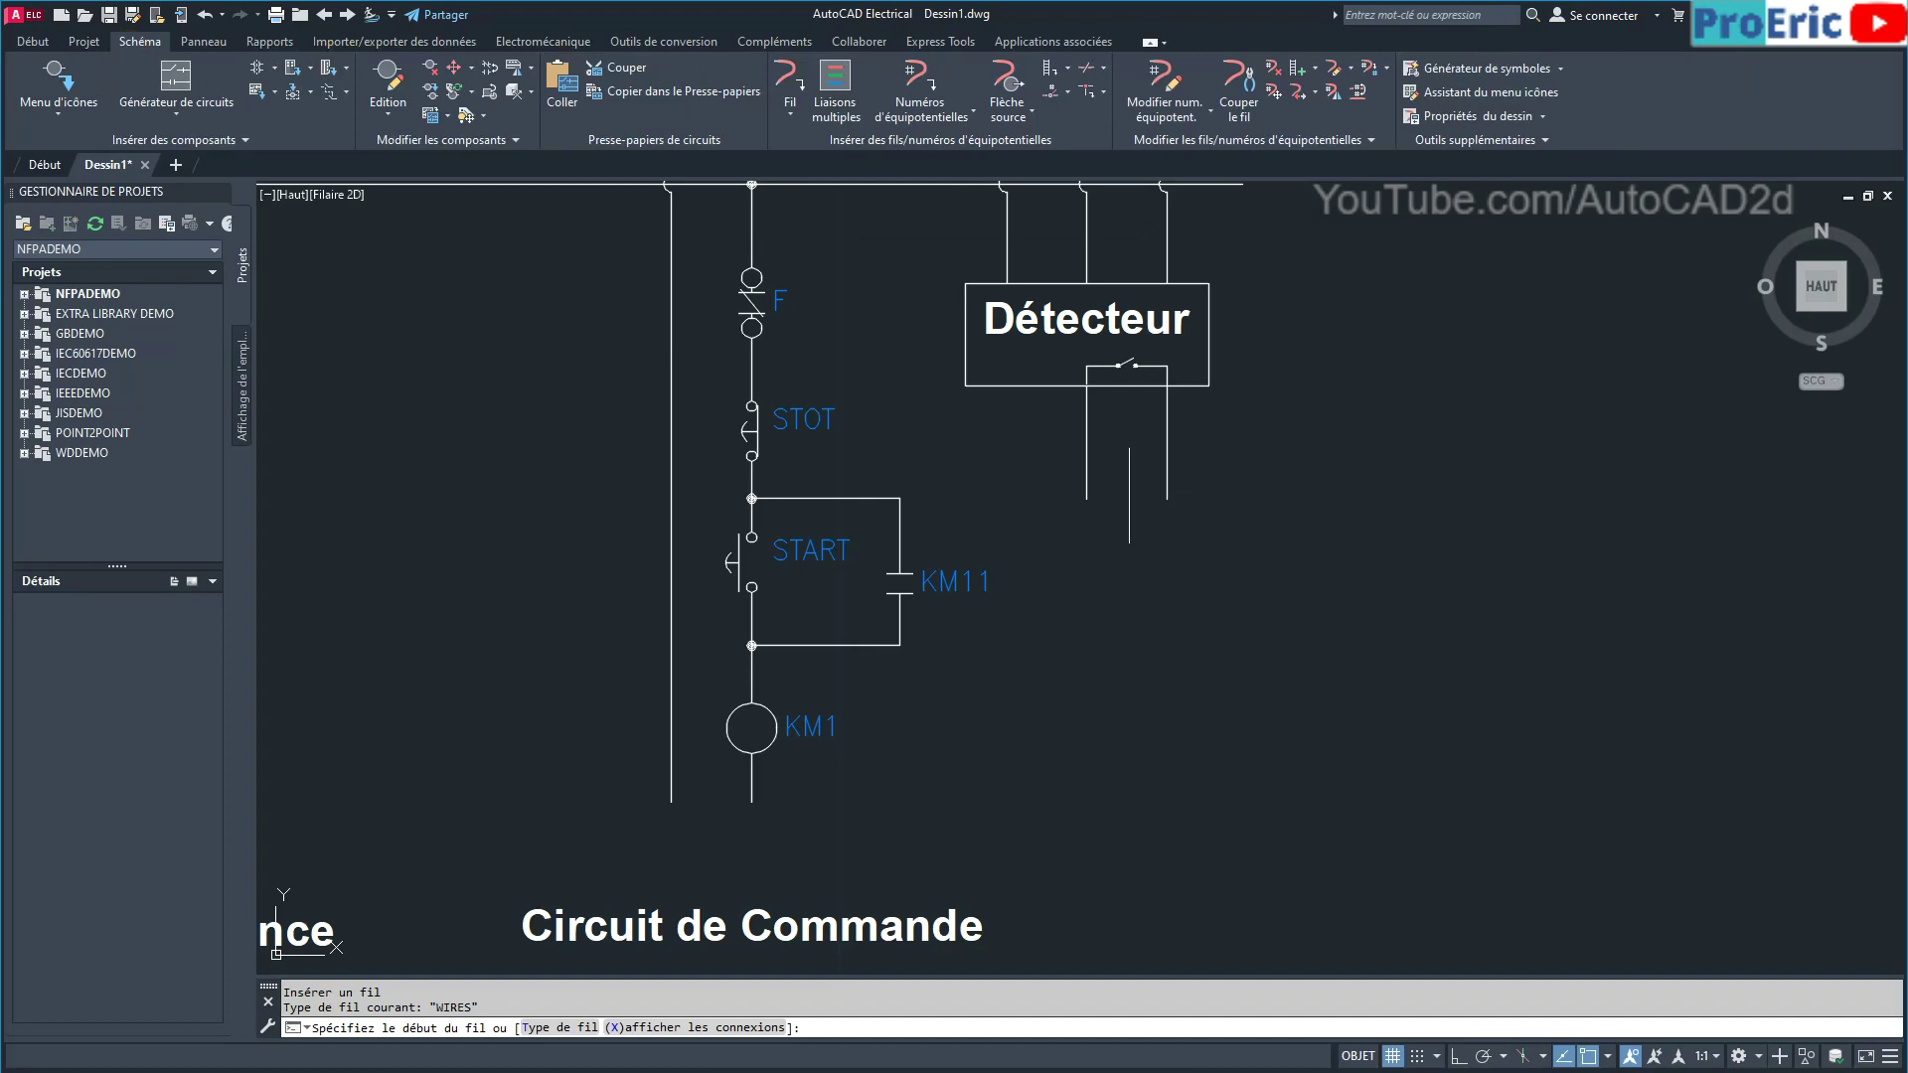
click(1086, 499)
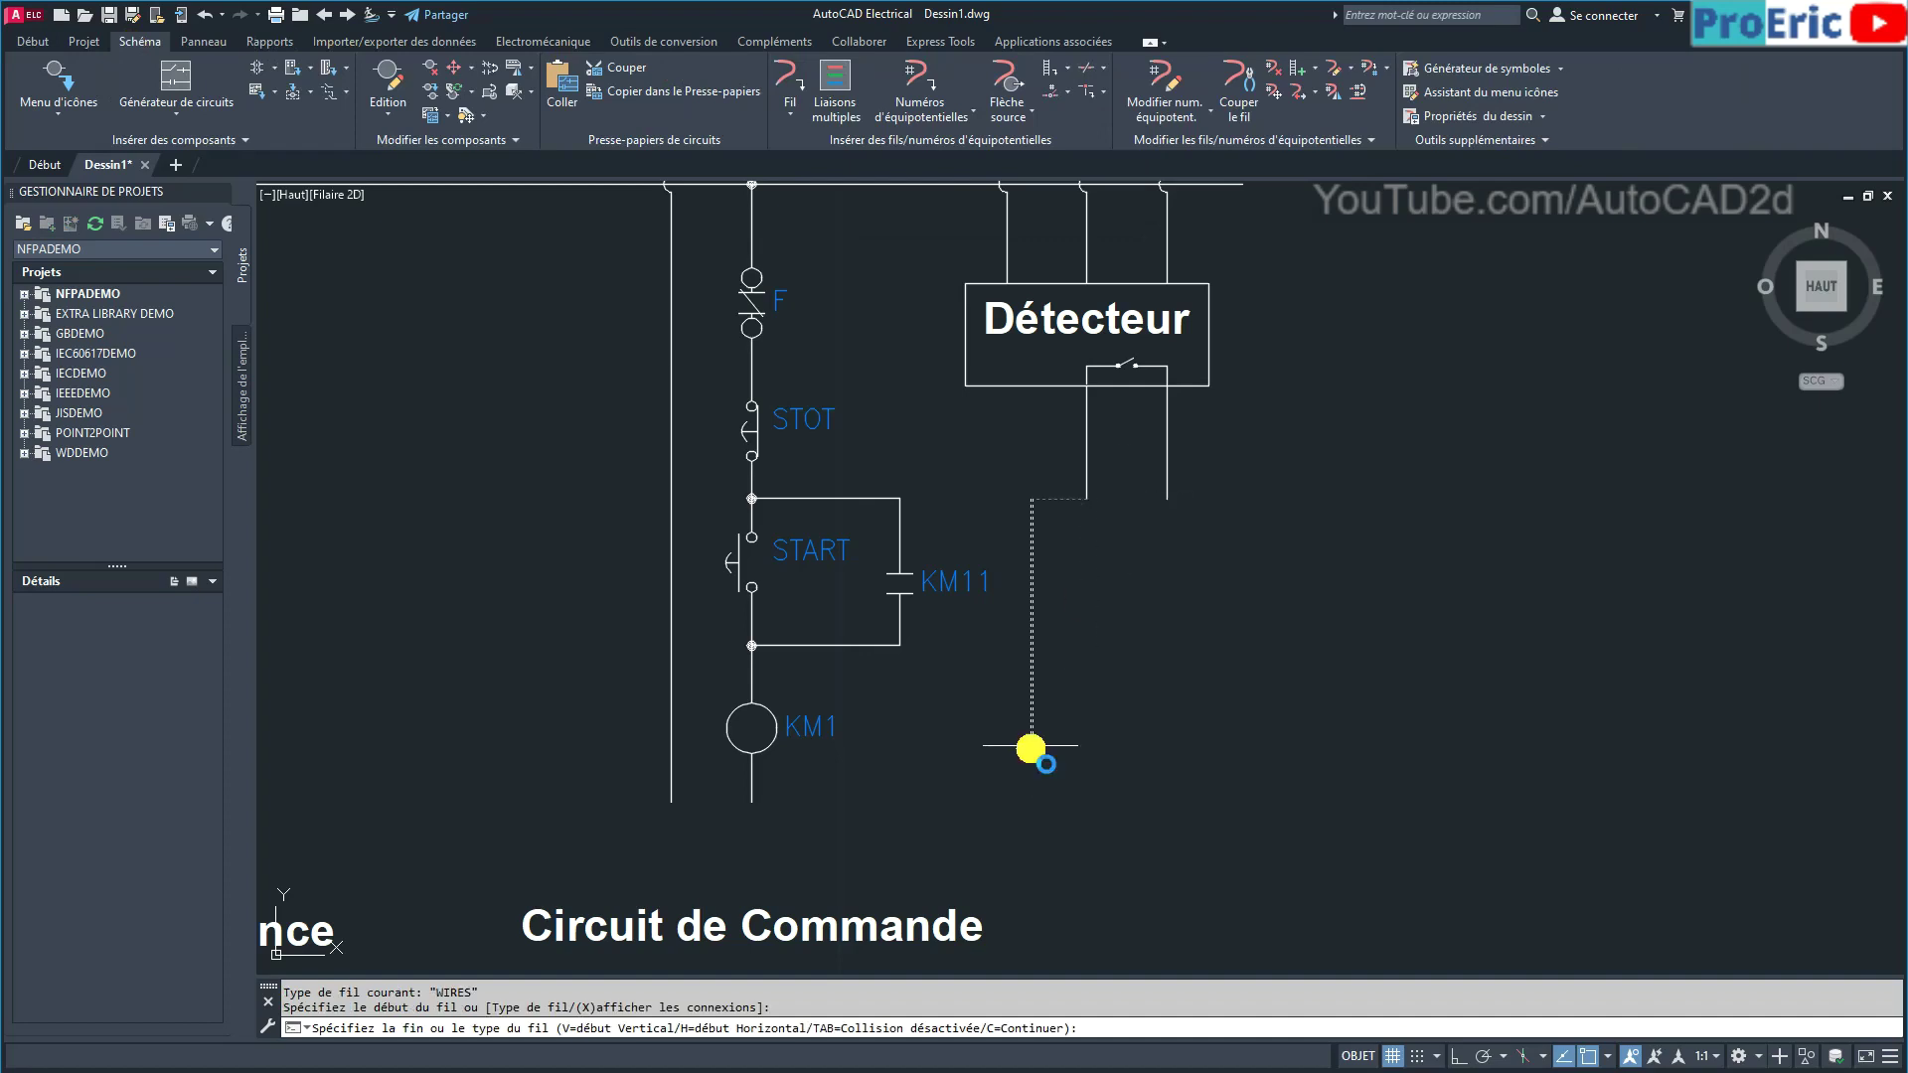
click(1087, 762)
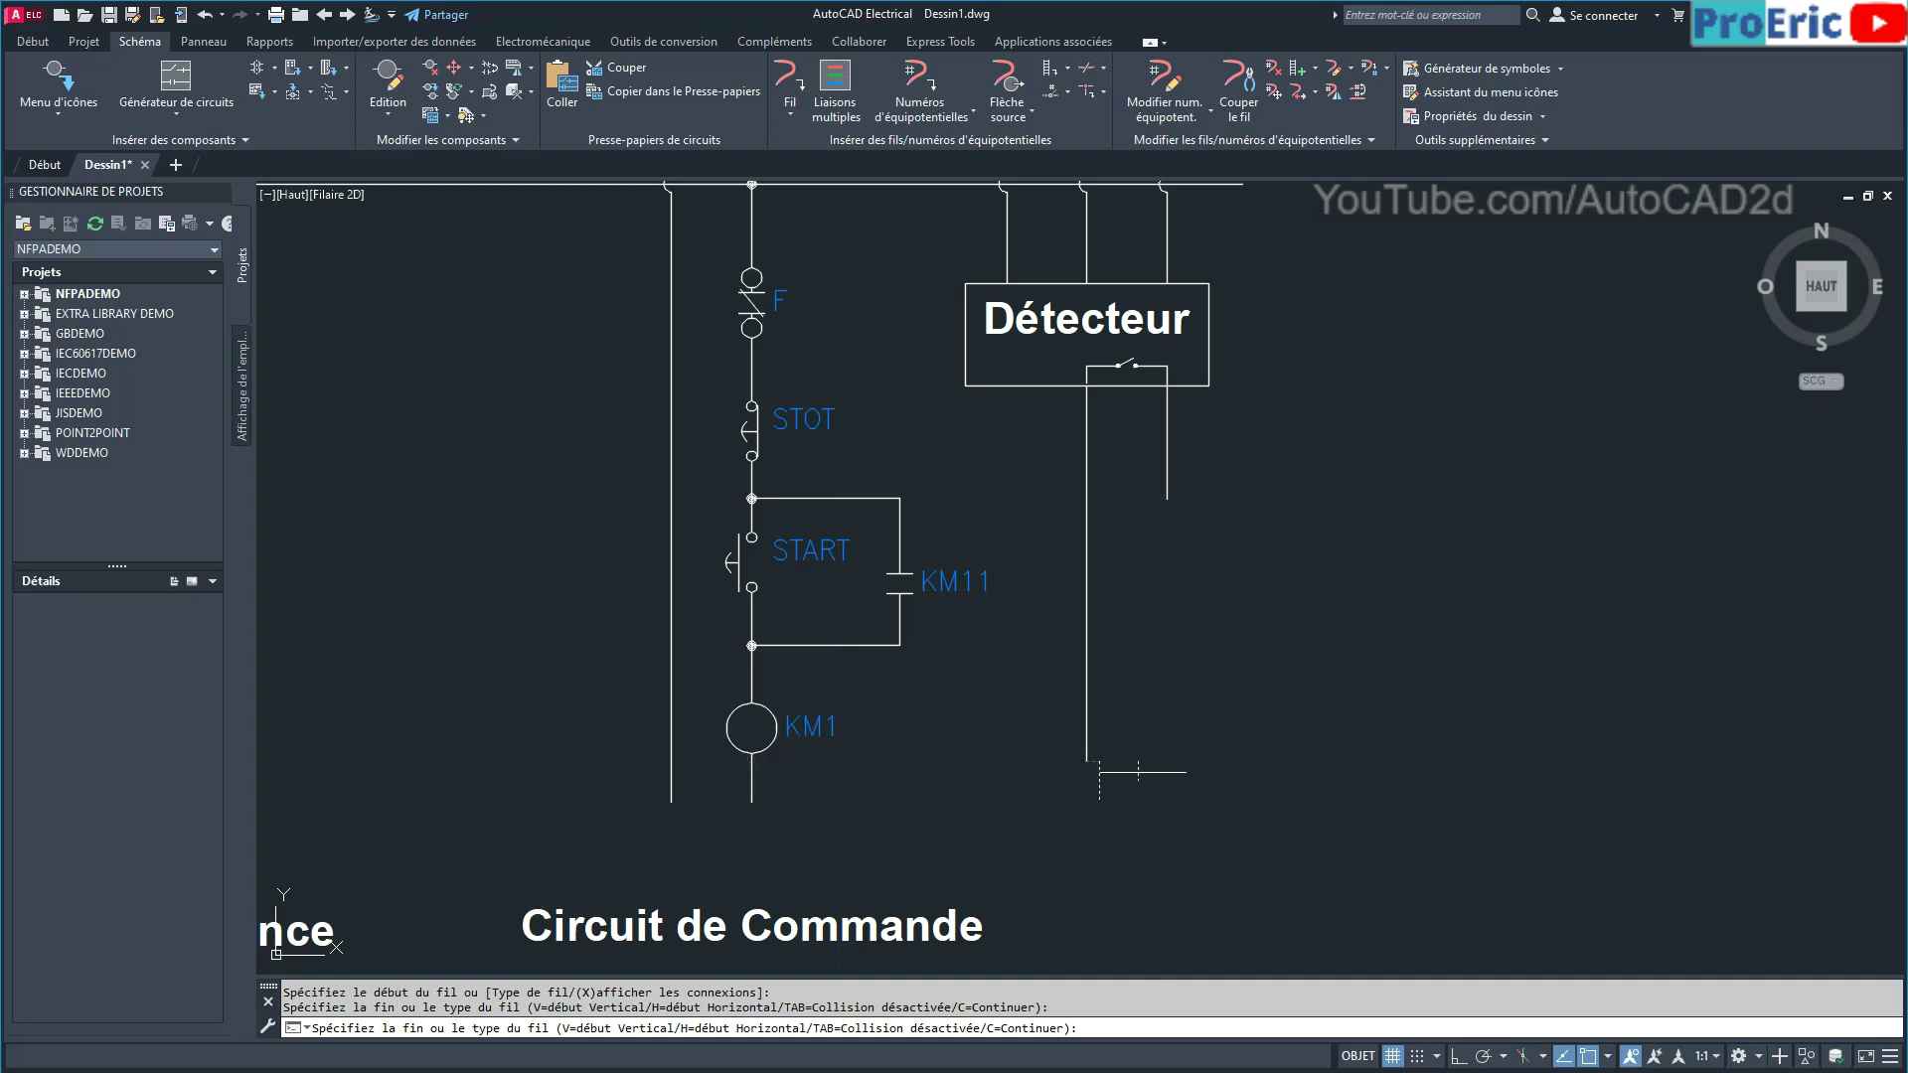
click(1086, 825)
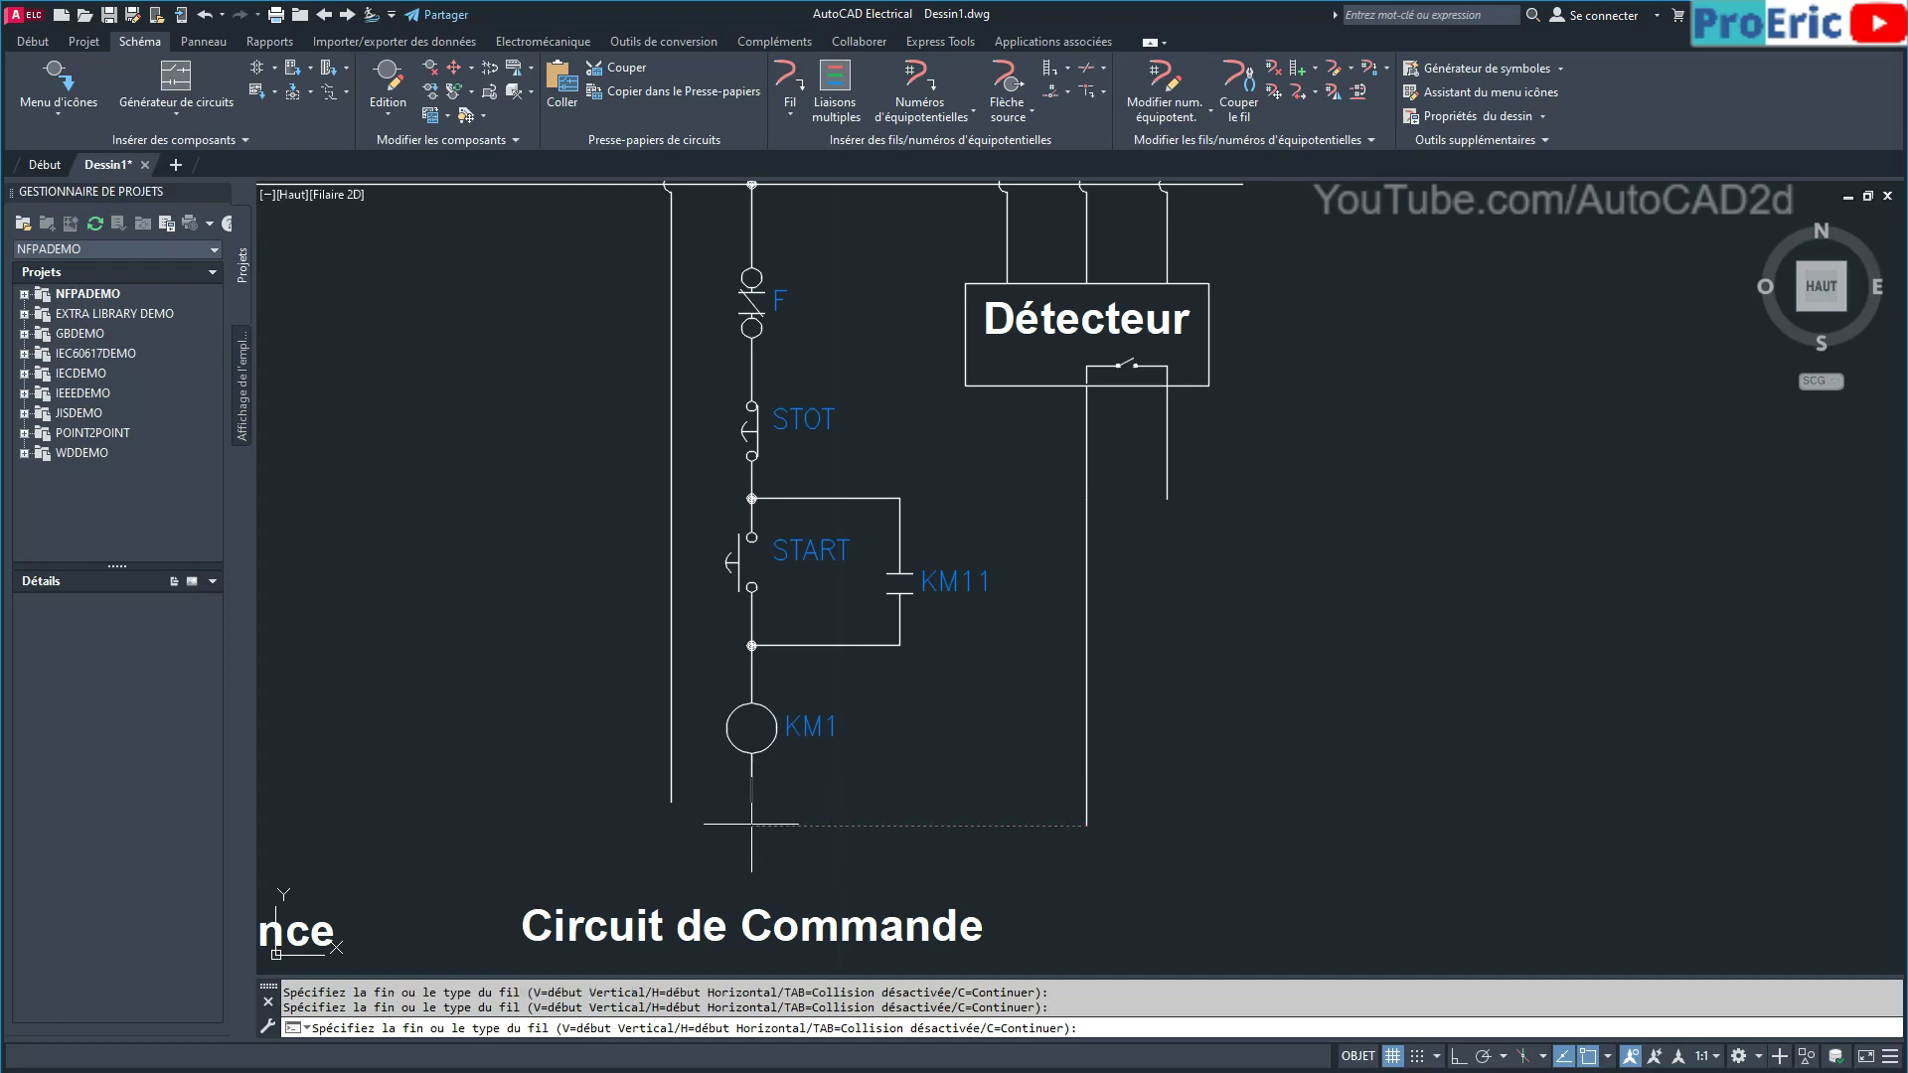
click(752, 825)
click(753, 797)
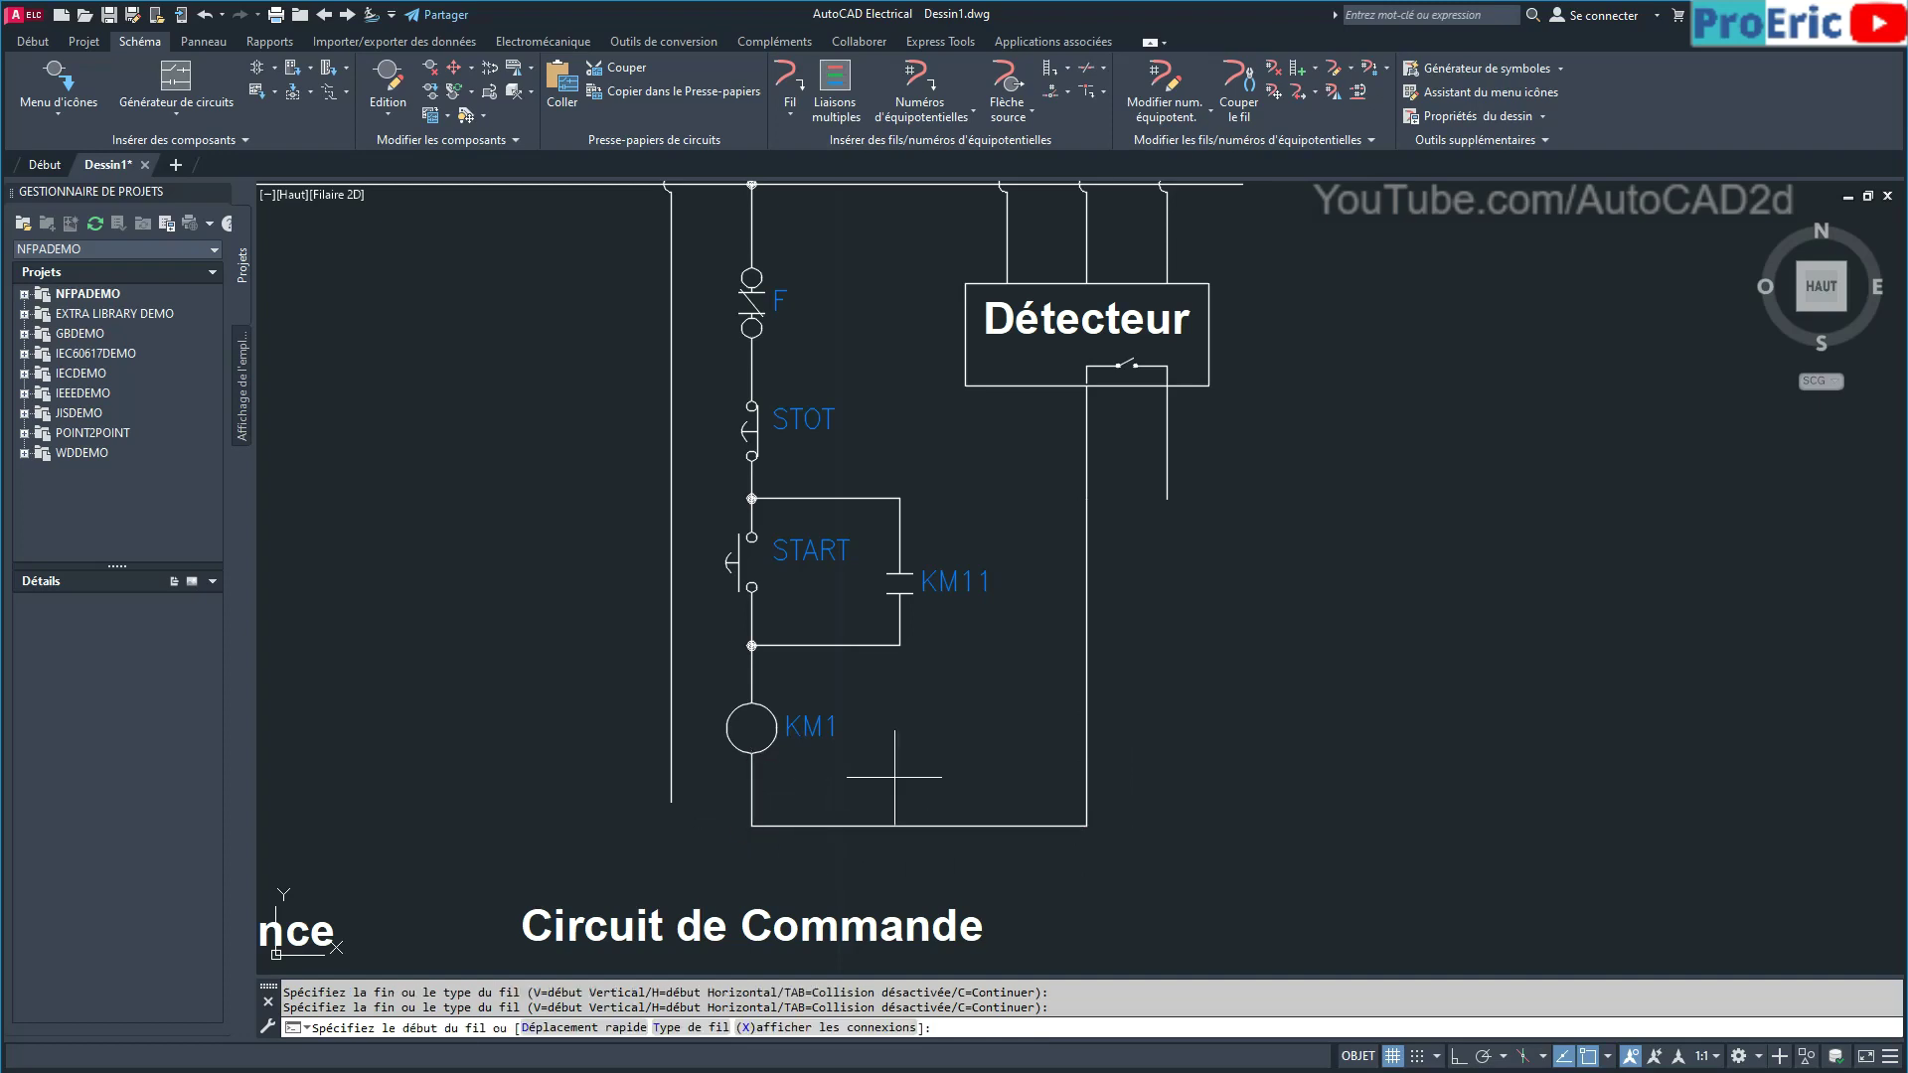
Draw a second wire from the detector's right line along the bottom to the left supply line.
click(1167, 499)
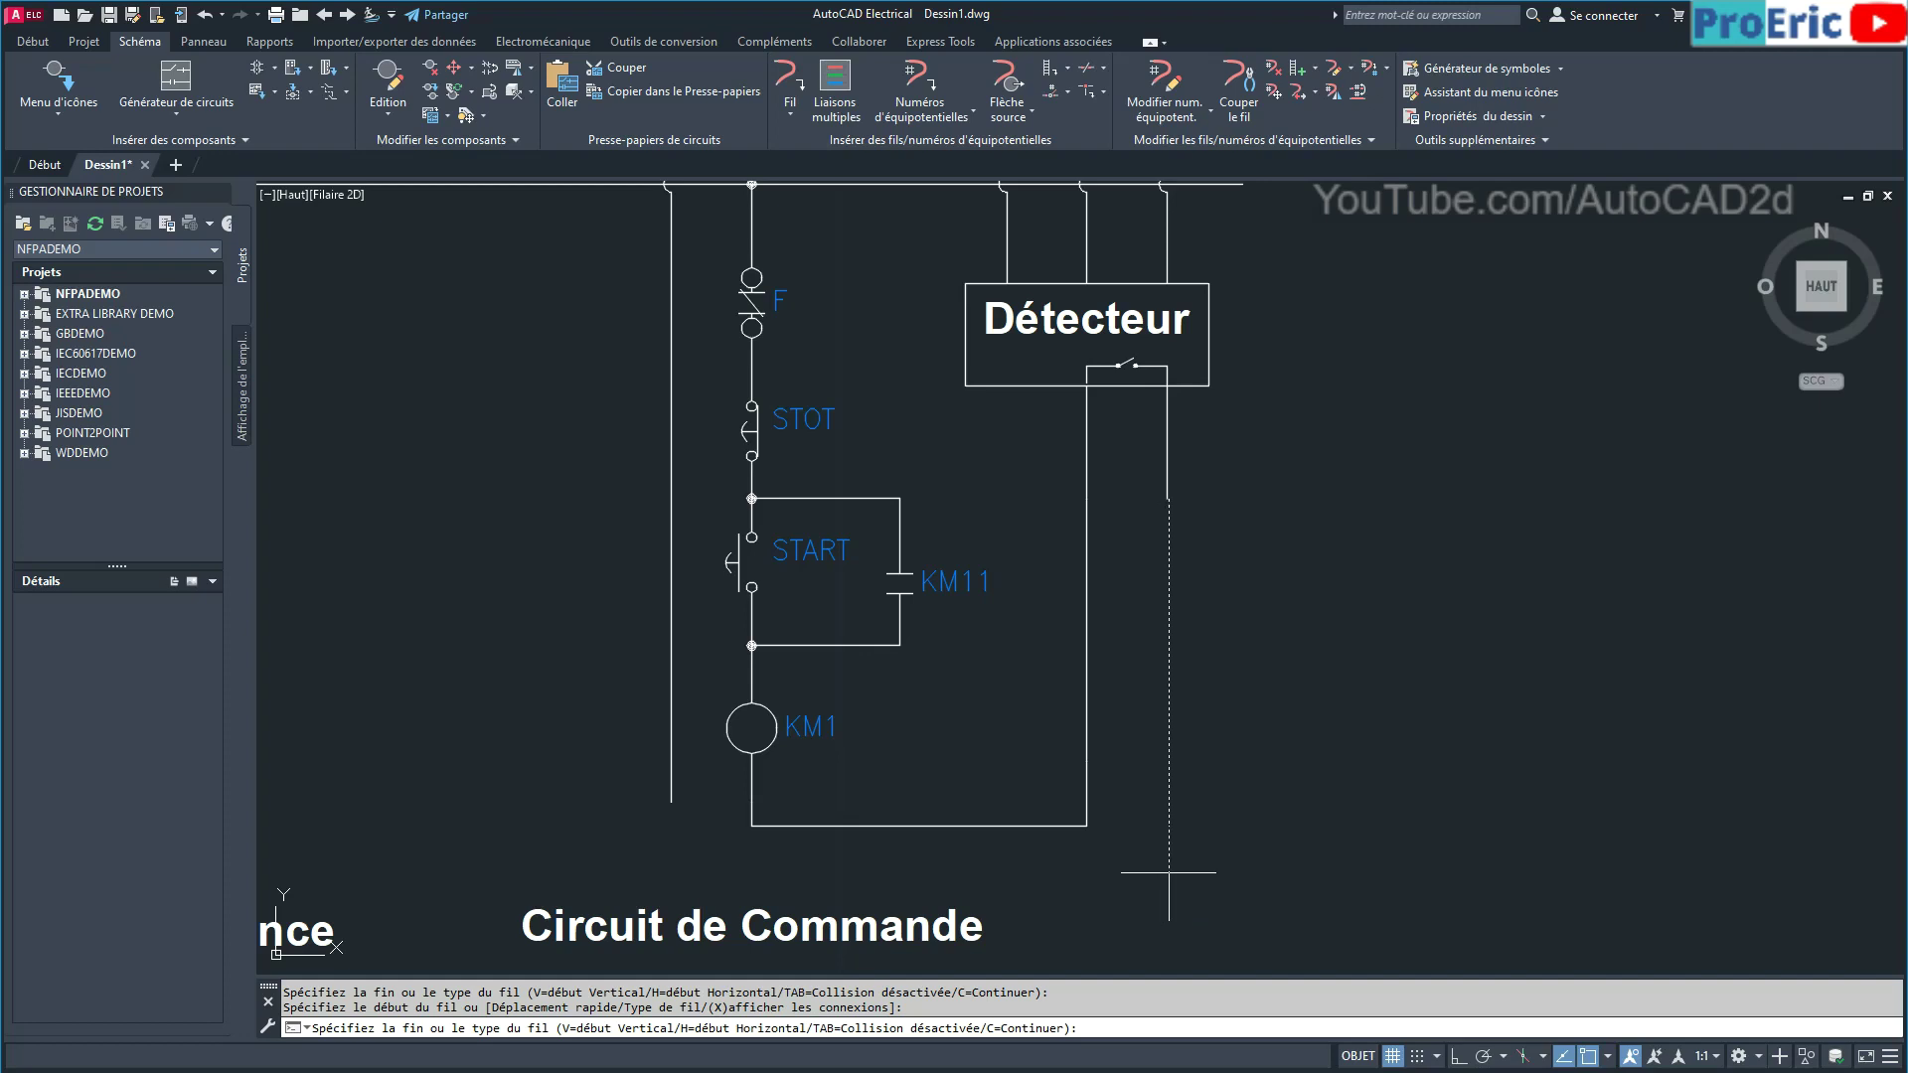
key(v)
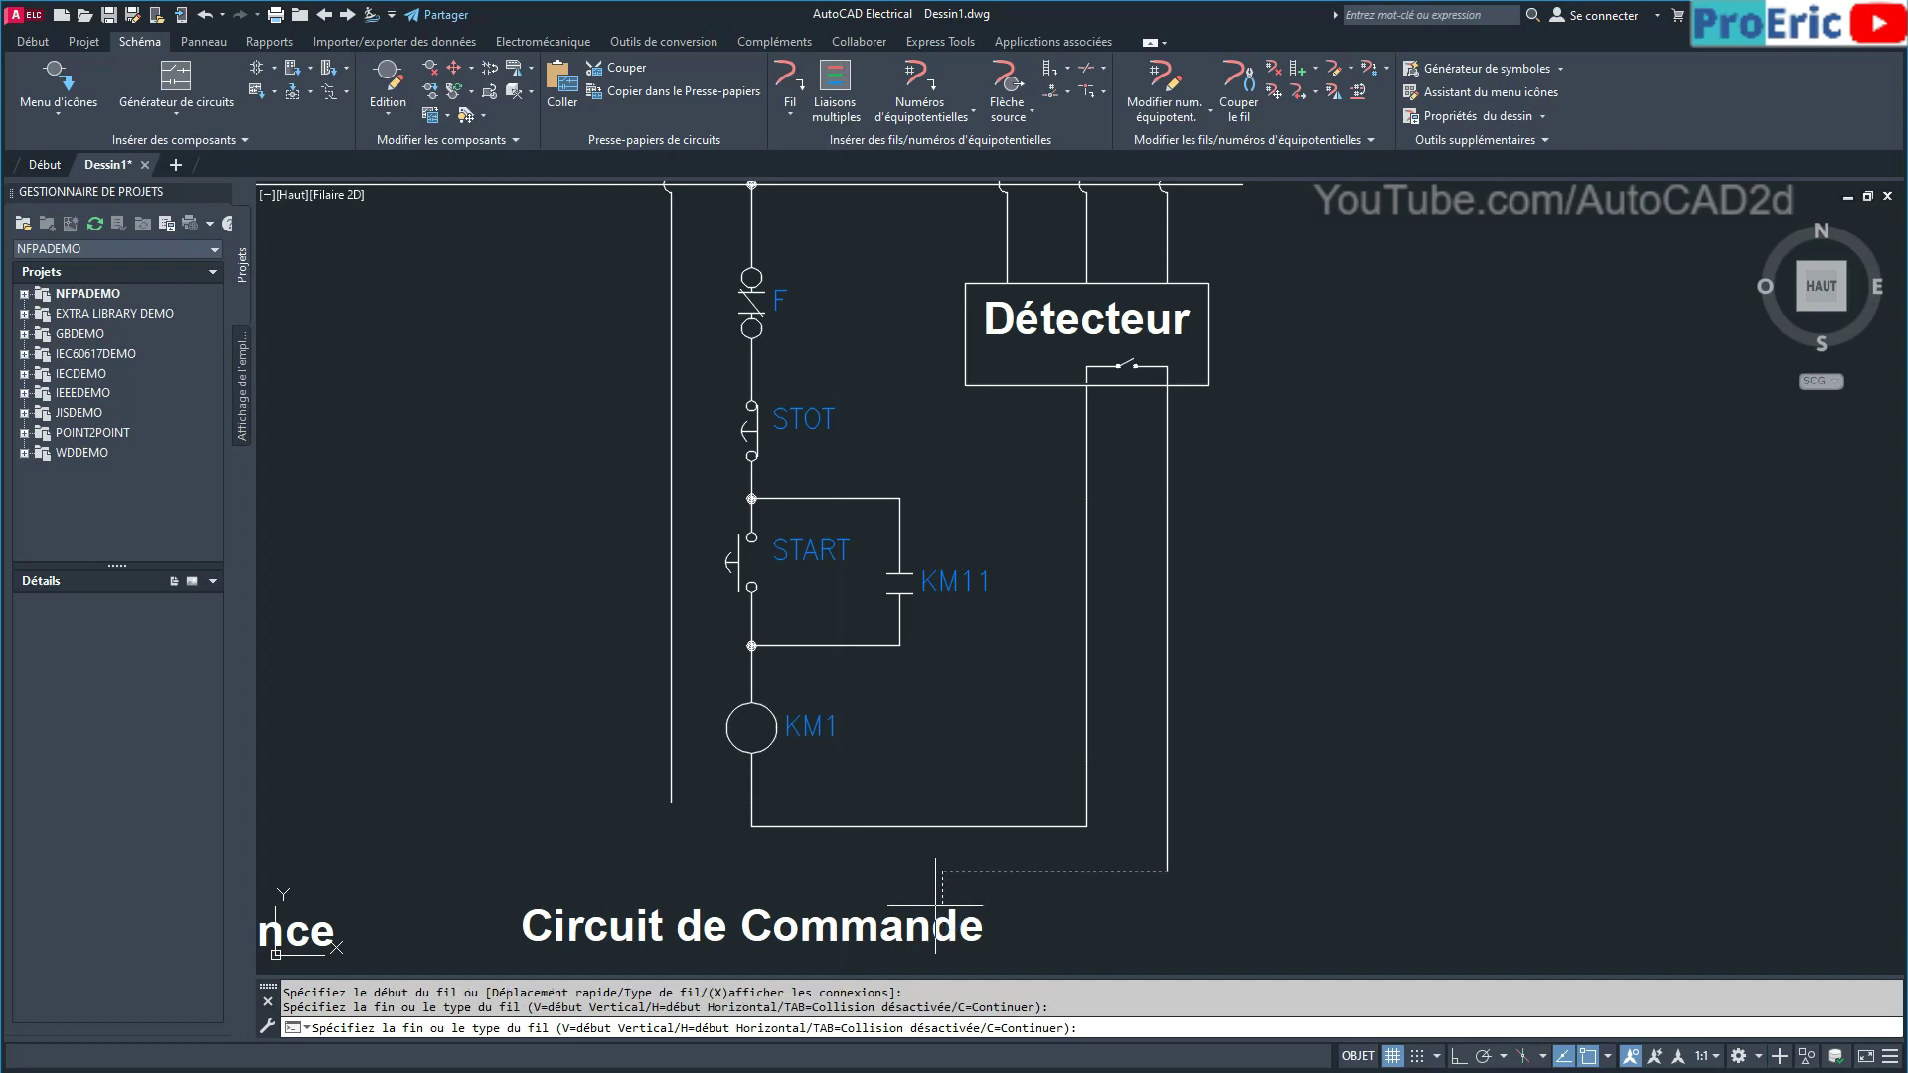
click(671, 872)
click(672, 799)
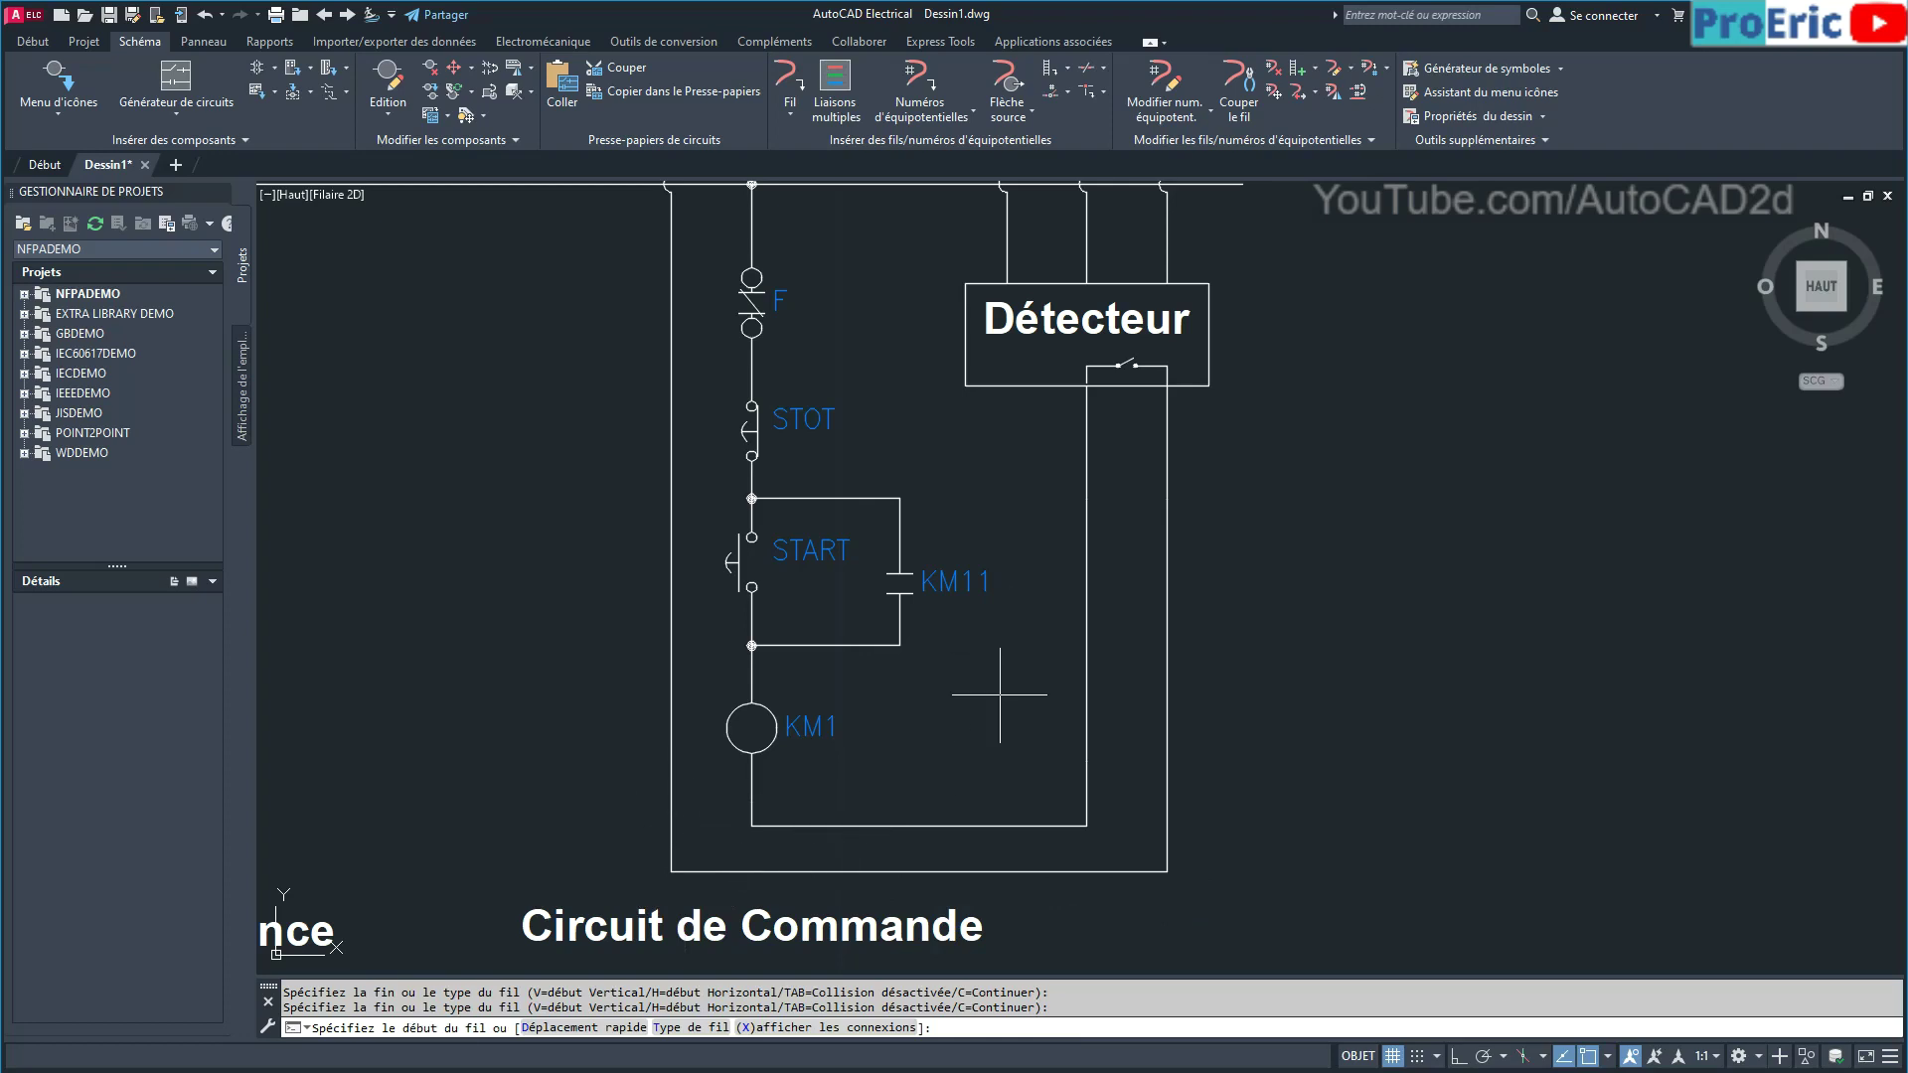
scroll(1001, 745, up, 2)
scroll(1001, 520, up, 2)
scroll(1012, 564, down, 4)
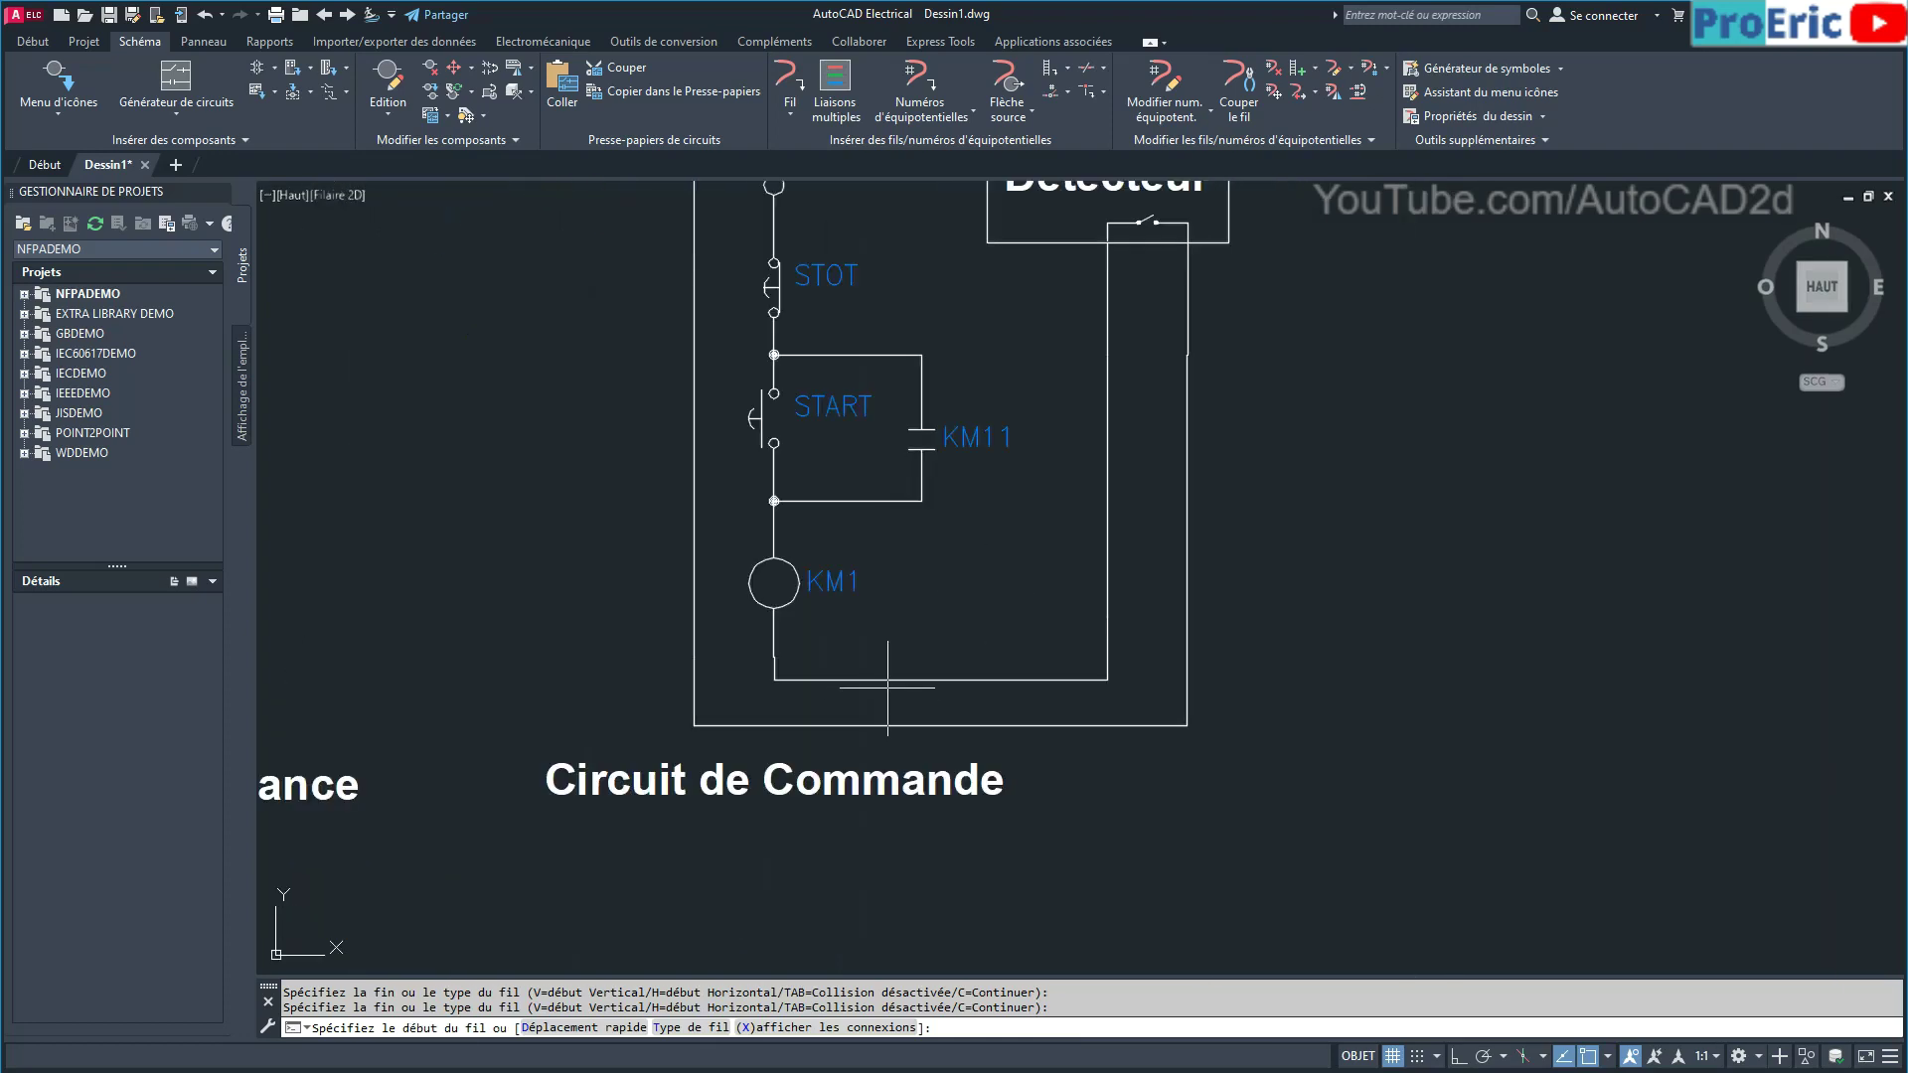
Quick-move the inner and outer bottom return wires upward, nearer the KM1 coil.
click(455, 68)
click(859, 682)
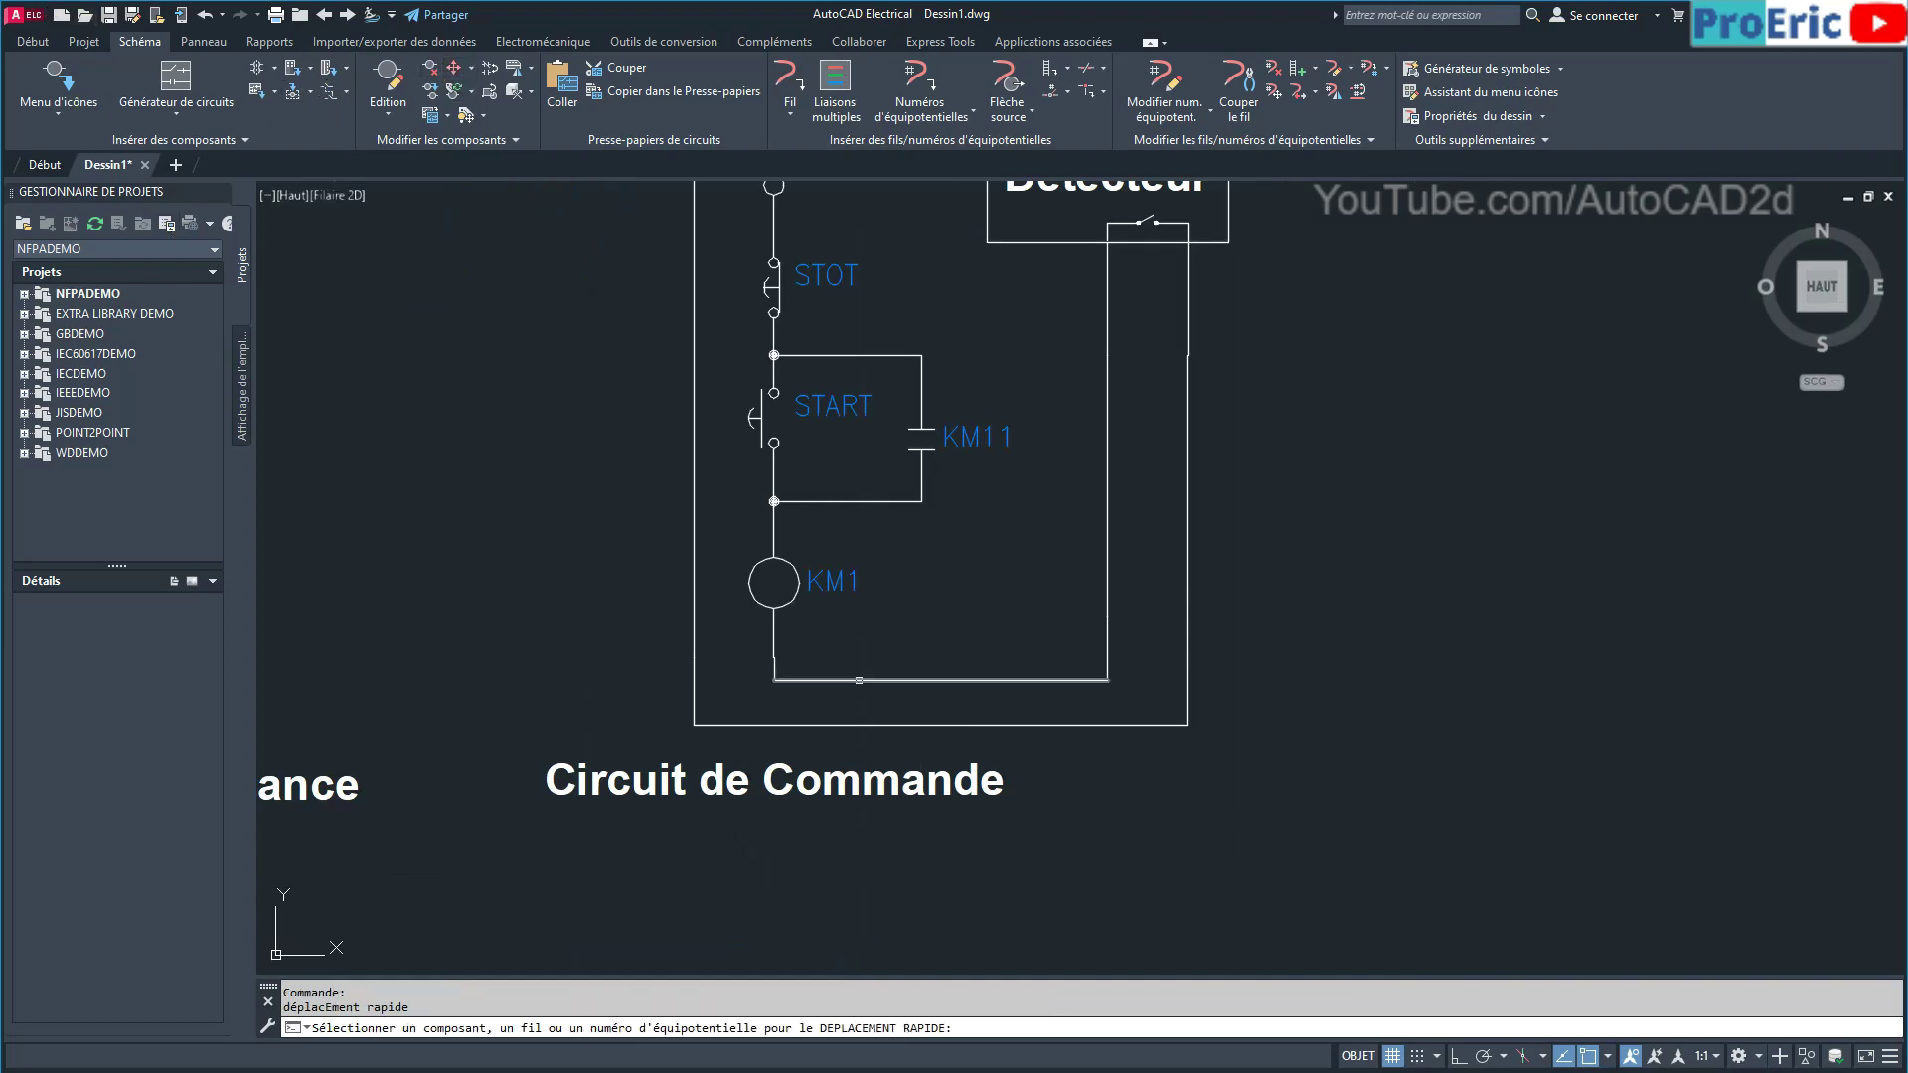
click(854, 674)
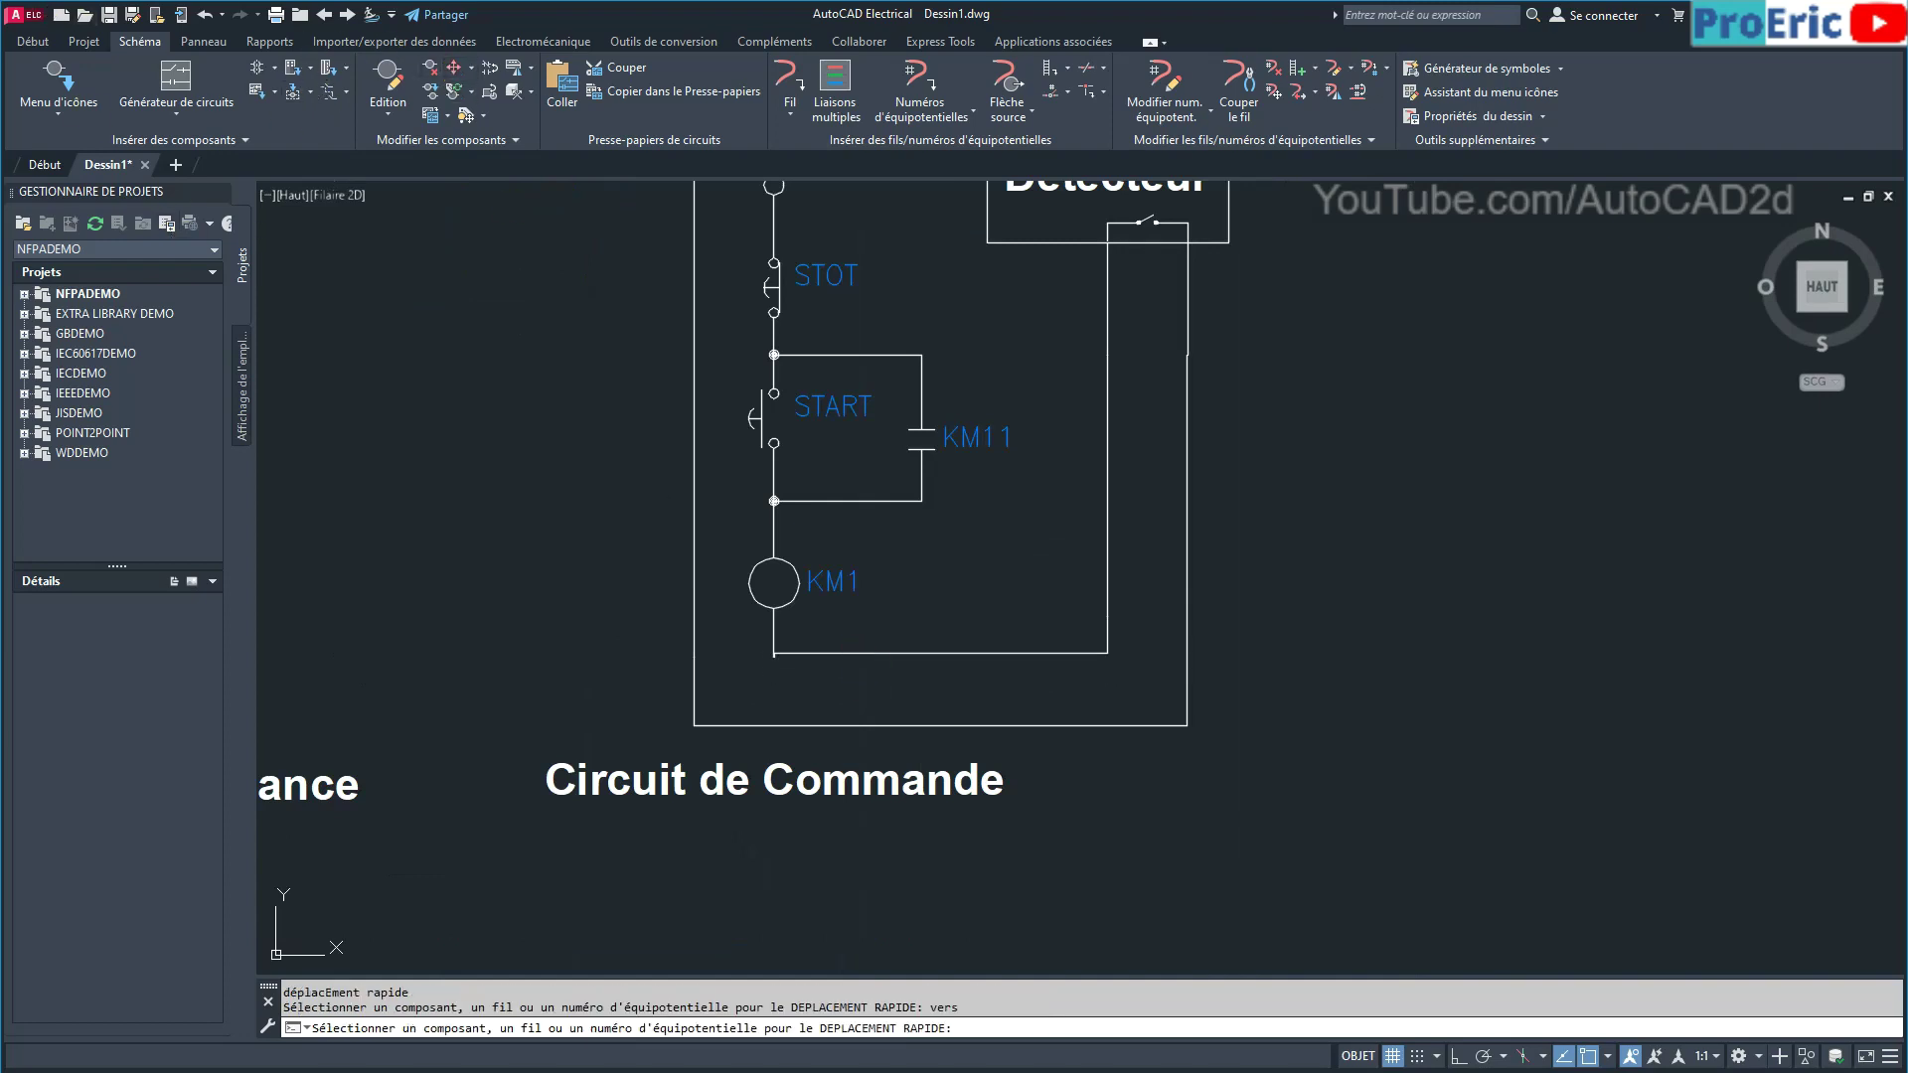
click(876, 732)
click(875, 722)
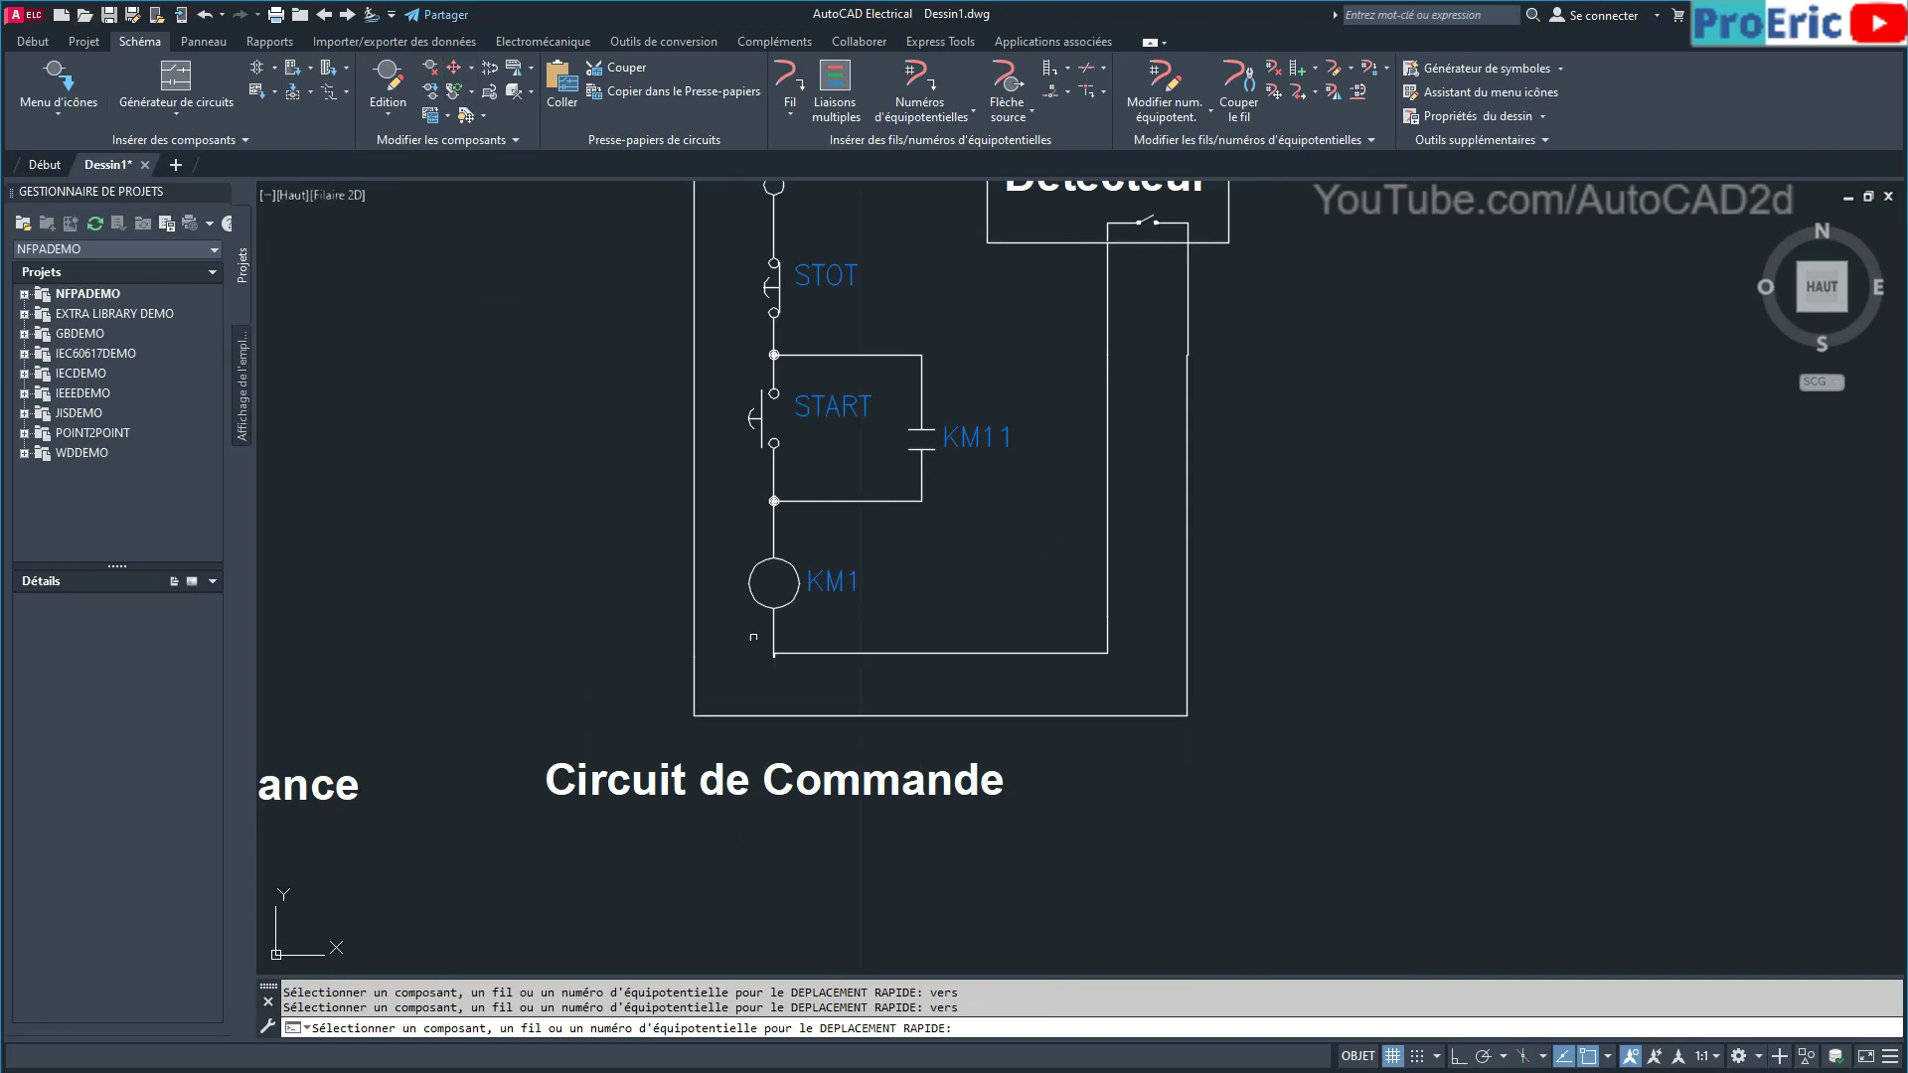
scroll(754, 637, up, 3)
scroll(724, 658, up, 2)
scroll(685, 644, up, 2)
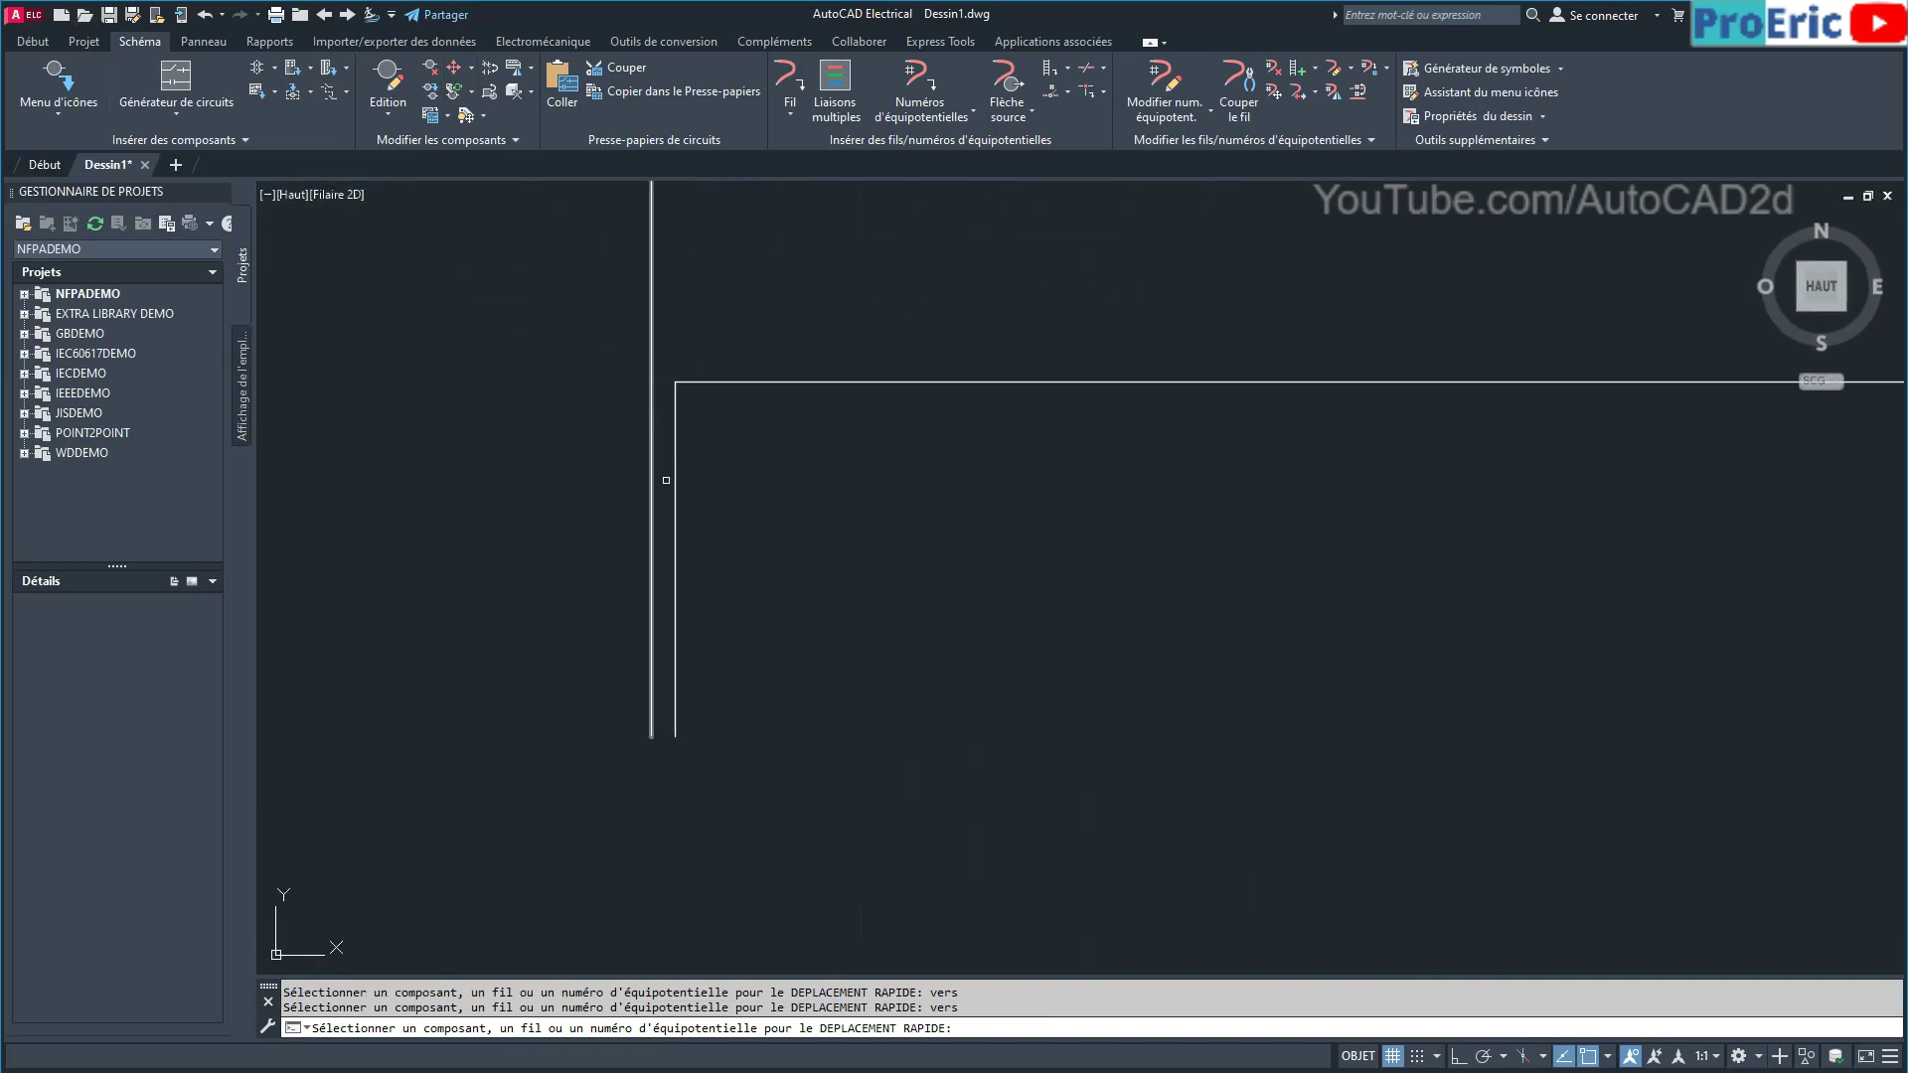
Fillet the left vertical line and bottom wire into a sharp corner with Raccord.
click(28, 44)
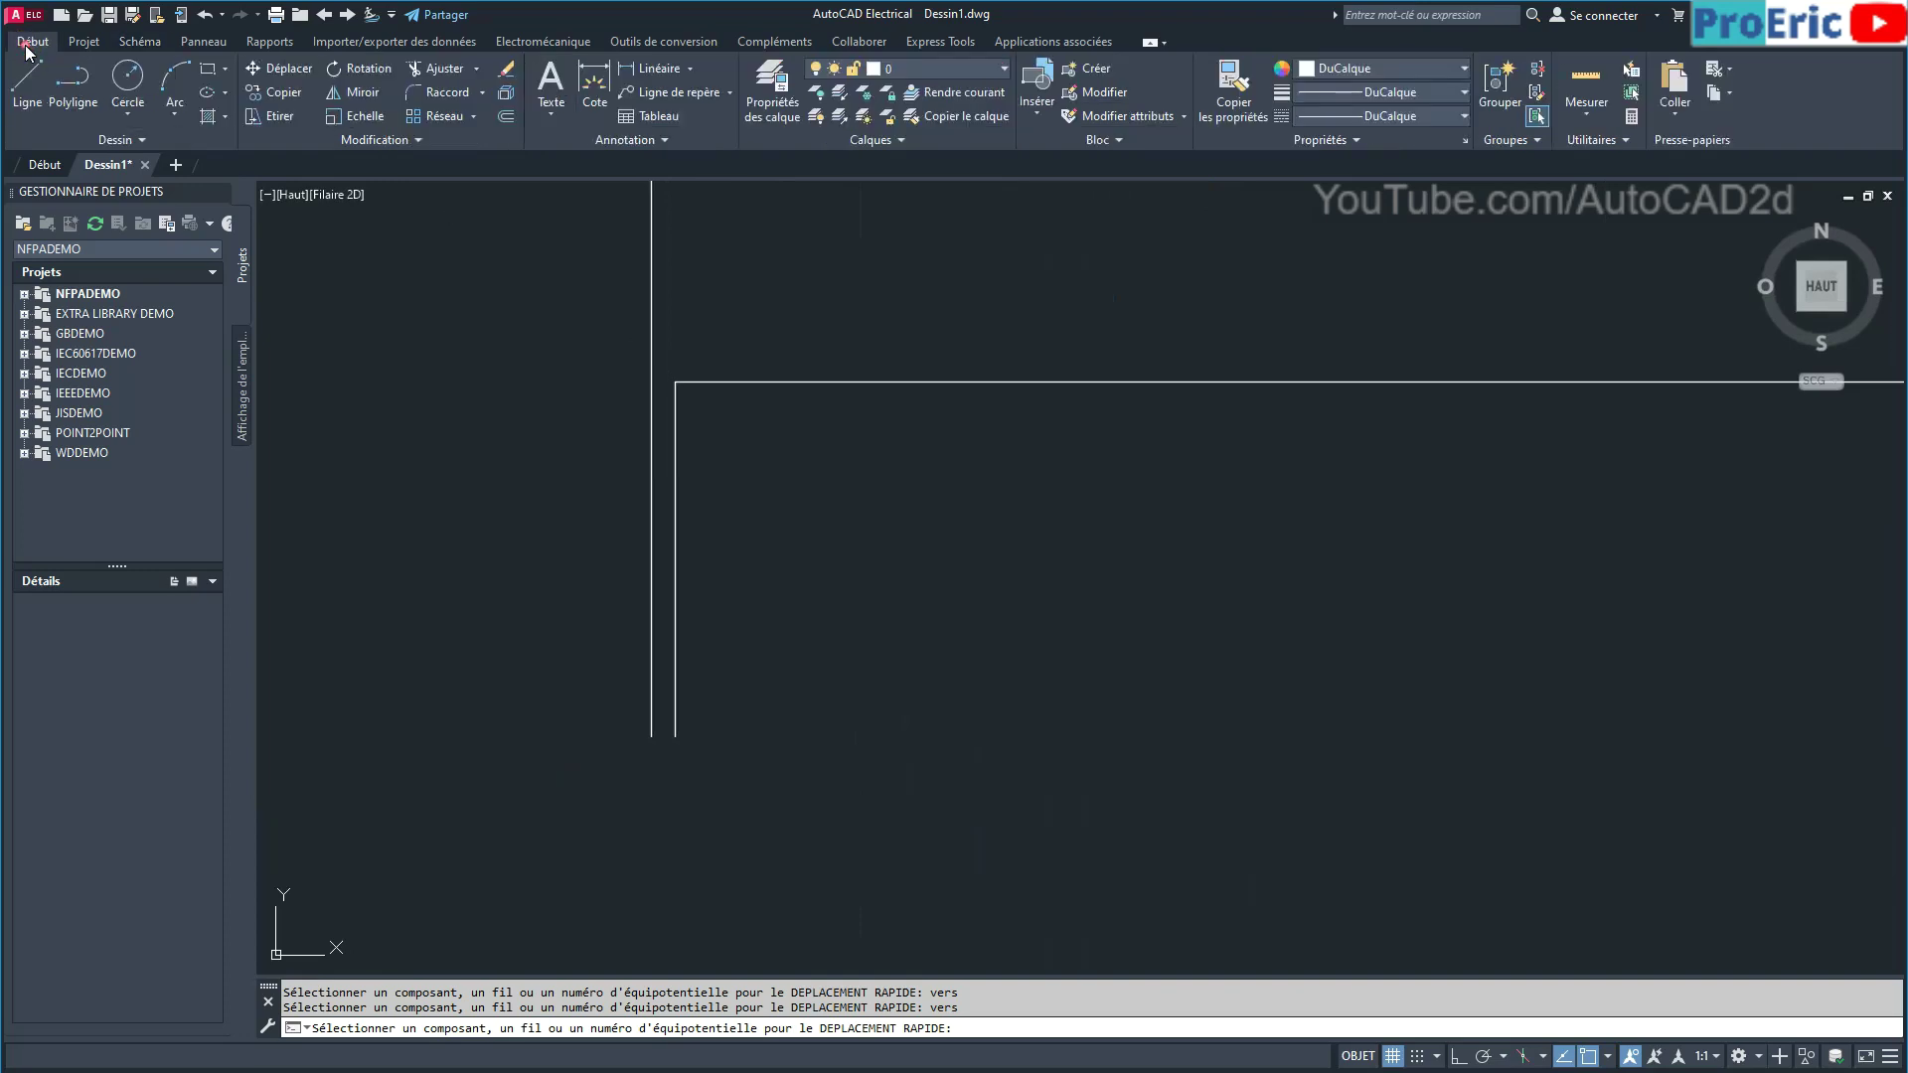
click(442, 96)
click(650, 313)
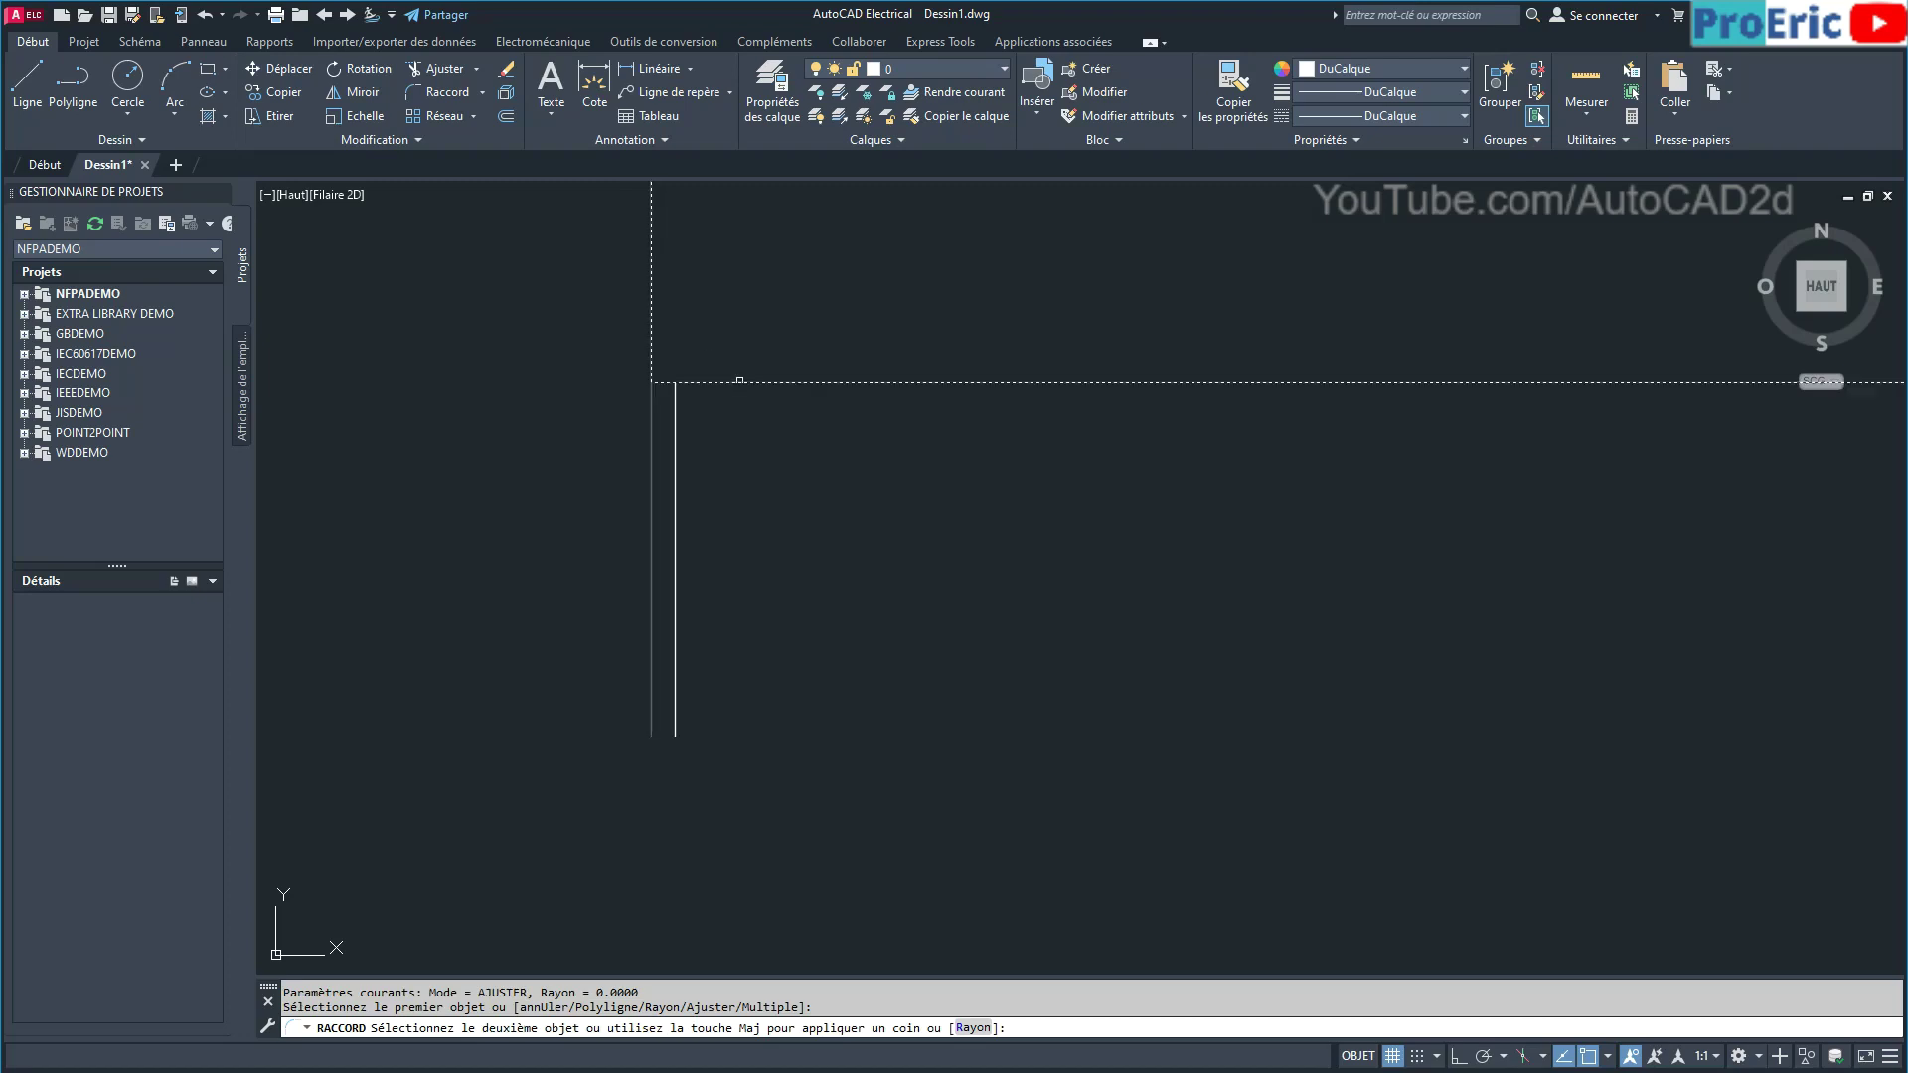
click(740, 378)
right_click(755, 479)
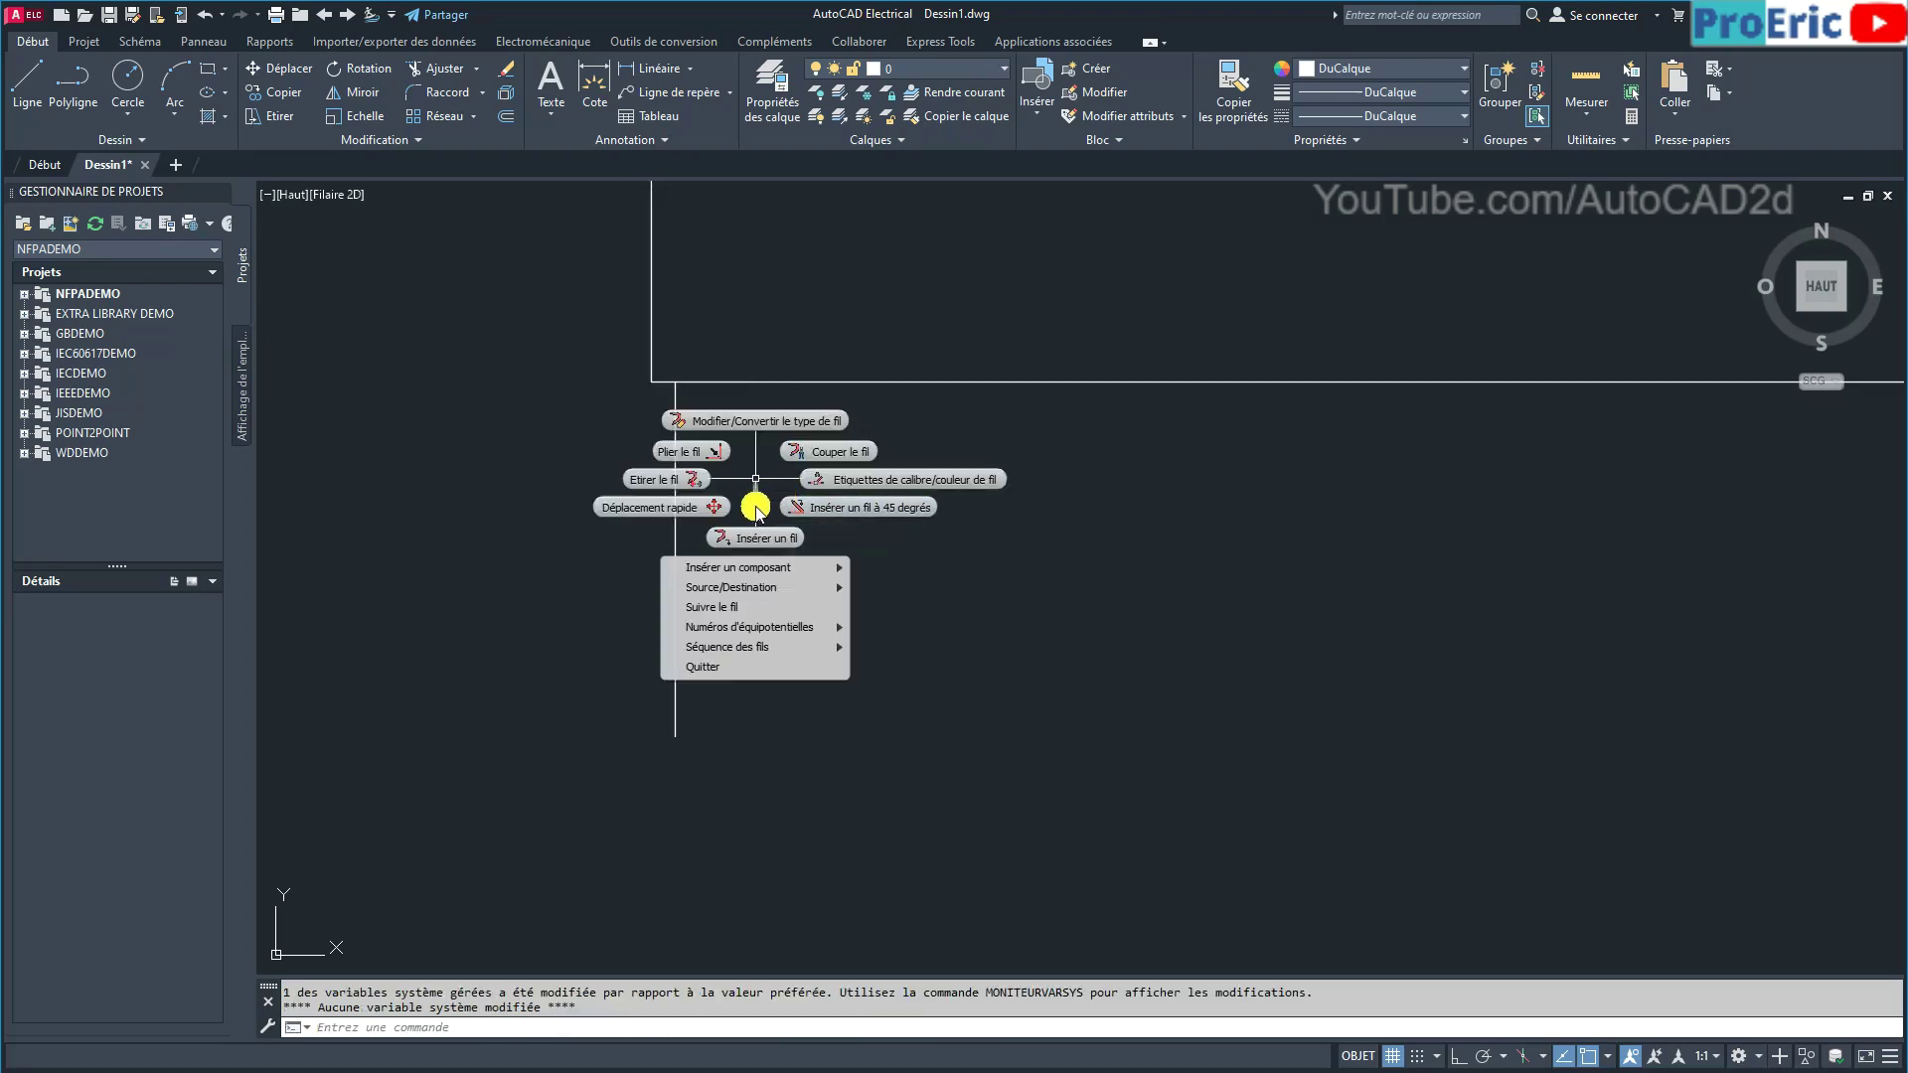
key(Escape)
Delete the leftover vertical wire stub at the bottom-left of the control circuit.
click(686, 541)
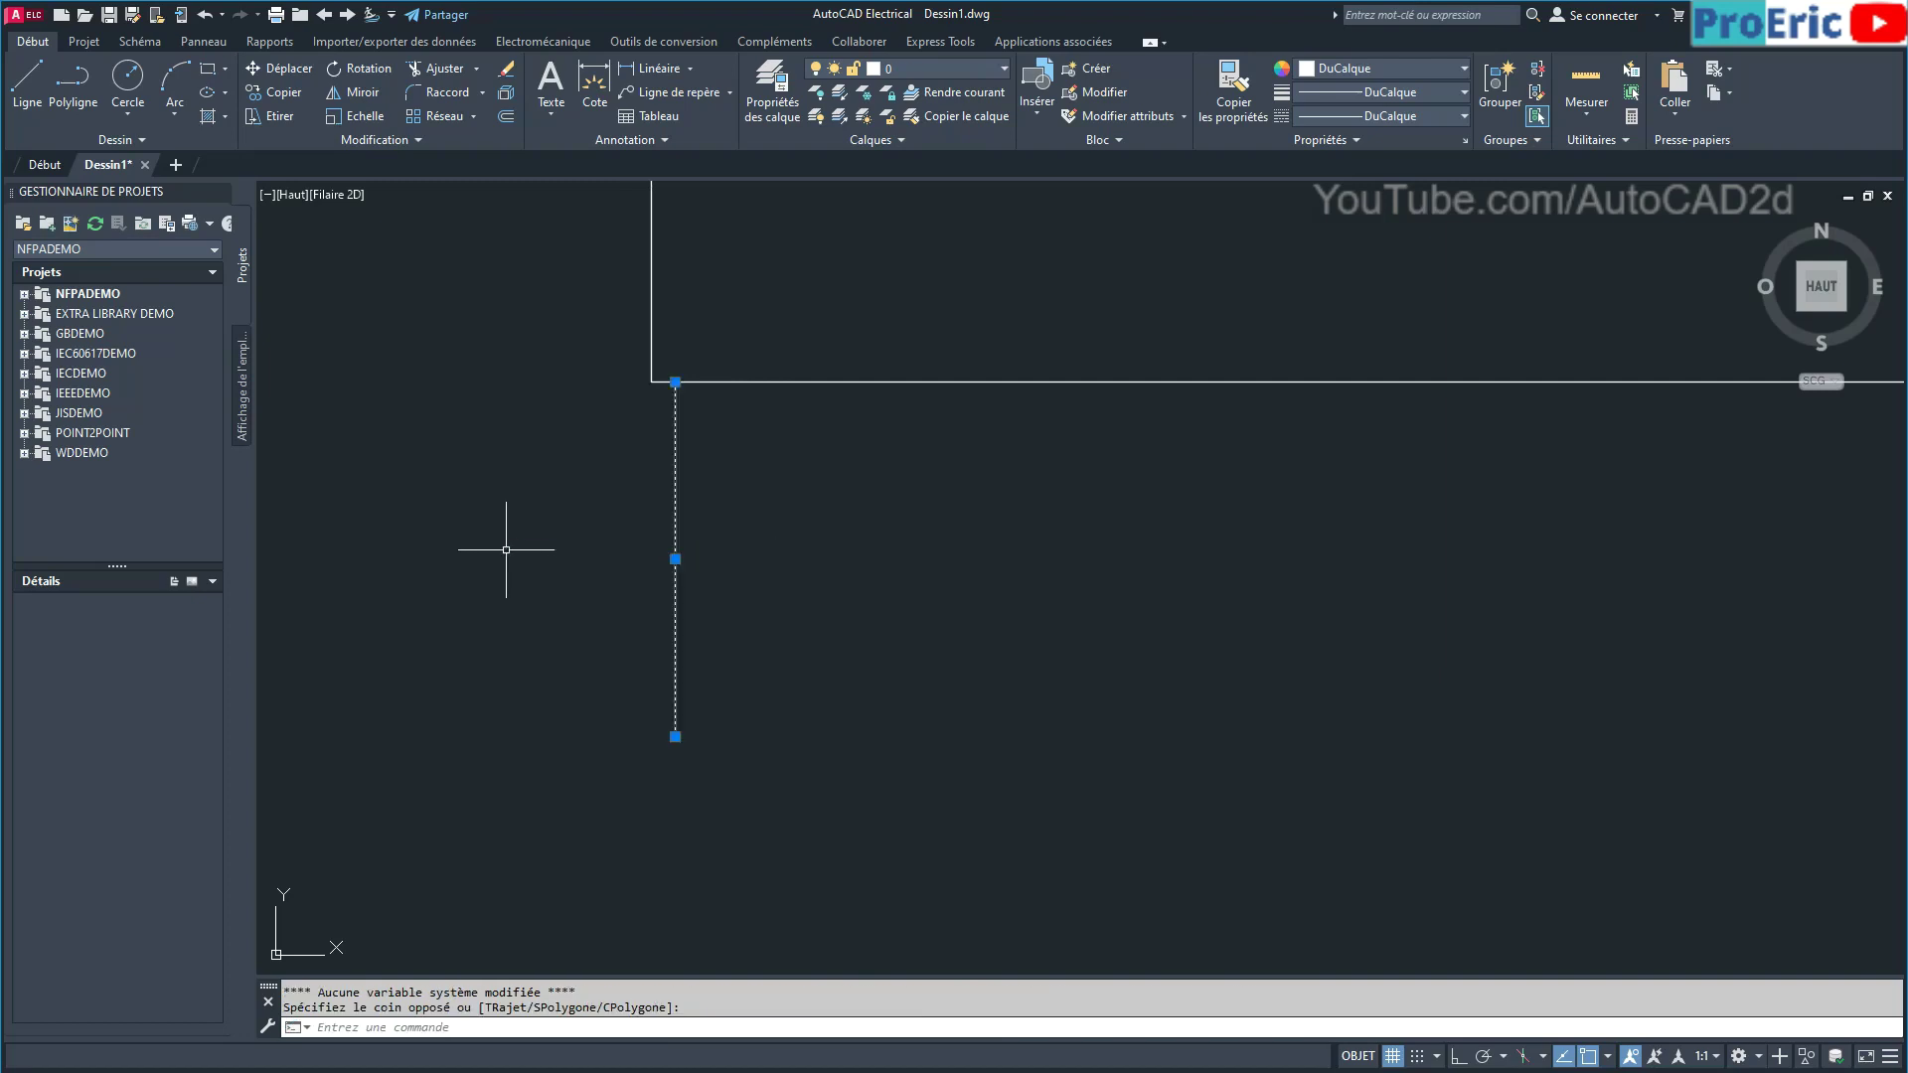
click(574, 256)
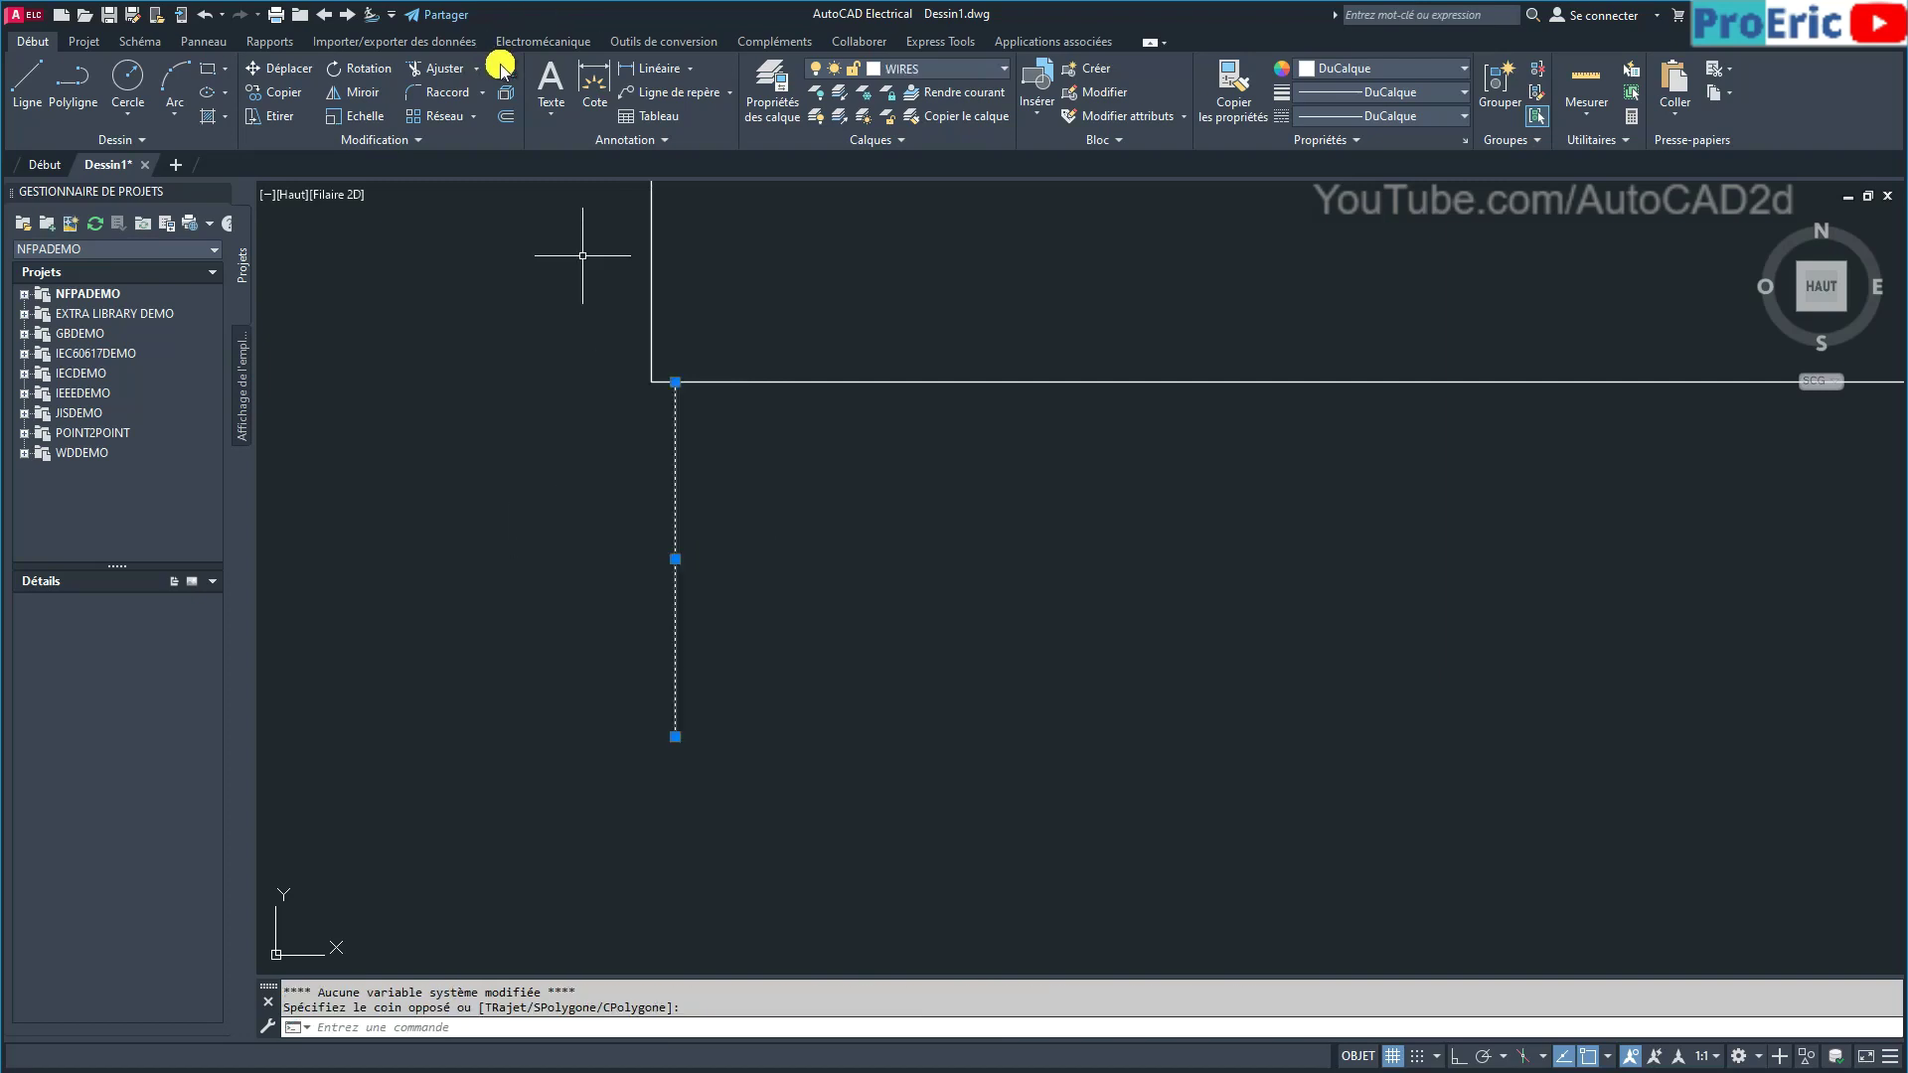
key(Delete)
scroll(679, 488, down, 3)
scroll(666, 477, down, 2)
scroll(656, 472, down, 3)
scroll(696, 477, down, 2)
scroll(864, 484, up, 6)
scroll(864, 484, up, 3)
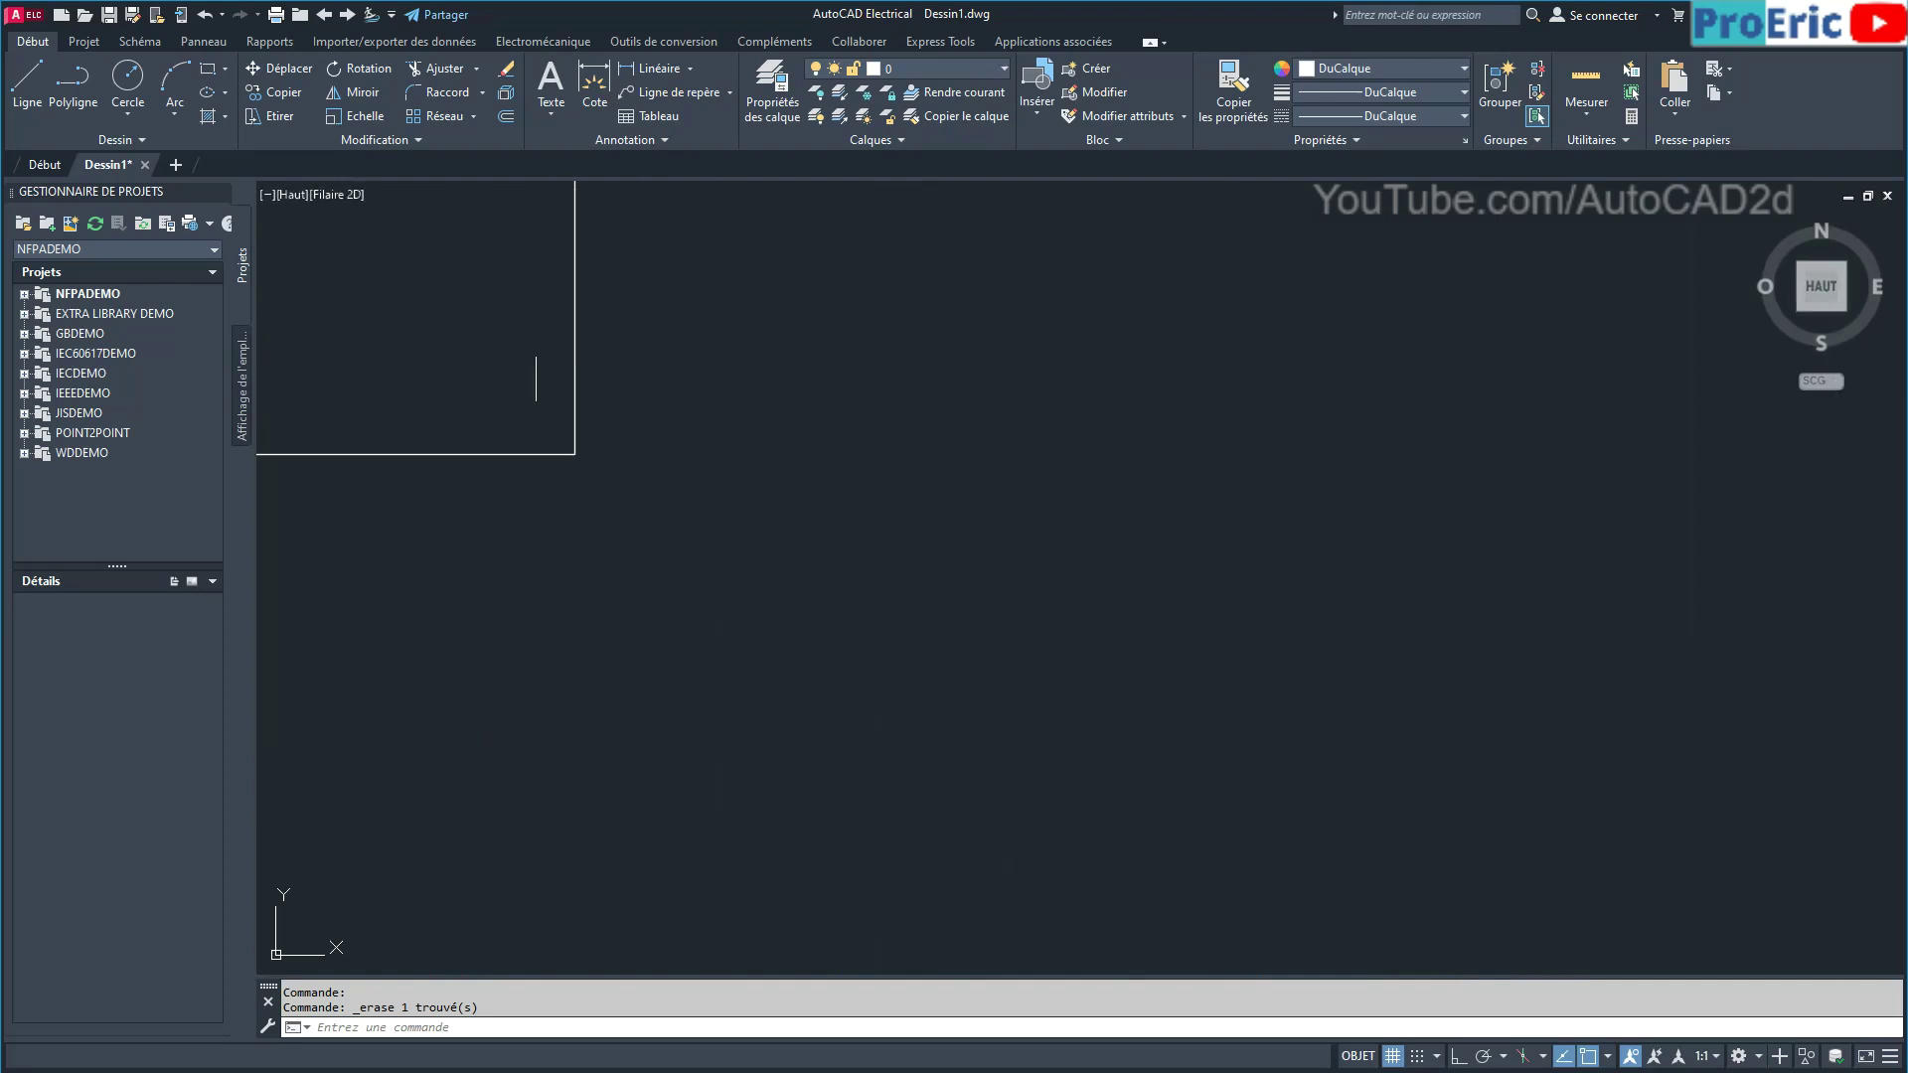
scroll(639, 468, down, 1)
scroll(639, 468, down, 2)
scroll(639, 468, down, 3)
Select the Circuit de Commande label with the whole schematic in view.
middle_drag(568, 454, 737, 460)
scroll(738, 460, down, 2)
scroll(696, 497, up, 2)
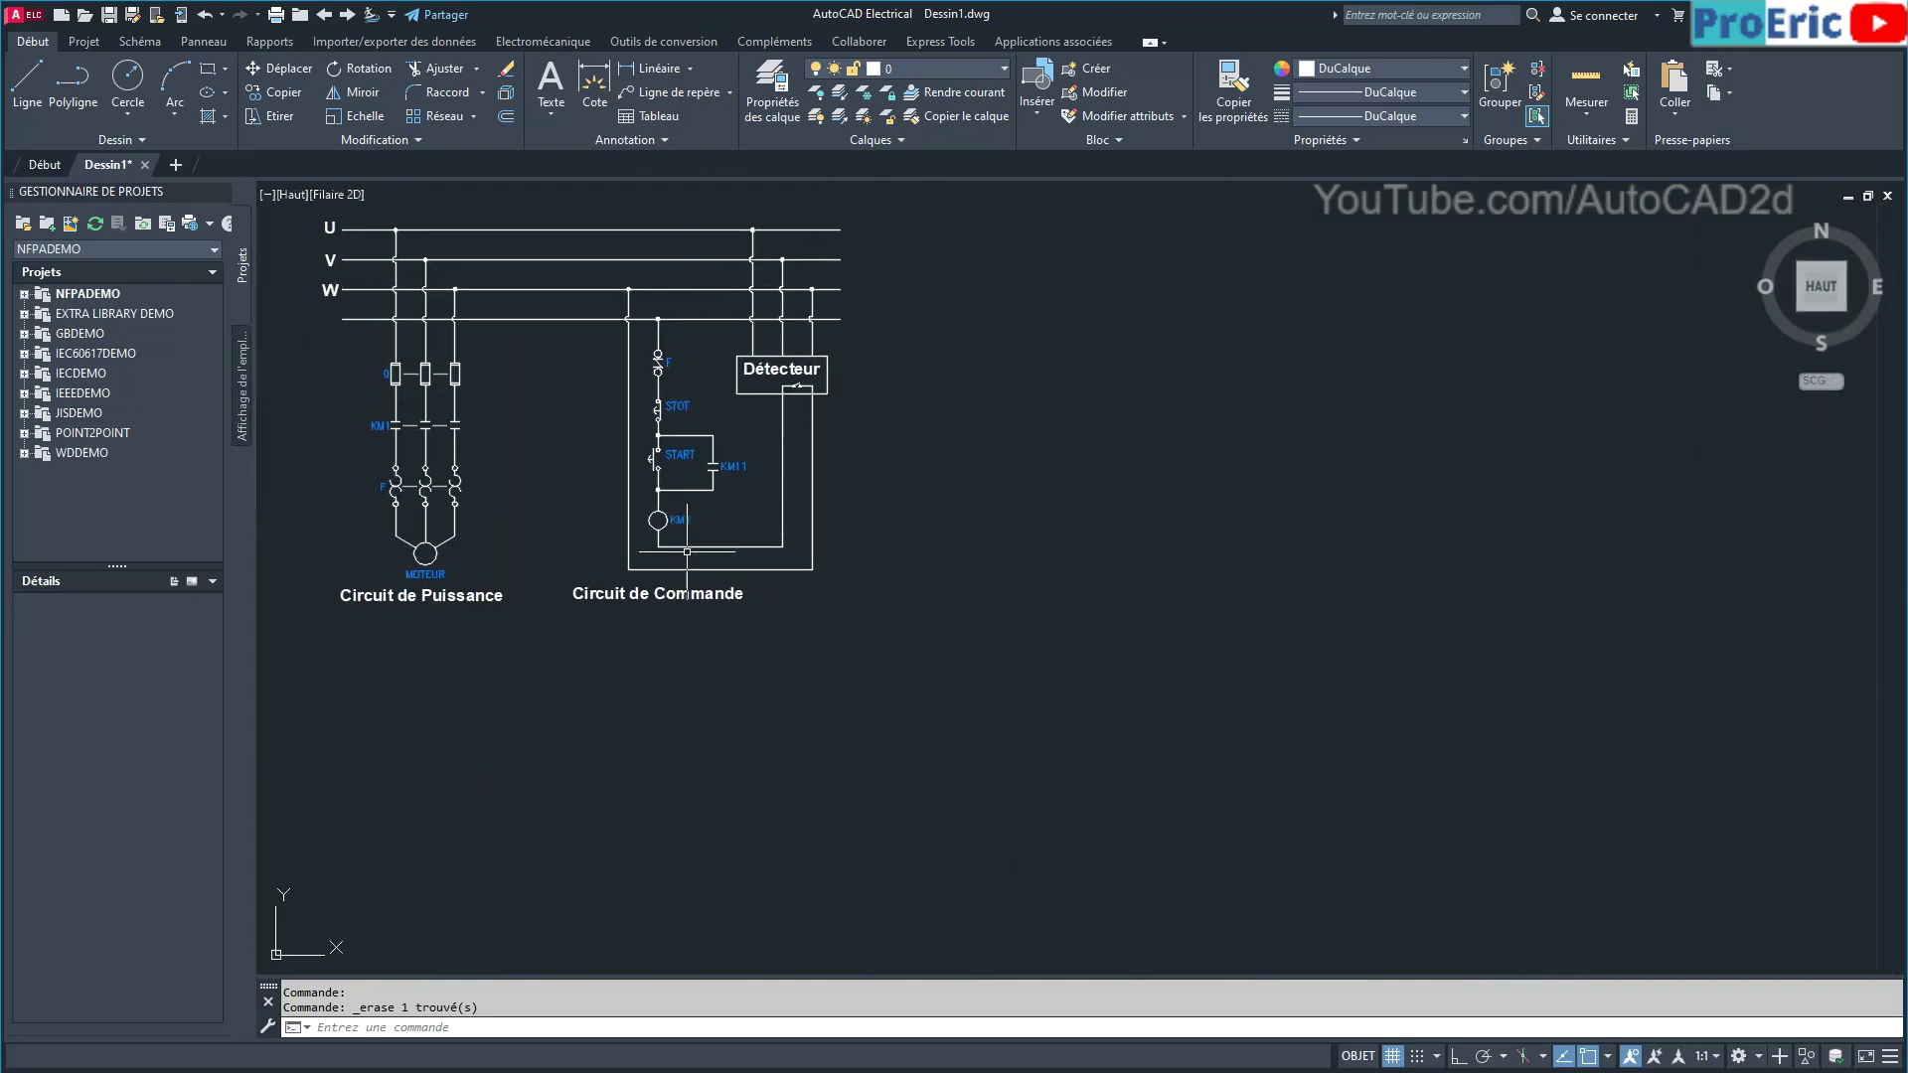
scroll(682, 542, up, 2)
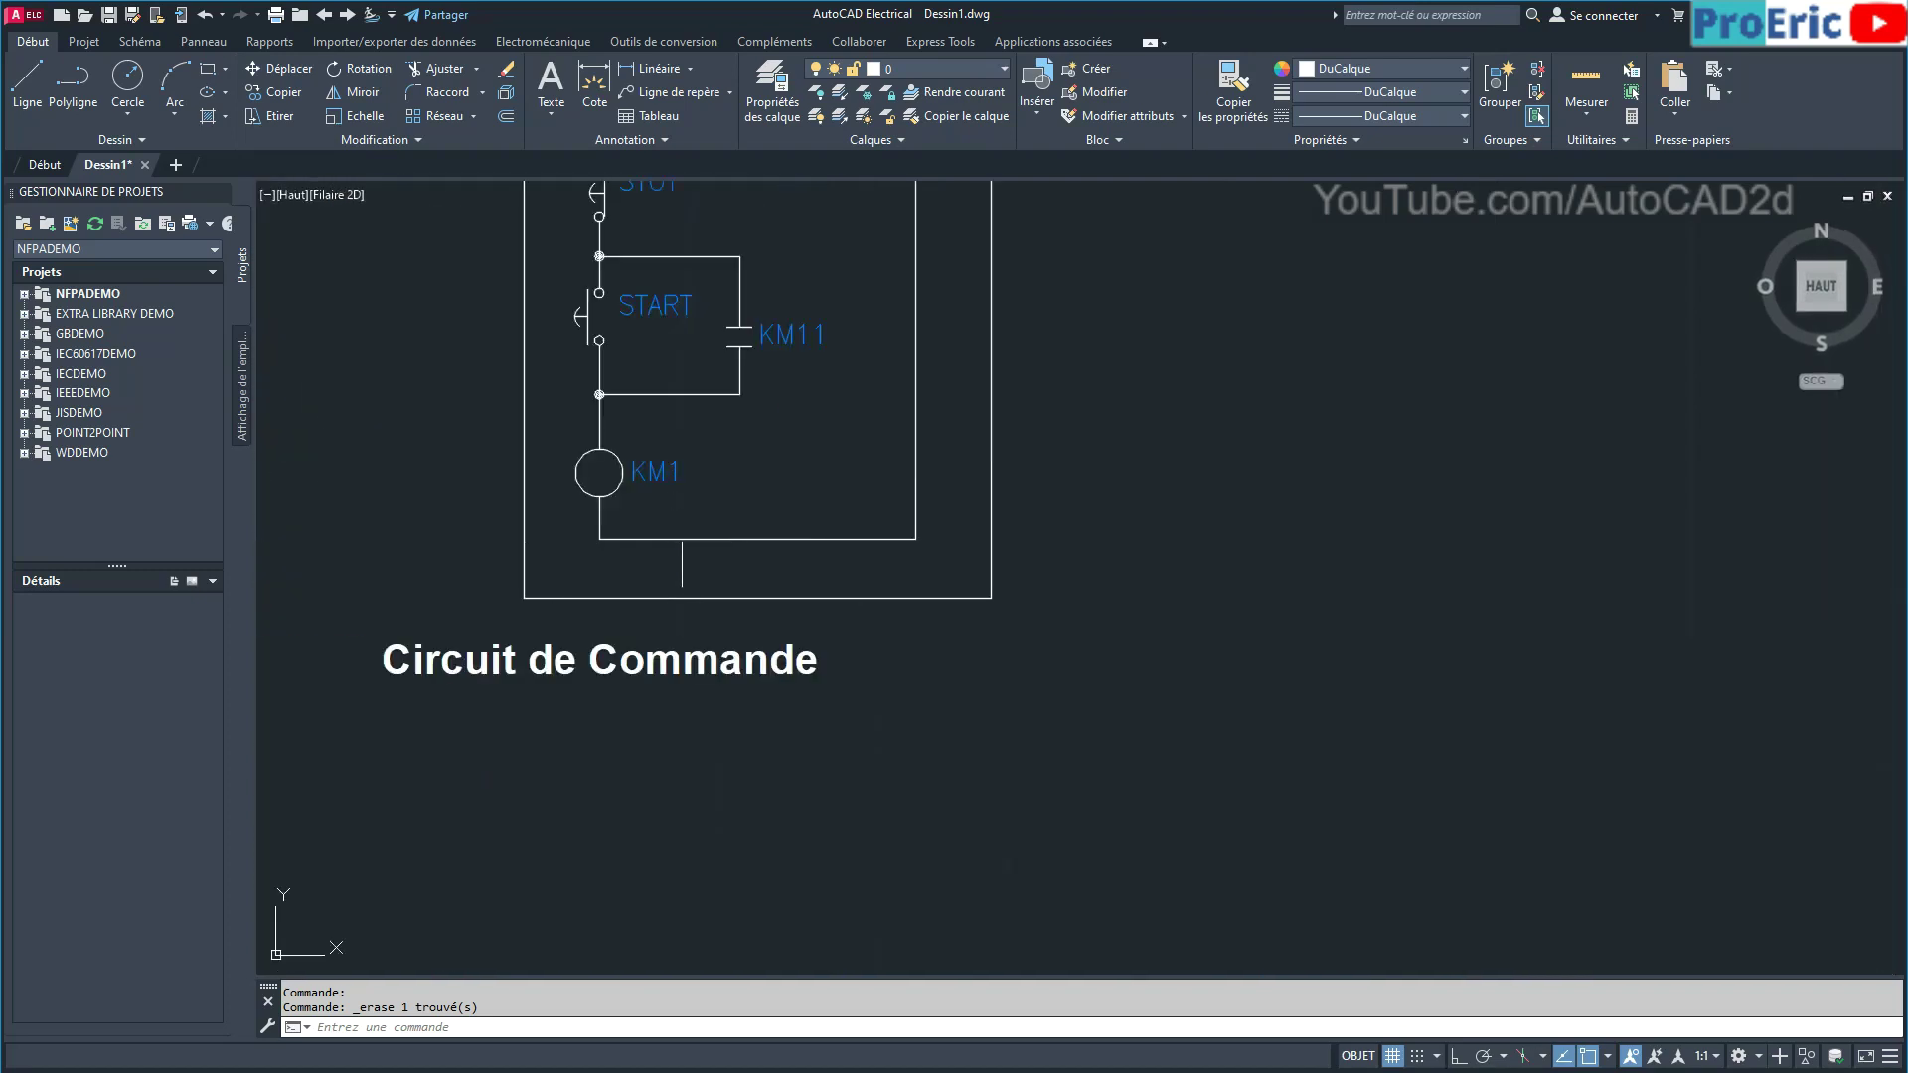
click(590, 661)
scroll(621, 641, down, 2)
middle_drag(621, 641, 542, 646)
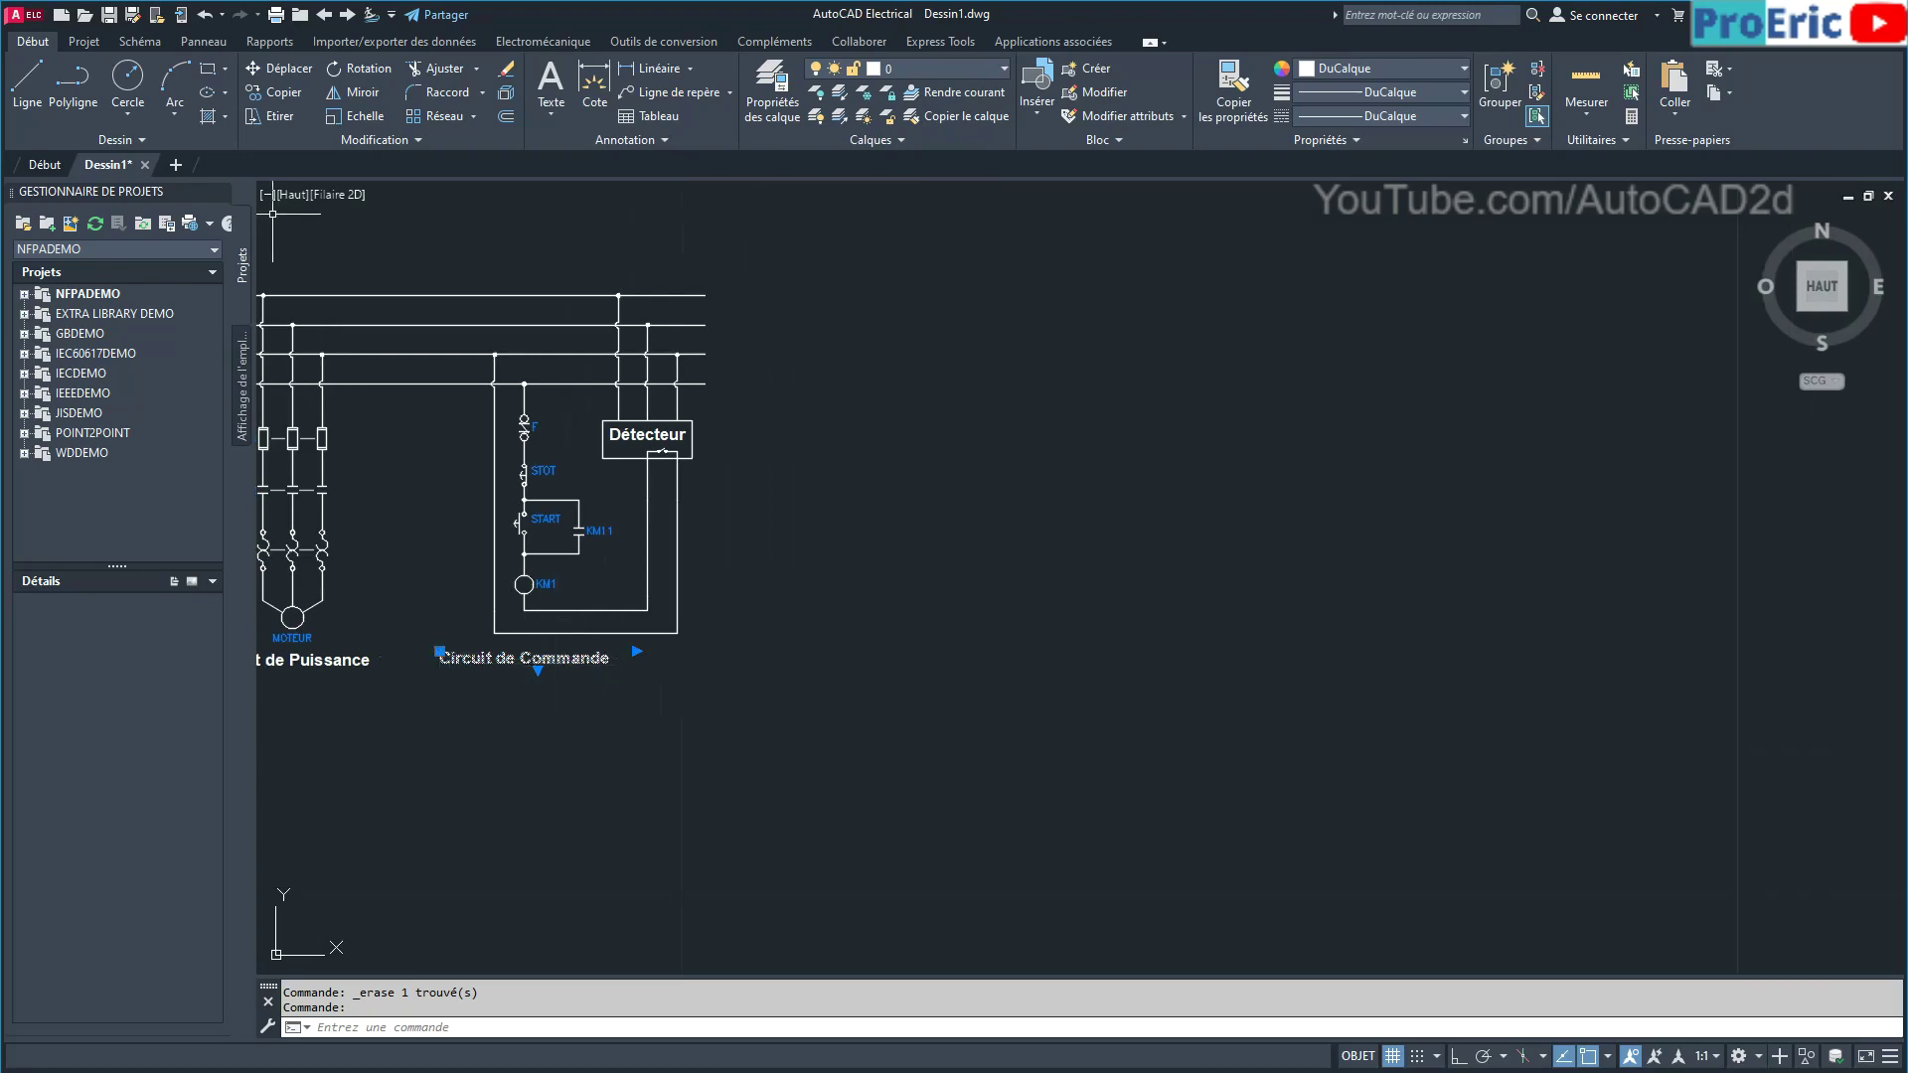
Copy the Circuit de Commande label to the right of the control circuit.
click(271, 91)
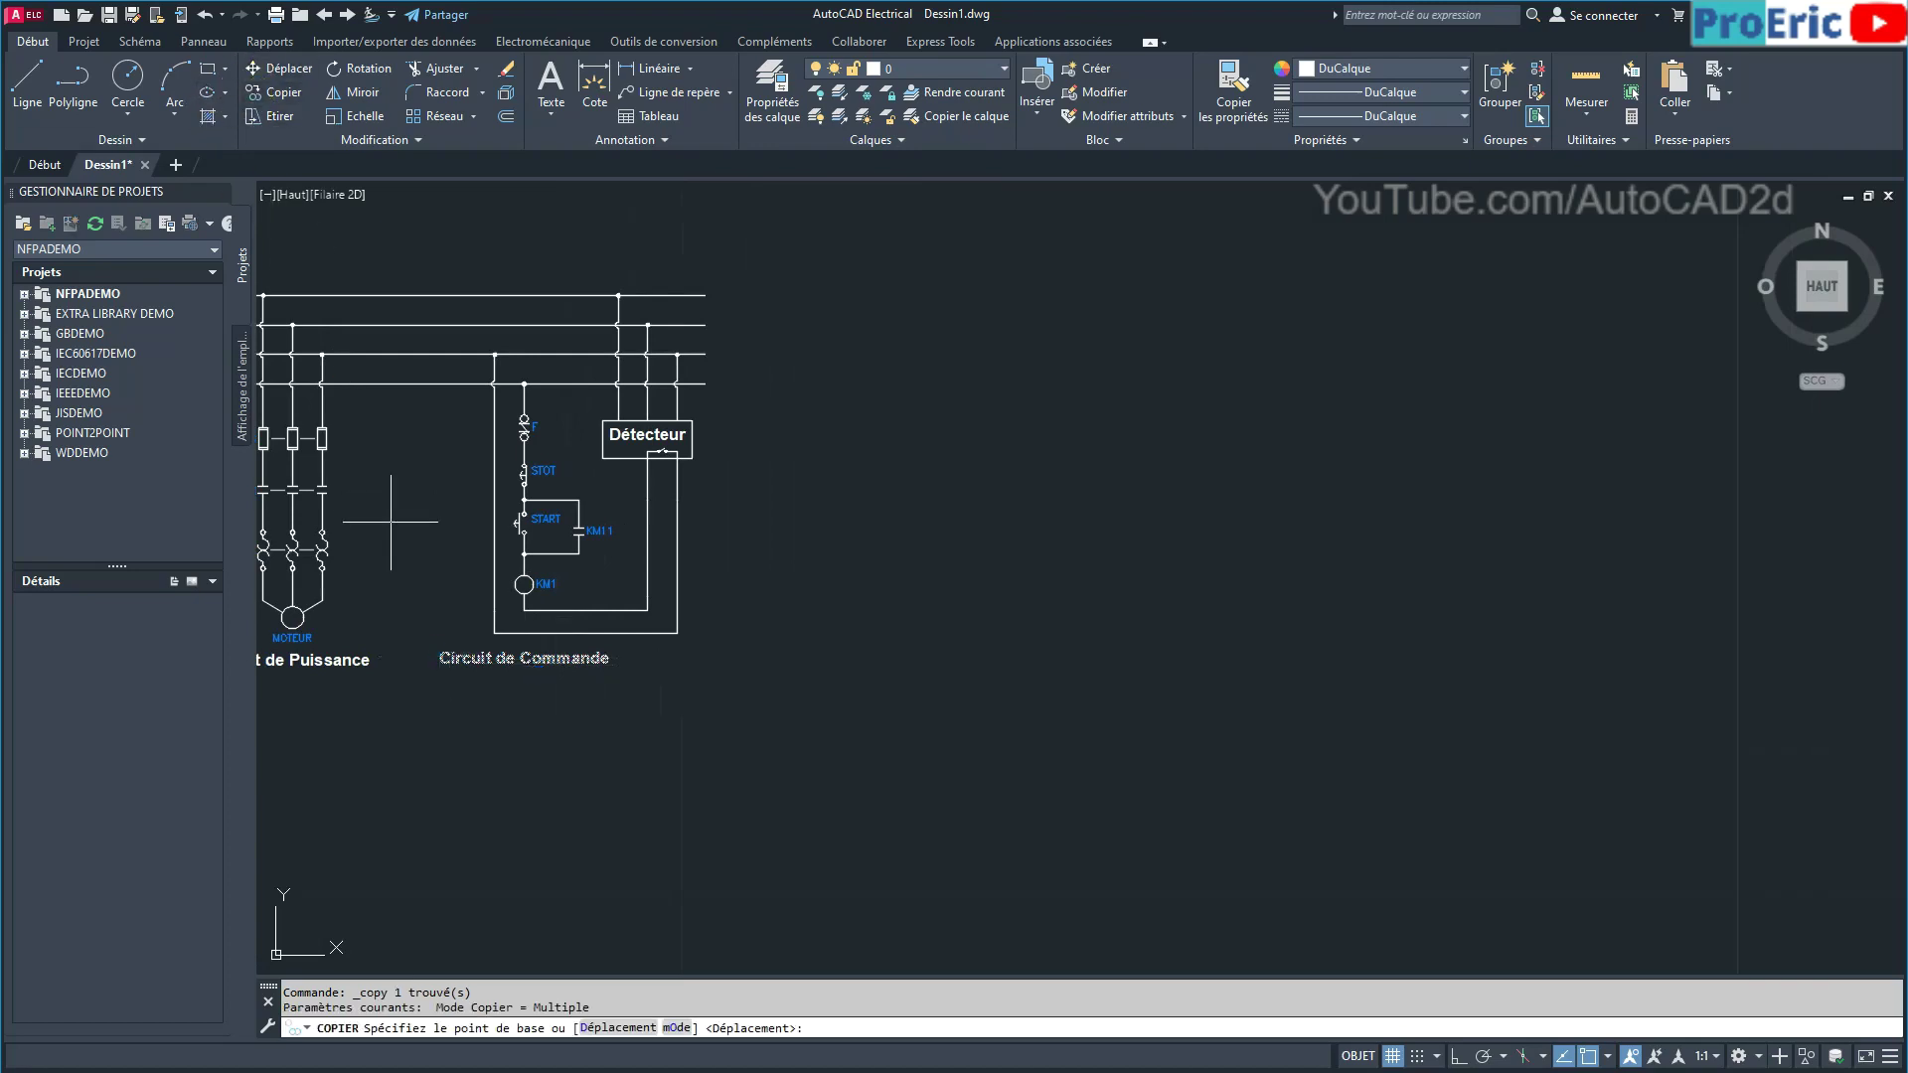
click(450, 661)
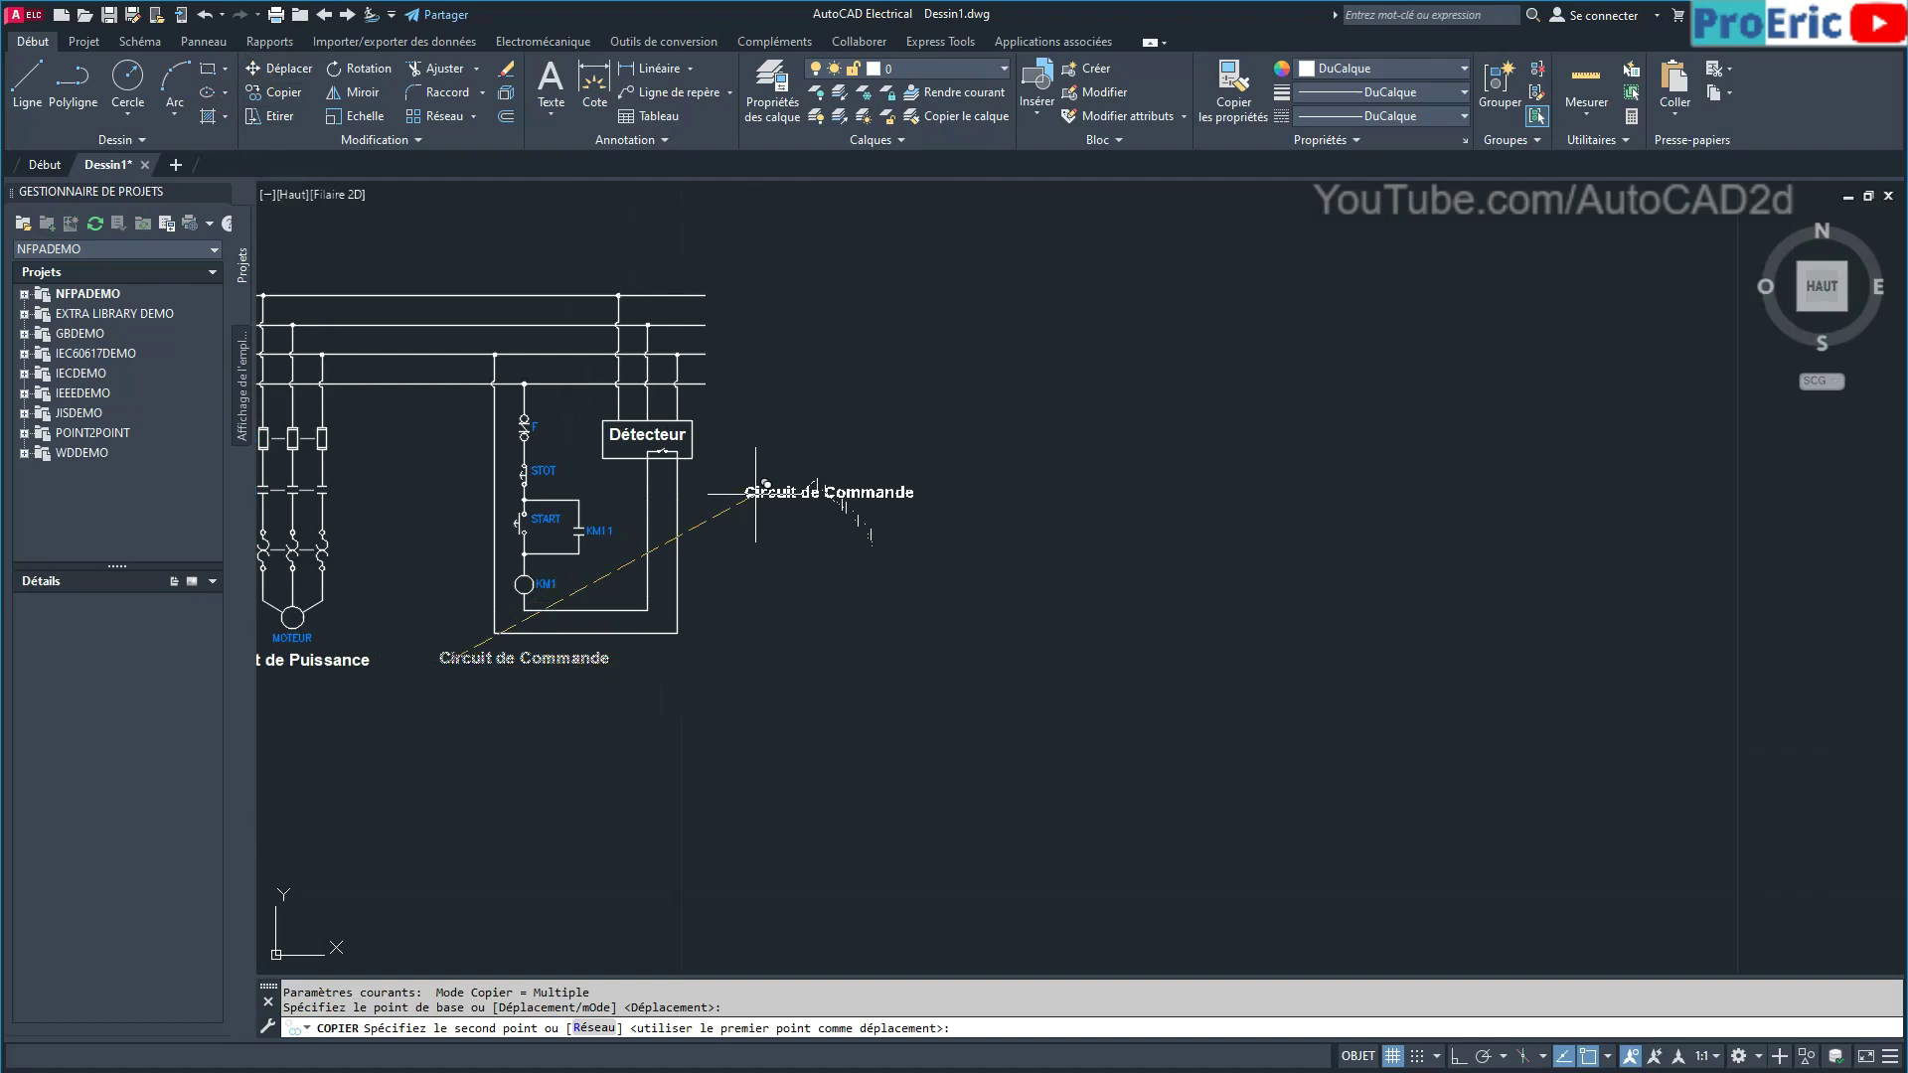
click(717, 523)
right_click(777, 584)
click(830, 601)
scroll(709, 537, up, 2)
key(Return)
click(746, 511)
scroll(737, 511, up, 2)
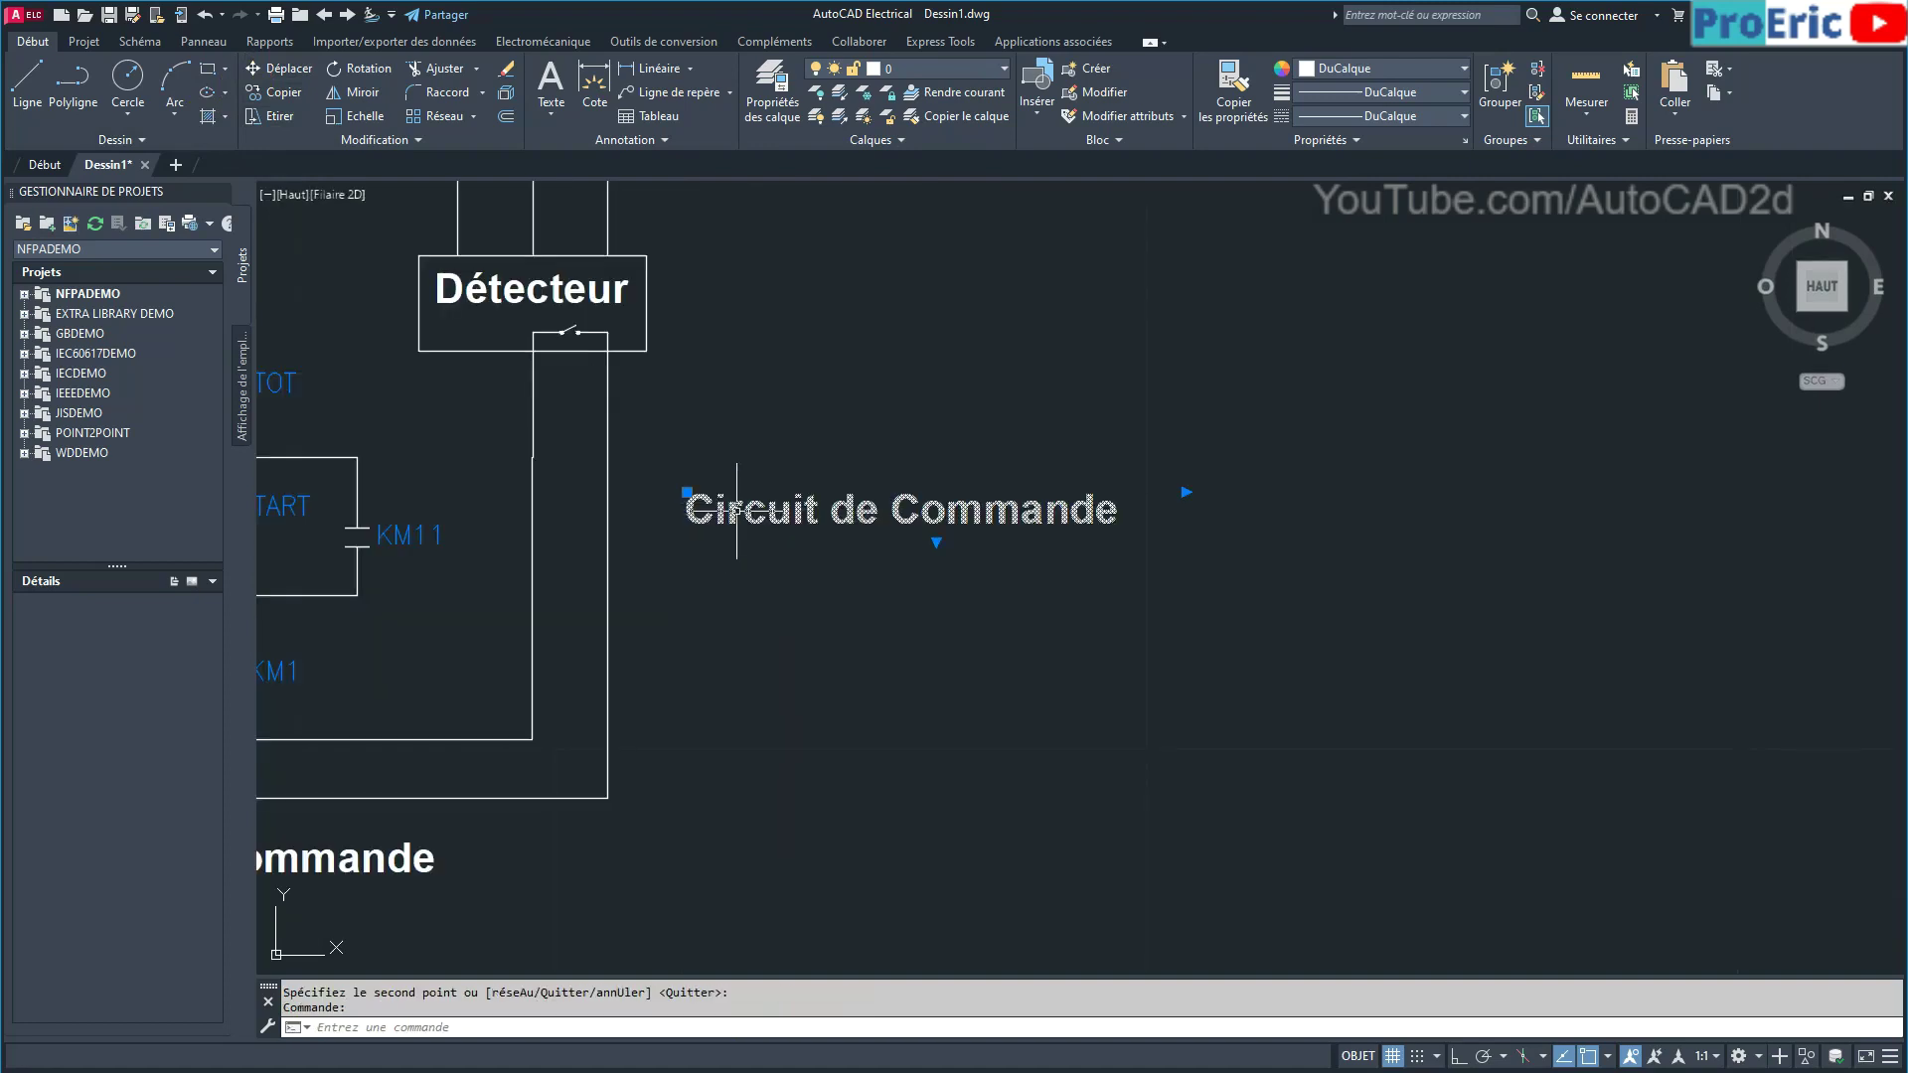
Rotate the copied label 90° to vertical with Ortho on.
click(360, 70)
click(702, 567)
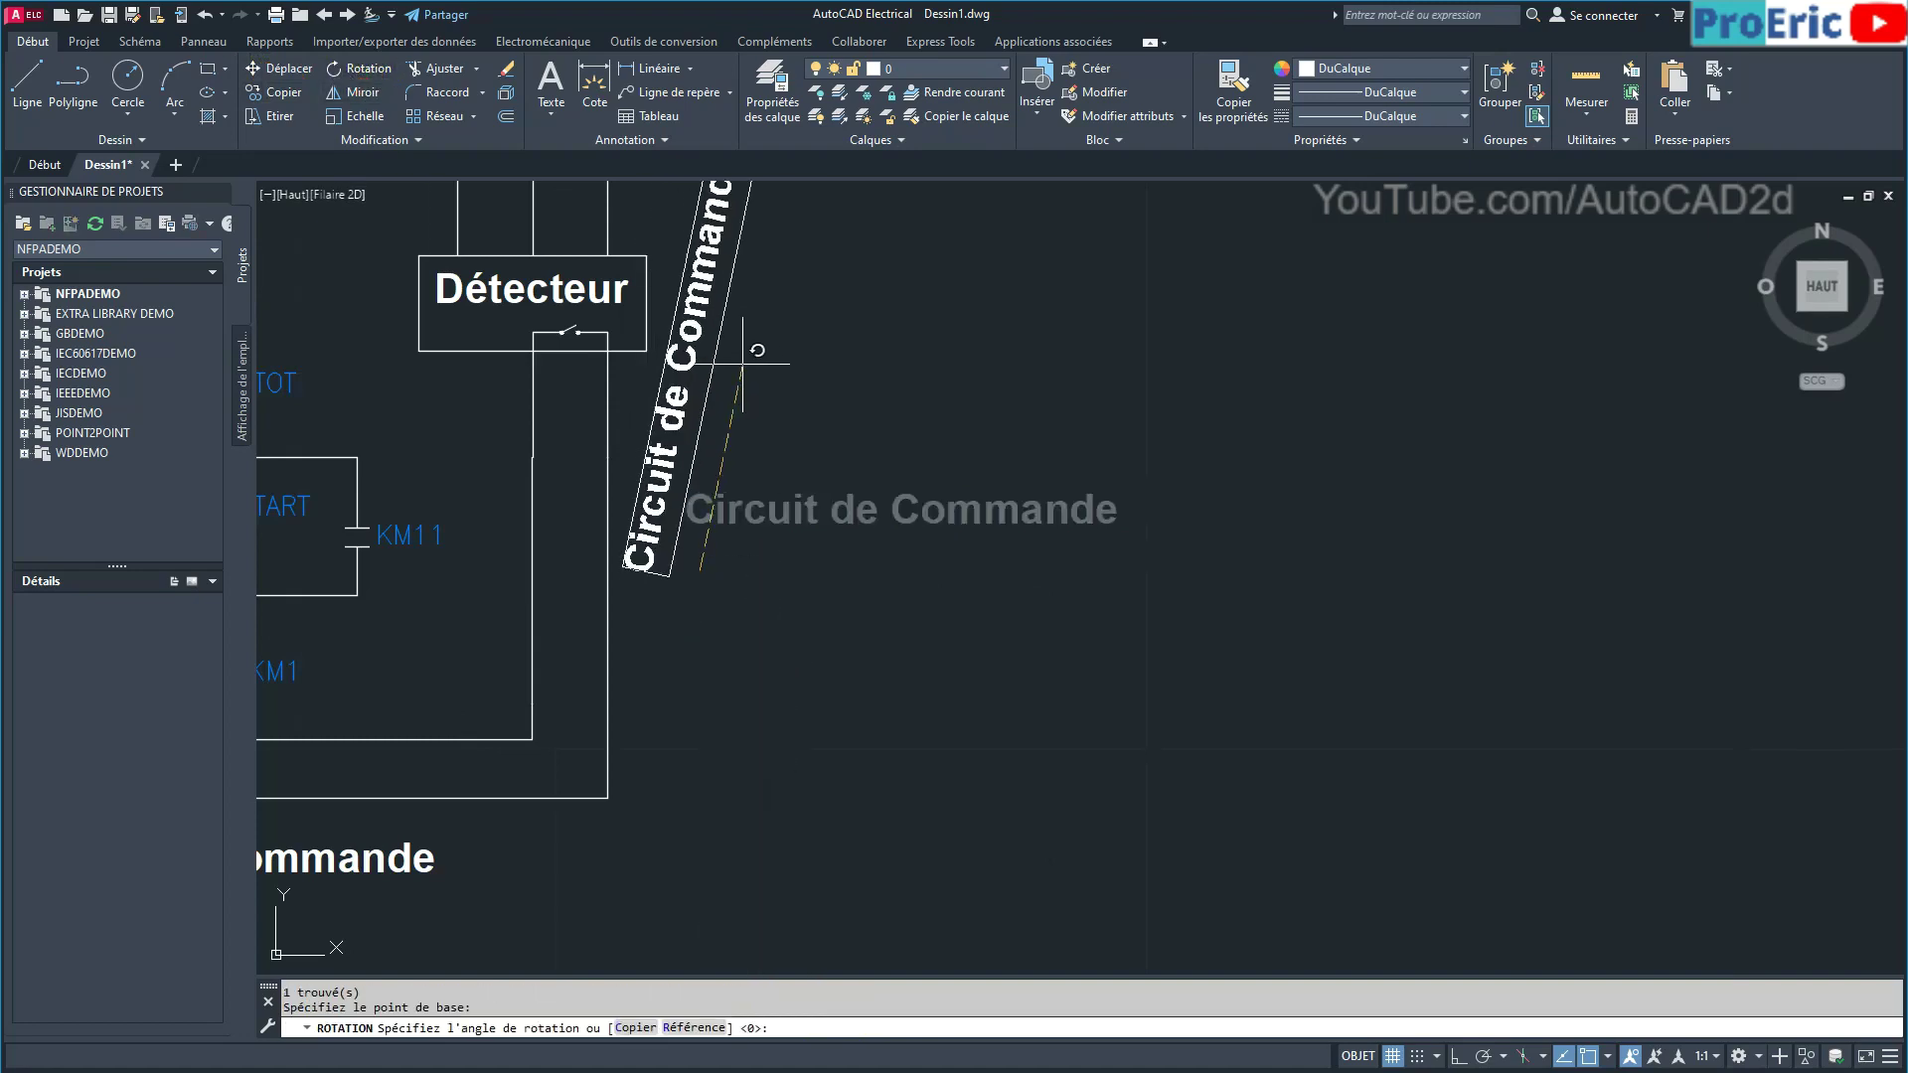
click(1459, 1055)
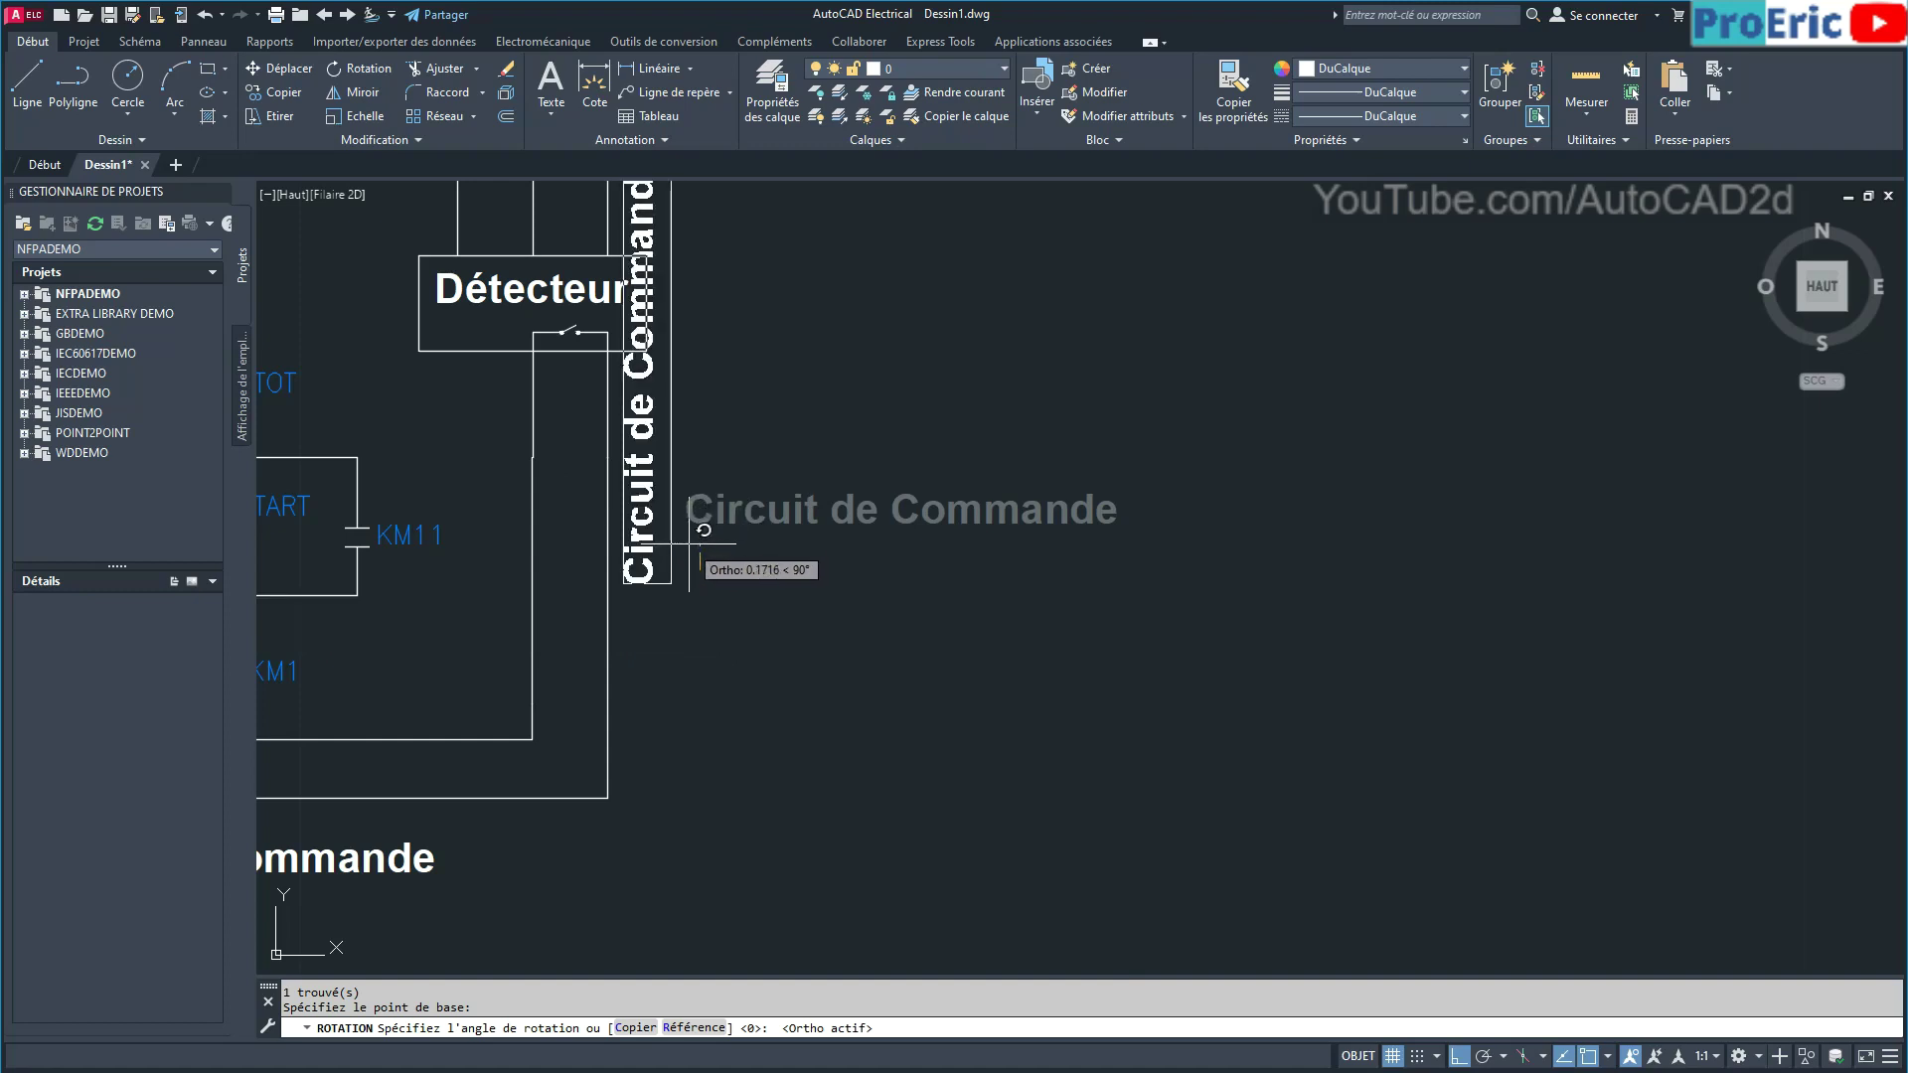
click(665, 556)
Move the vertical label down beside the detector's return wire.
click(633, 572)
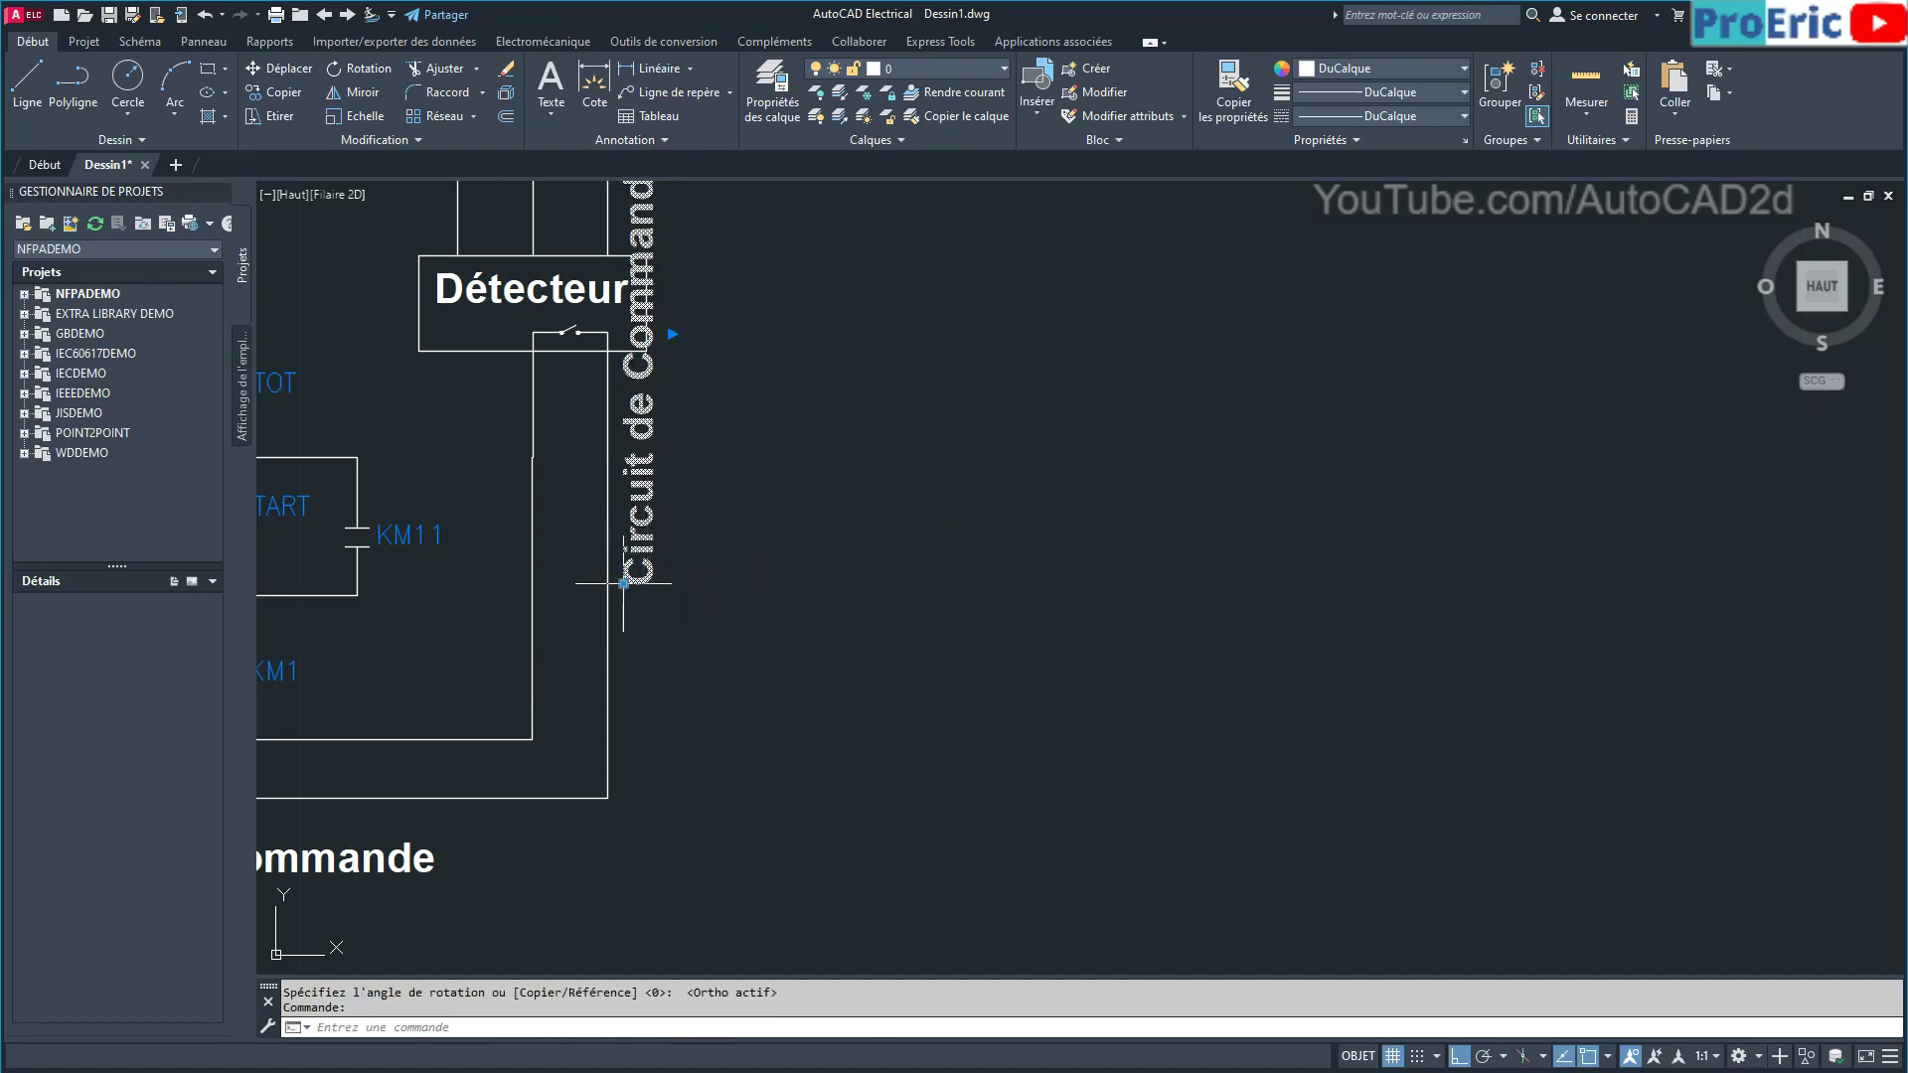
click(623, 583)
click(686, 822)
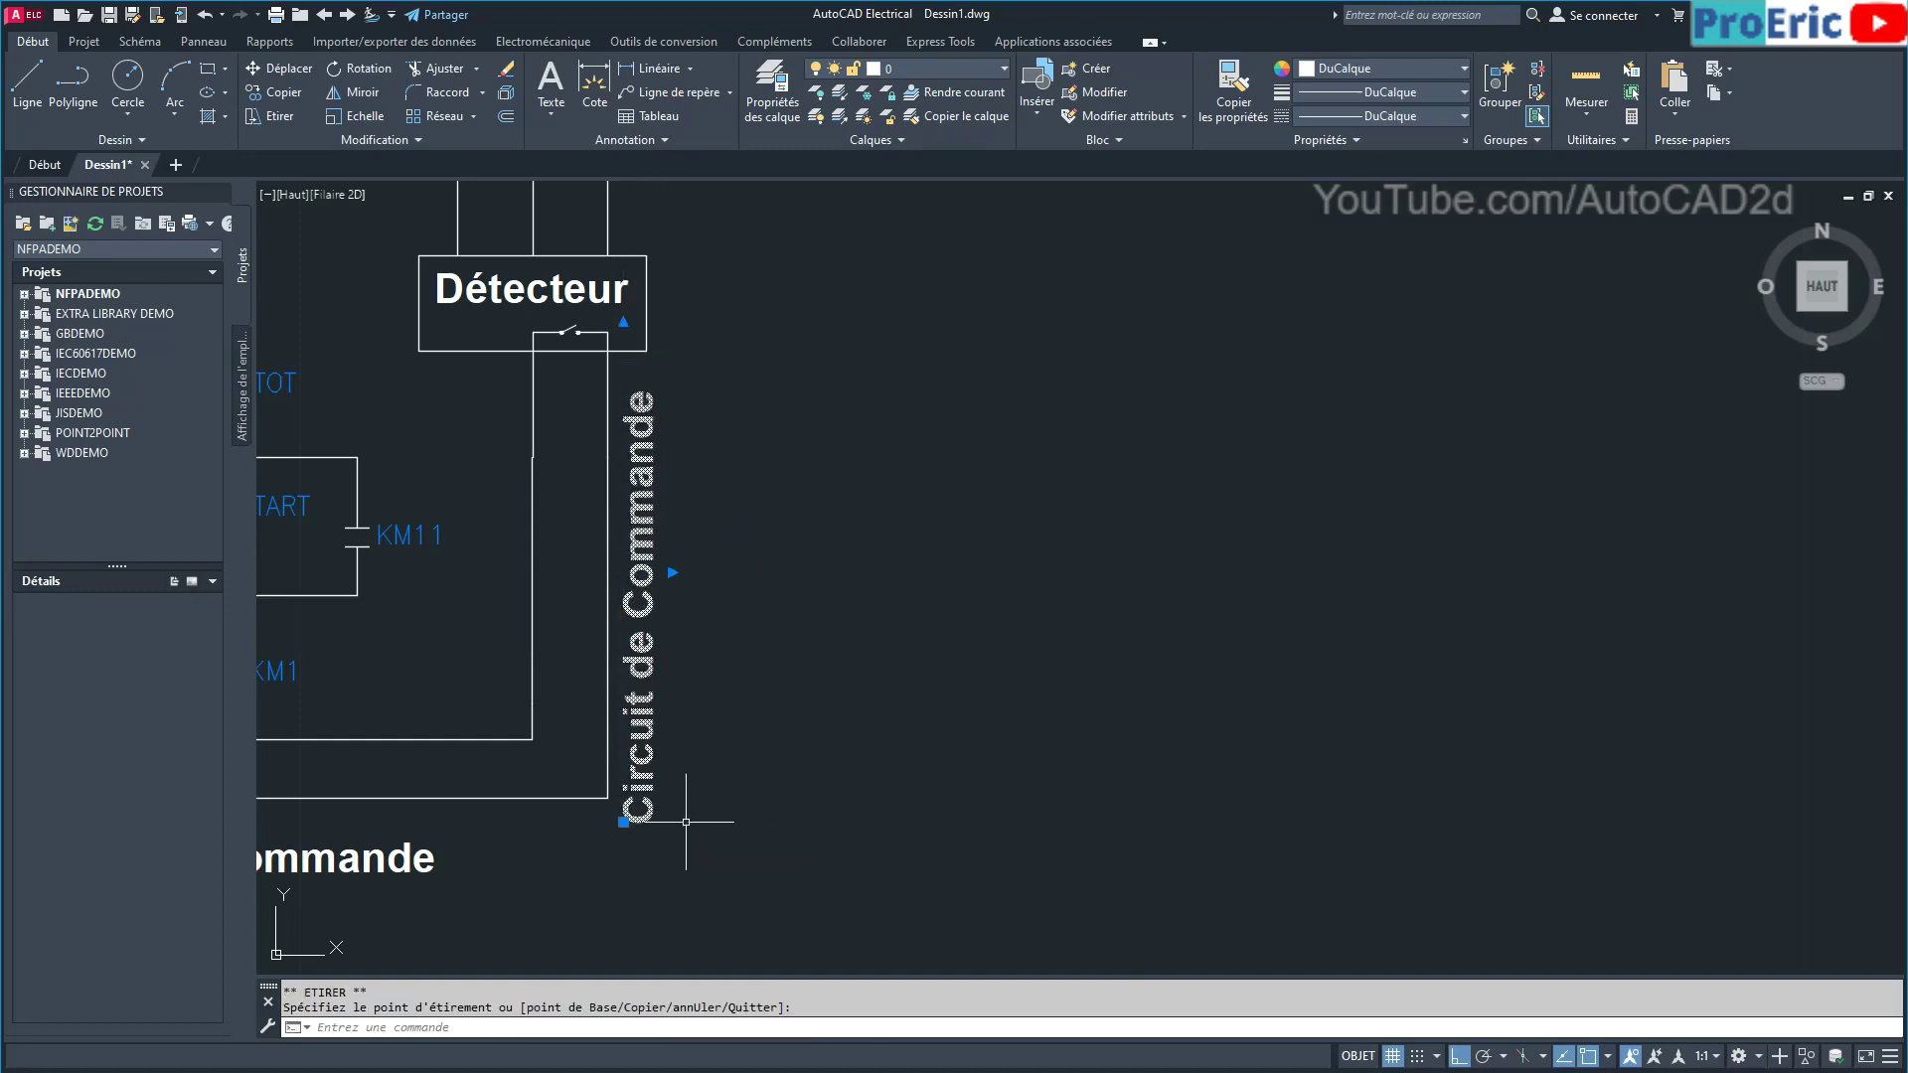
key(Escape)
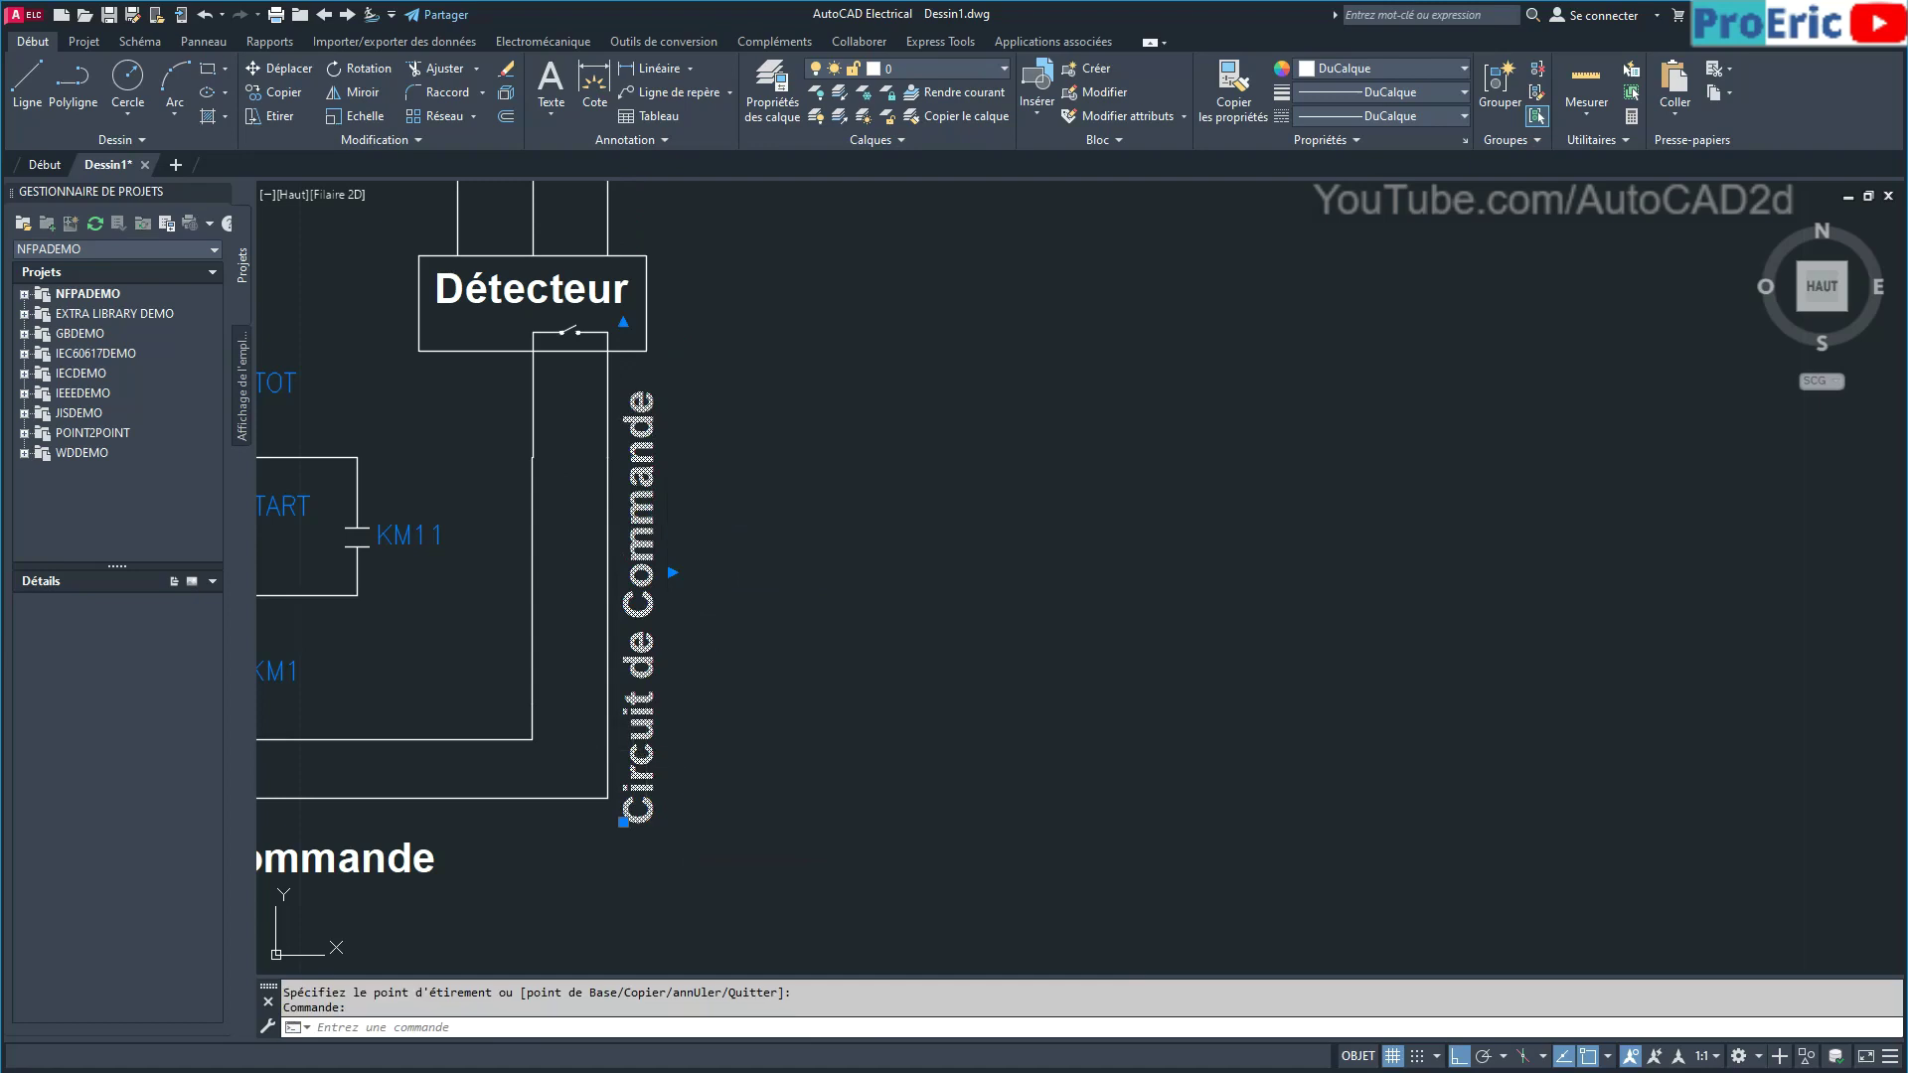
double_click(640, 752)
drag(764, 841, 916, 843)
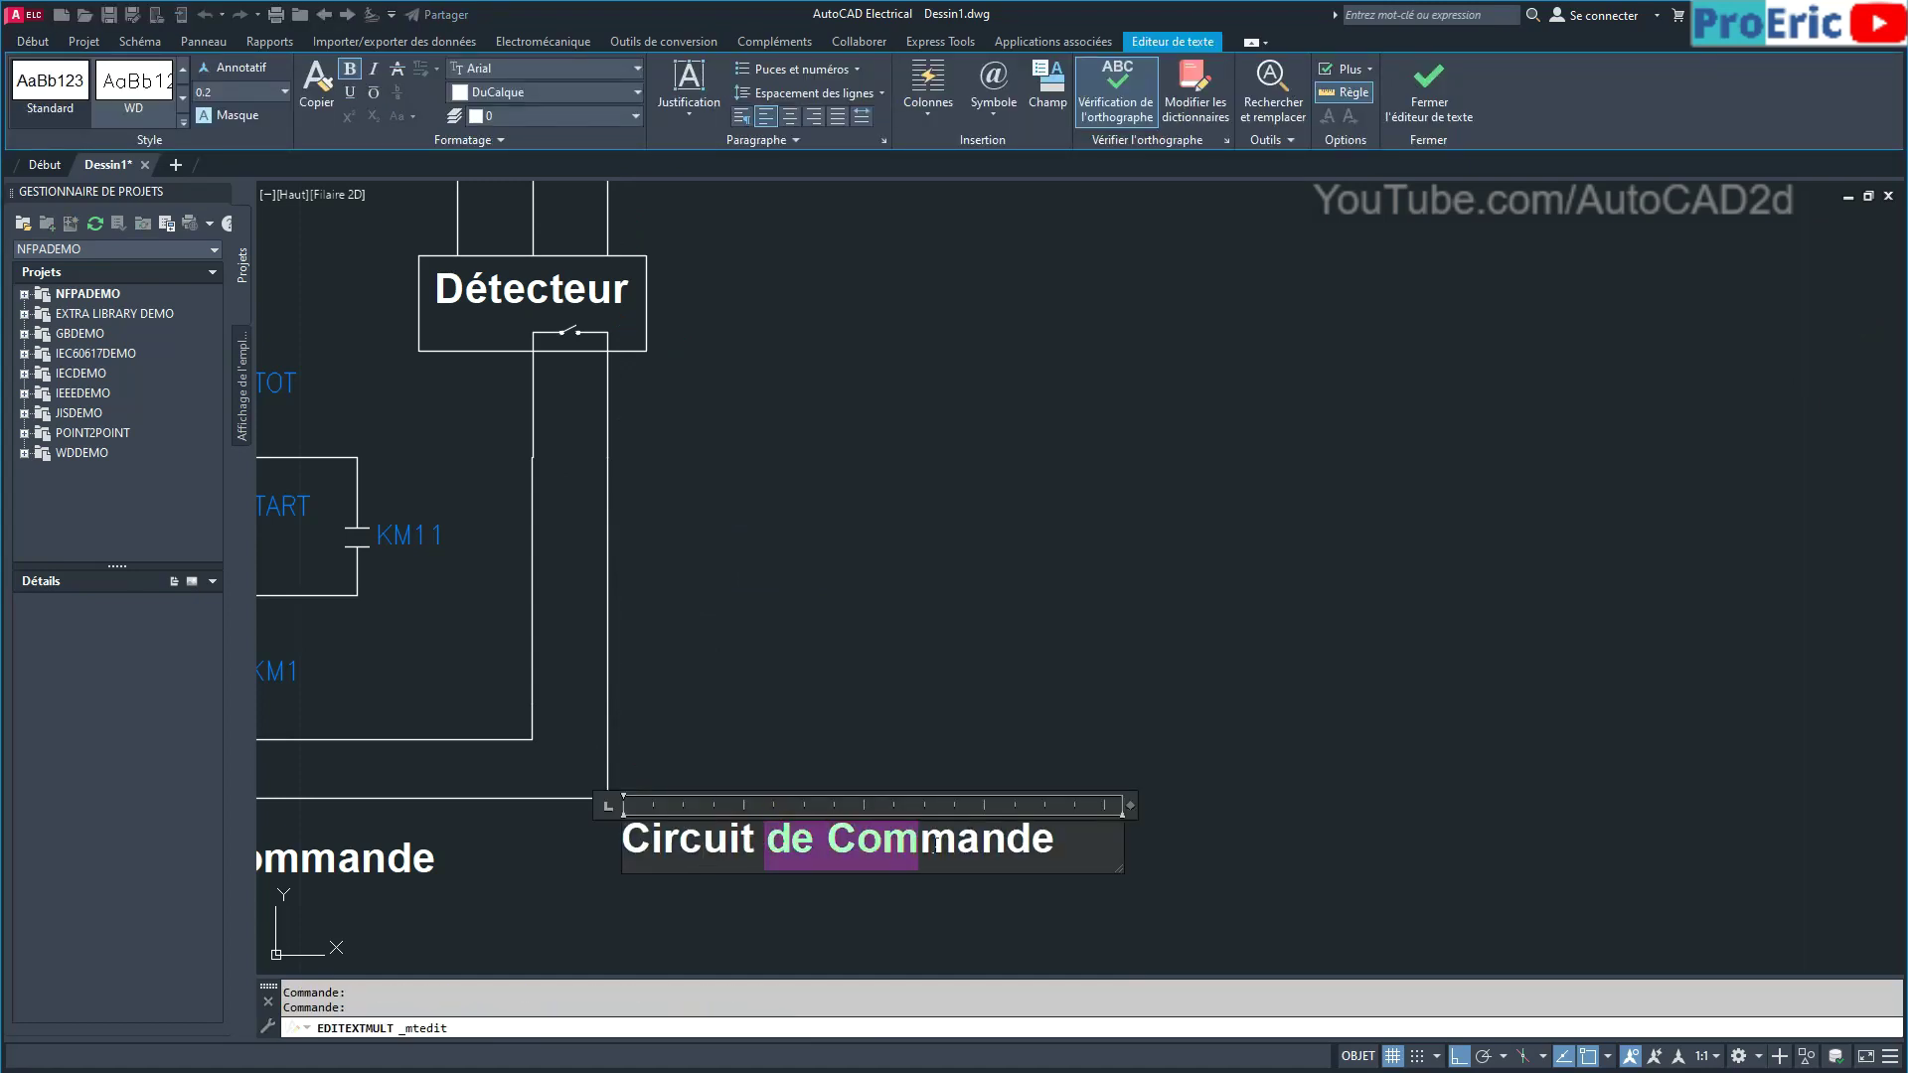
Replace 'Commande' with 'détection' in the label, accepting the accented spell-check suggestion.
click(813, 841)
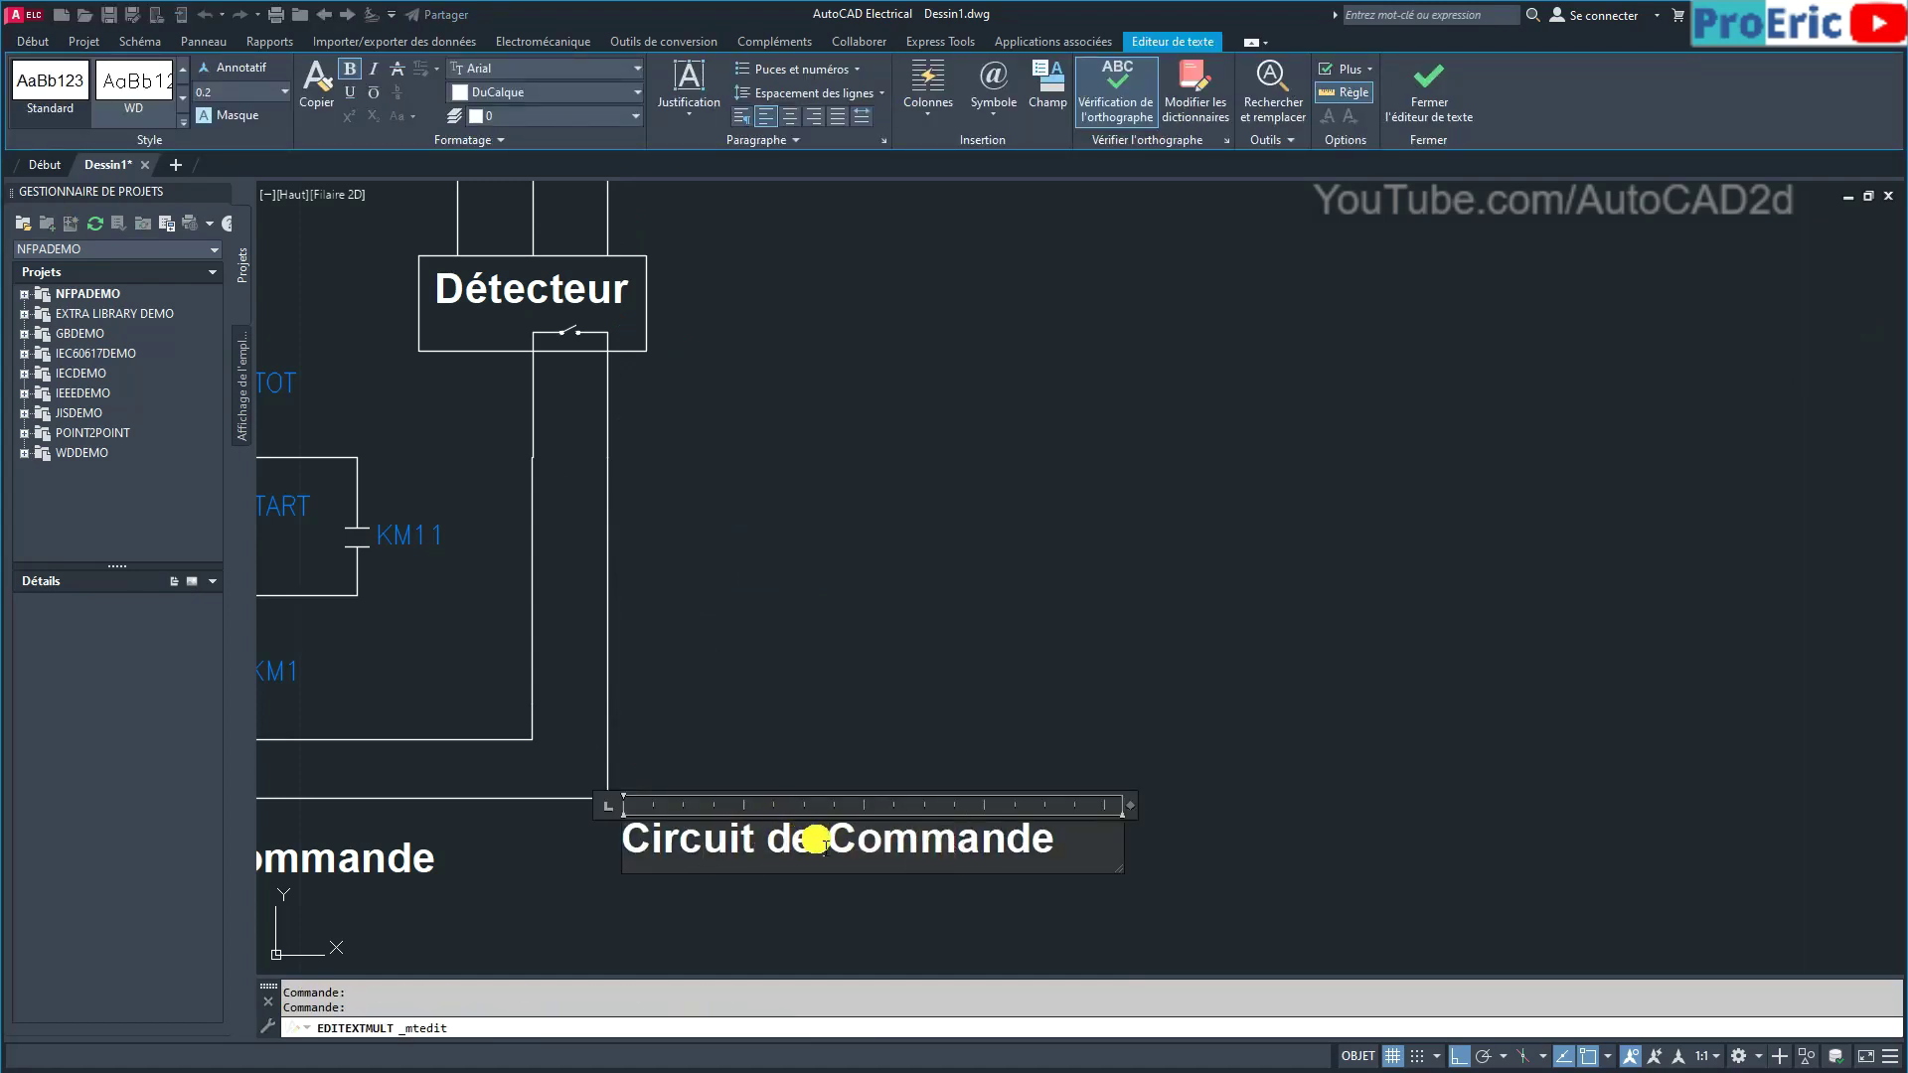
drag(826, 850, 1097, 847)
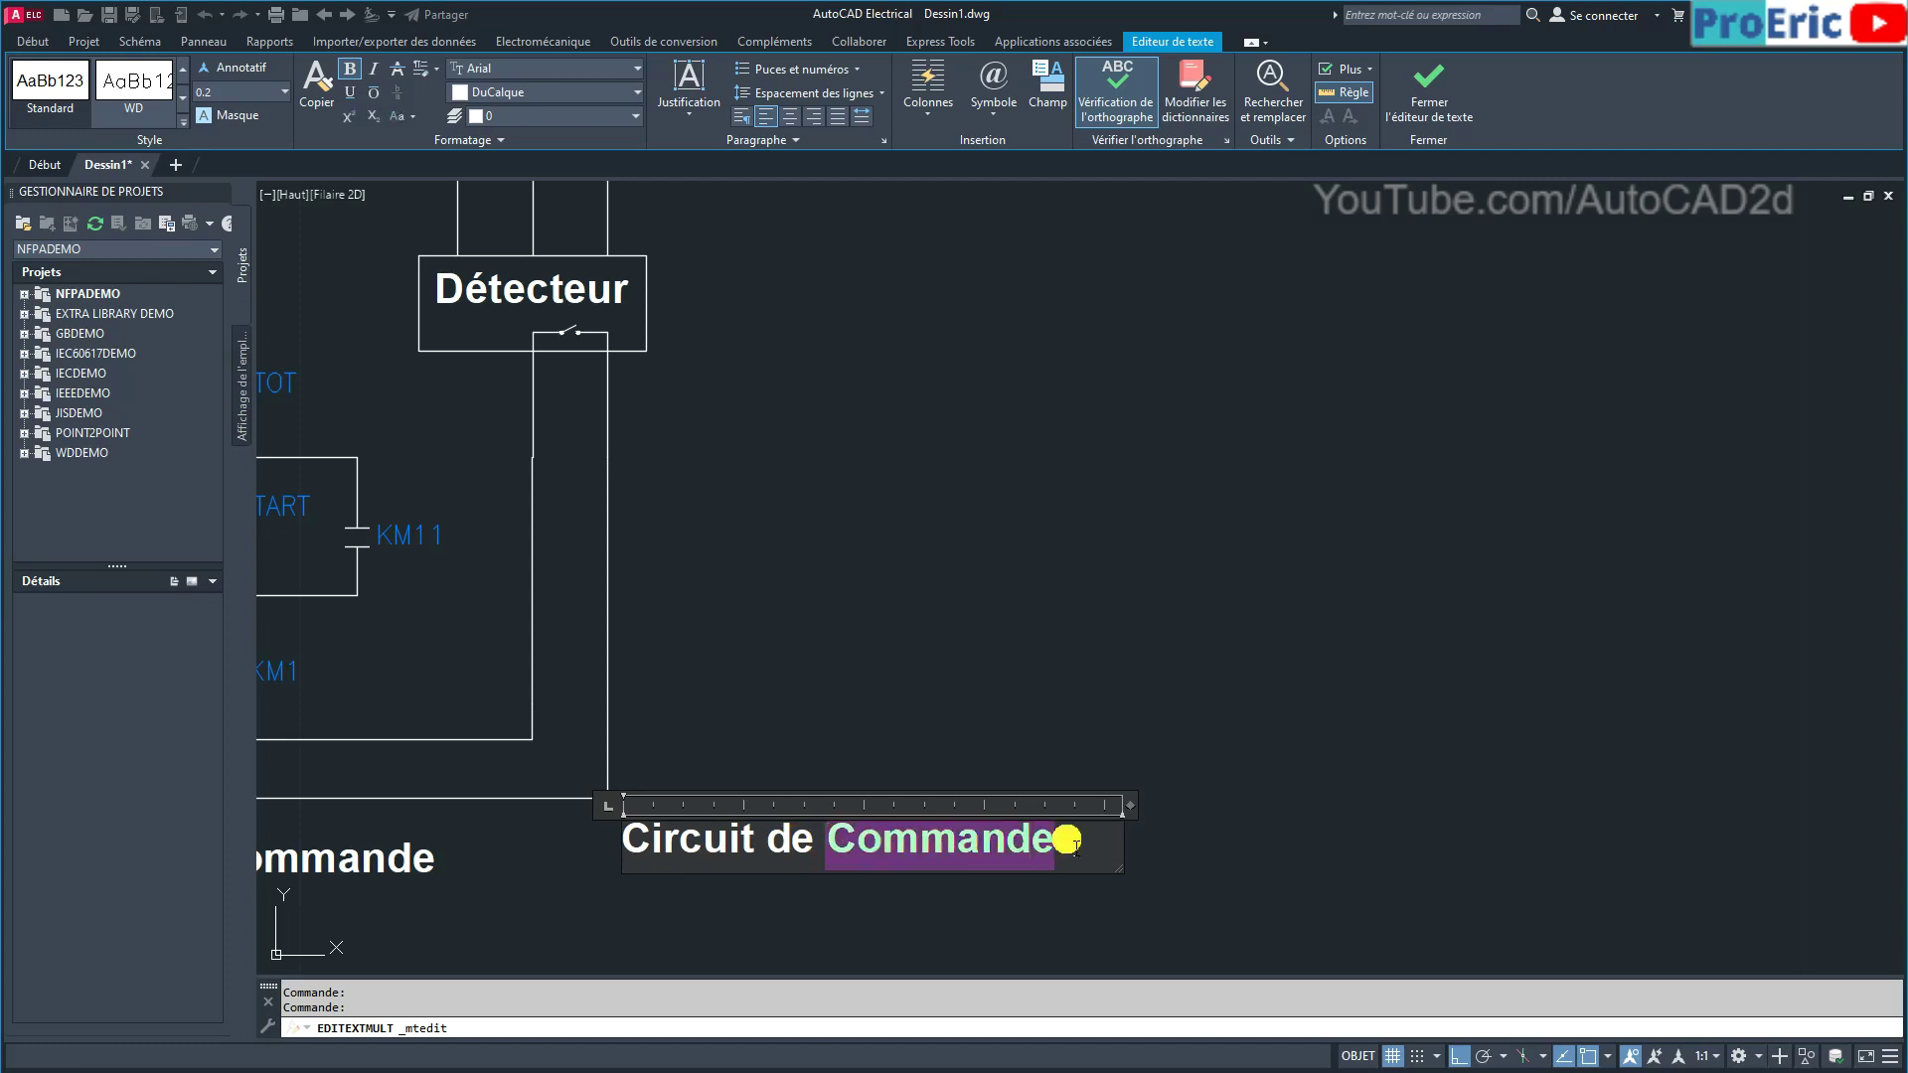
text(d)
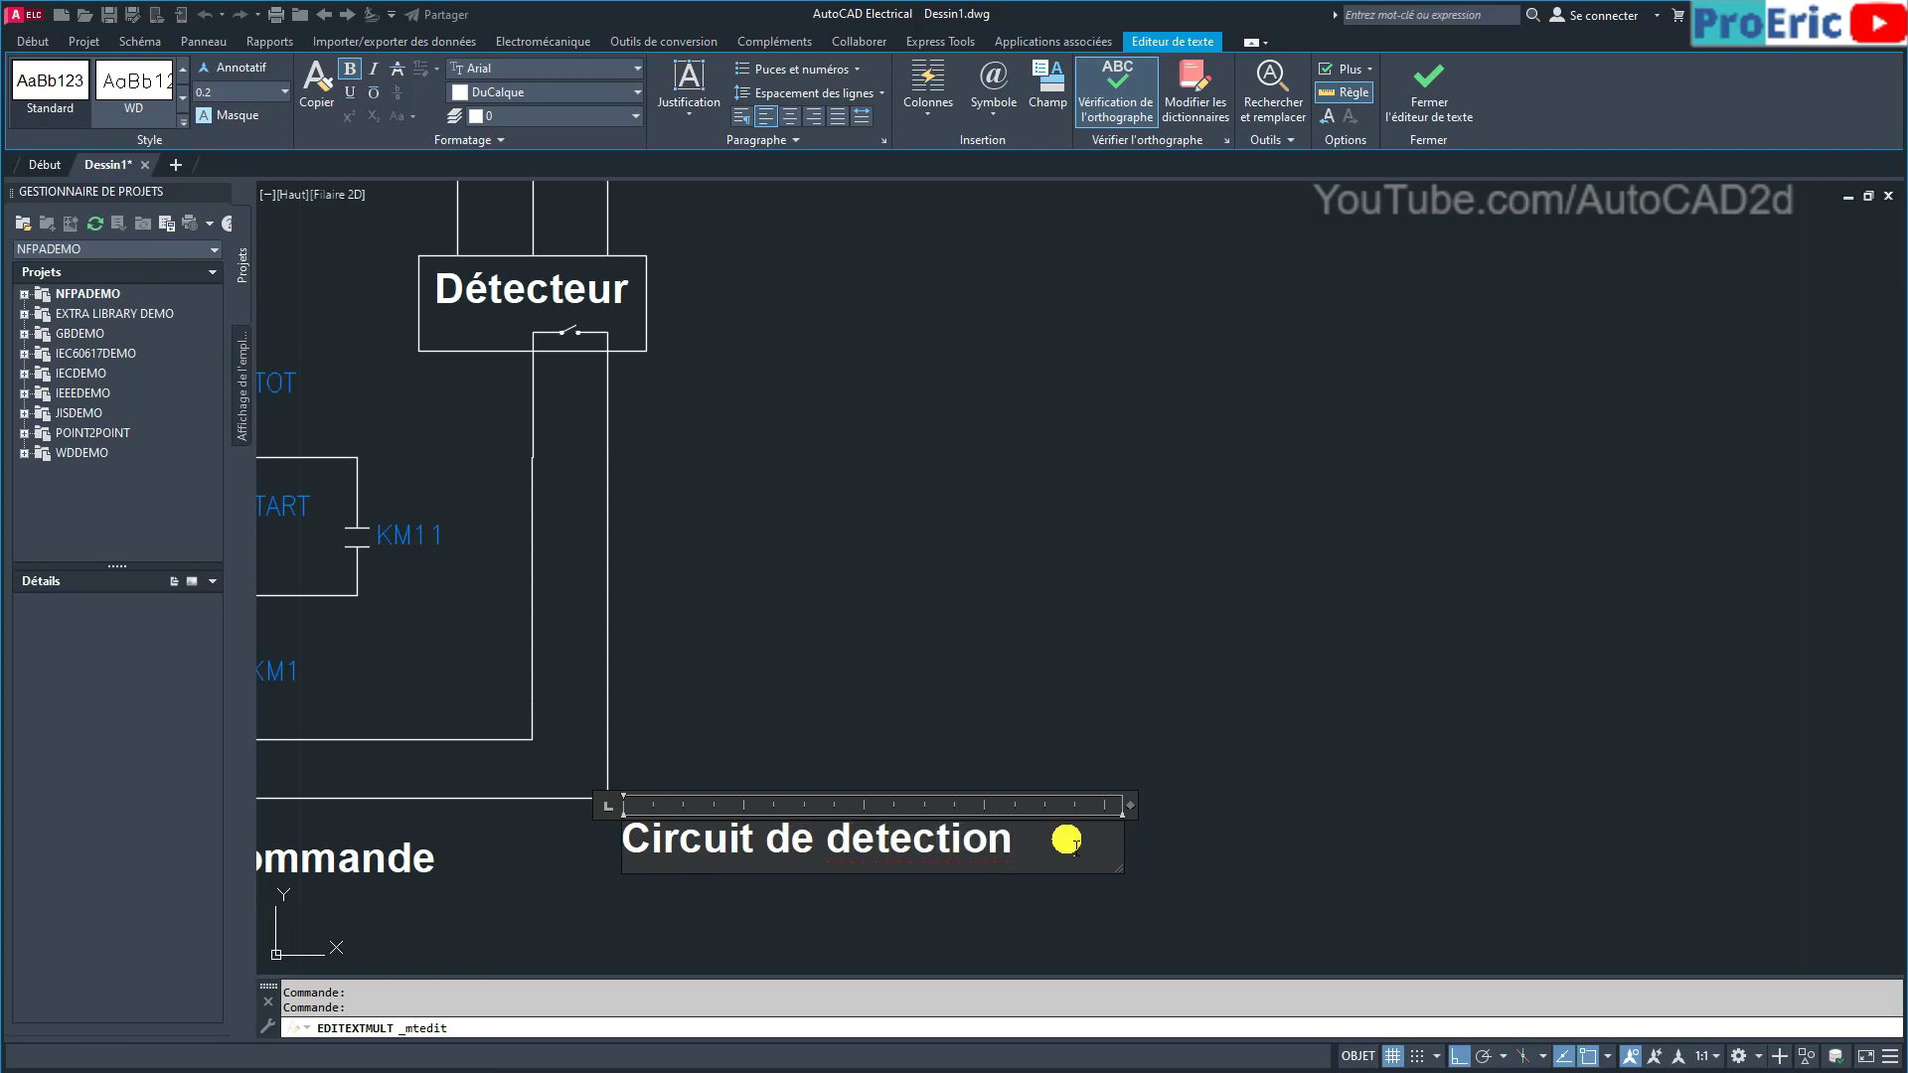
right_click(915, 840)
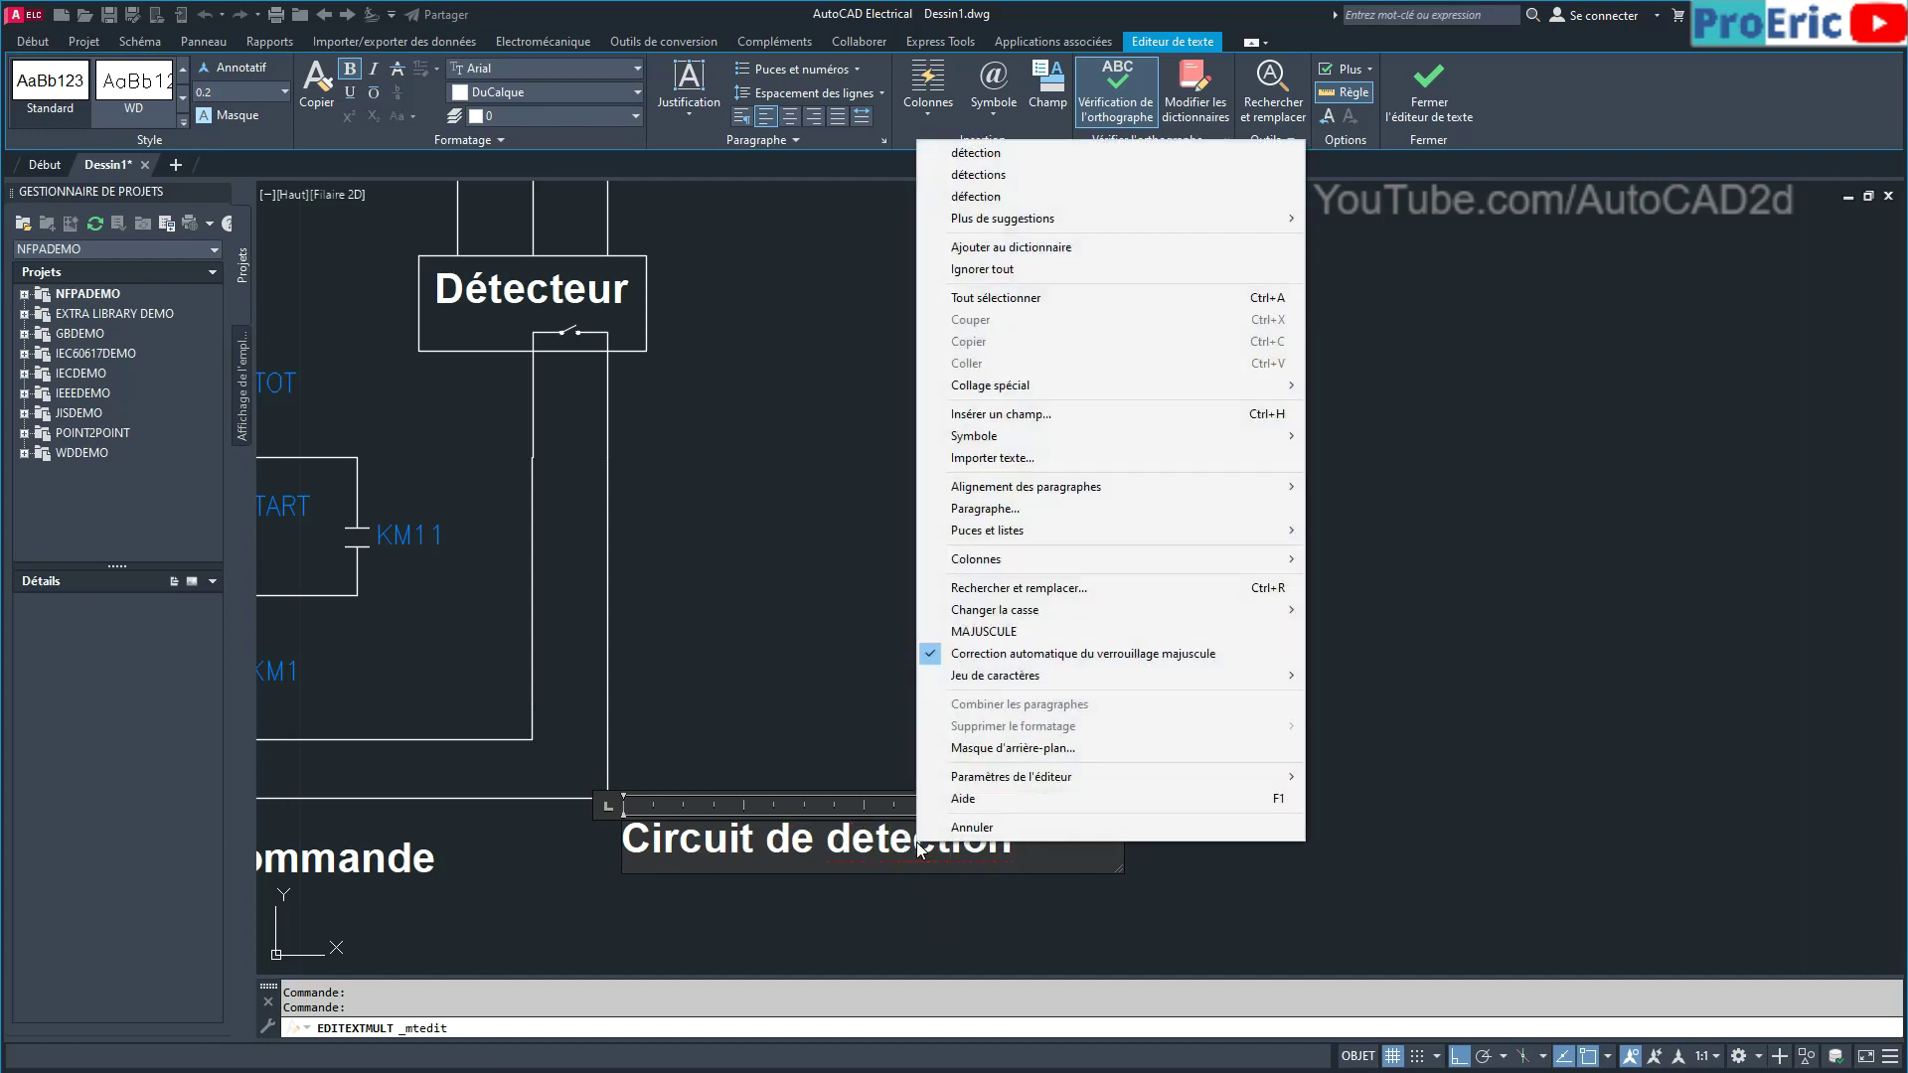
click(969, 152)
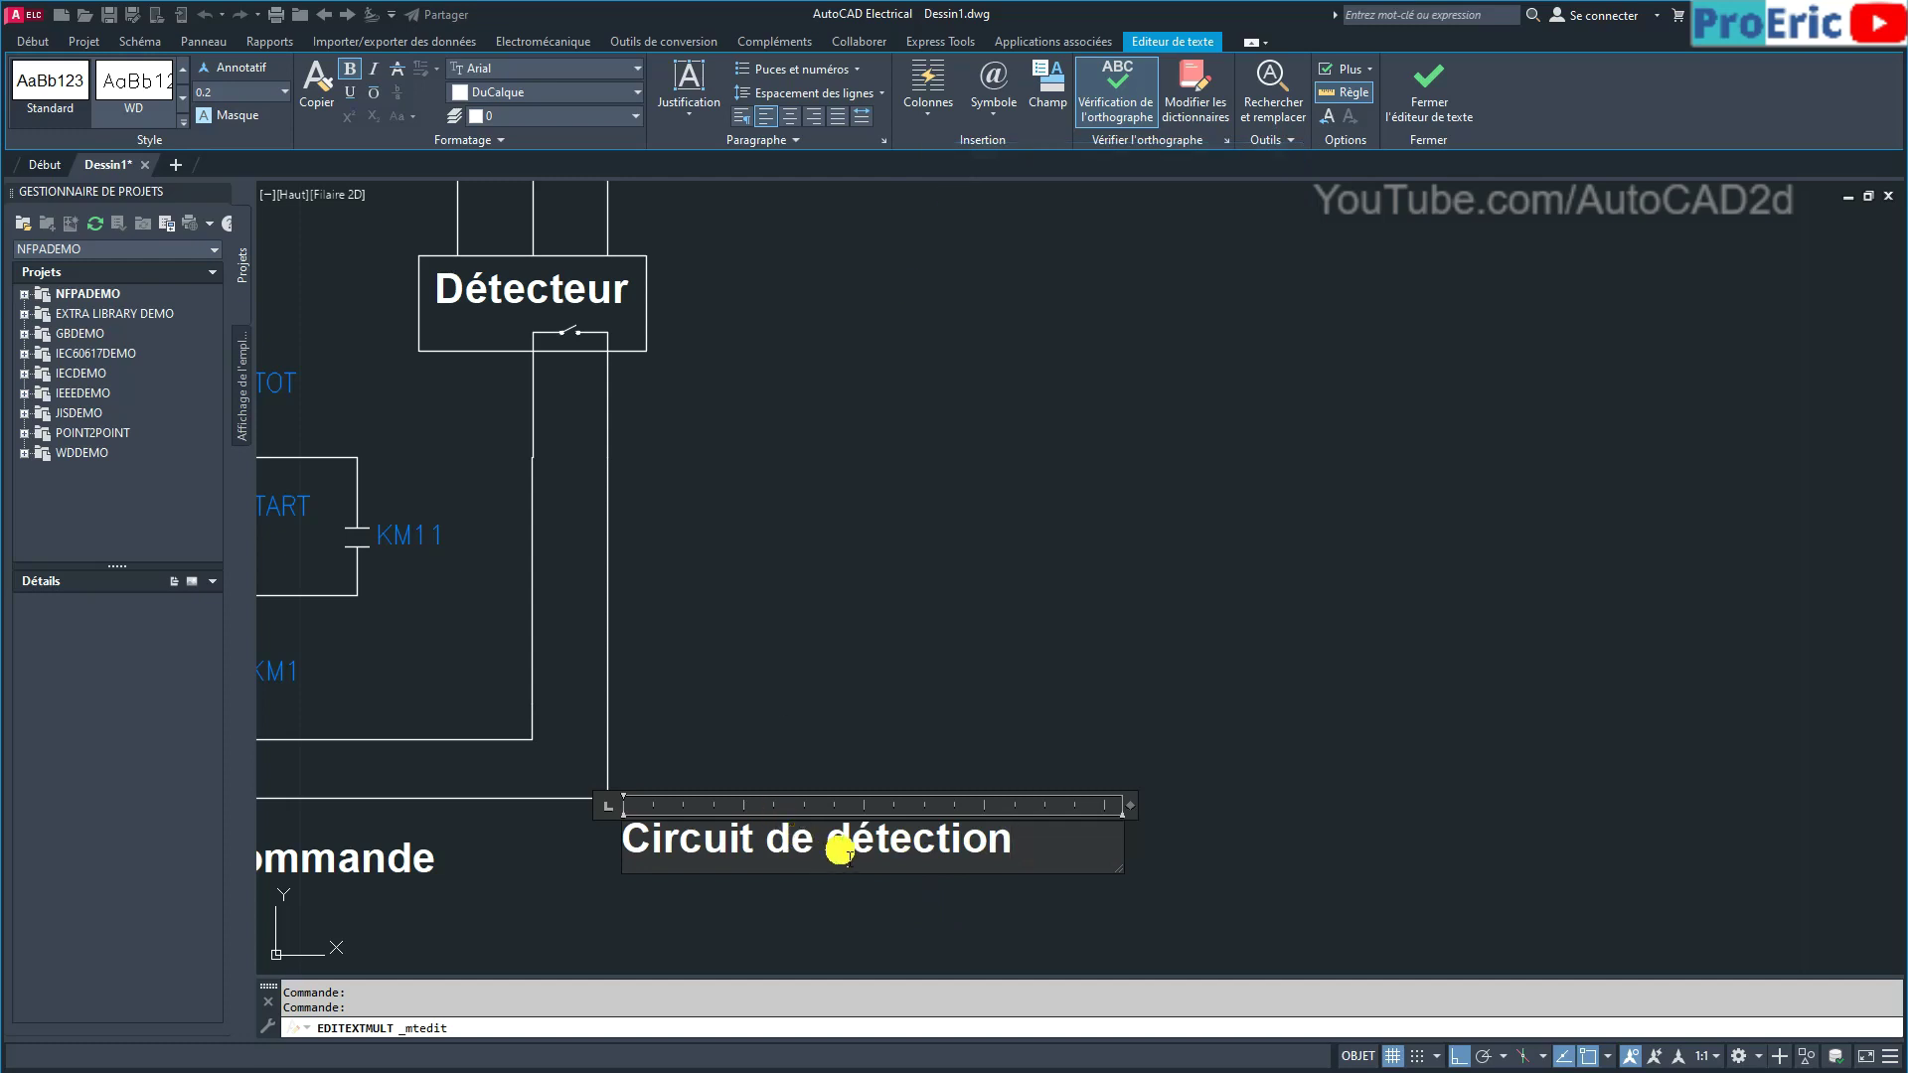
drag(1050, 850, 570, 887)
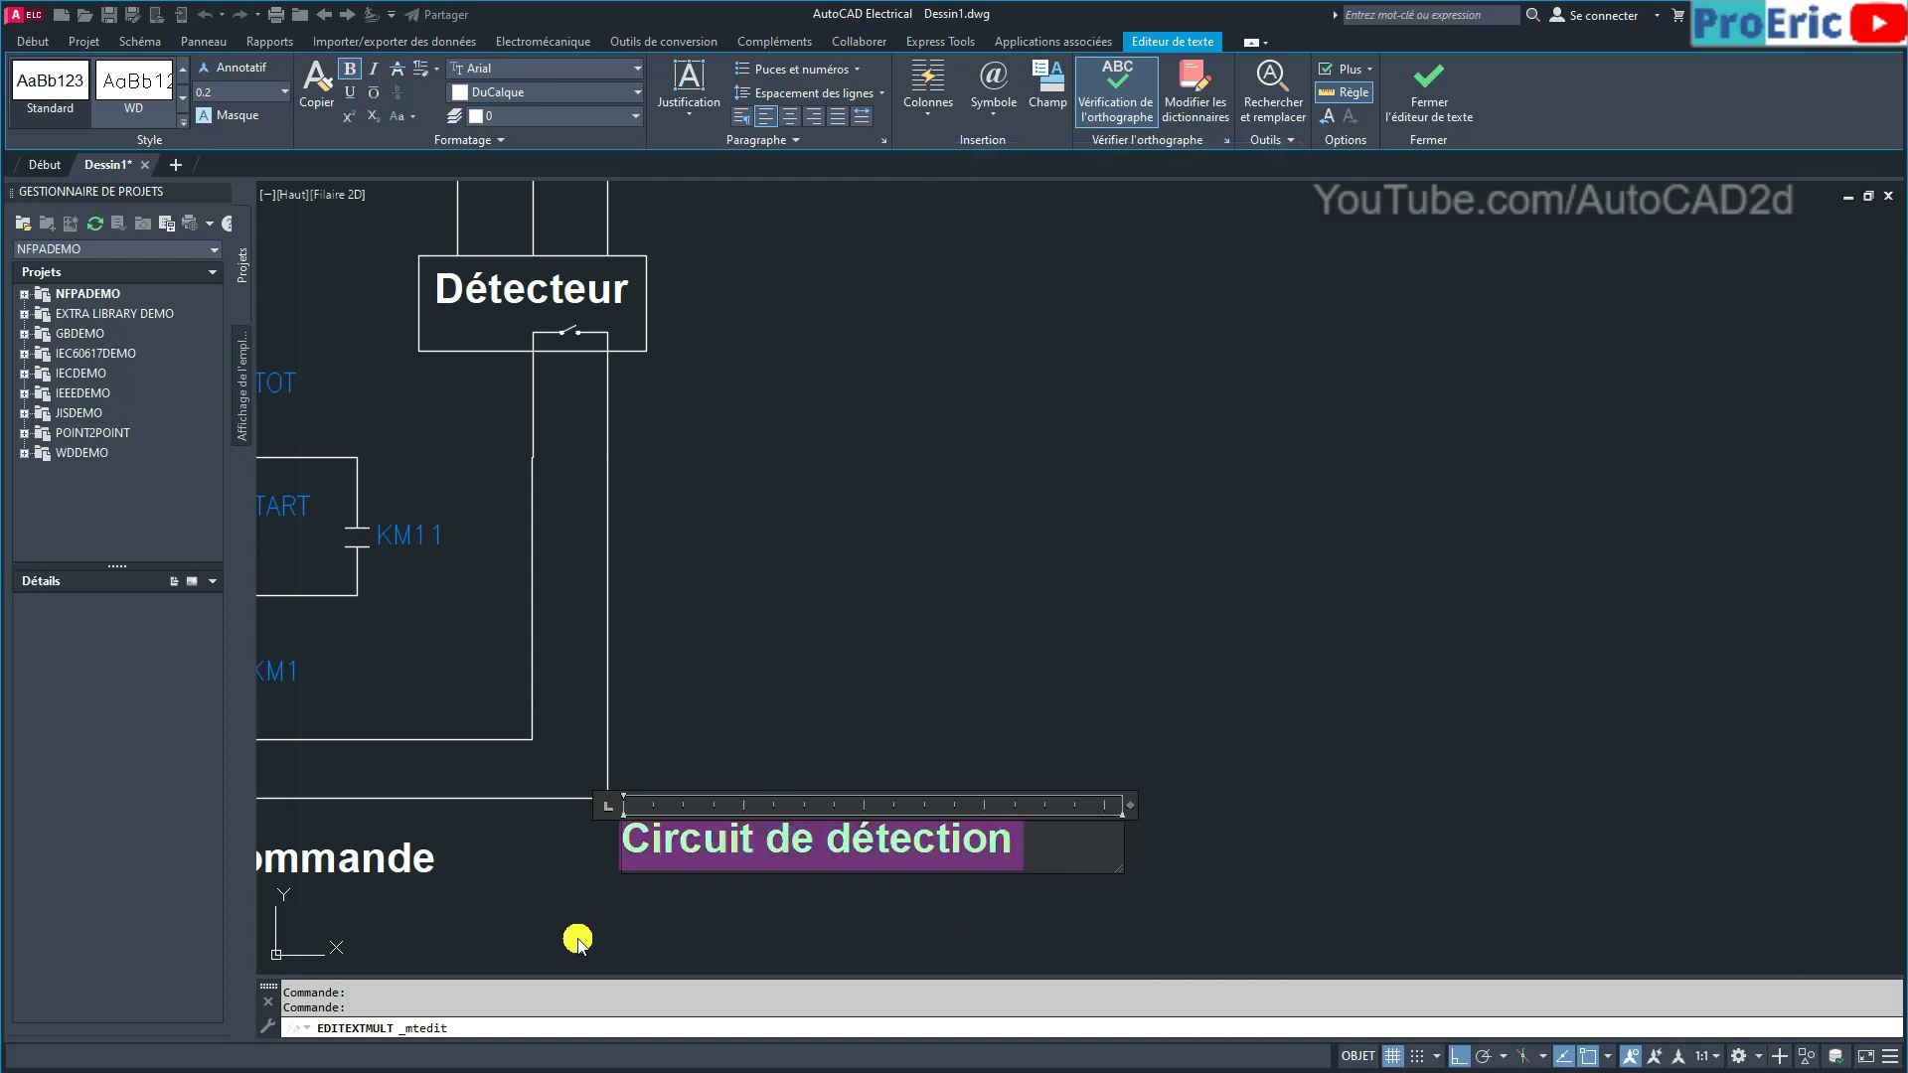
click(1012, 838)
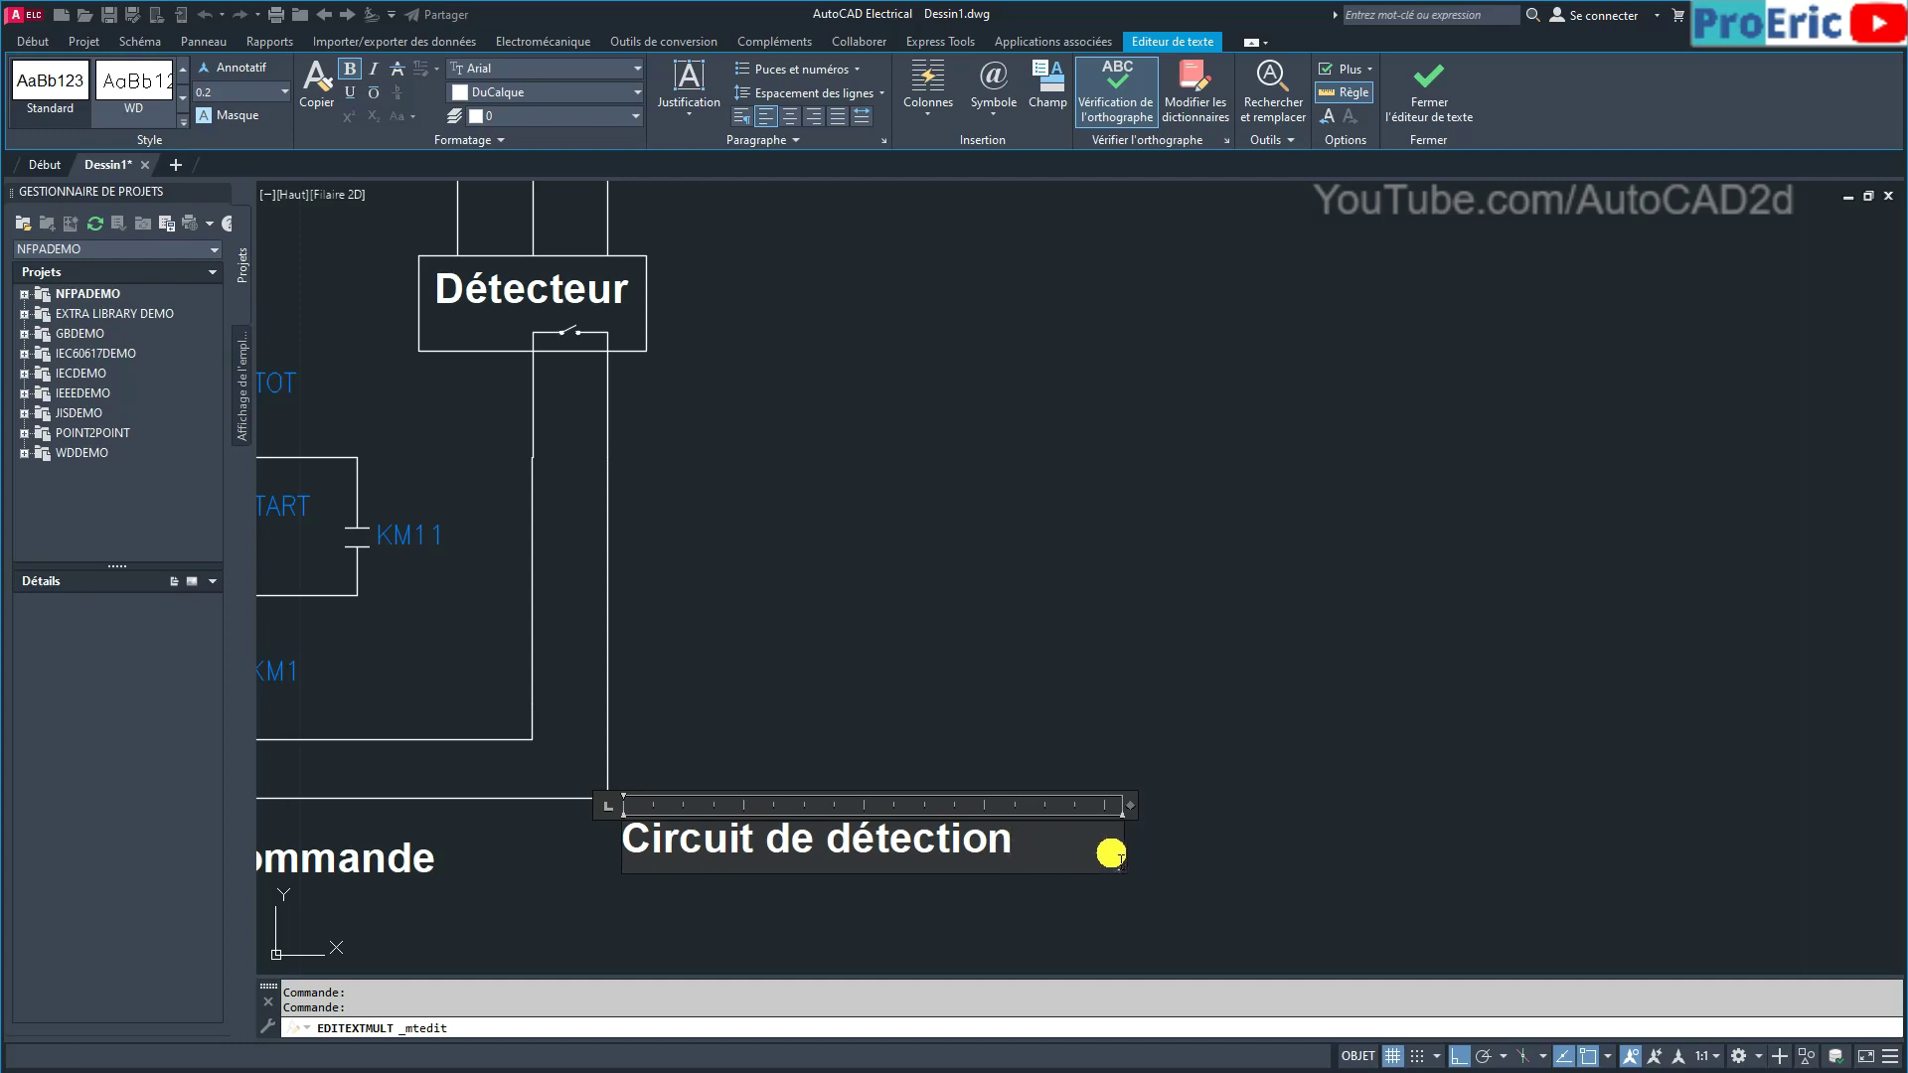
drag(1117, 872, 1036, 873)
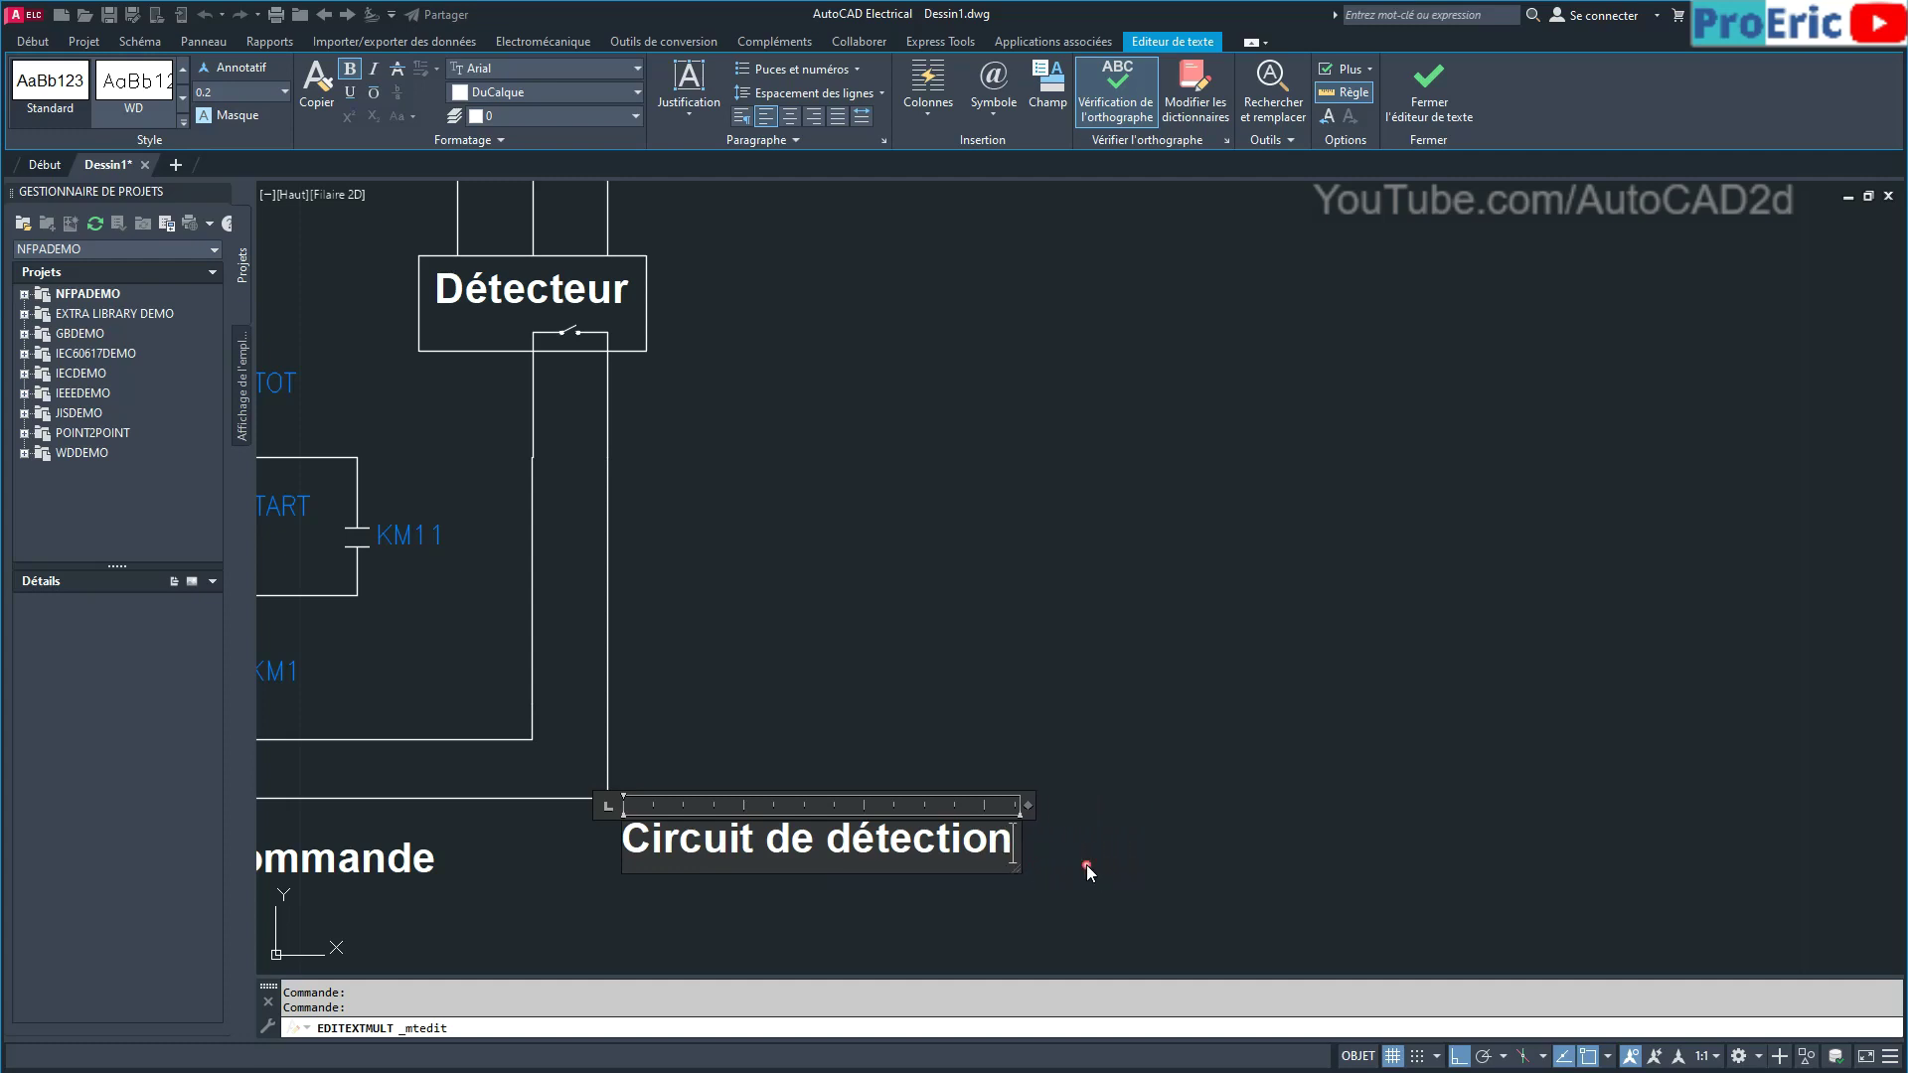
Capitalise the D's so the label reads 'Circuit De Détection' and close the editor.
drag(852, 840, 838, 846)
text(D)
drag(784, 838, 784, 845)
text(D)
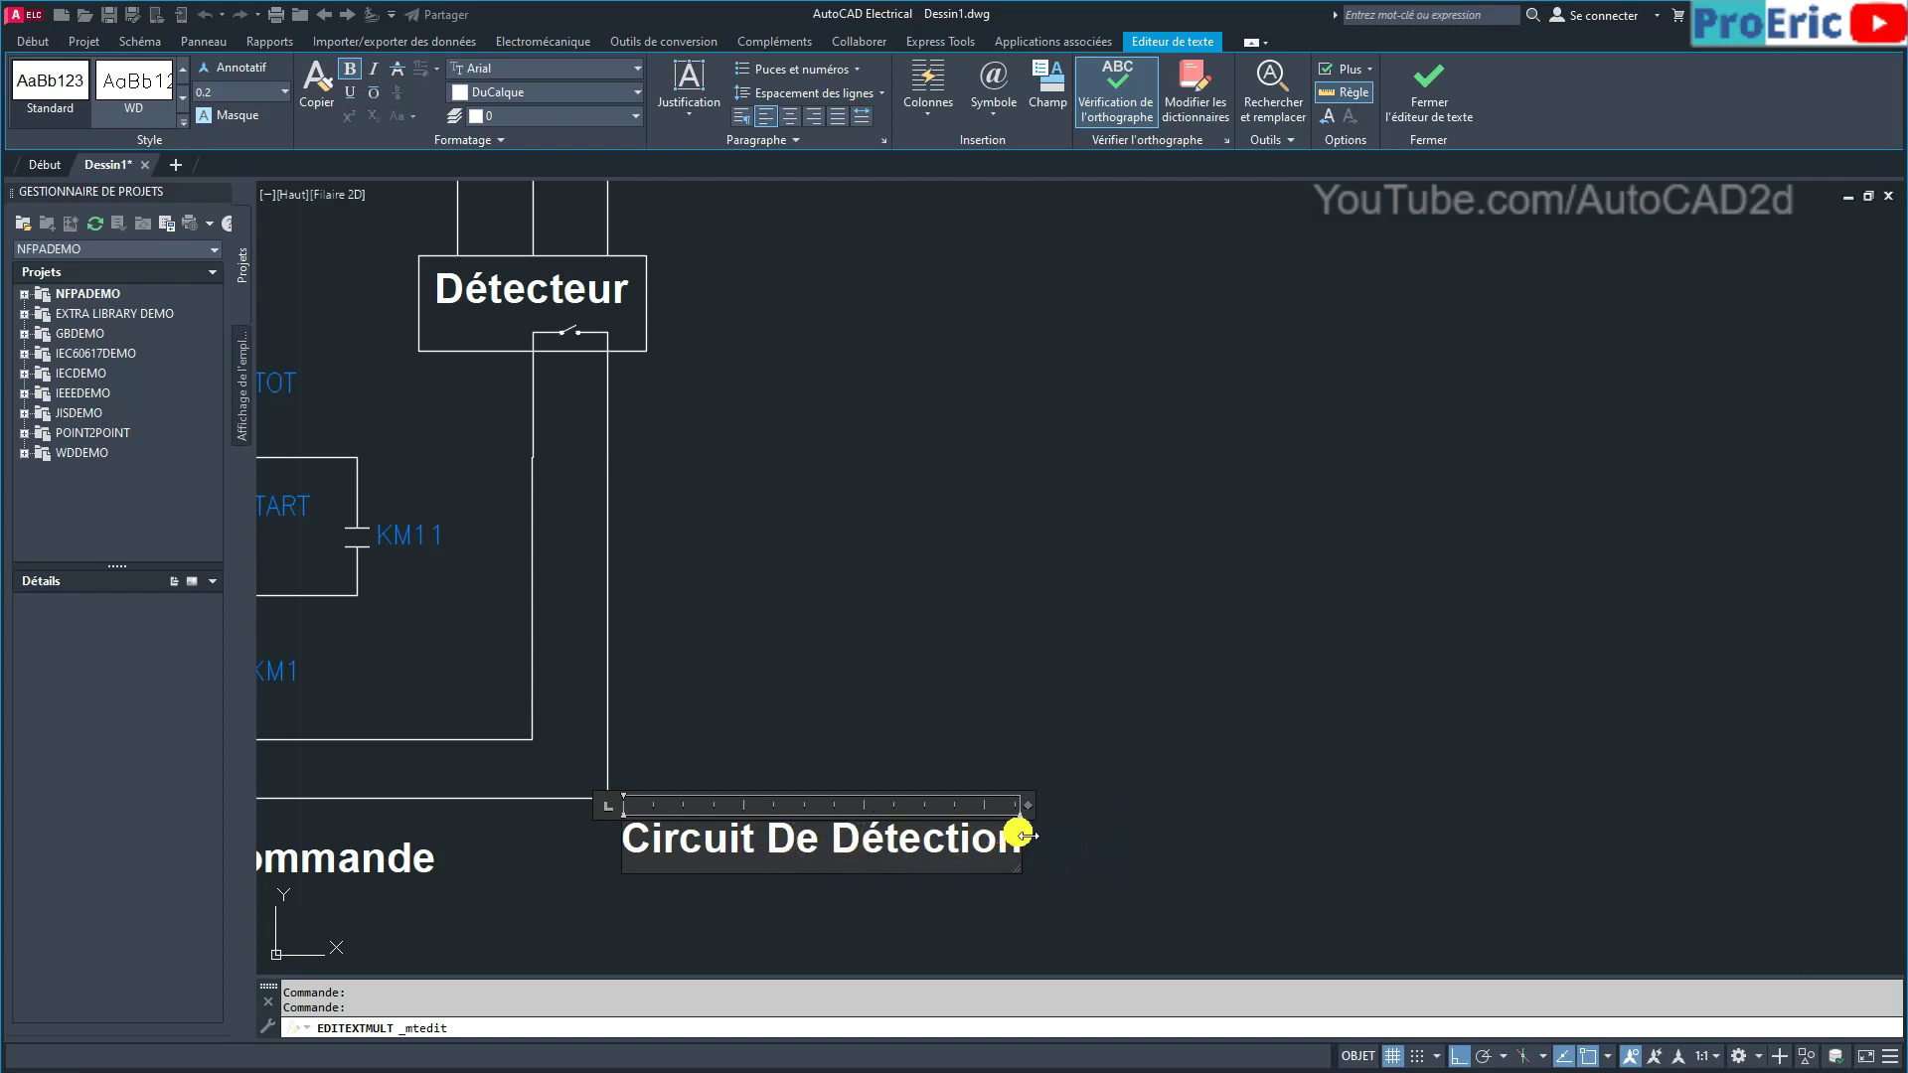
drag(1024, 880, 1043, 878)
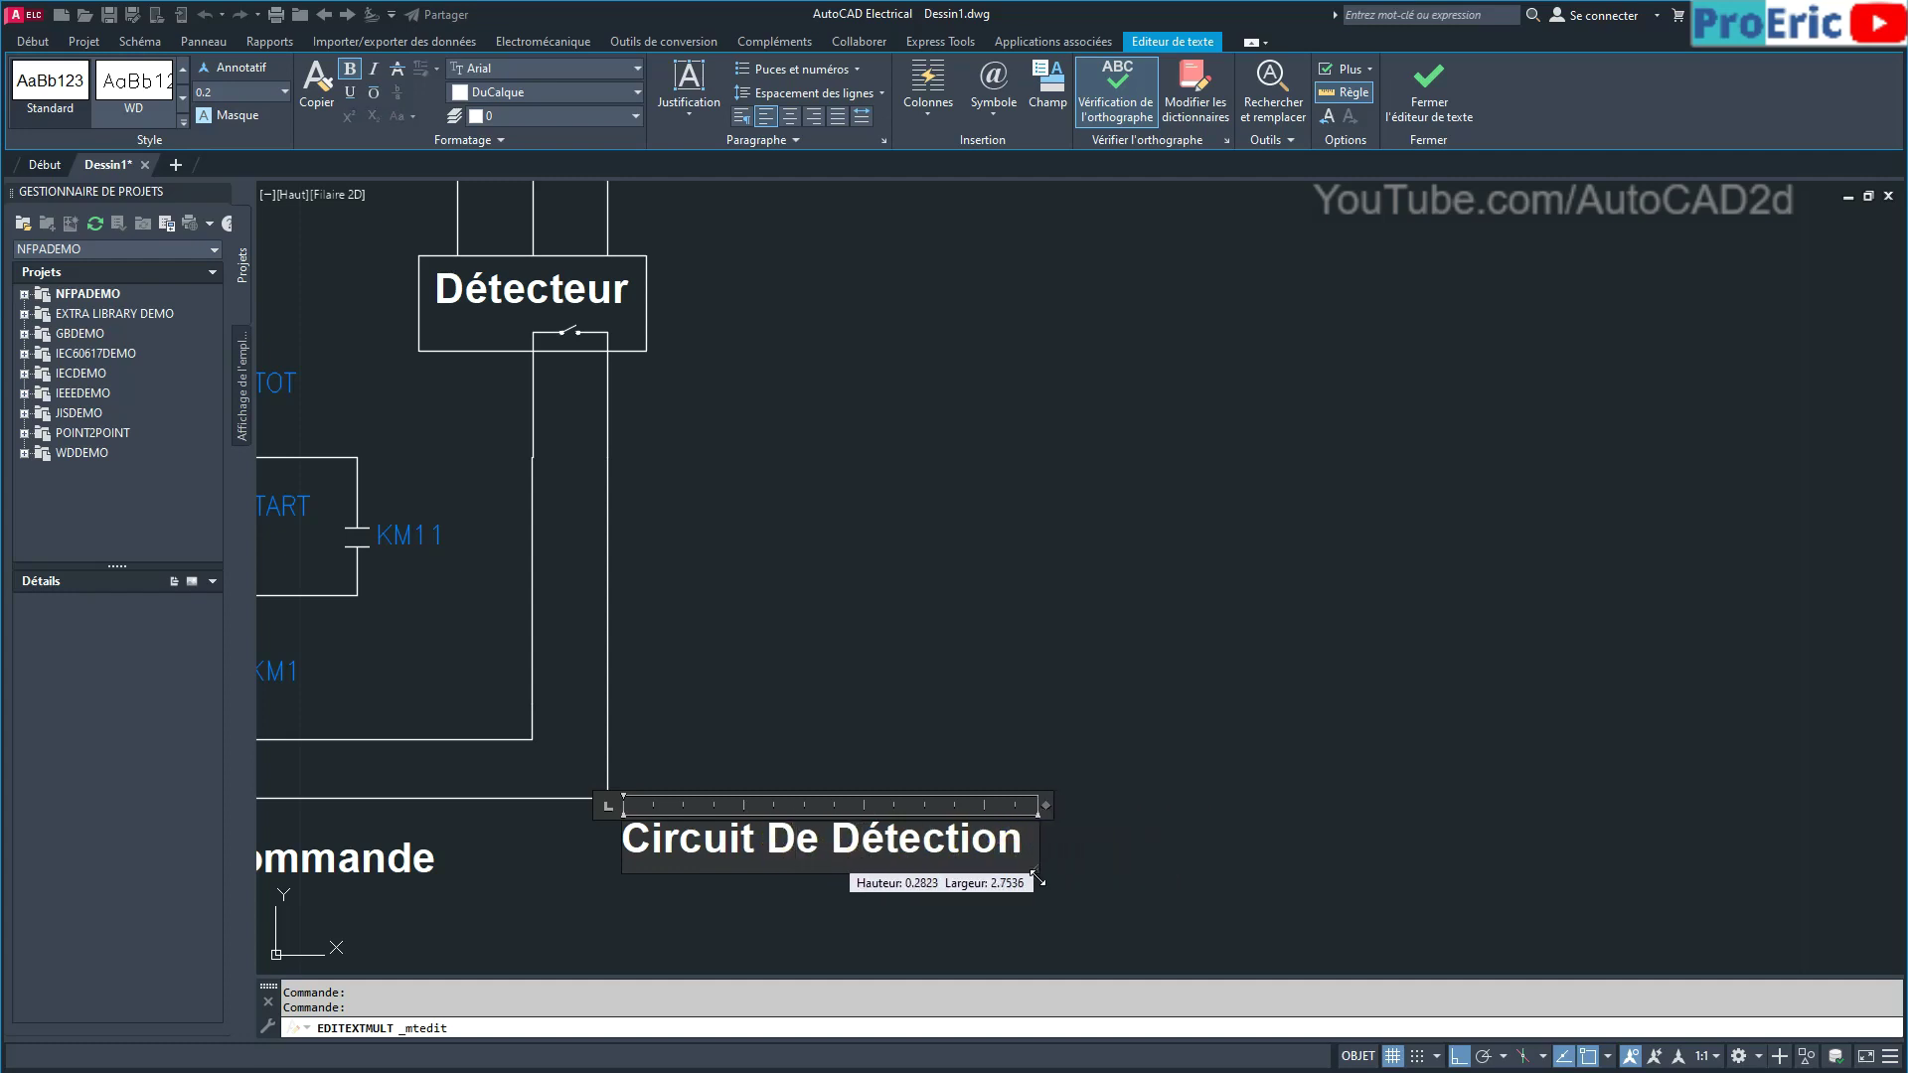
click(912, 921)
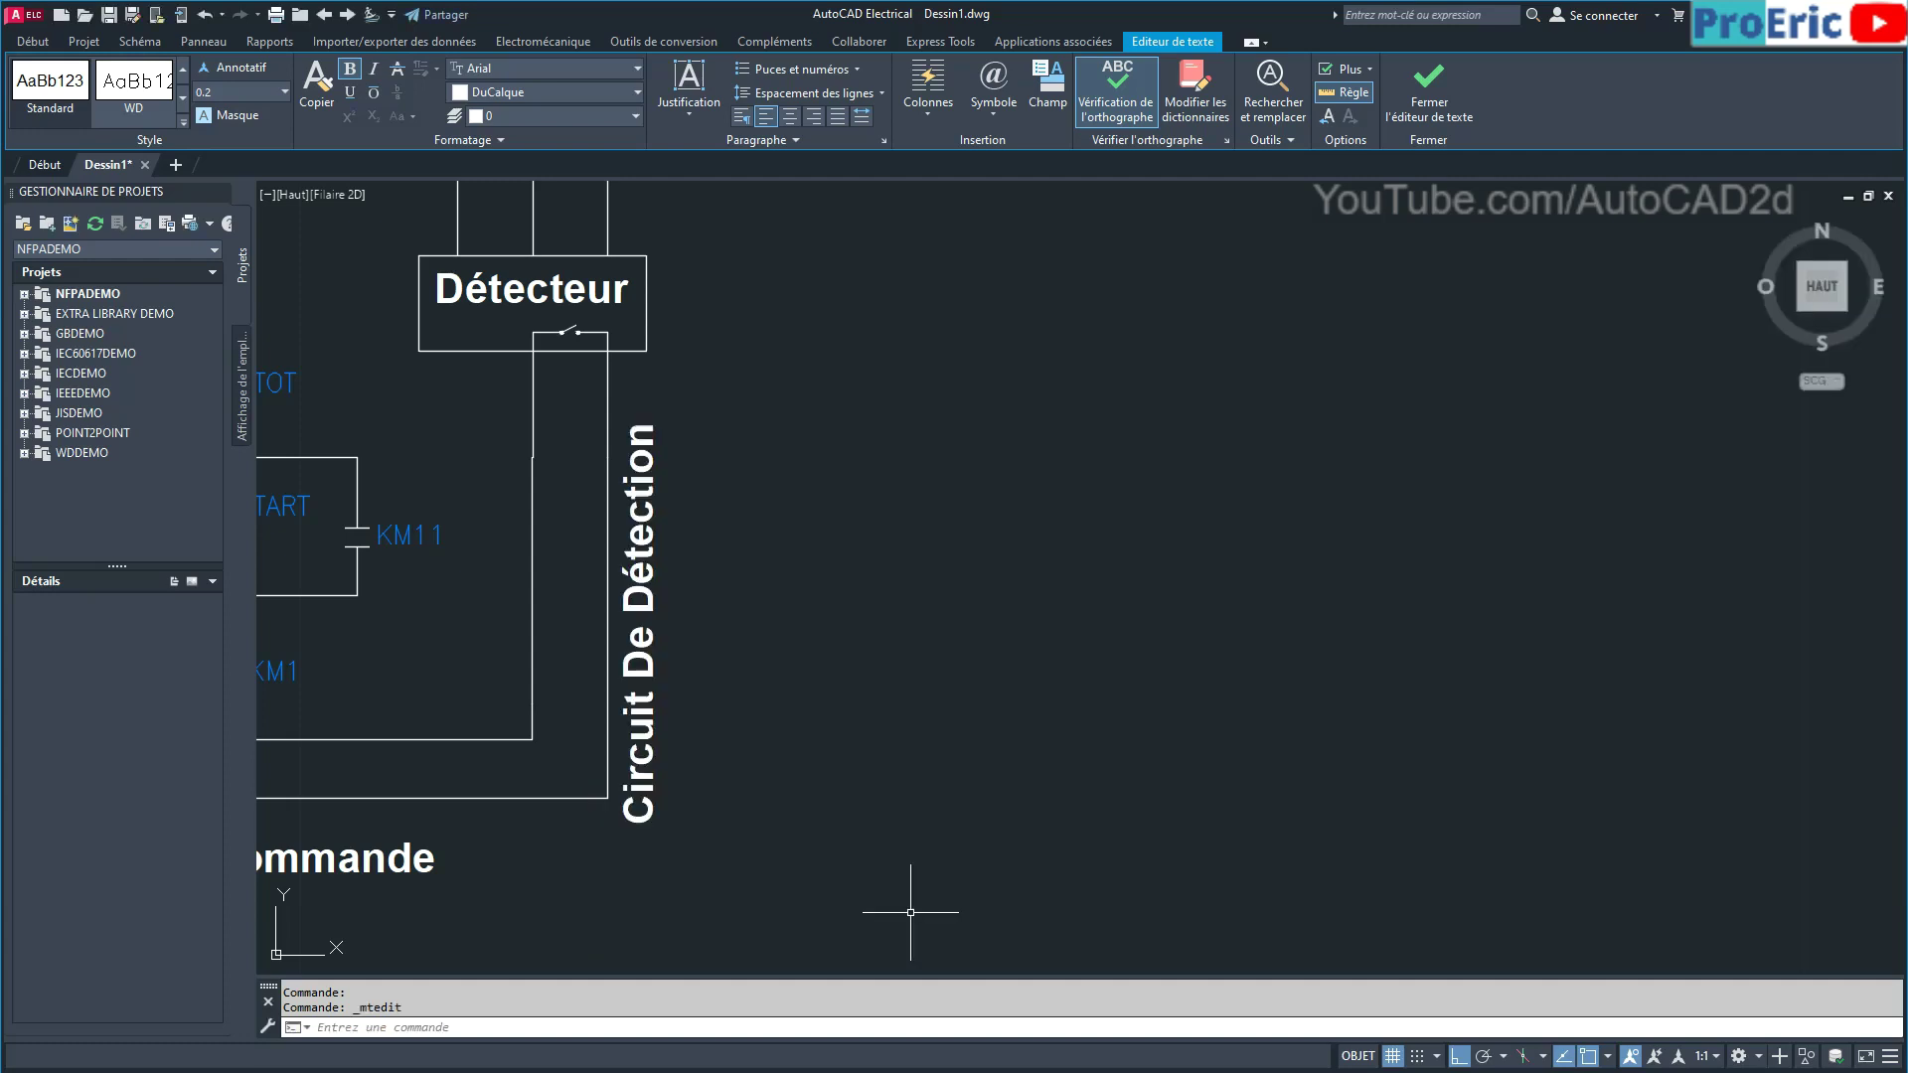
scroll(765, 730, down, 2)
mouse_move(766, 728)
middle_down()
mouse_move(1483, 741)
mouse_move(1347, 725)
middle_up()
scroll(1461, 725, up, 2)
scroll(1500, 742, down, 1)
scroll(1481, 686, down, 1)
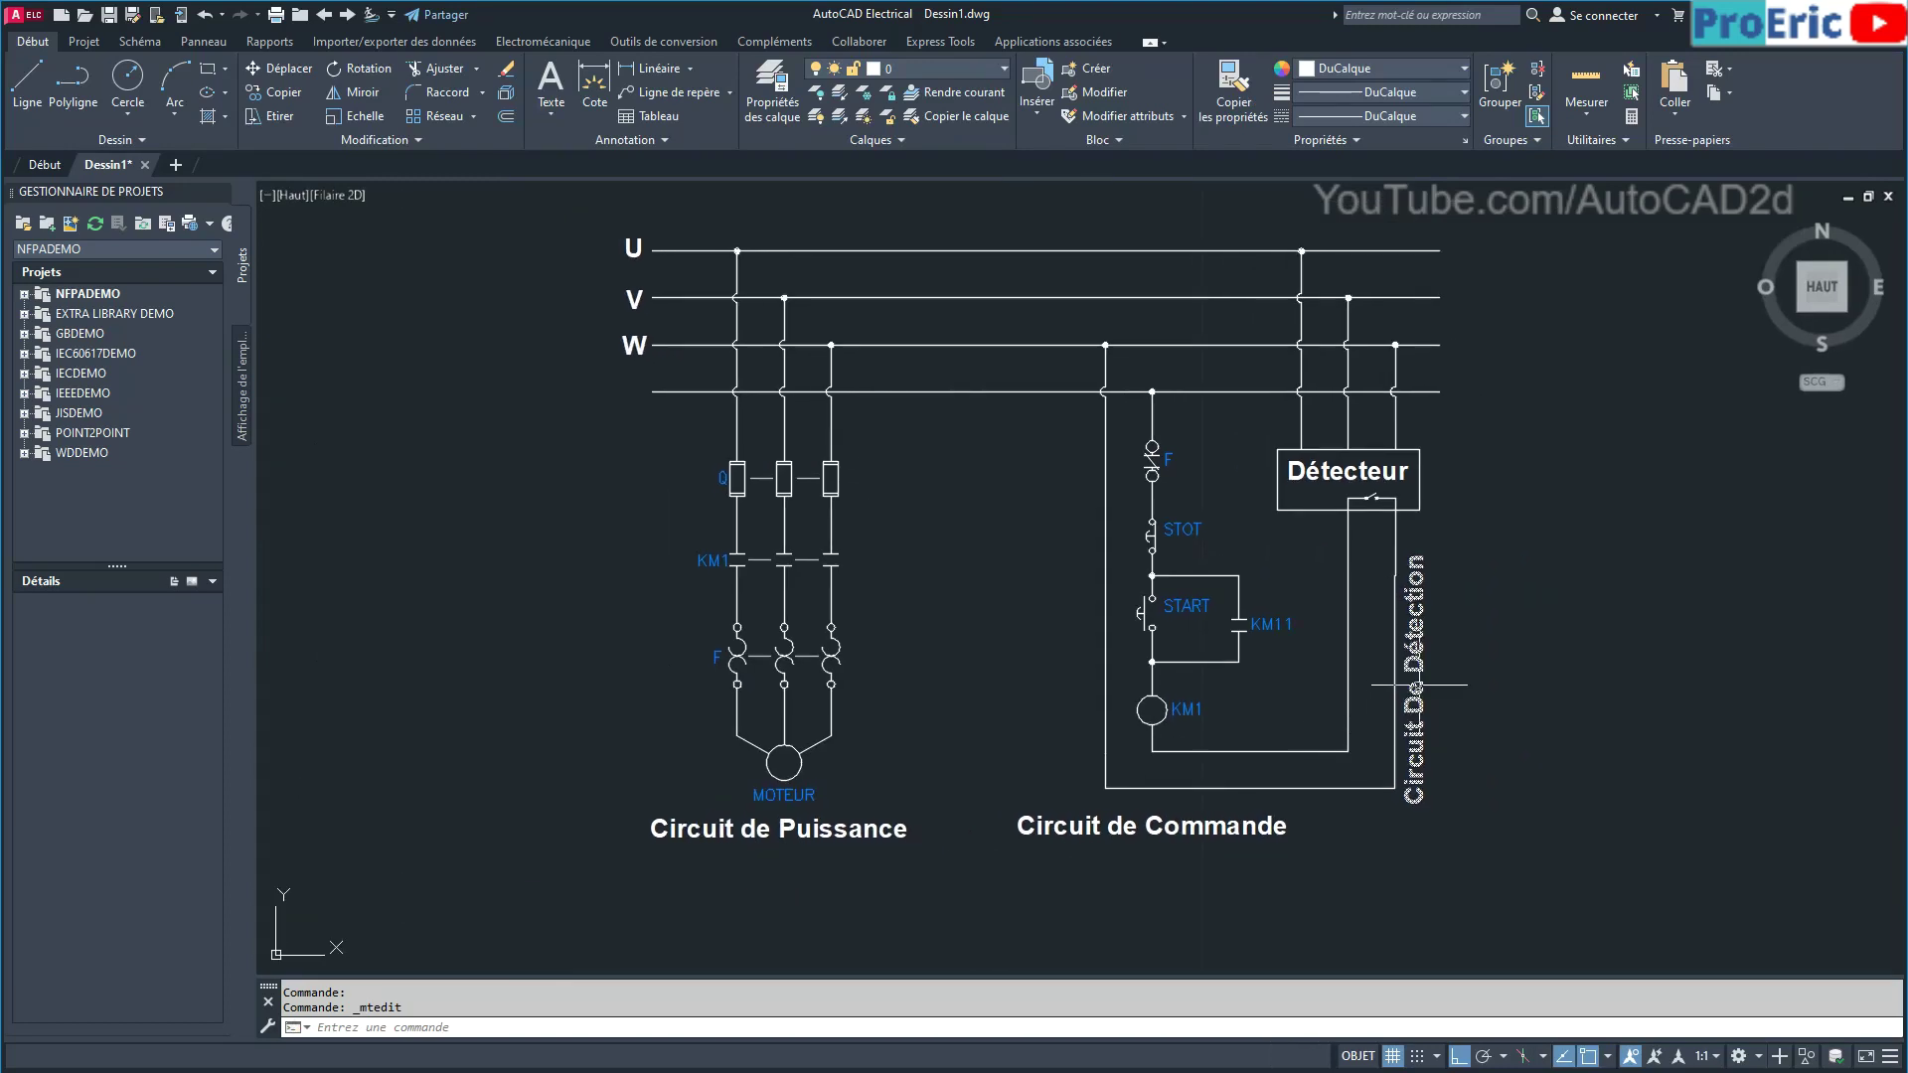
scroll(1414, 592, up, 6)
scroll(1409, 594, down, 2)
scroll(1405, 597, down, 3)
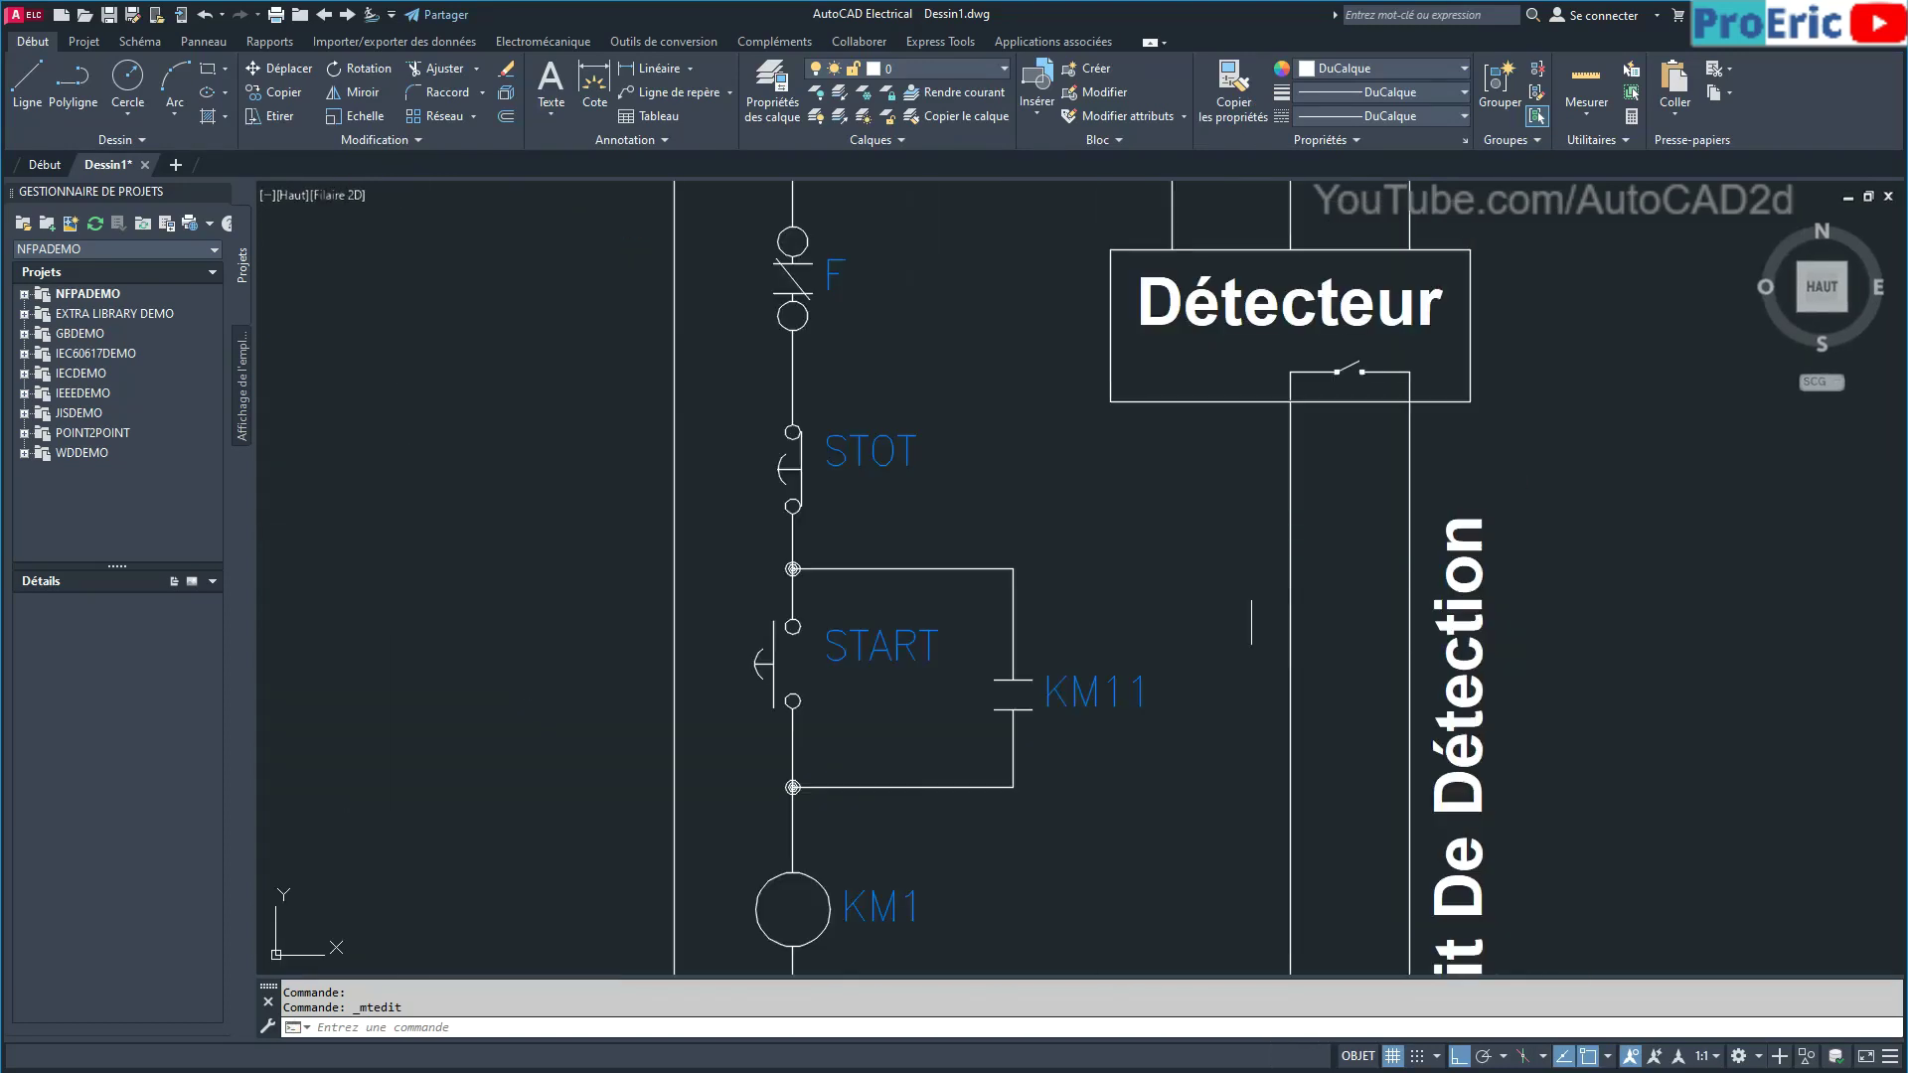
Move the first offset lower wire segment in line with the wire above.
scroll(1303, 581, up, 5)
scroll(1272, 576, up, 2)
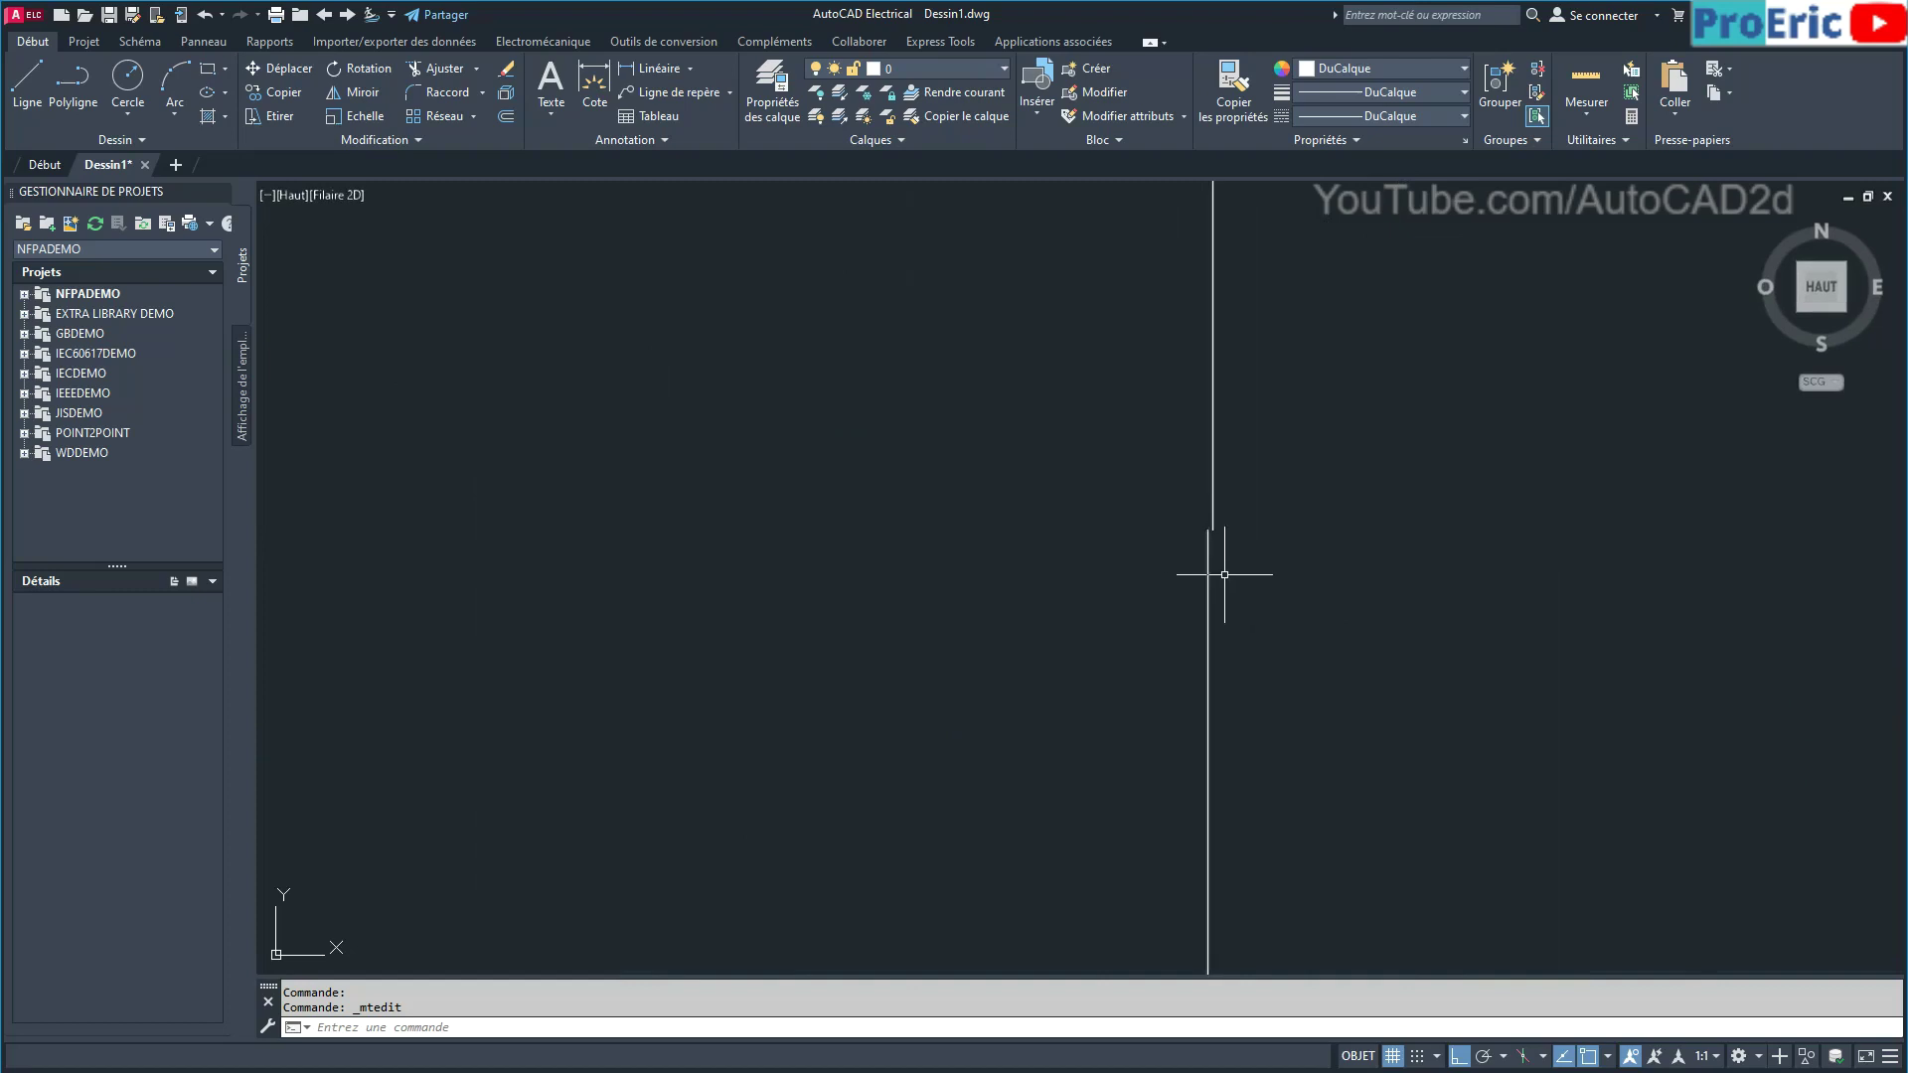
scroll(1229, 576, up, 1)
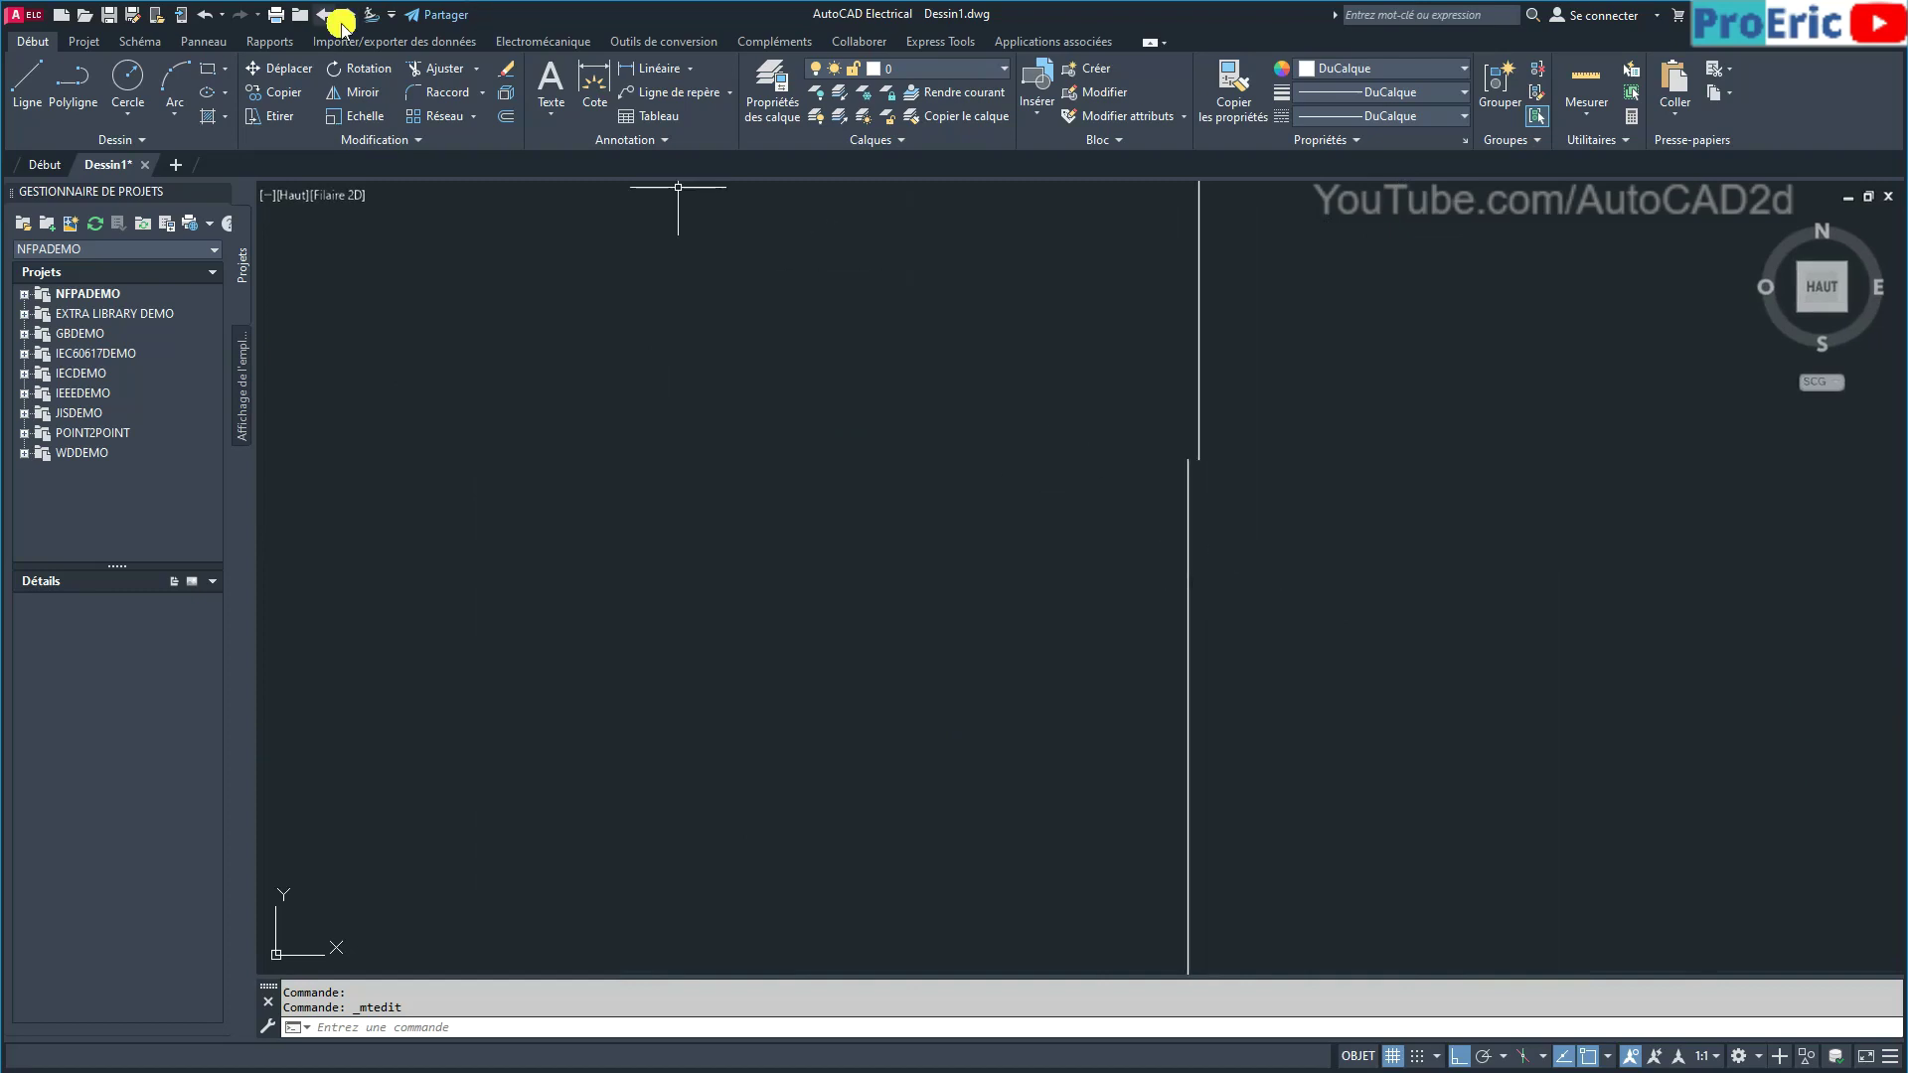
click(253, 67)
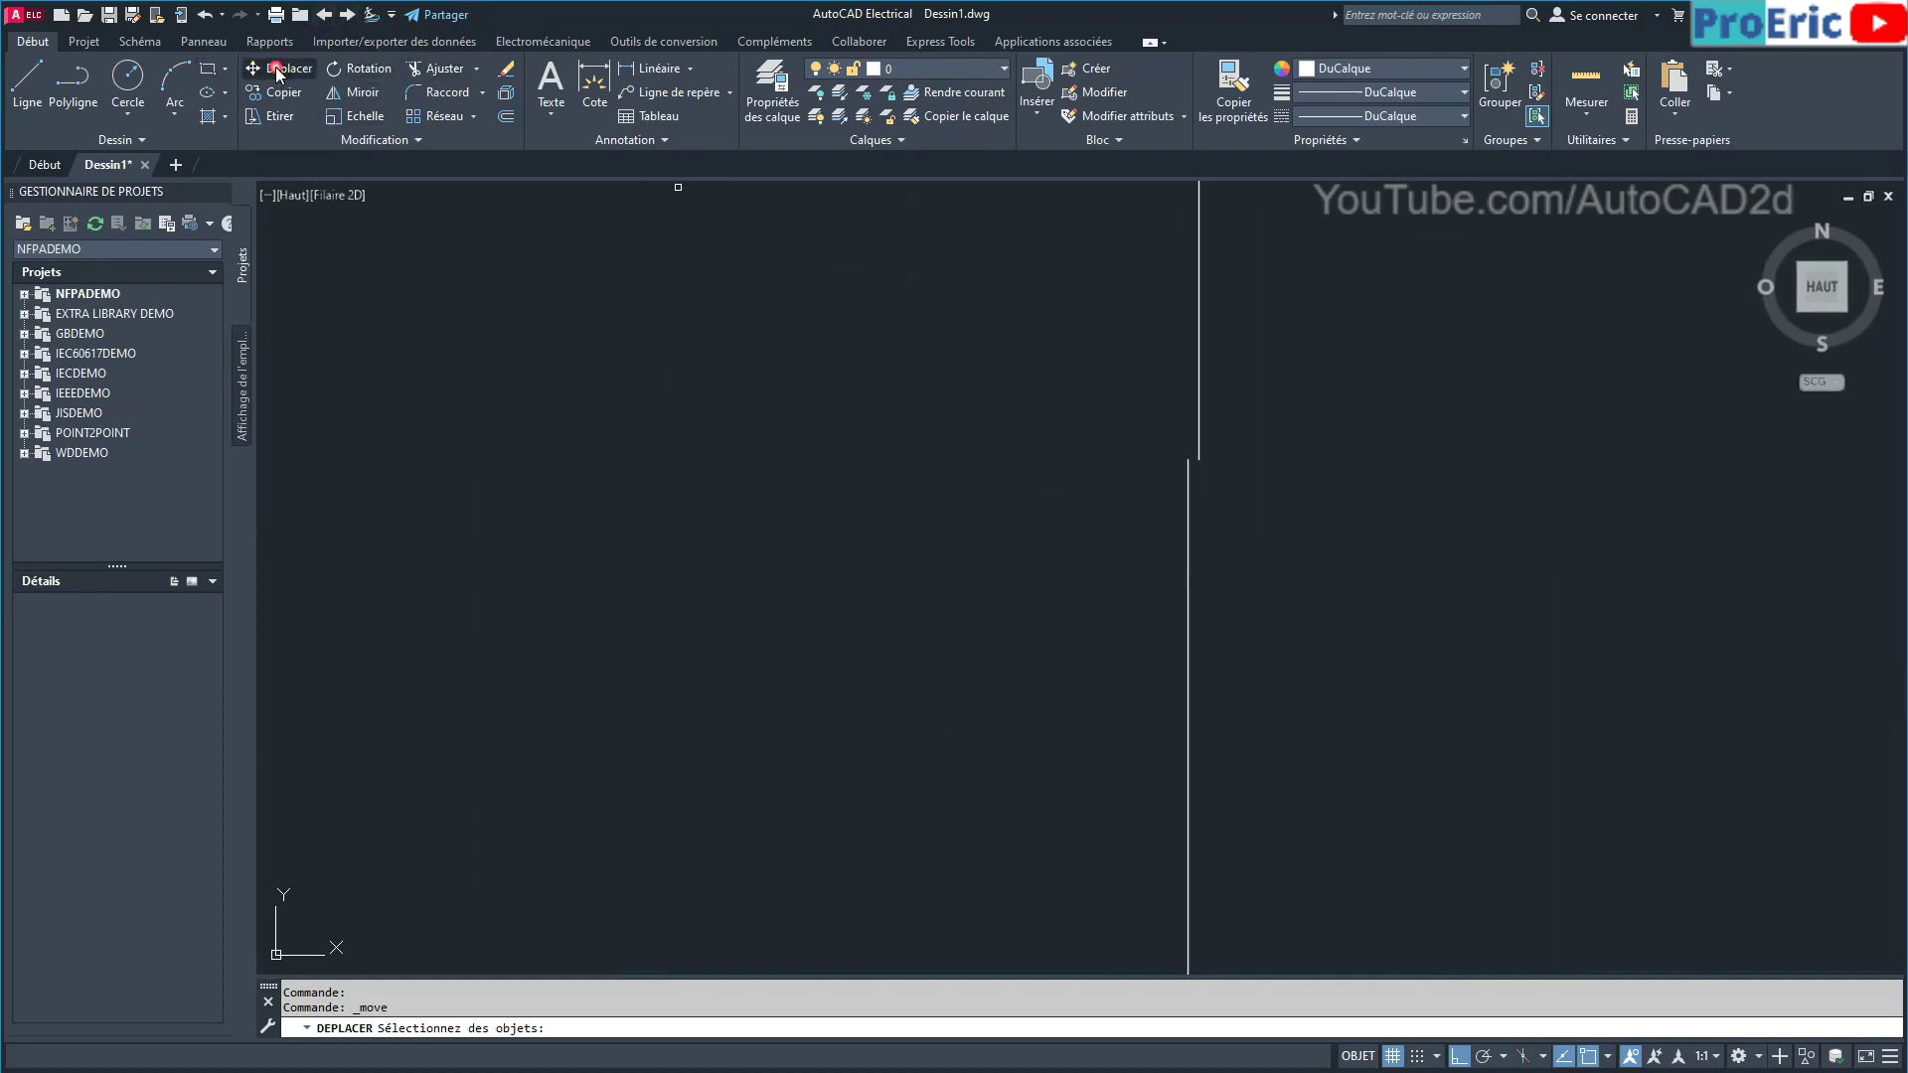
click(1189, 512)
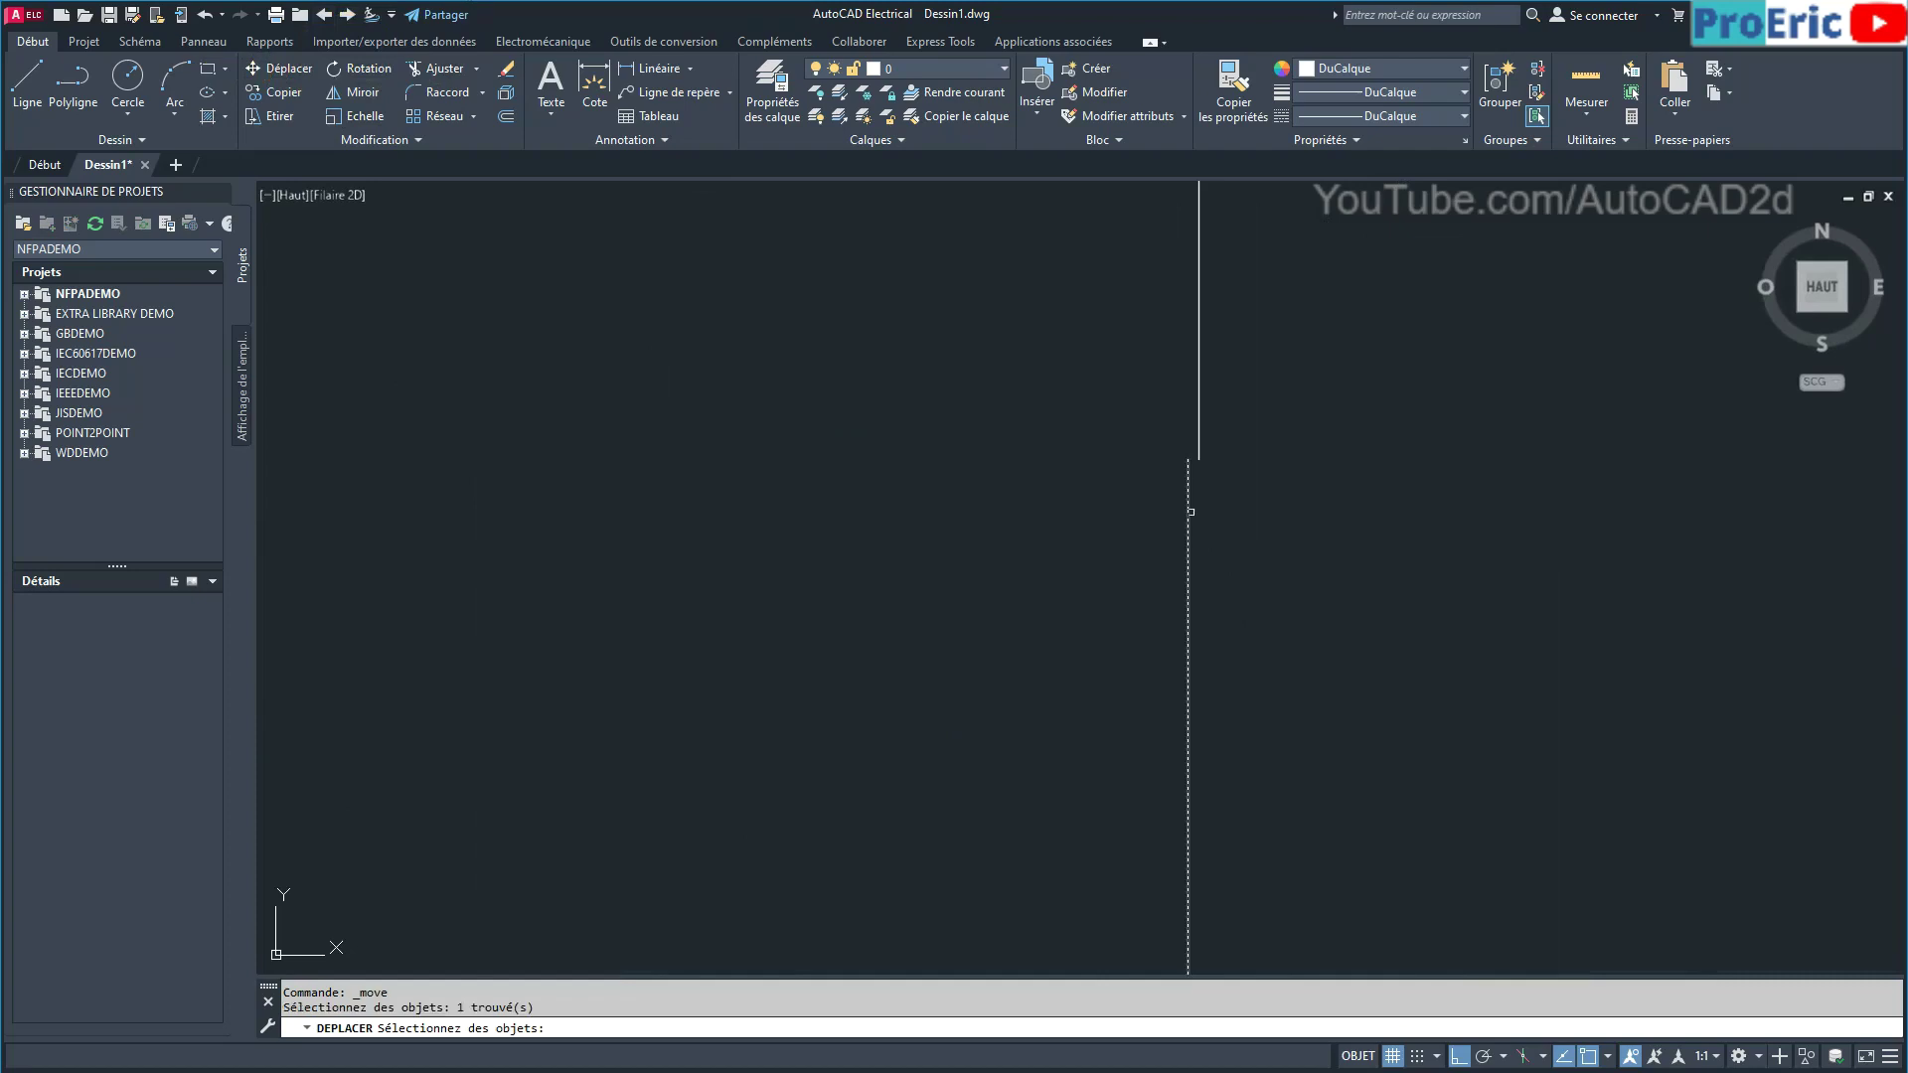
key(Return)
click(1189, 459)
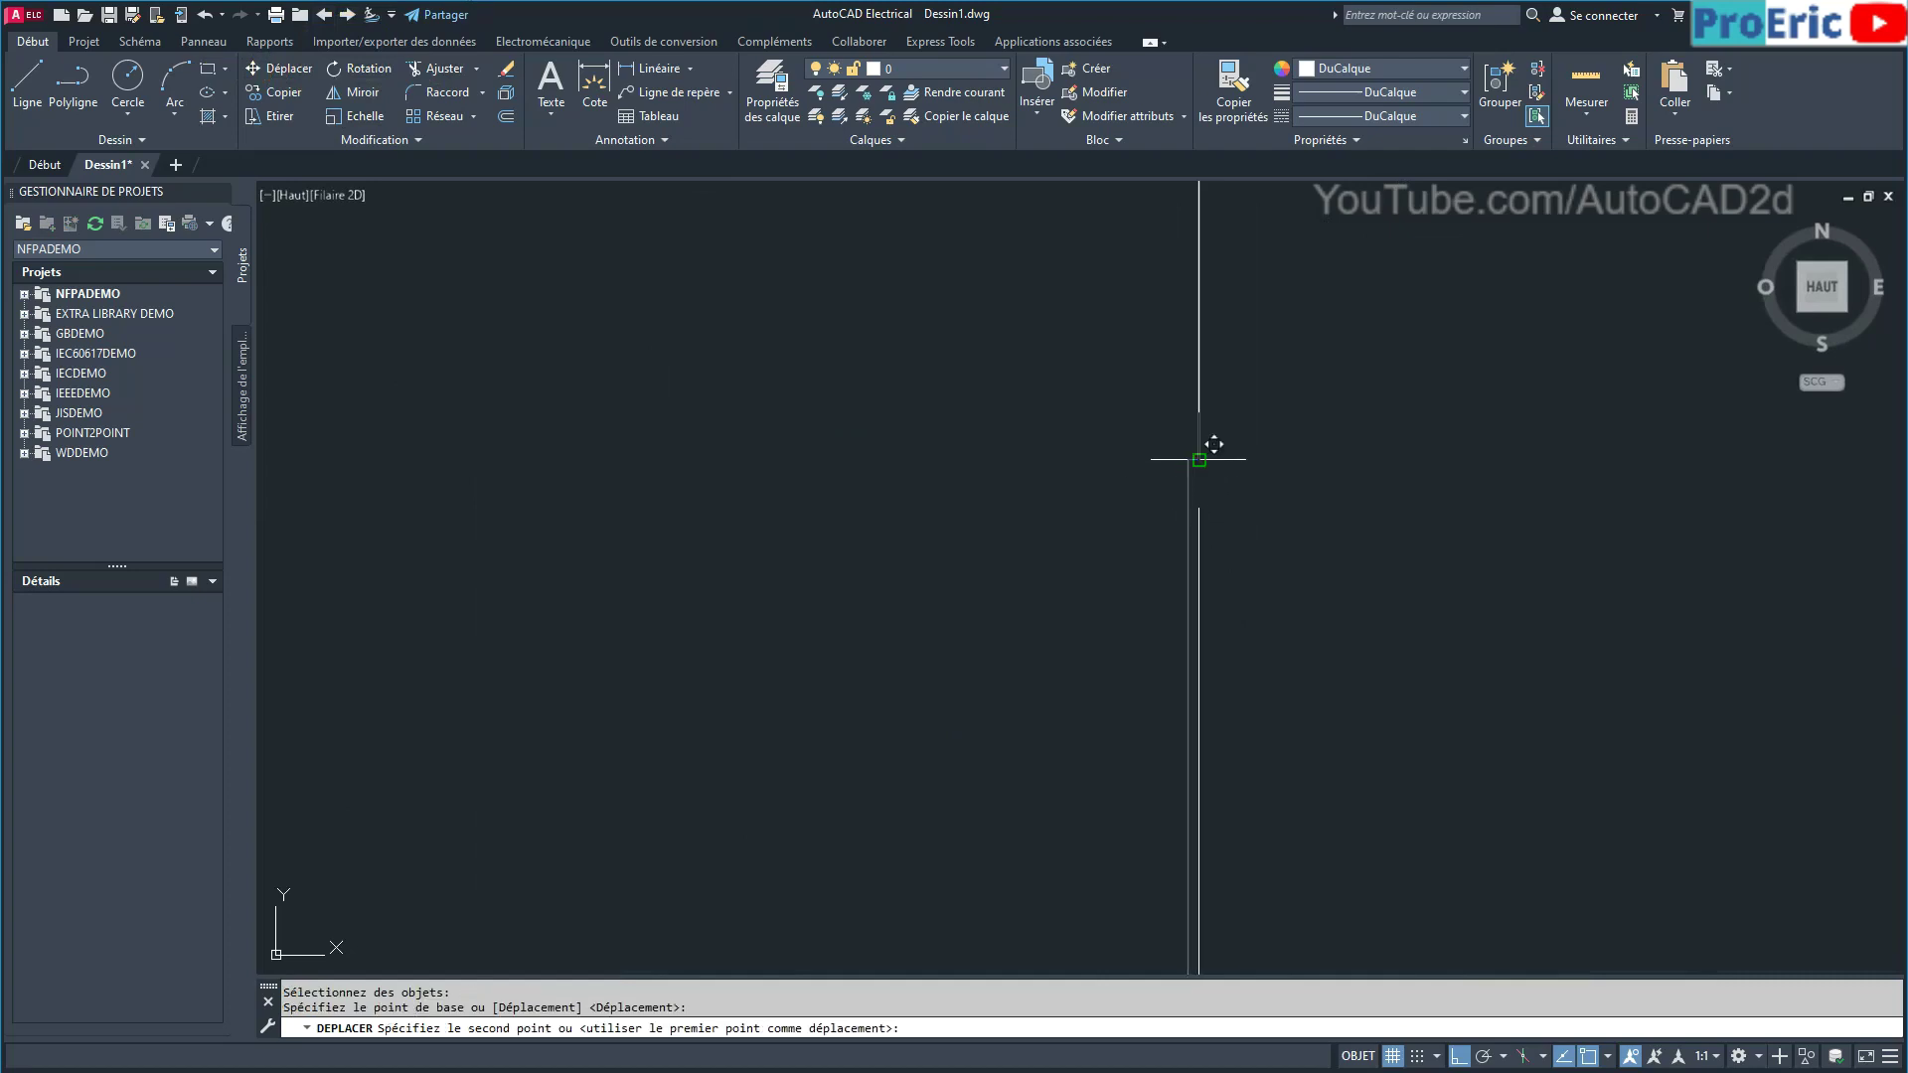
click(1203, 457)
Move the second offset wire segment in line with the wire above.
middle_drag(1023, 469, 831, 473)
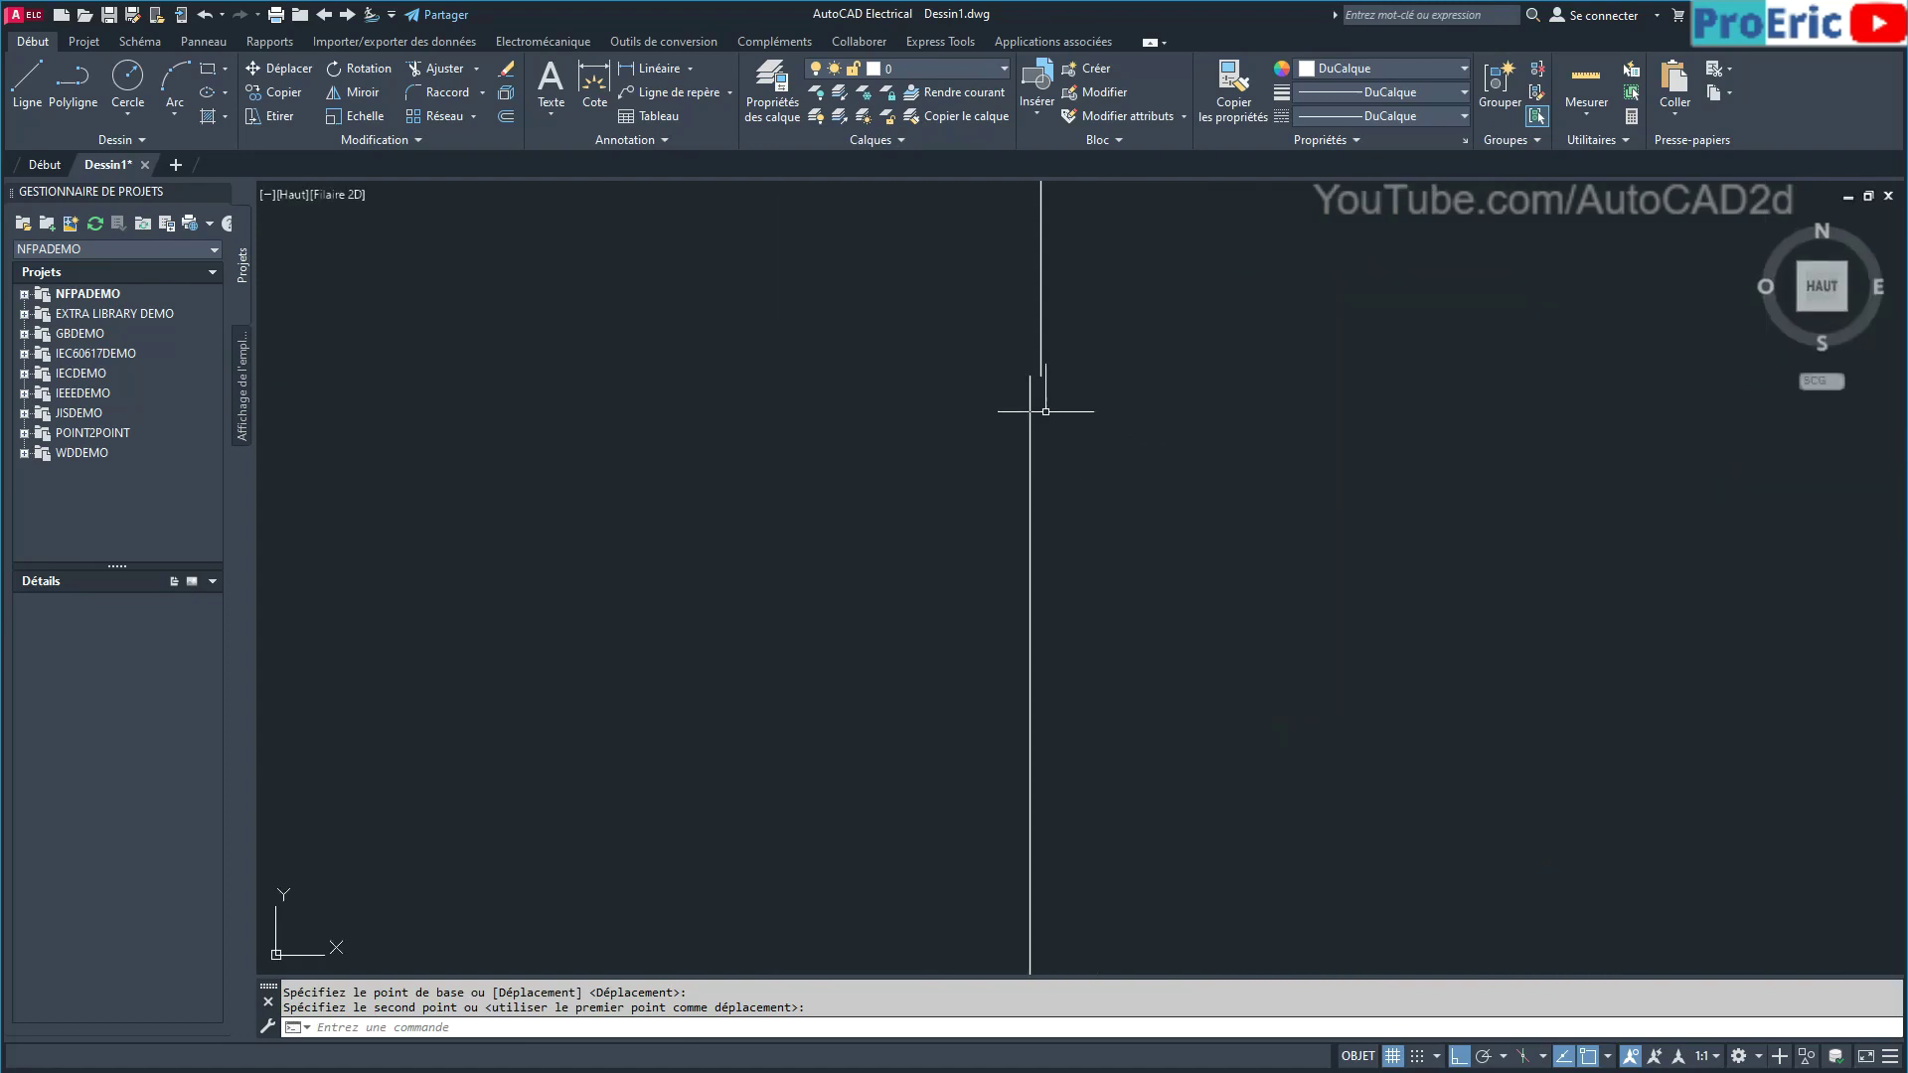
click(927, 495)
key(Return)
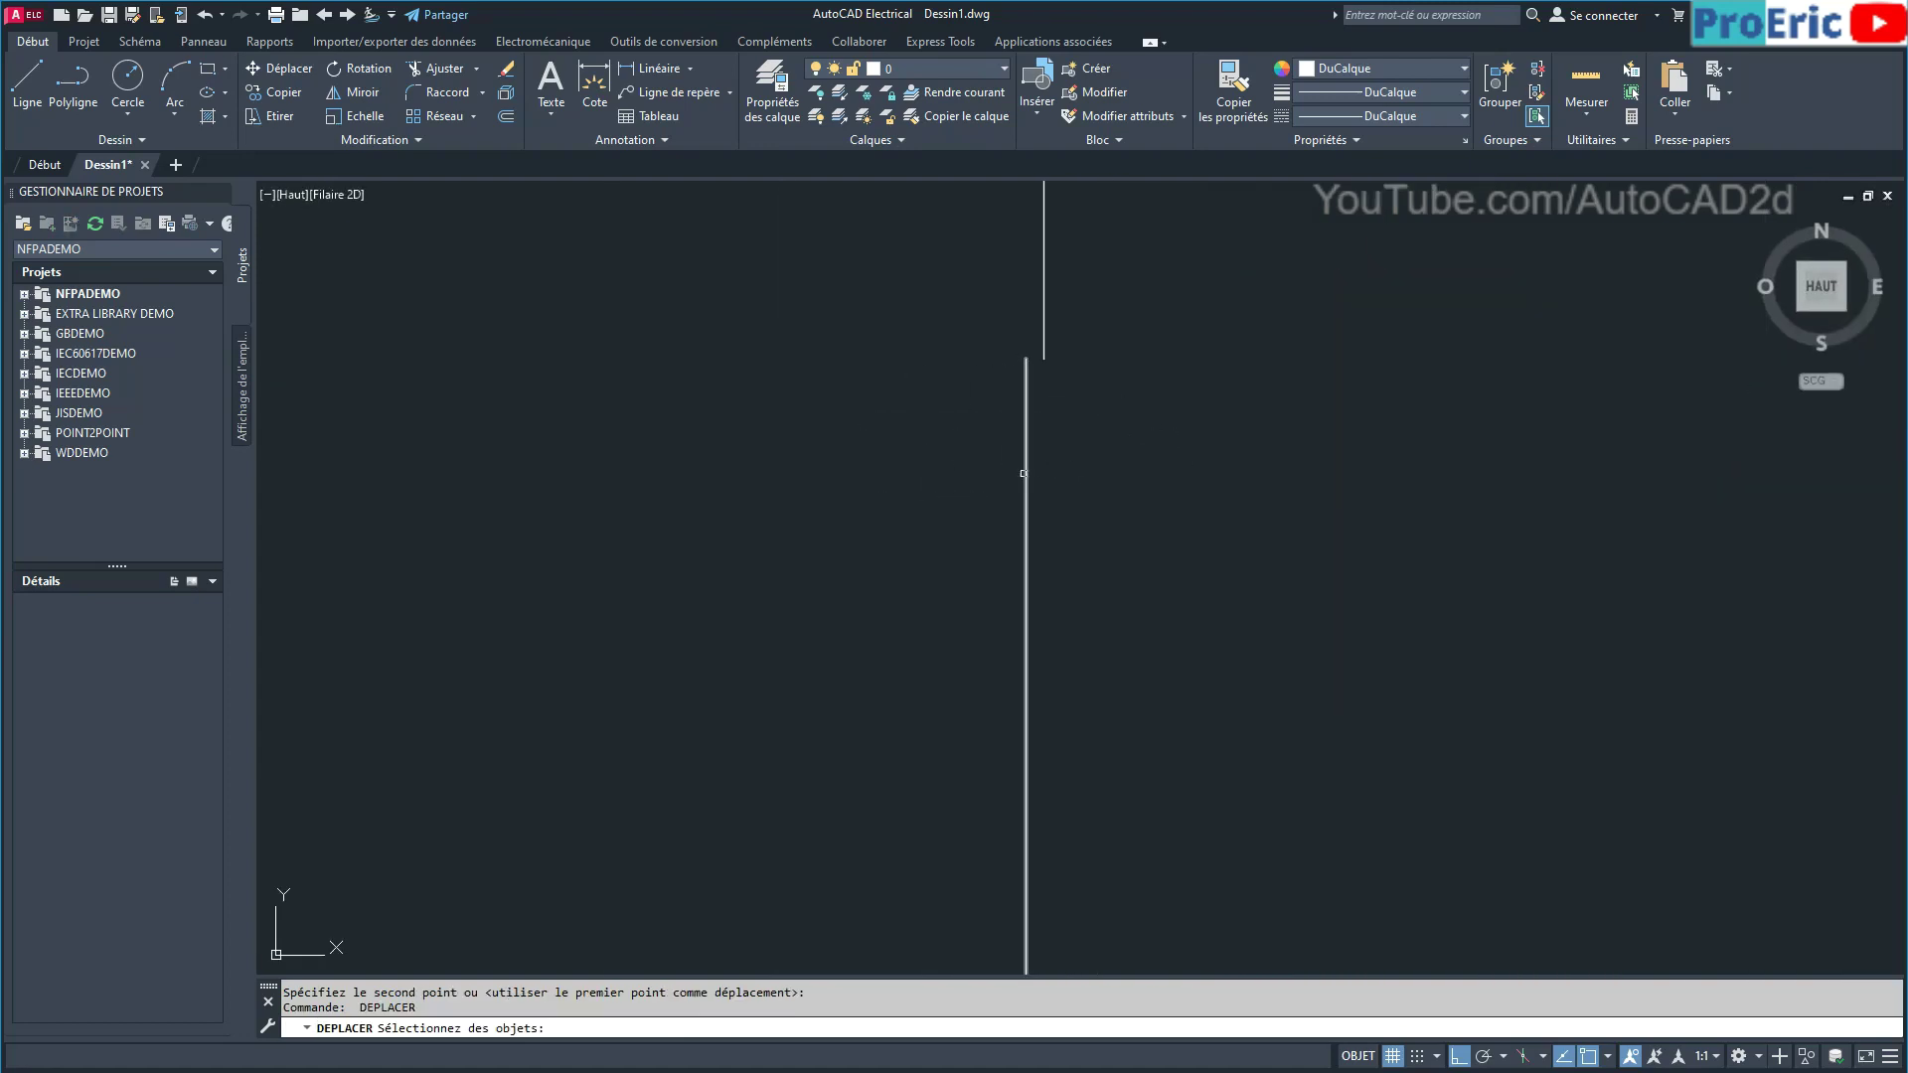
click(1021, 479)
key(Return)
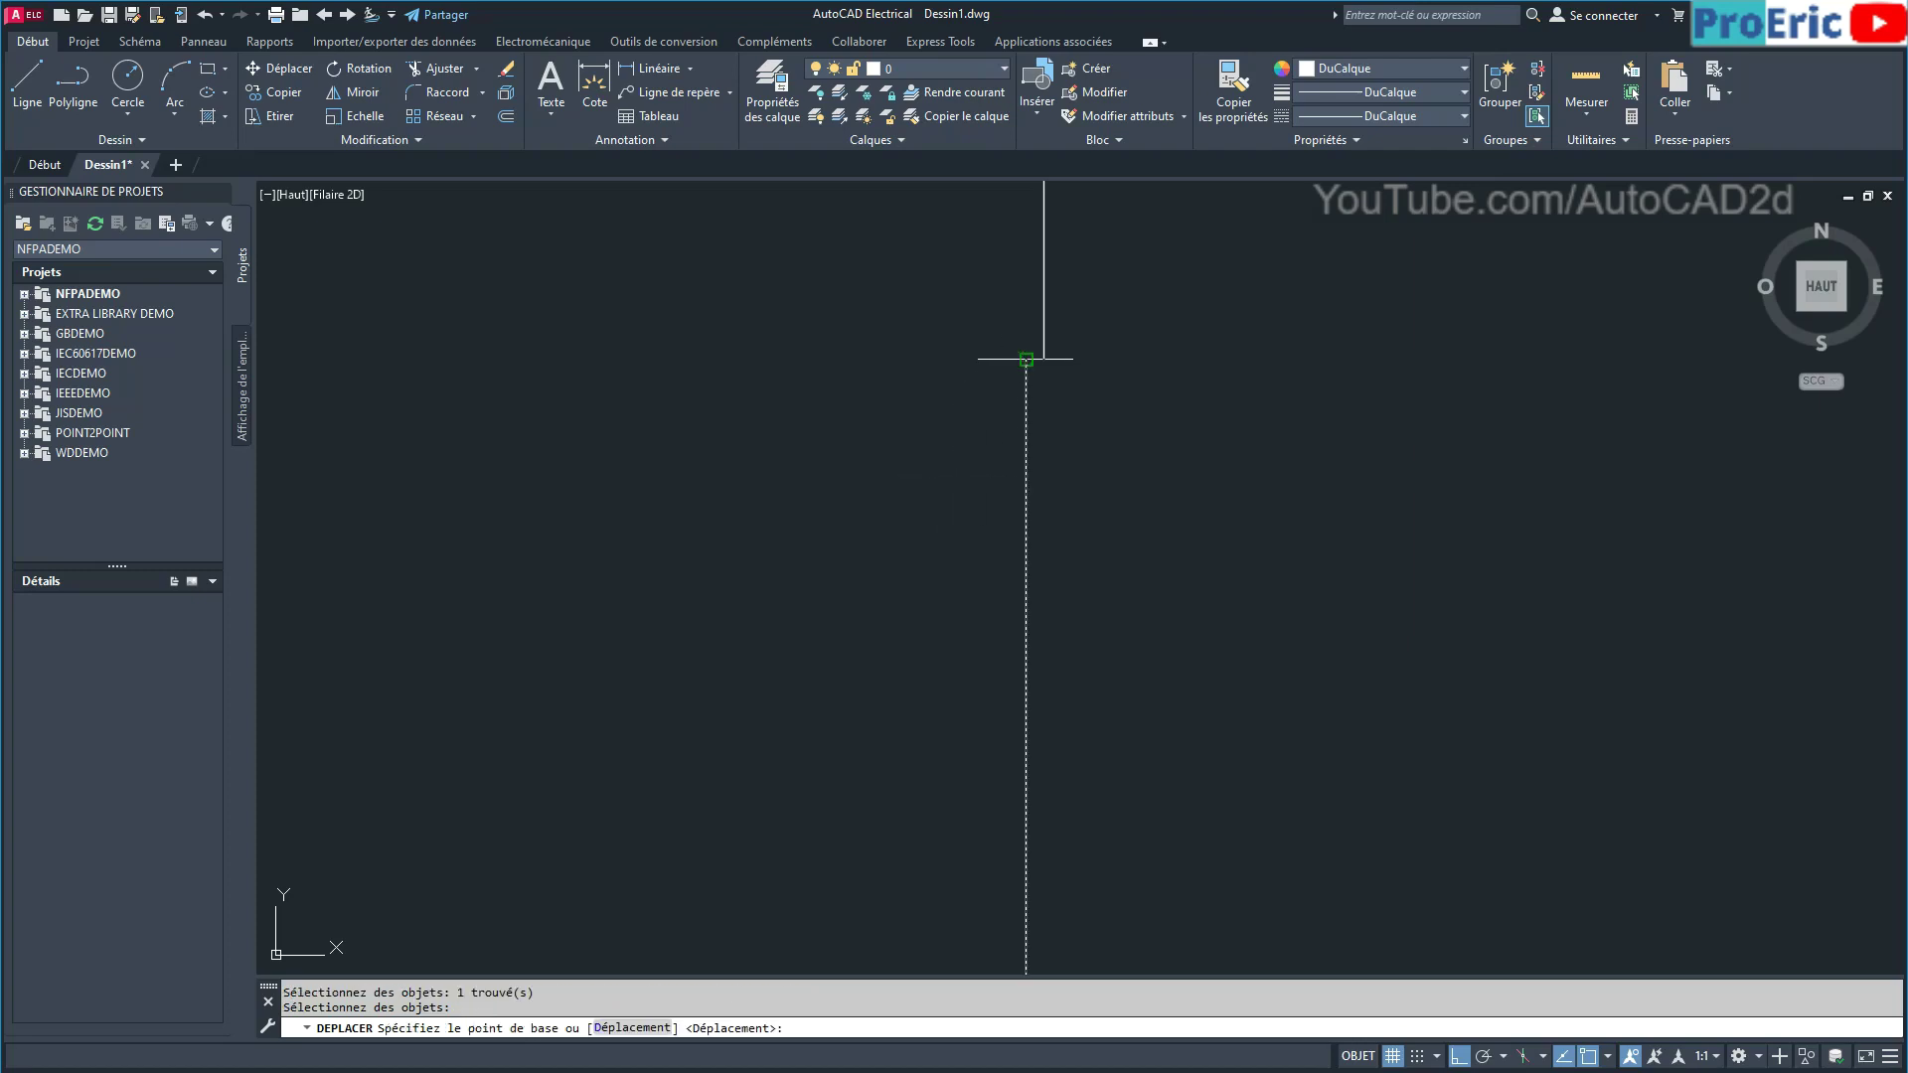
click(1025, 359)
click(1056, 349)
scroll(899, 414, down, 5)
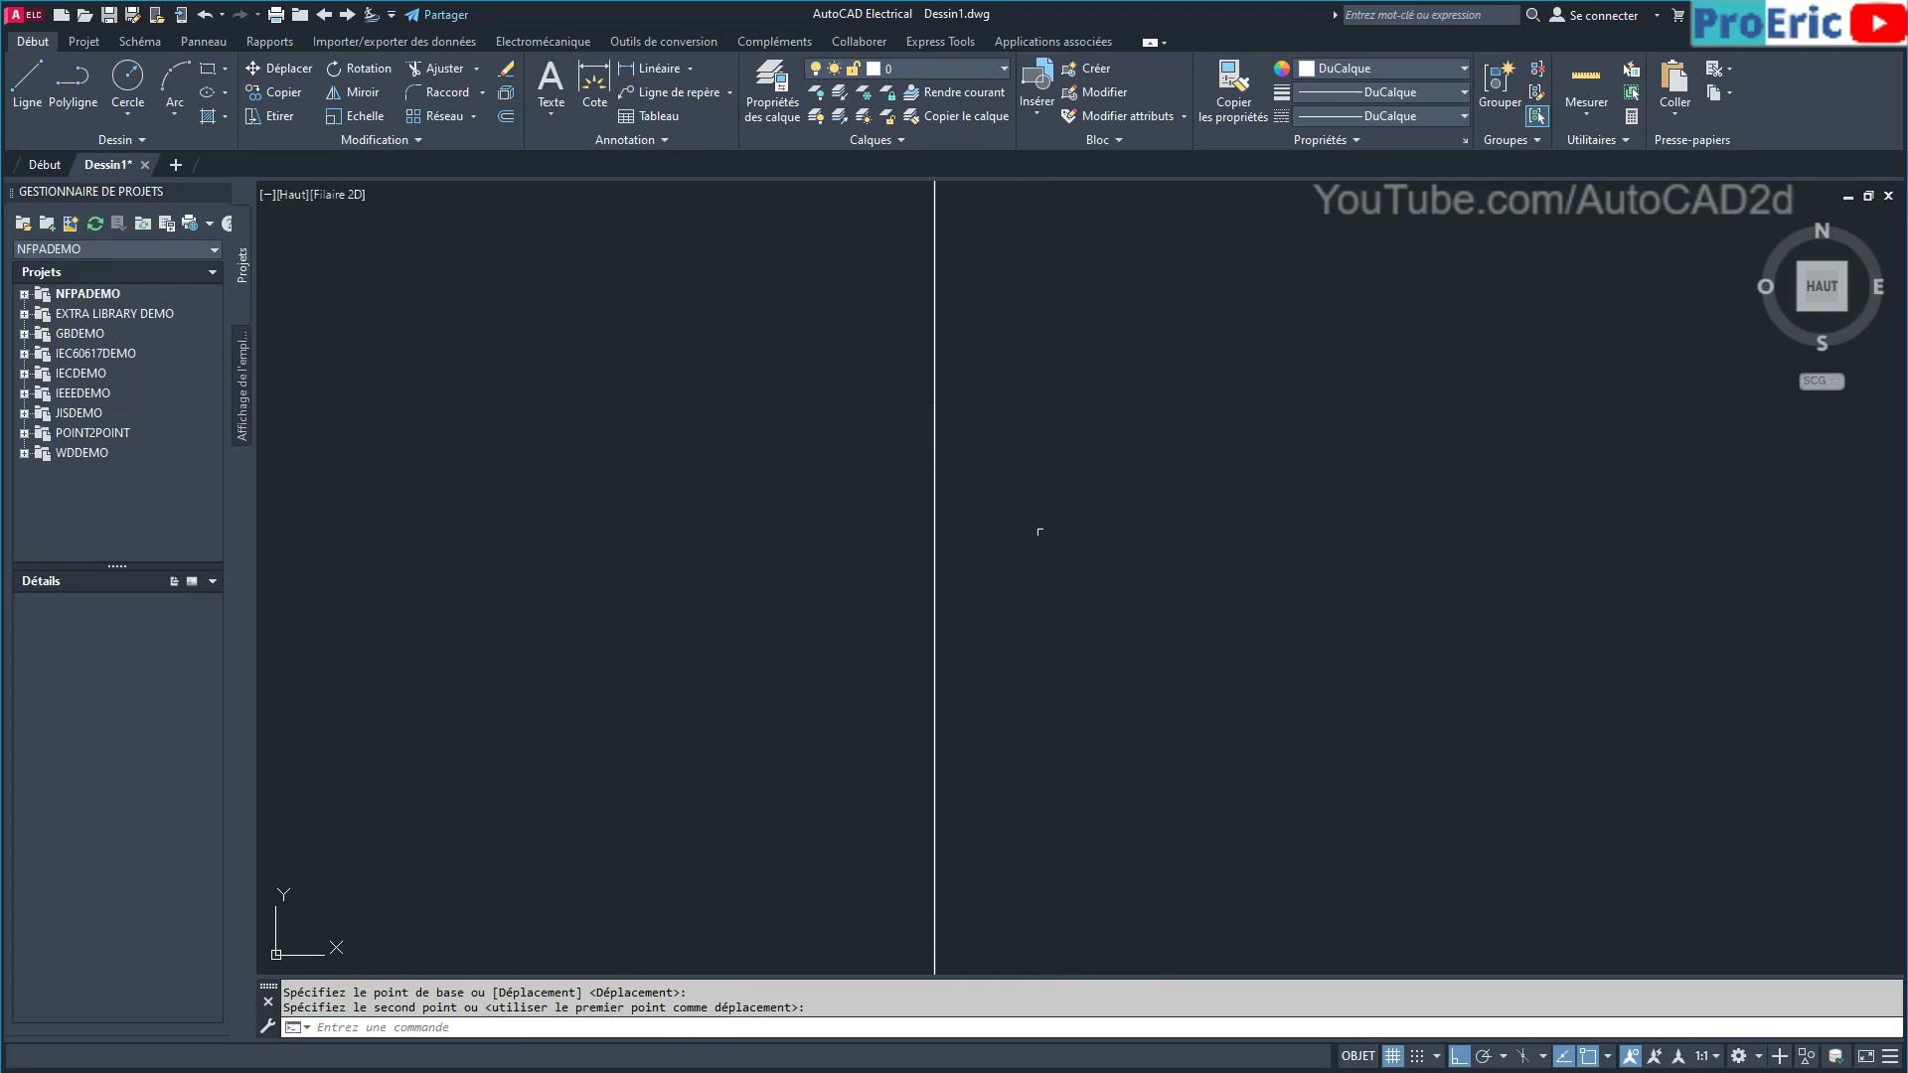
Zoom to fit the whole schematic on screen with Z, T.
text(z)
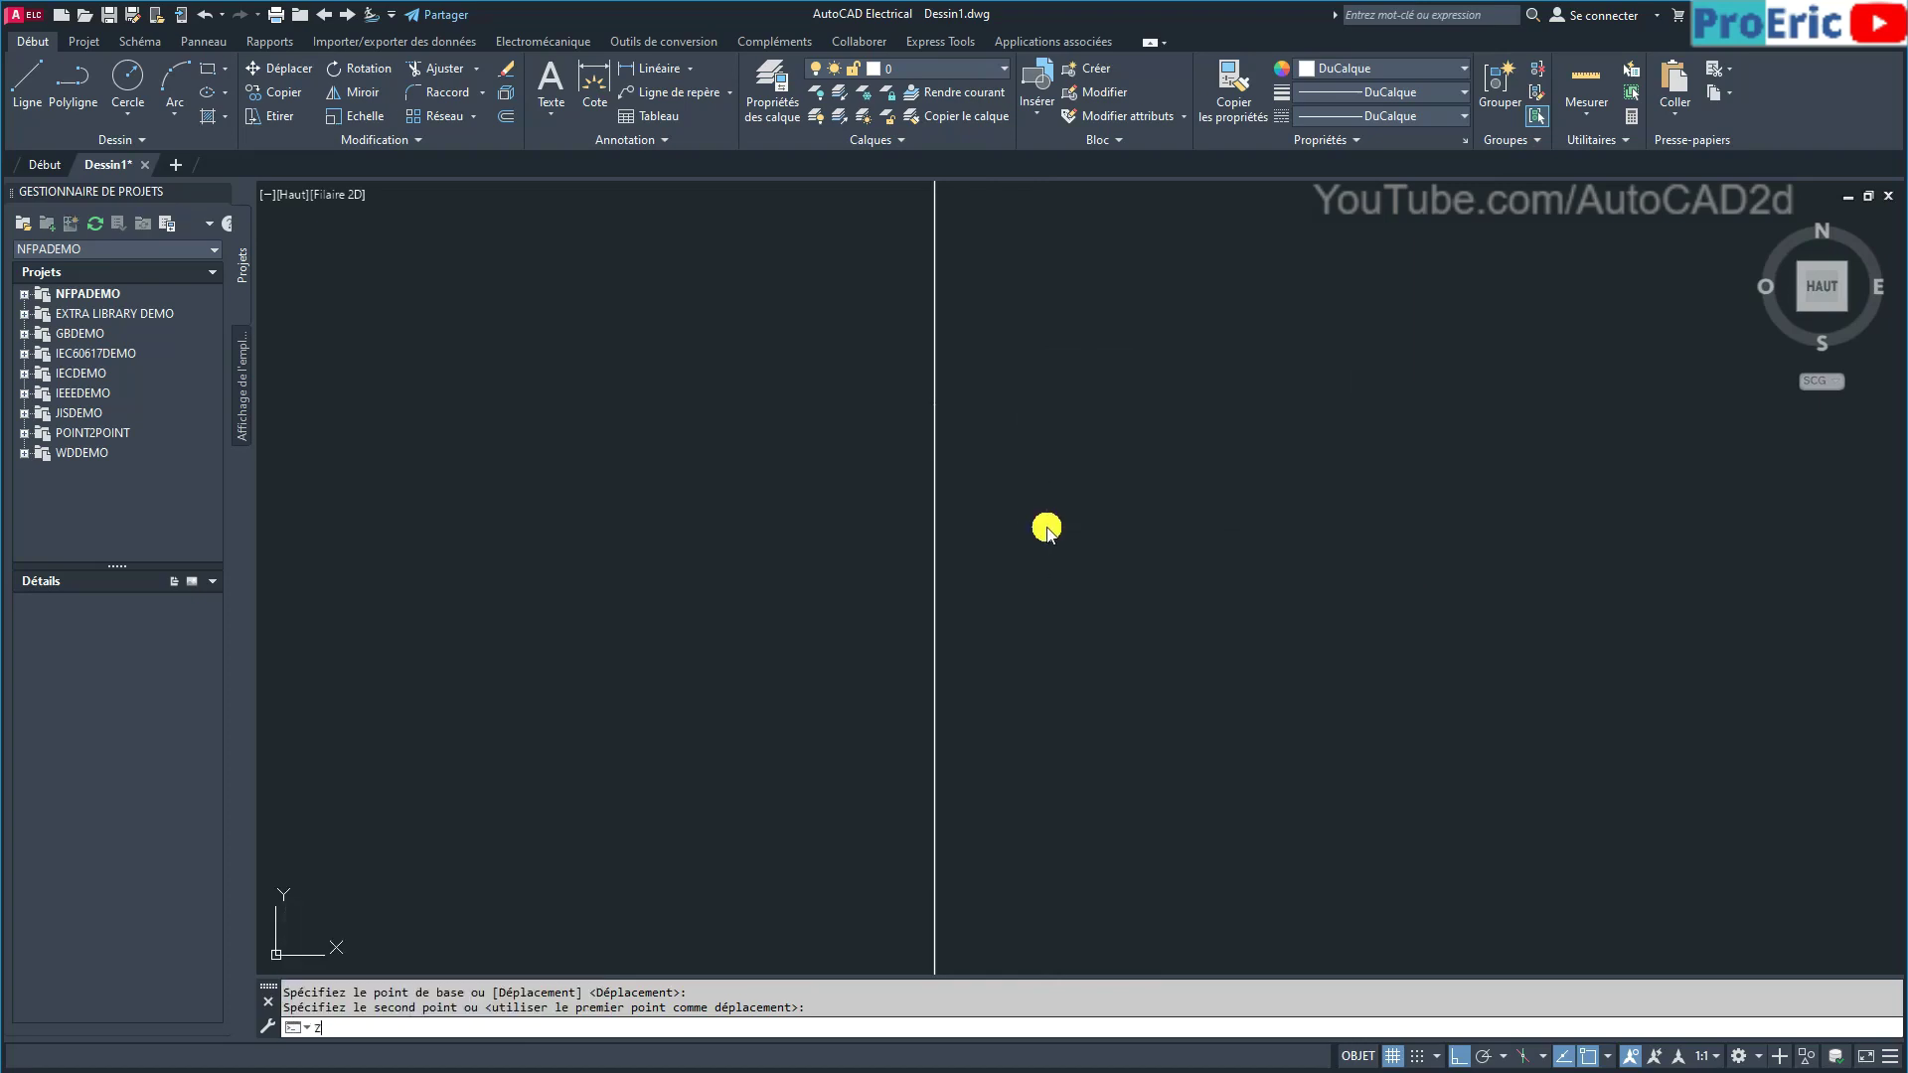
key(Return)
text(t)
key(Return)
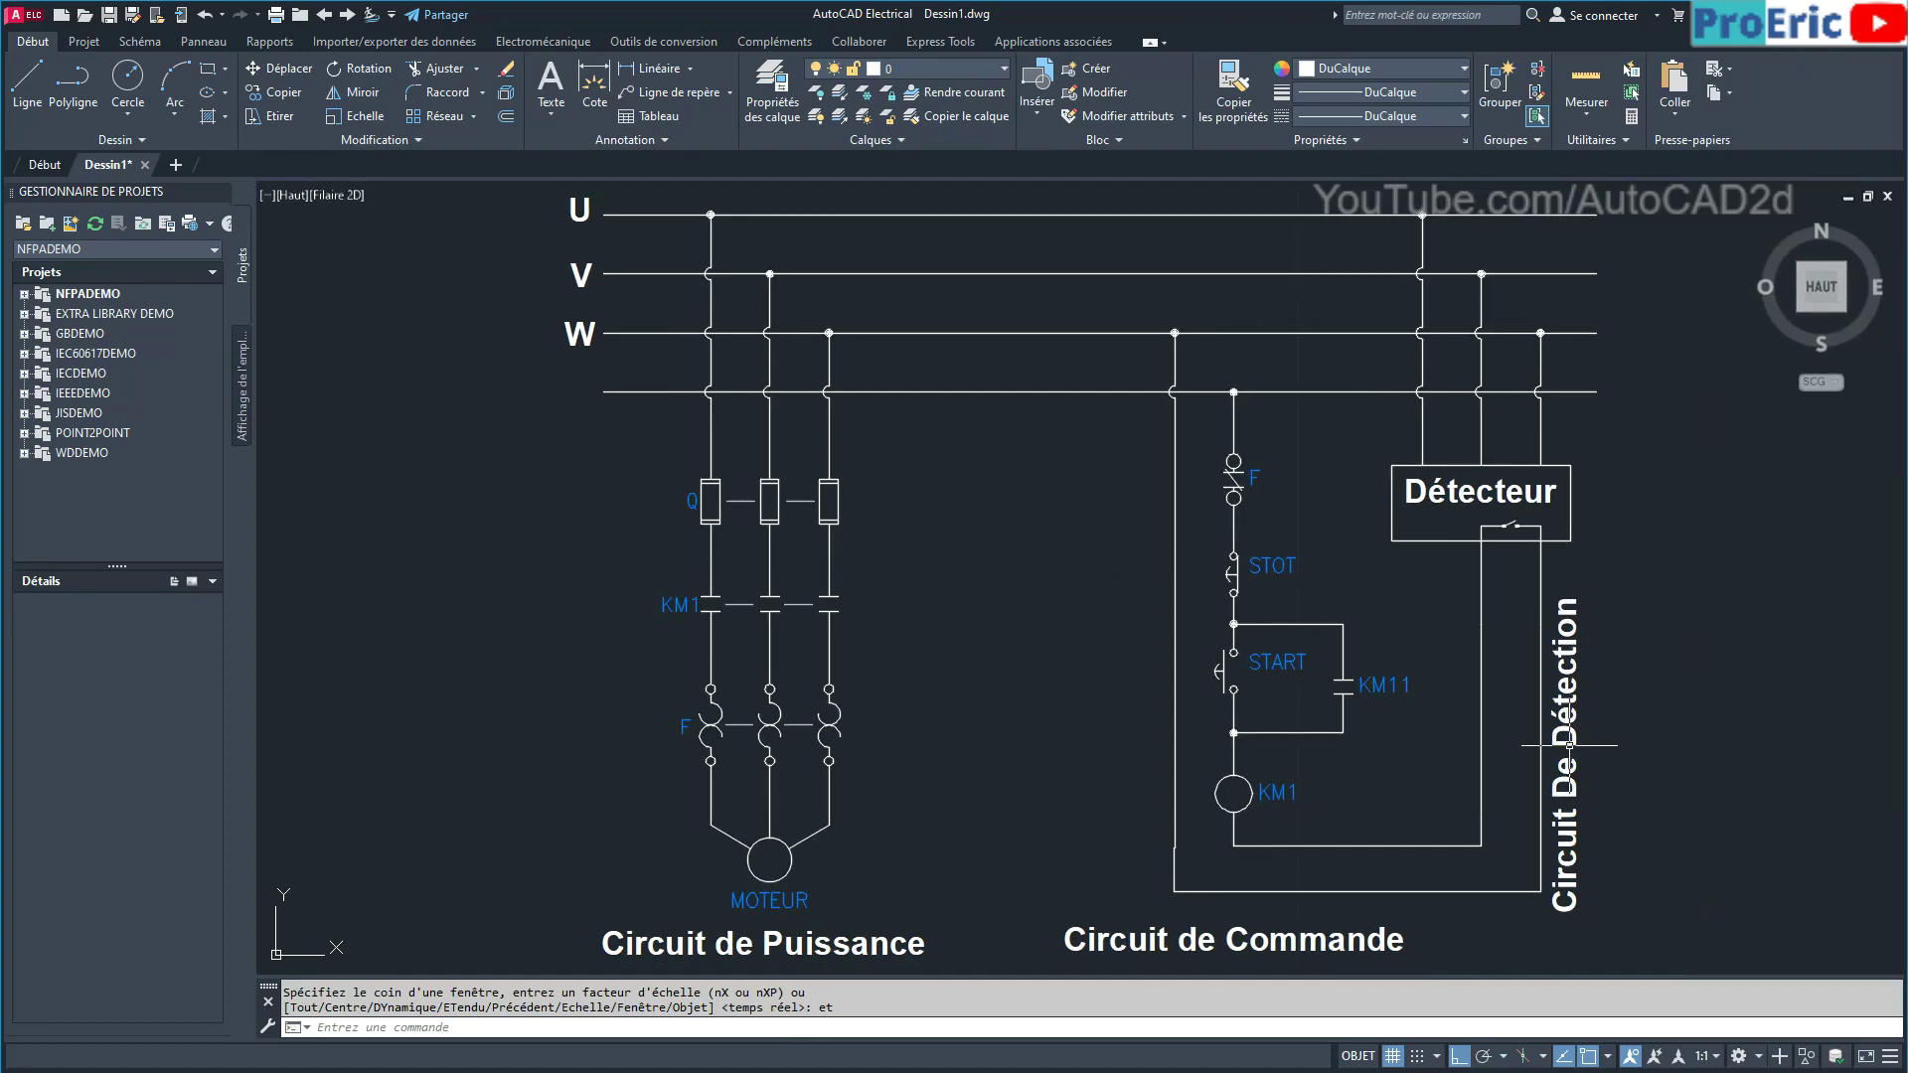
Delete the vertical Circuit De Détection label.
key(Return)
click(1569, 744)
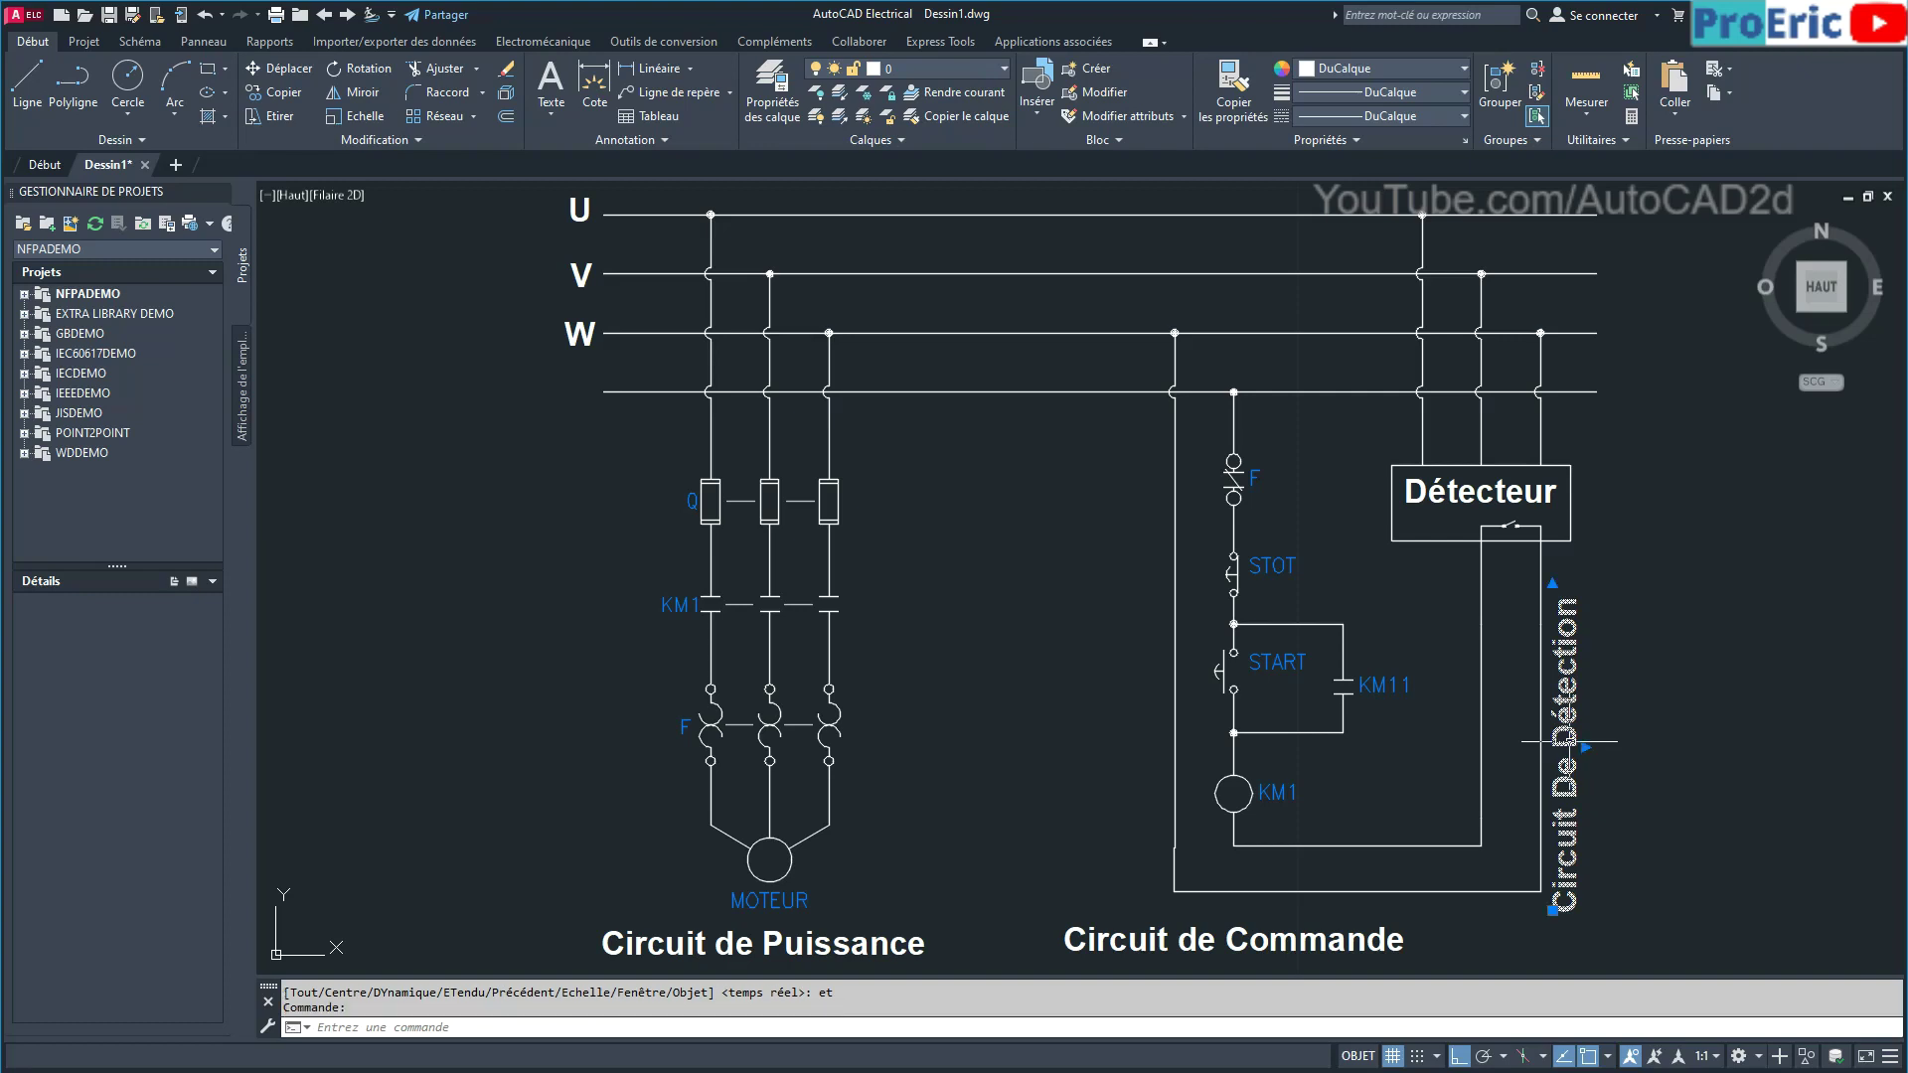
key(Delete)
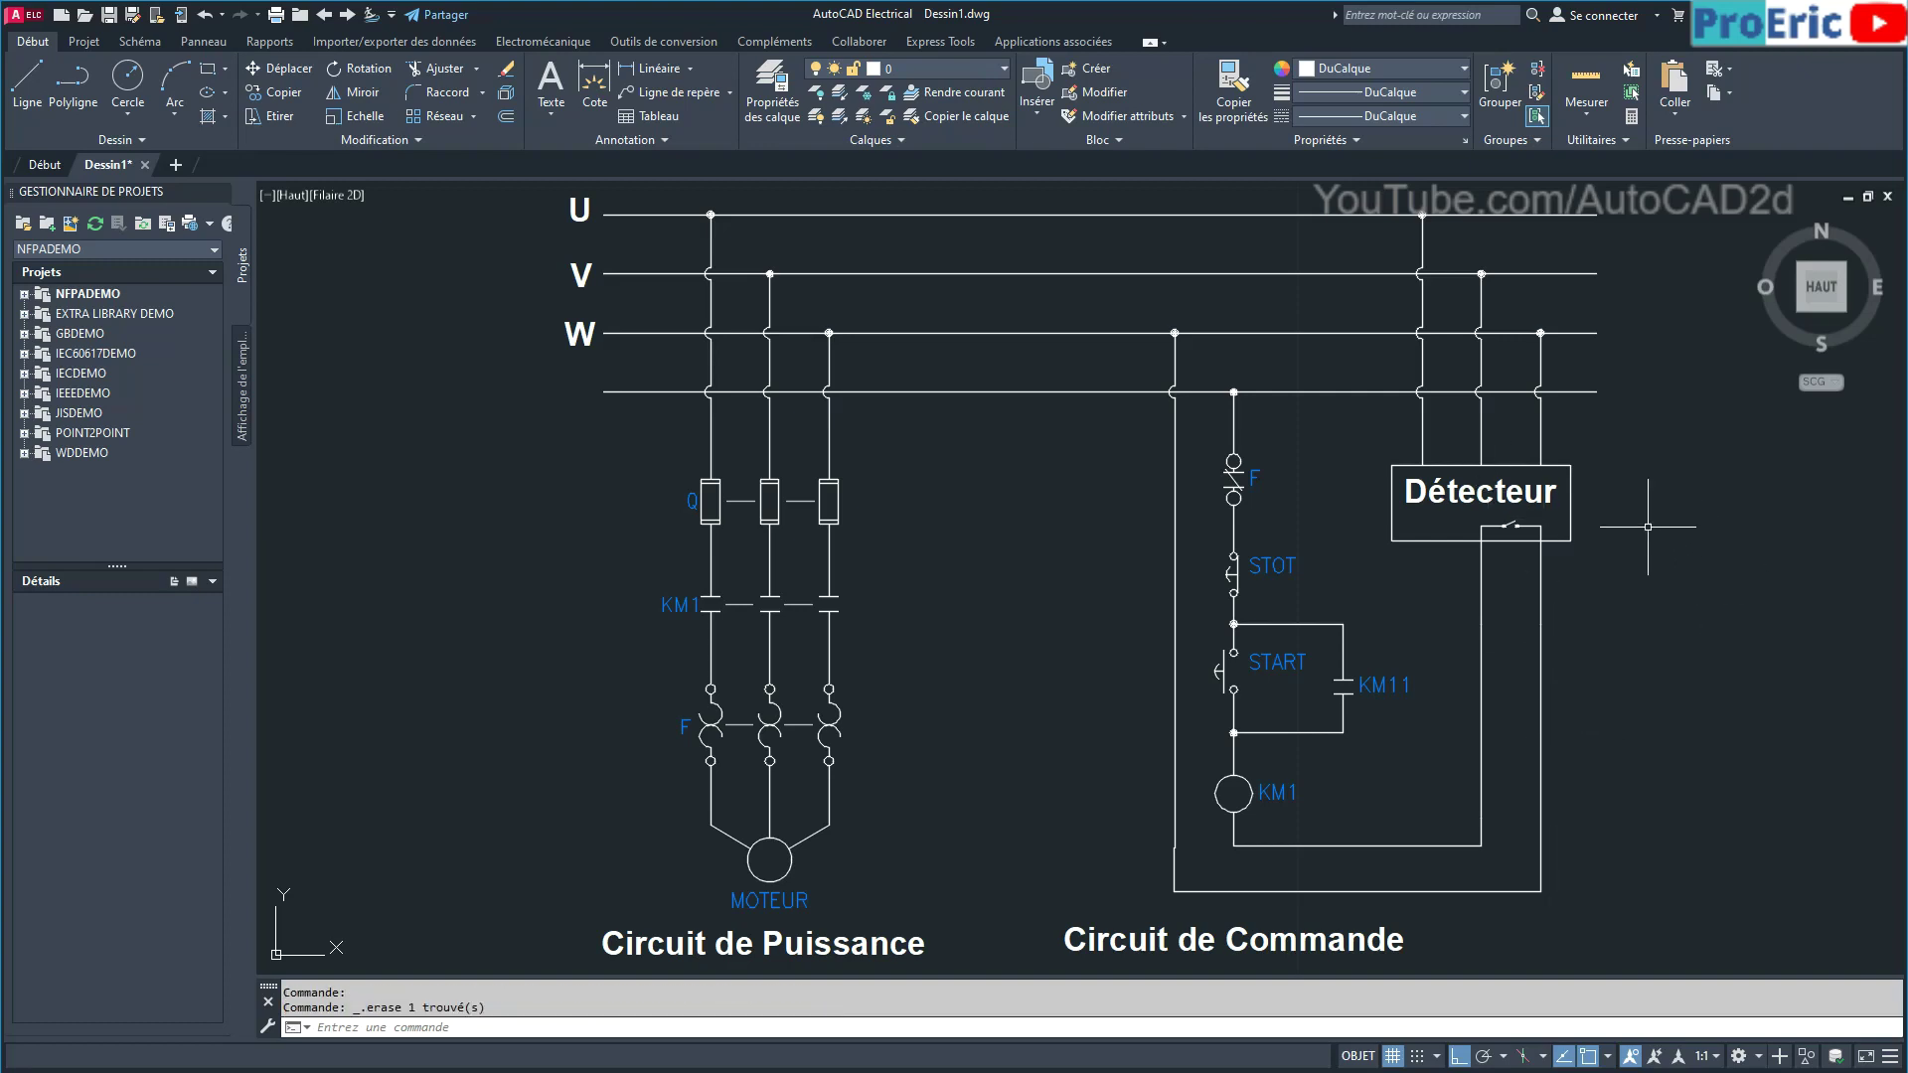
Pan the schematic and switch to the hand-drawn reference plan.
middle_drag(1523, 568, 1569, 554)
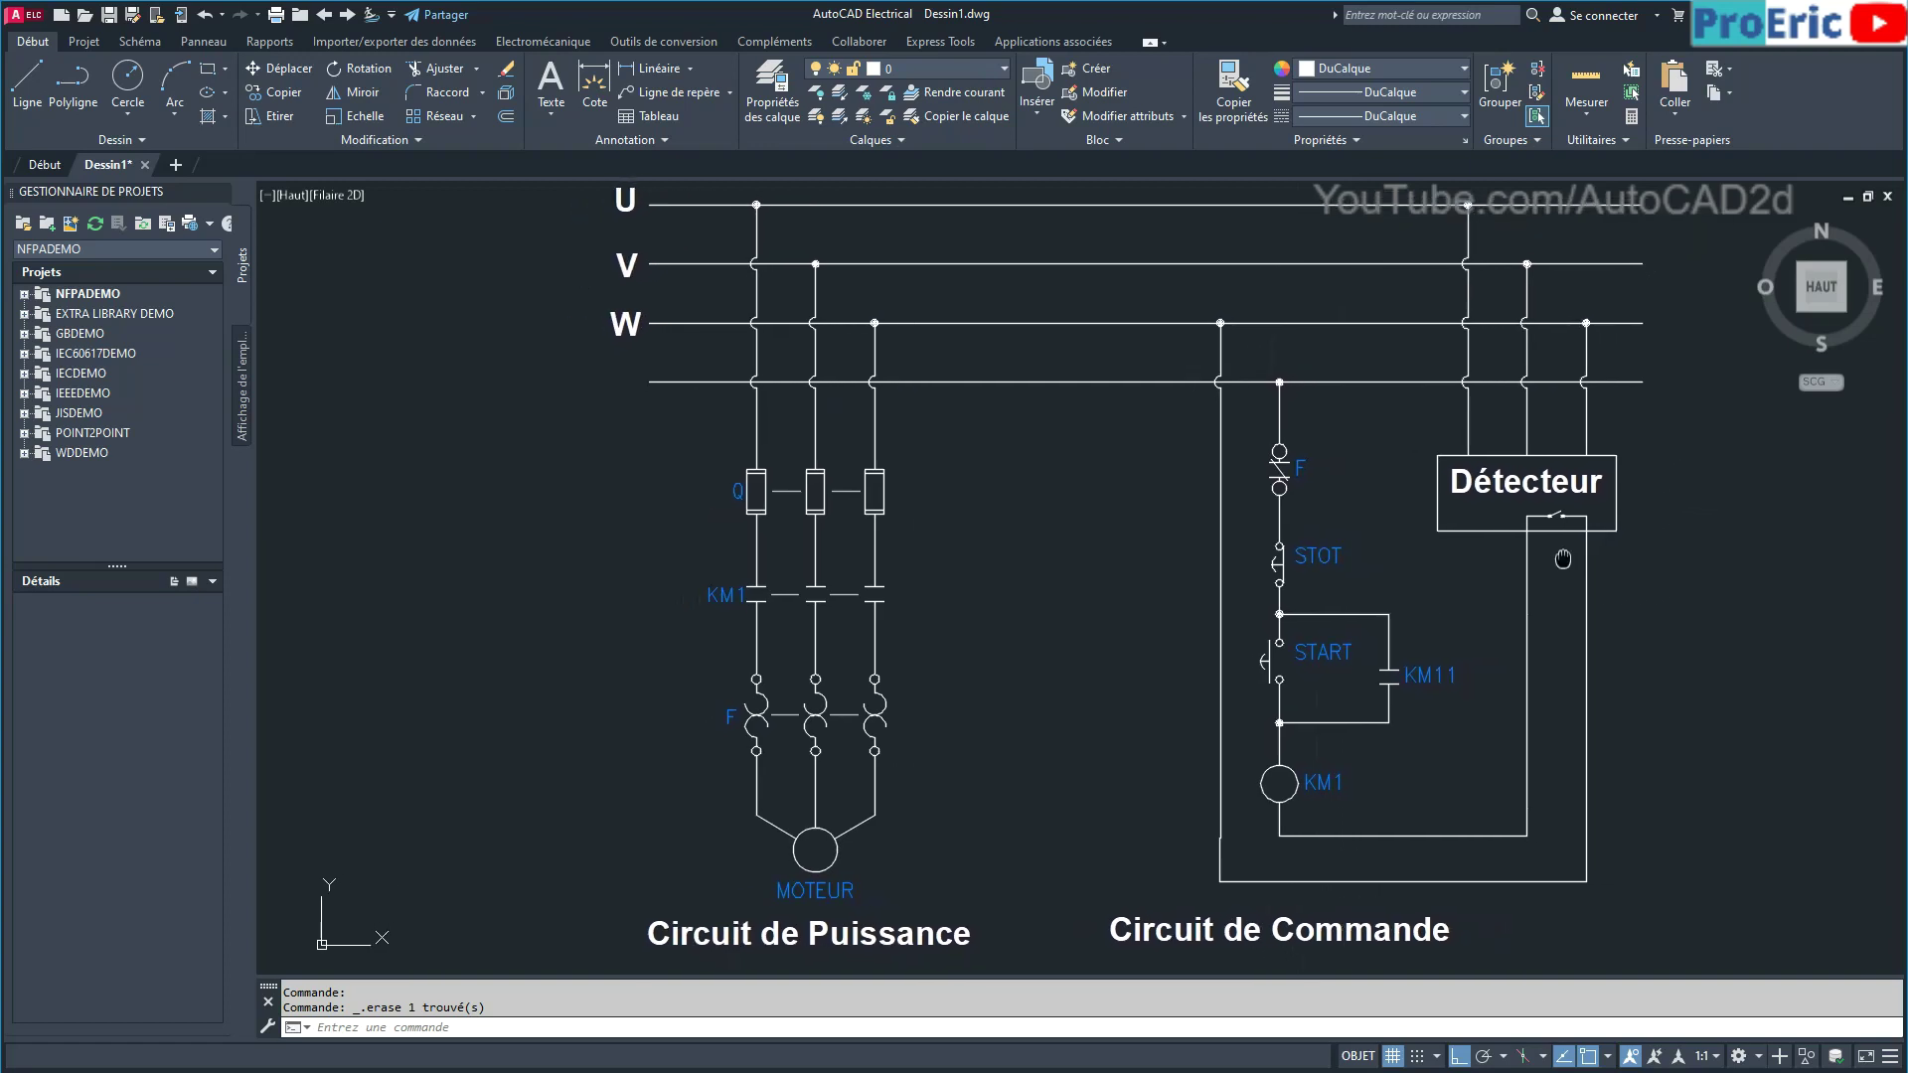
mouse_move(1569, 555)
middle_down()
mouse_move(1336, 579)
mouse_move(1397, 560)
middle_up()
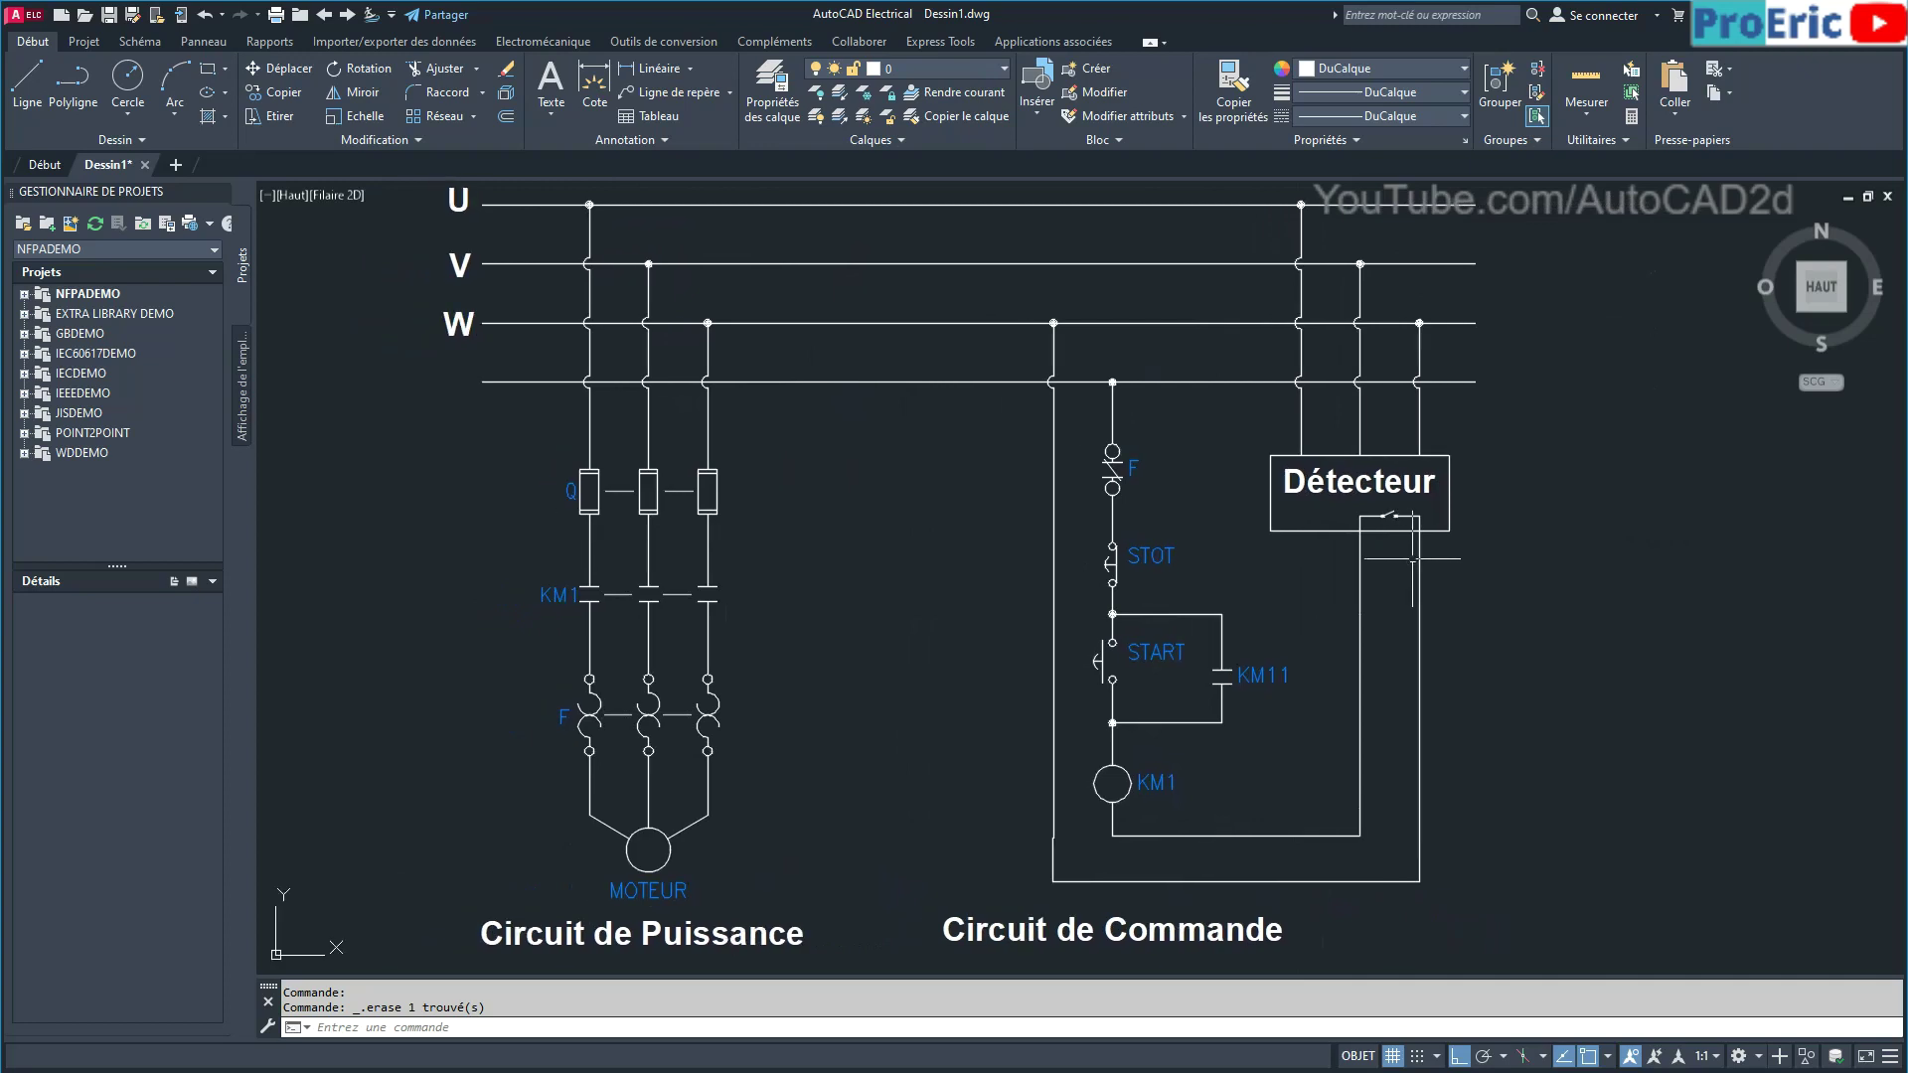
middle_drag(1284, 552, 1554, 546)
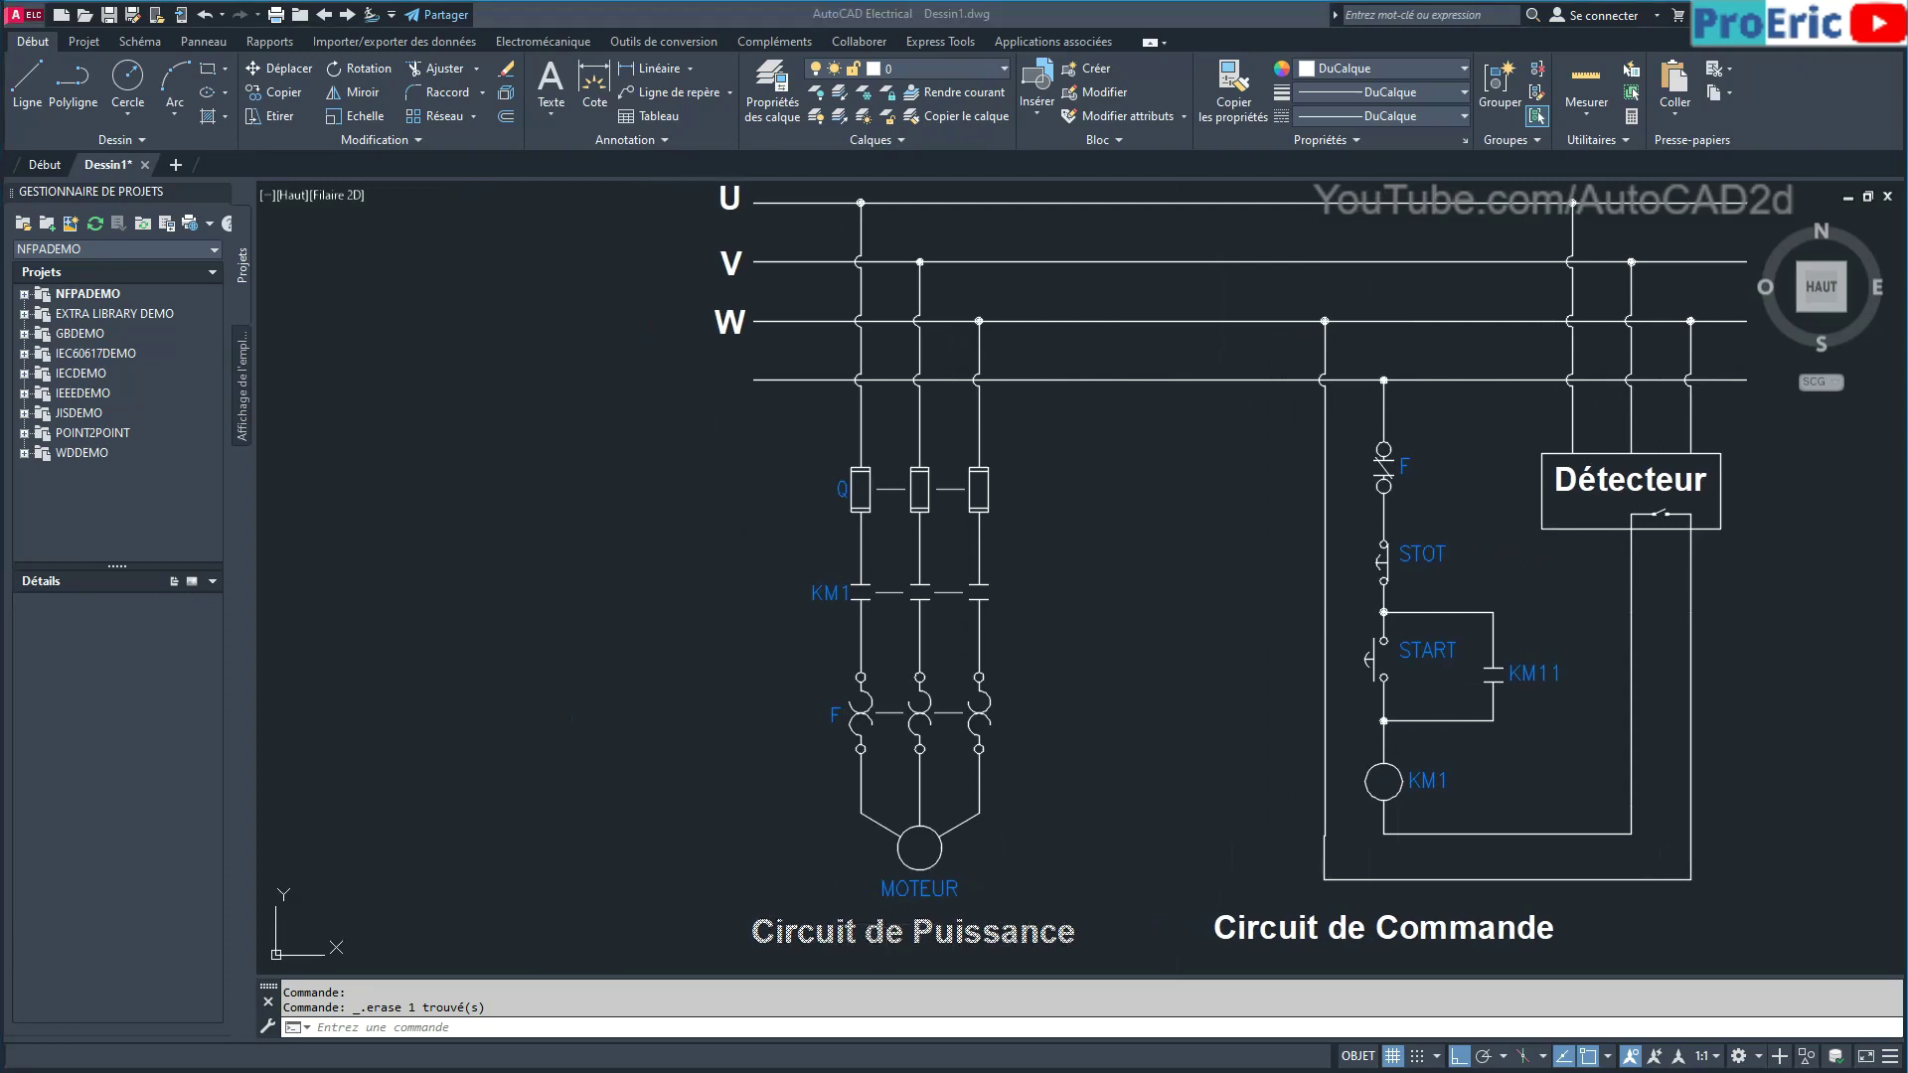
key(alt+Tab)
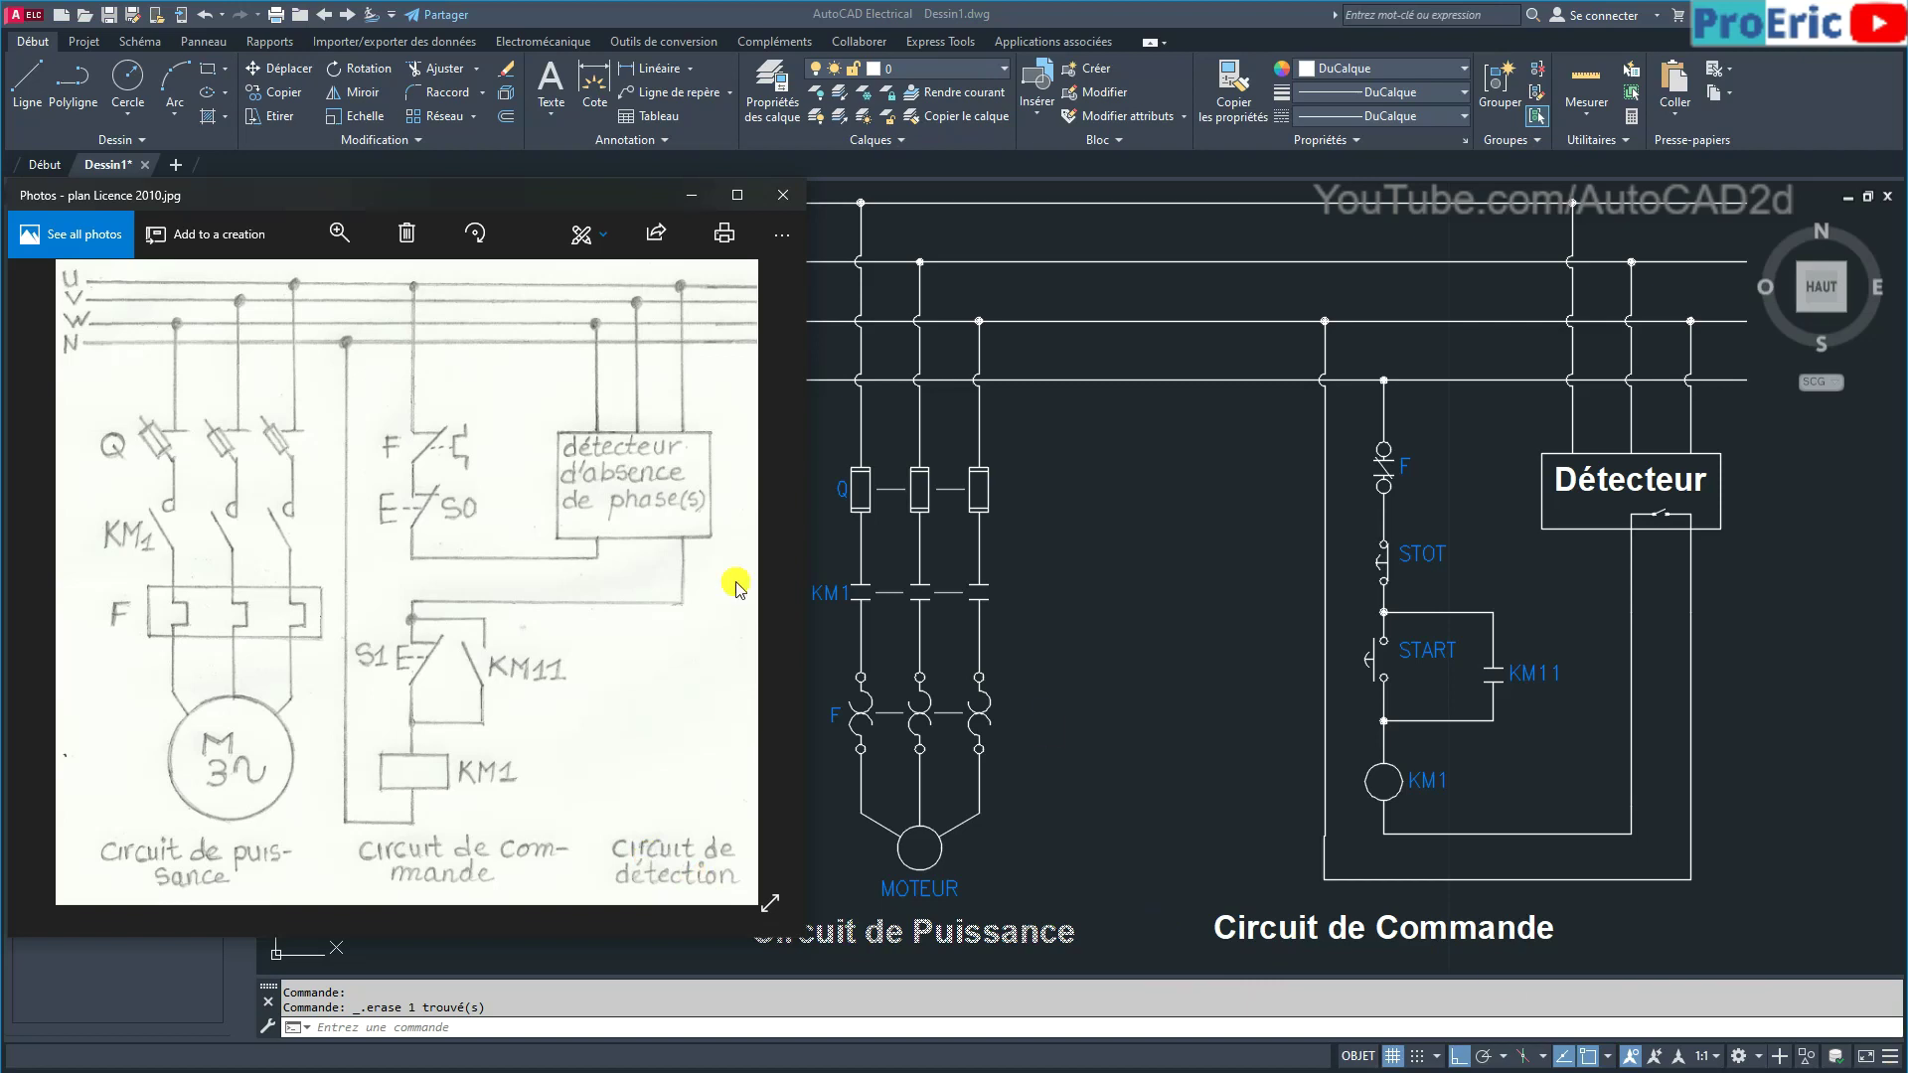
Open the schematic component library and browse Boutons poussoirs and Commutateurs.
click(140, 41)
click(140, 41)
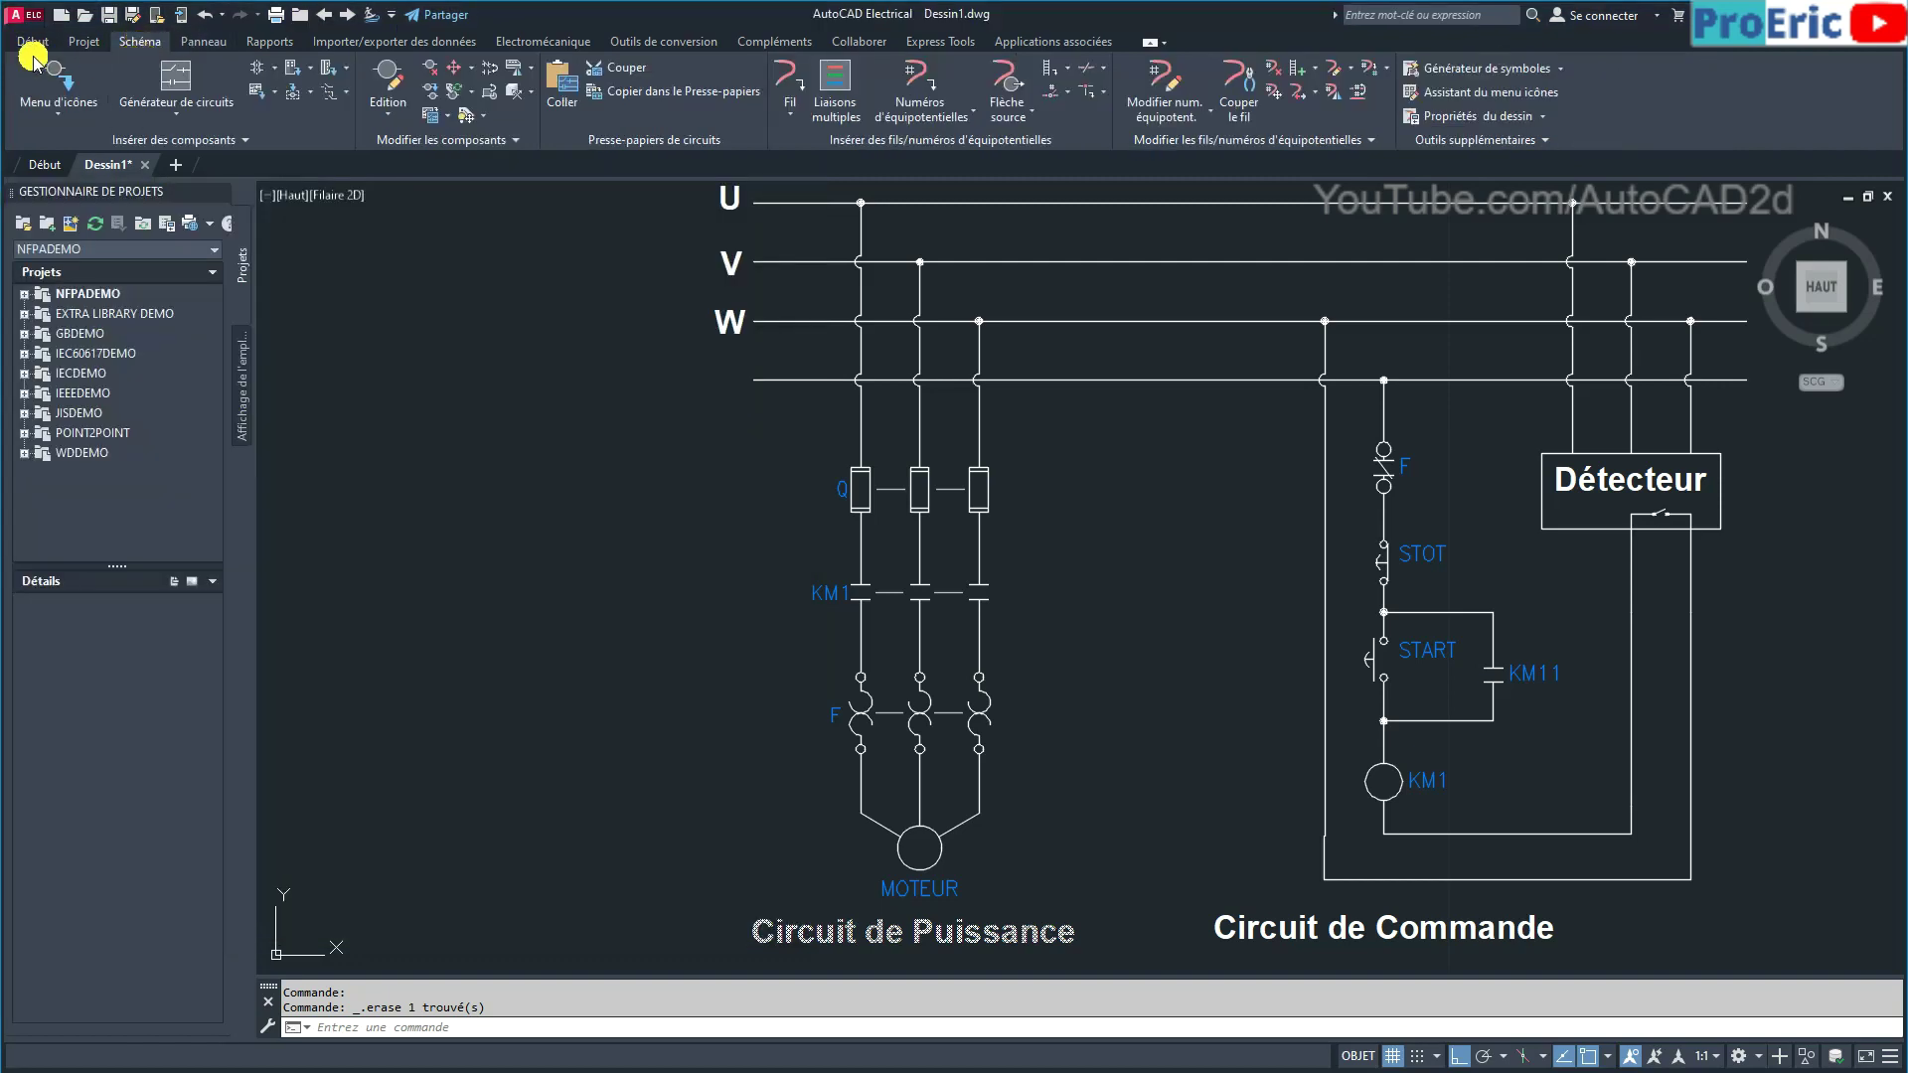
click(101, 65)
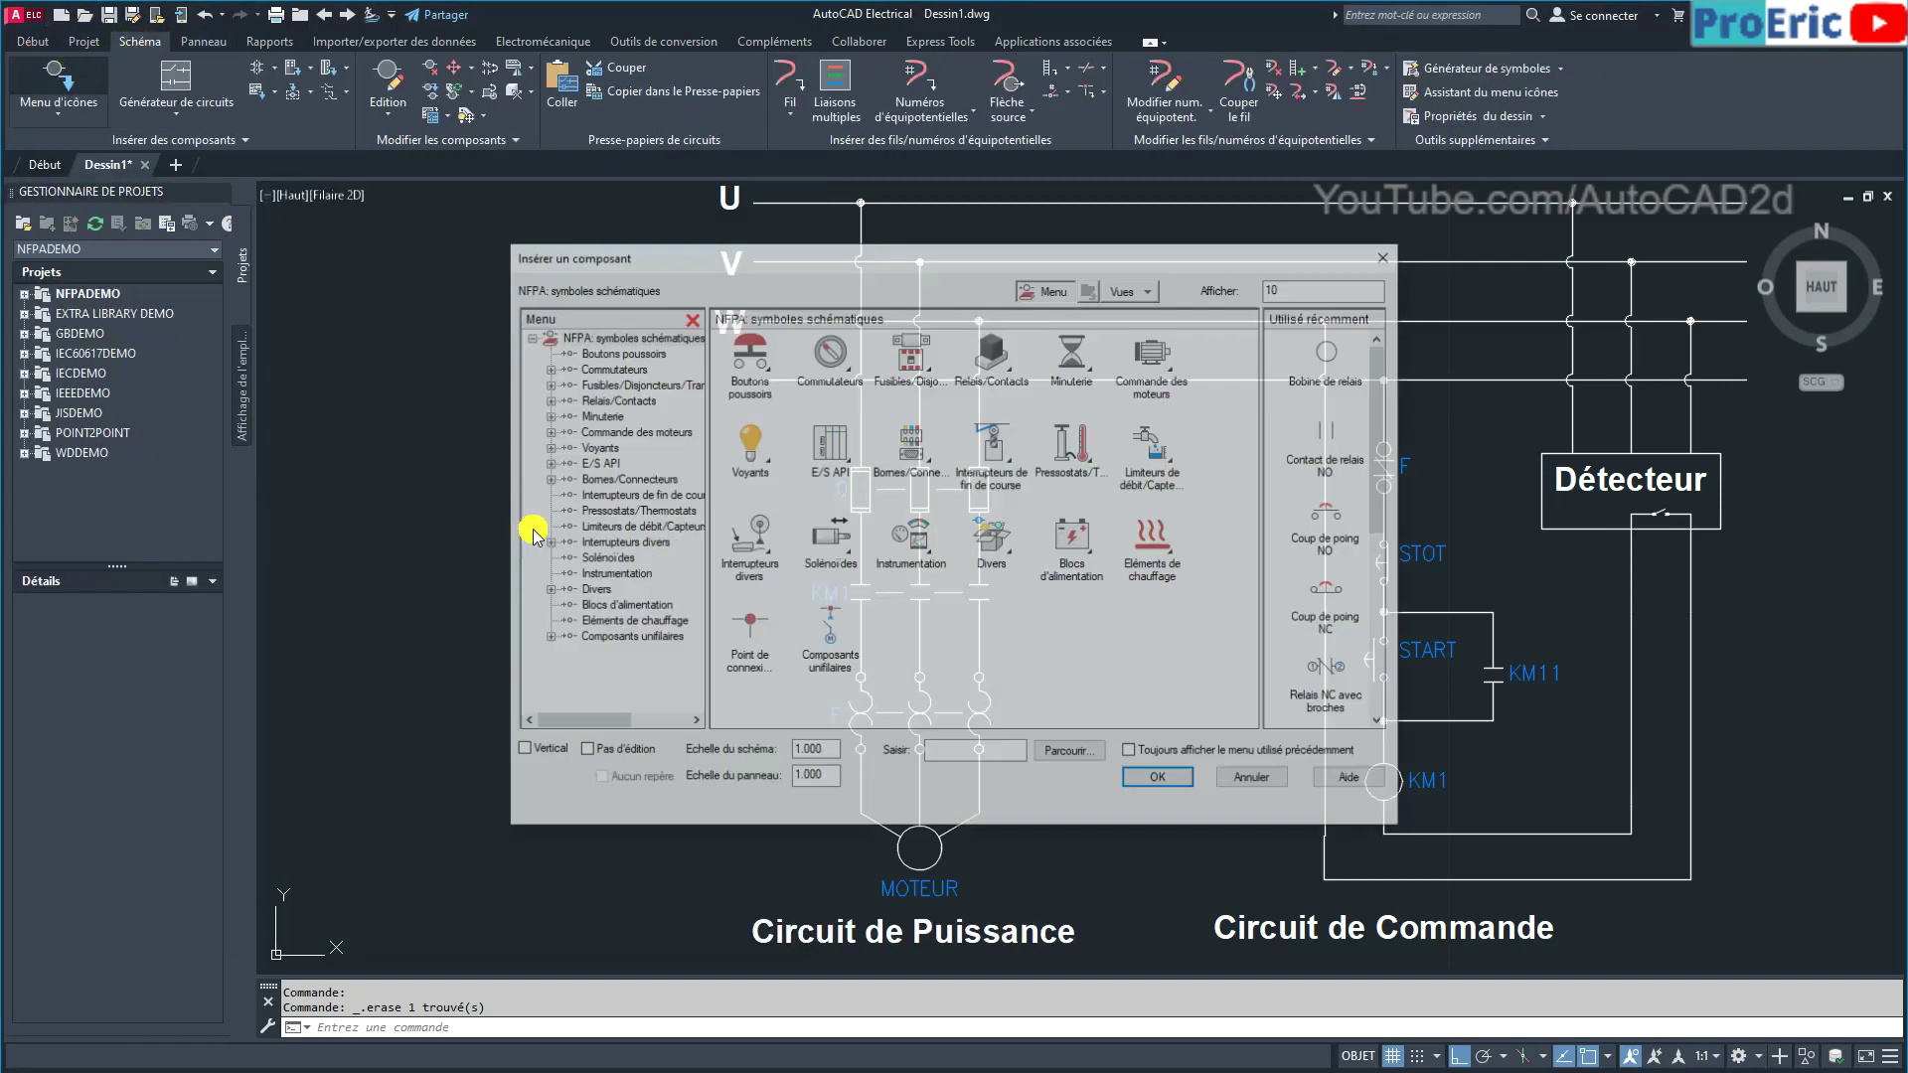
click(607, 353)
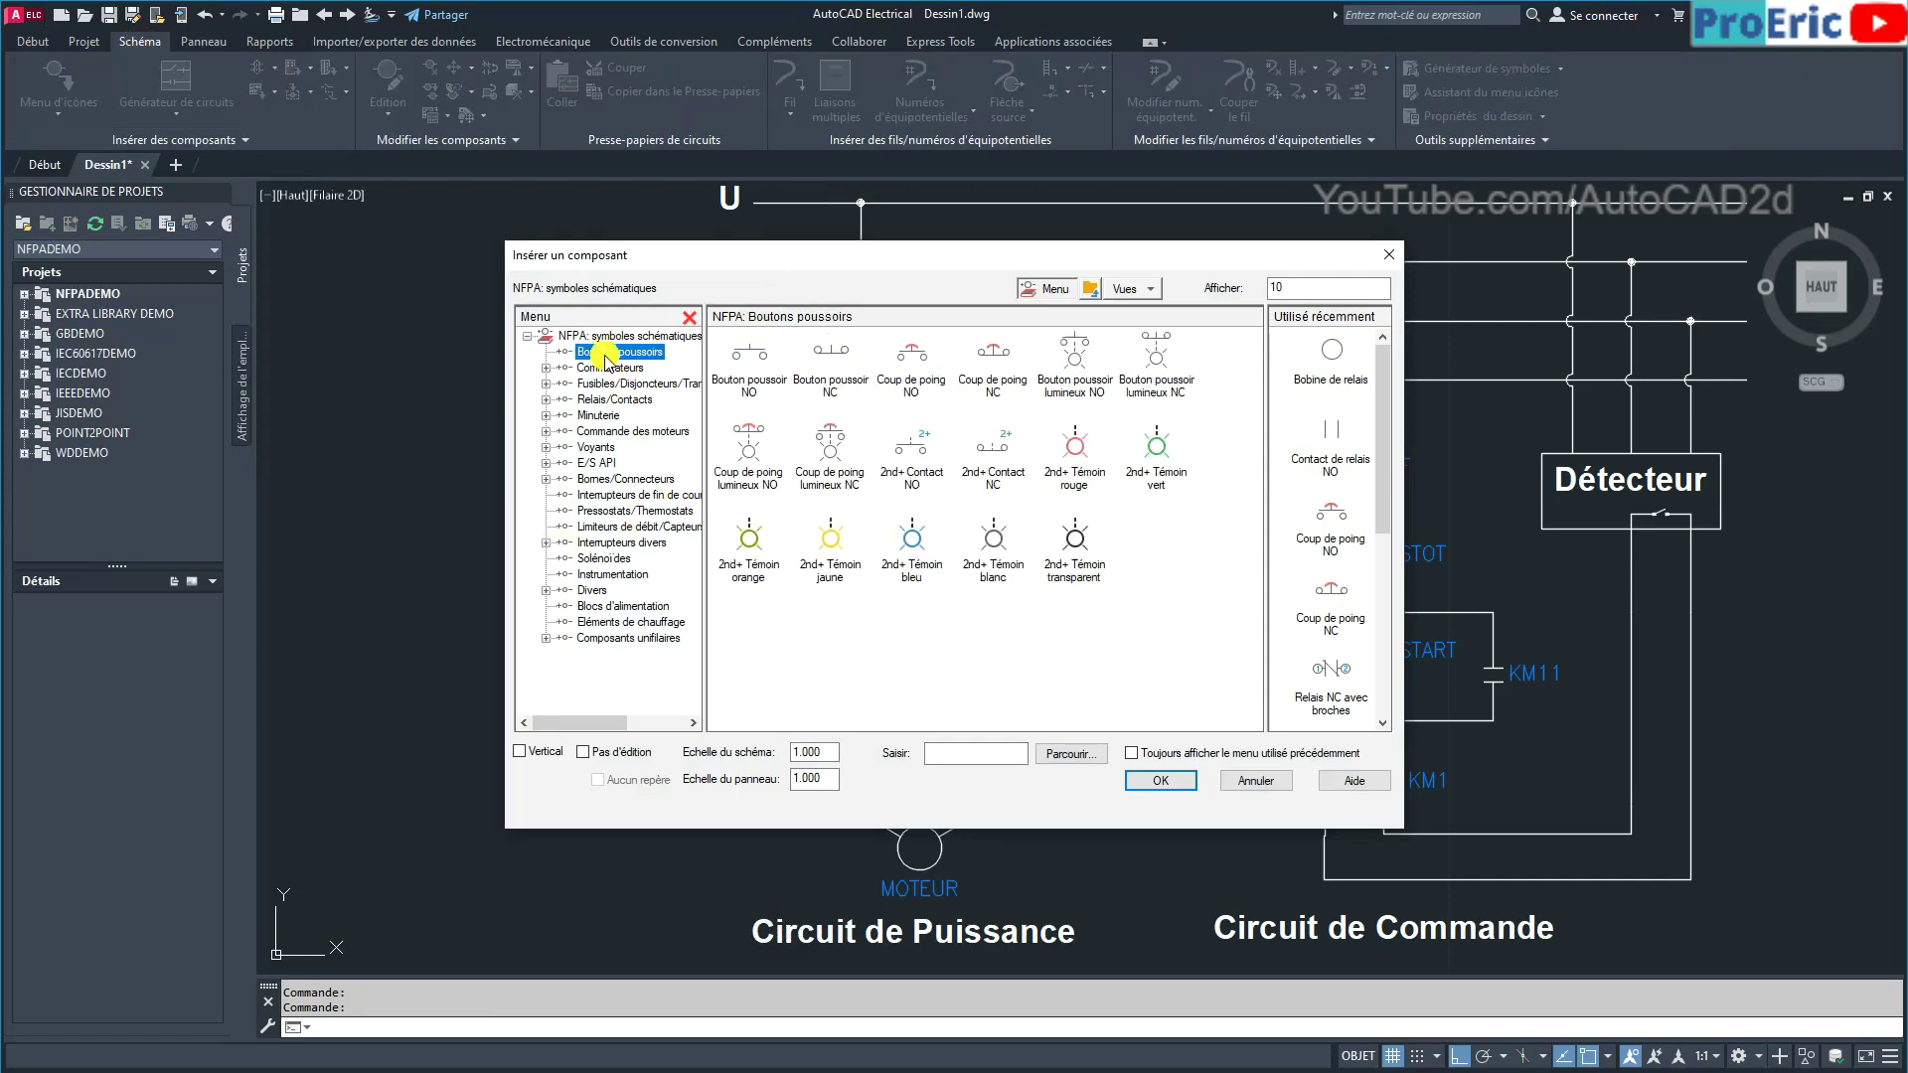
click(608, 368)
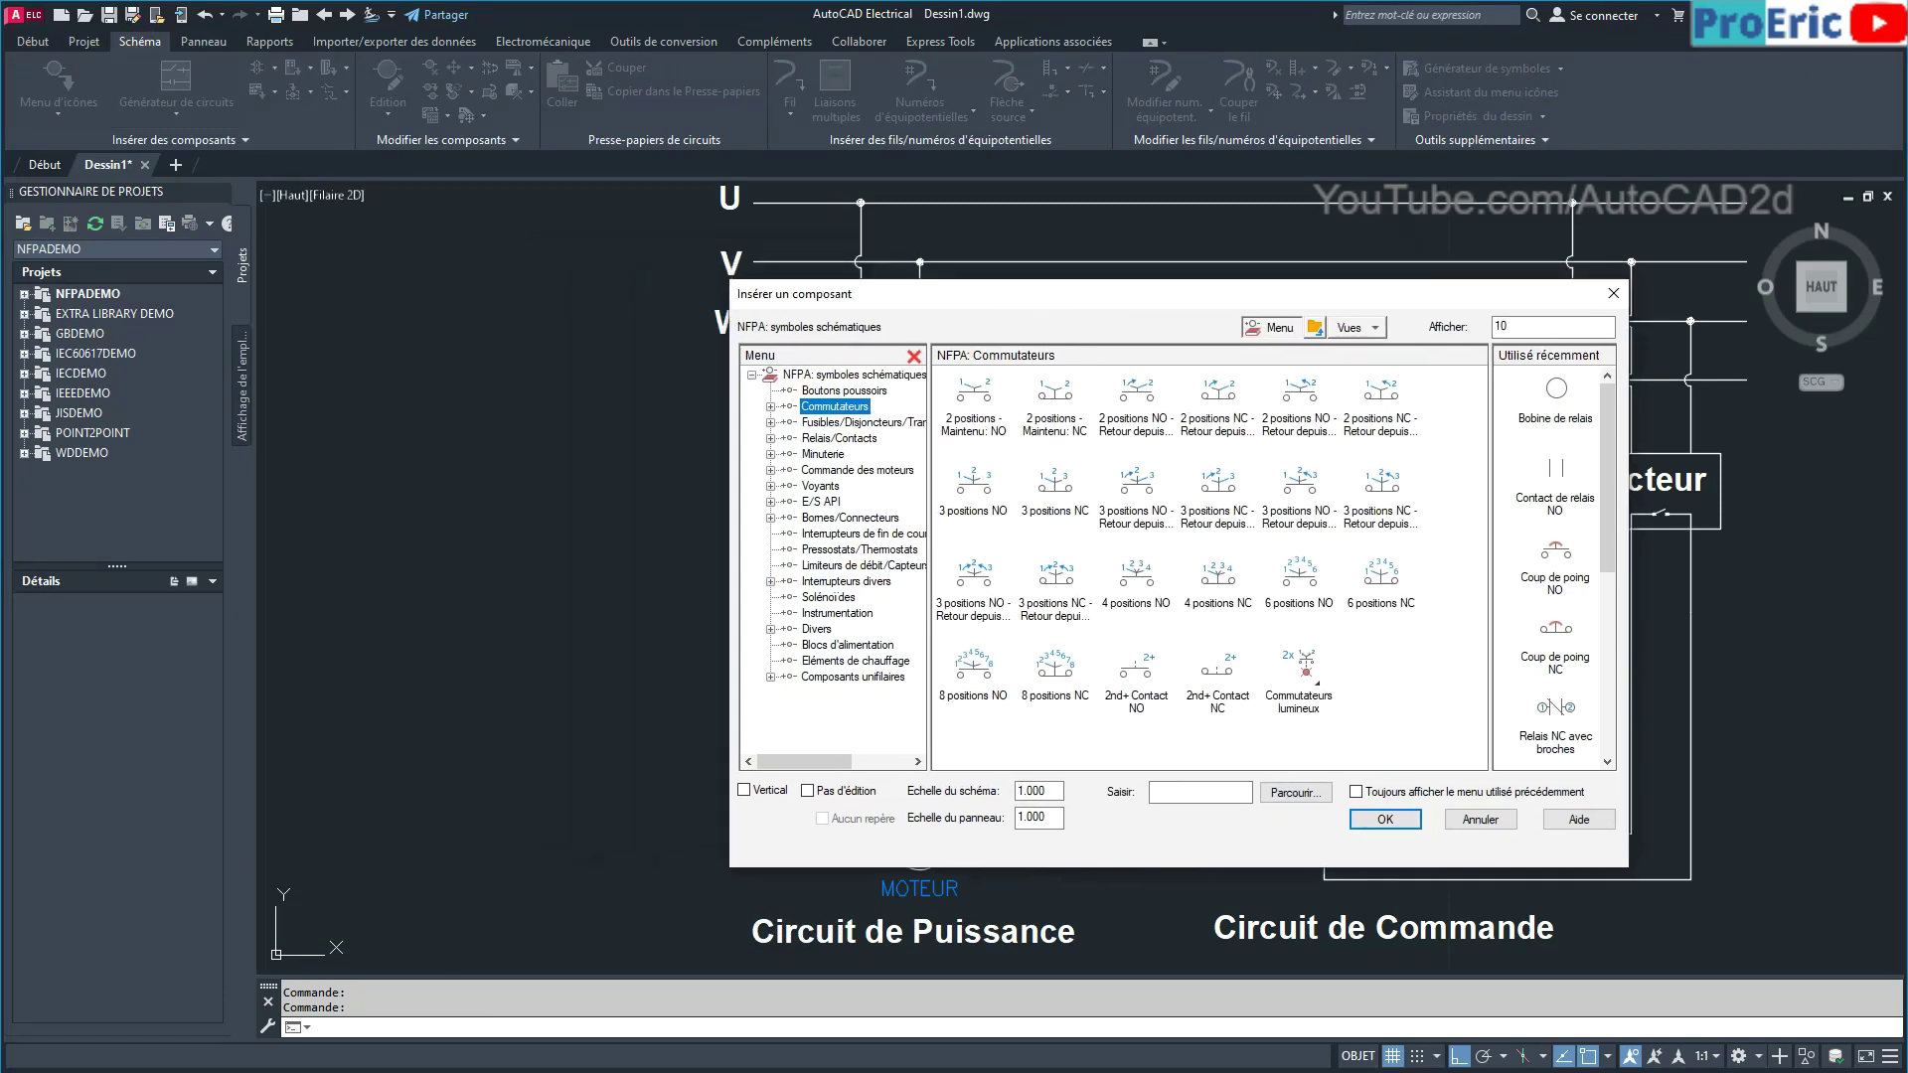
key(alt+Tab)
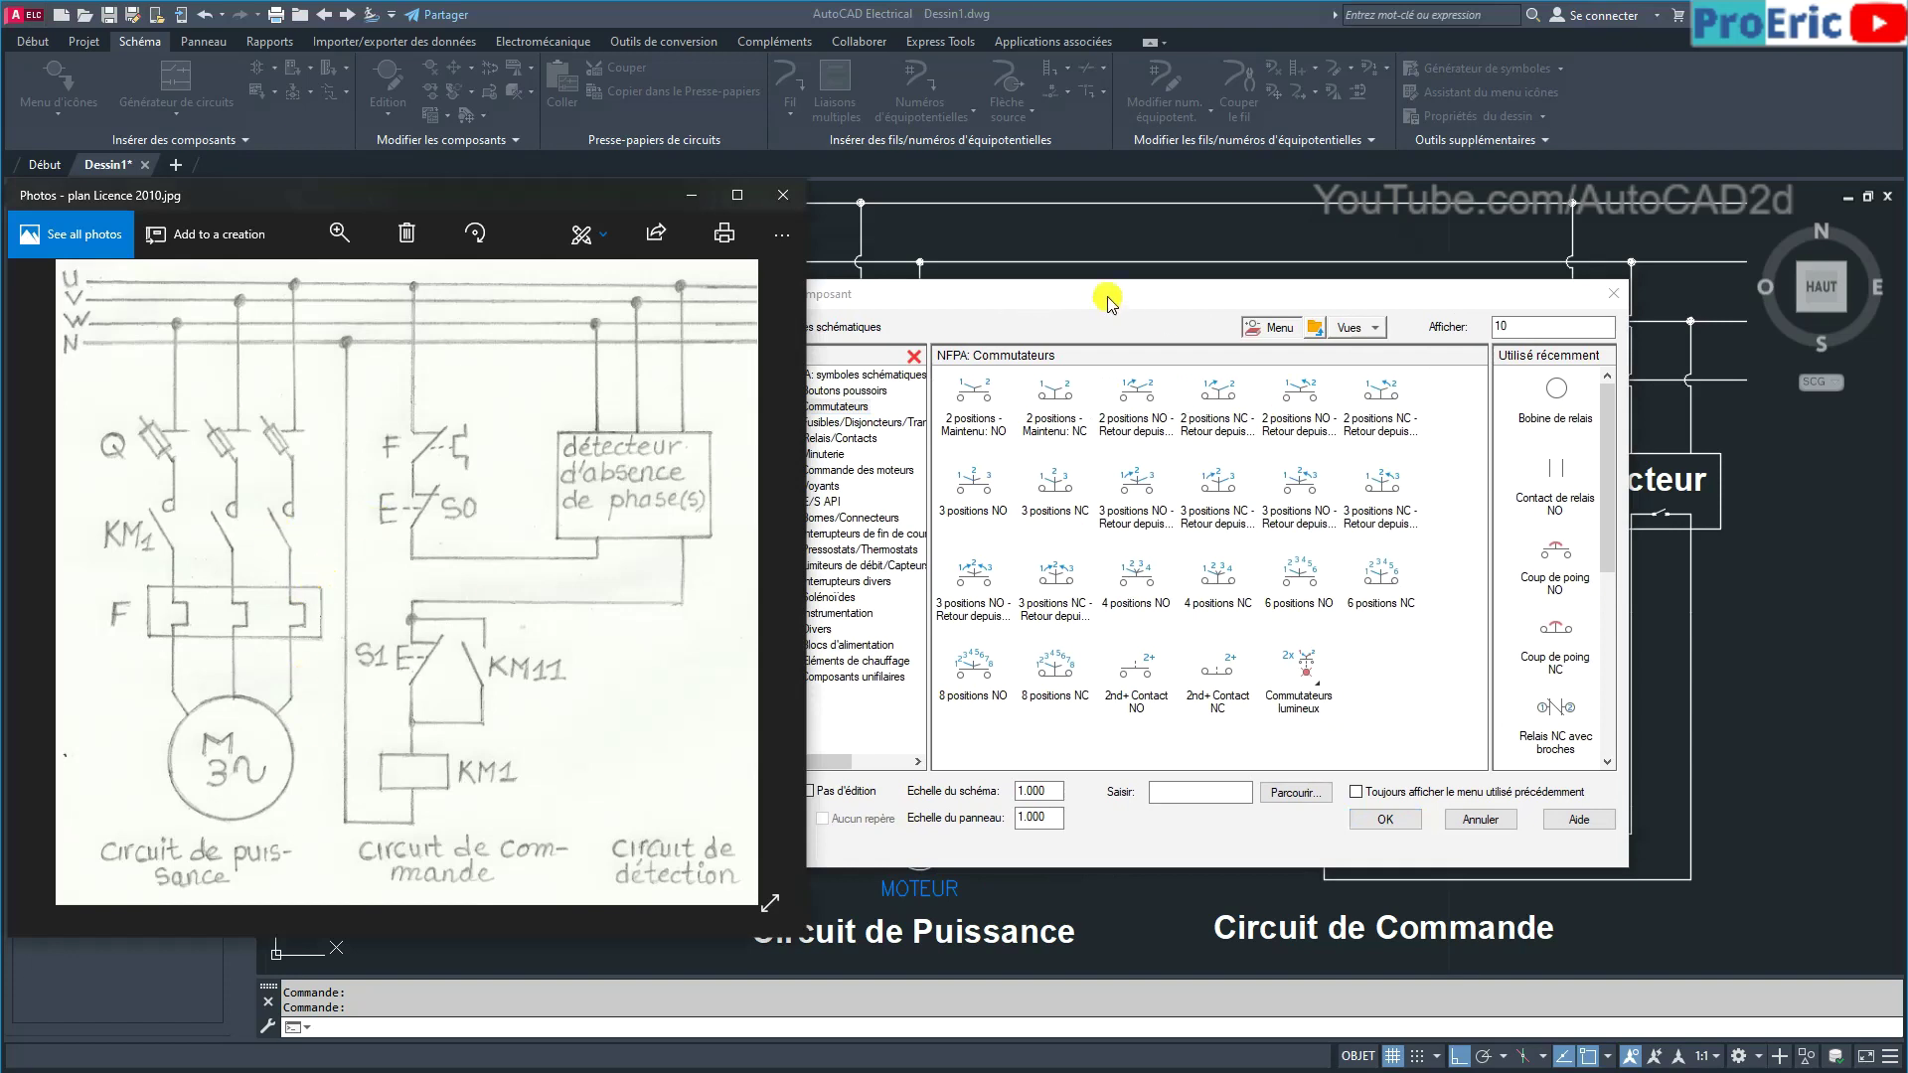
Browse the fuse, Relais/Contacts, Minuterie, Voyants, E/S API, limit switch and Pressostats categories.
click(853, 422)
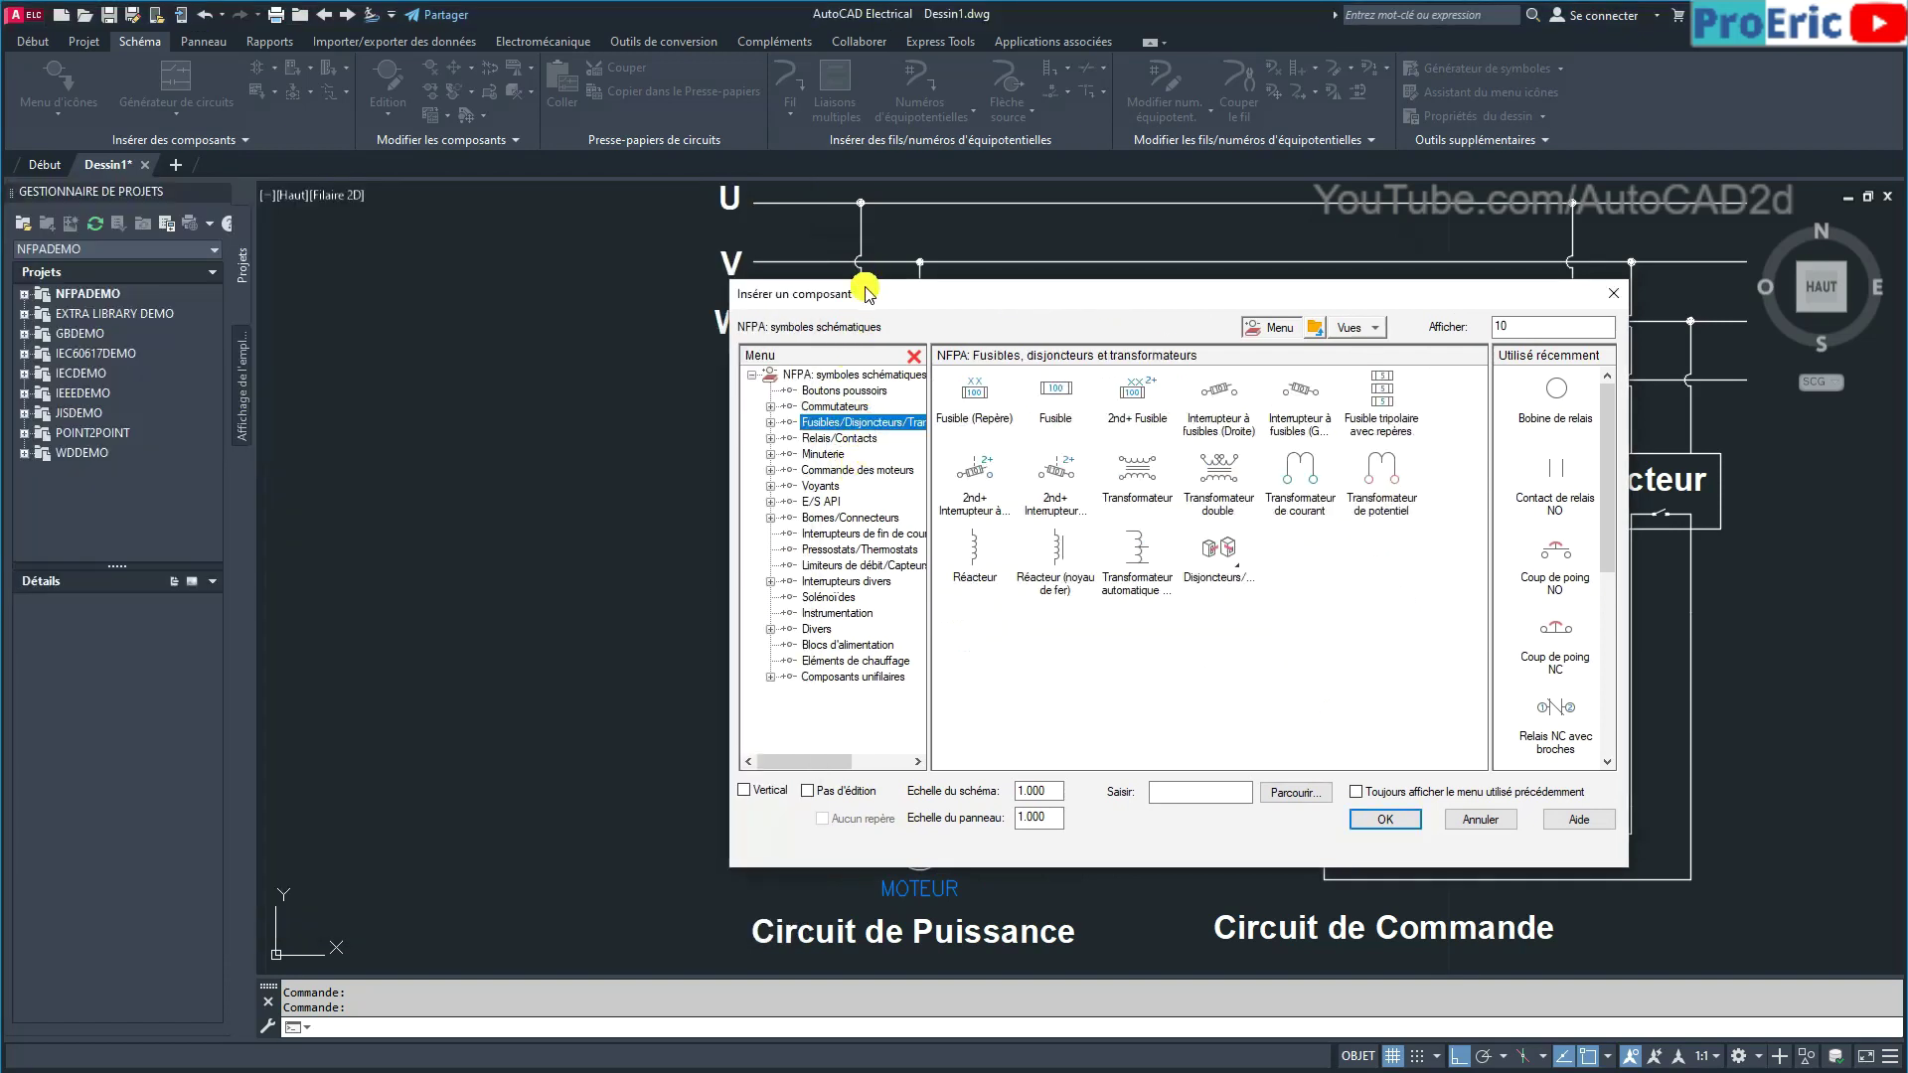
click(835, 439)
click(825, 455)
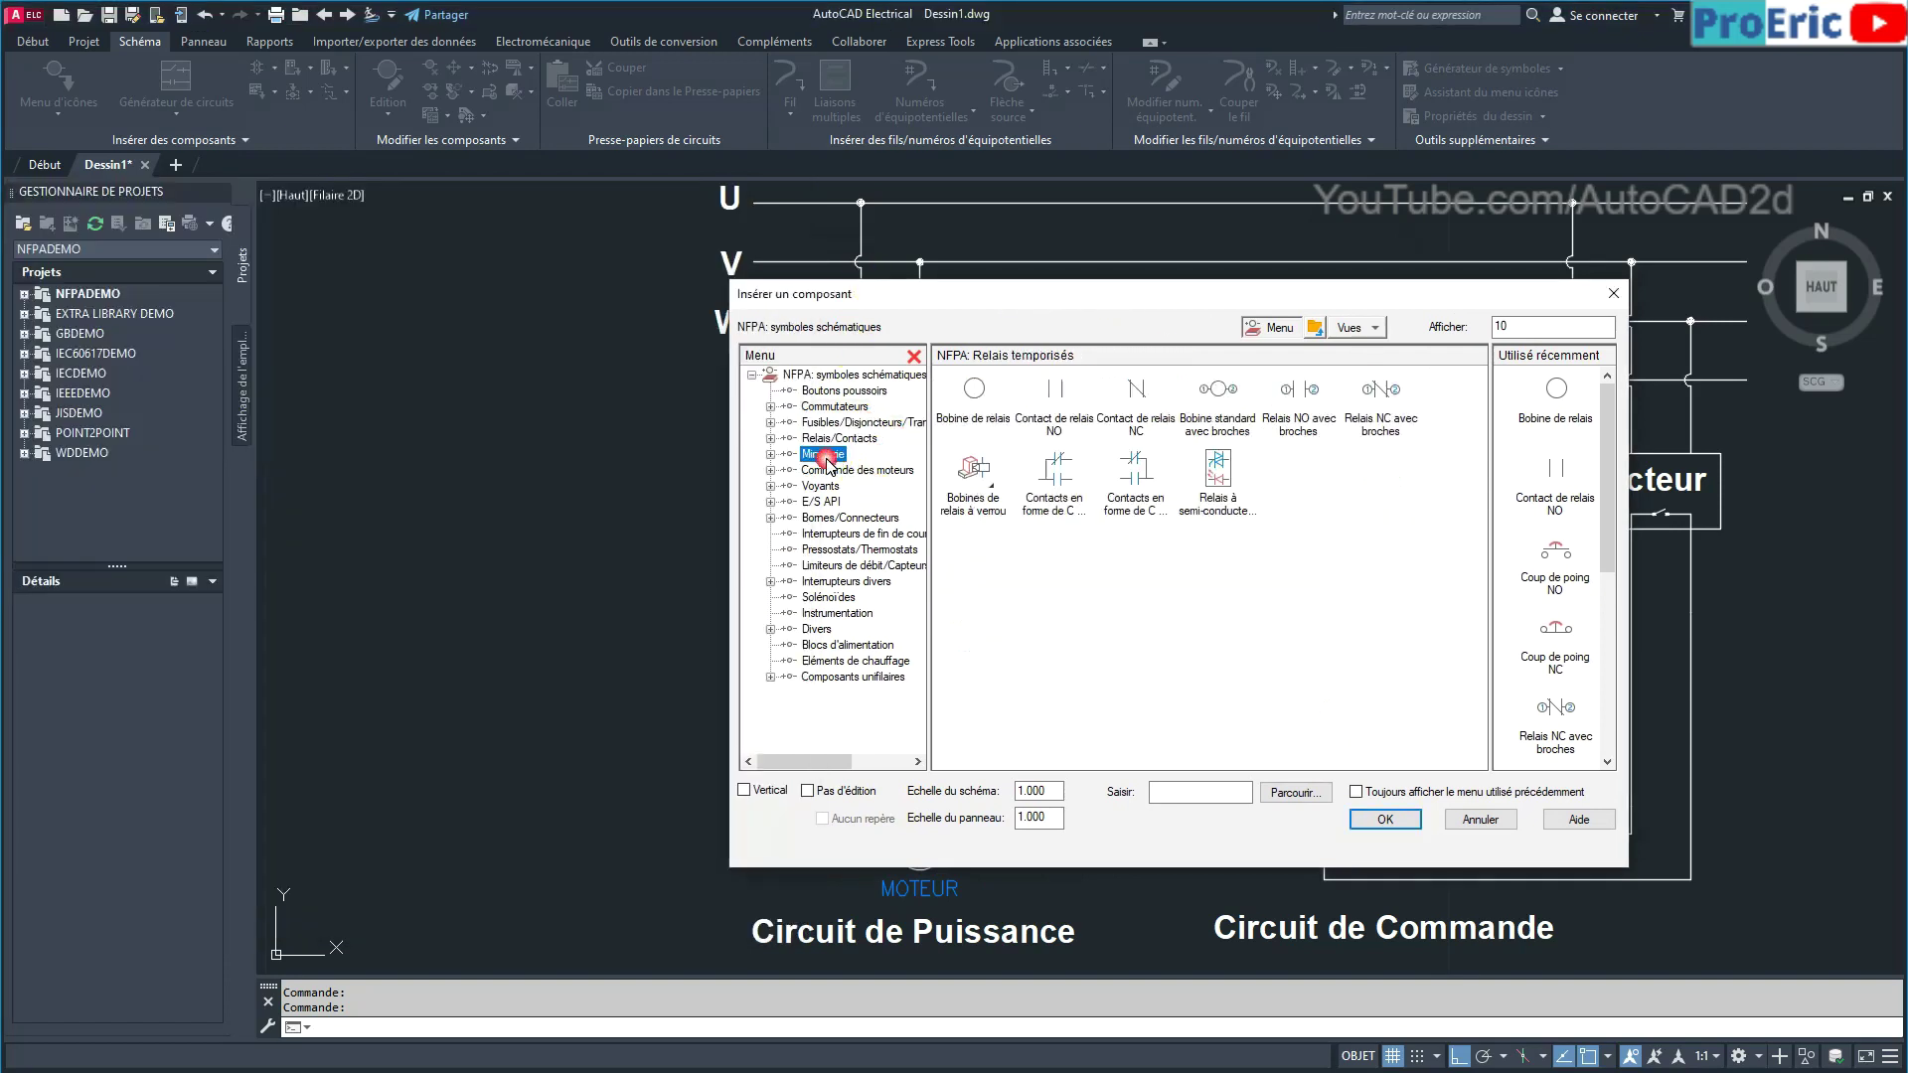
click(823, 486)
click(821, 502)
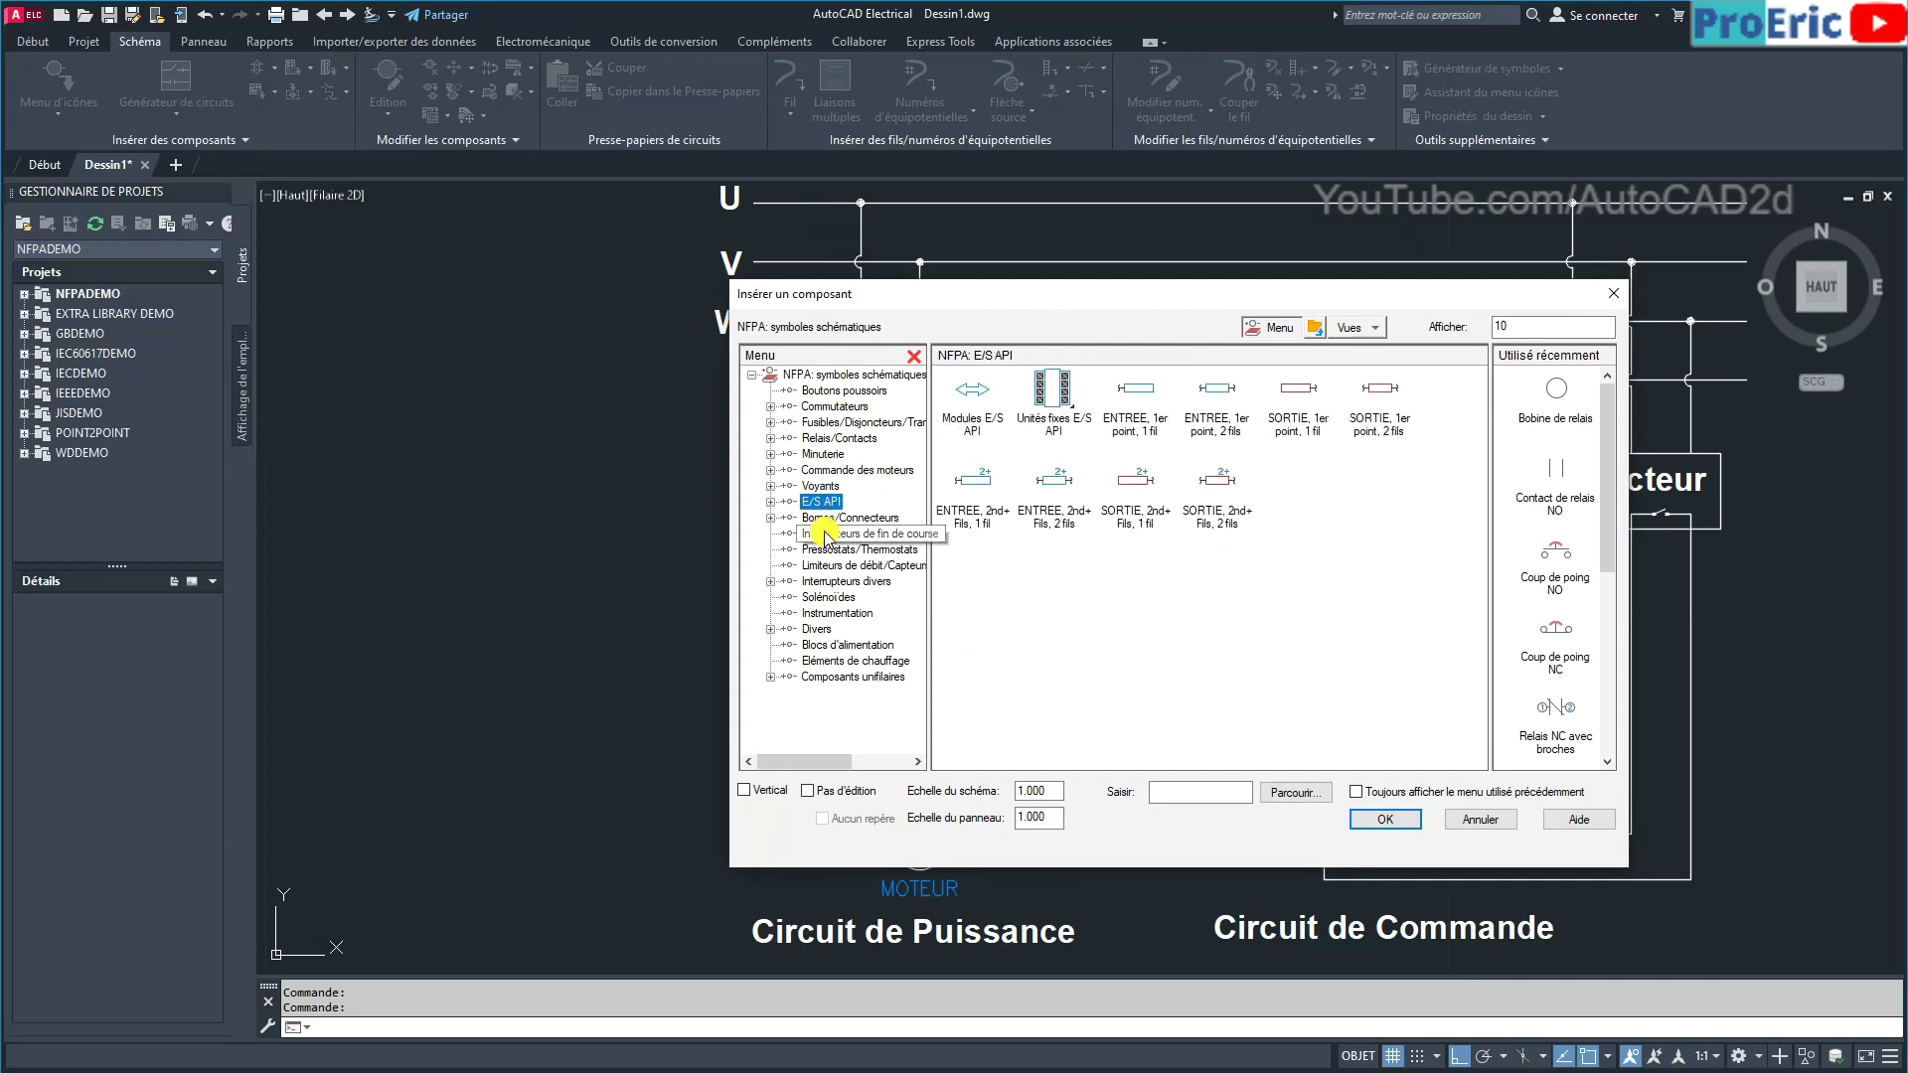
click(823, 518)
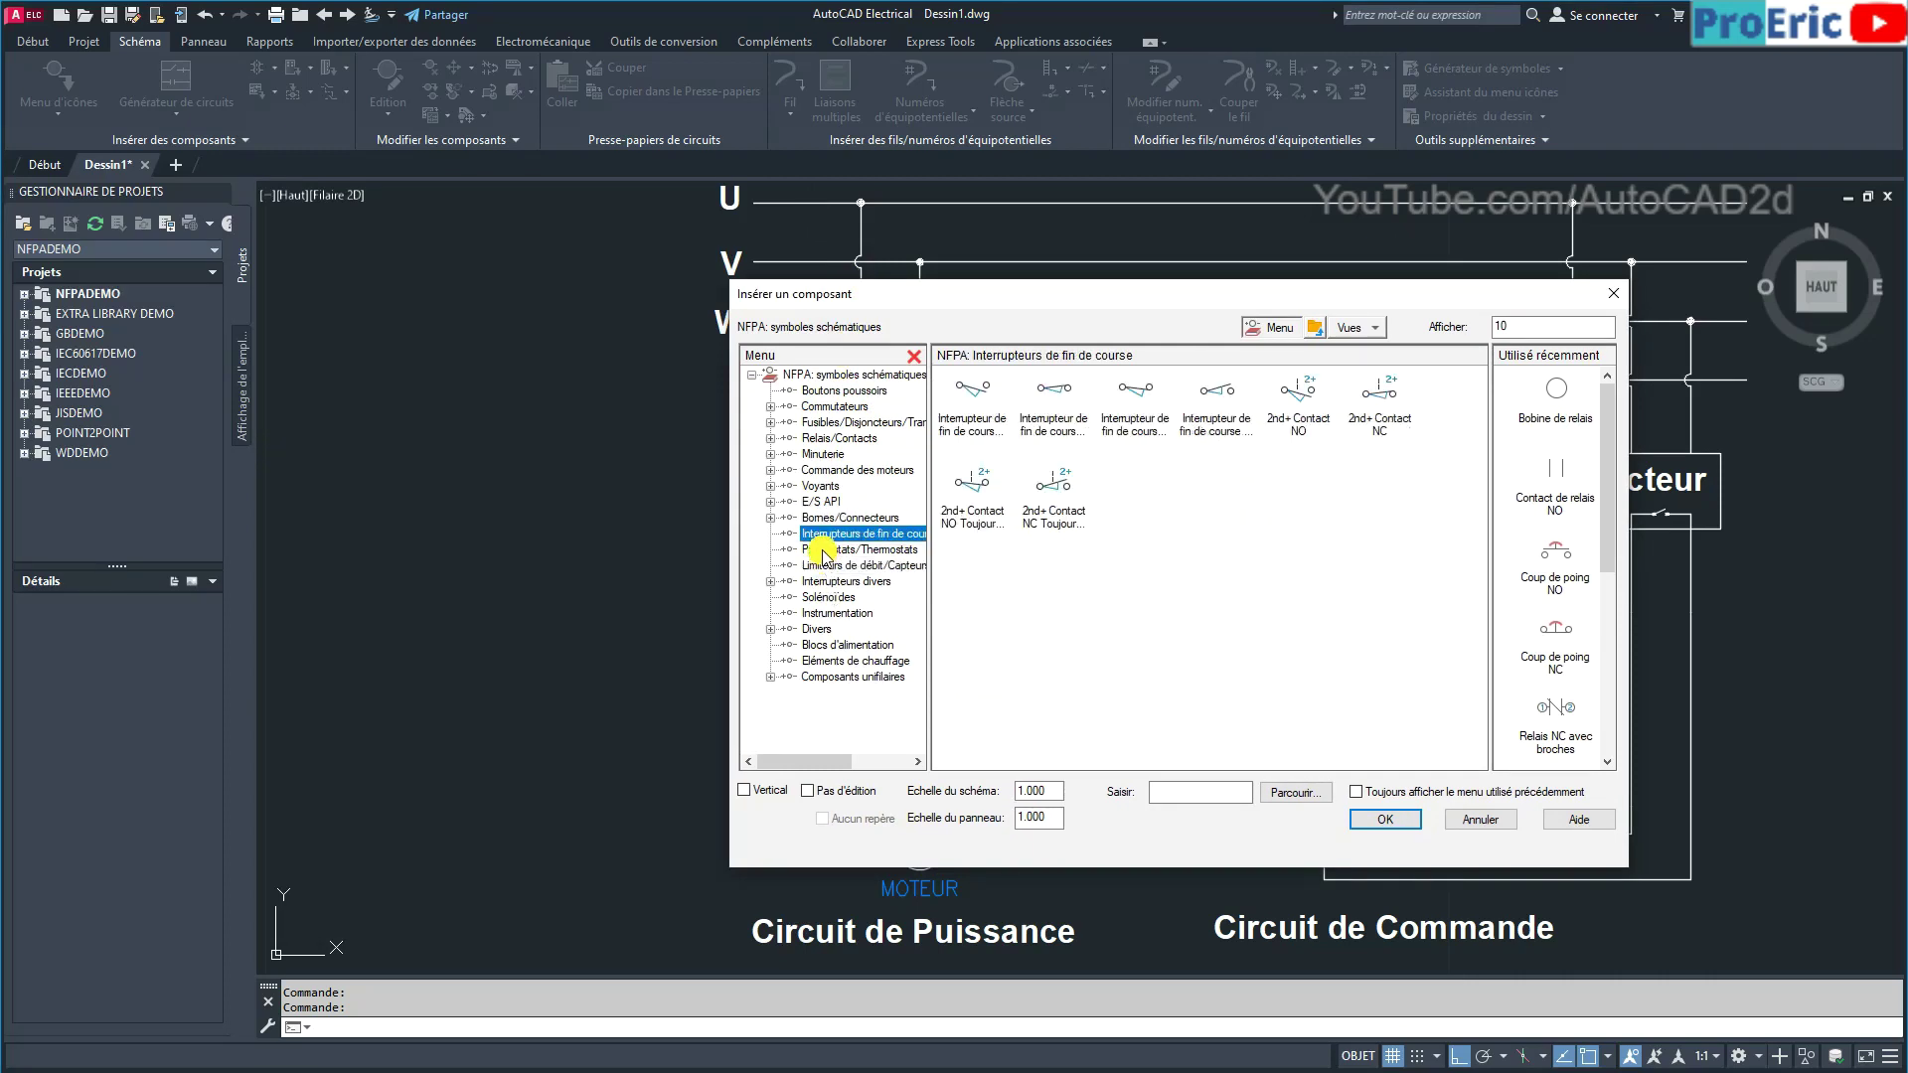
click(823, 549)
Browse flow/level, Interrupteurs divers, Divers, power supply, heating and one-line symbols, then close without inserting.
click(824, 565)
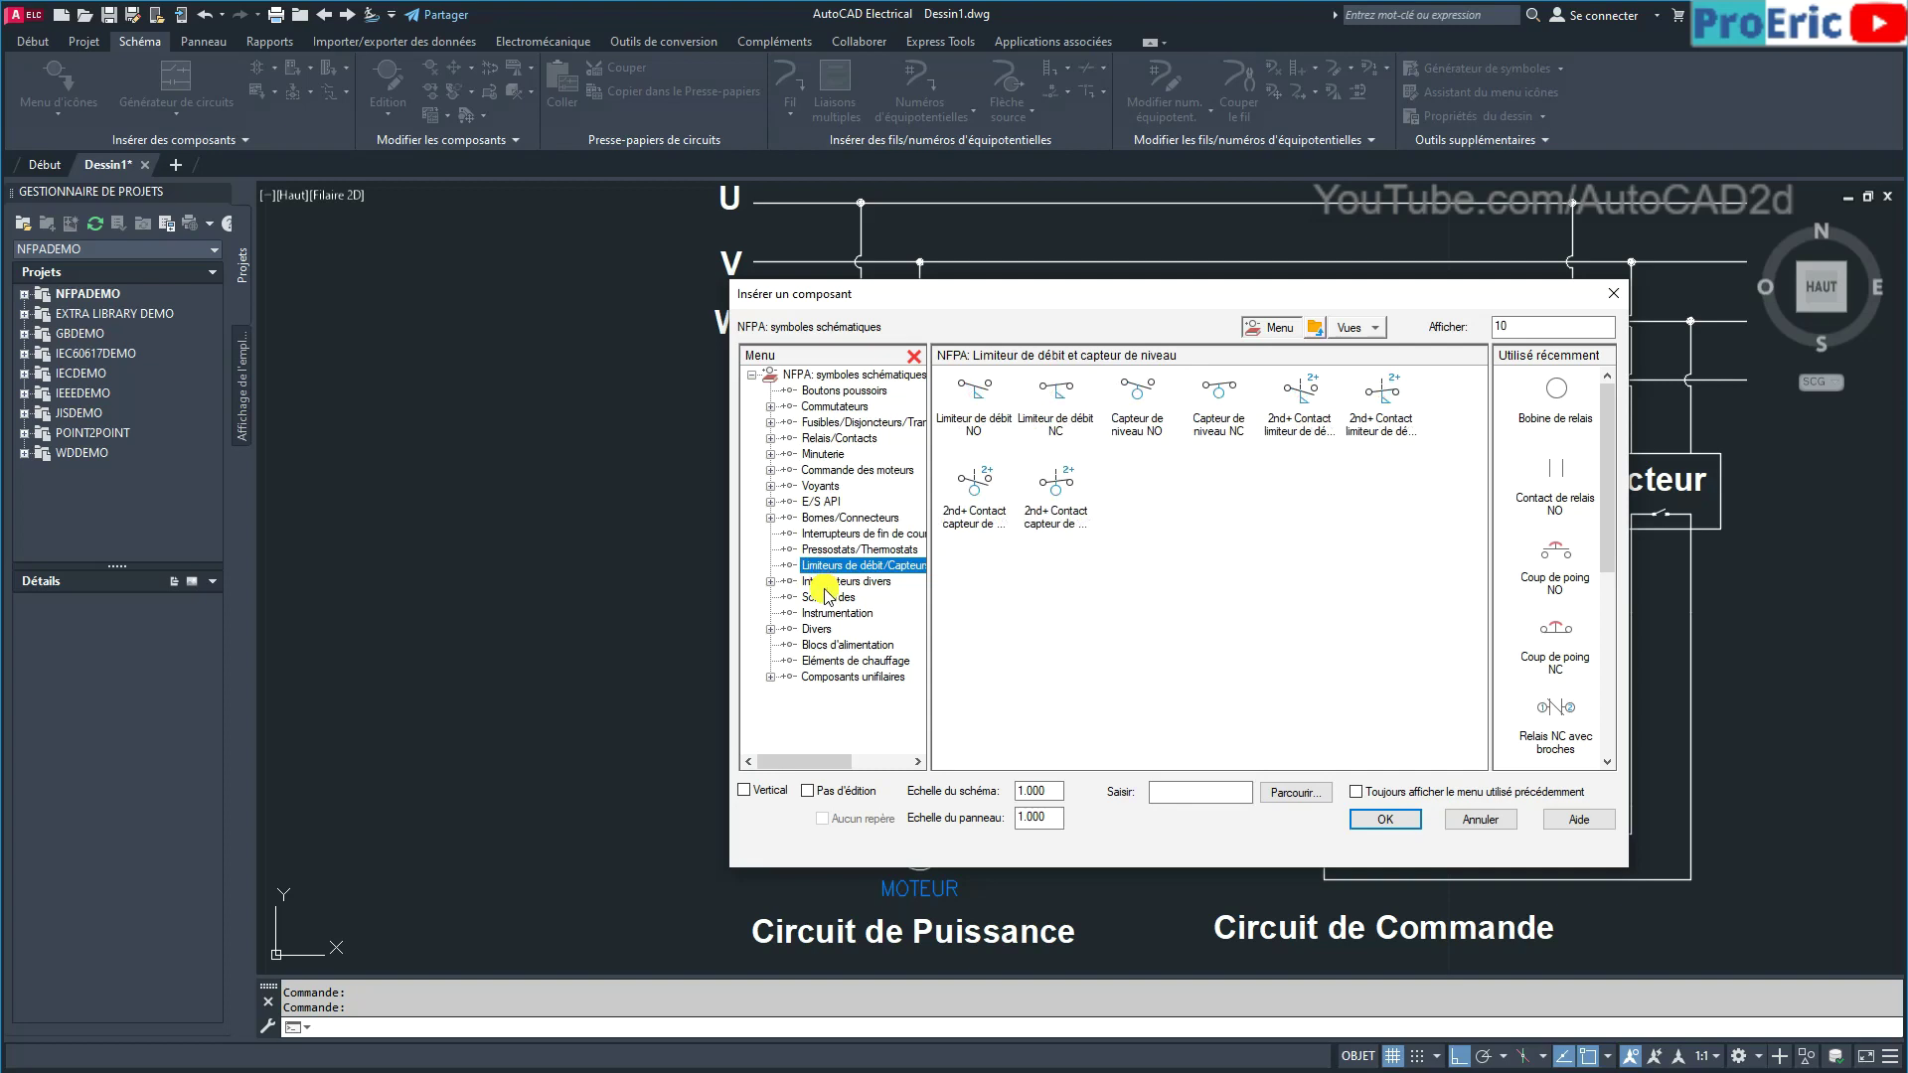
click(830, 584)
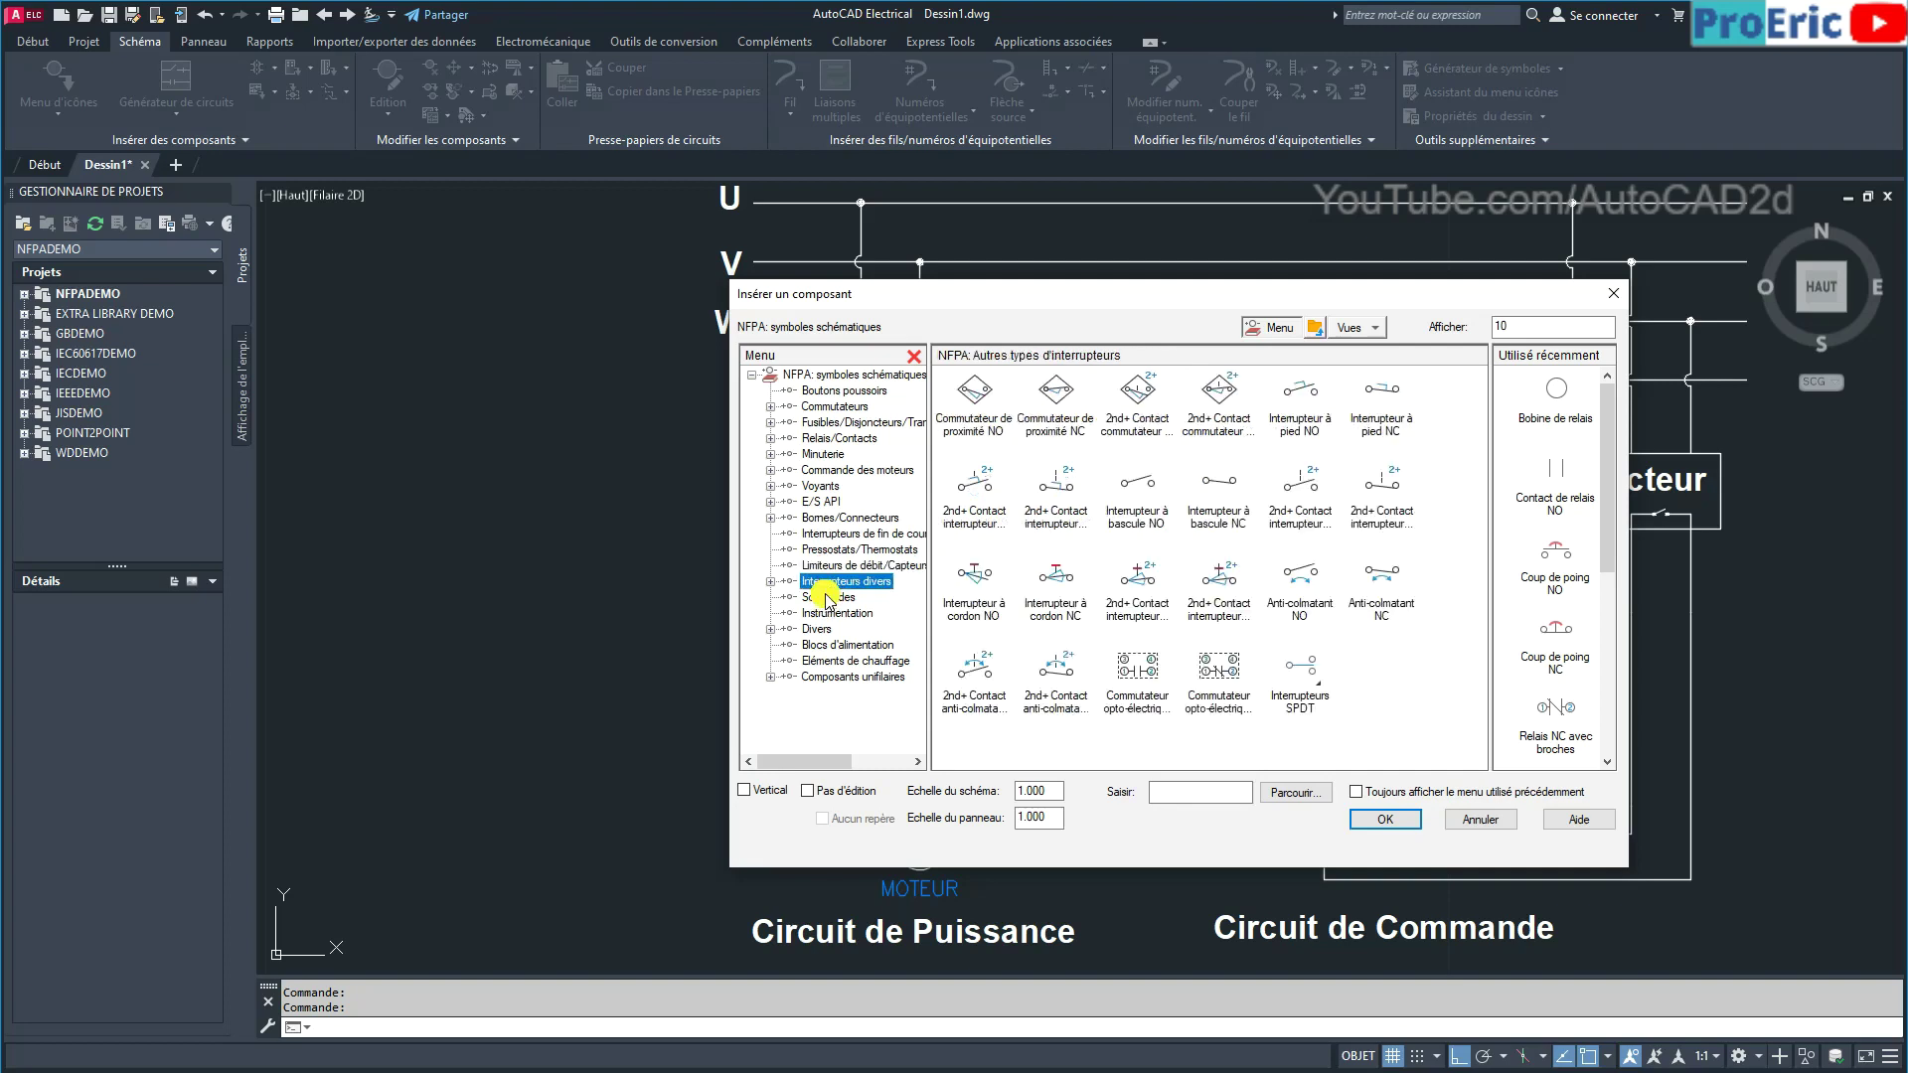
click(828, 597)
click(825, 629)
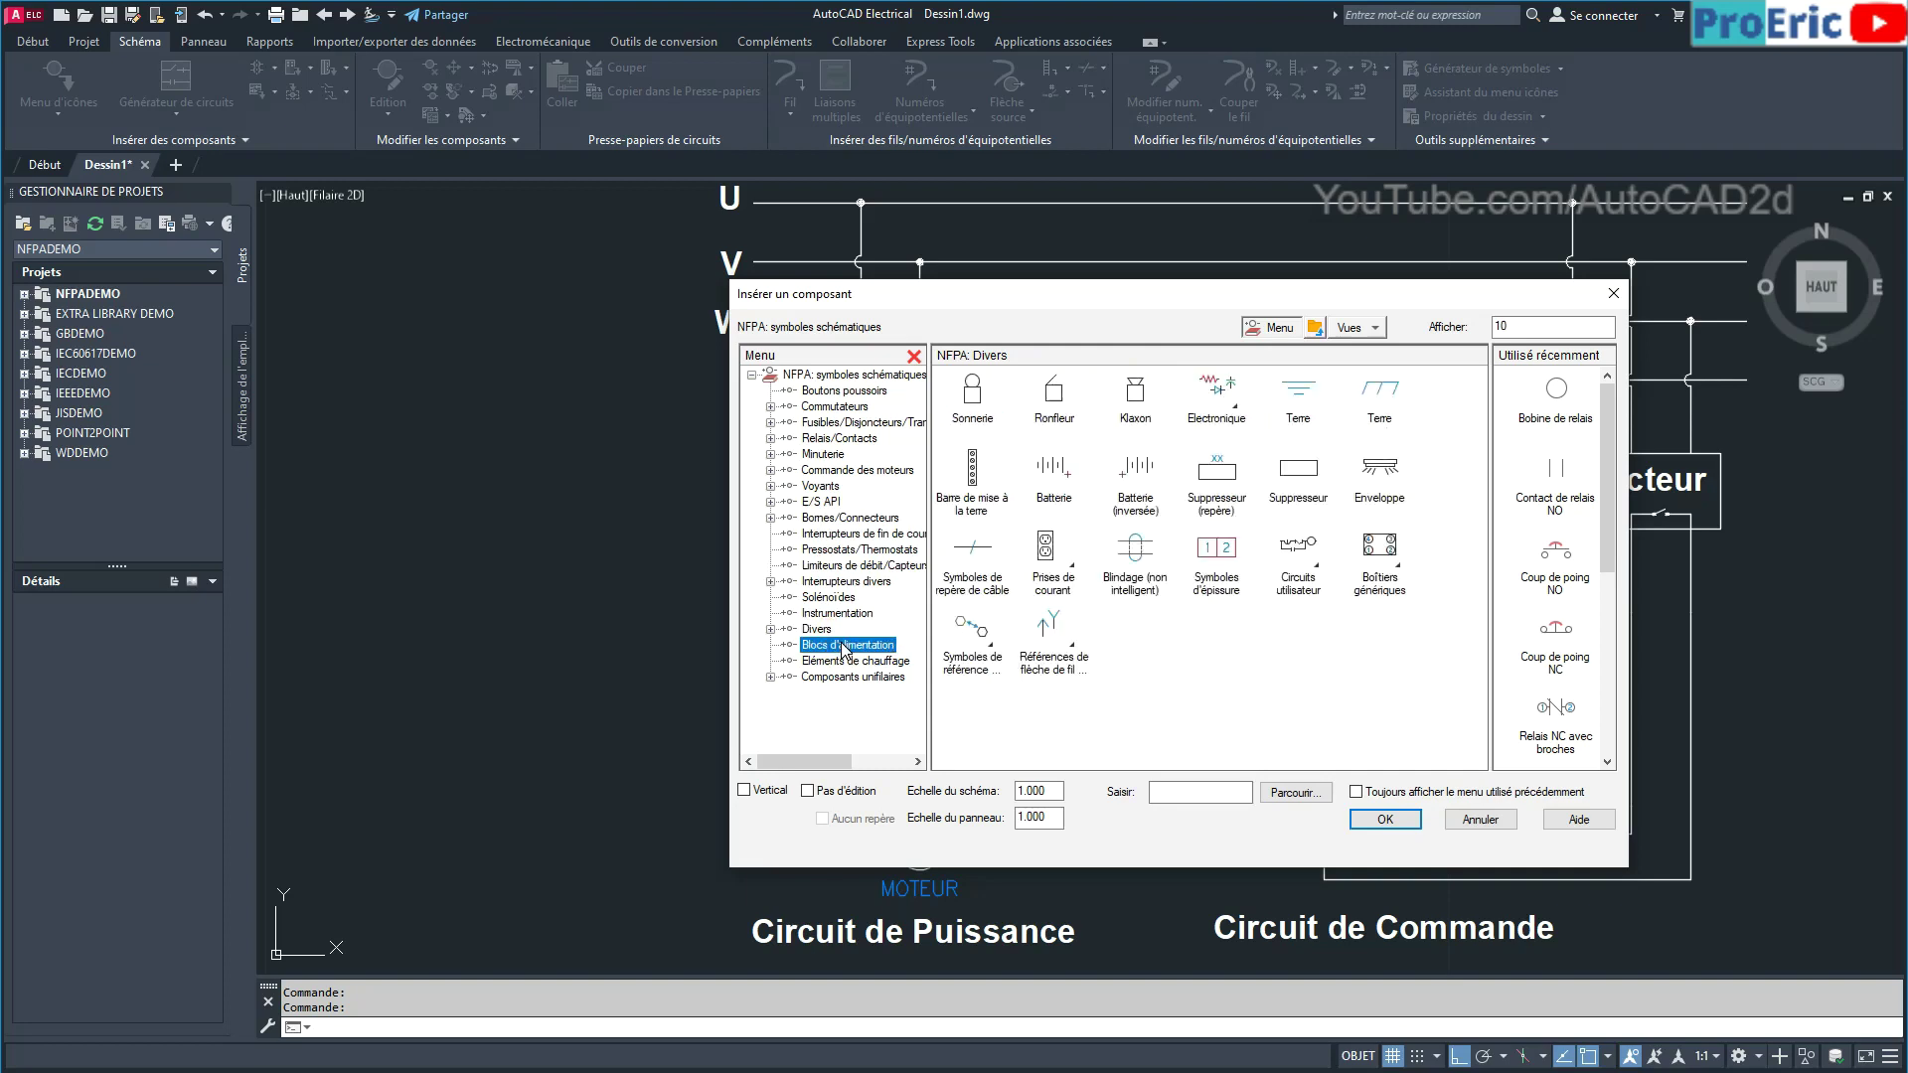
click(843, 660)
click(839, 677)
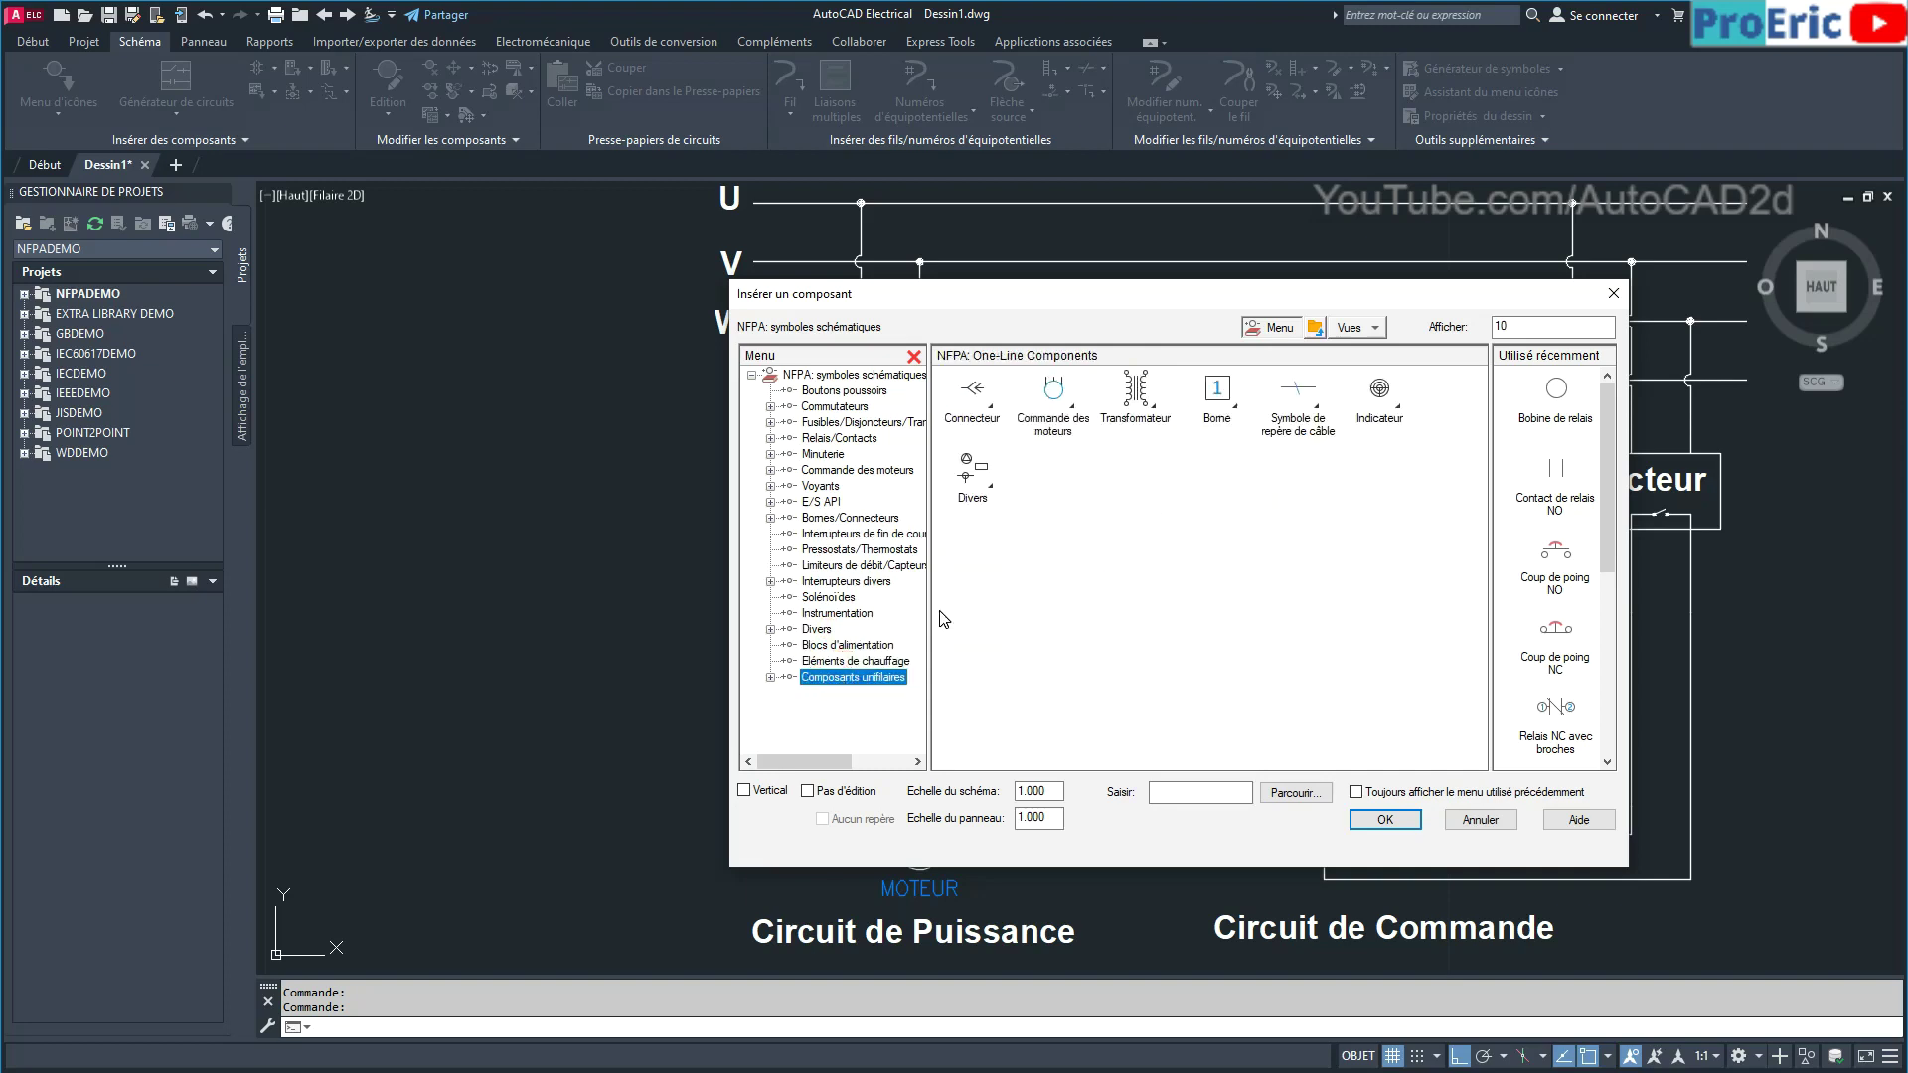
click(1614, 293)
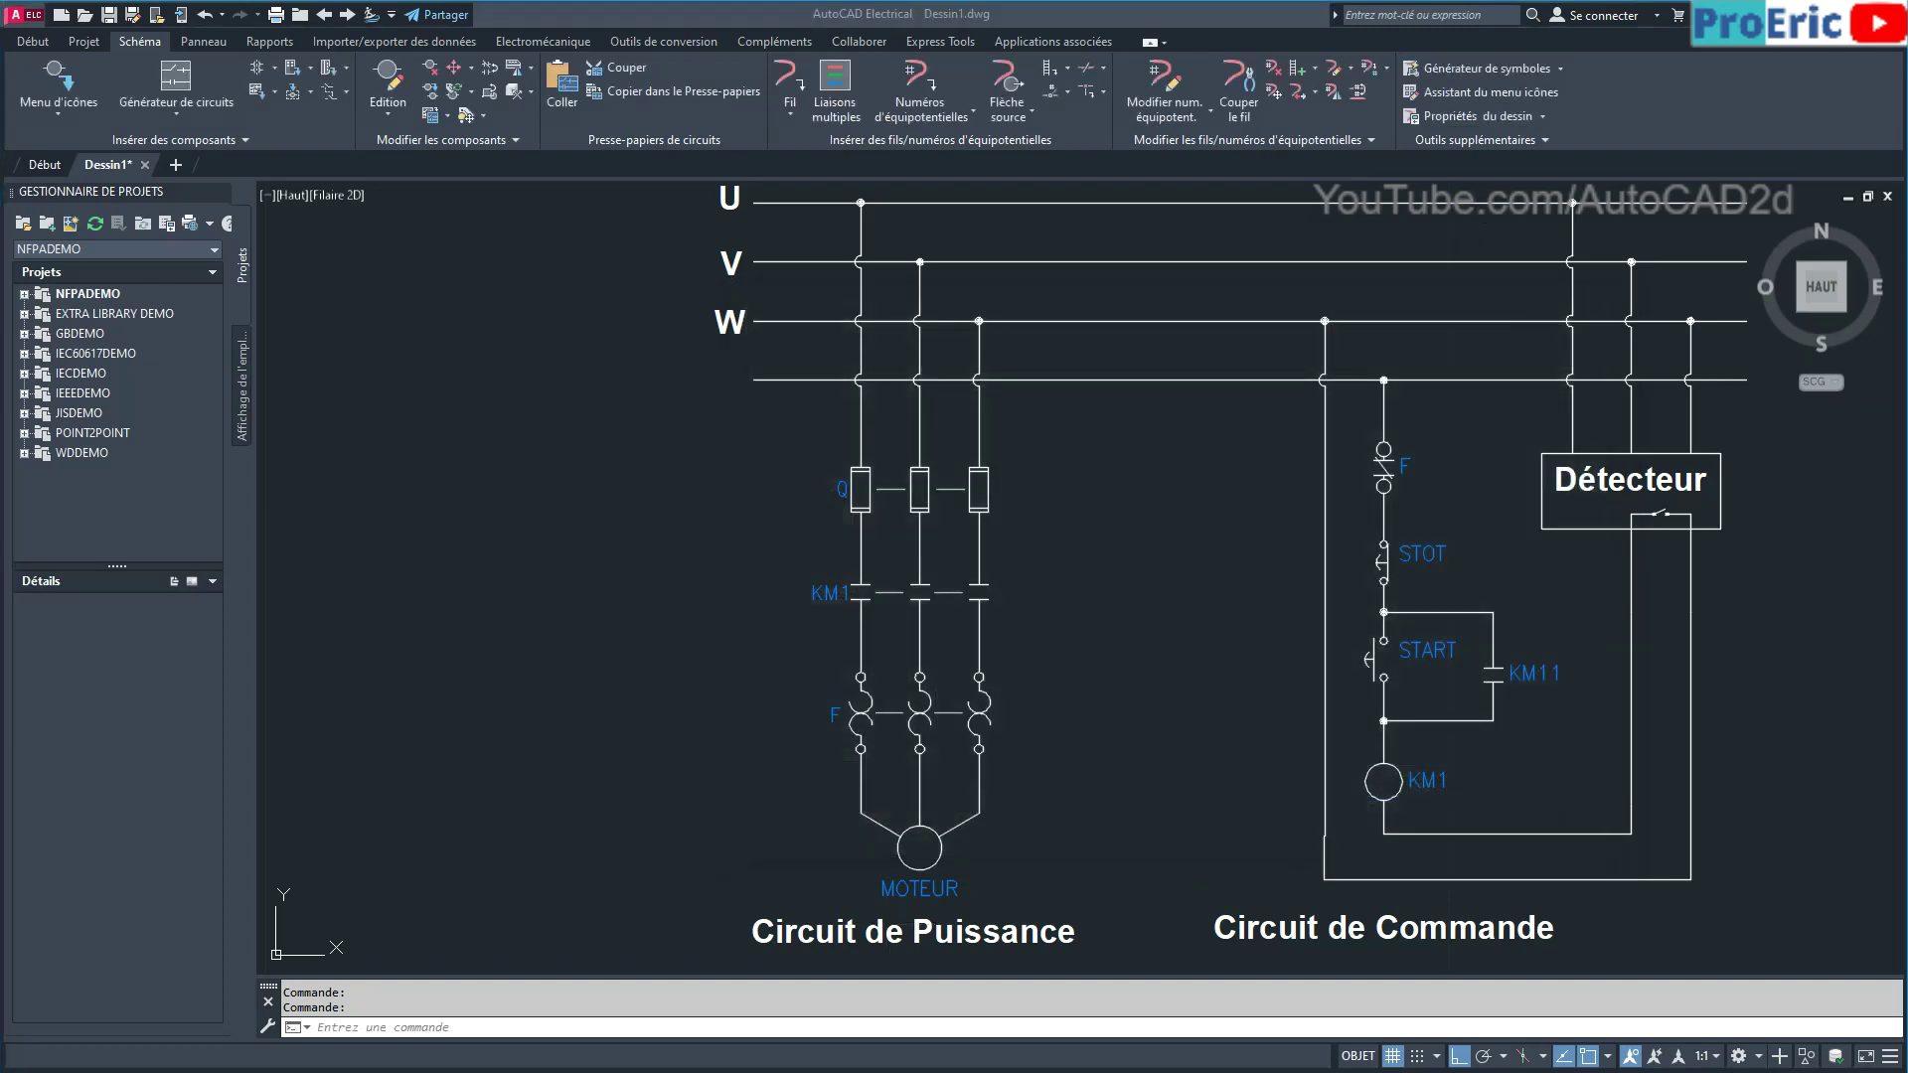
Alternate between the hand-drawn plan and the schematic, panning the drawing into place for side-by-side comparison.
key(alt+Tab)
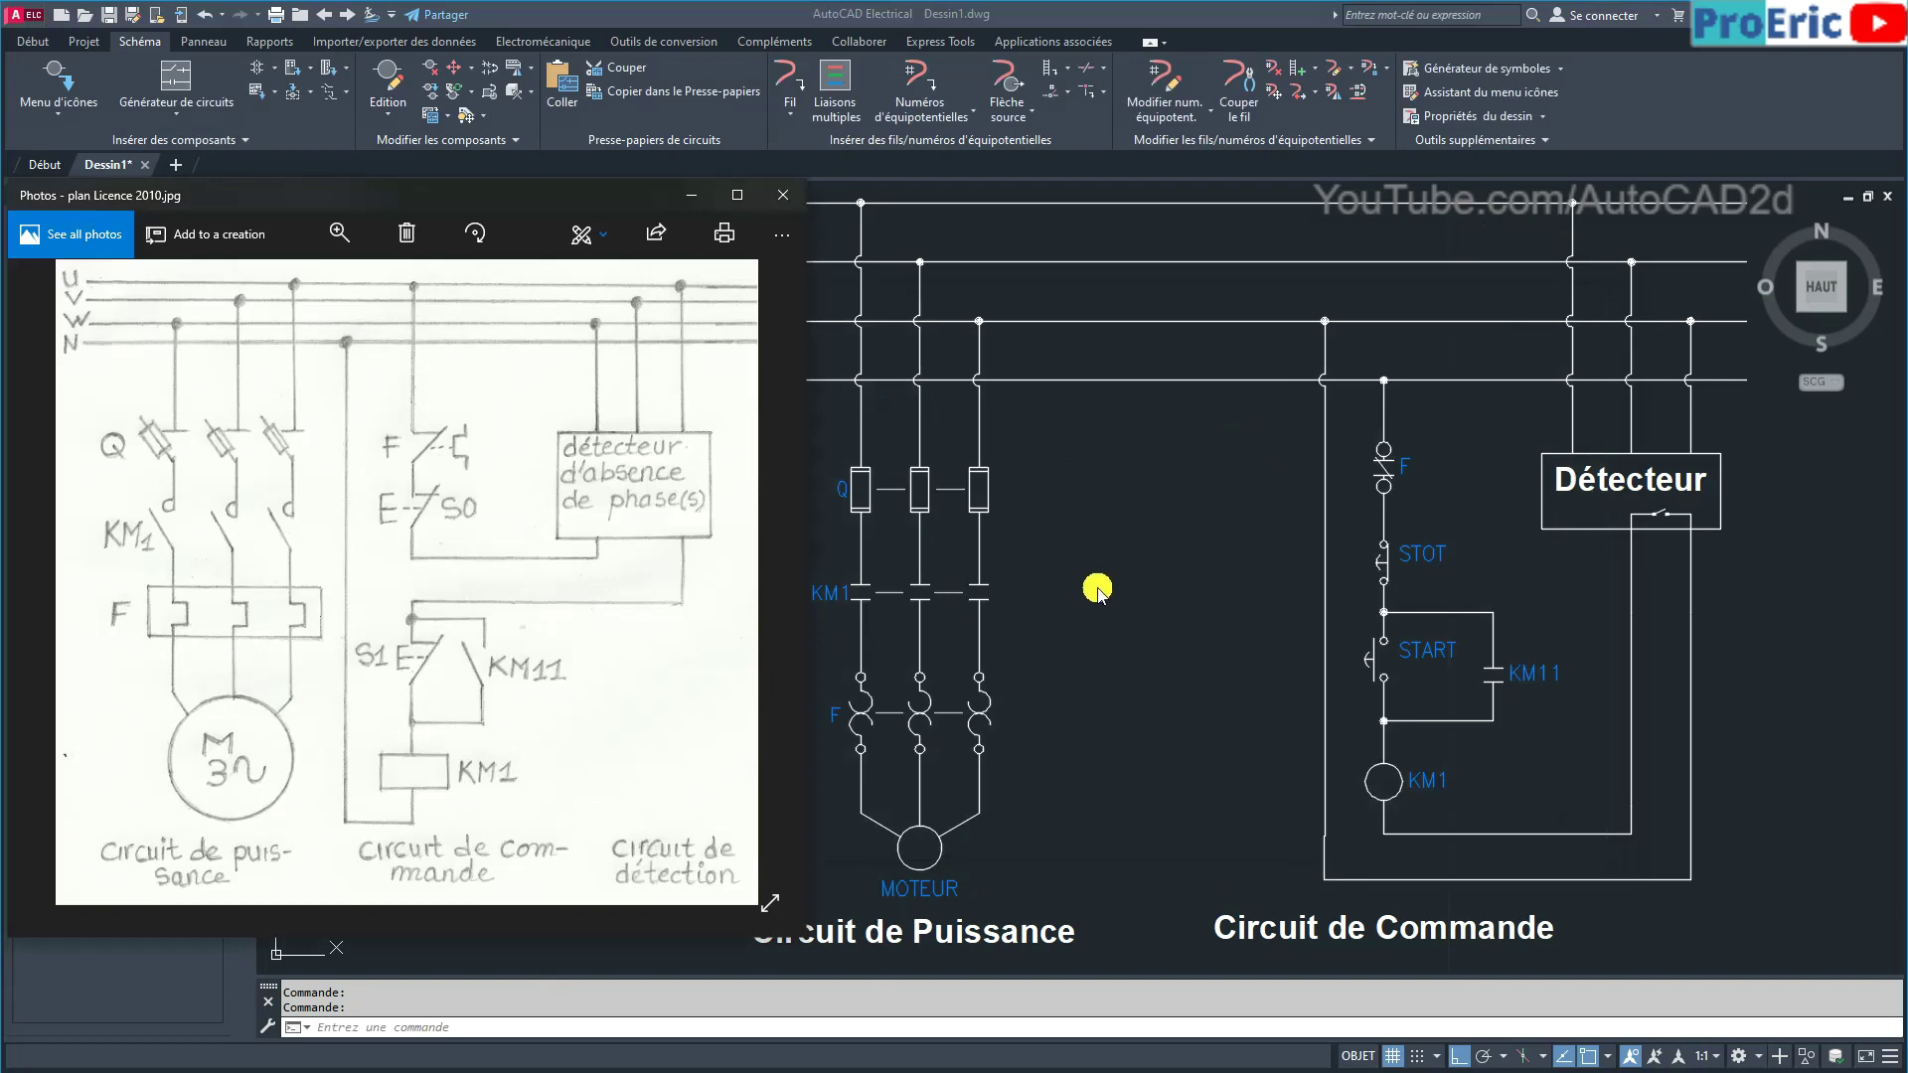
key(alt+Tab)
middle_drag(1077, 578, 1081, 570)
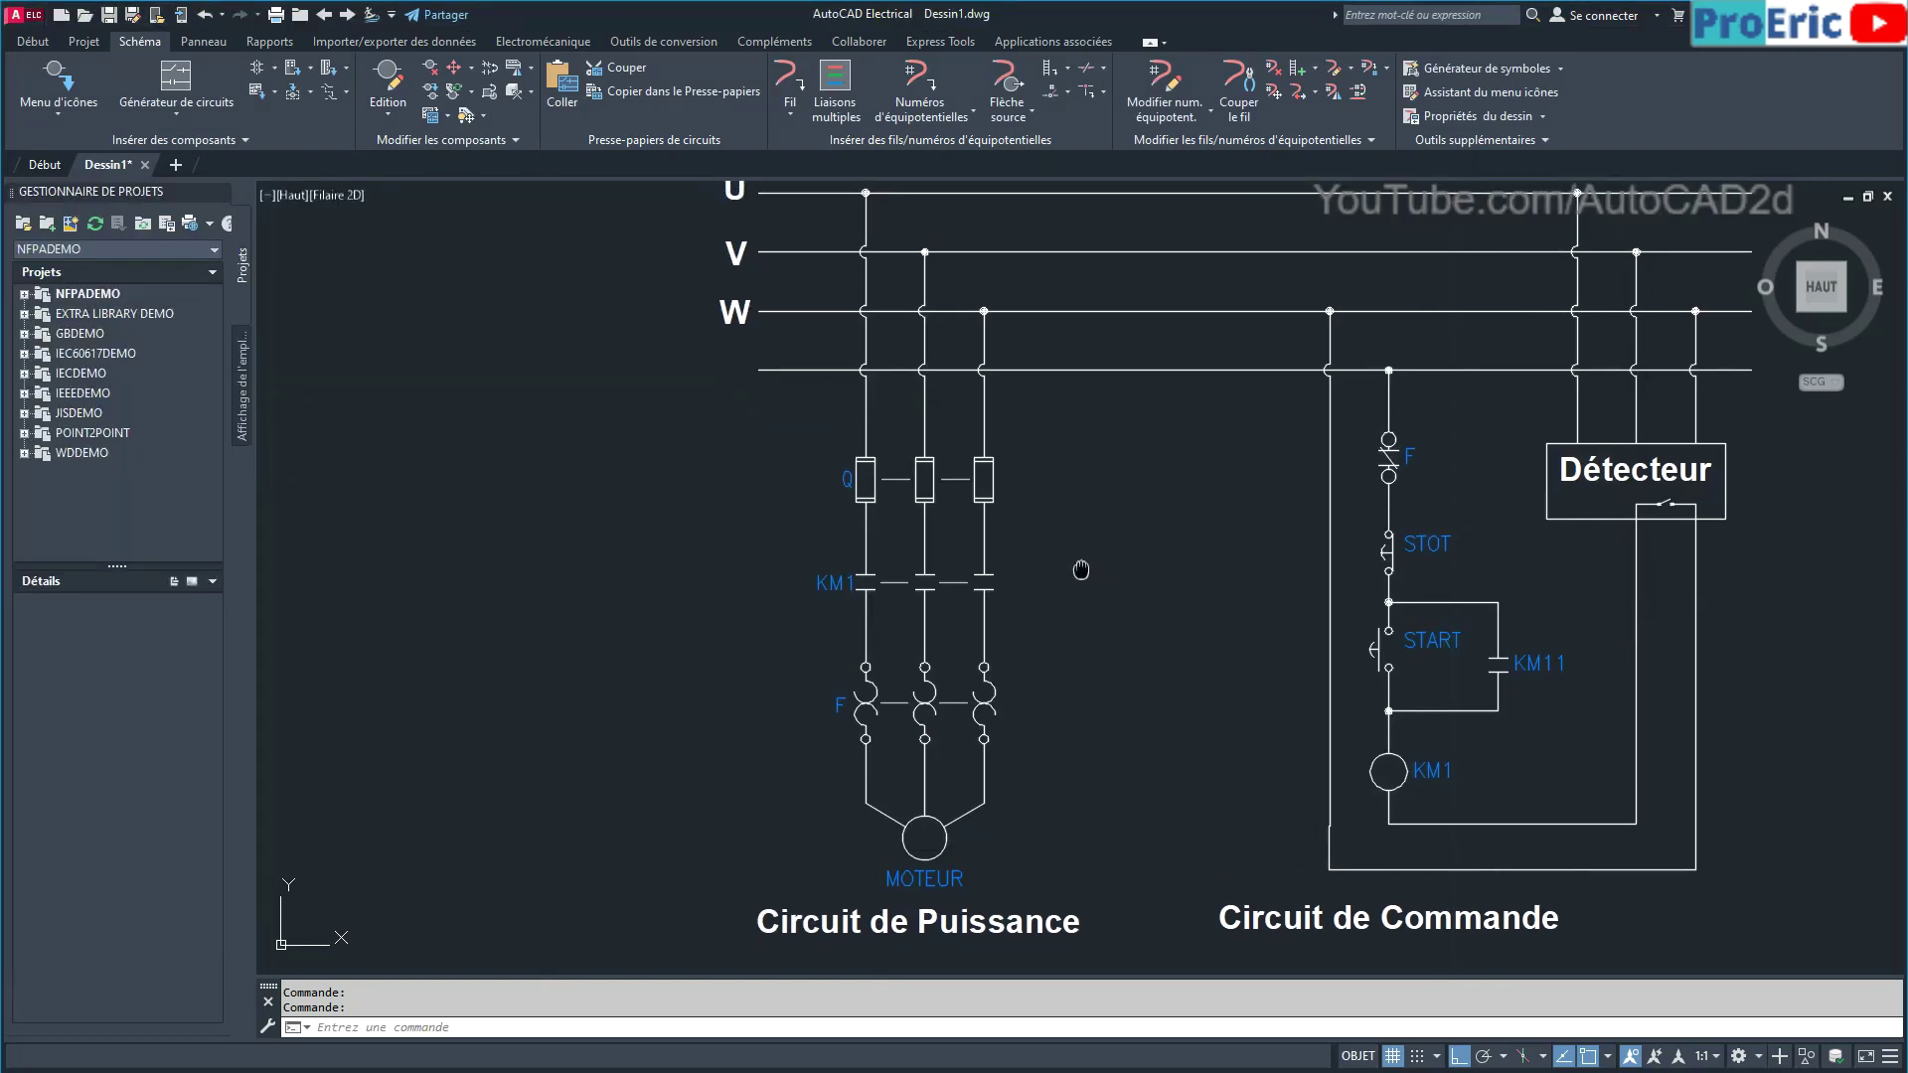
mouse_move(1081, 570)
middle_down()
mouse_move(1055, 532)
mouse_move(1073, 585)
middle_up()
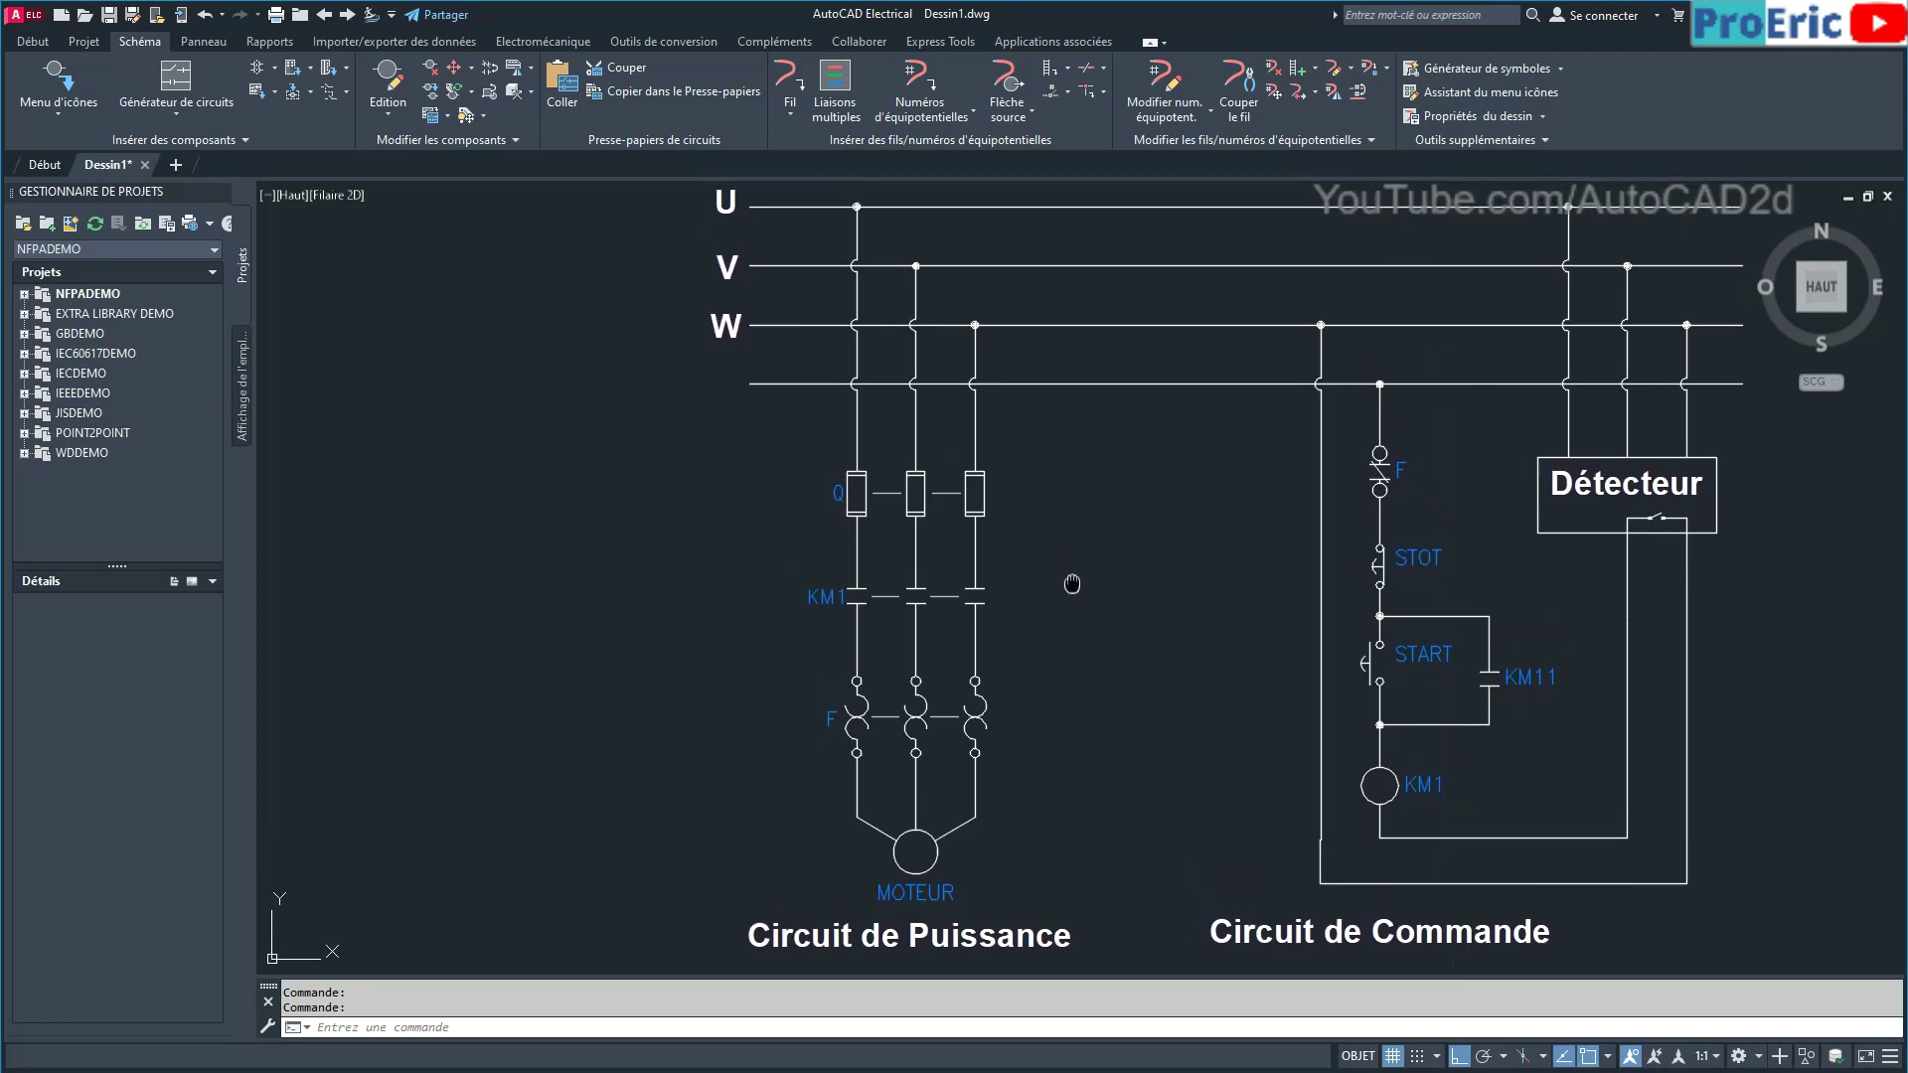
key(alt+Tab)
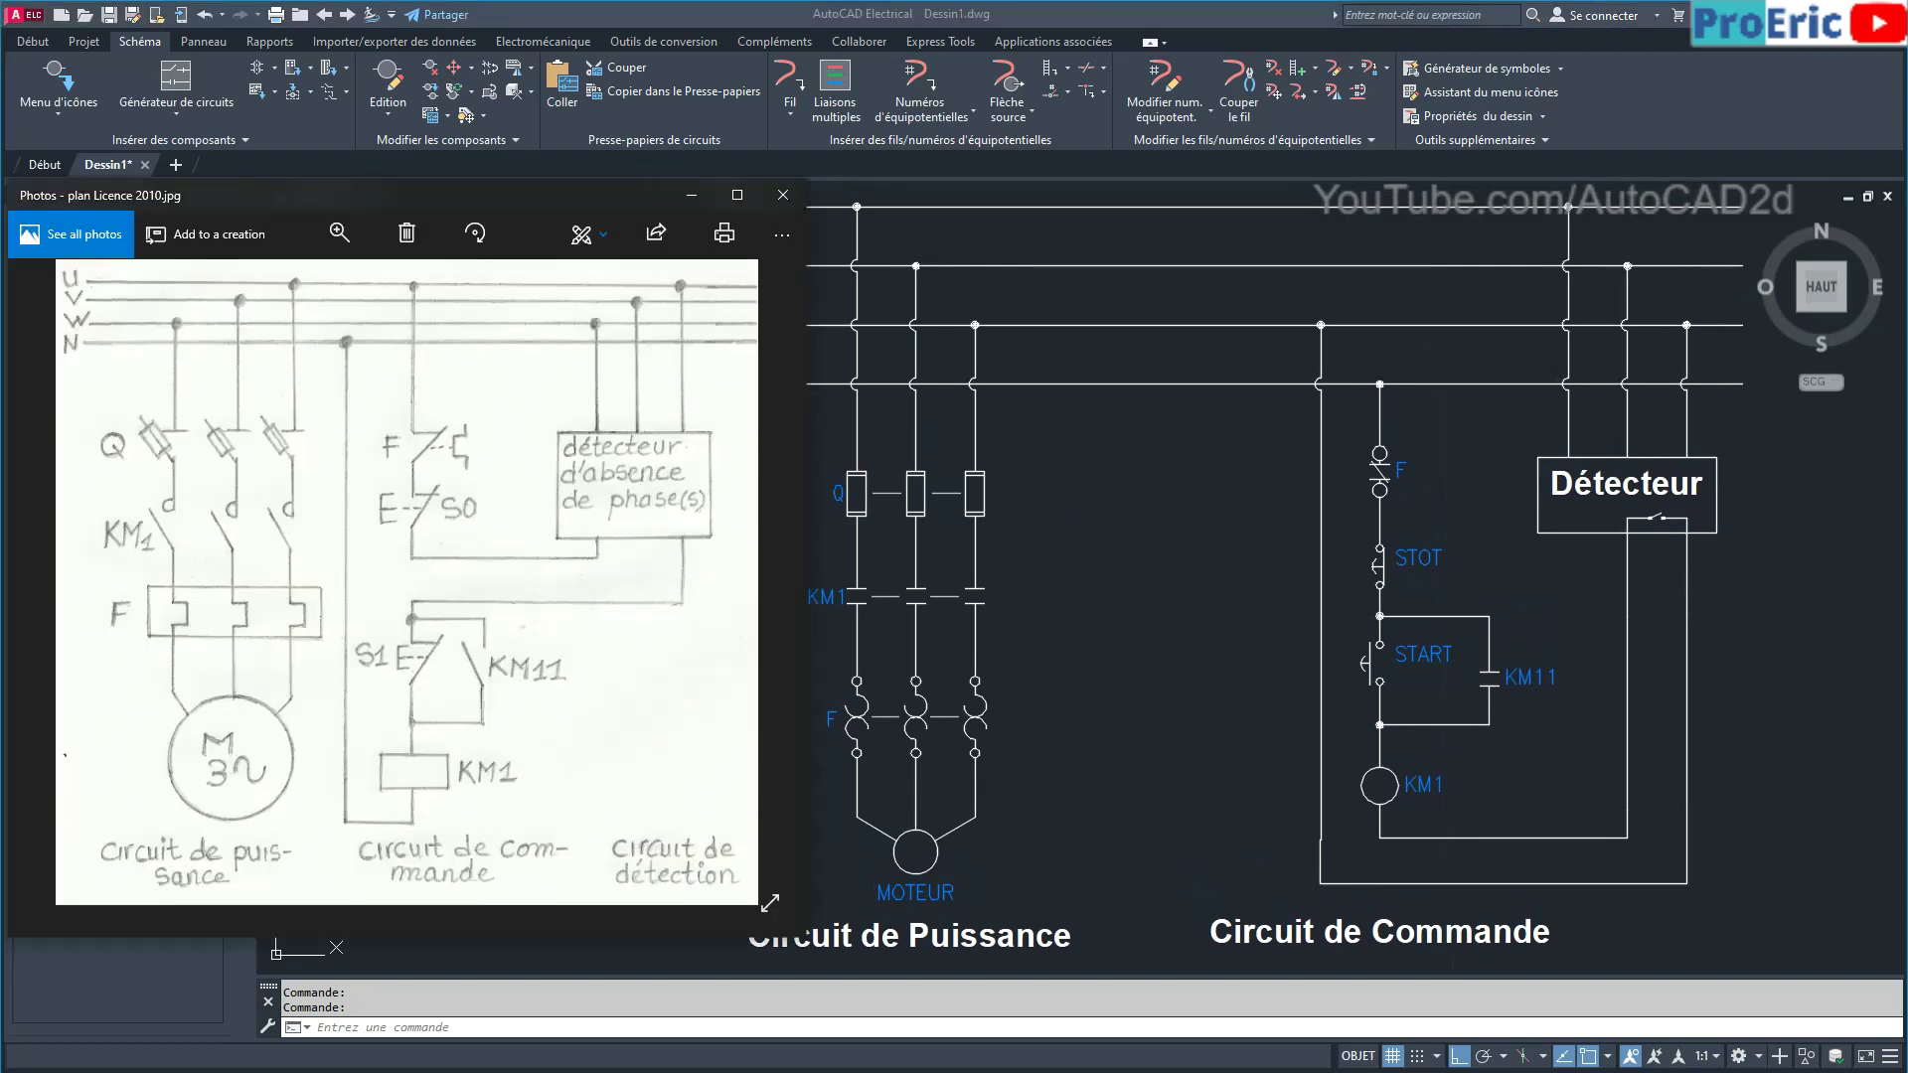
middle_click(1076, 807)
middle_drag(1075, 796, 1125, 788)
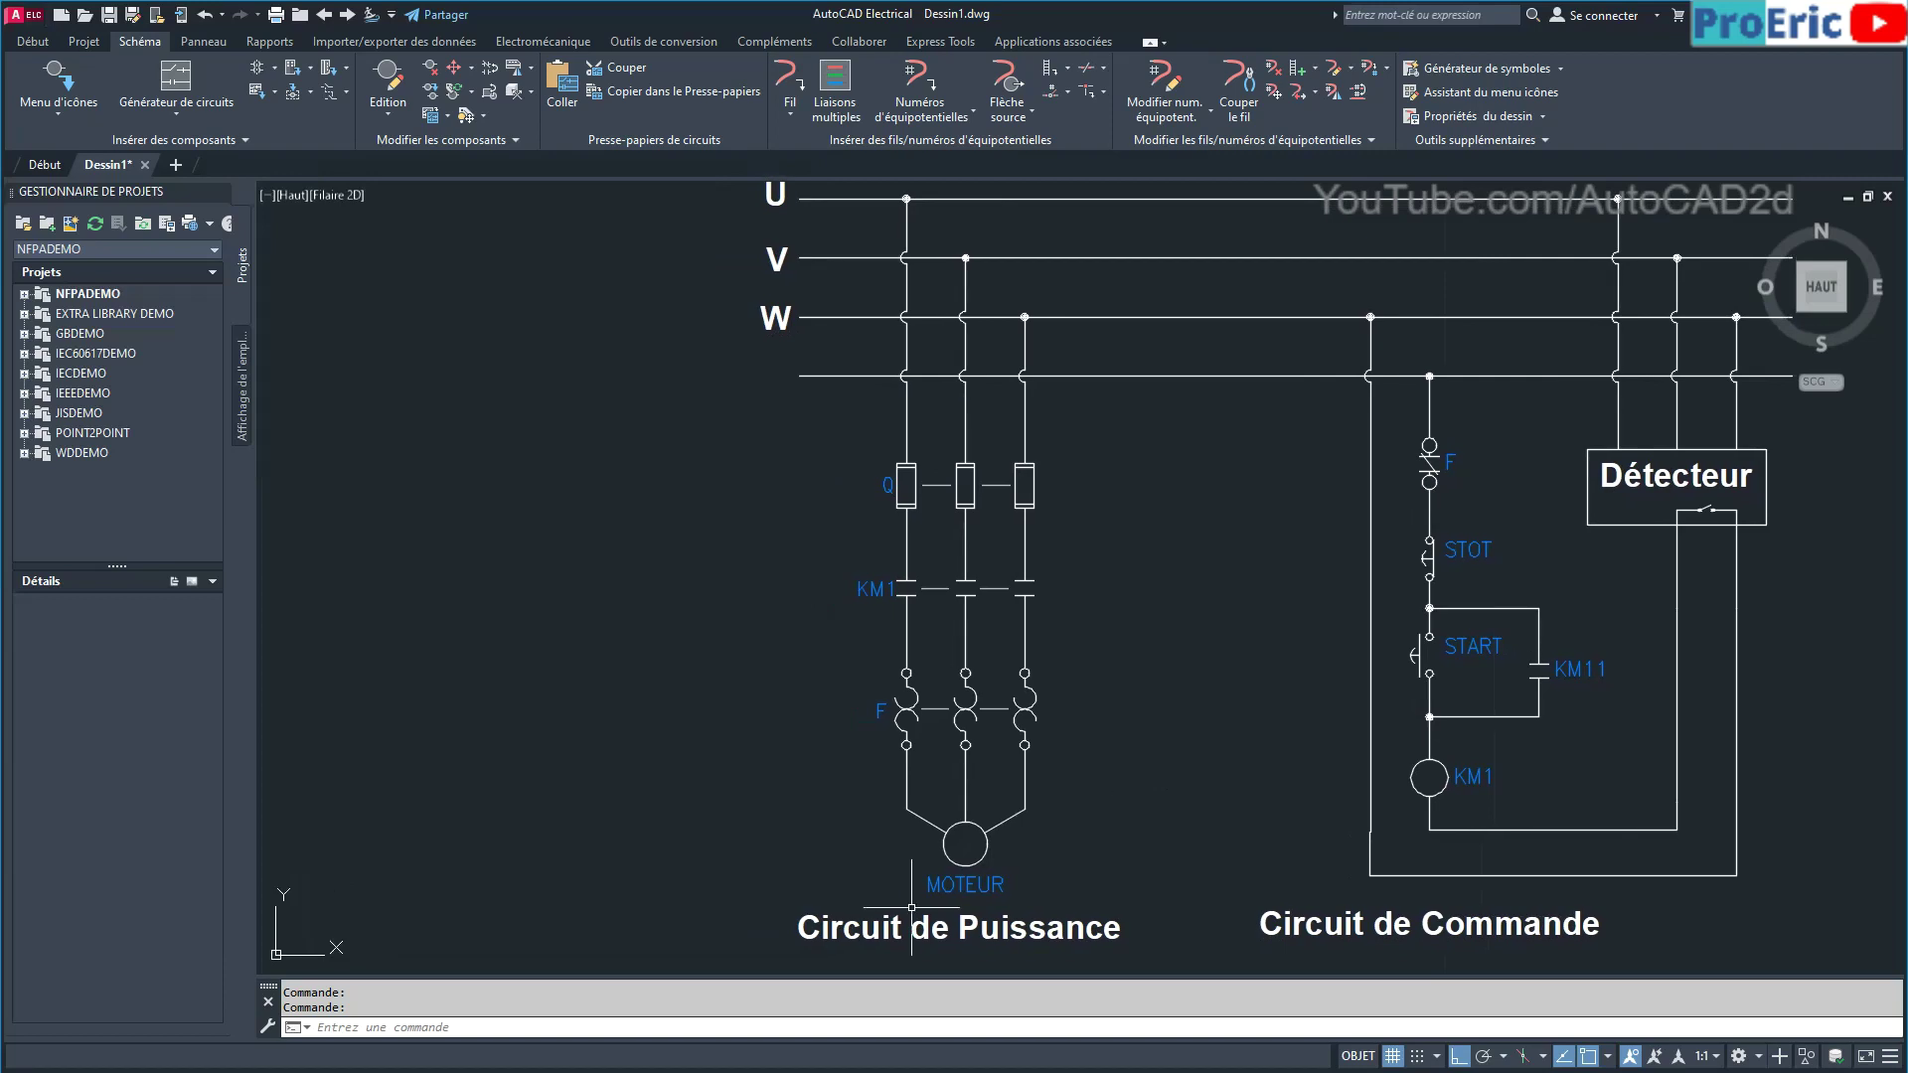
key(alt+Tab)
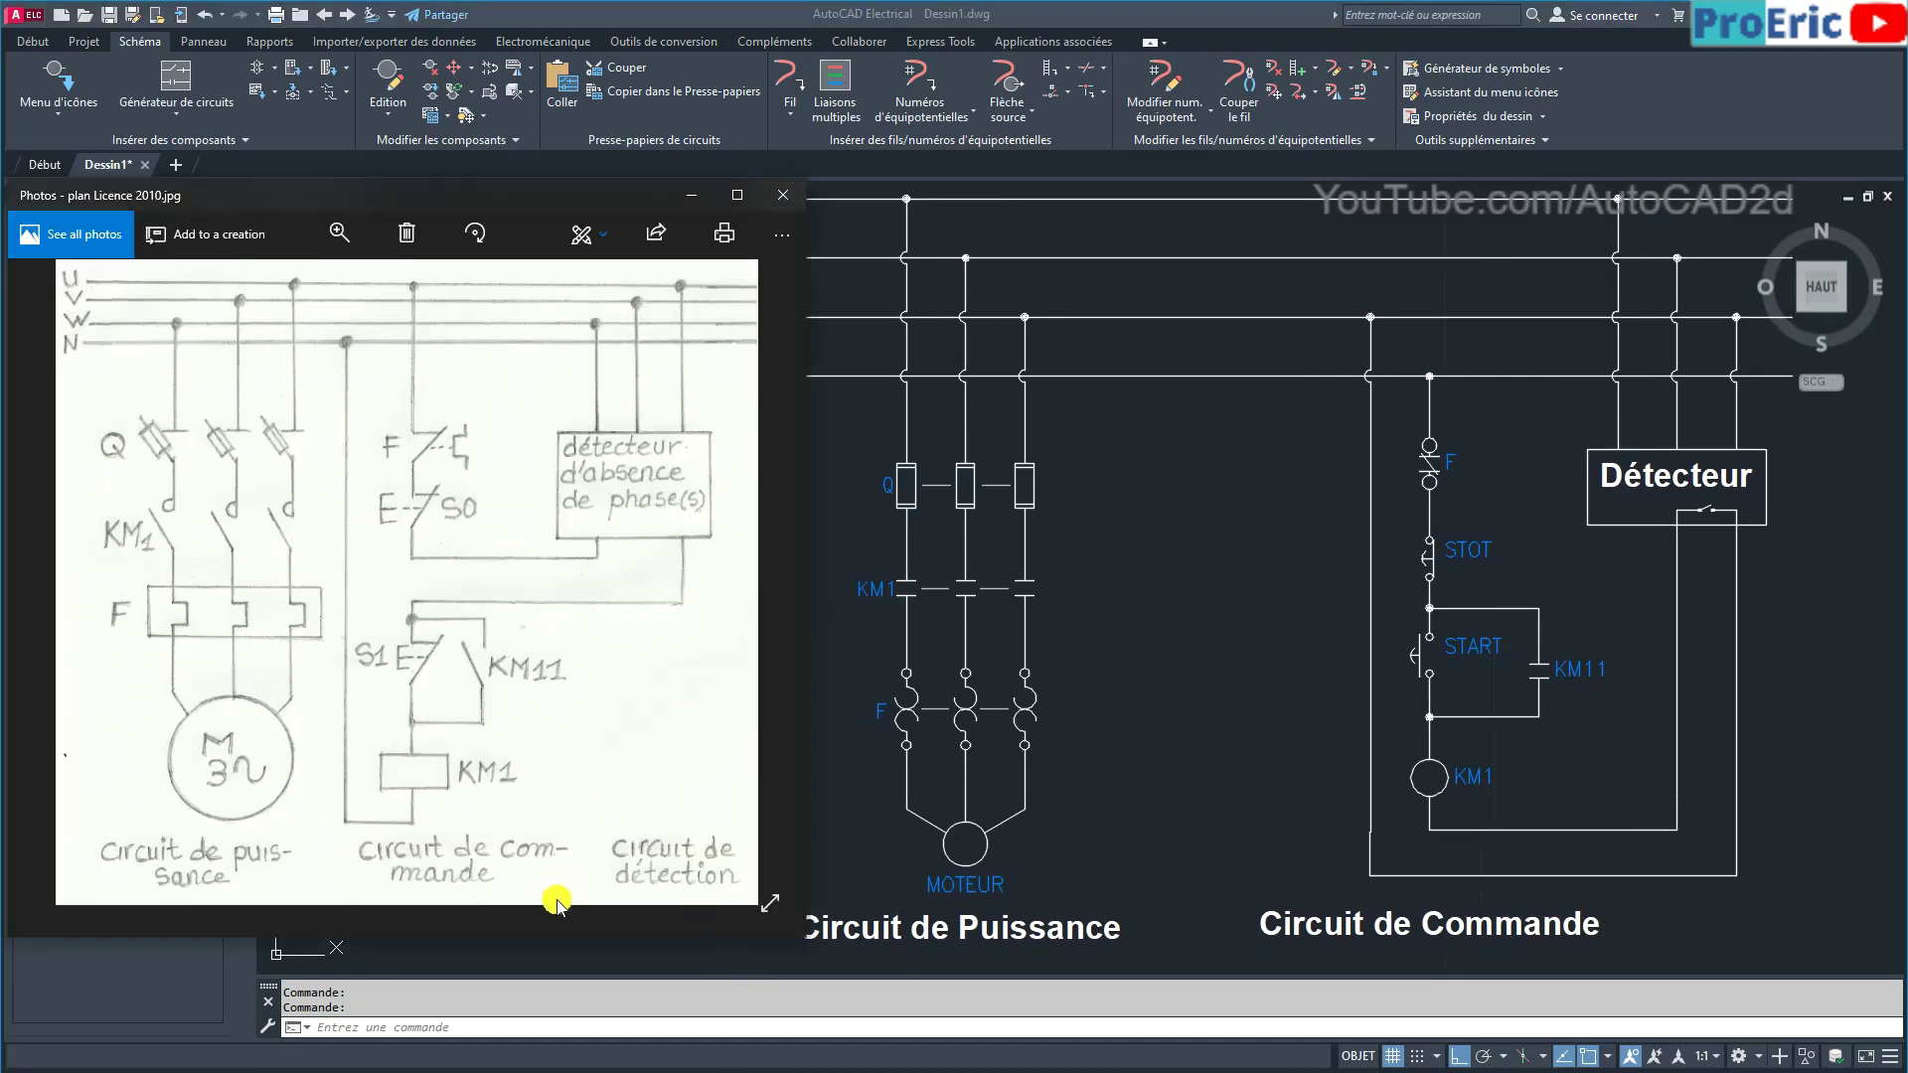
Make the Licence 2010.jpg Photos window taller and narrower so the whole plan fits beside AutoCAD.
drag(556, 937, 537, 1043)
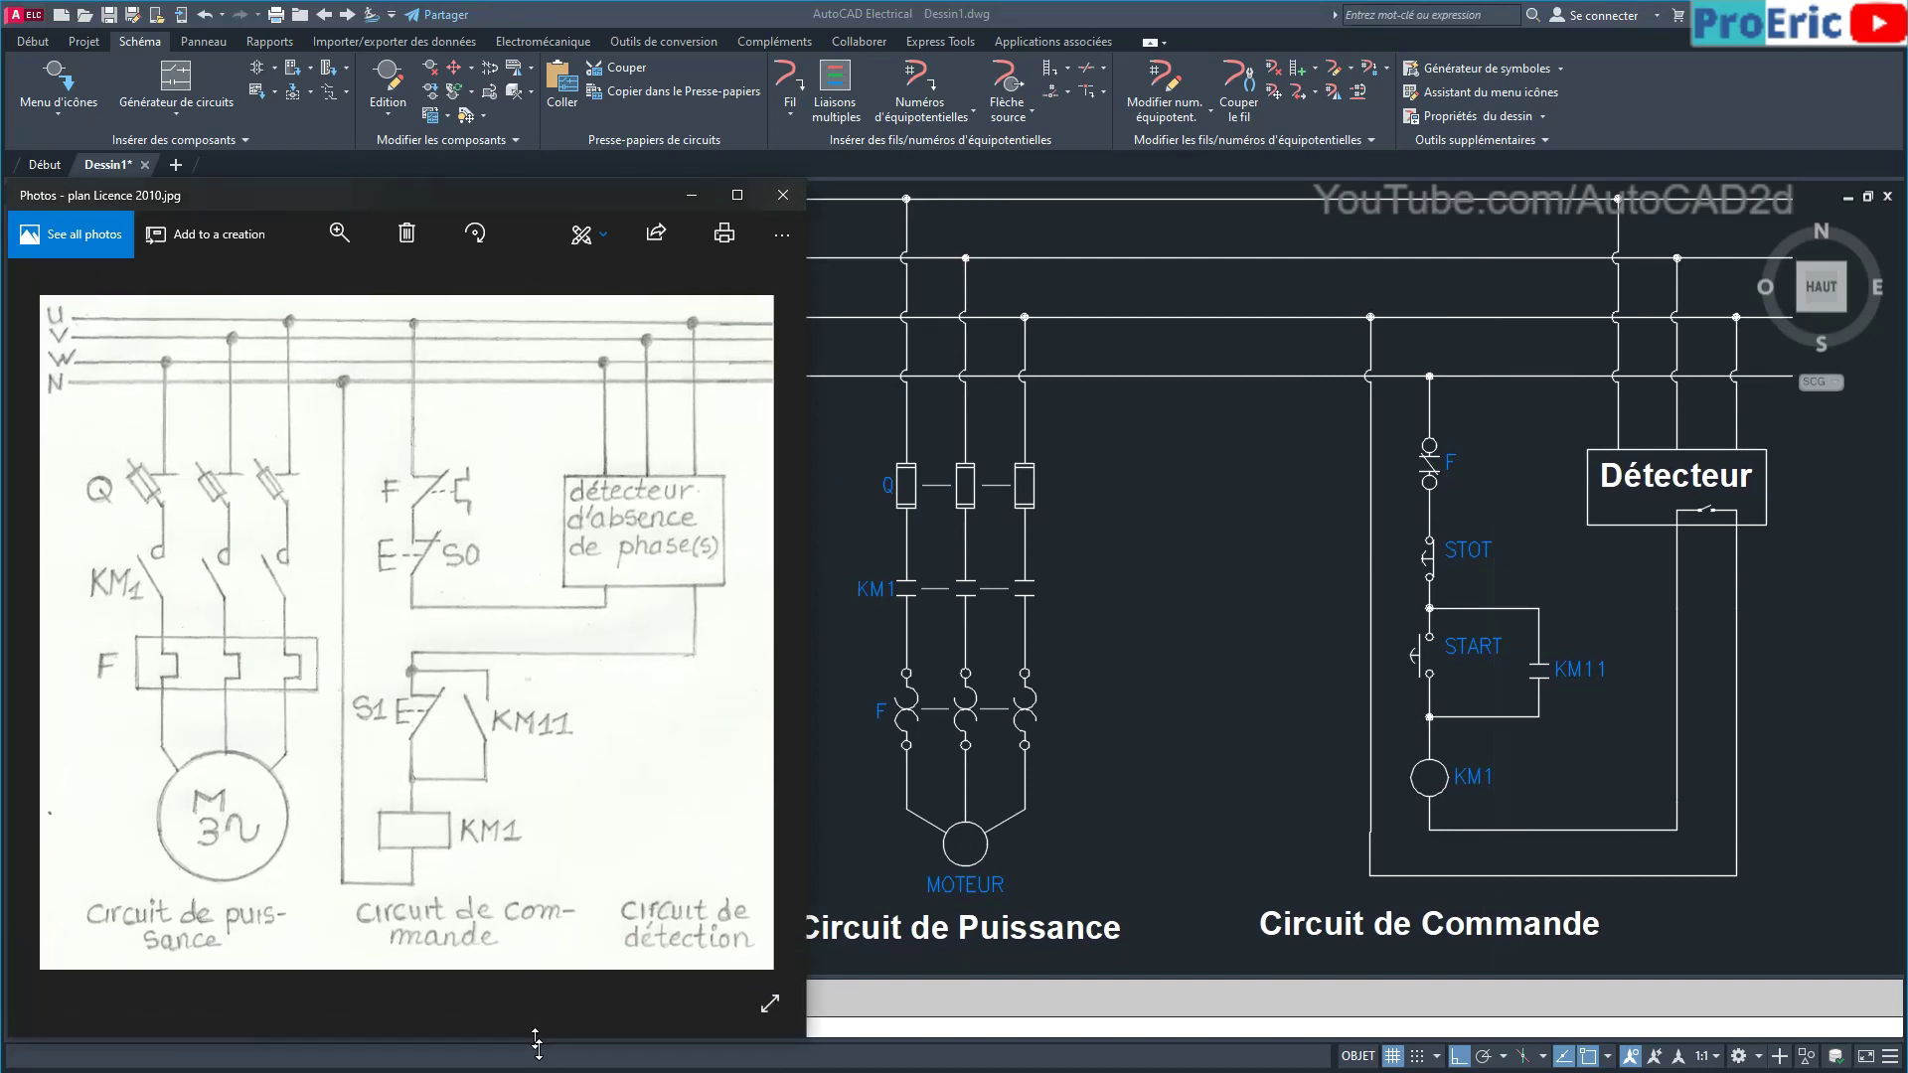
drag(795, 786, 735, 784)
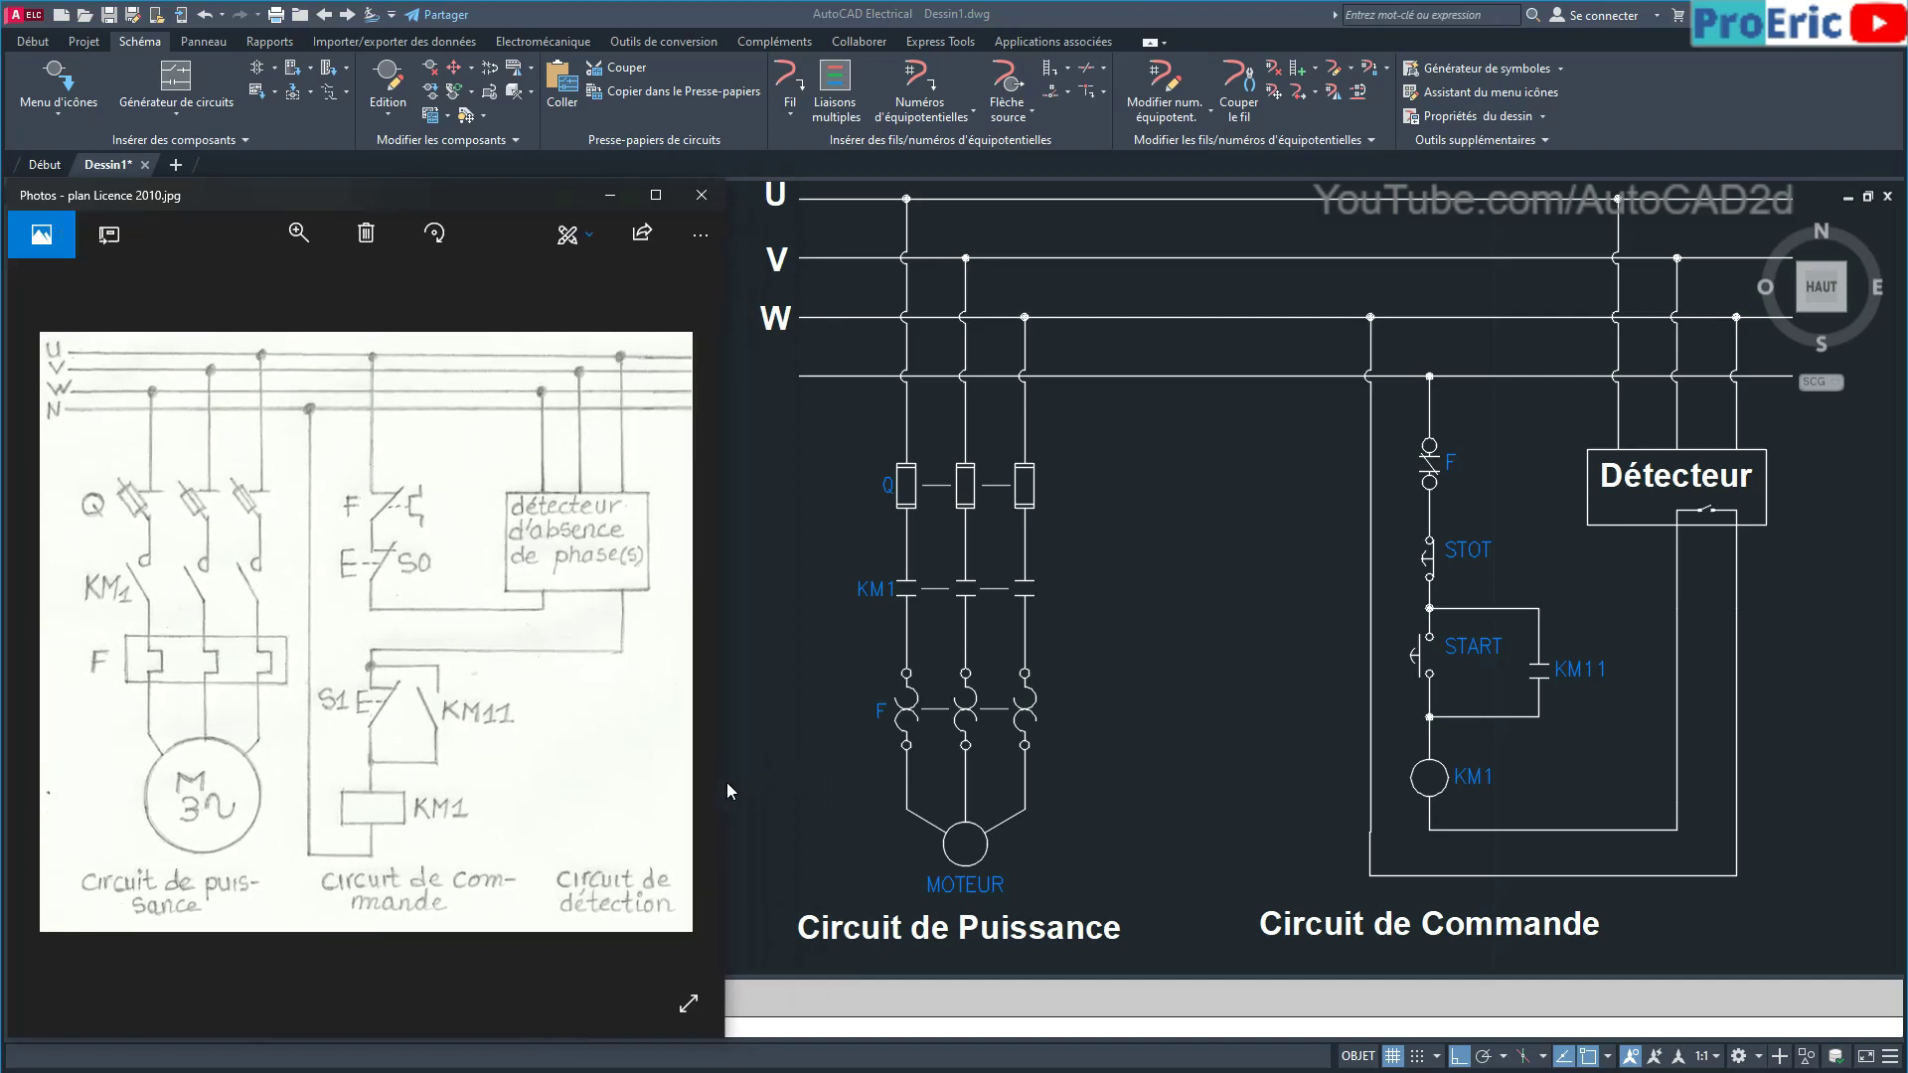